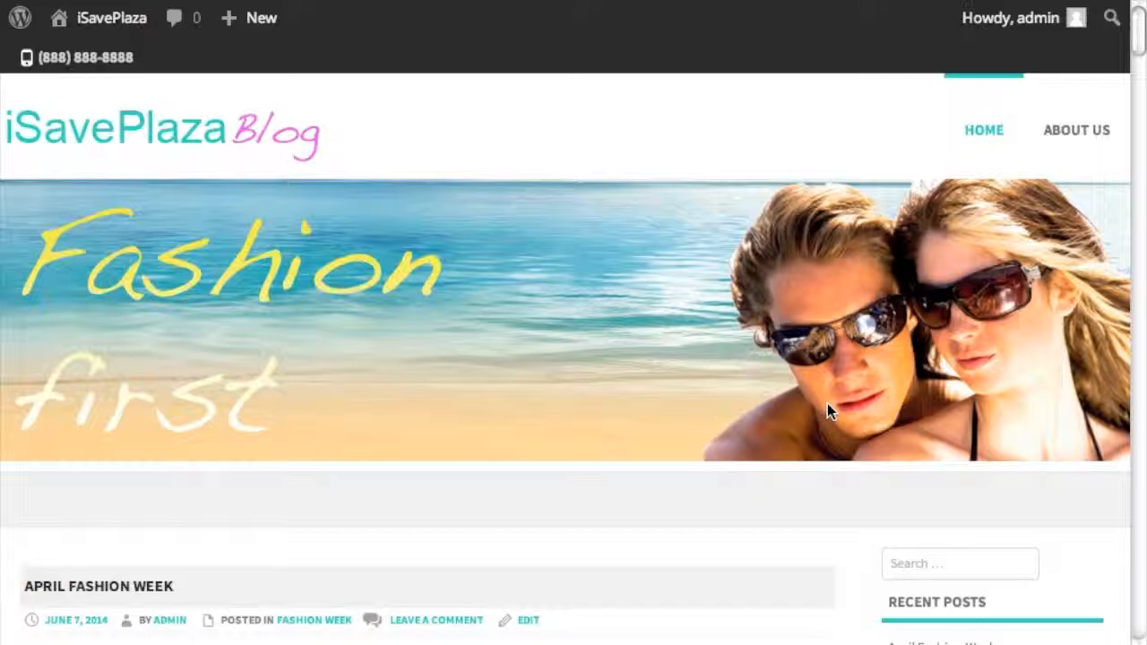
- Scroll through the blog's home page and leave full-screen view
scroll(827, 403, "down", 1)
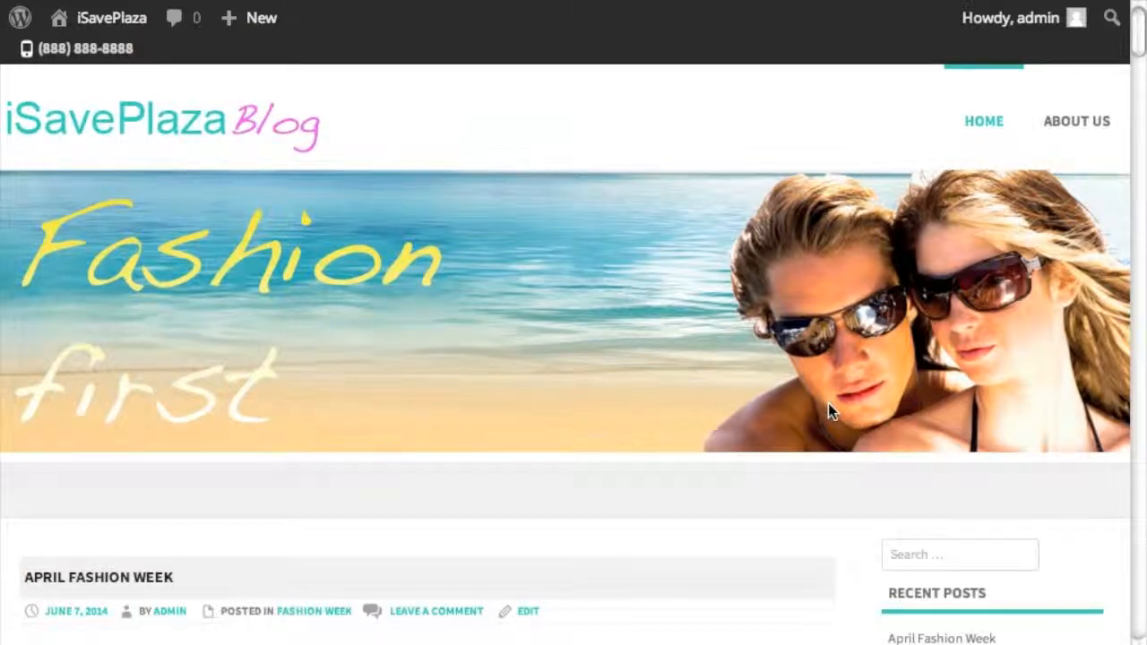
scroll(828, 407, "down", 3)
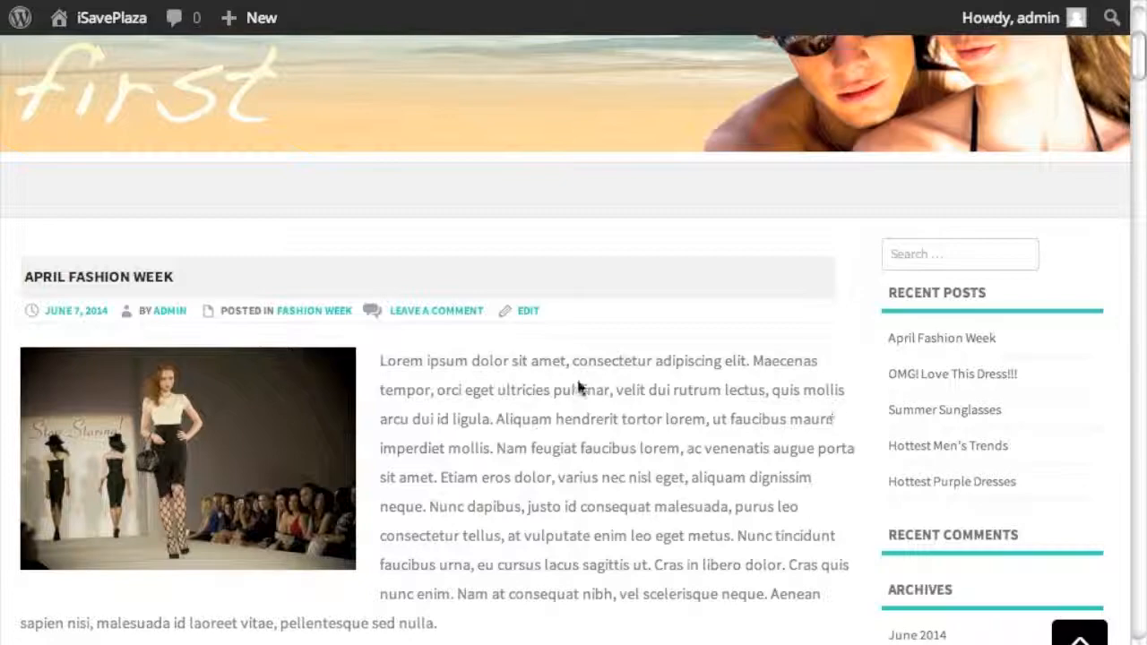
scroll(640, 405, "down", 2)
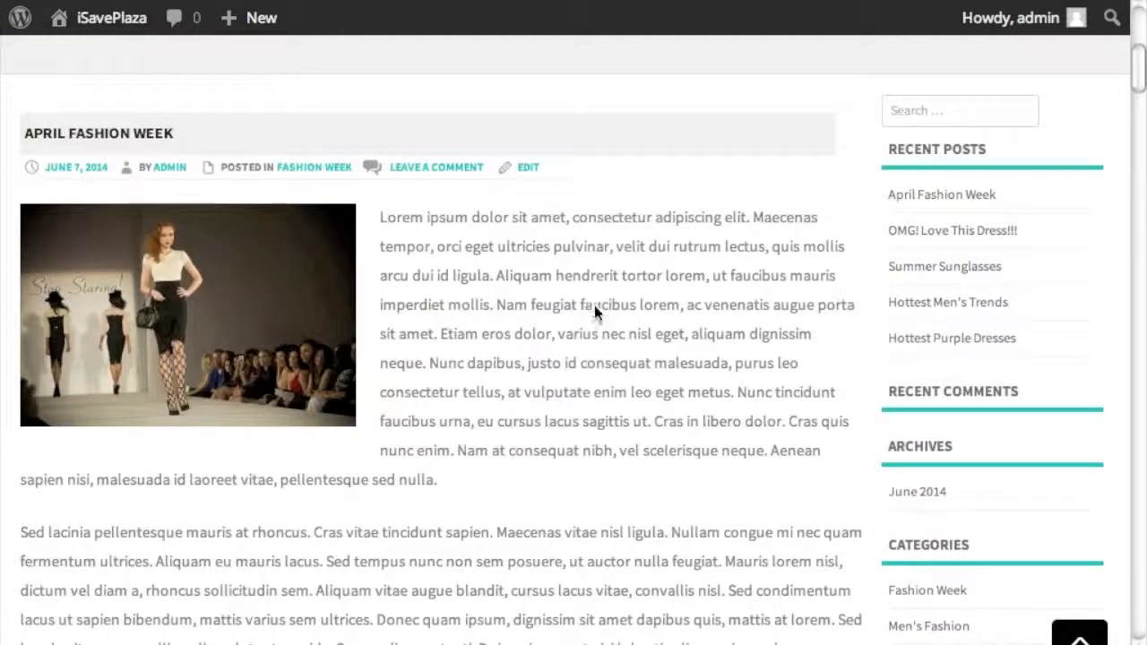
scroll(679, 350, "down", 3)
scroll(680, 345, "down", 1)
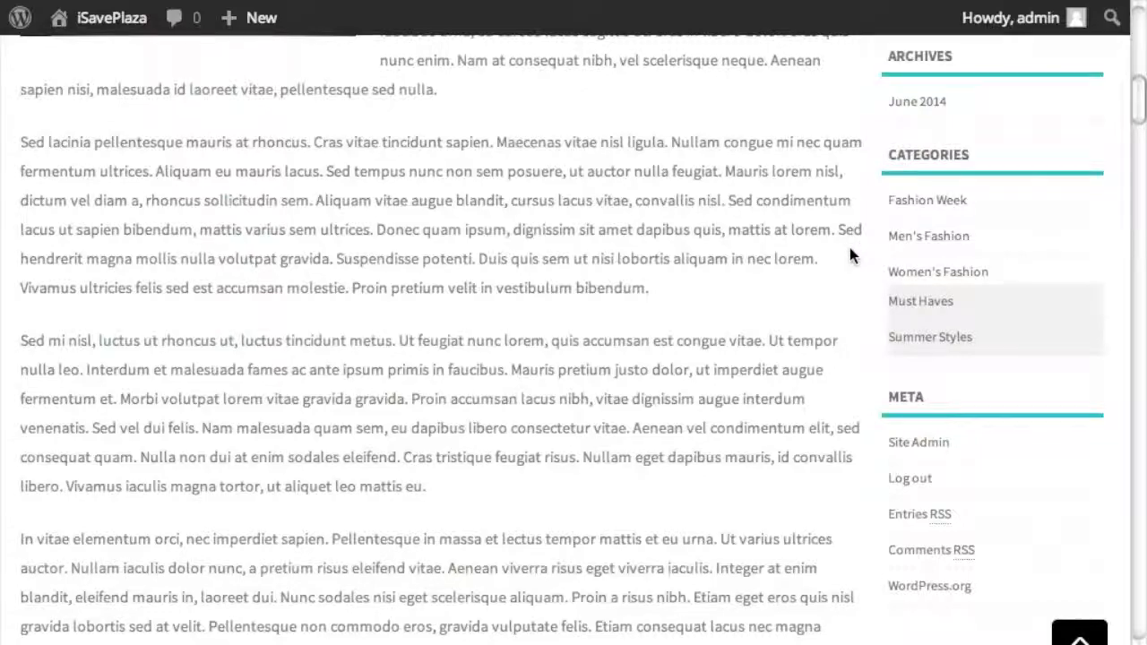
scroll(819, 284, "up", 10)
scroll(587, 386, "down", 2)
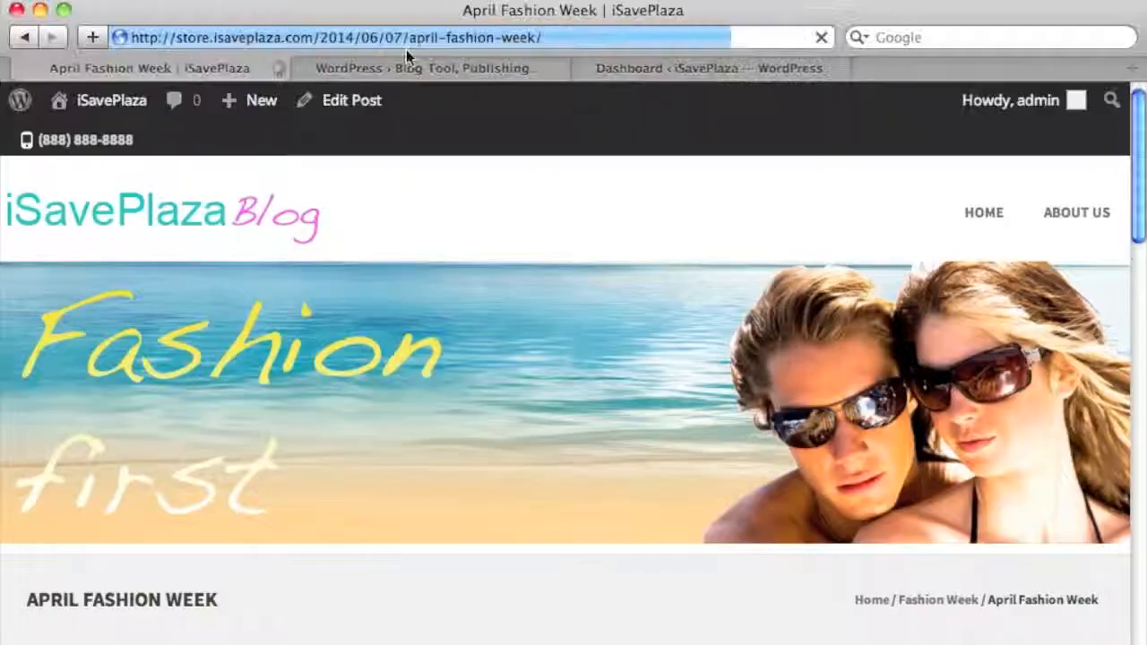
key("Return")
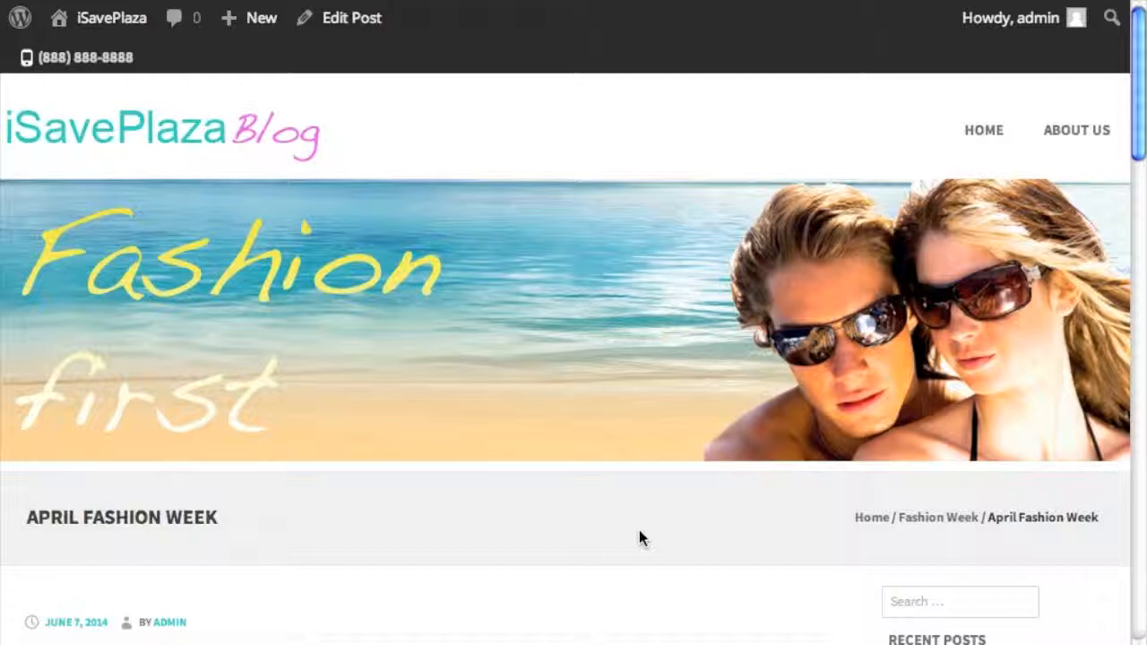
- Look over the About Us and Privacy pages, then return to the blog home page
left_click(1096, 129)
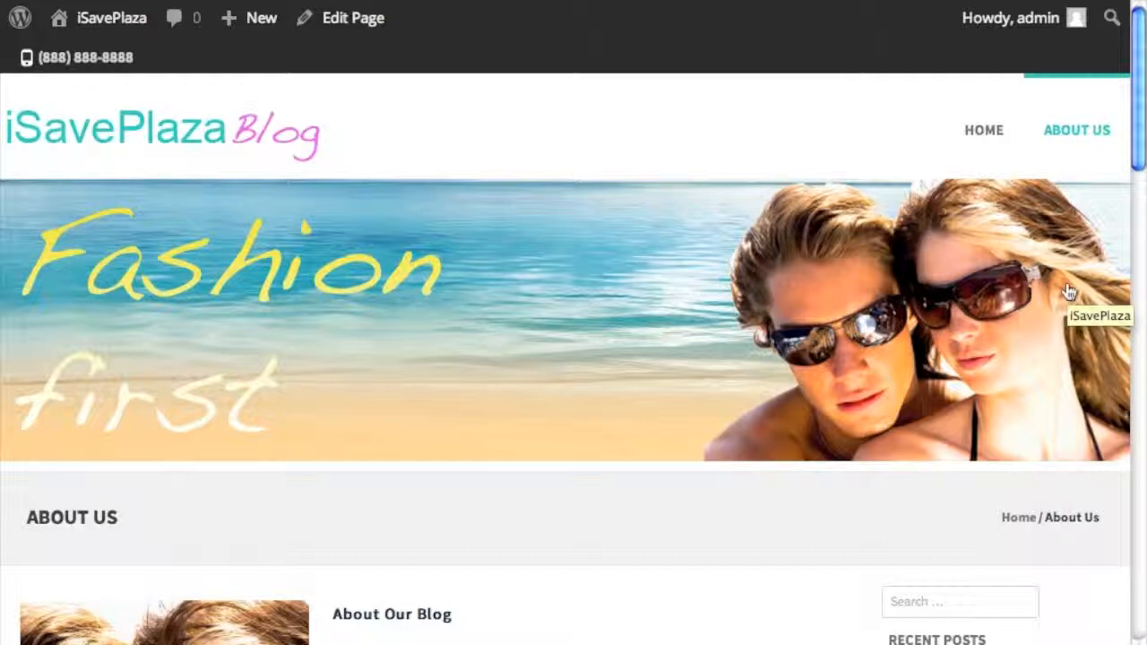
scroll(965, 484, "down", 20)
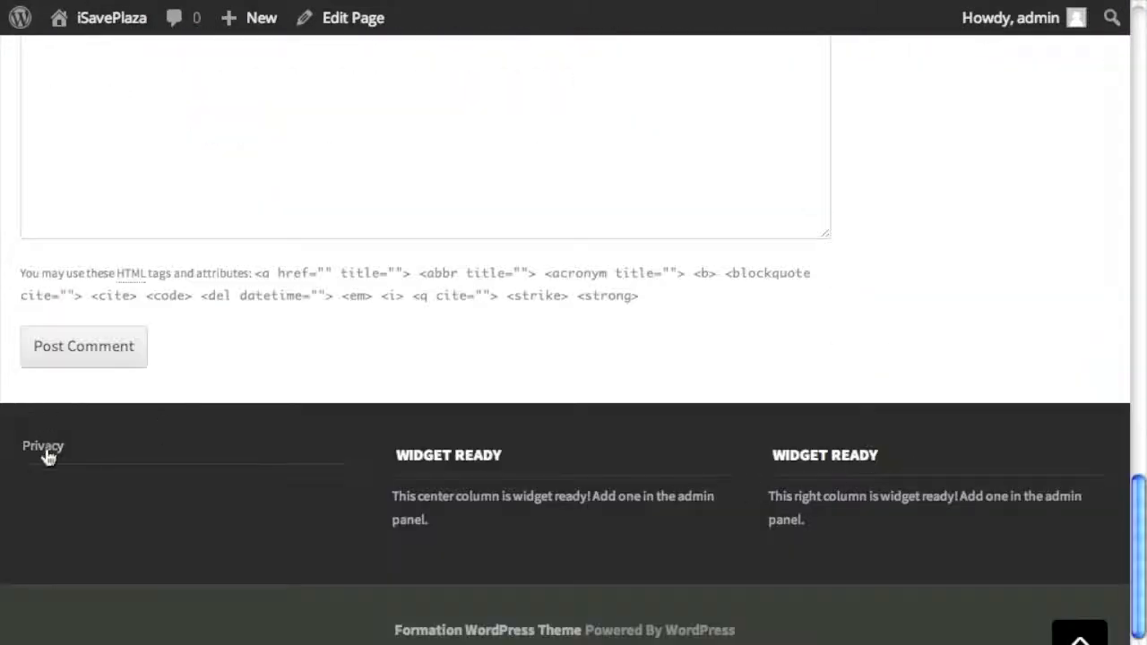
left_click(155, 441)
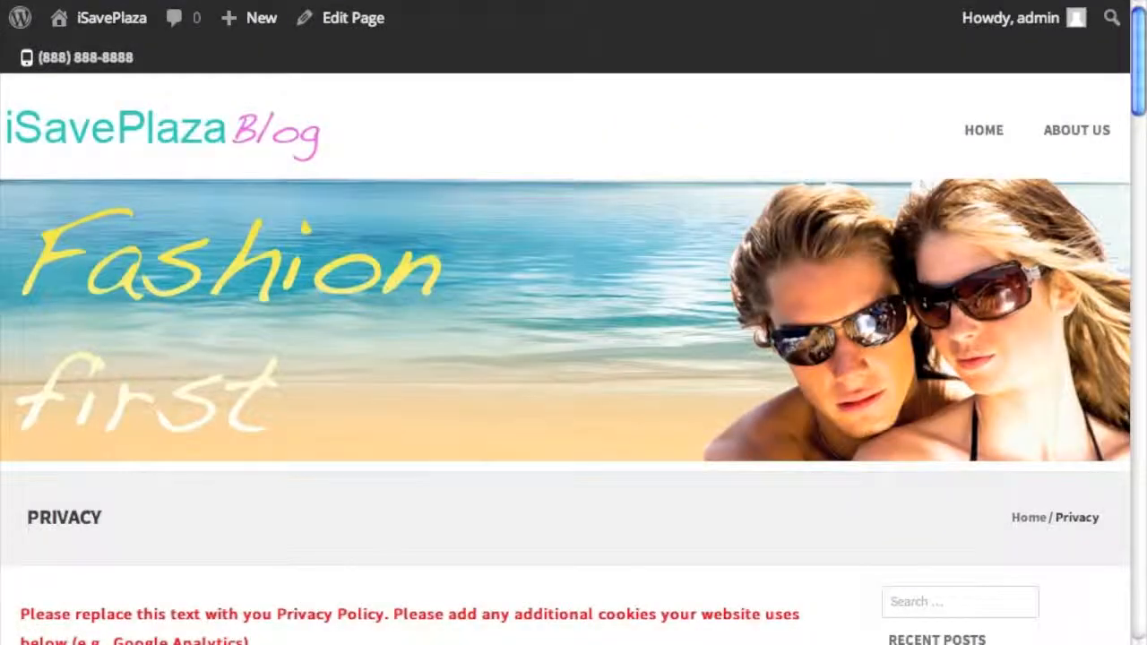
scroll(396, 431, "down", 3)
scroll(397, 430, "up", 3)
left_click(984, 122)
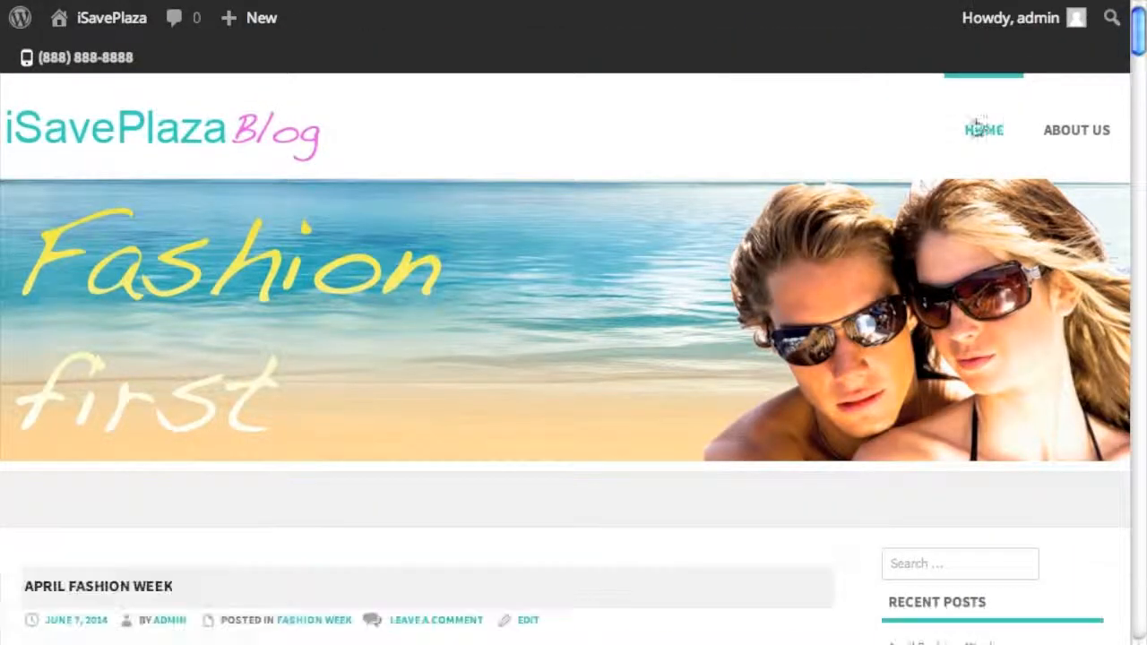
- Download WordPress 3.9.1 from wordpress.org
scroll(568, 307, "down", 6)
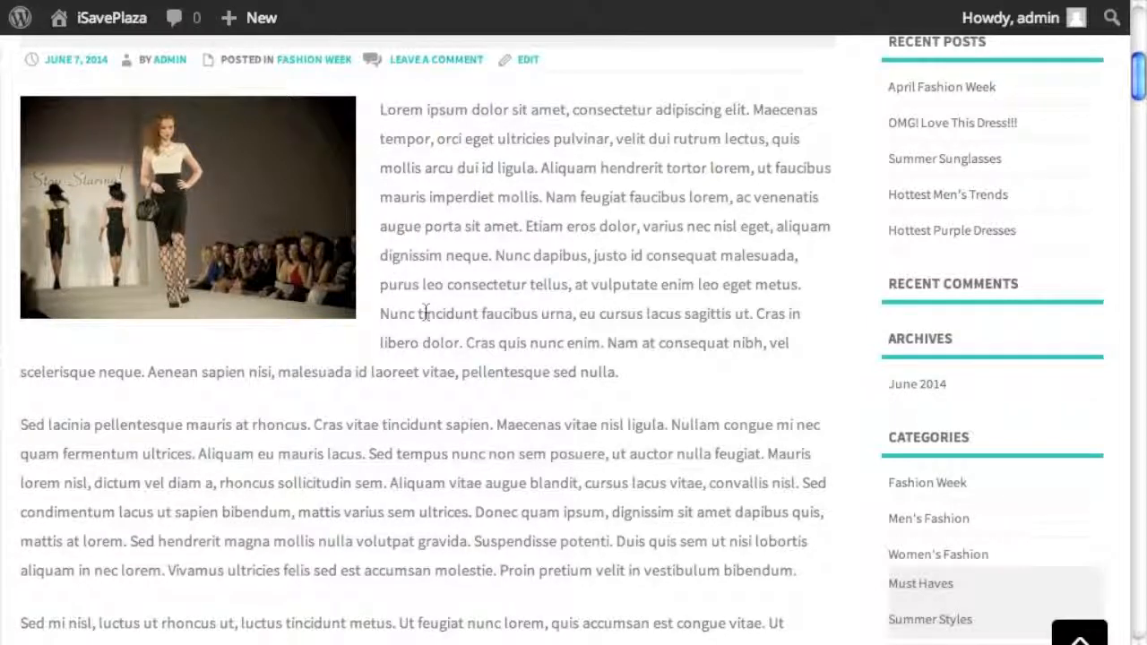
scroll(520, 260, "up", 1)
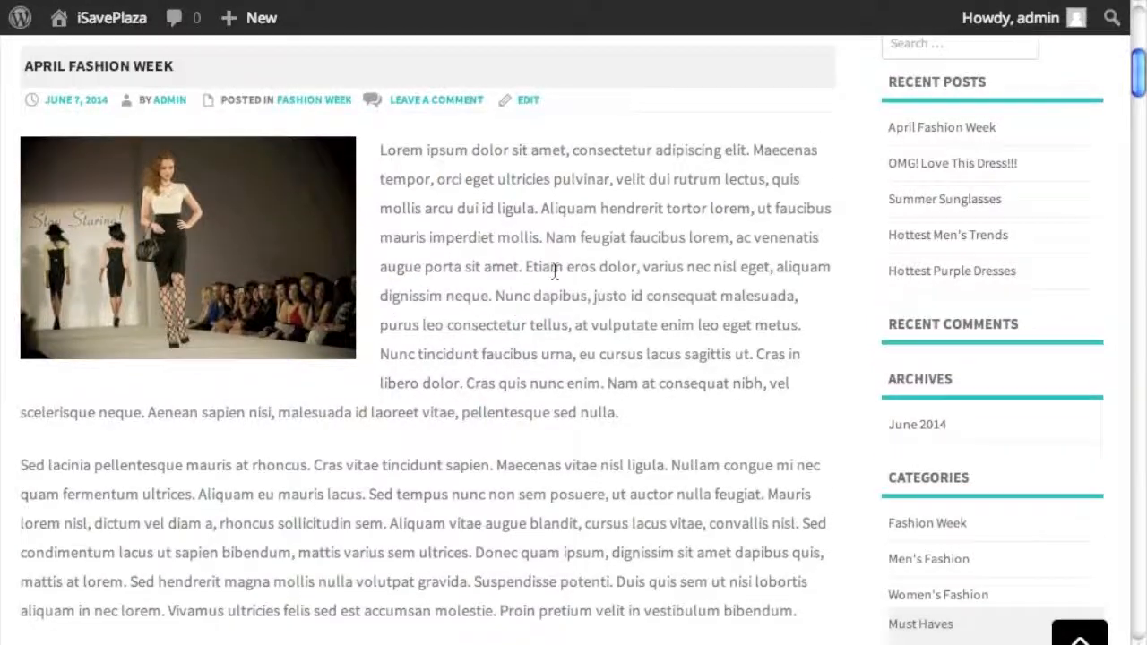
scroll(555, 271, "up", 4)
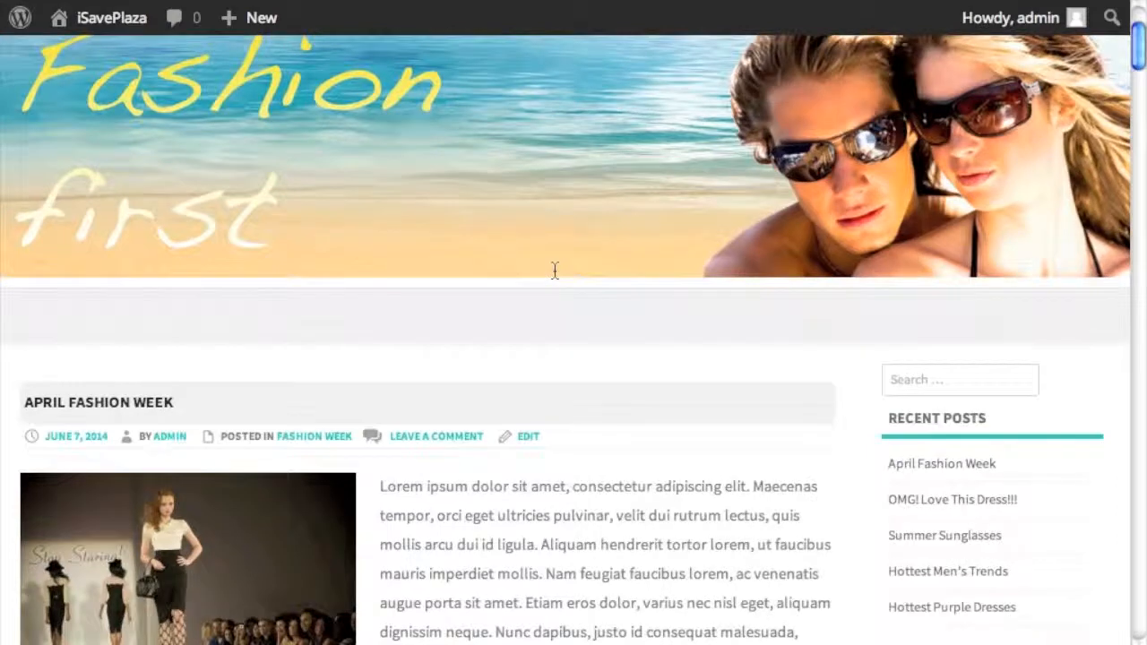
scroll(554, 271, "up", 2)
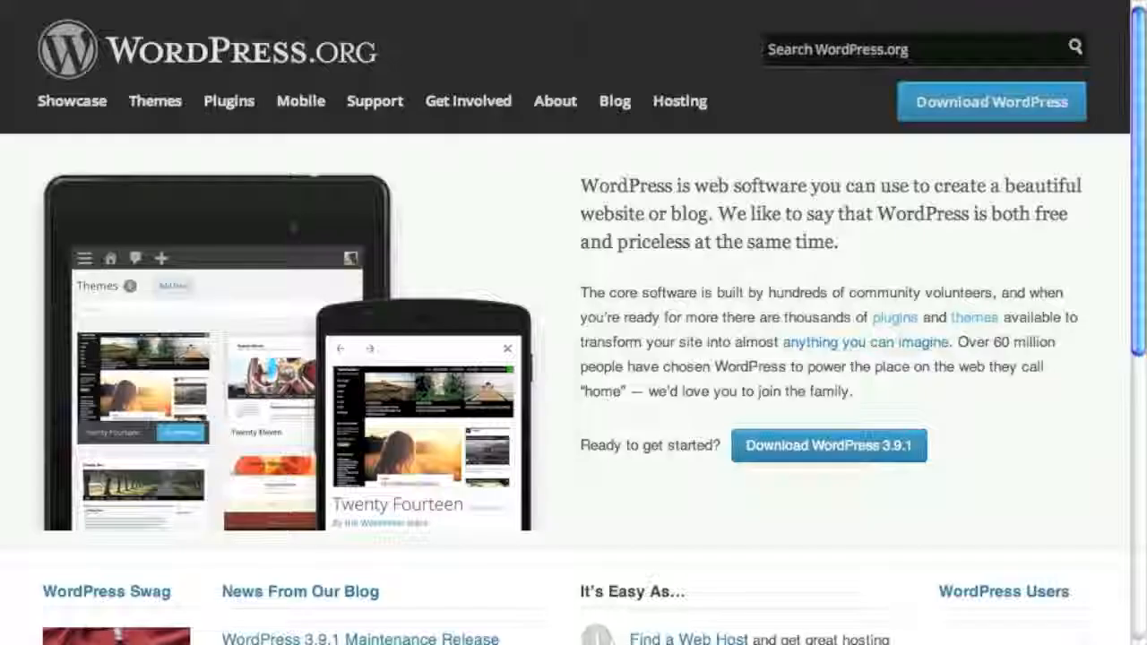
left_click(809, 446)
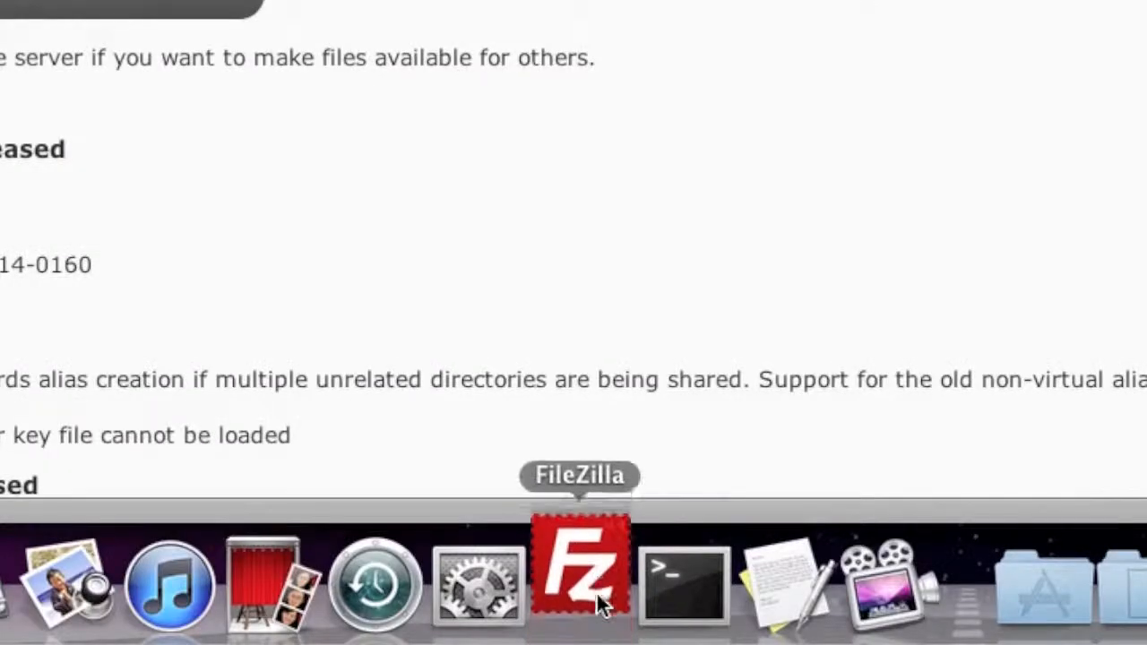
- Enter host isaveplaza.com, the FTP username and the account password in FileZilla's Quickconnect bar
left_click(597, 594)
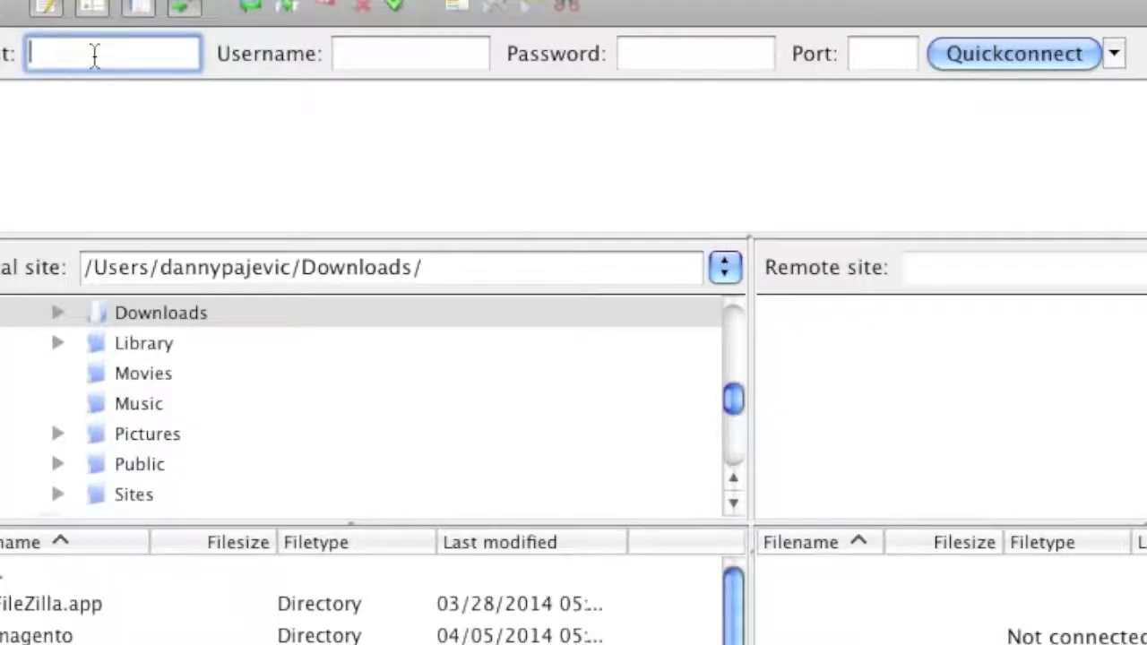
type("isave")
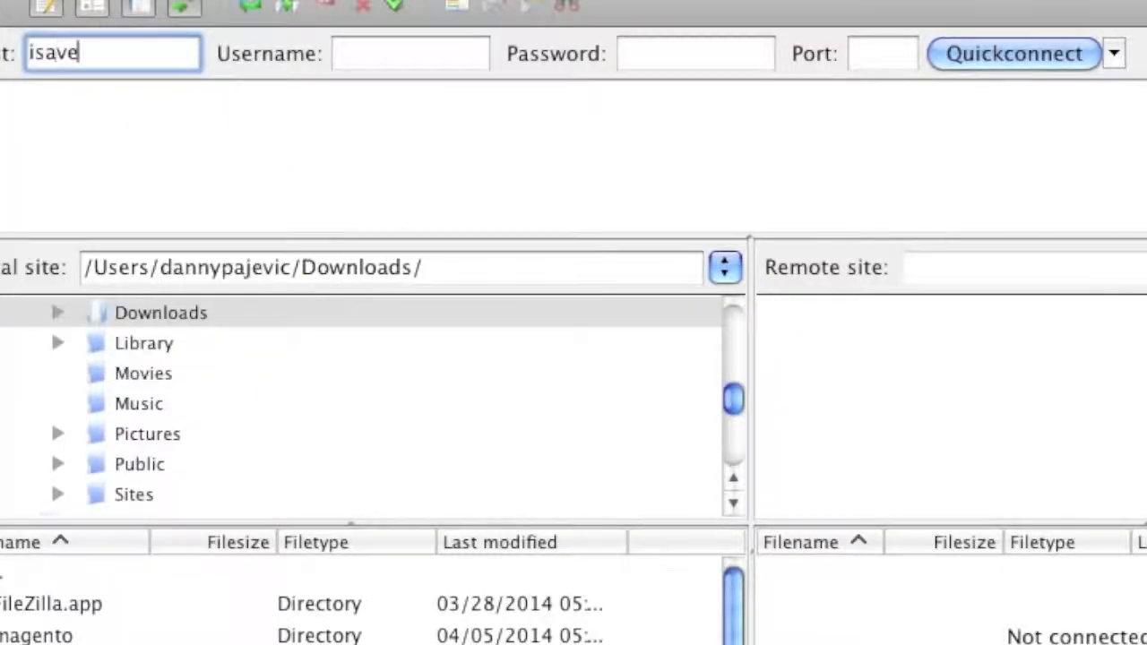
type("plaza.com")
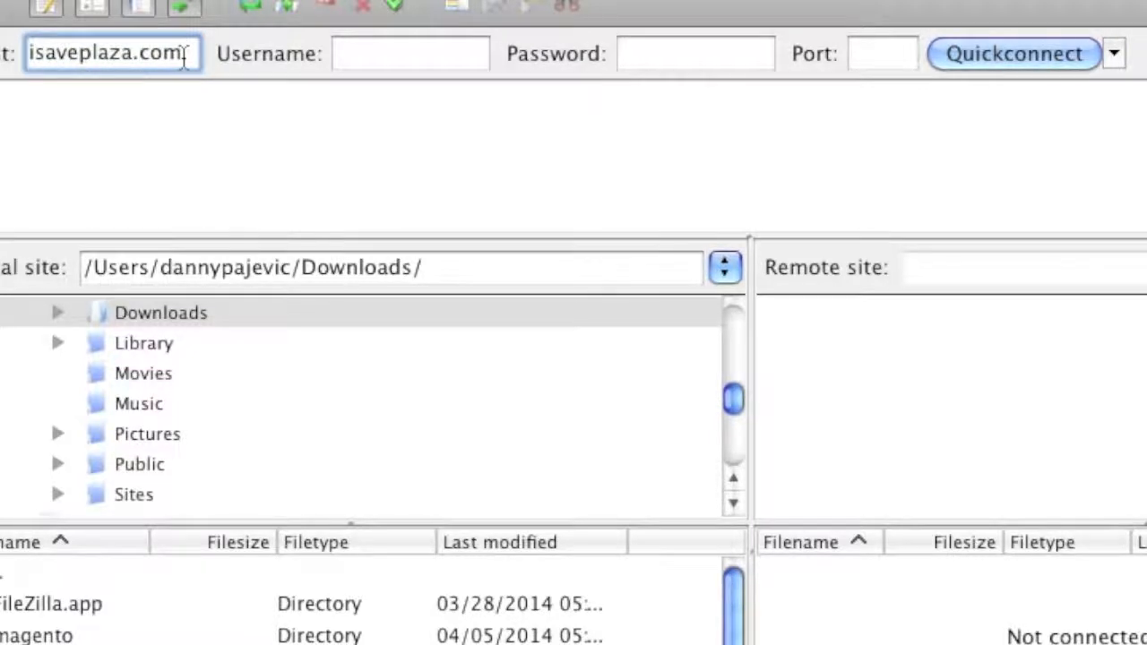
mouse_move(184, 55)
left_click(404, 53)
left_click(677, 64)
left_click(440, 52)
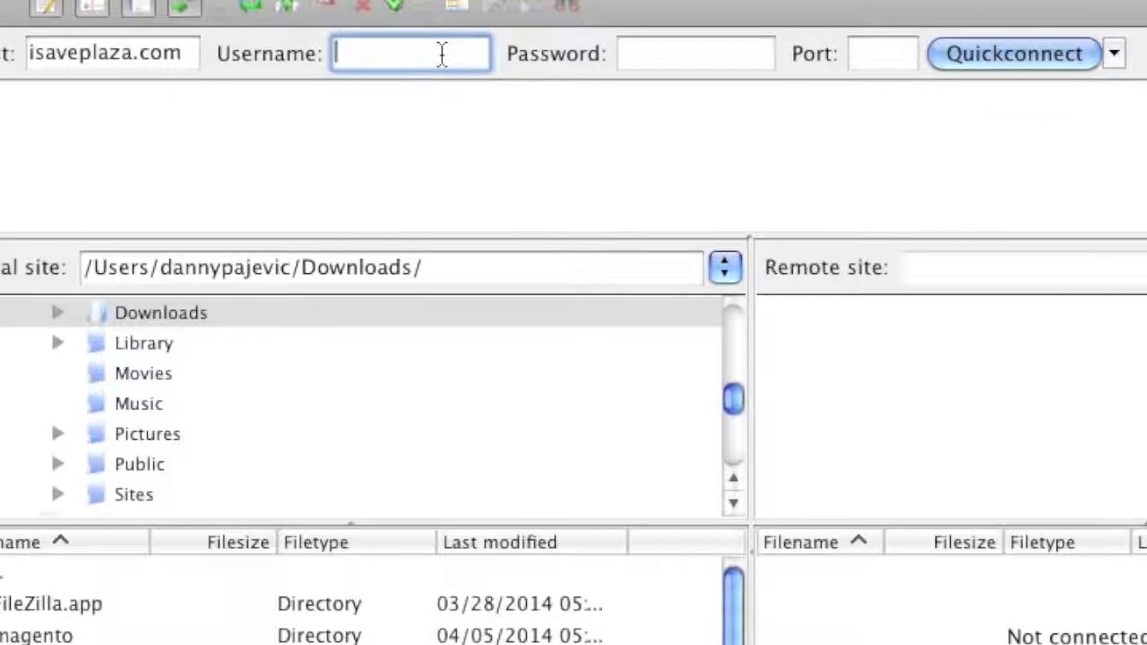
type("isave")
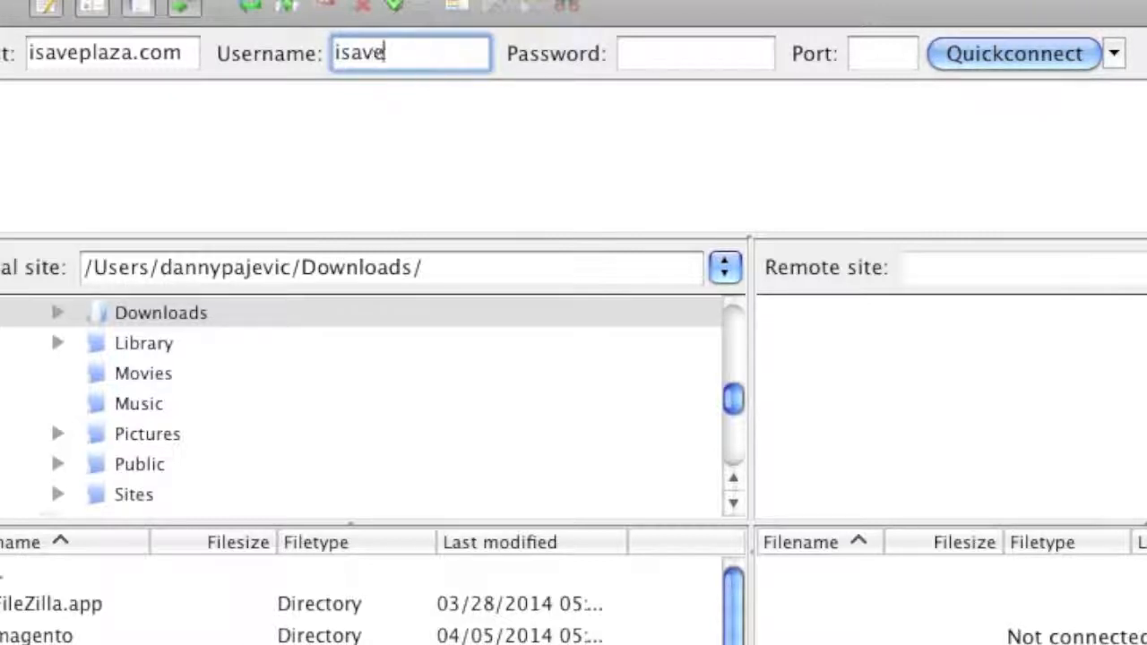
left_click(685, 68)
type("••••••••••••••")
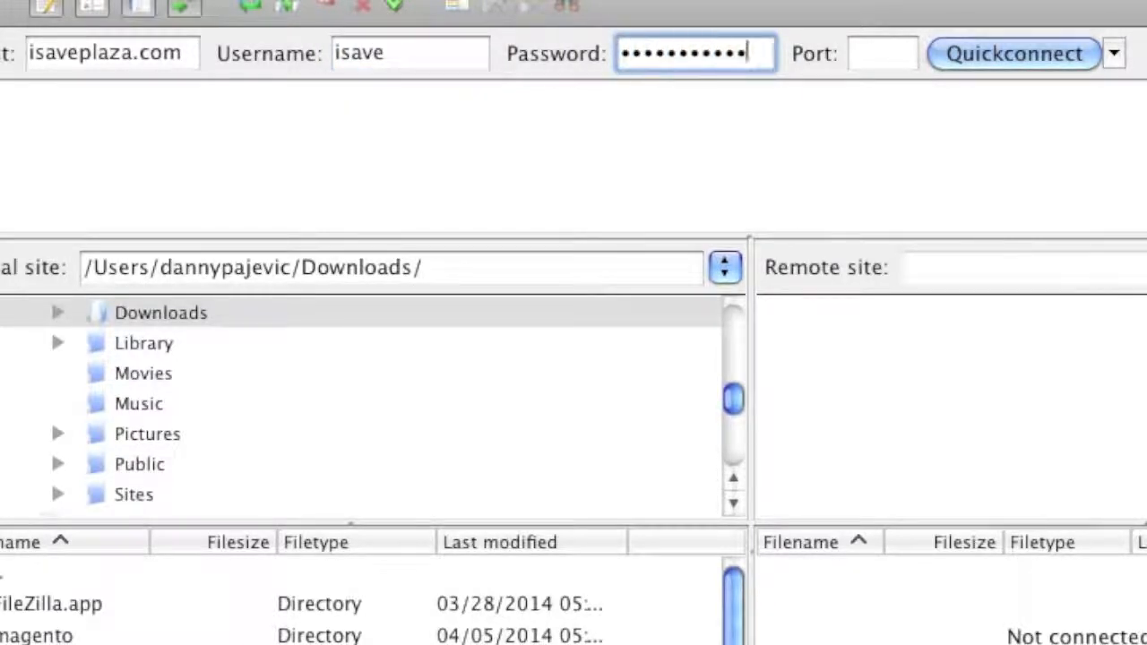
- Connect FileZilla to the server and unzip wordpress-3.9.1.zip in the Downloads folder
left_click(1014, 45)
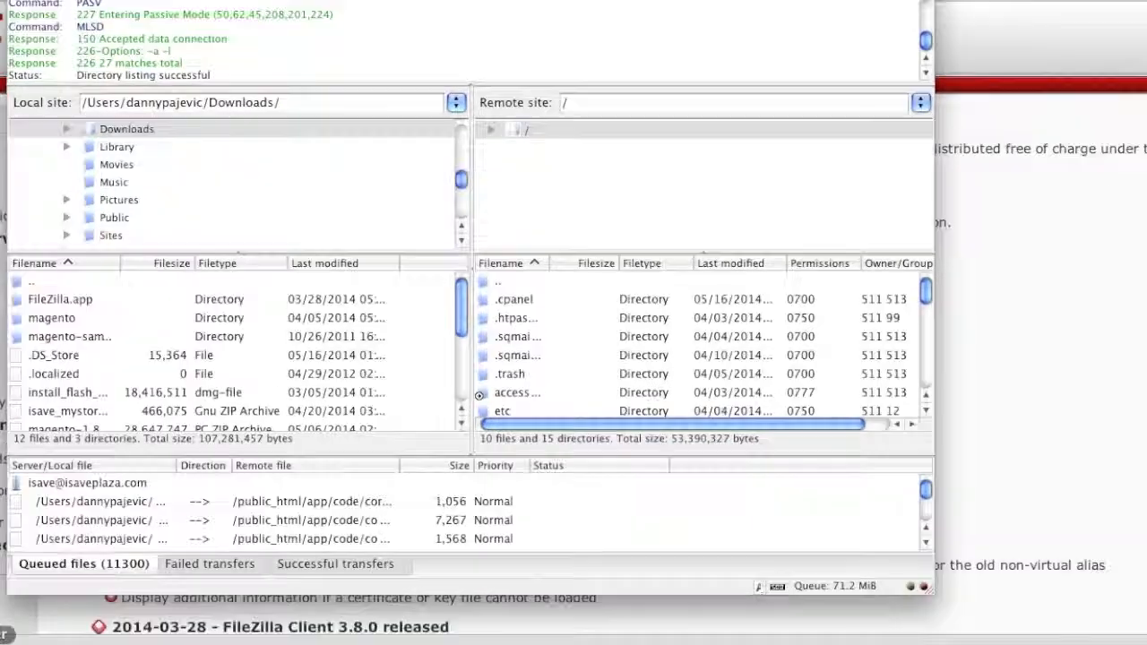
left_click(0, 643)
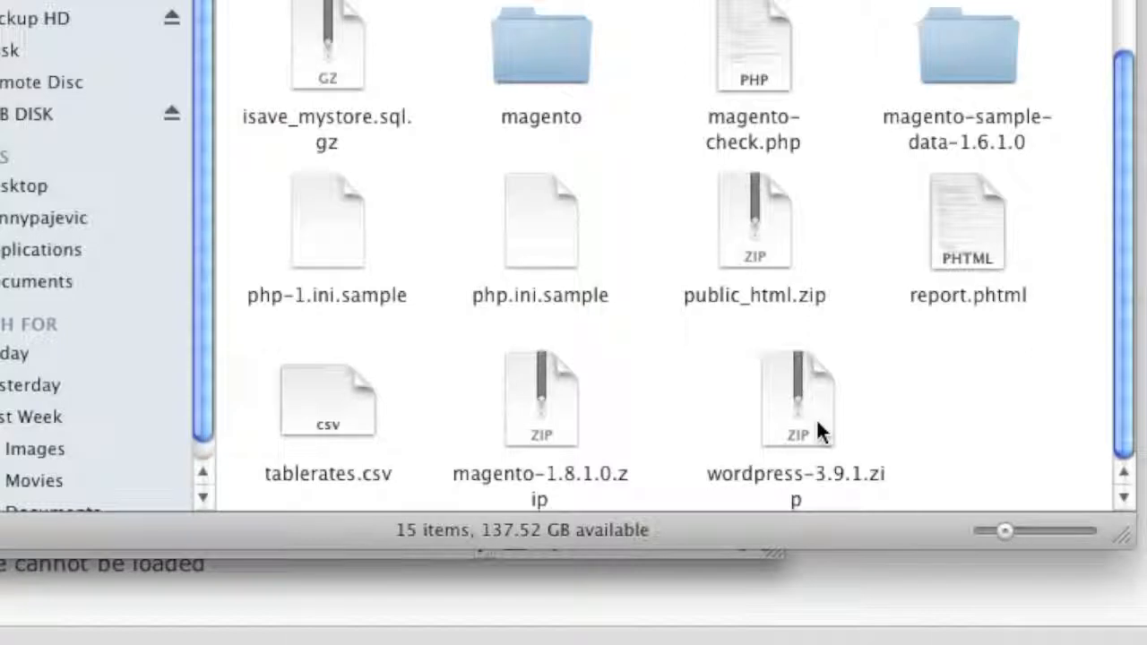
left_click(817, 421)
double_click(816, 419)
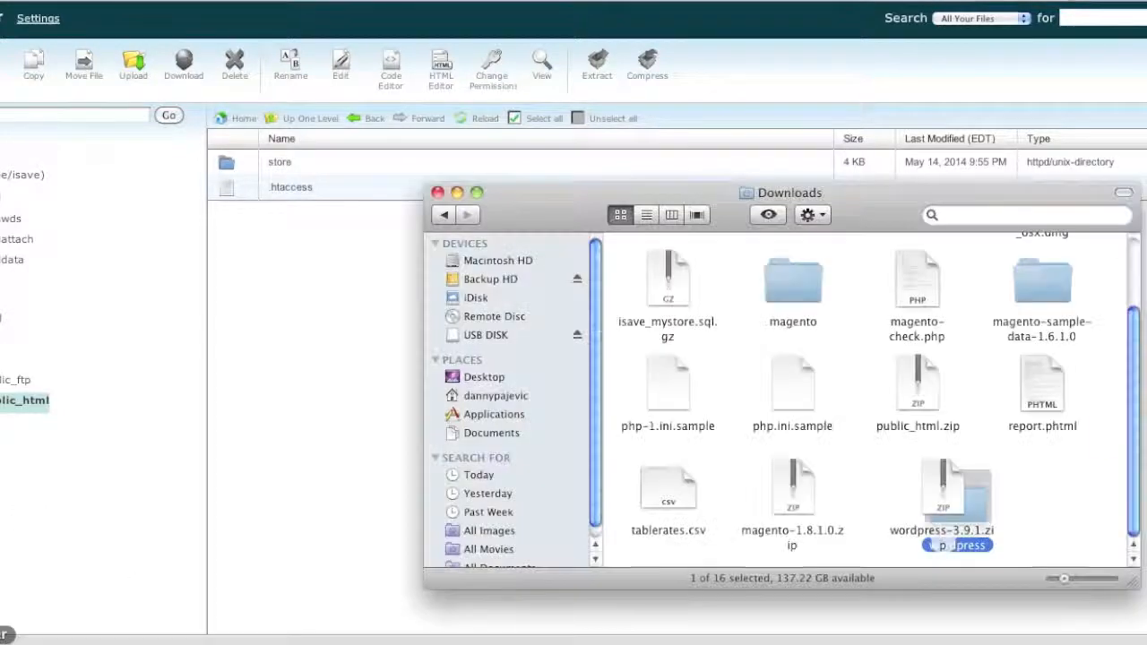
mouse_move(941, 502)
left_mouse_down()
mouse_move(921, 522)
mouse_move(945, 499)
left_mouse_up()
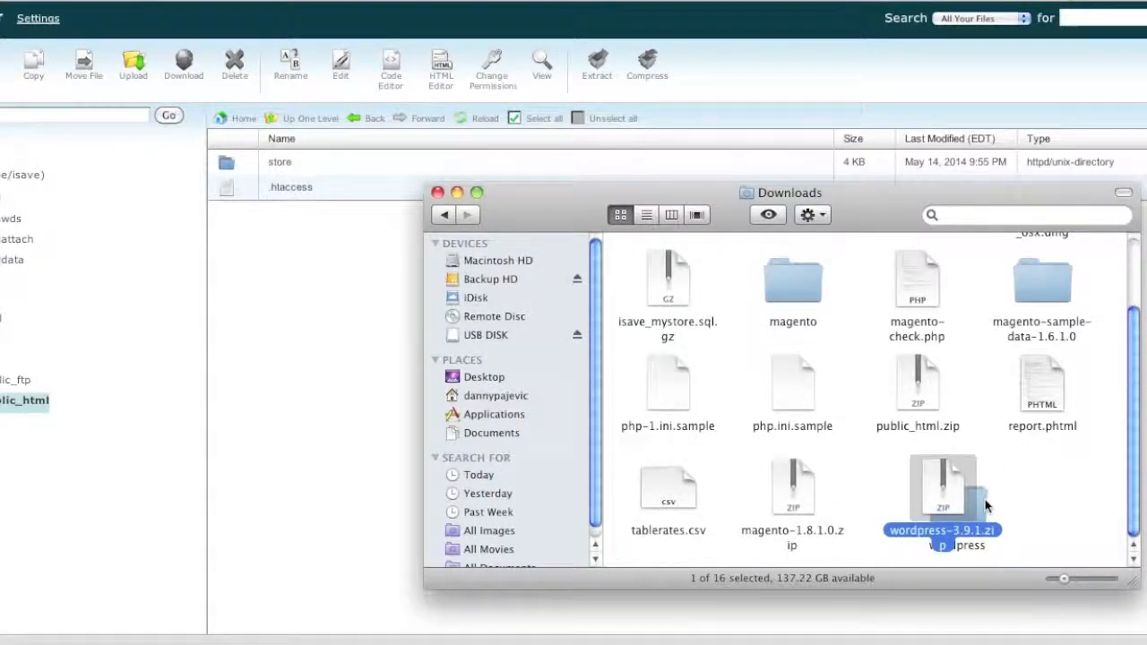
left_click(765, 643)
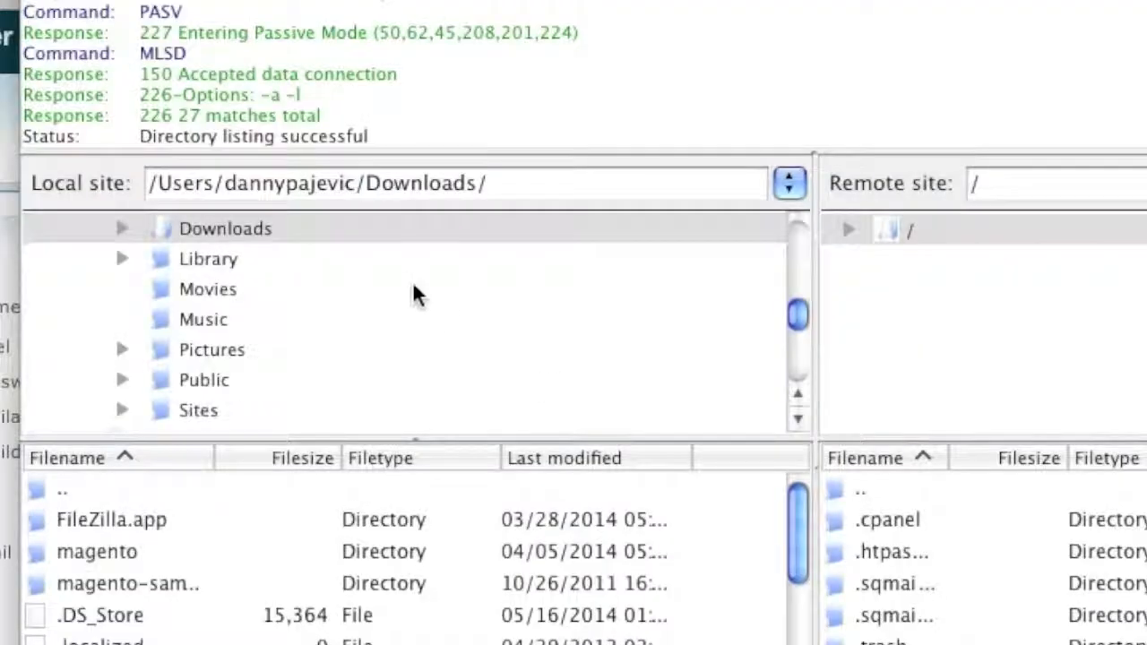
- Show the local wordpress folder beside the server's public_html folder in FileZilla
double_click(279, 229)
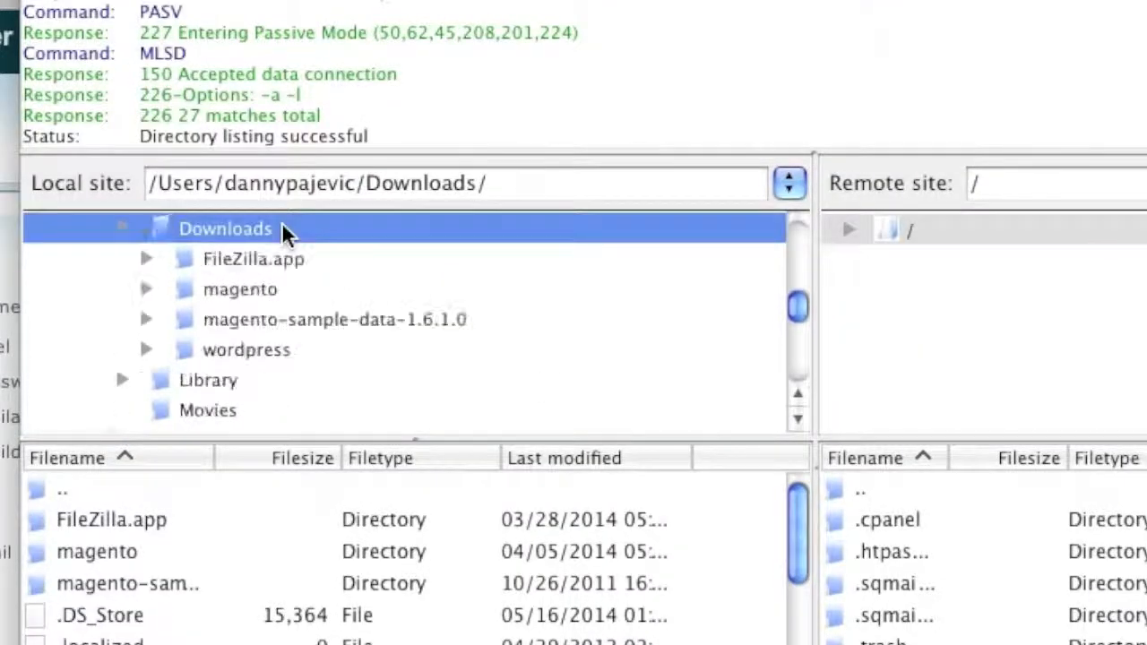
left_click(285, 359)
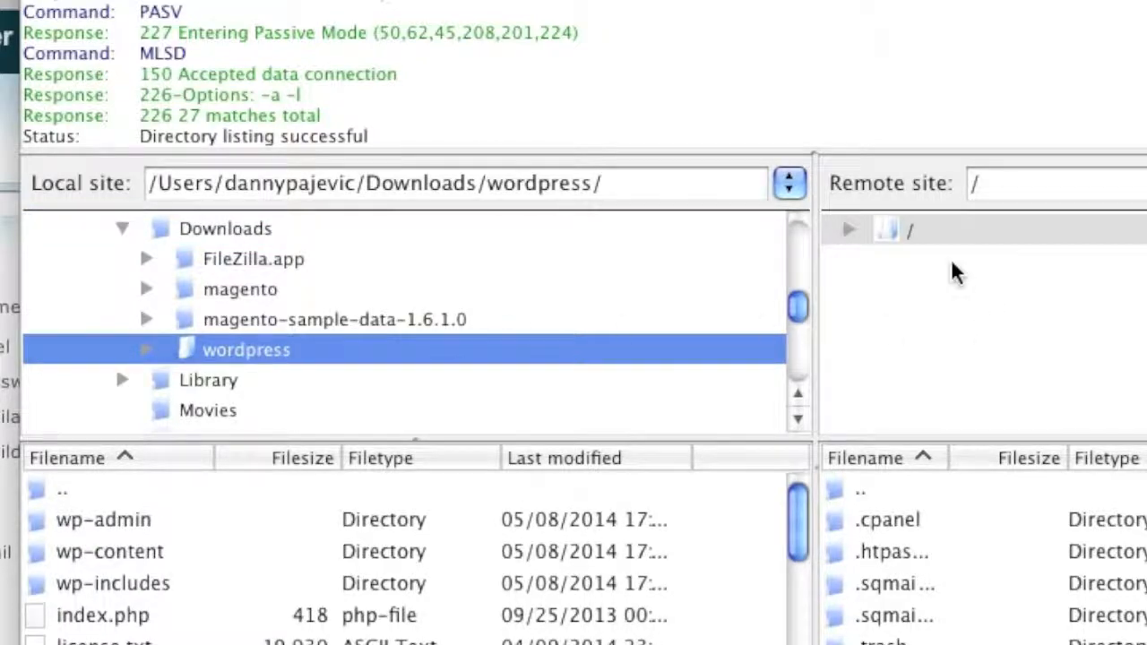
double_click(869, 232)
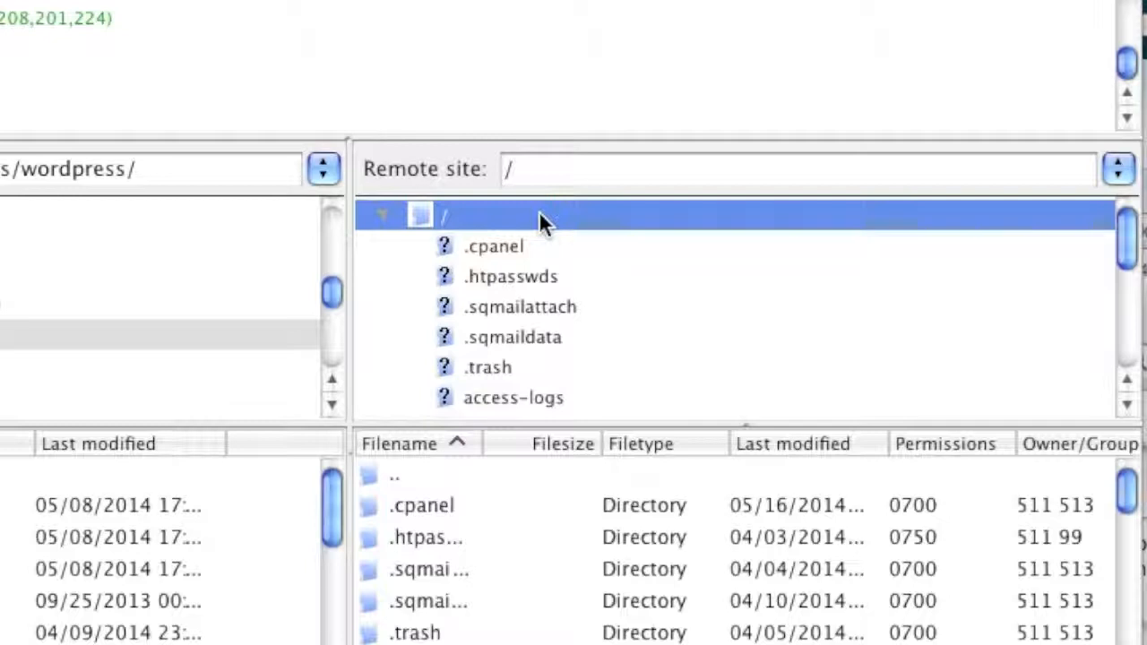
scroll(601, 287, "down", 5)
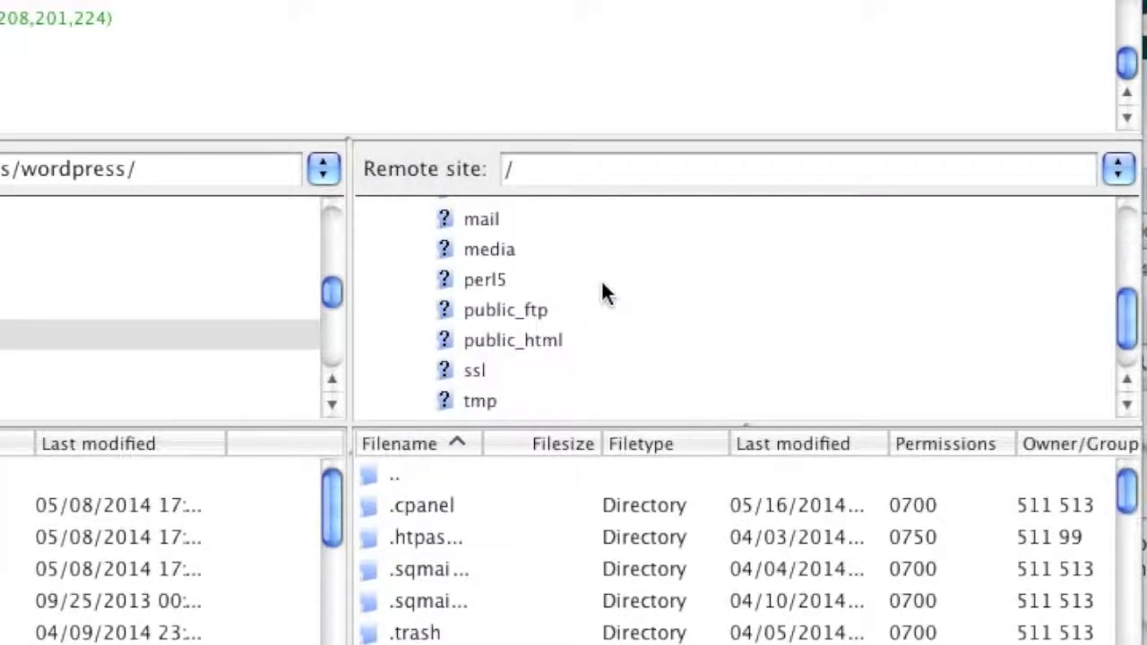
left_click(557, 338)
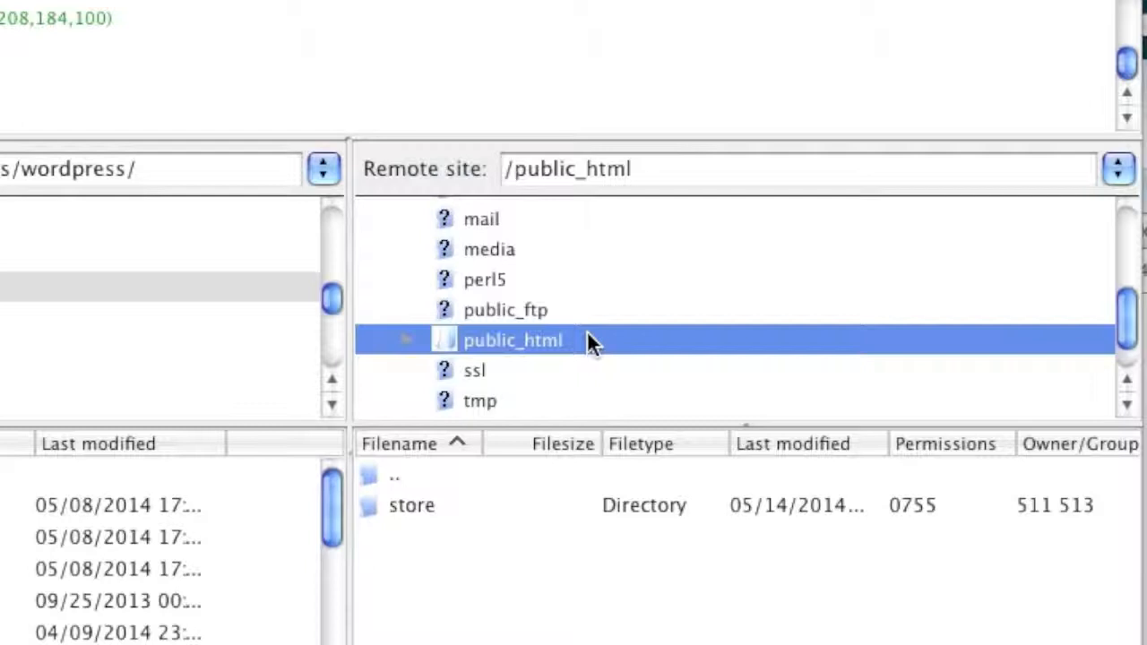
left_click(215, 287)
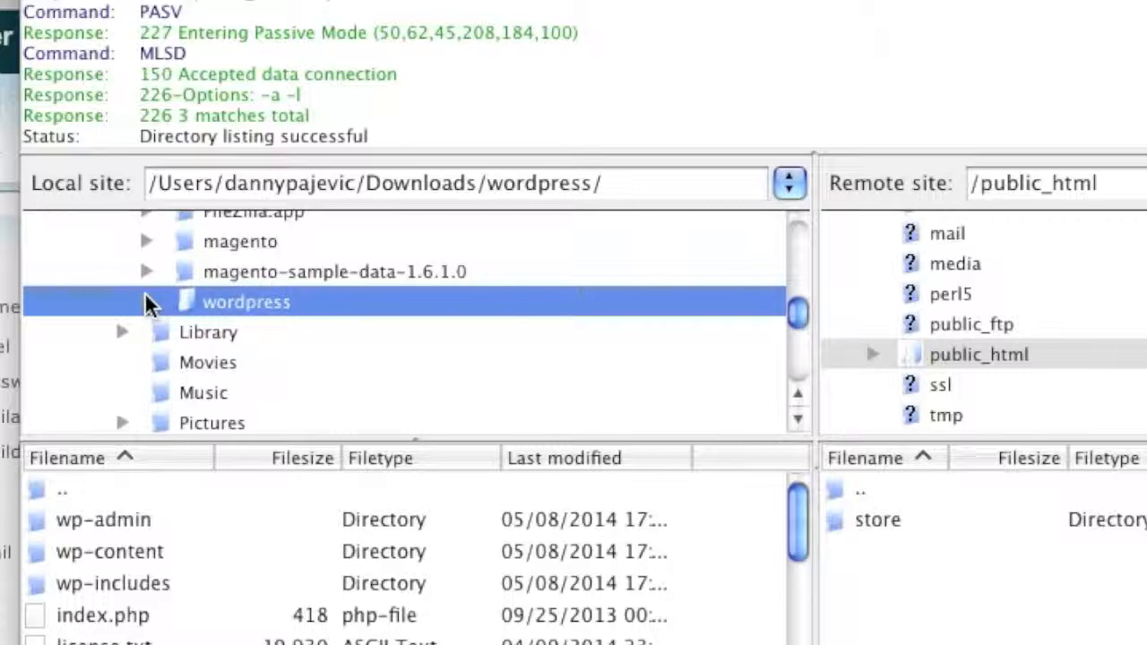
- Select everything from wp-admin through xmlrpc.php in the local wordpress folder and upload it to public_html
double_click(363, 300)
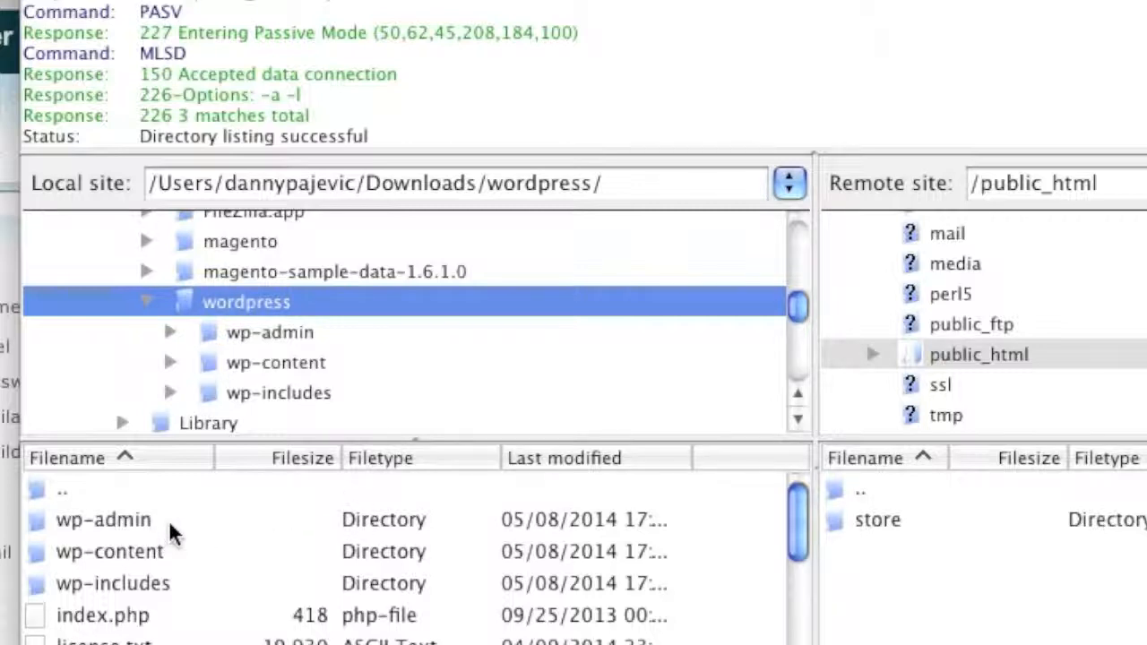
scroll(179, 615, "down", 3)
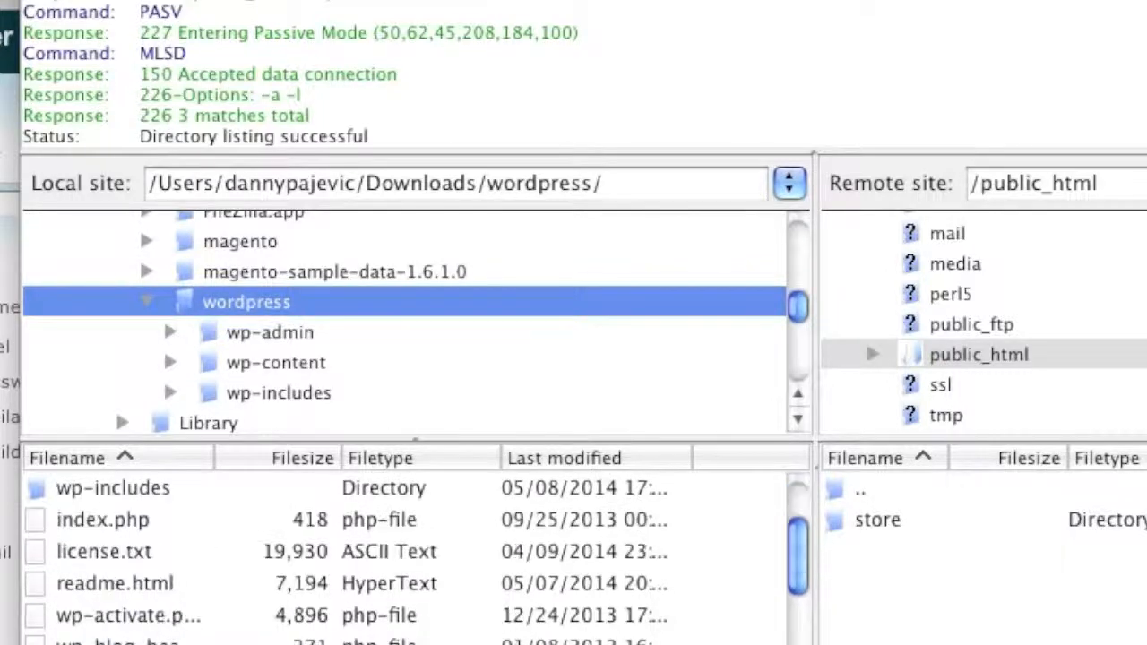
scroll(173, 573, "down", 4)
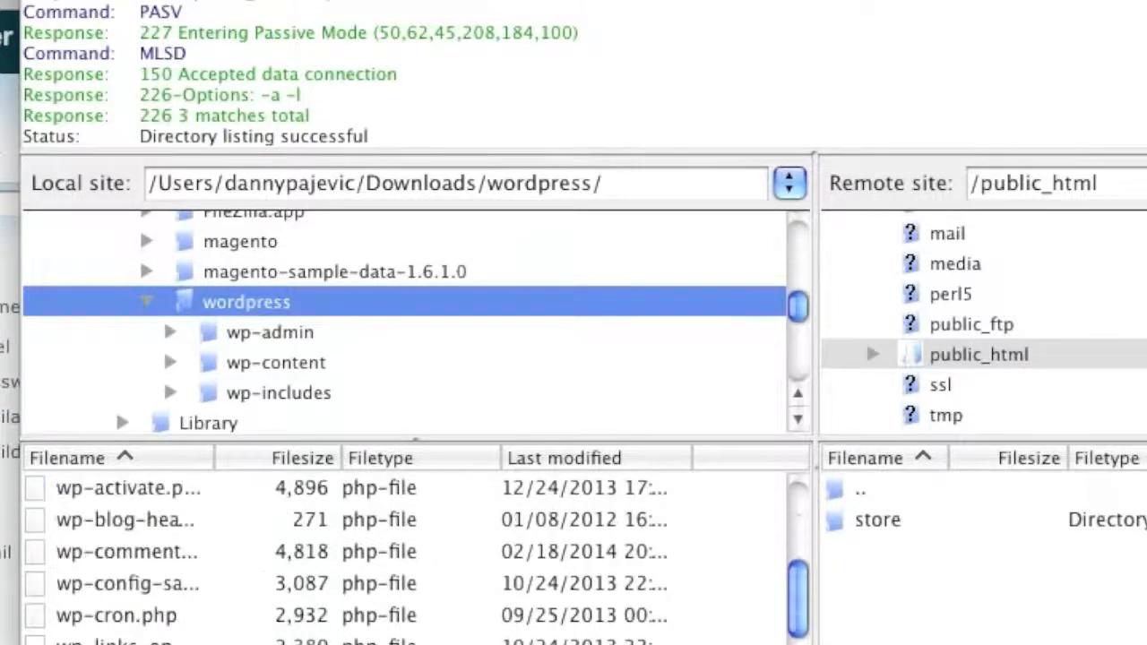
scroll(212, 614, "down", 5)
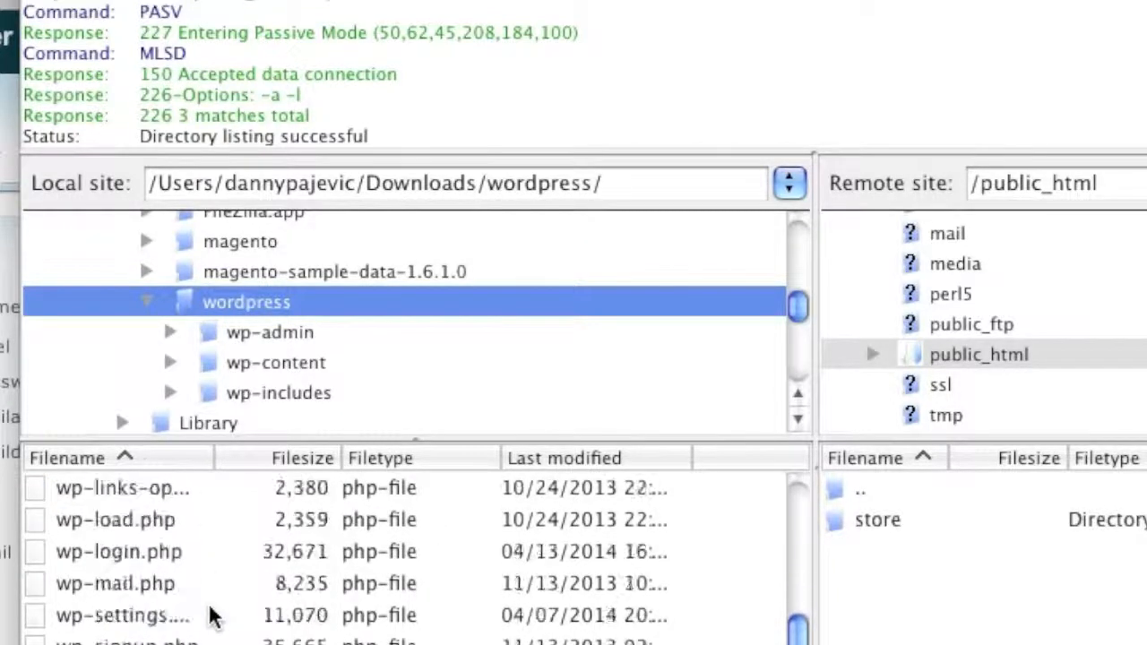
scroll(212, 614, "up", 12)
left_click(205, 511)
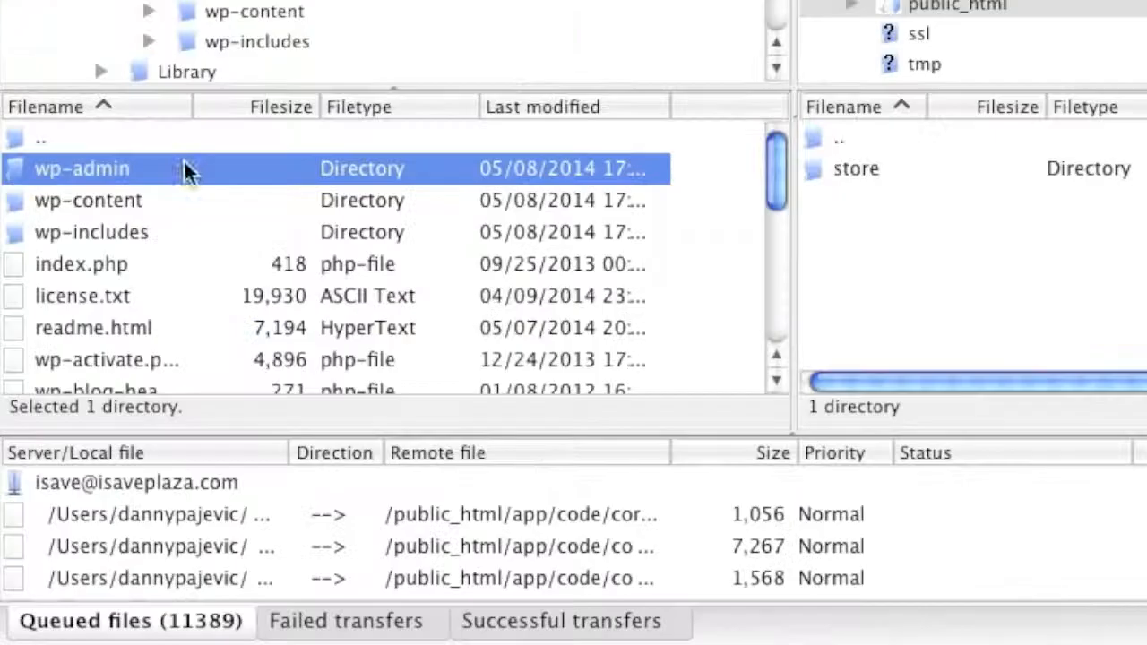
scroll(266, 264, "down", 12)
left_click(218, 363, "shift")
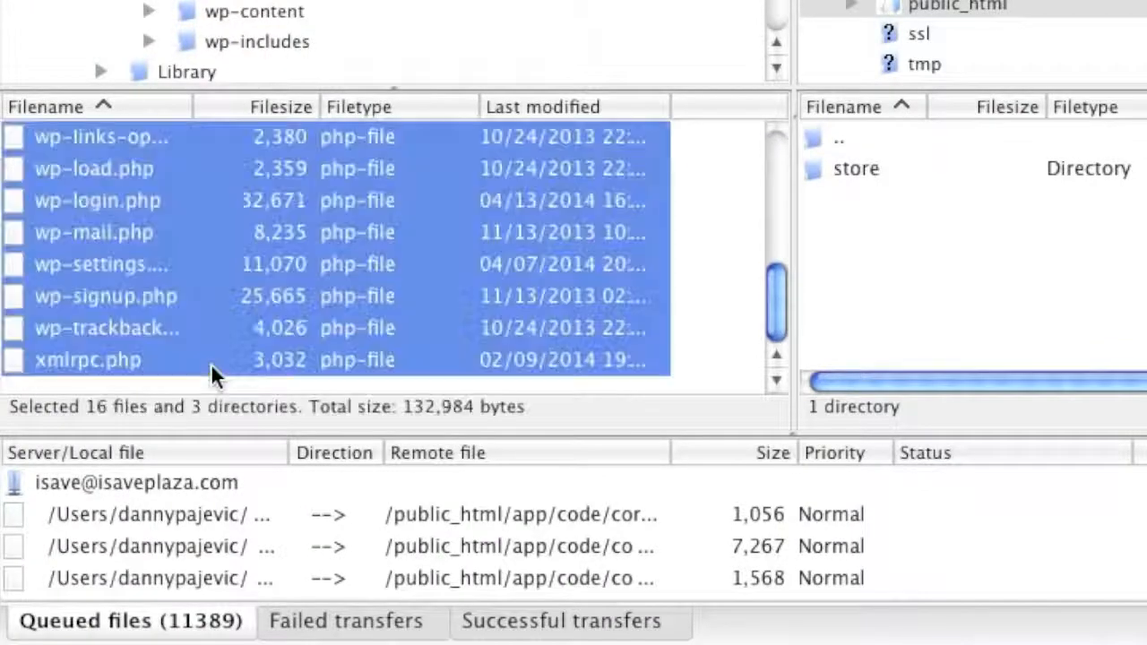
right_click(332, 273)
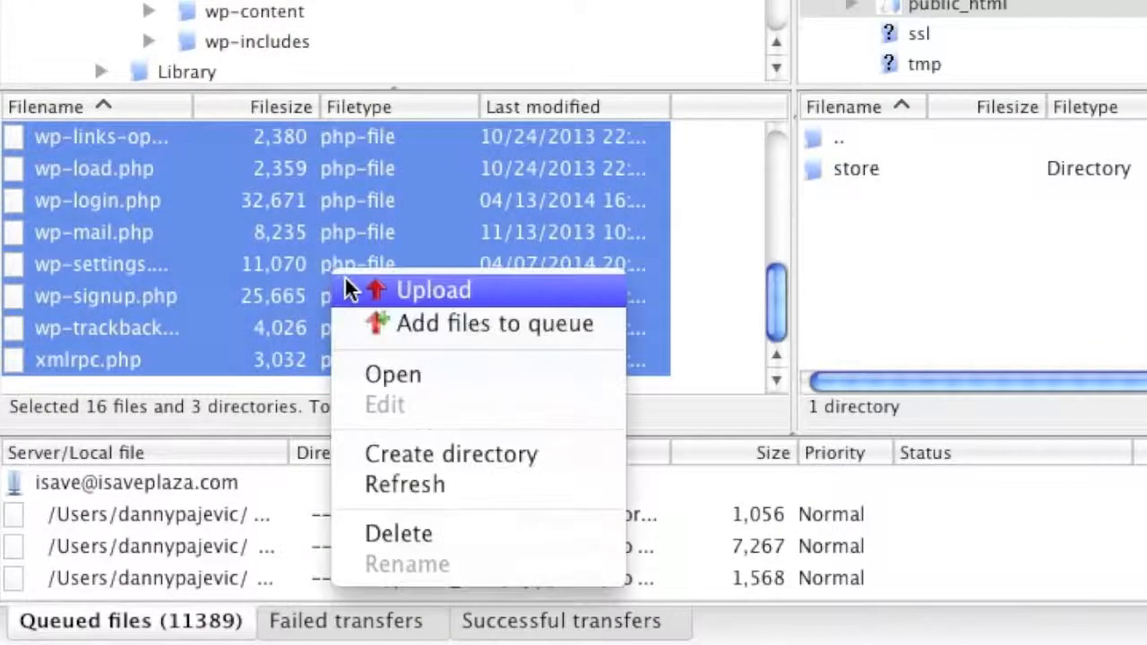
left_click(392, 291)
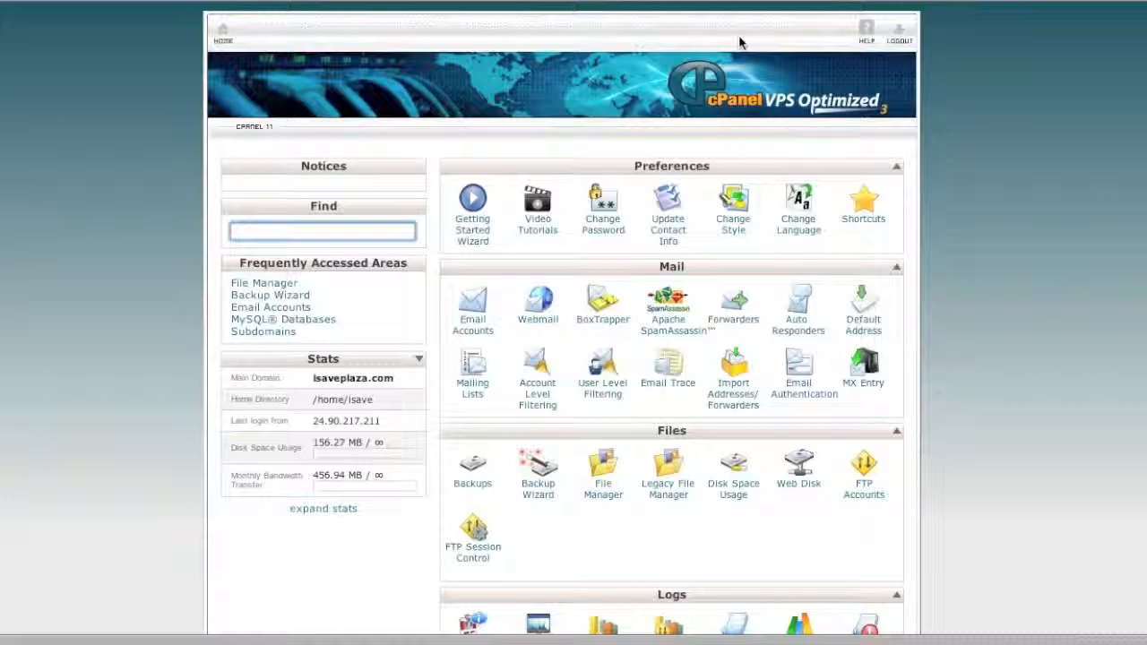
- Create database isave_wordpress with the MySQL Database Wizard and name the new user wordpress
scroll(977, 233, "down", 3)
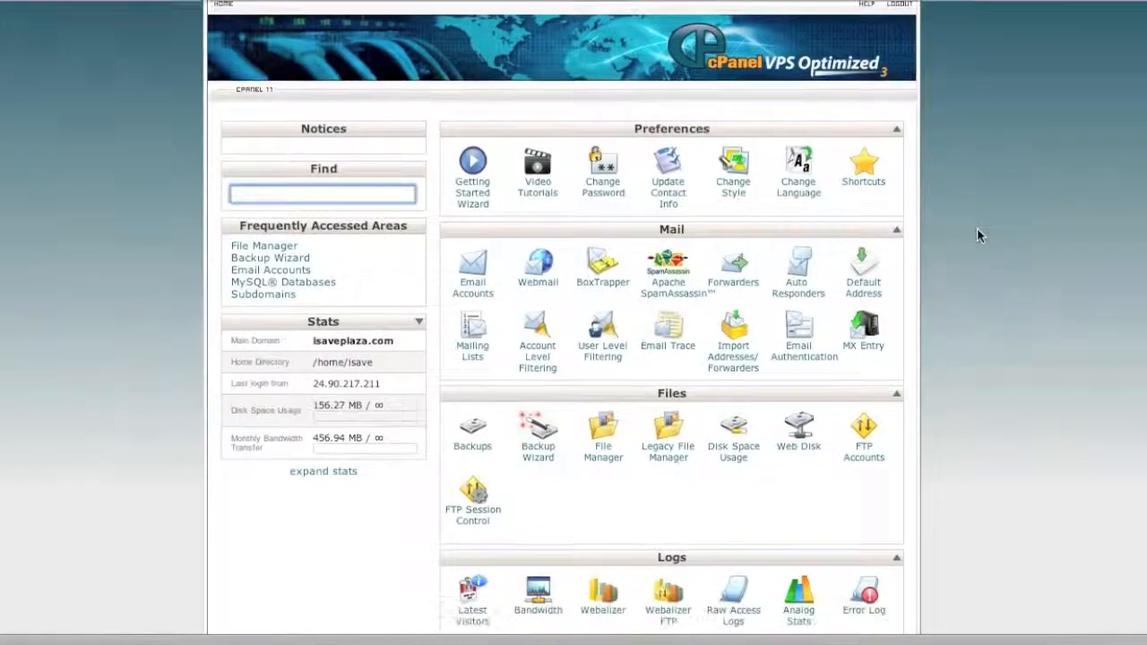
scroll(977, 236, "down", 10)
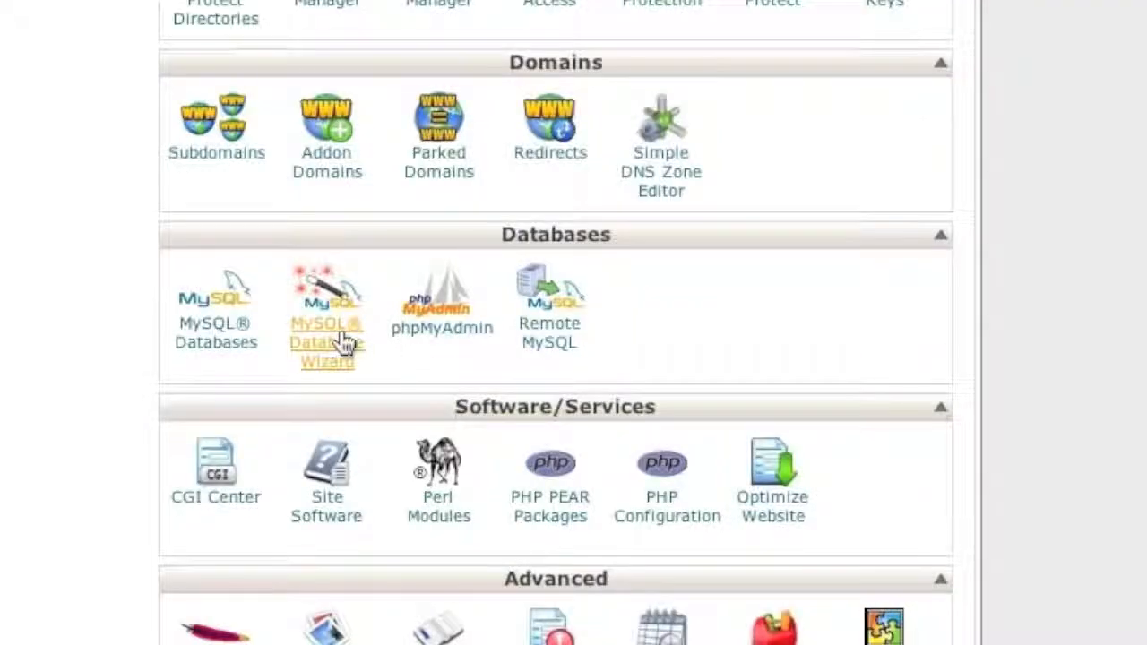
left_click(341, 329)
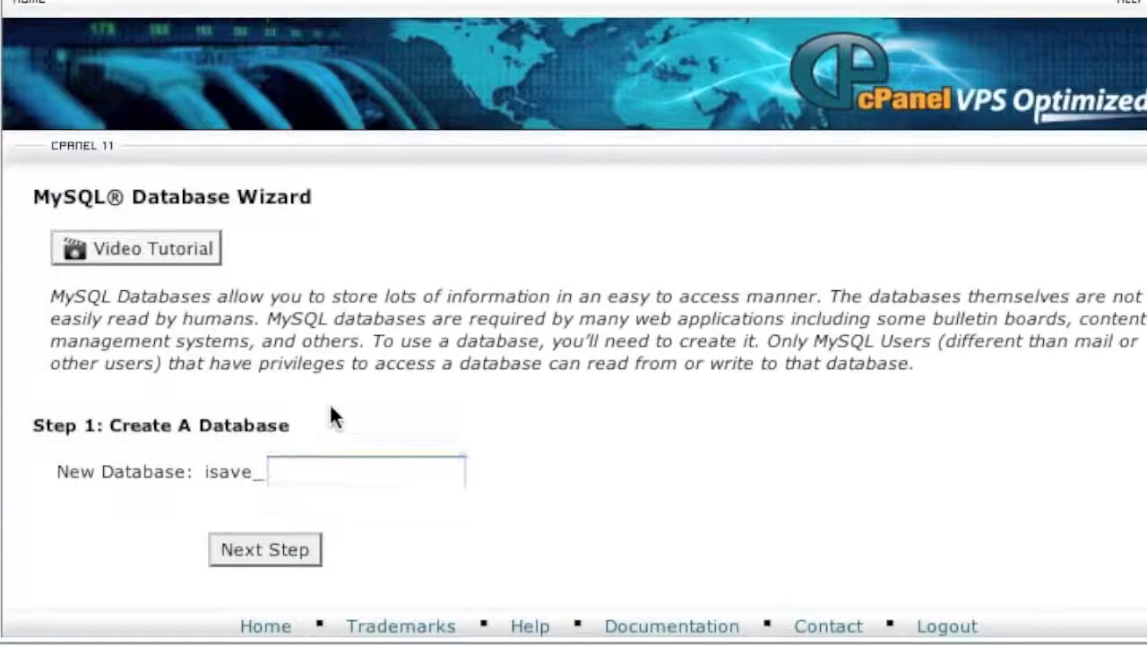
left_click(303, 477)
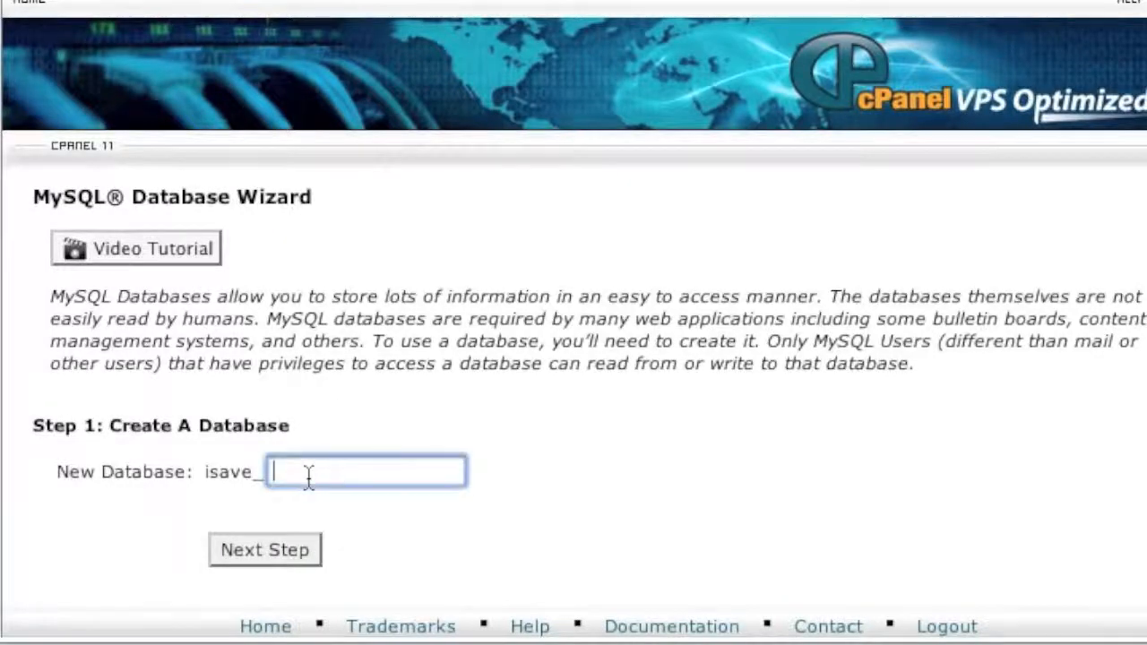
type("wordpress")
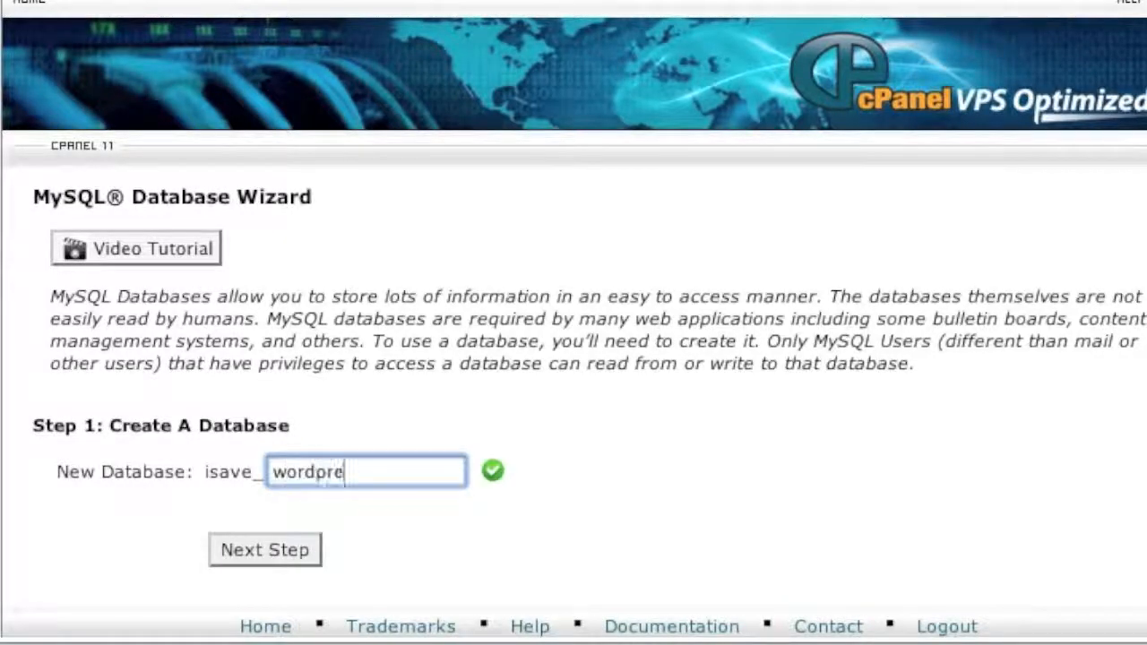
left_click(272, 538)
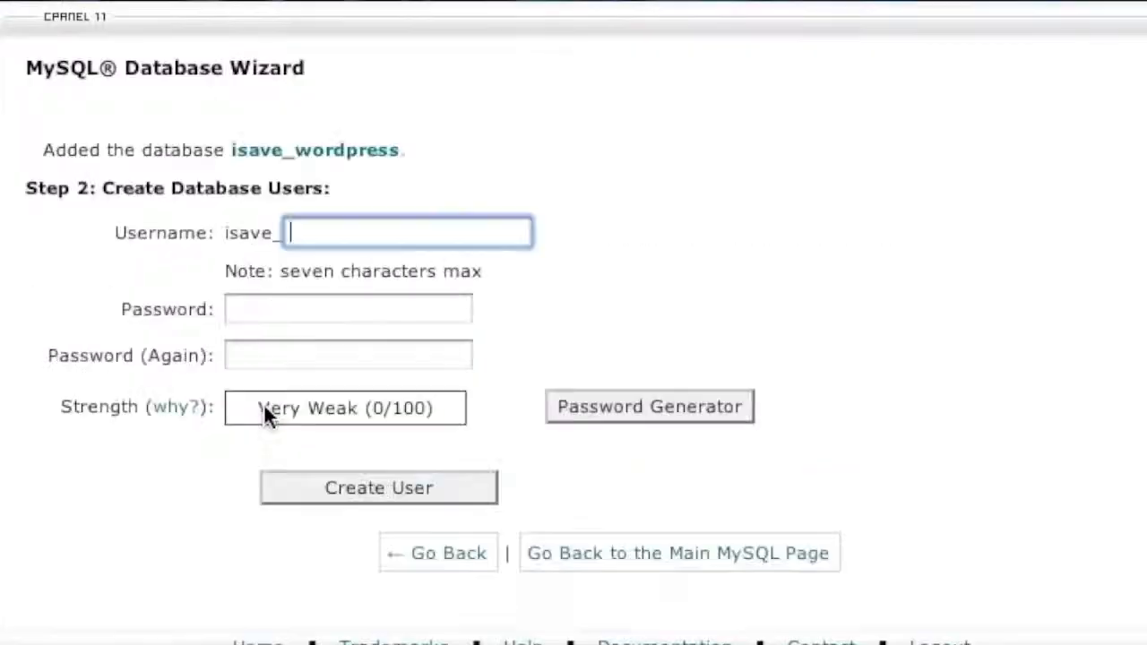
type("wordpress")
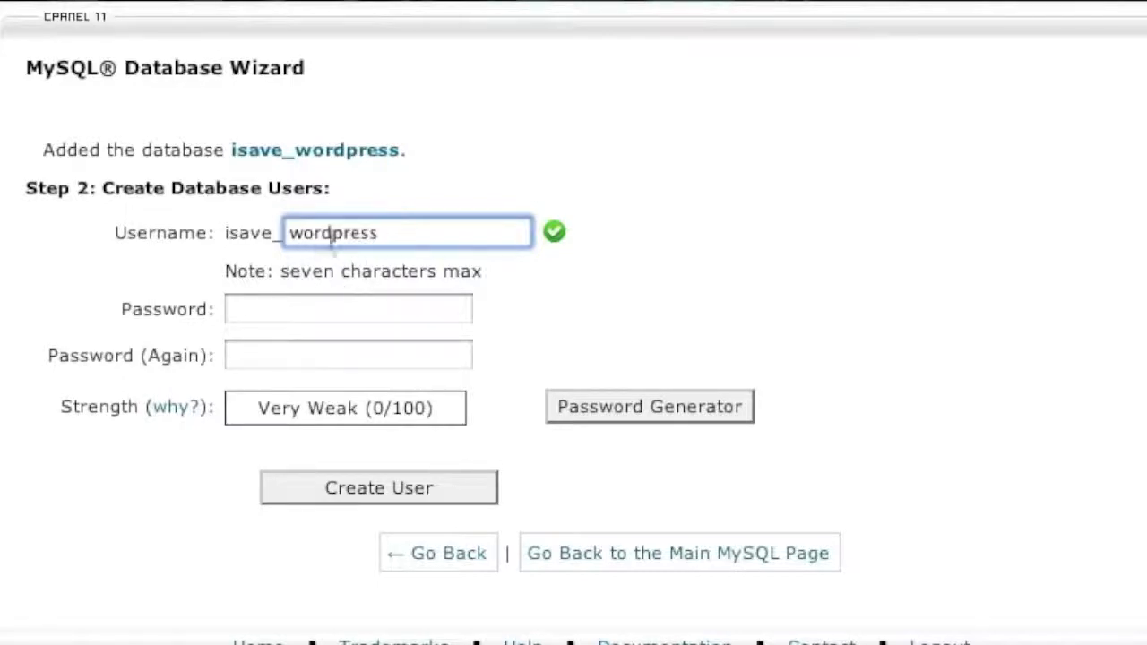
- Give the wordpress database user a password, confirm it, and create the user
left_click(276, 320)
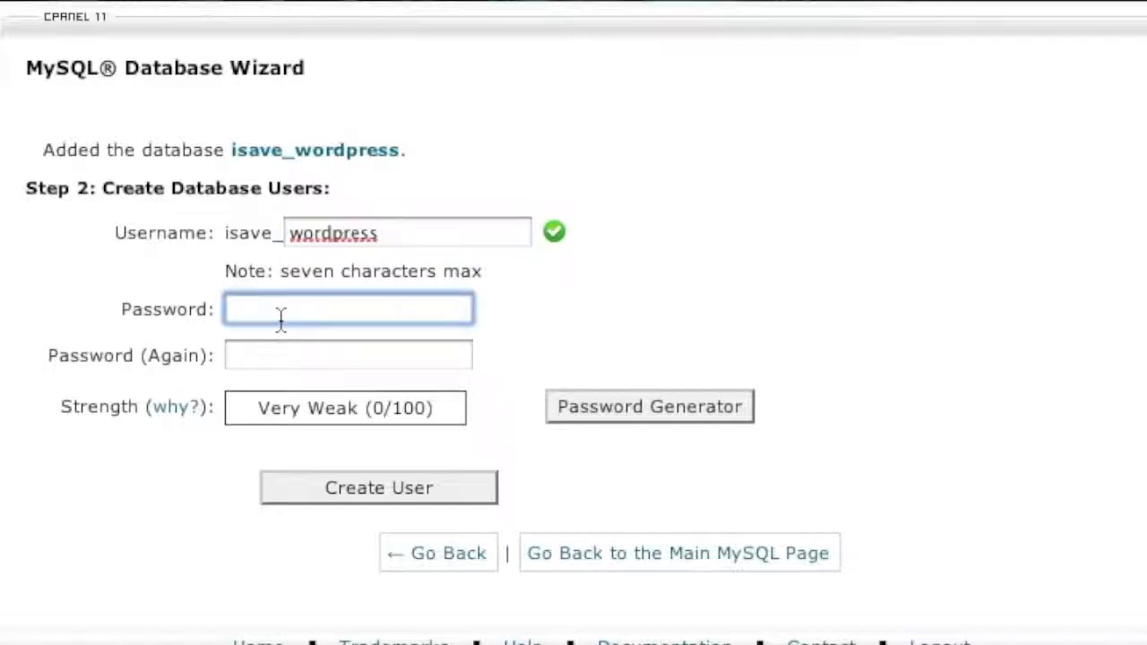
type("••••••••")
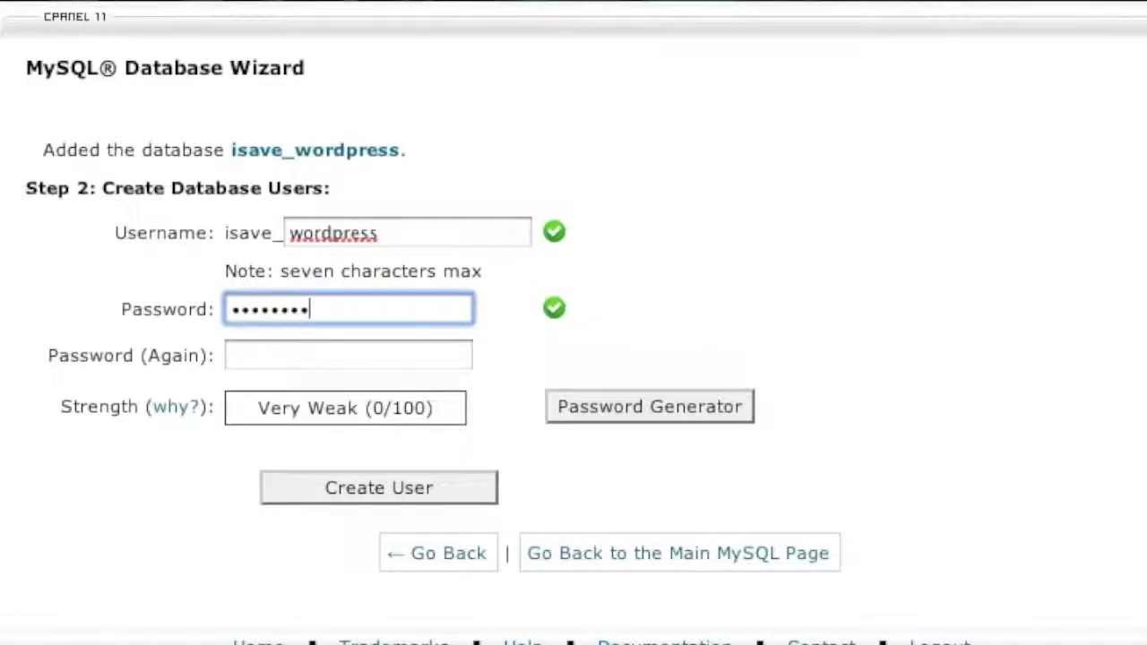
left_click(305, 357)
type("••••••••")
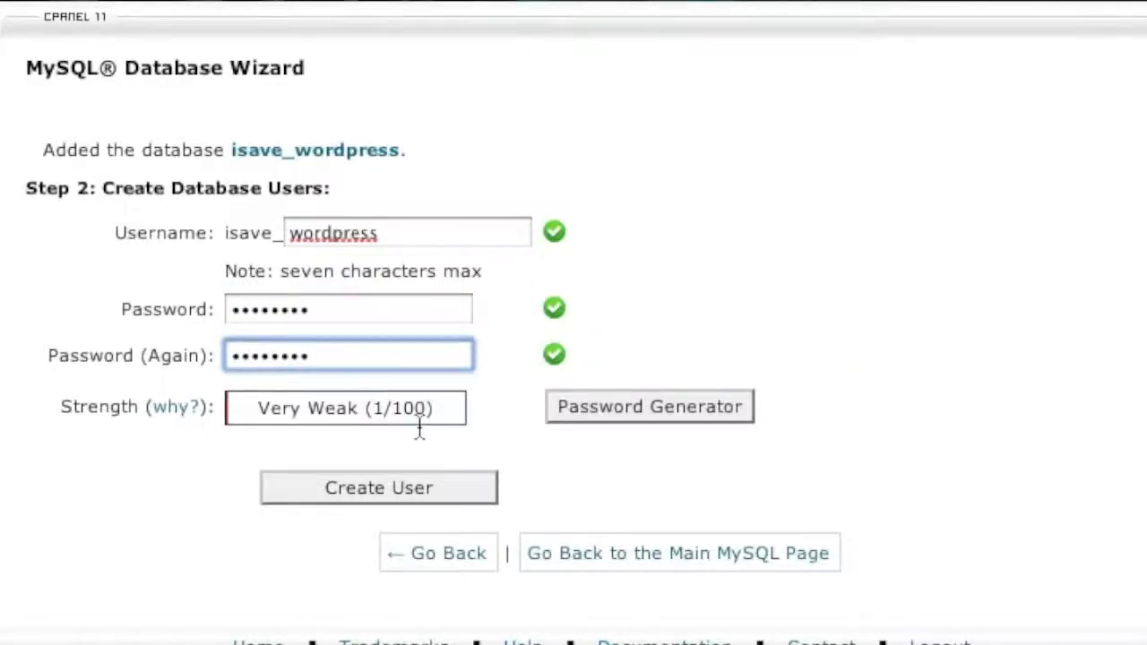
left_click(397, 484)
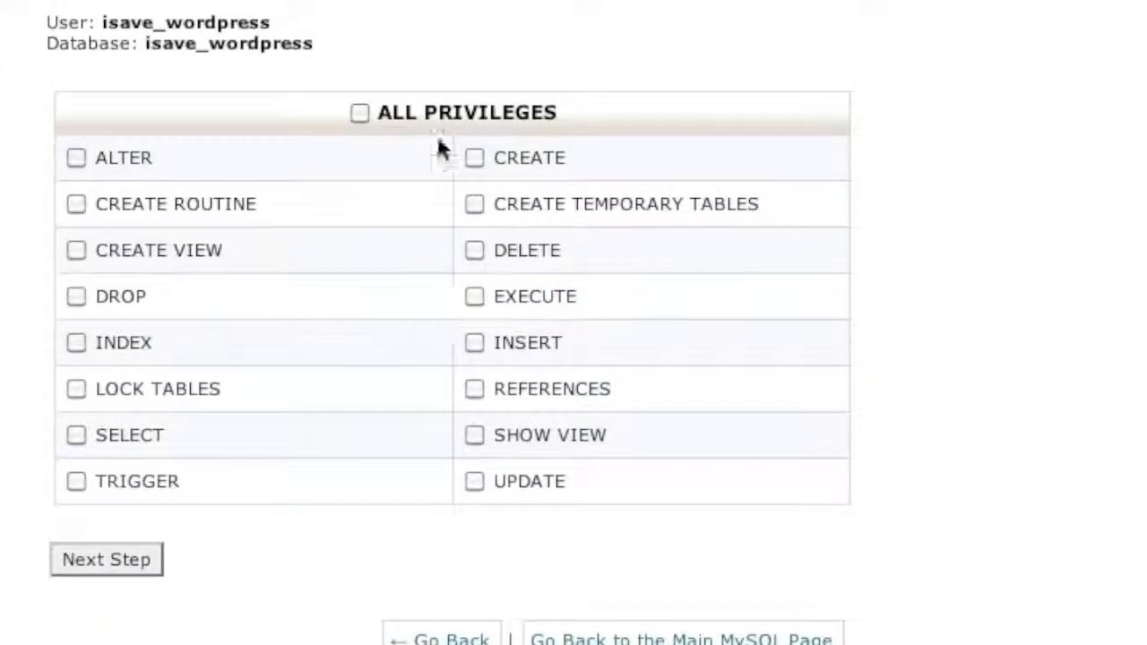
- Grant the user ALL PRIVILEGES on isave_wordpress and complete the wizard
left_click(359, 112)
left_click(103, 554)
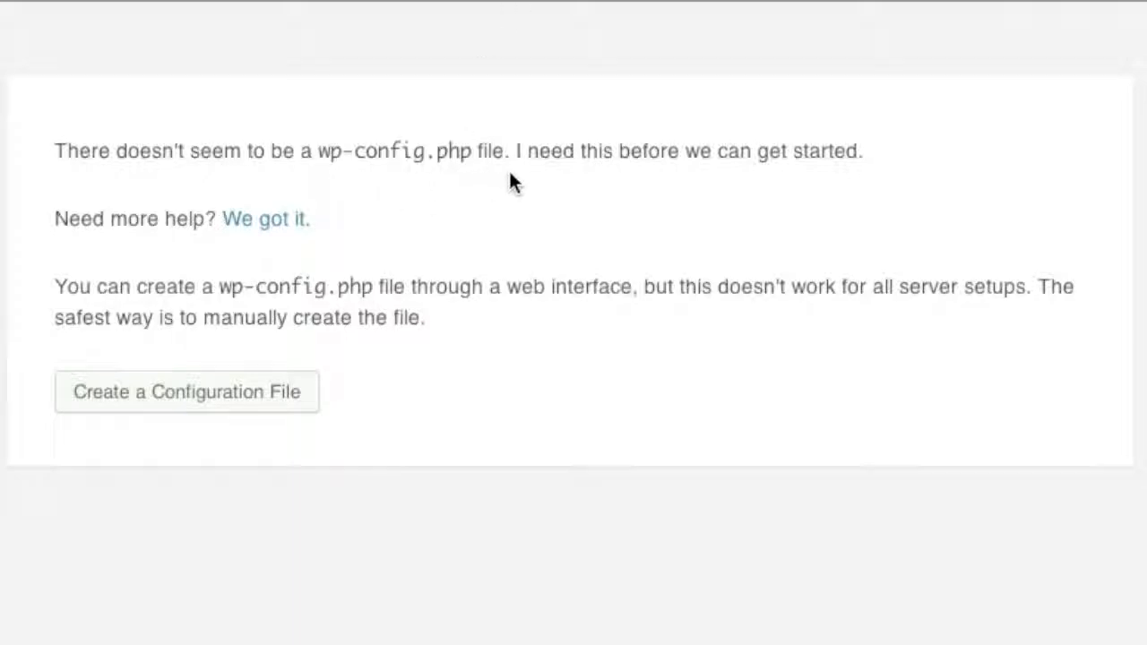
- Start creating wp-config.php and enter isave_wordpress as the database name
left_click(175, 395)
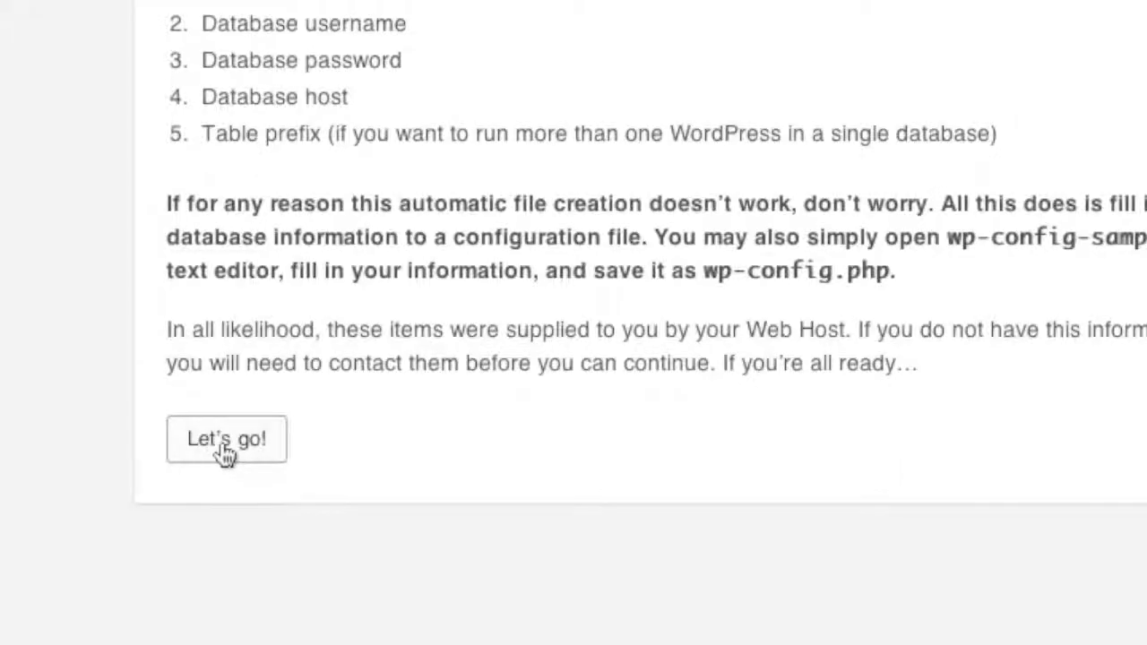
left_click(224, 439)
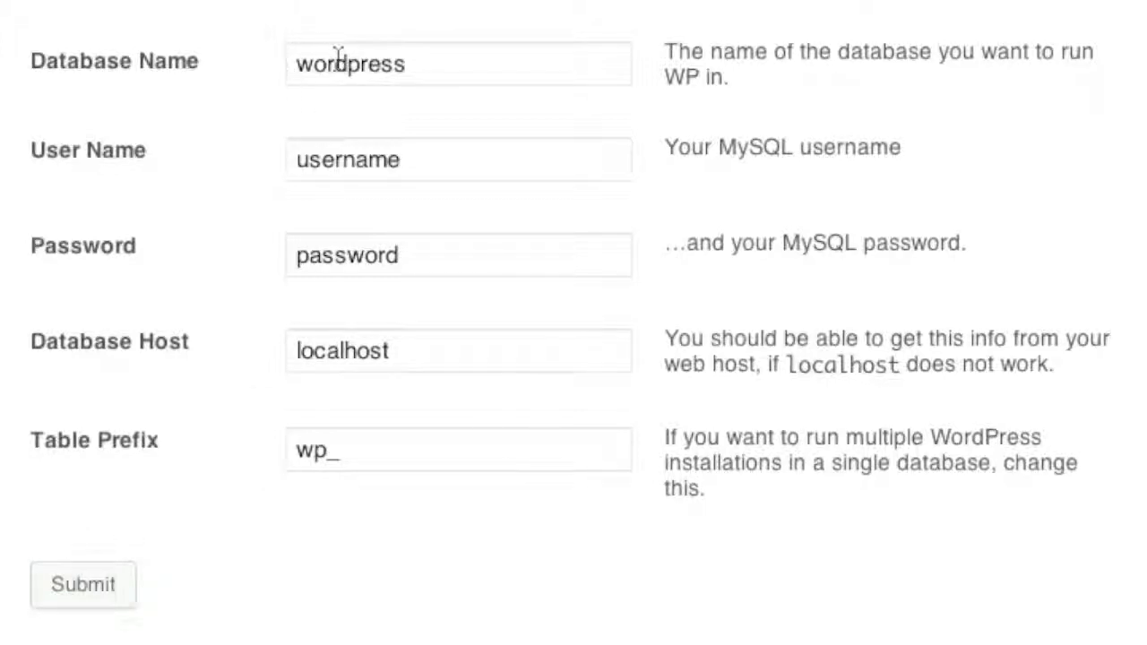
left_click(294, 56)
type("isave_")
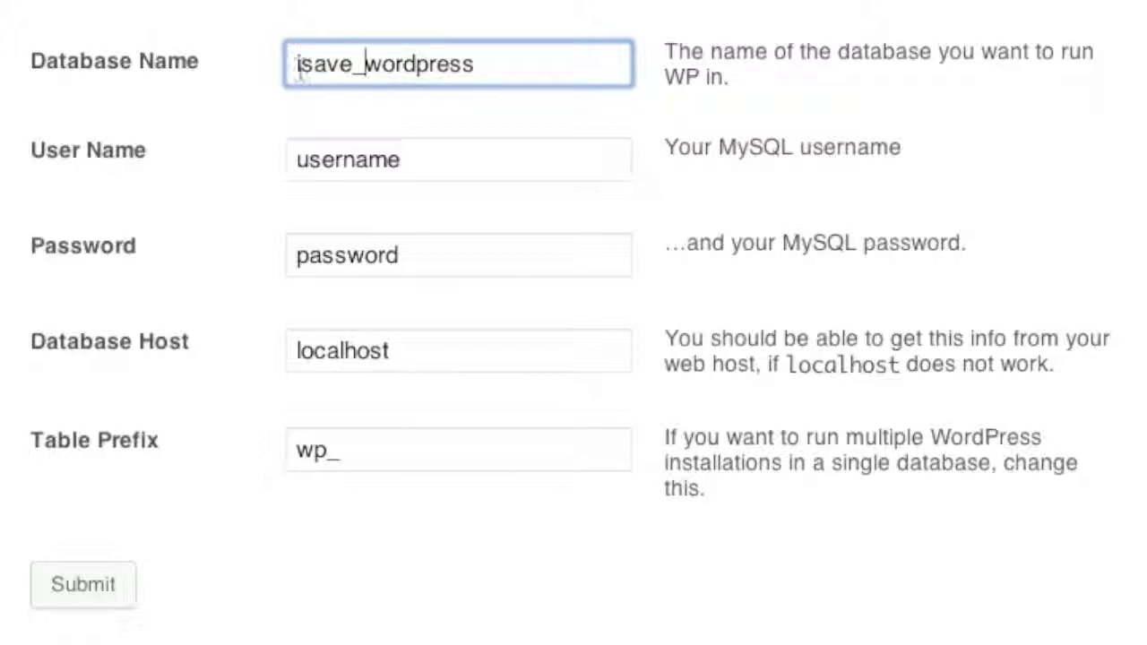
triple_click(397, 57)
key("ctrl+c")
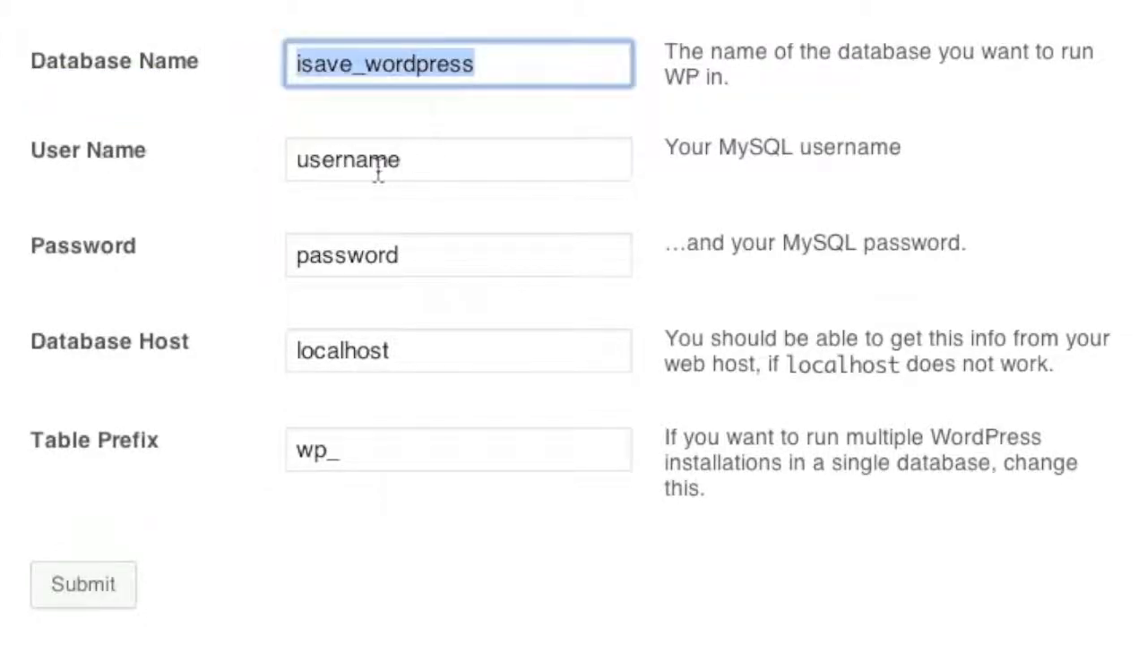
- Use the database name as the user name, enter the database password, and submit the details
left_click(374, 161)
double_click(374, 161)
key("ctrl+v")
left_click(392, 260)
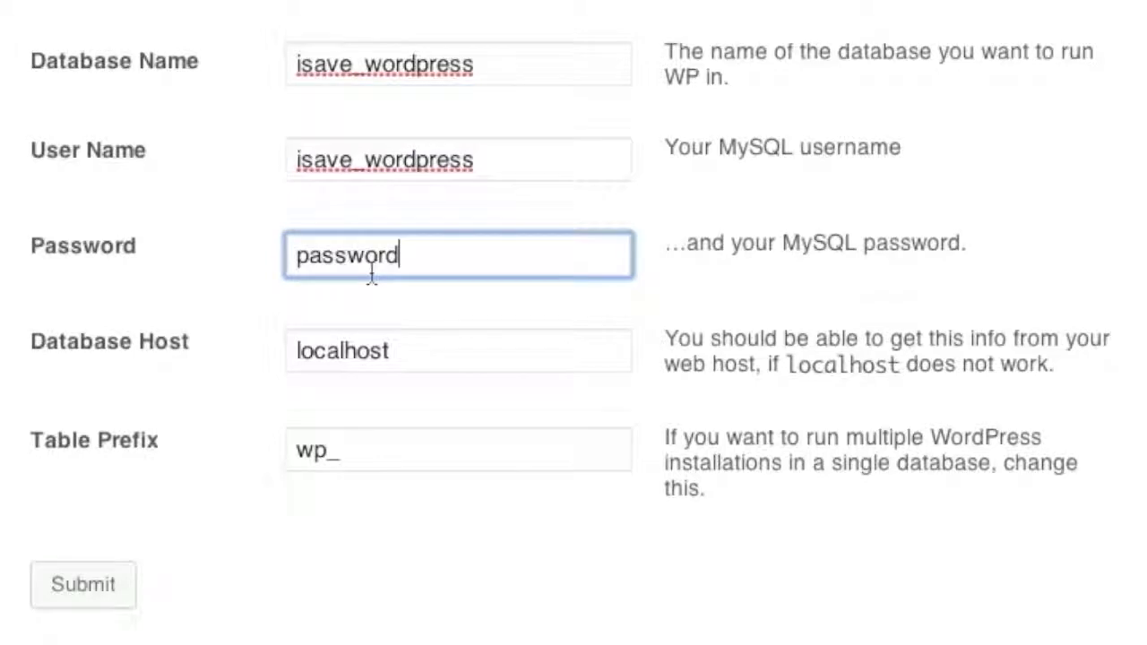
double_click(372, 271)
type("P")
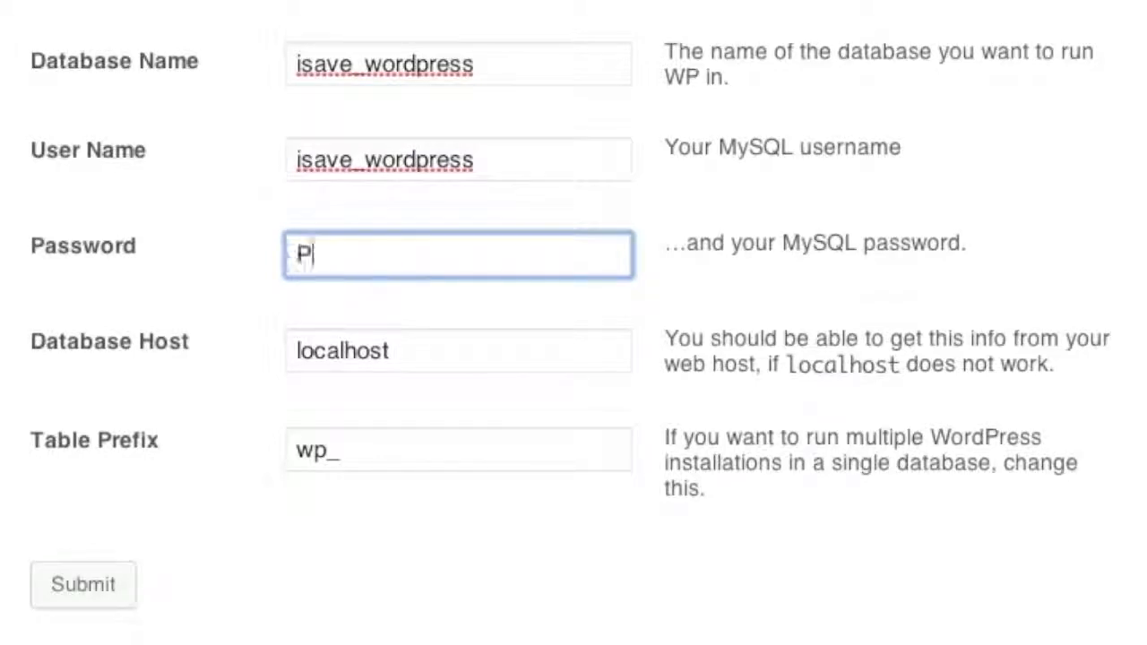
type("assword")
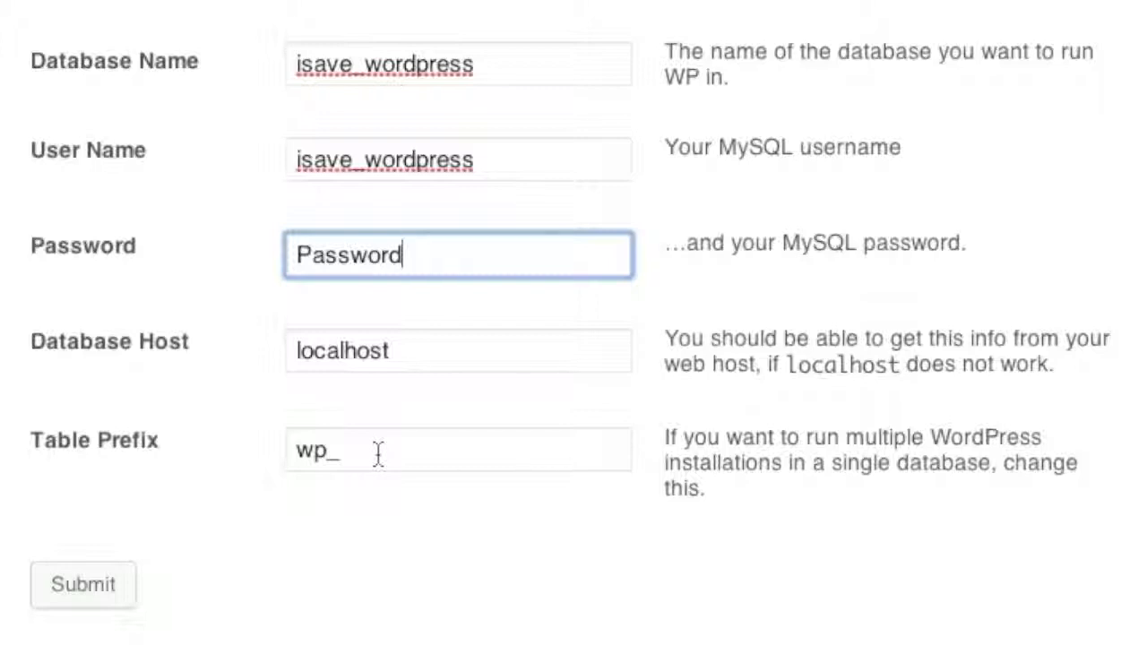
left_click(83, 591)
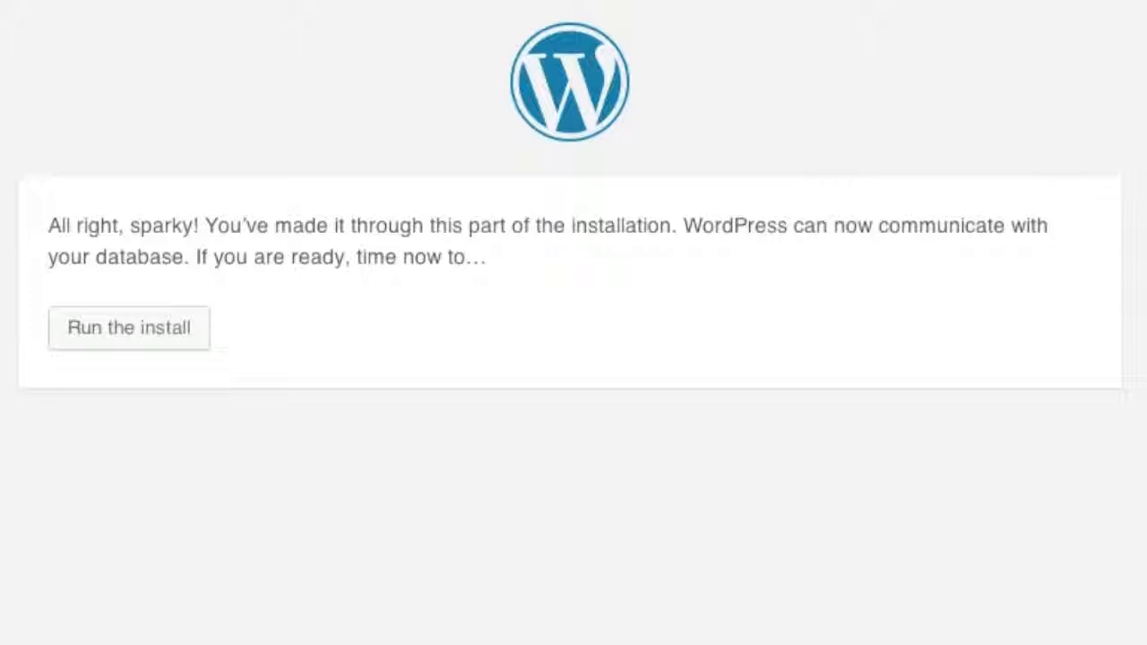
- Run the install and enter site title IiSavePlaza and the admin username
left_click(143, 331)
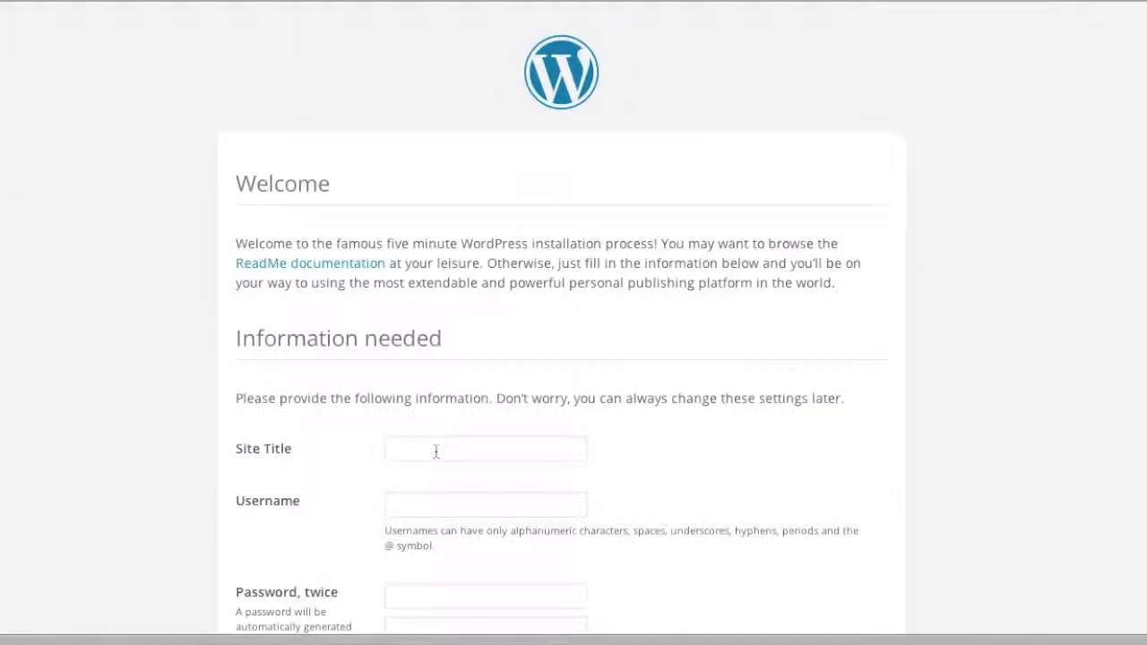
left_click(436, 451)
type("I")
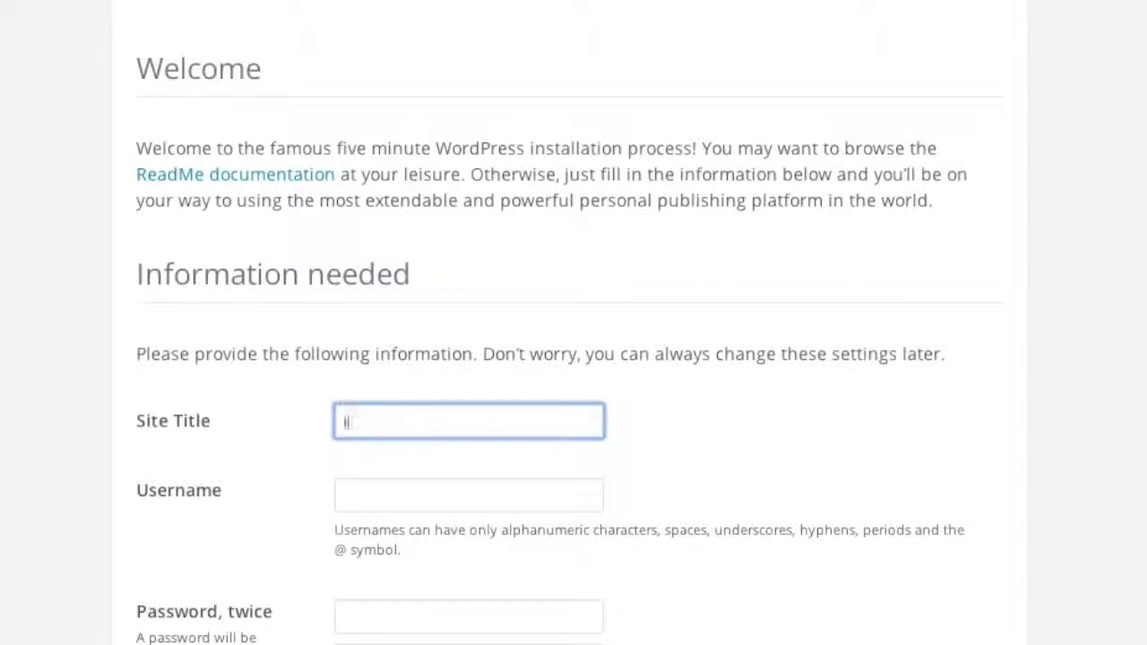
type("iSaveP")
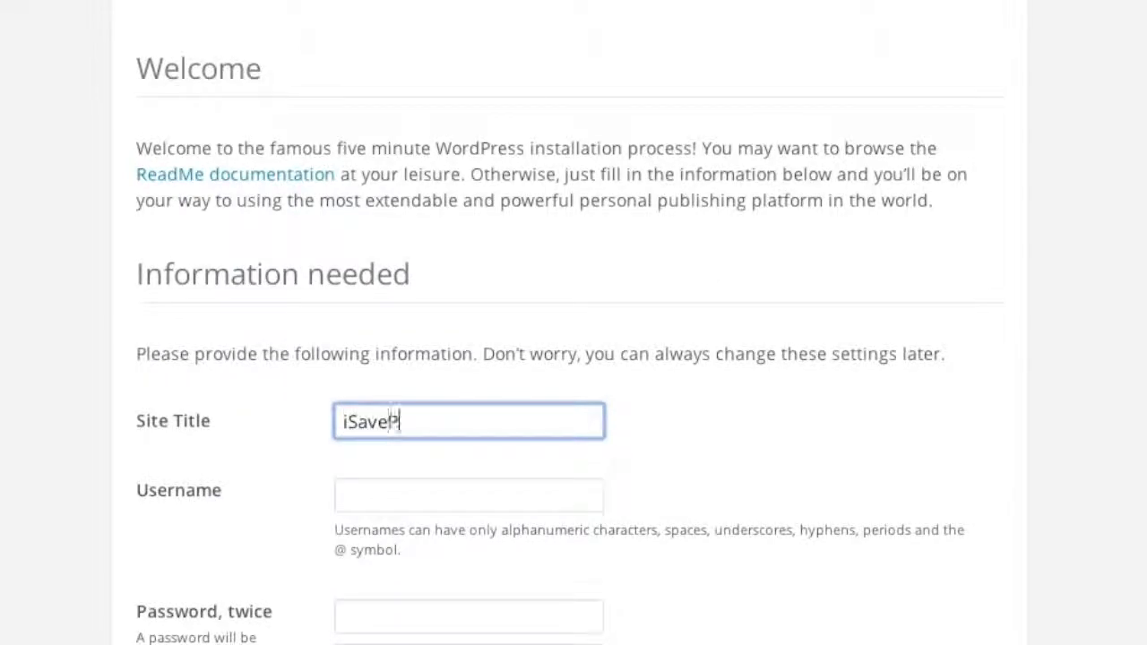
type("laza")
scroll(403, 427, "down", 3)
left_click(391, 313)
type("isave")
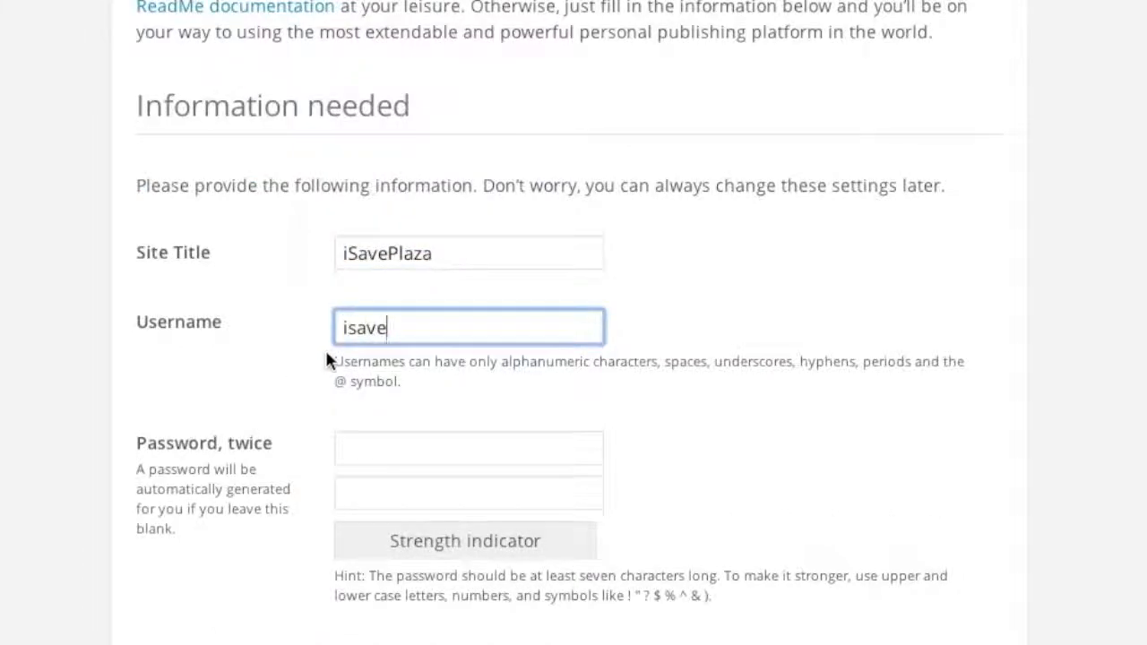
- Enter the admin password and its confirmation
scroll(336, 363, "down", 1)
left_click(351, 379)
type("••••••")
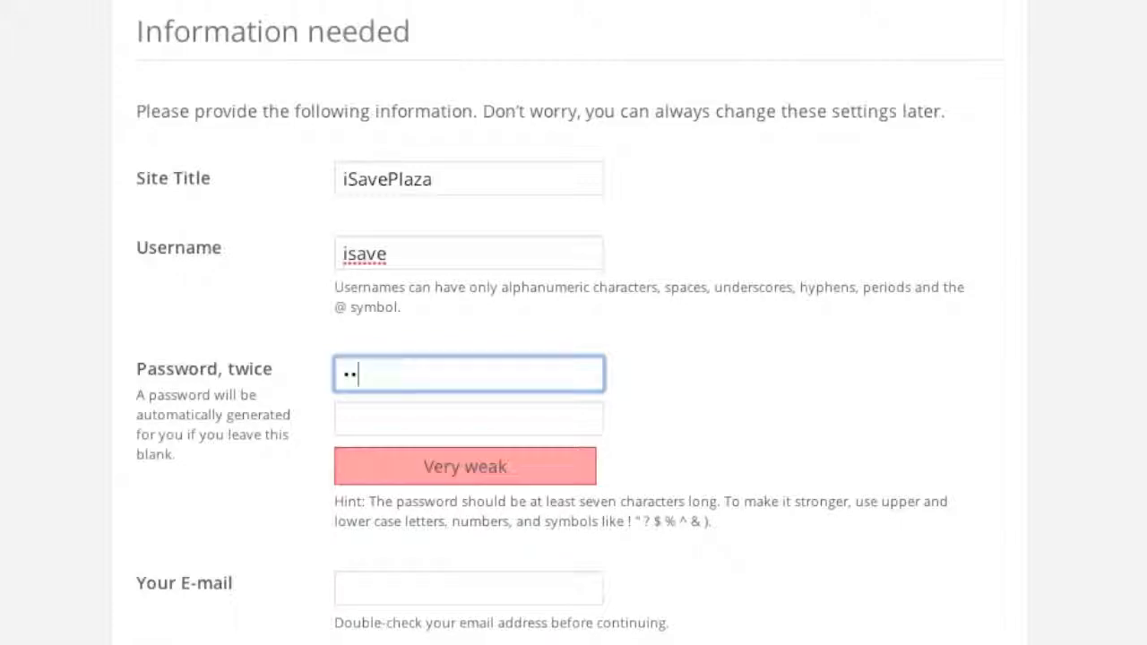
type("••••••••")
left_click(375, 420)
type("•••••••••")
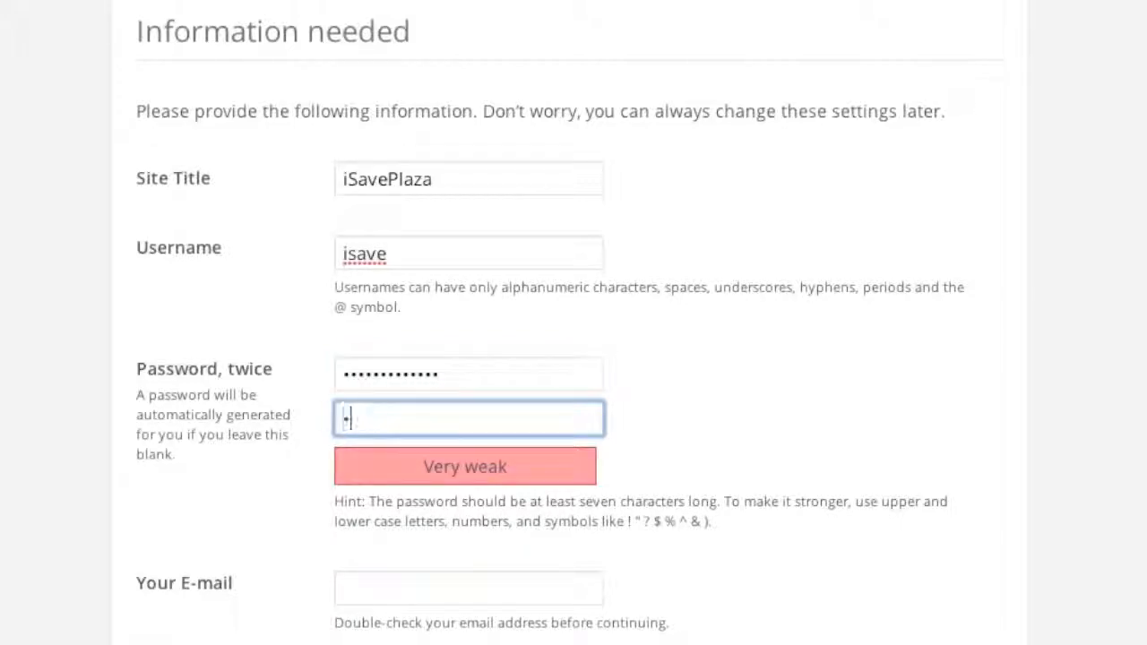
type("•••••")
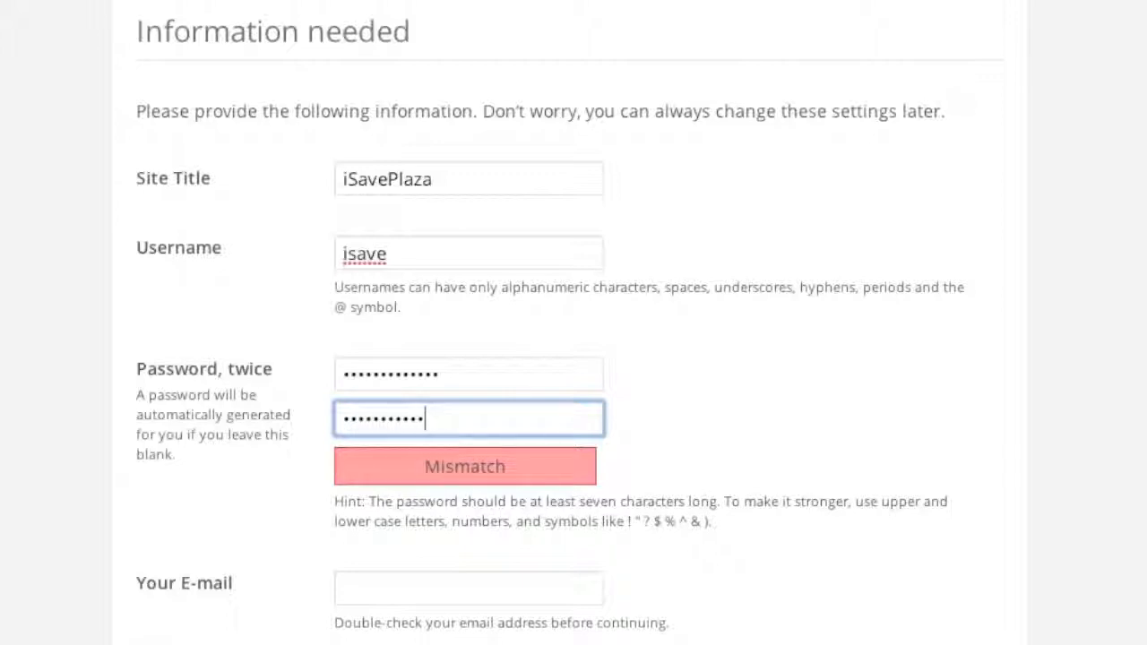
- Add the contact e-mail, discourage search engine indexing, and install WordPress
scroll(318, 424, "down", 2)
left_click(371, 421)
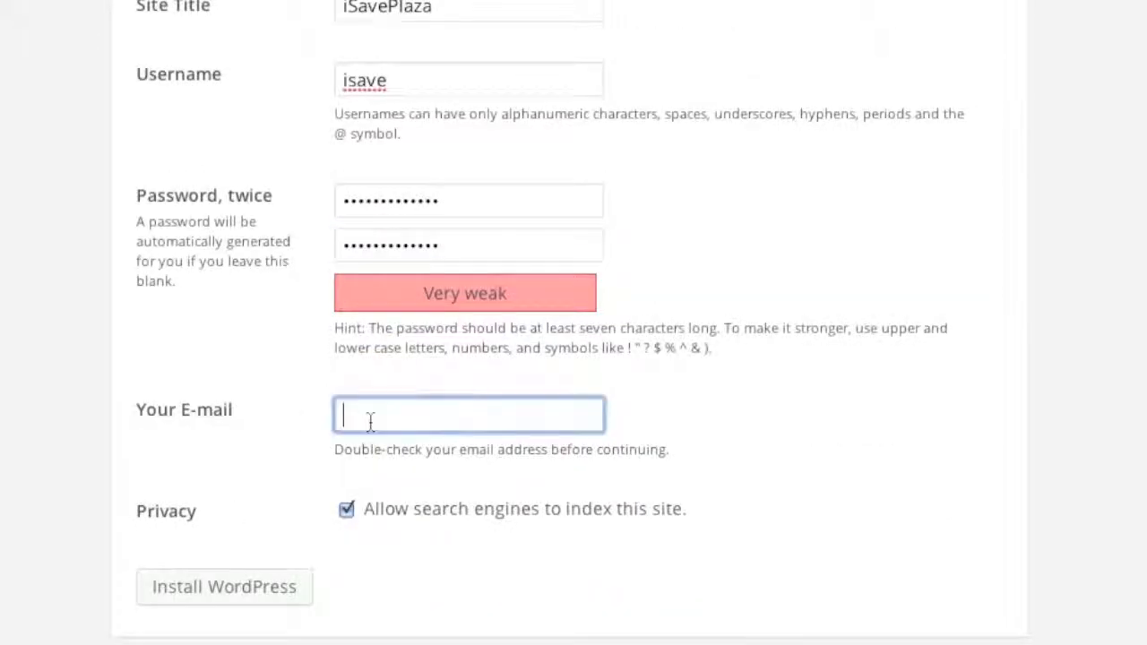
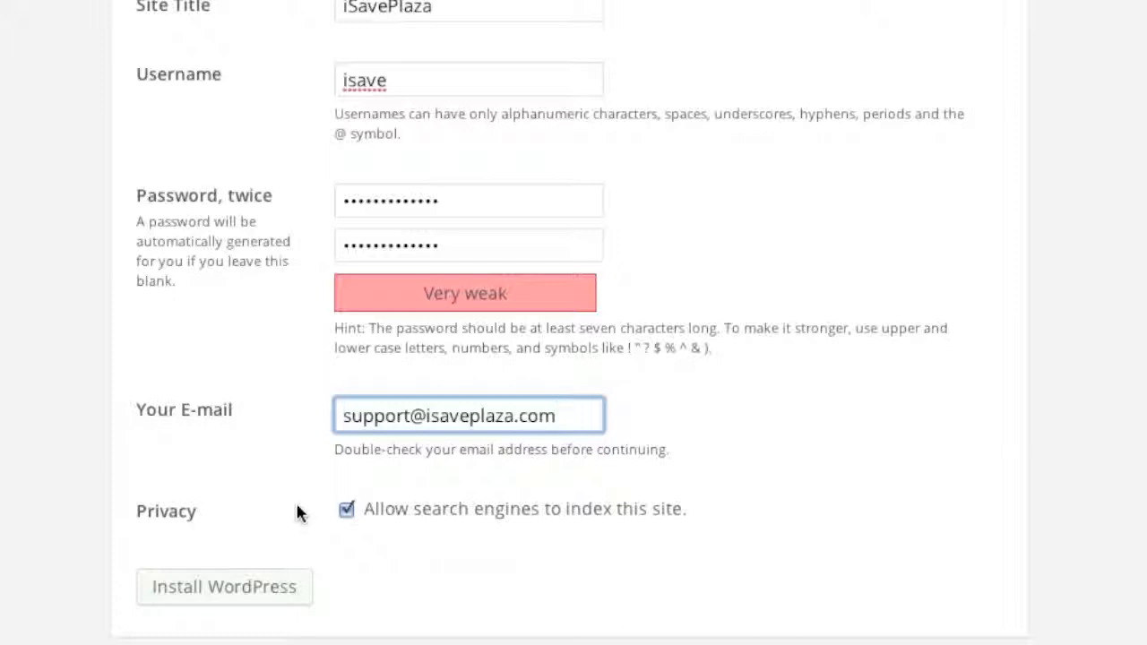
left_click(345, 509)
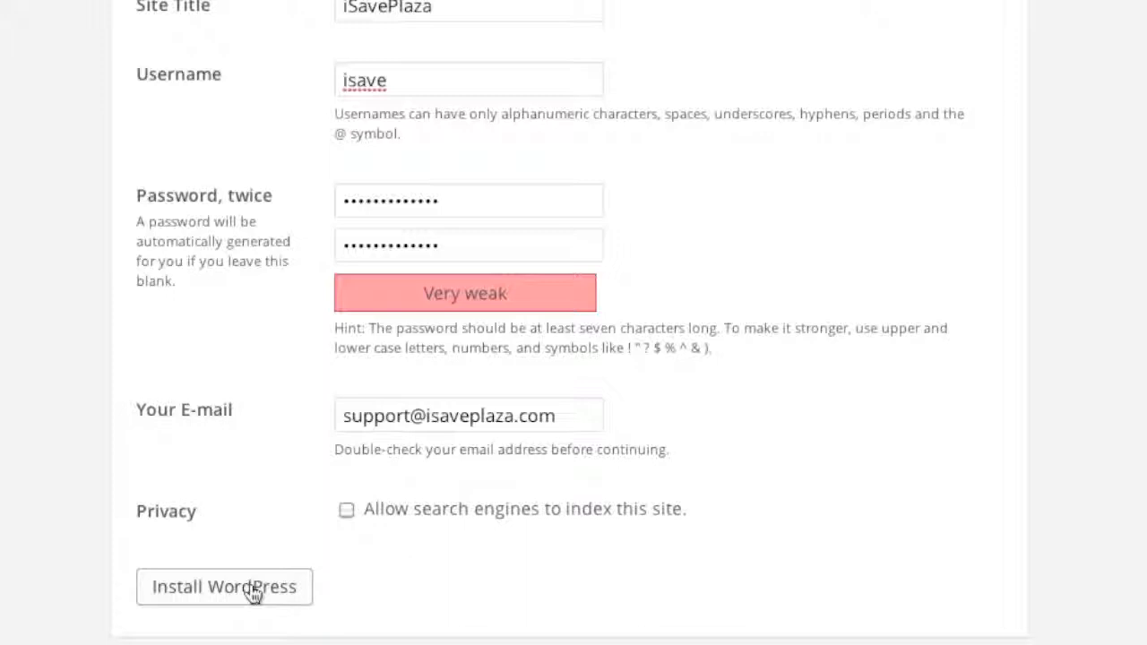
left_click(253, 593)
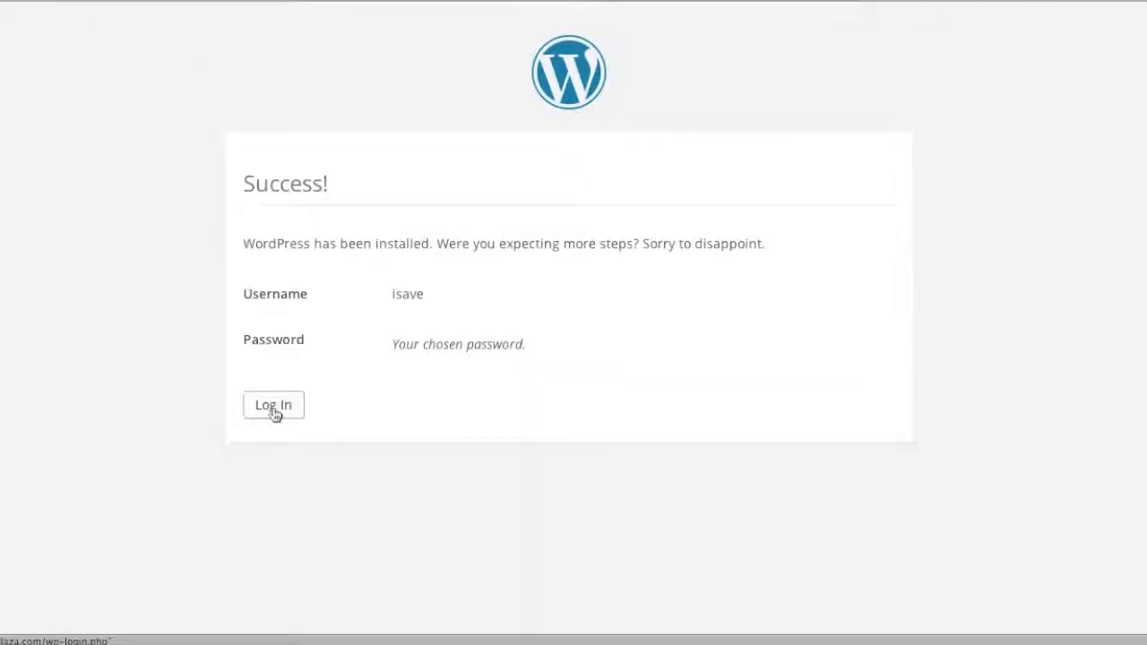
- Log in with the new admin username and password, ticking Remember Me
left_click(273, 407)
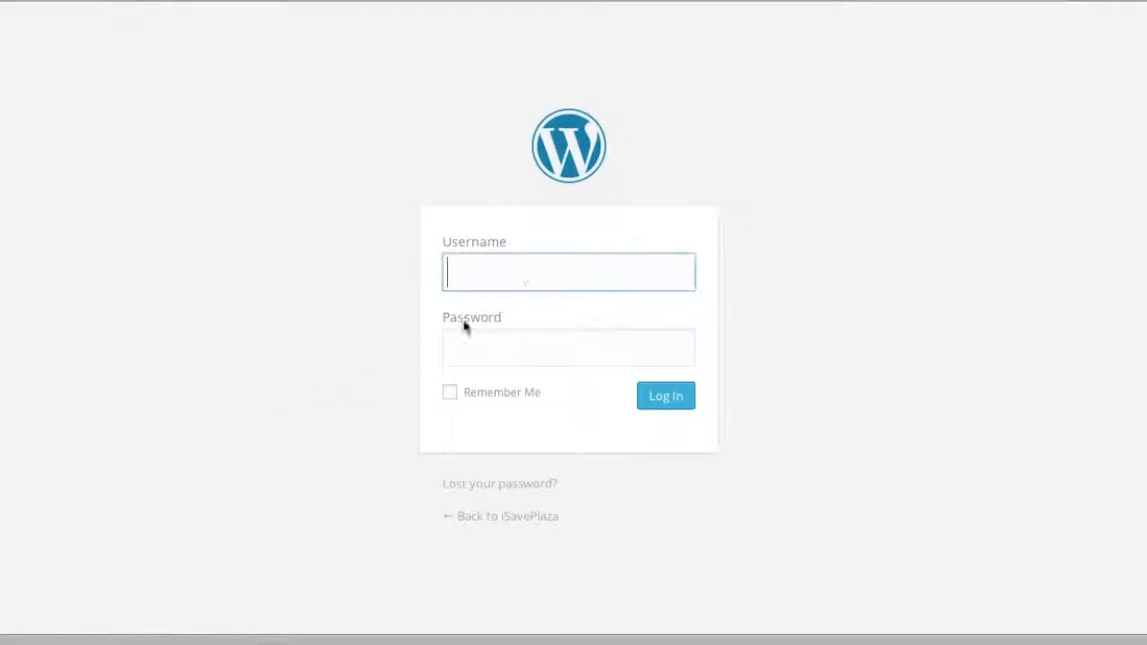
type("isave")
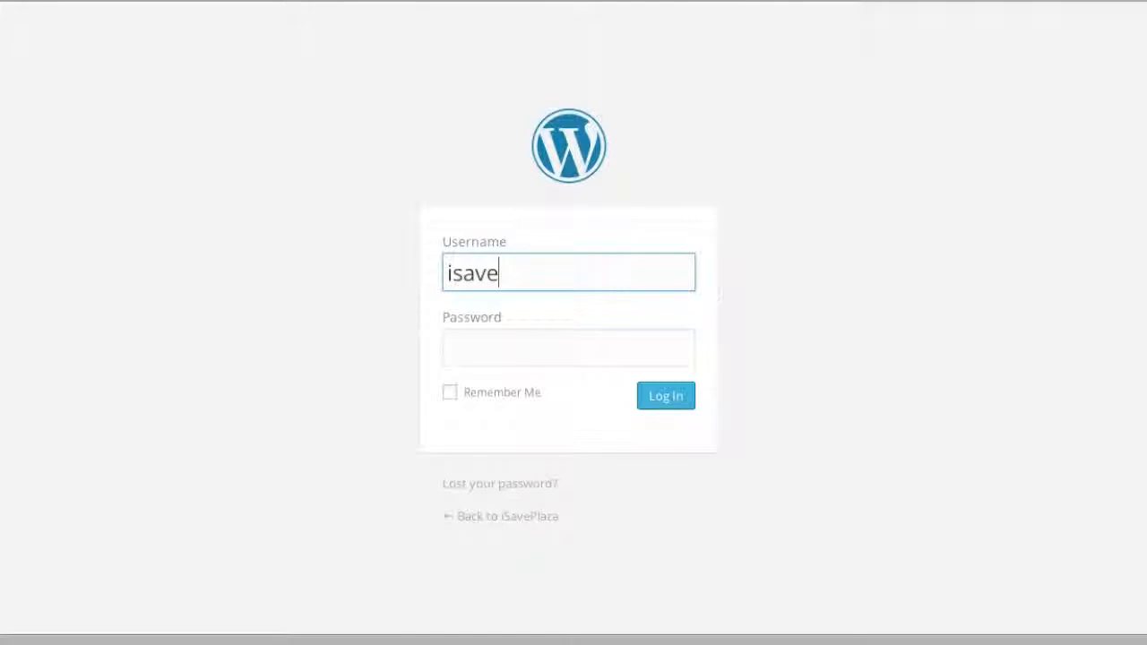
left_click(538, 349)
type("••••••••••")
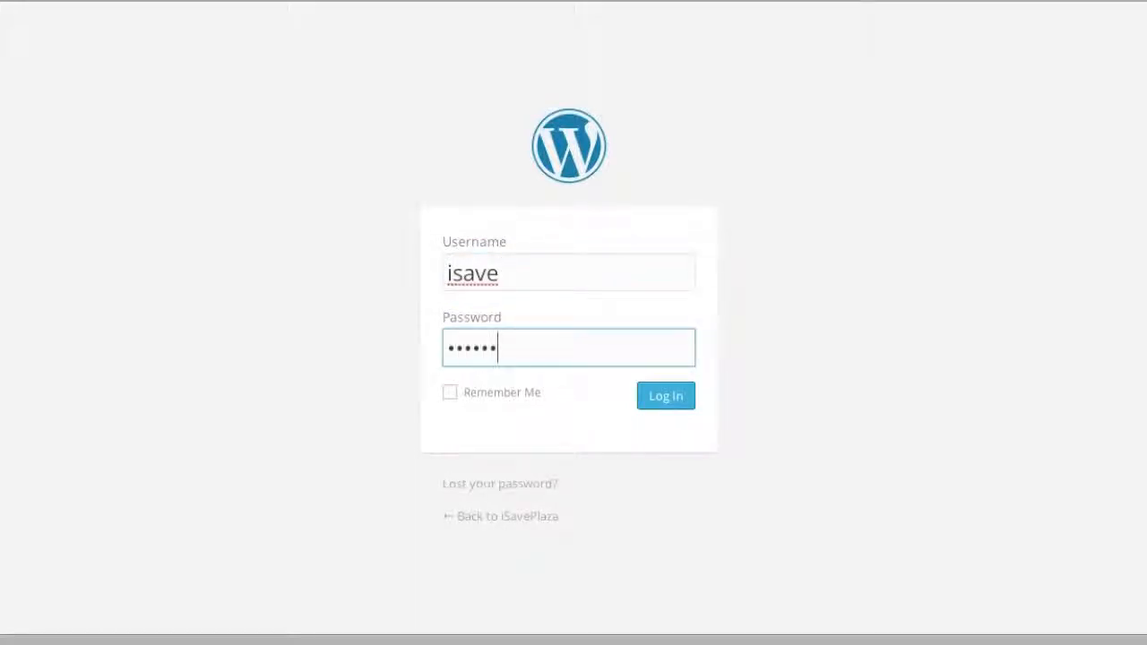
type("•••")
left_click(450, 392)
left_click(663, 401)
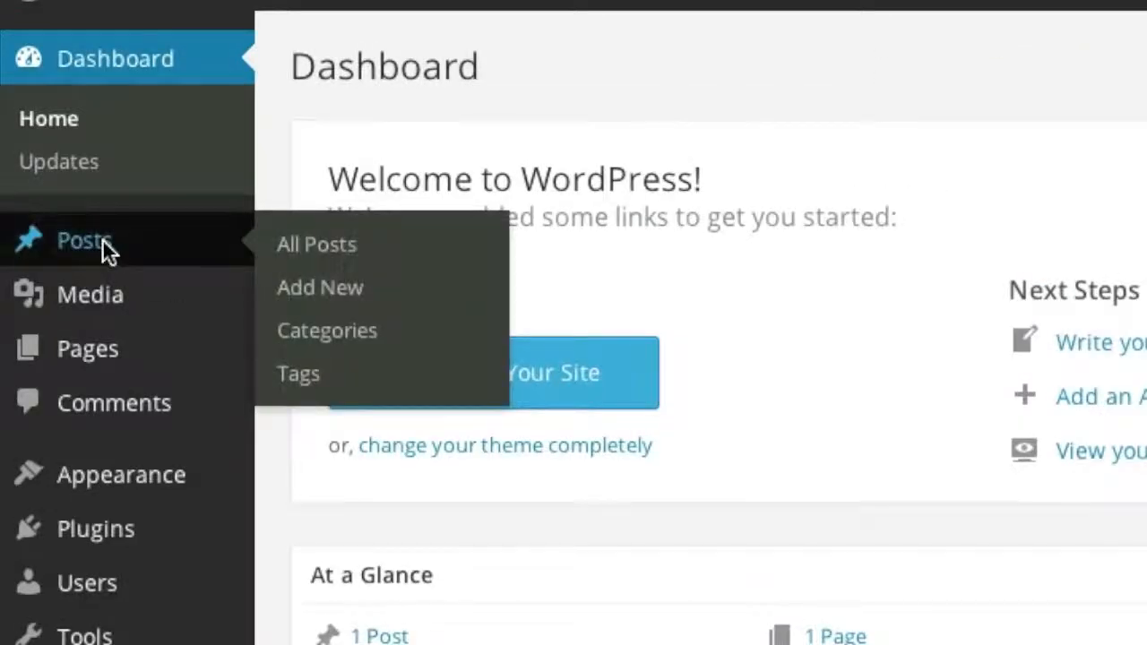
- Upload the couch picture into the Hello world! post, update it, and reload the live post
left_click(103, 239)
mouse_move(254, 264)
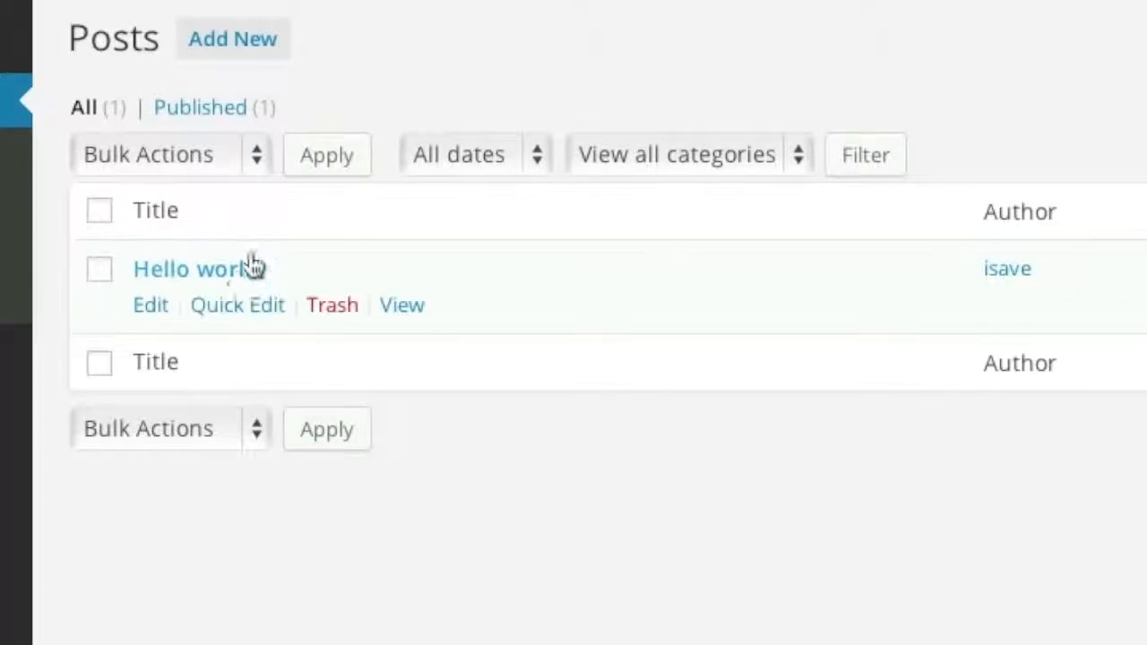
left_click(158, 304)
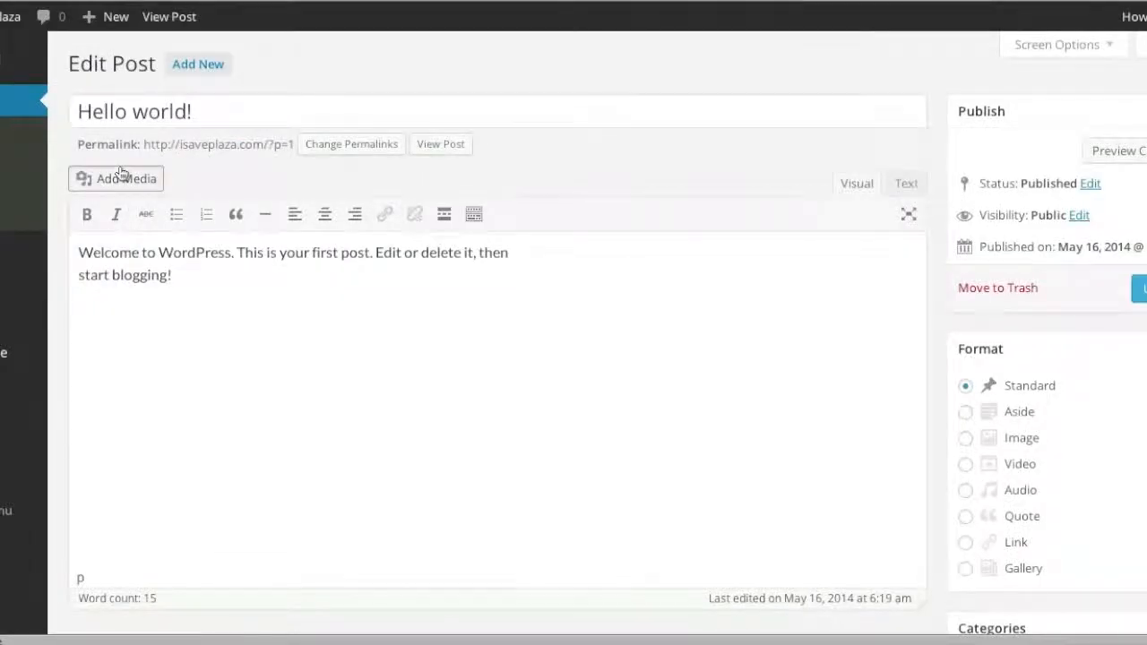
left_click(121, 174)
left_click(632, 366)
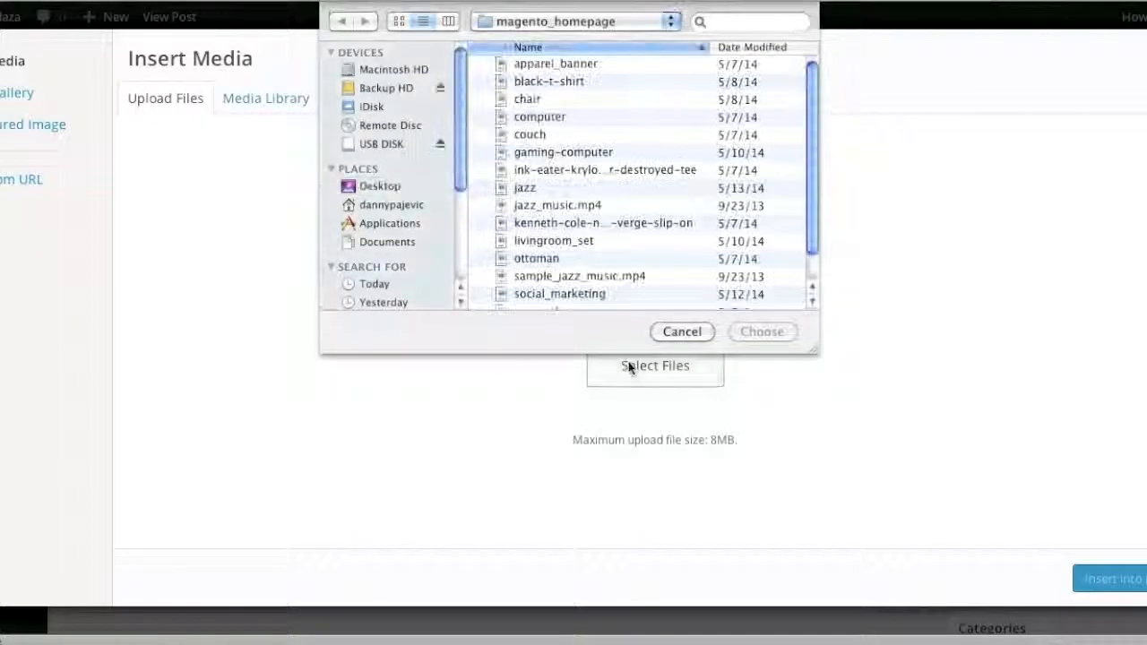
double_click(529, 136)
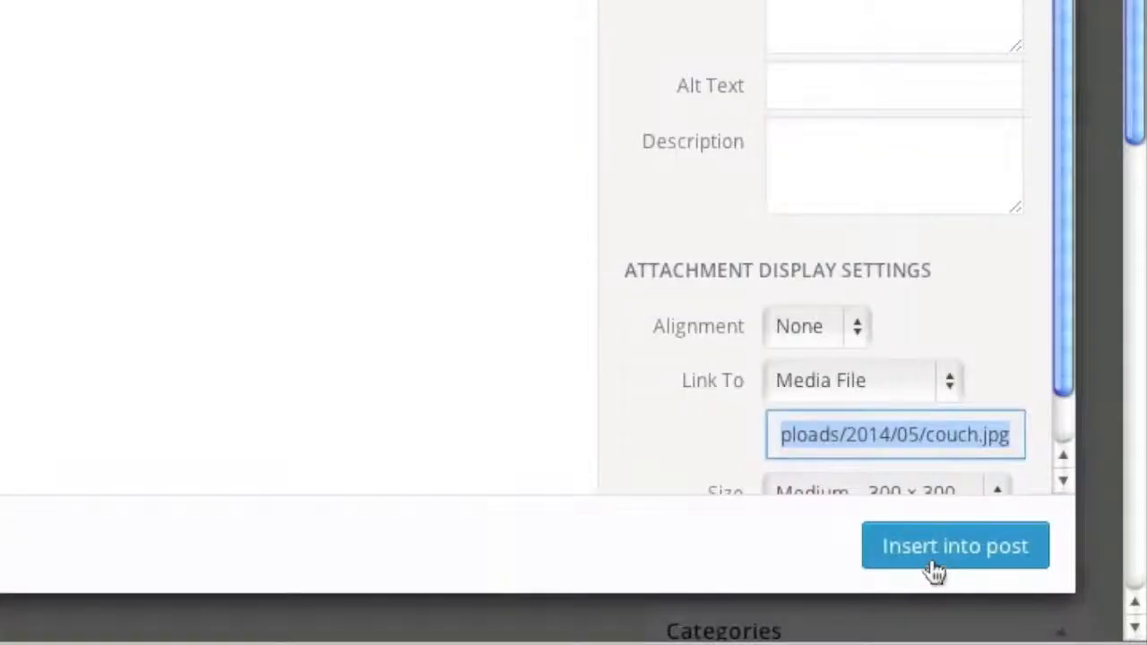
left_click(1111, 581)
left_click(991, 441)
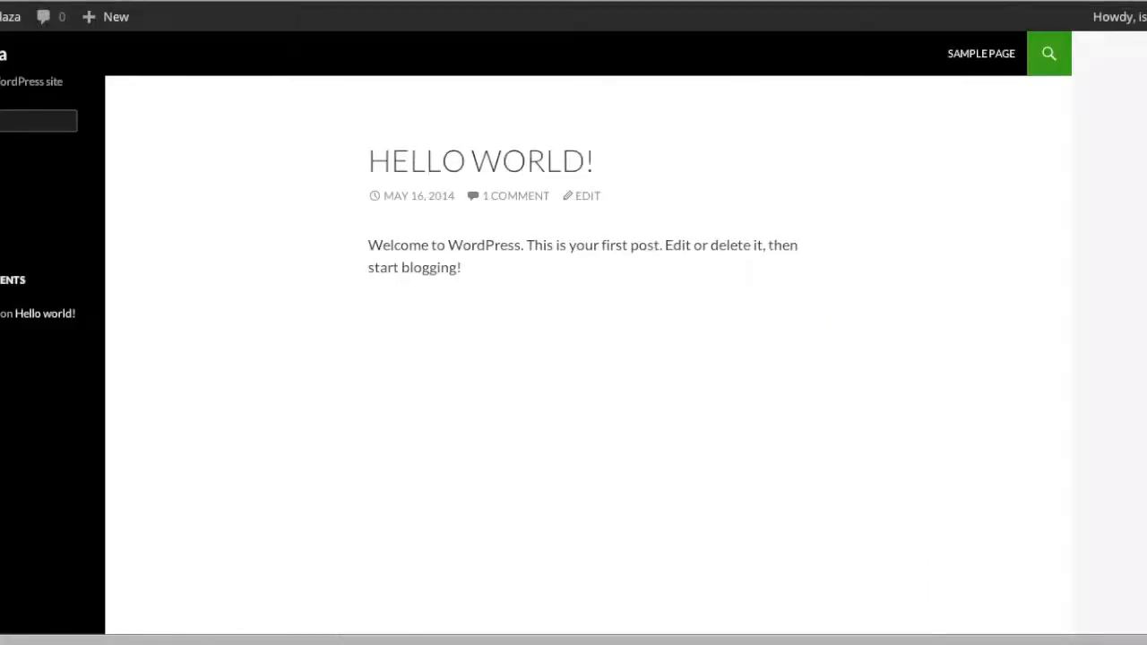
key("super+r")
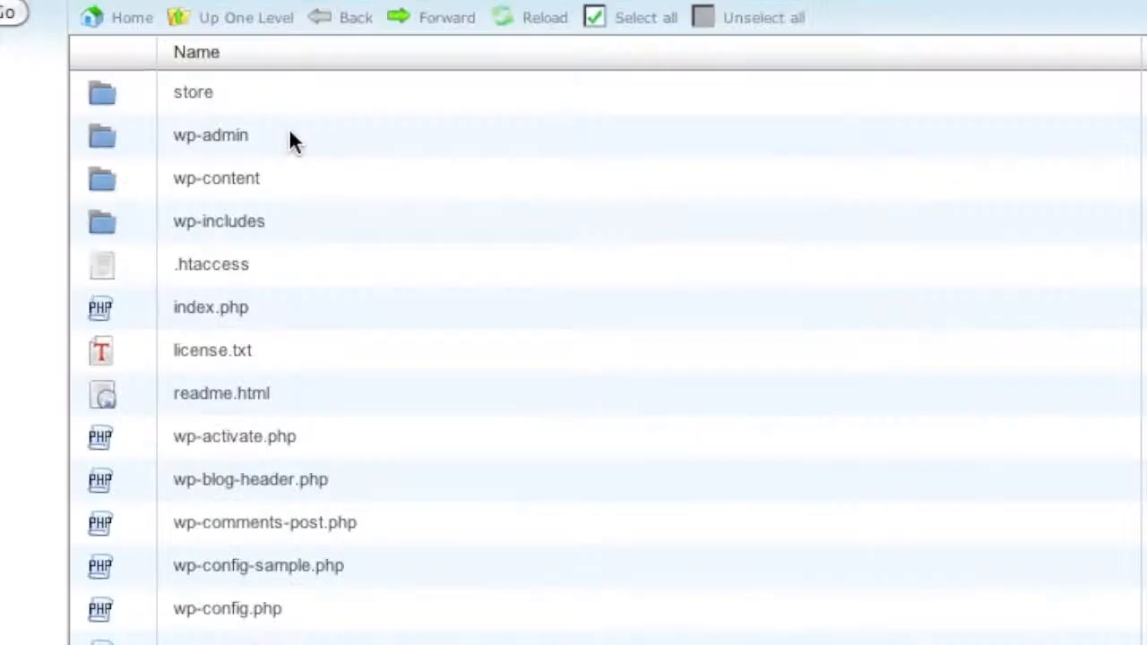
- Open the wp-admin folder in the File Manager listing
double_click(290, 136)
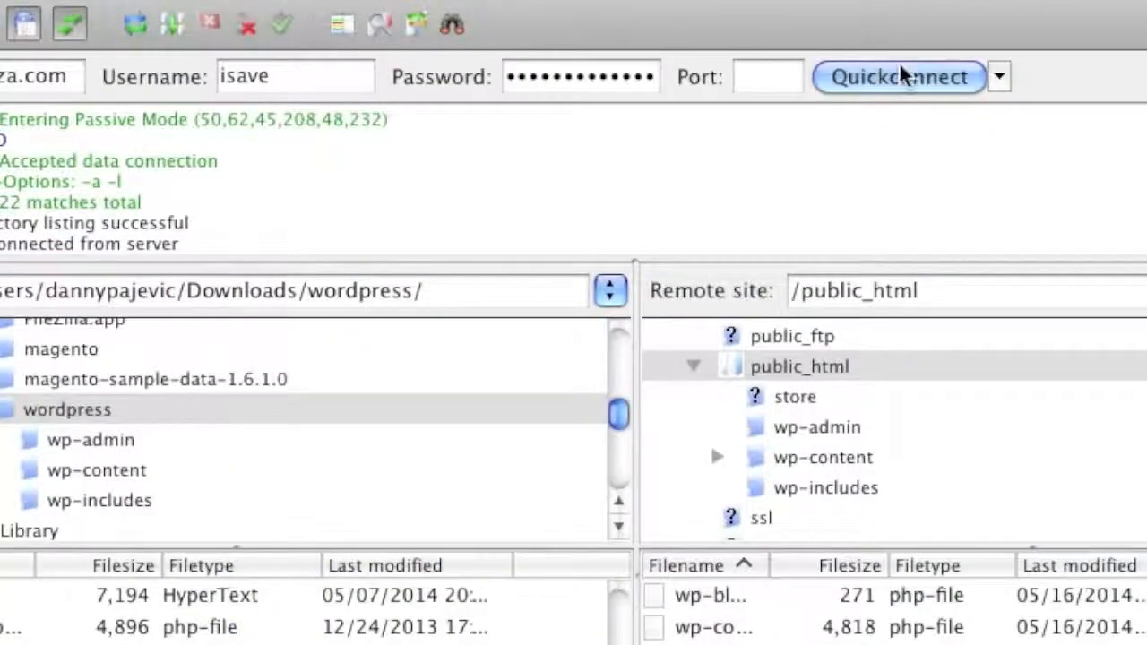
- Reconnect to the server, go into public_html, and open File permissions for wp-admin
left_click(873, 75)
left_click(439, 297)
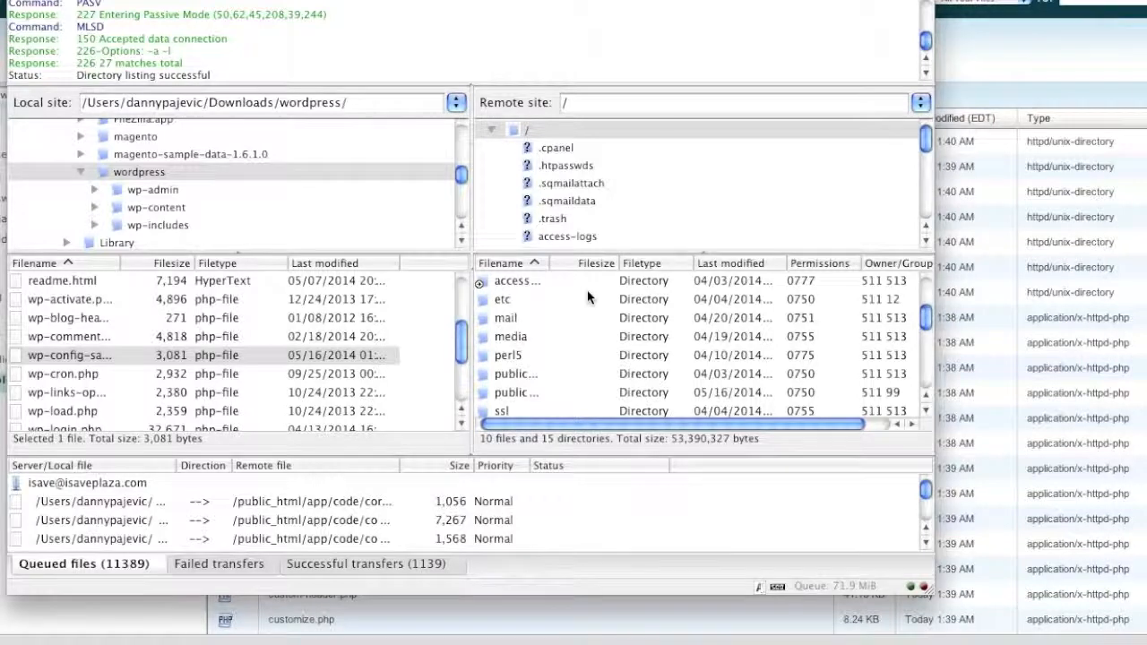
scroll(589, 201, "down", 5)
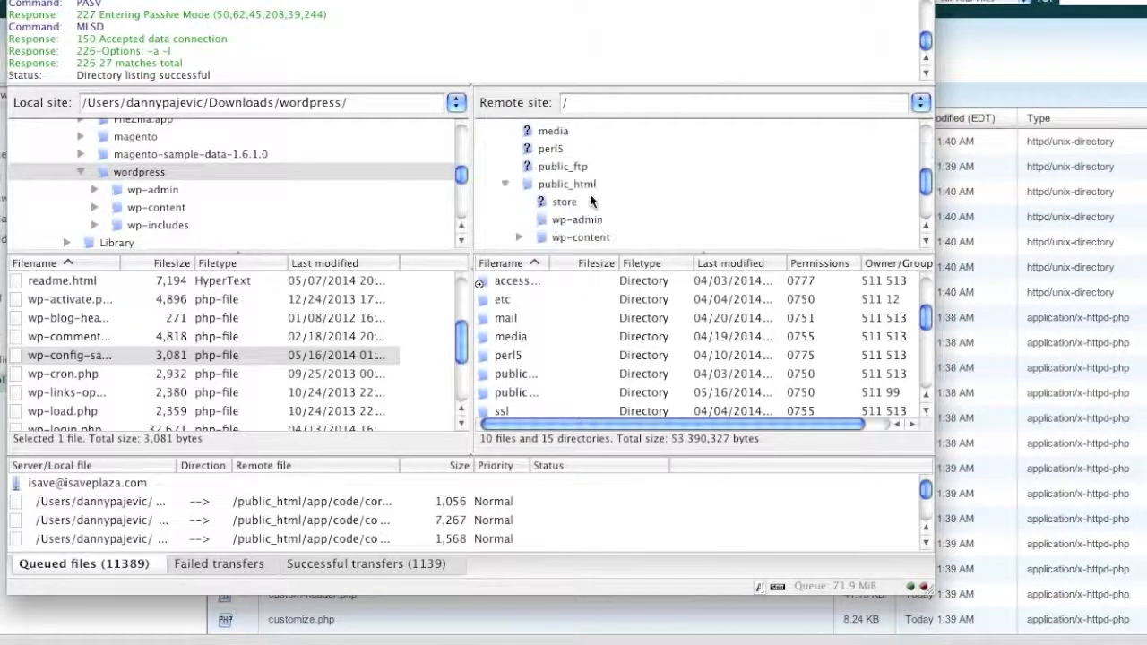
left_click(574, 157)
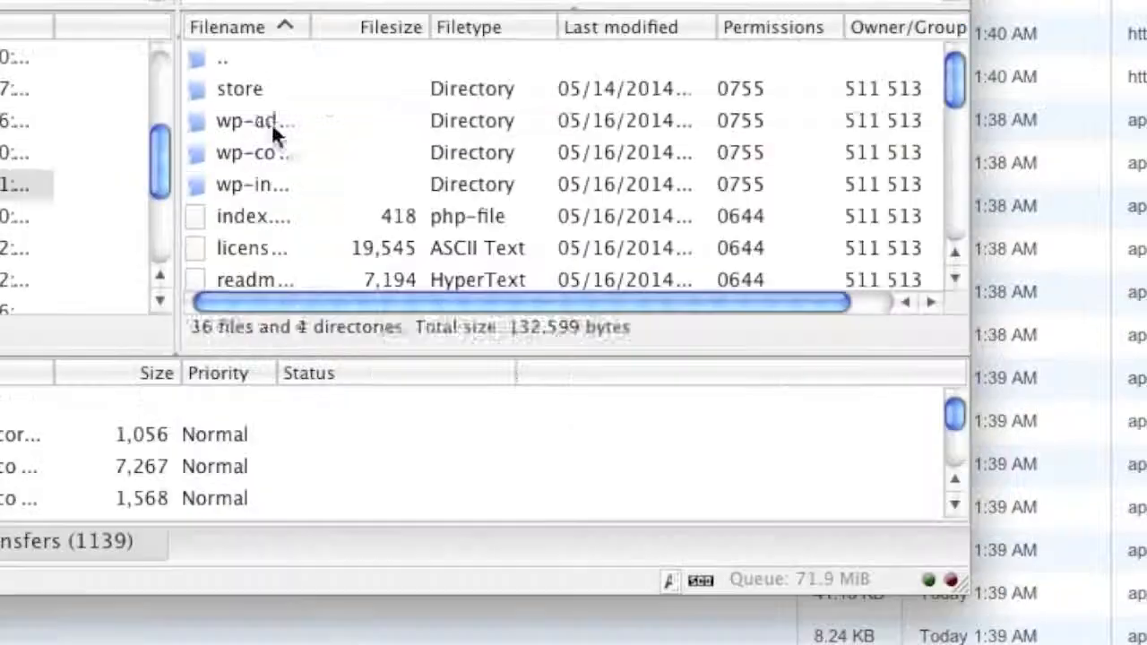
right_click(326, 517)
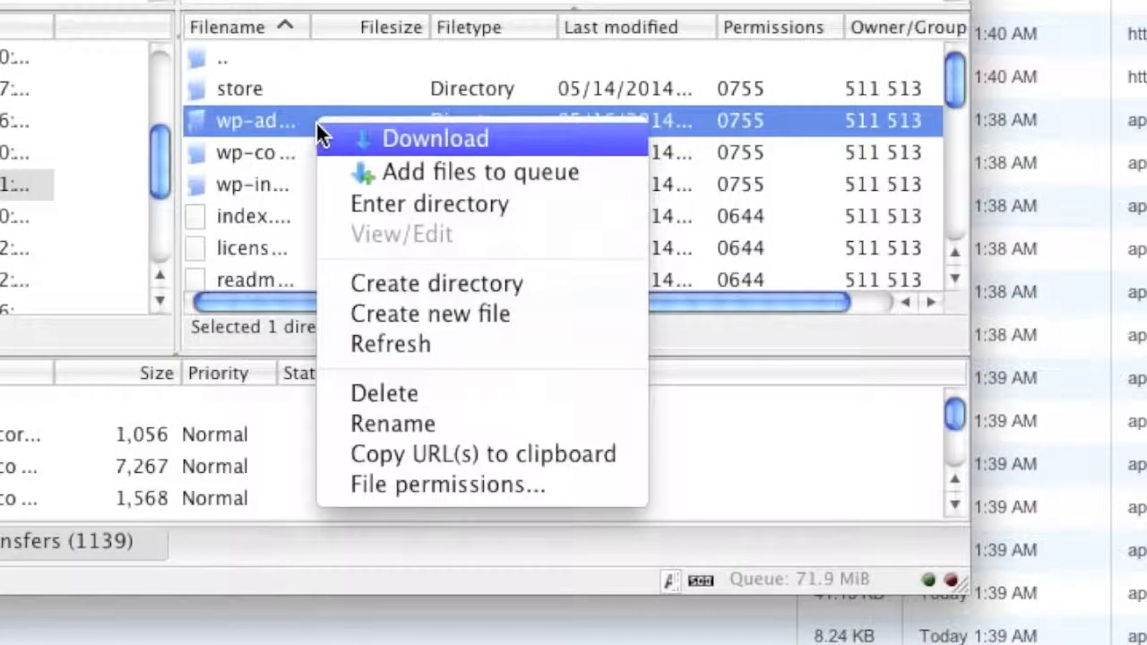
left_click(418, 485)
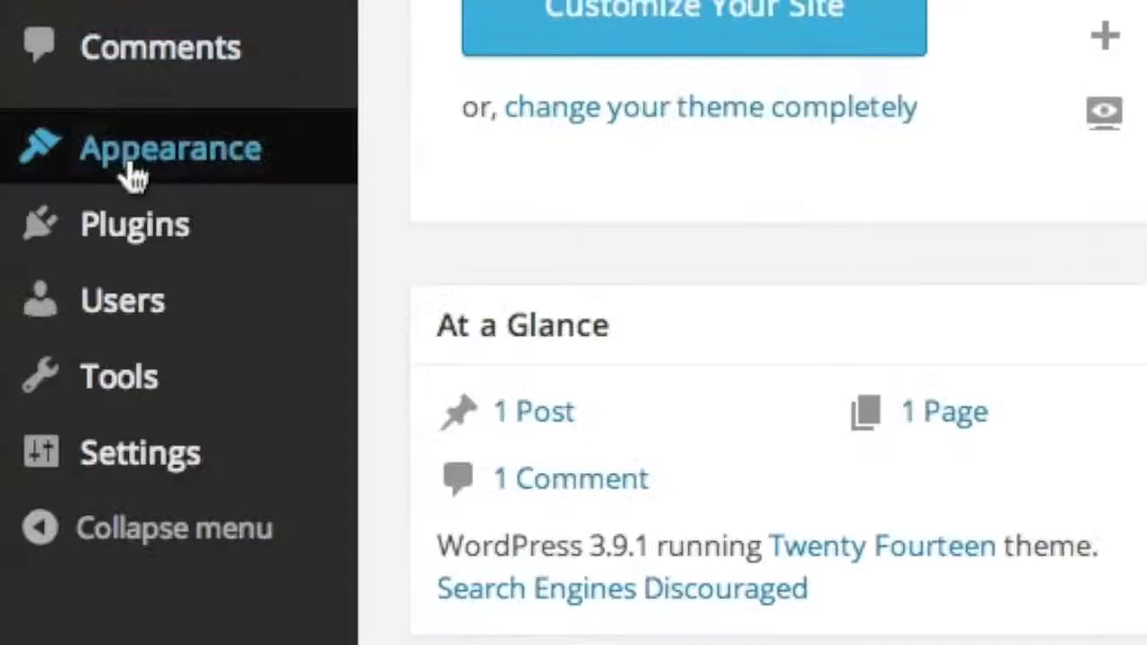
mouse_move(66, 370)
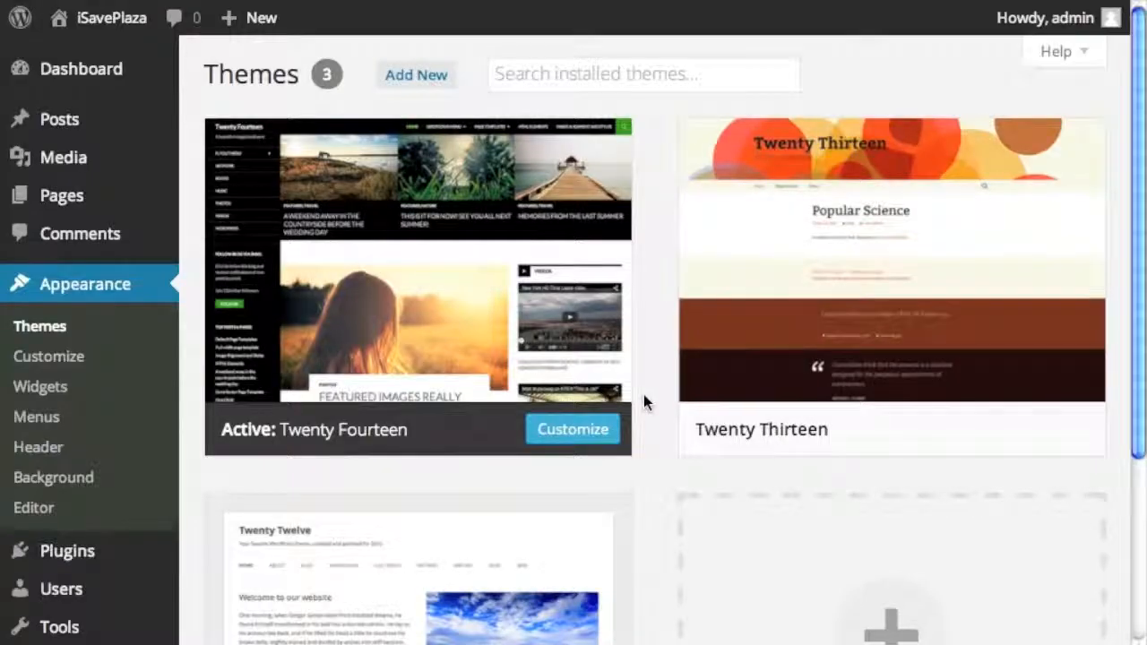
scroll(645, 402, "down", 2)
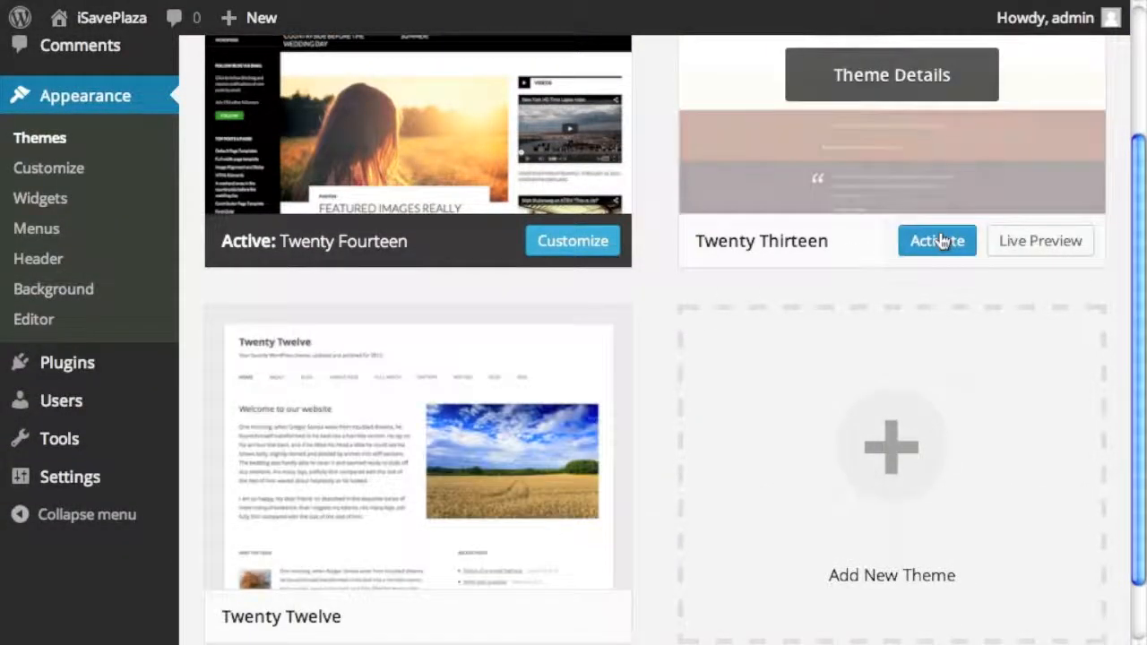
scroll(941, 241, "up", 2)
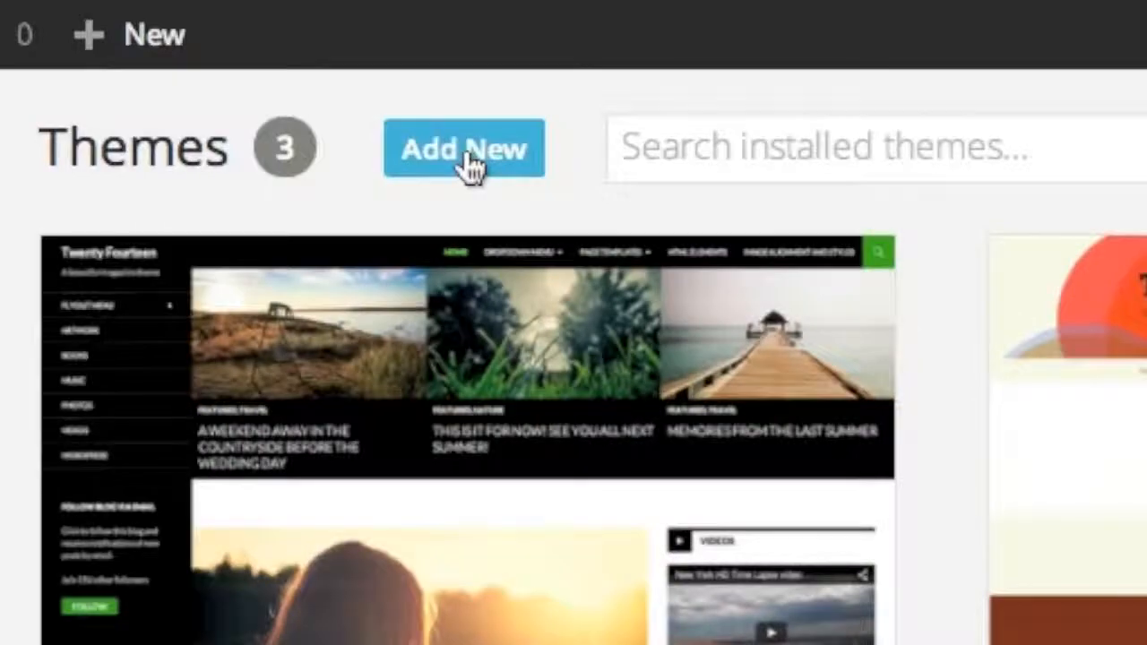
- Try the Upload Theme zip picker, then return to browsing the Featured themes list
left_click(469, 161)
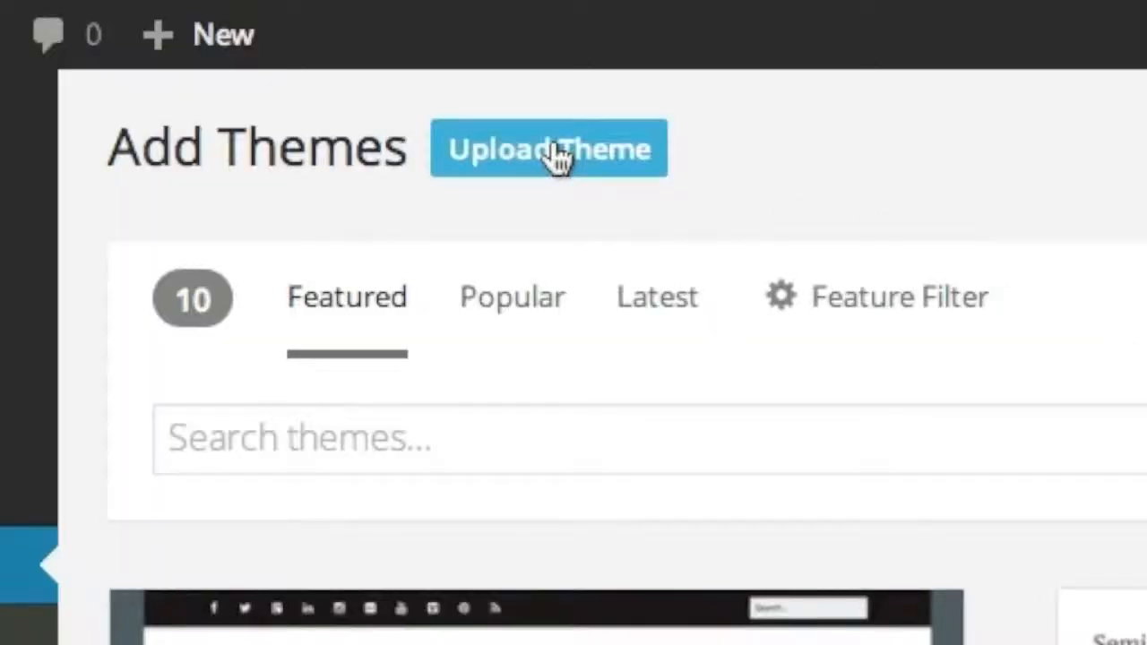
left_click(556, 153)
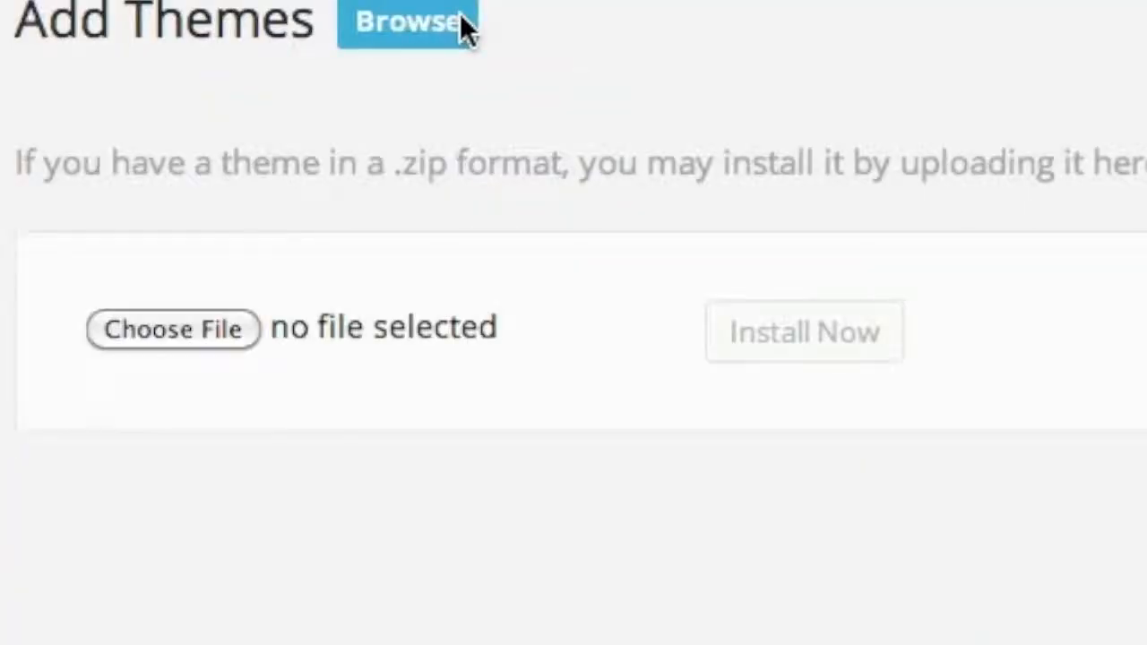
left_click(170, 339)
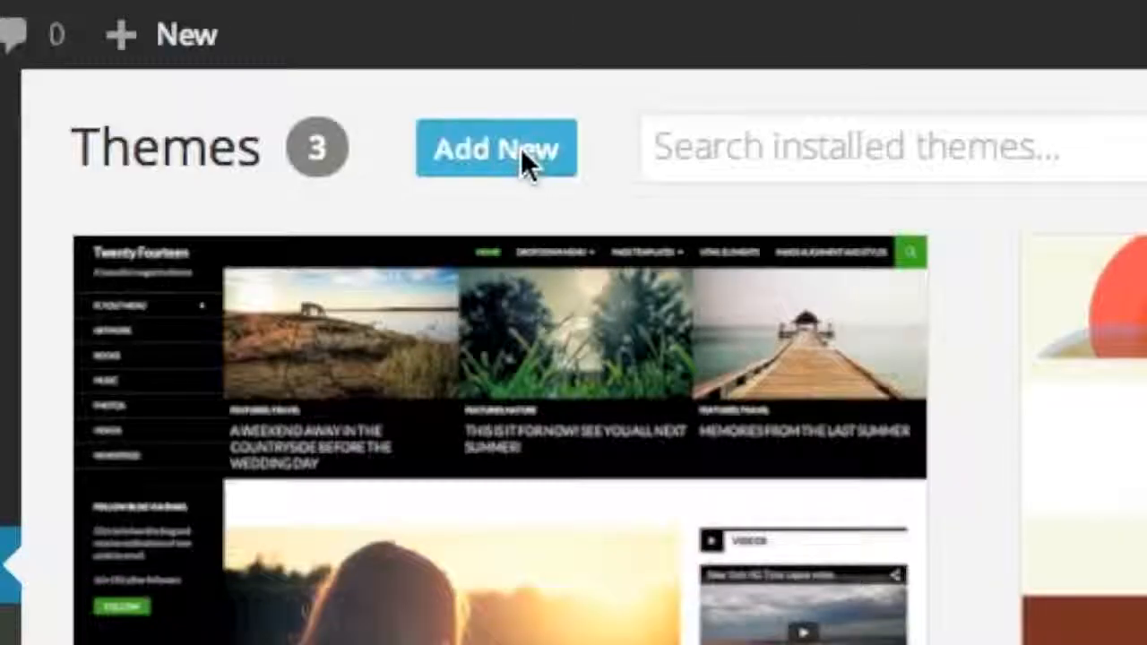
left_click(520, 148)
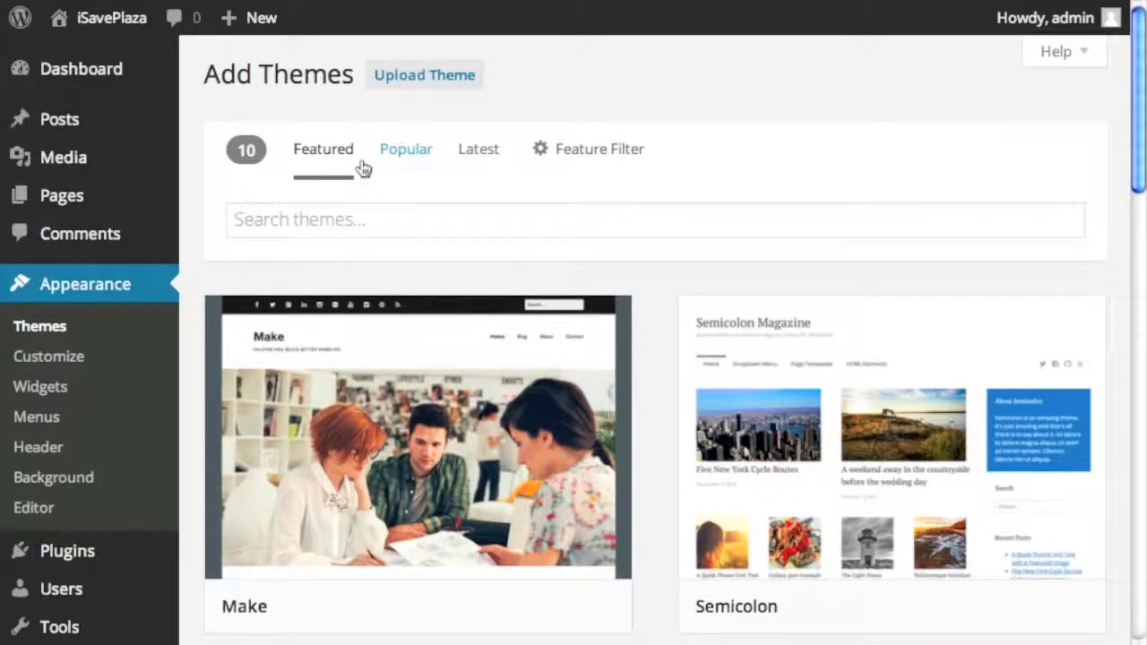
scroll(690, 259, "down", 5)
scroll(681, 260, "up", 5)
- Search themes for 'formation', then install and activate the Formation theme
left_click(399, 223)
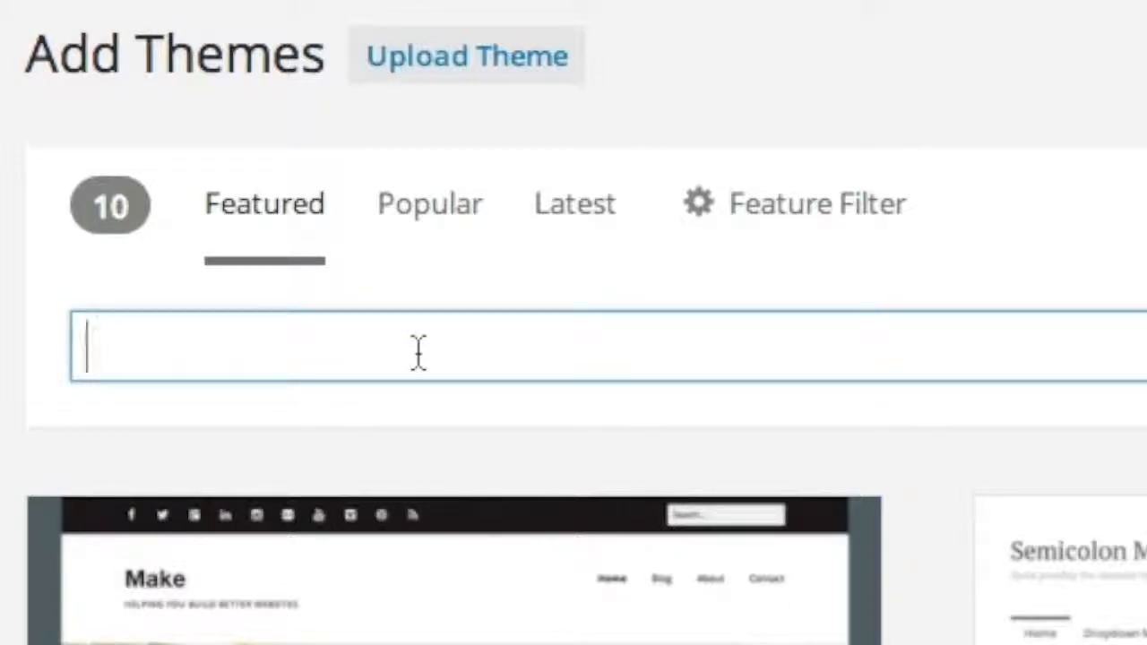
type("formation")
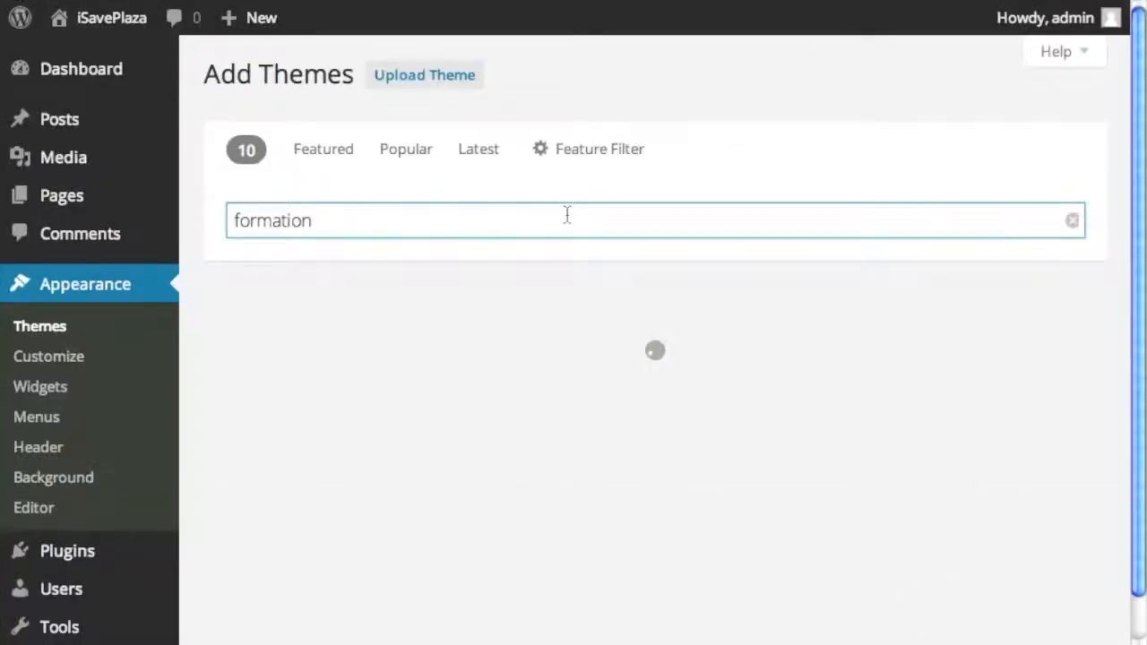
scroll(694, 307, "down", 2)
mouse_move(353, 417)
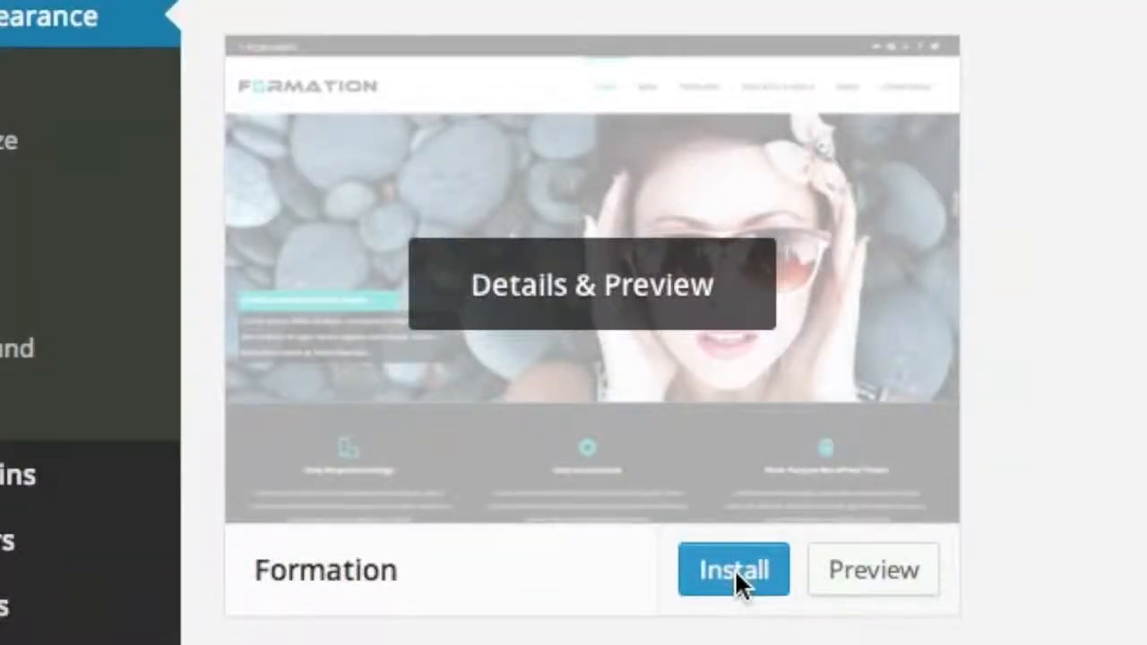
left_click(735, 572)
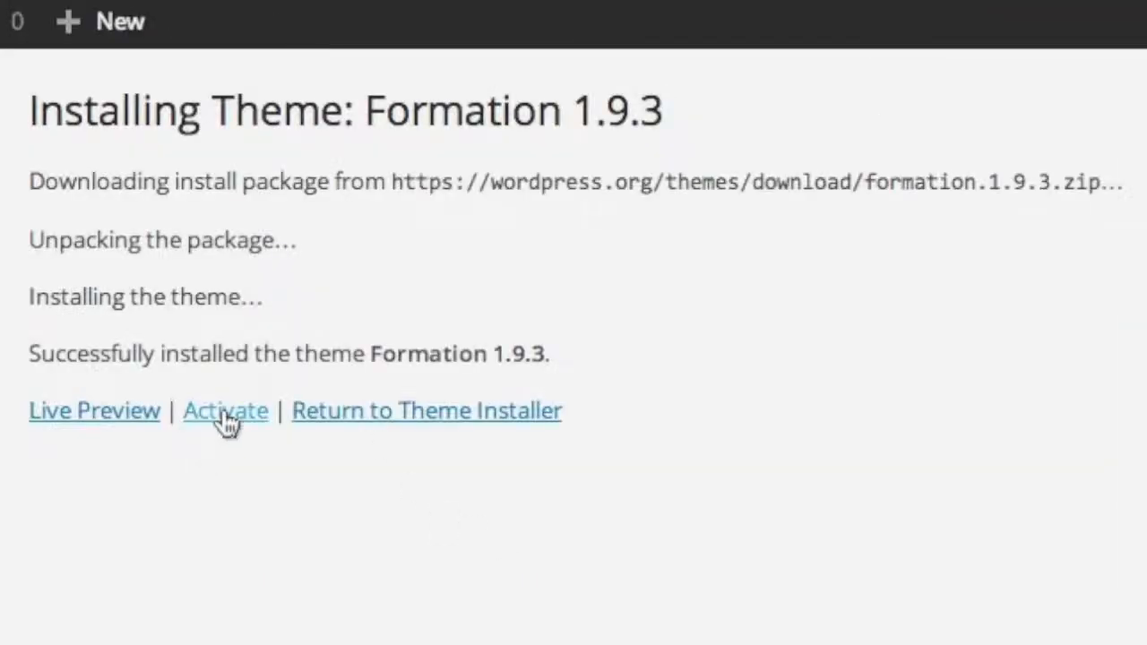
left_click(225, 414)
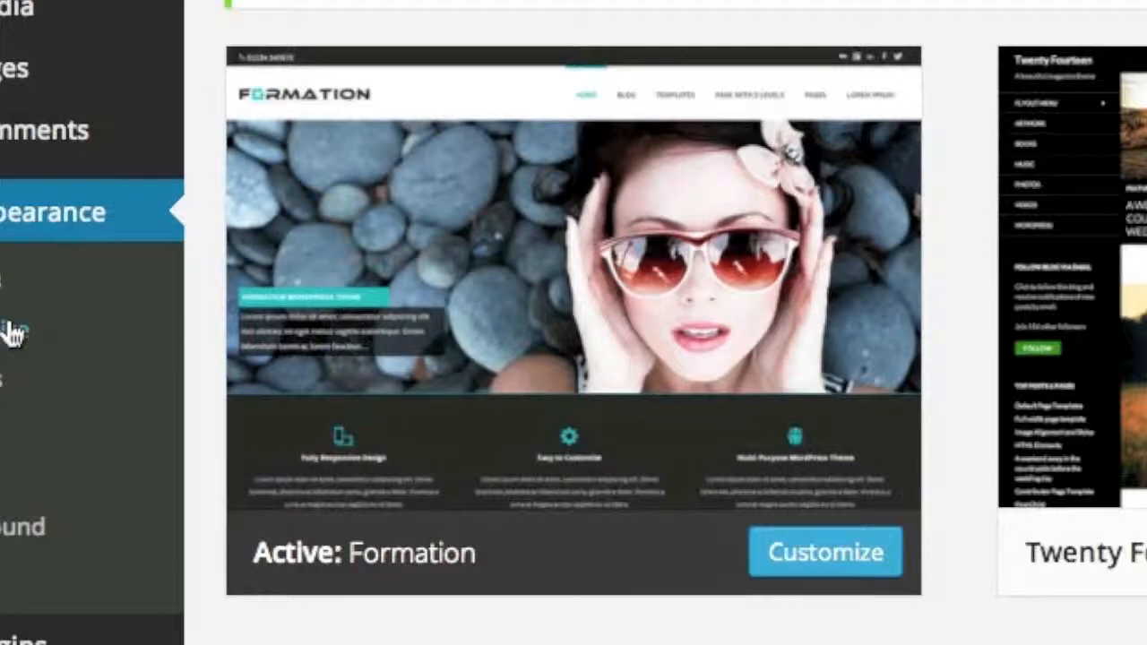
- Open Appearance > Customize and scroll through the Formation customizer sections
left_click(15, 331)
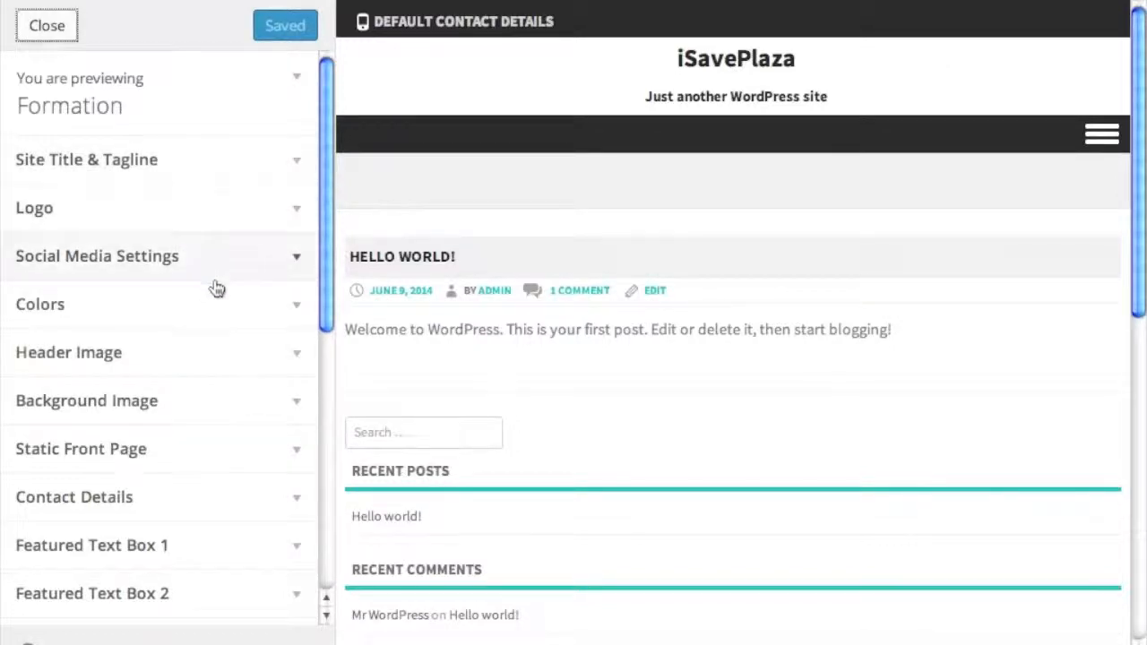
scroll(219, 289, "down", 4)
scroll(219, 394, "up", 4)
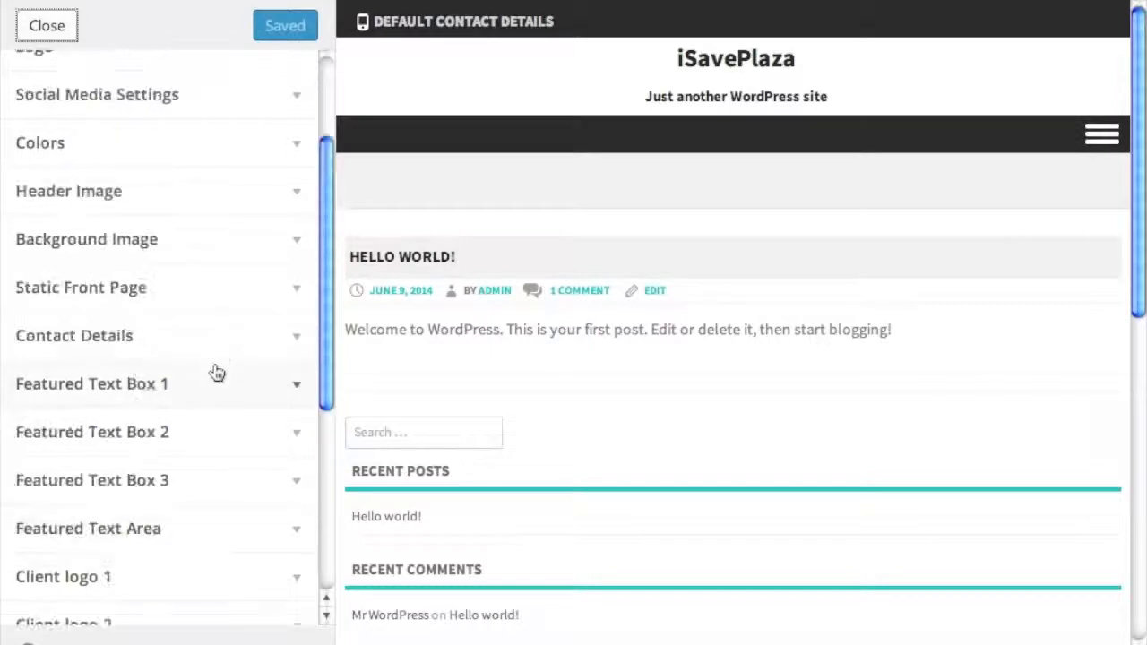
scroll(213, 367, "down", 4)
scroll(174, 367, "down", 3)
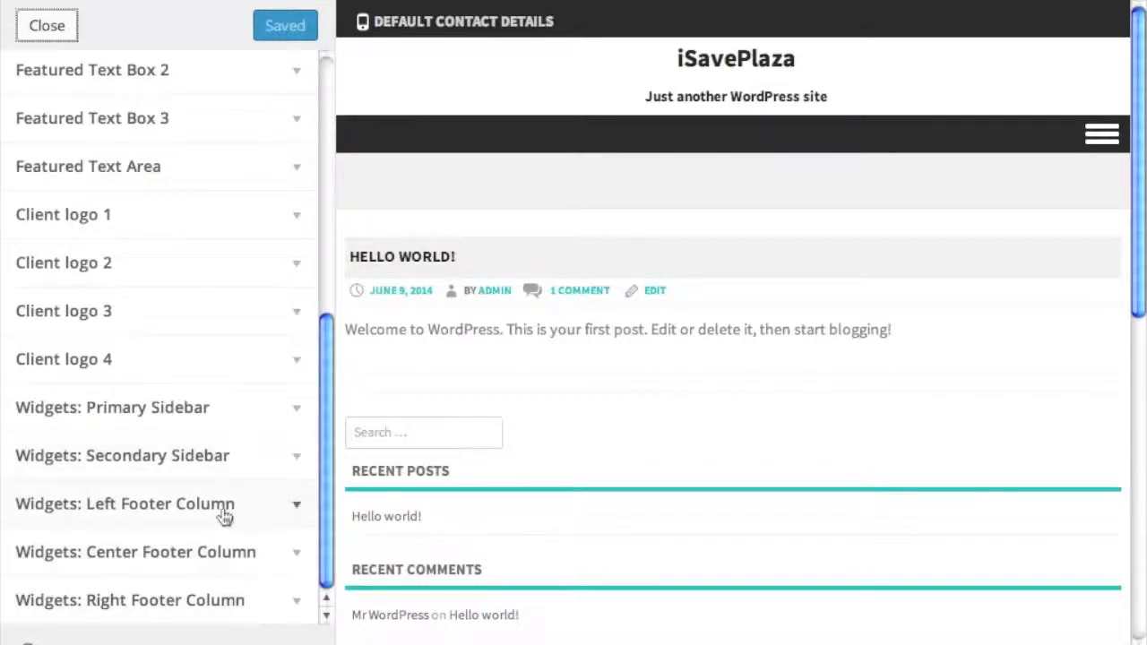
scroll(224, 511, "up", 5)
scroll(229, 513, "up", 2)
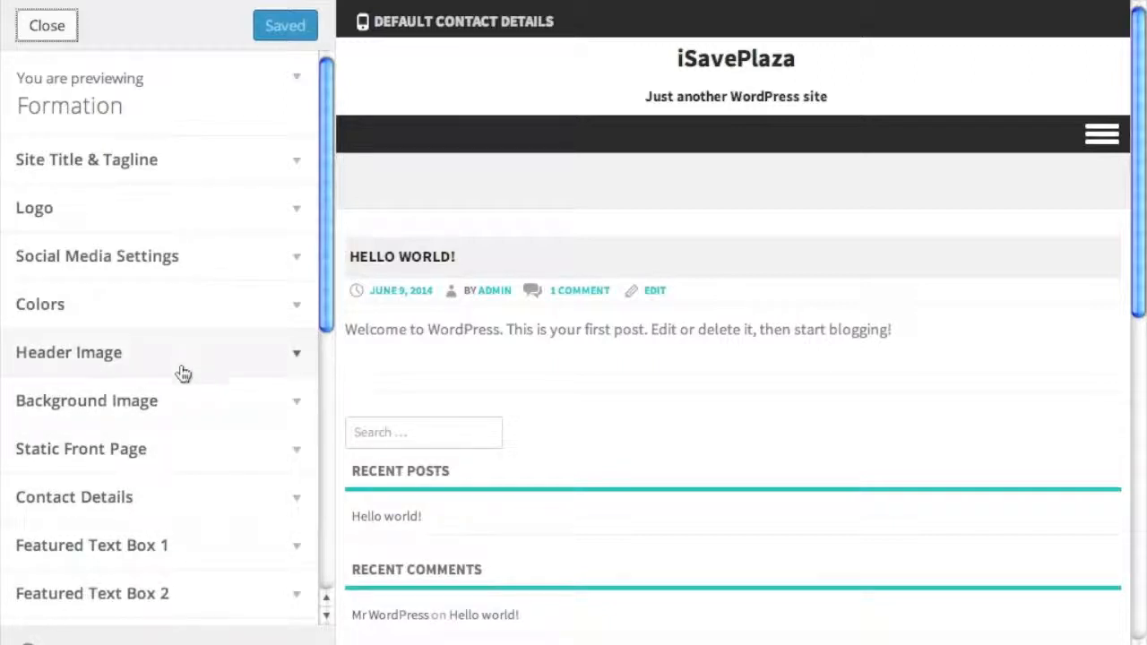
- Replace the existing tagline with 'Fashion First' under Site Title & Tagline
left_click(151, 183)
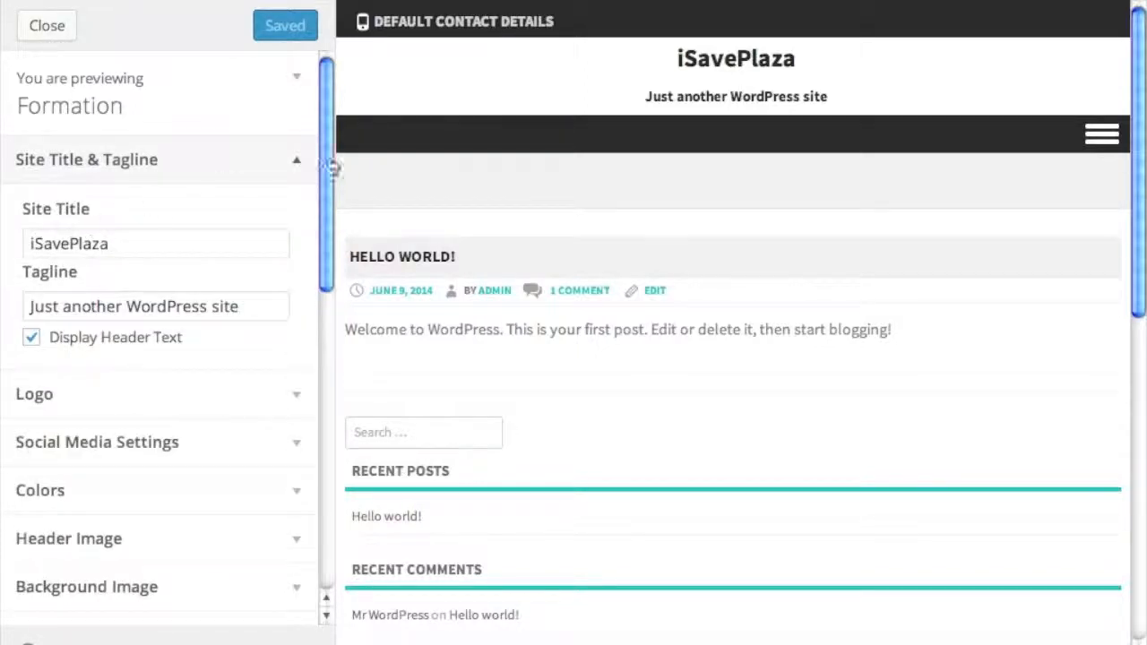
left_click(161, 240)
left_click(103, 309)
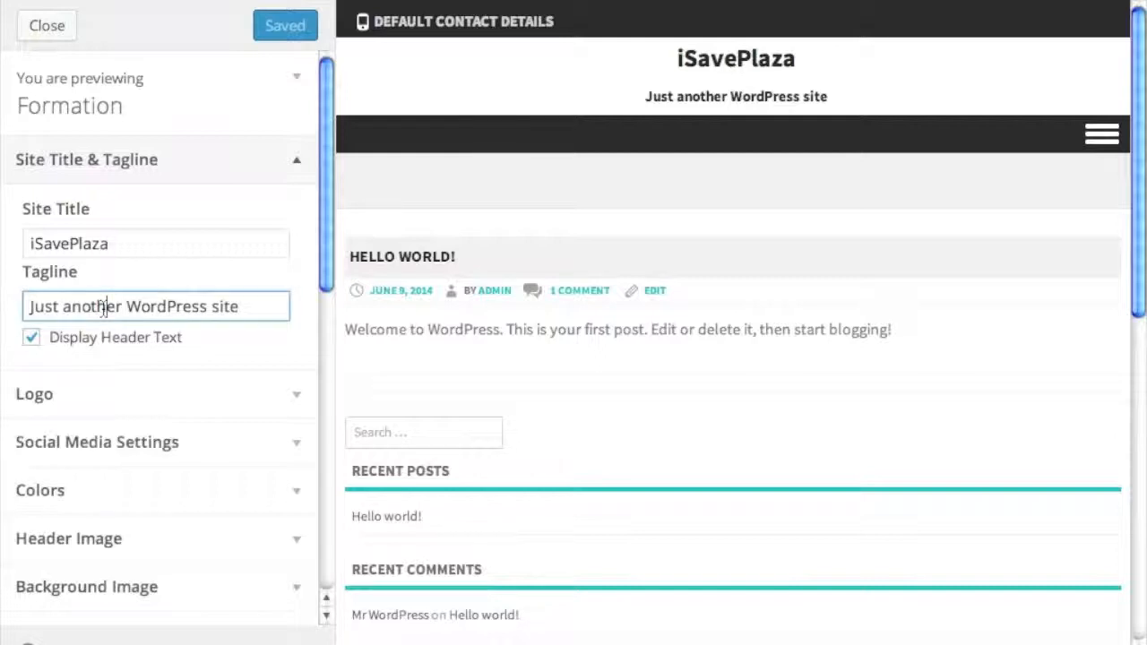
key("ctrl+a")
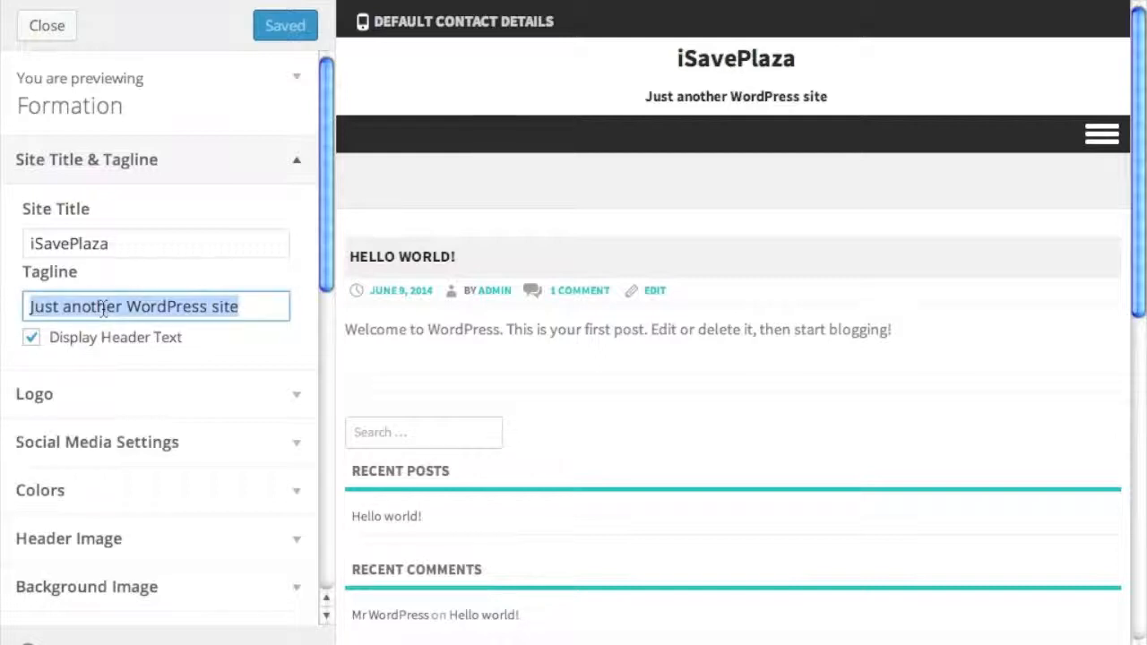
type("Fash")
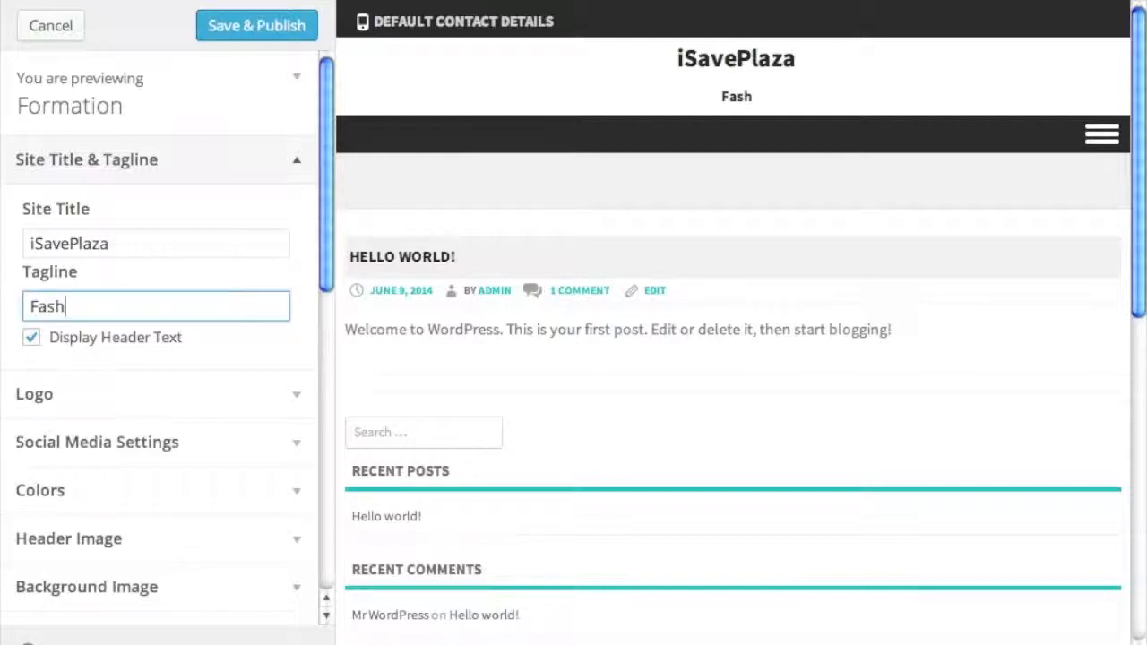
type("ion First")
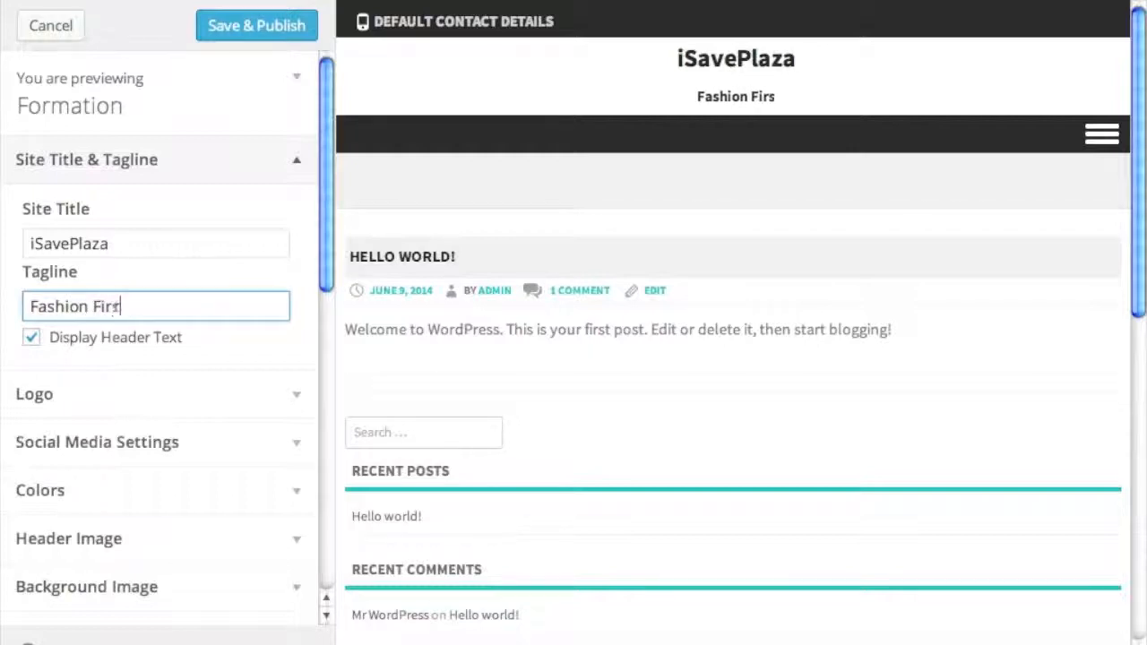
left_click(144, 394)
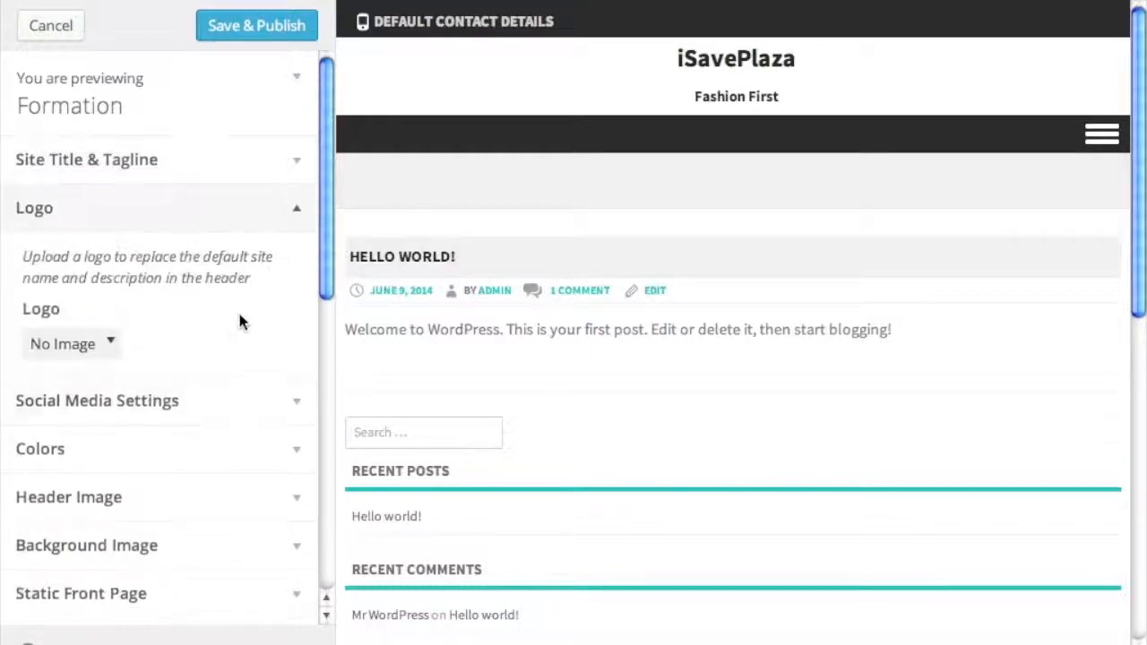
- Choose logo.png from the computer as the site logo image
left_click(114, 346)
left_click(229, 449)
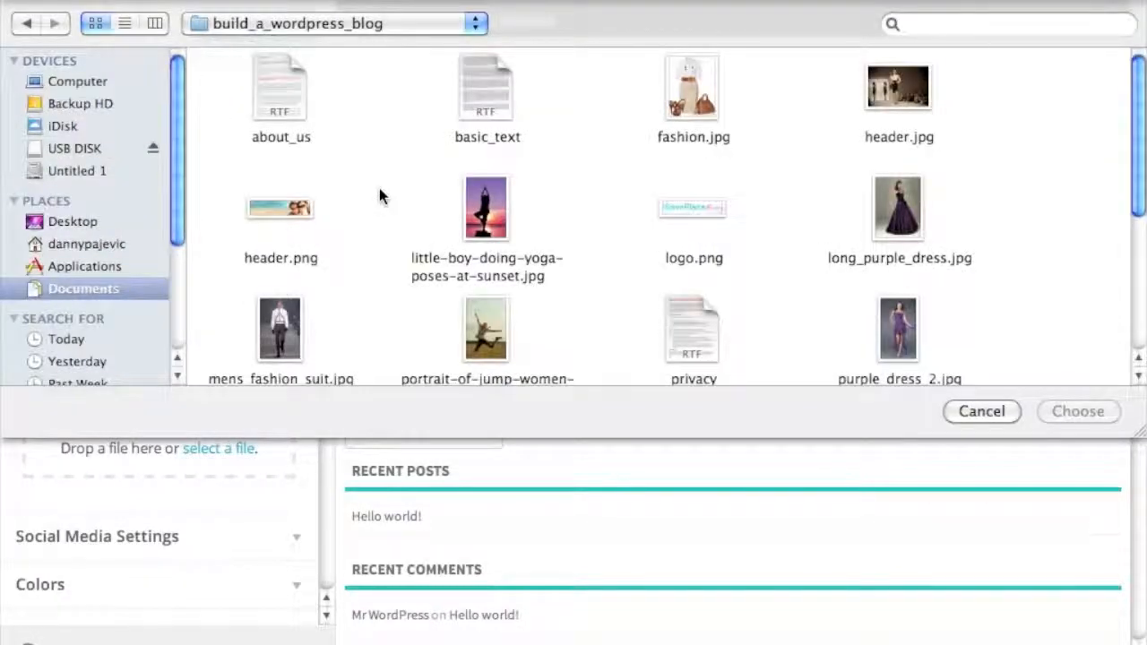
left_click(684, 208)
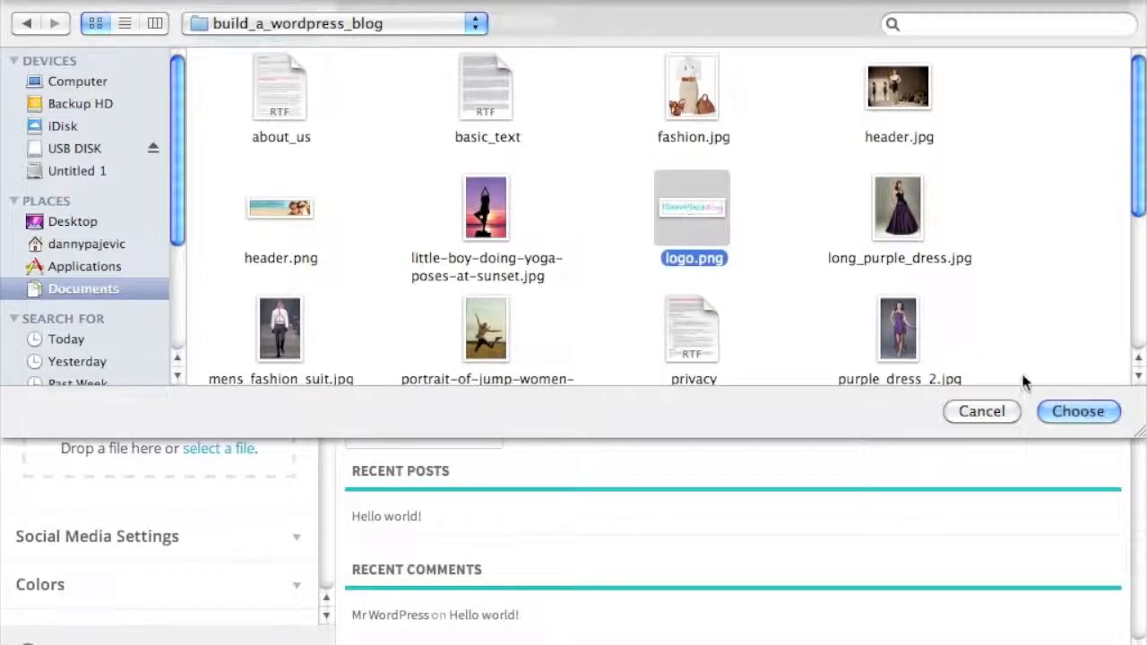
left_click(1068, 406)
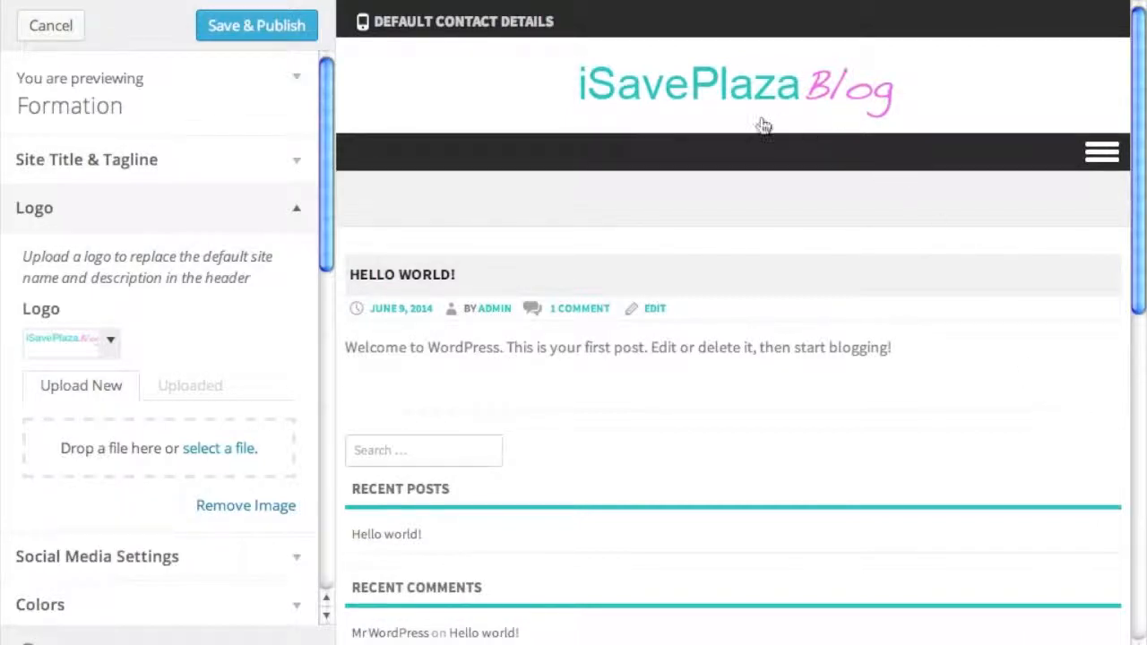
left_click(286, 207)
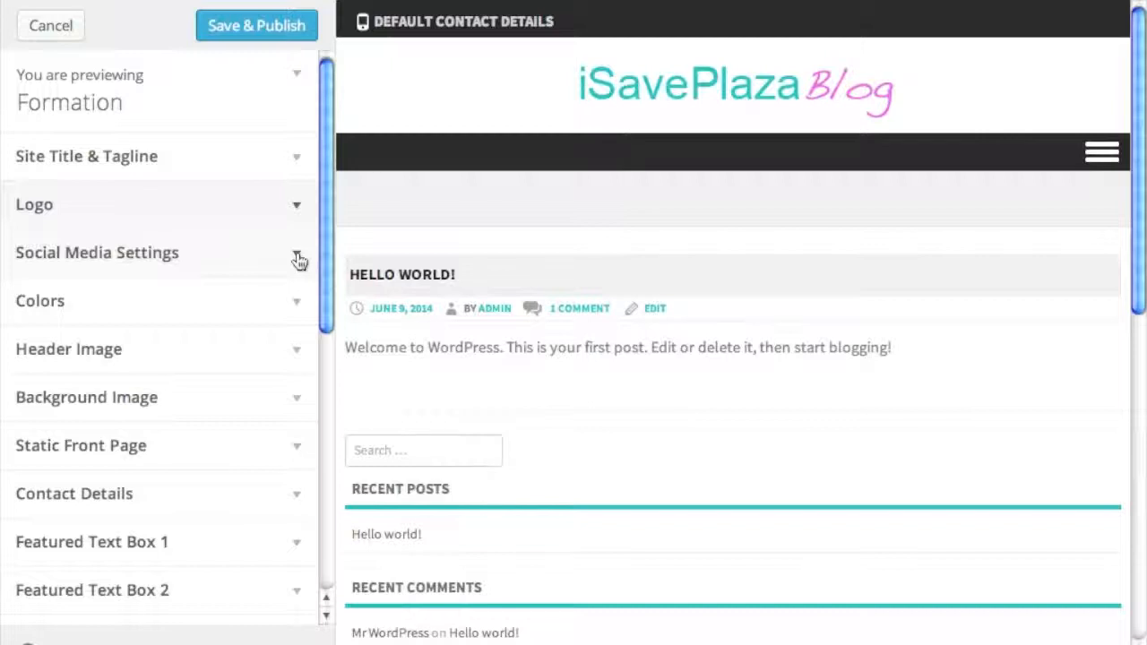
- Look through the social media link settings, then collapse them
left_click(297, 256)
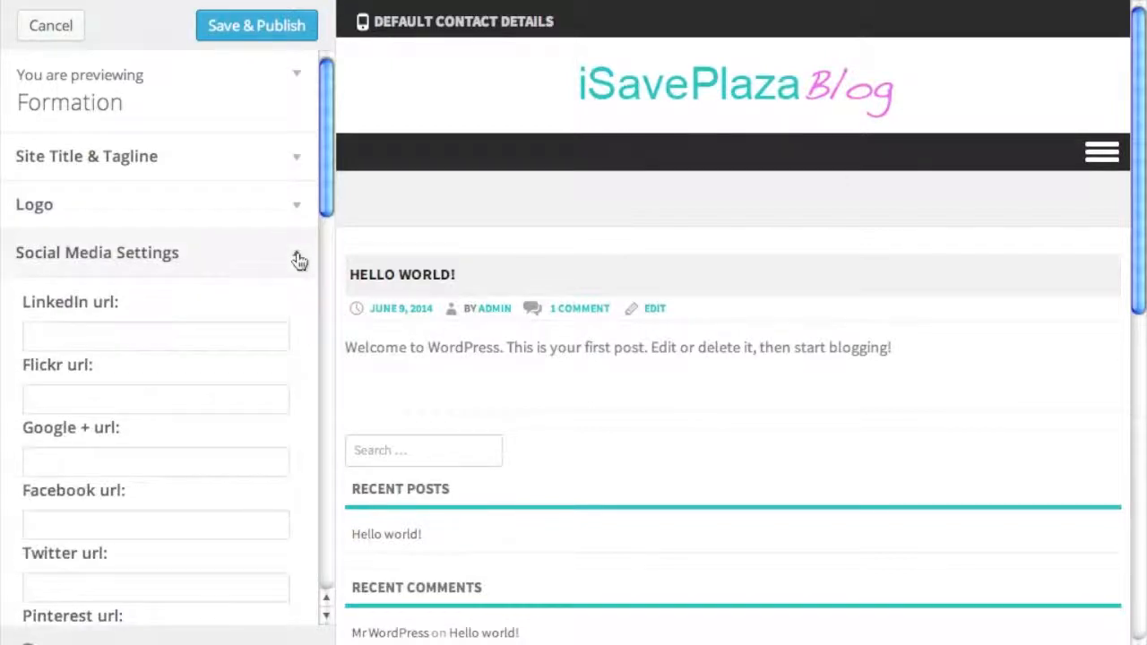
scroll(328, 263, "down", 3)
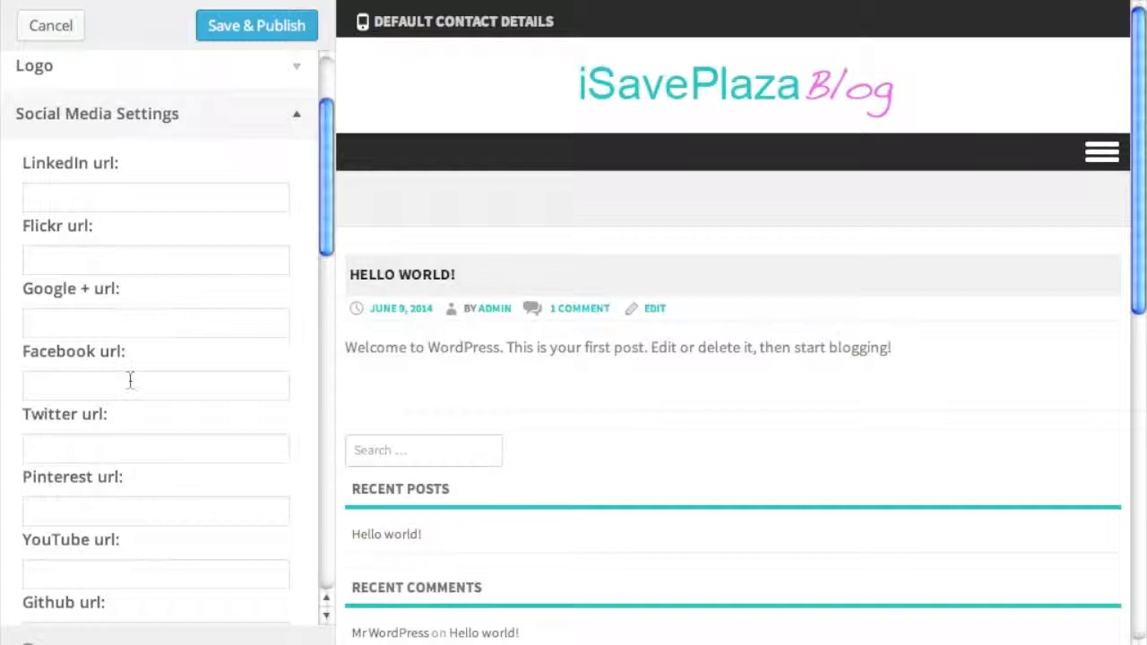
left_click(295, 119)
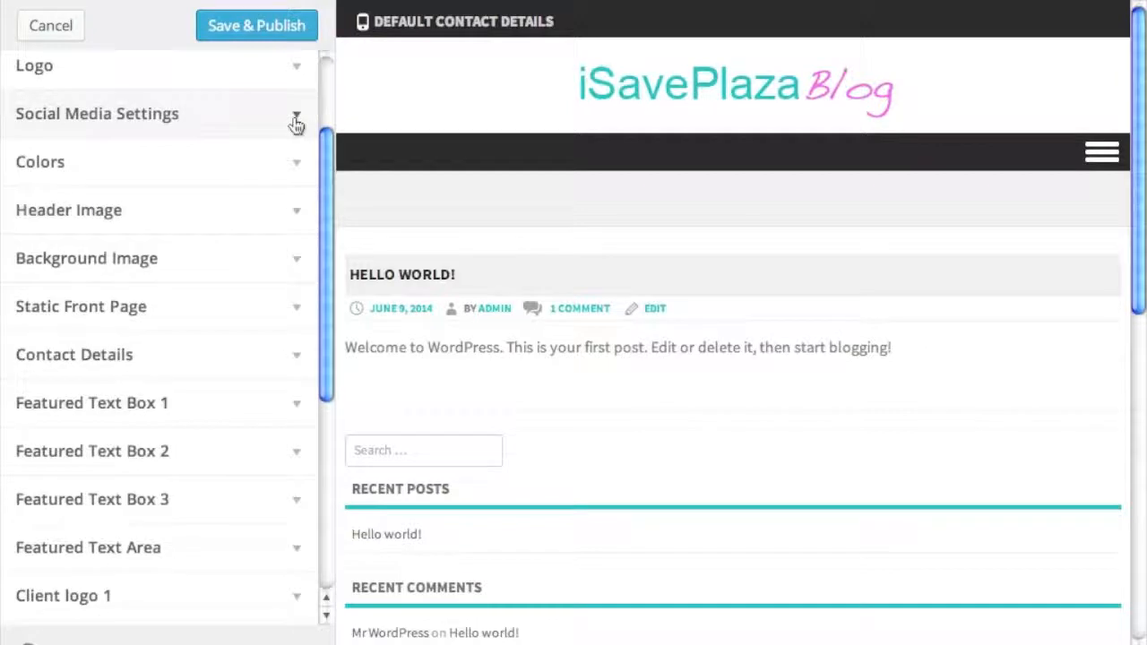
- Try red and blue header text colours, revert to default #222222, then show Header Image
left_click(283, 170)
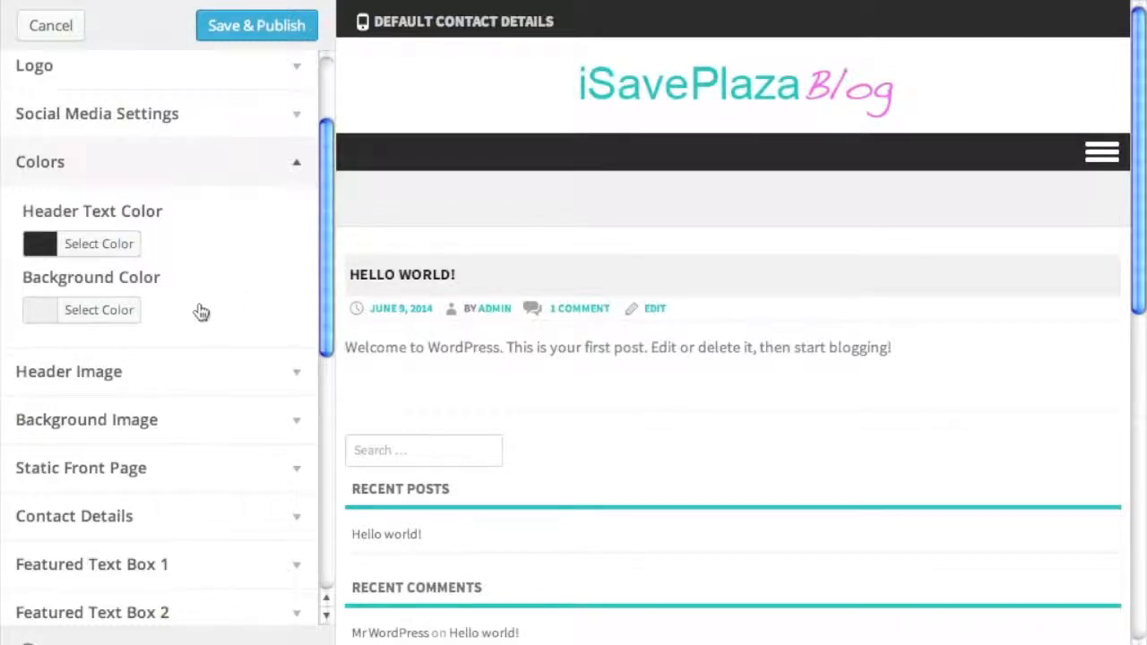
left_click(127, 247)
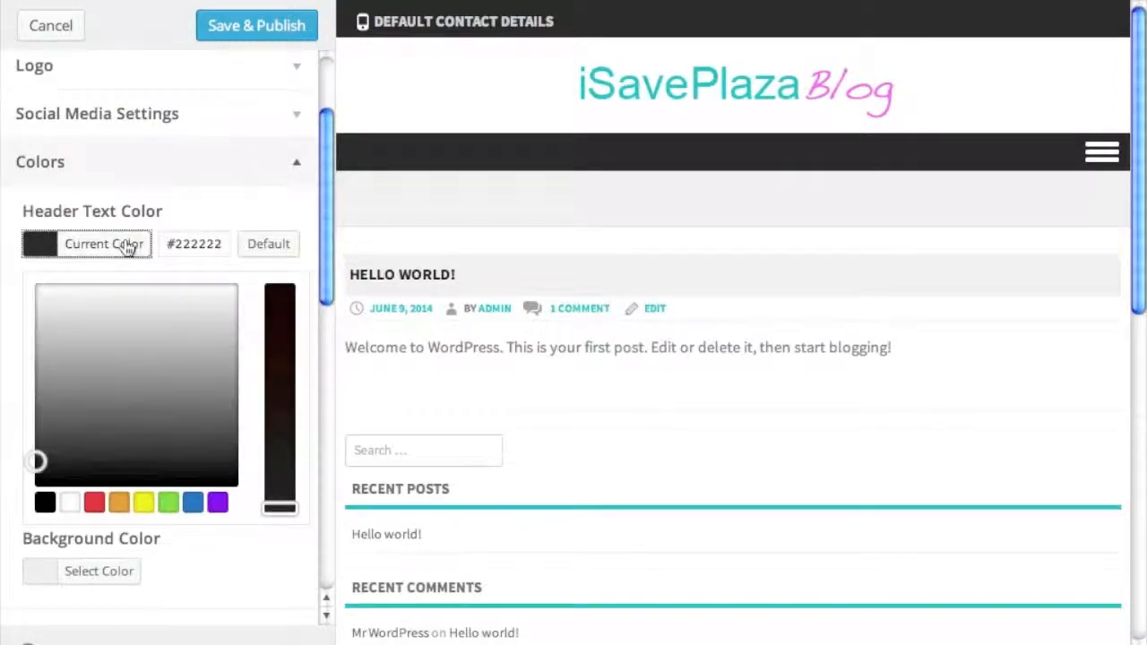
left_click(95, 504)
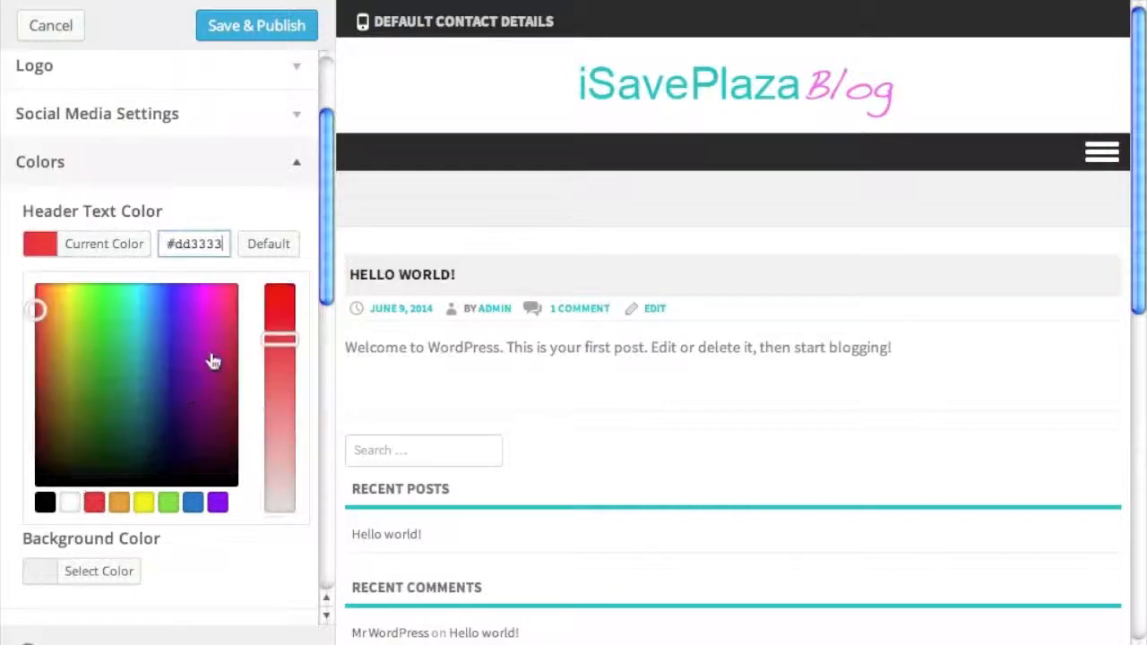
left_click(162, 324)
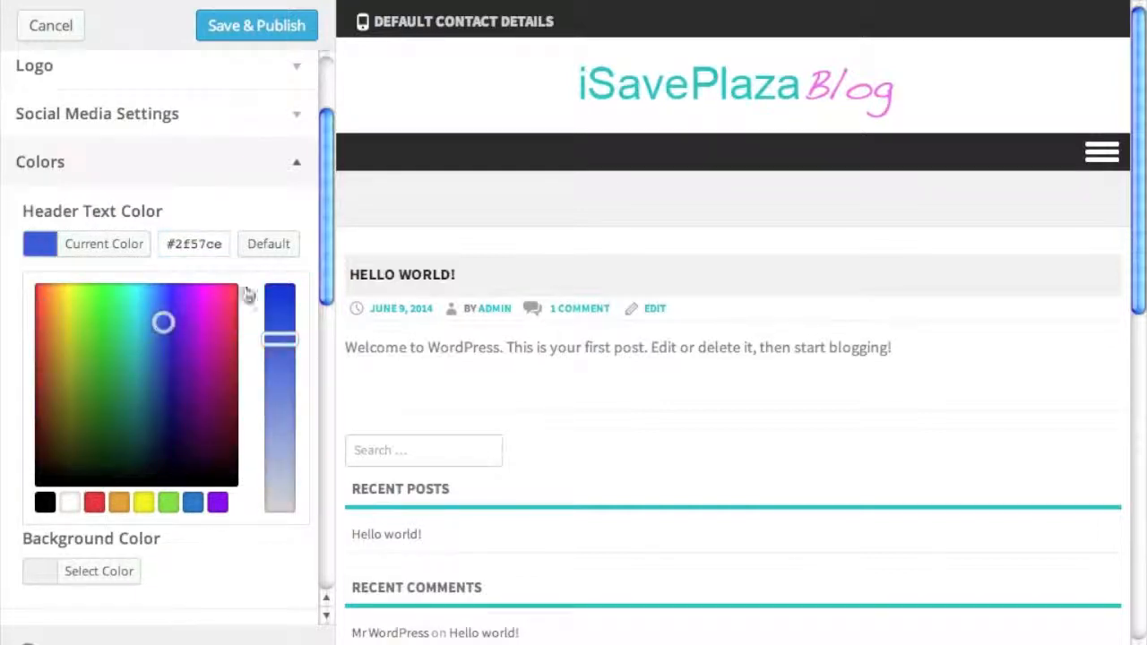
left_click(280, 253)
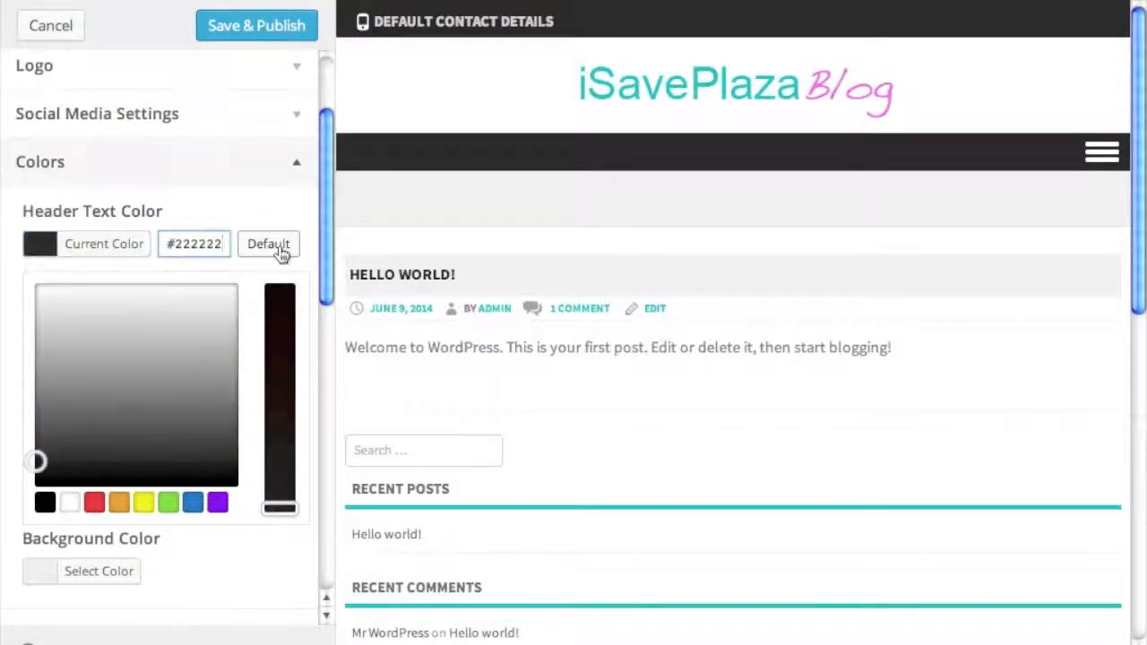
left_click(296, 172)
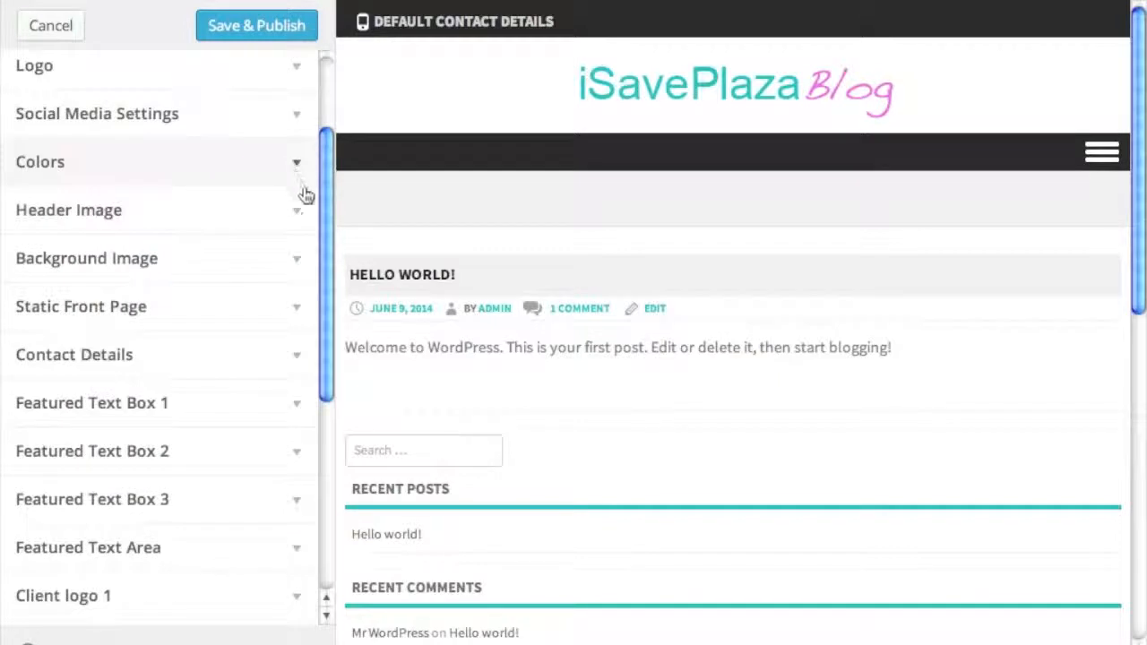
left_click(272, 222)
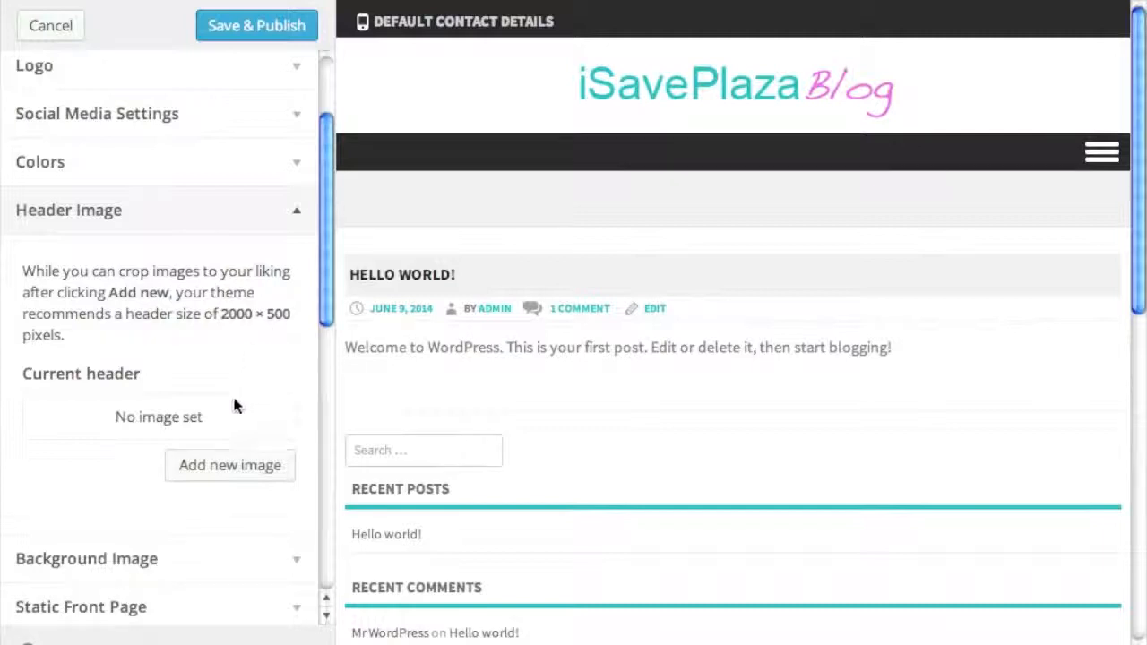
- Upload header.png from the computer as a new header image
left_click(238, 475)
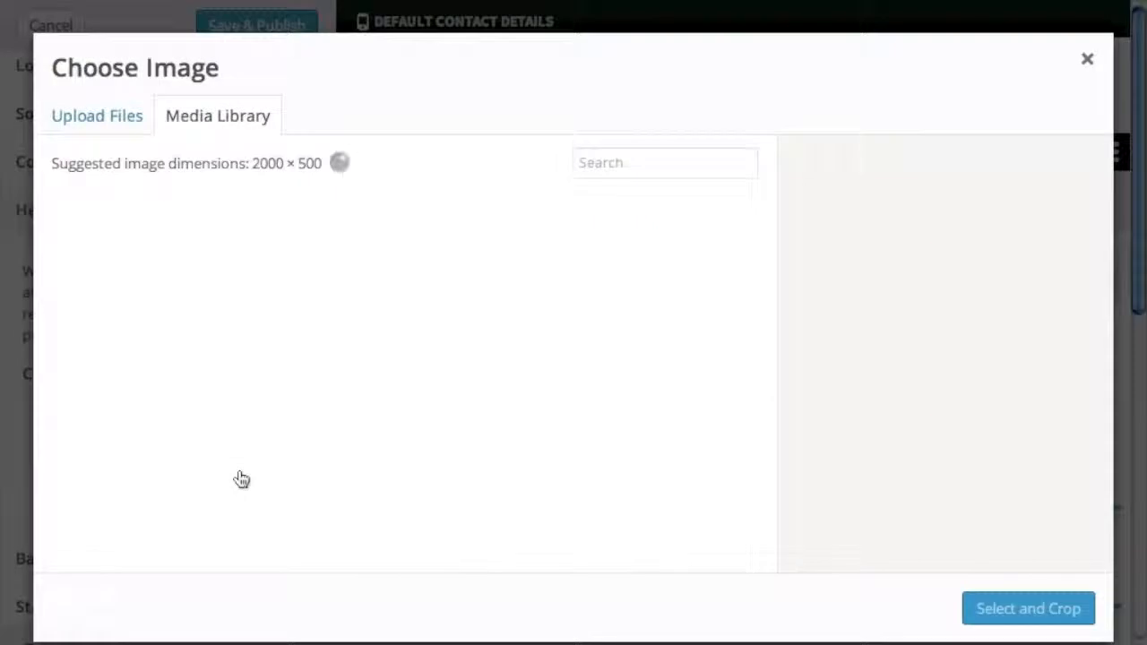
left_click(113, 121)
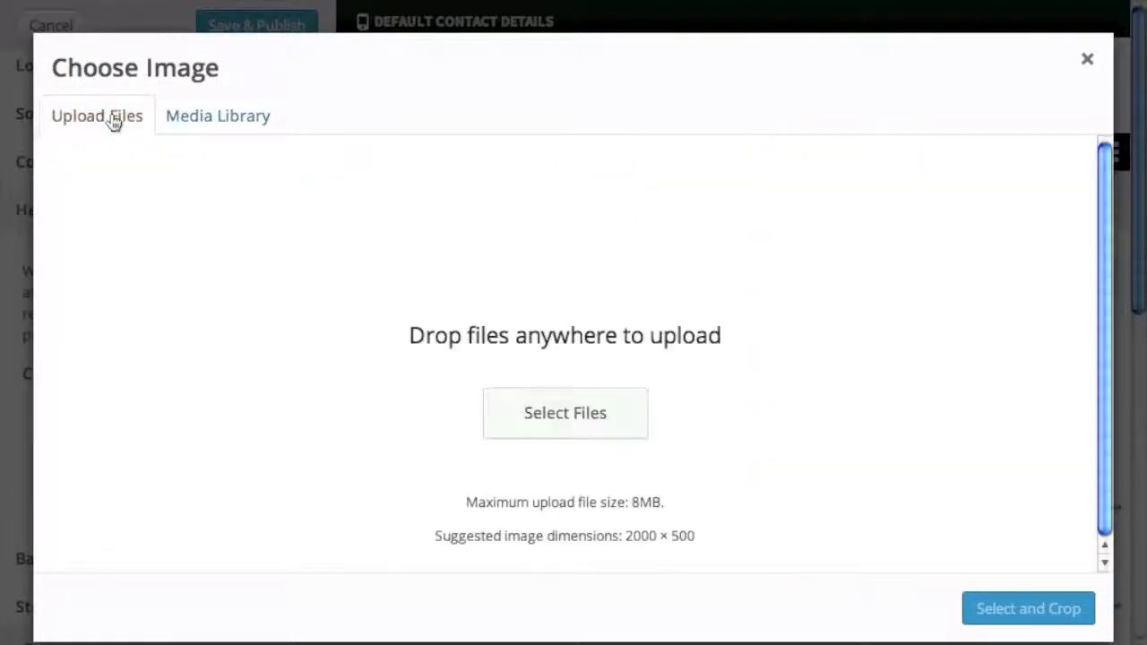
left_click(575, 418)
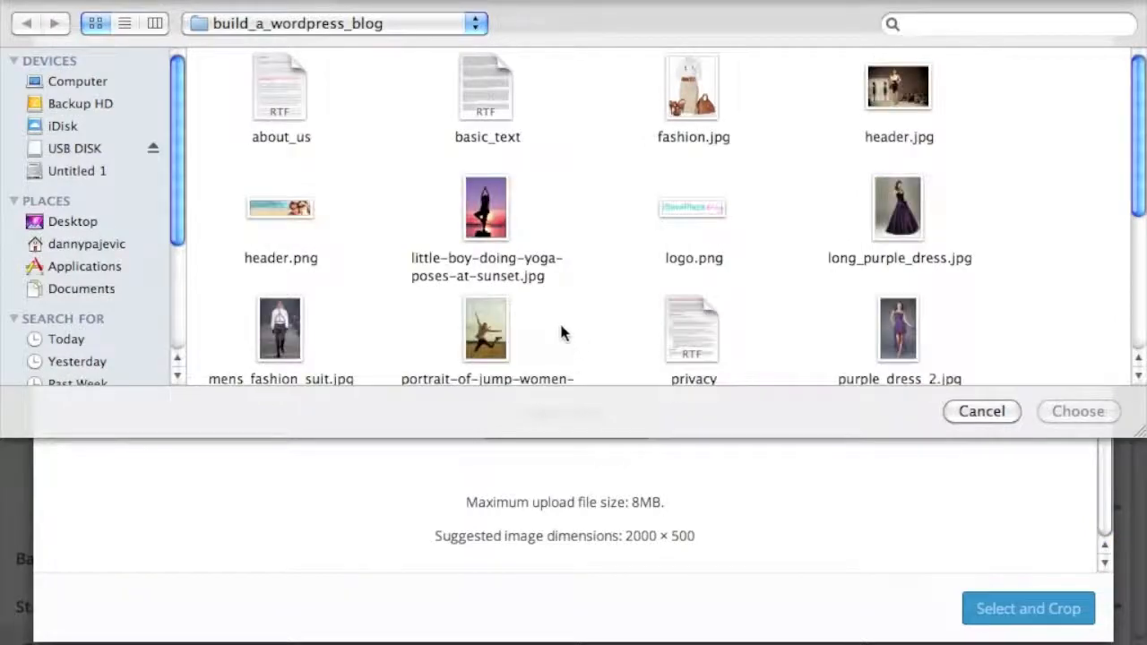
left_click(273, 198)
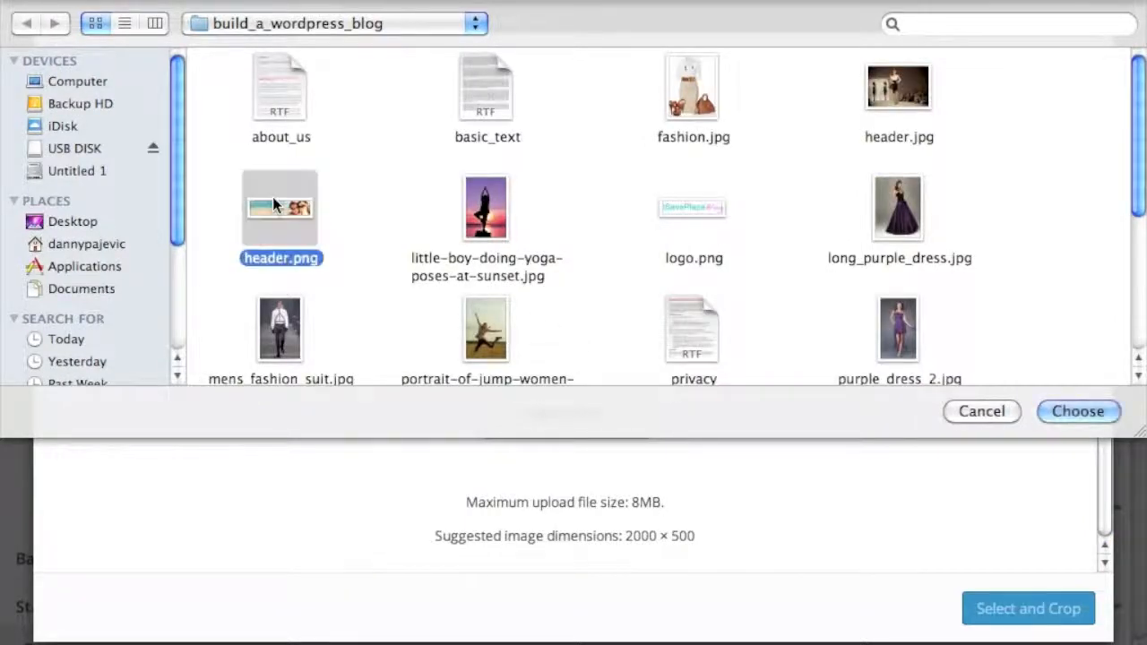
left_click(1045, 411)
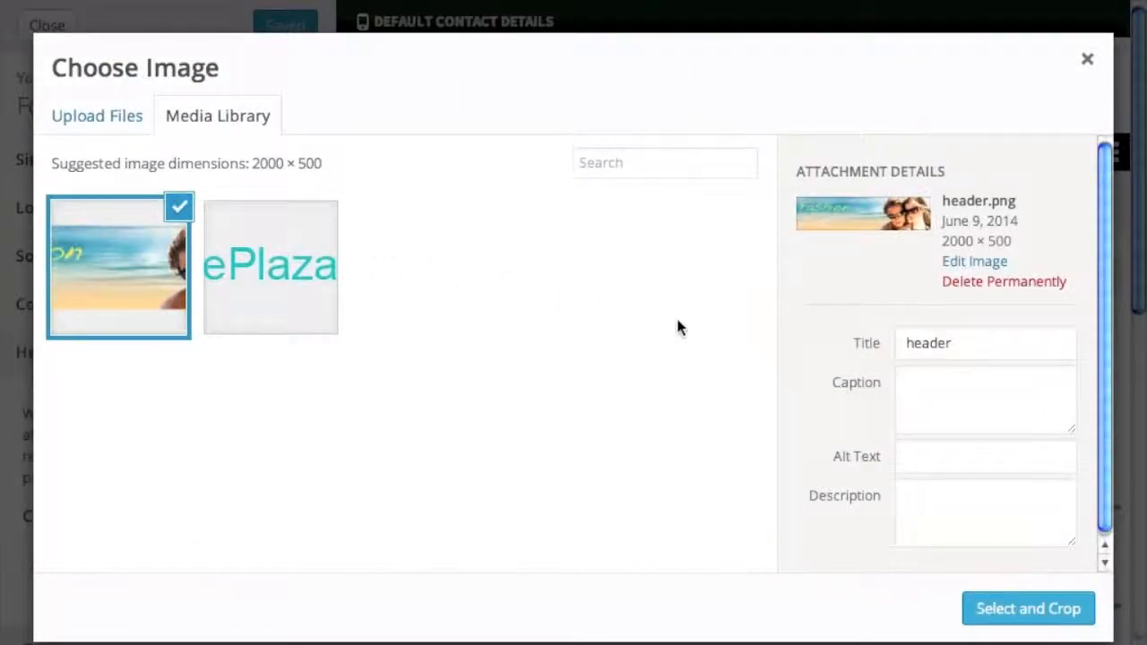
- Retitle the image 'Fashion First', use it uncropped as the header, and publish
double_click(915, 345)
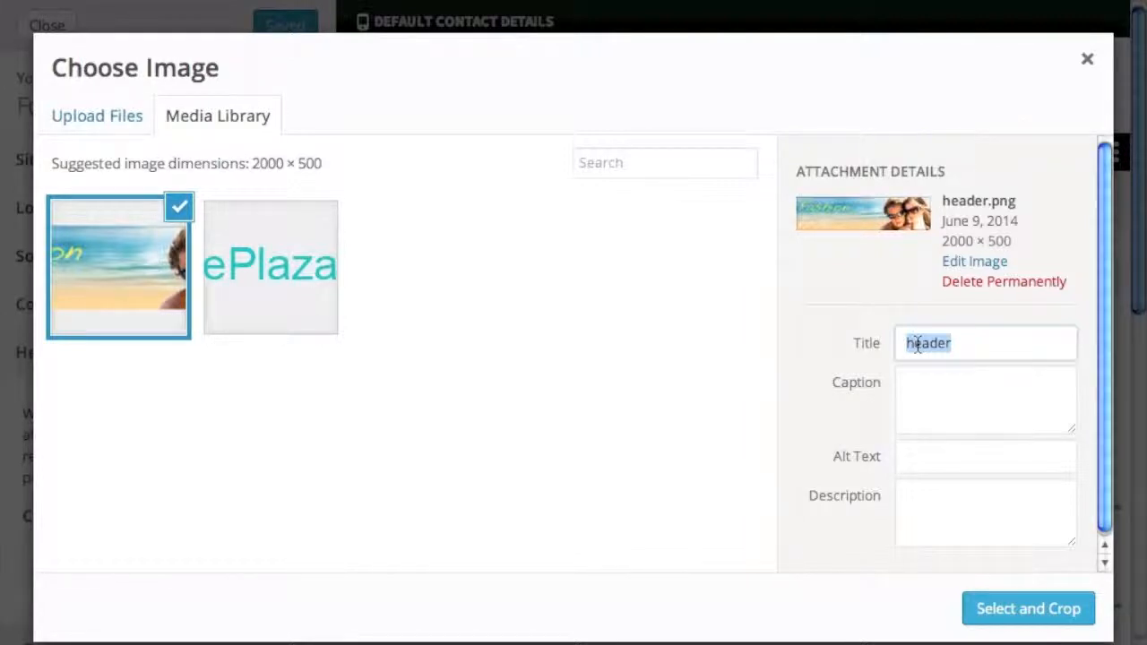
type("Fash")
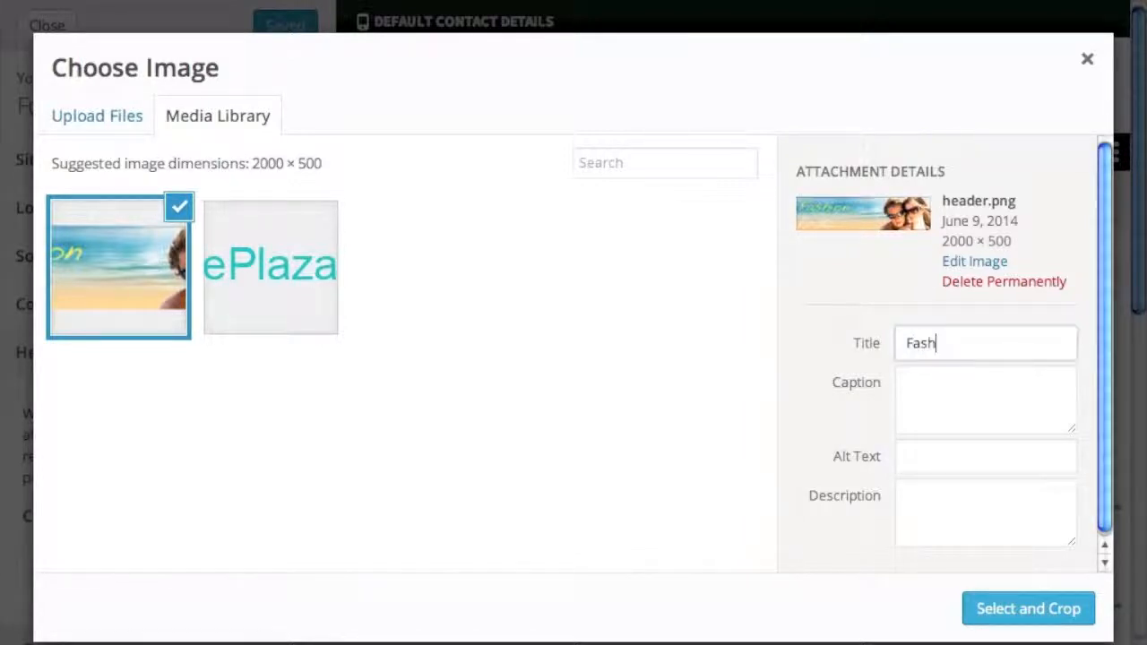
type("ion First")
left_click(927, 402)
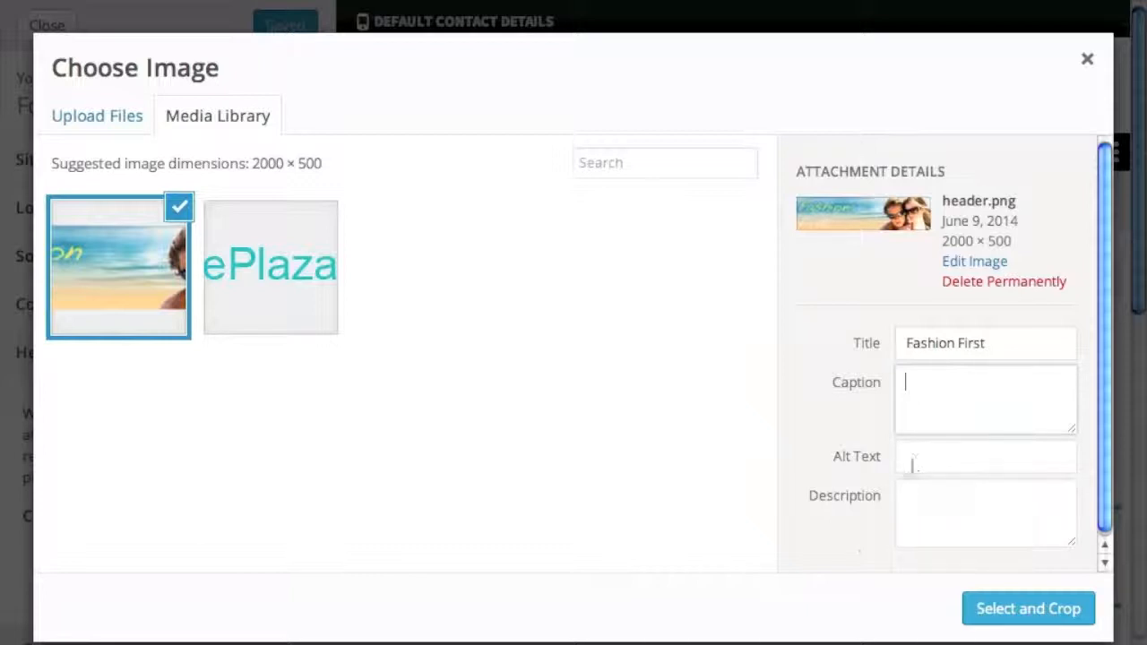
left_click(916, 495)
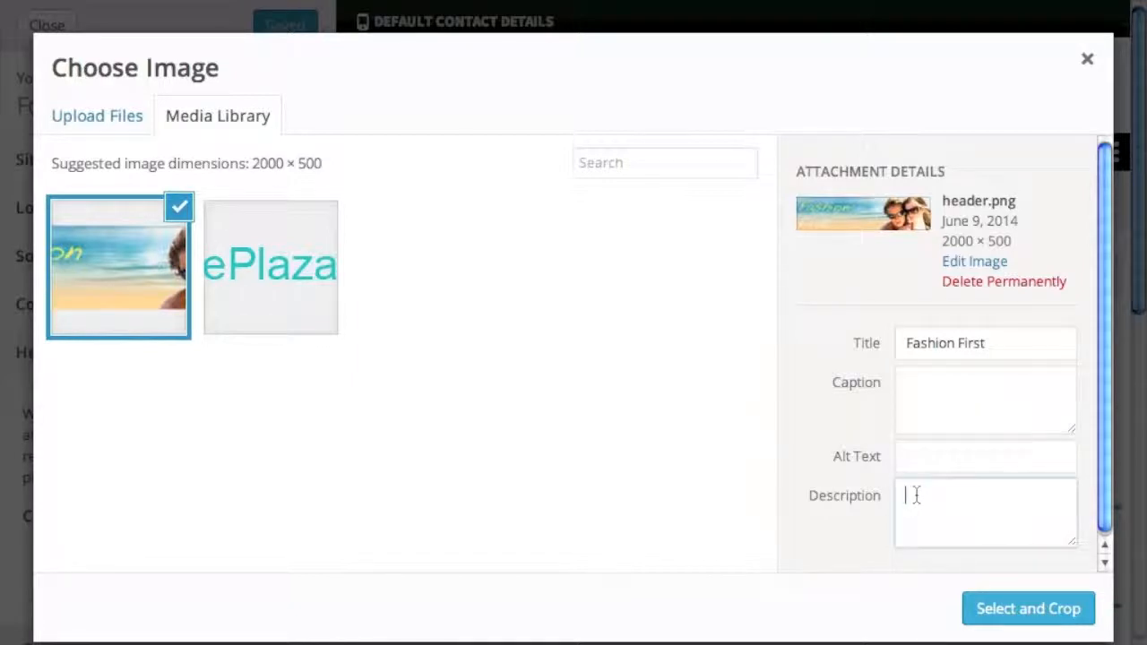
left_click(1009, 607)
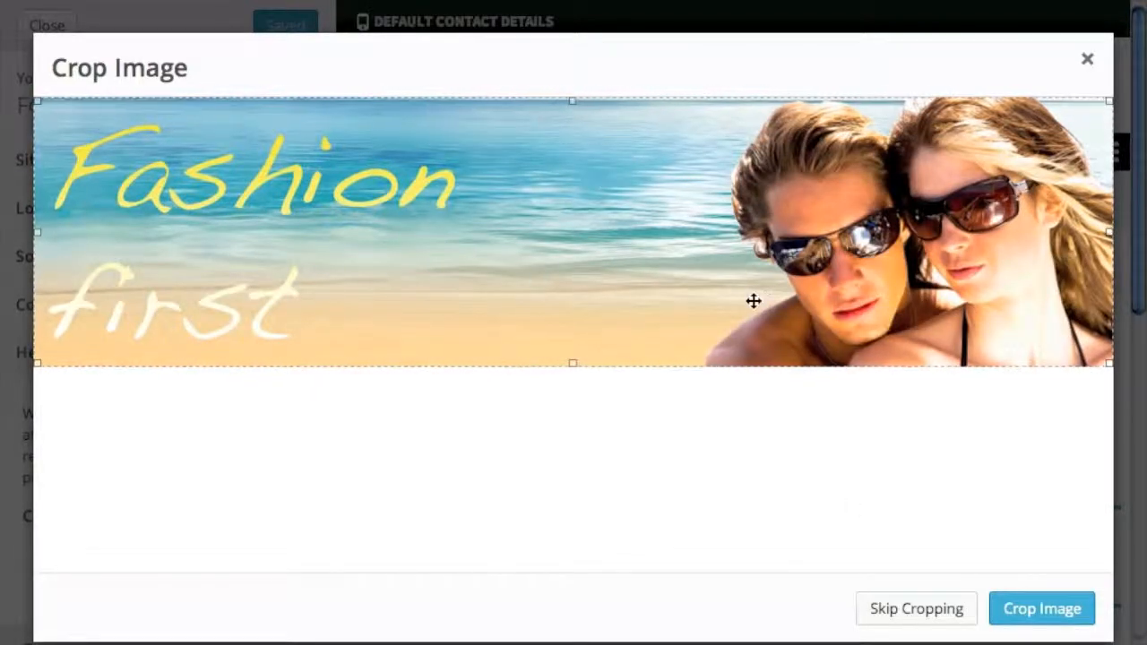
left_click(916, 609)
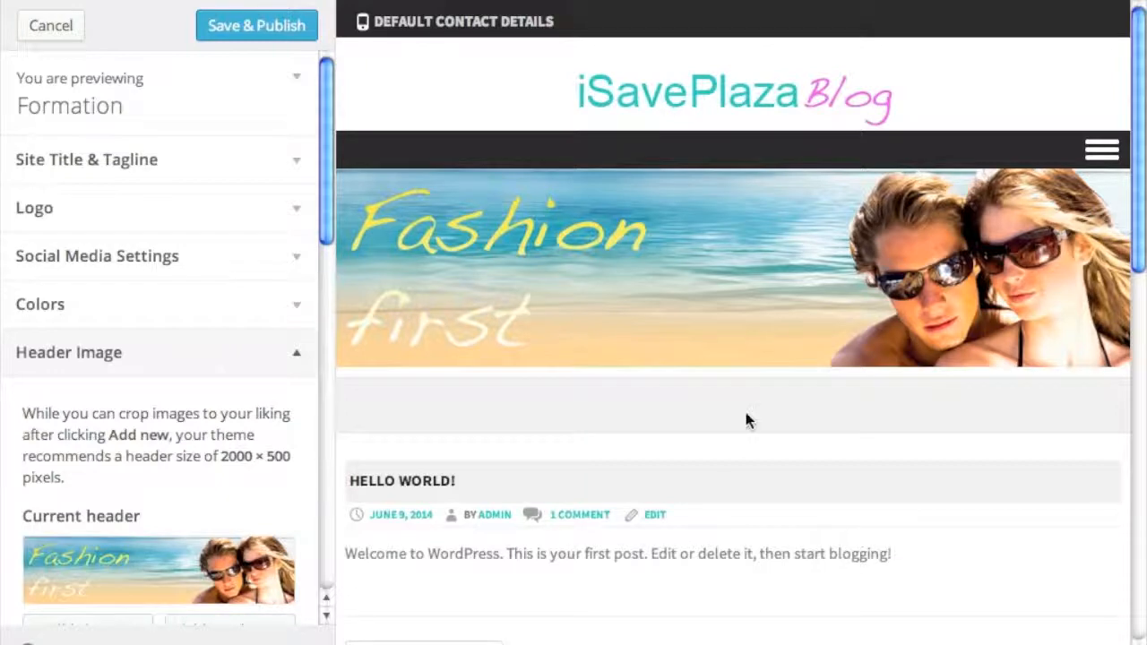
left_click(263, 411)
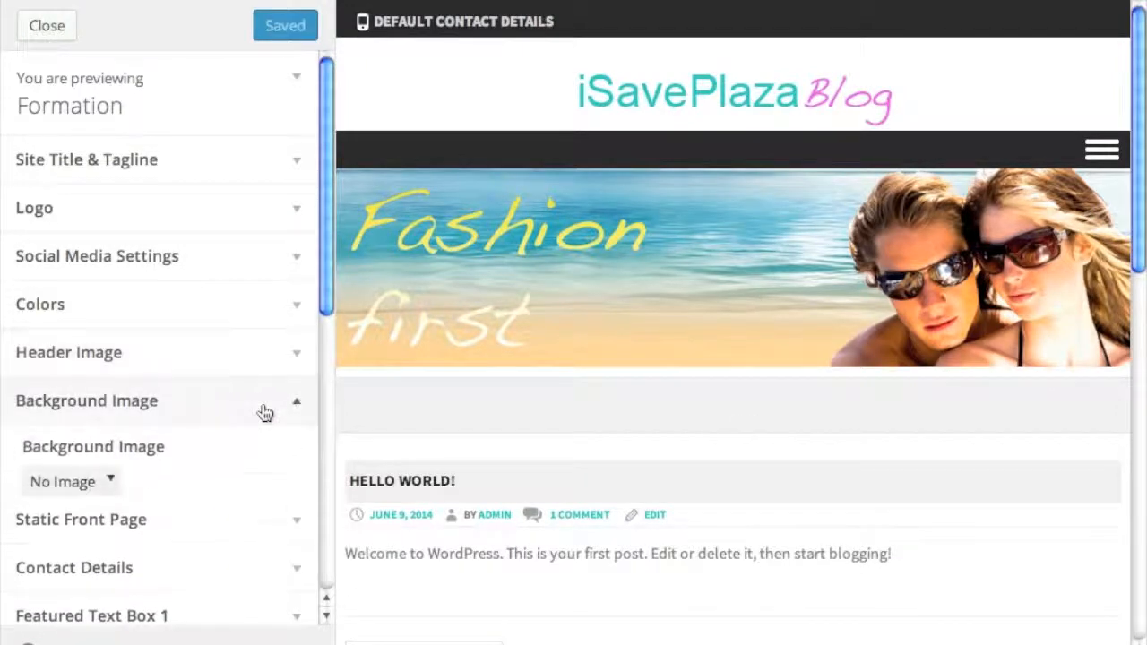
- Collapse the background image settings and expand the Contact Details section
left_click(89, 481)
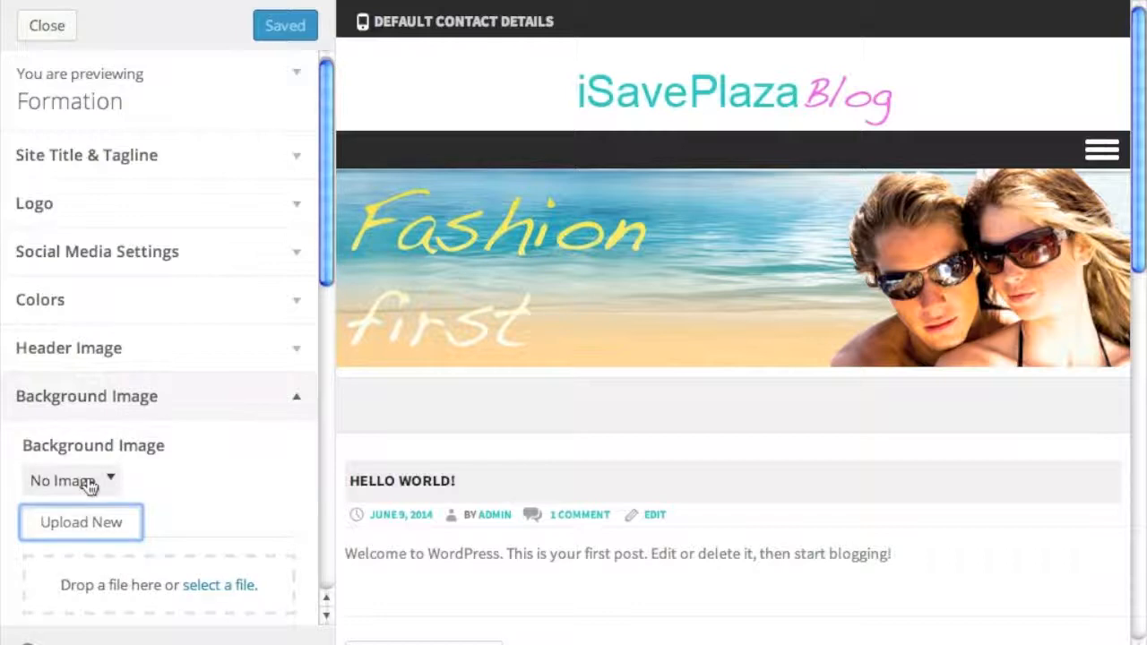
left_click(90, 482)
left_click(287, 405)
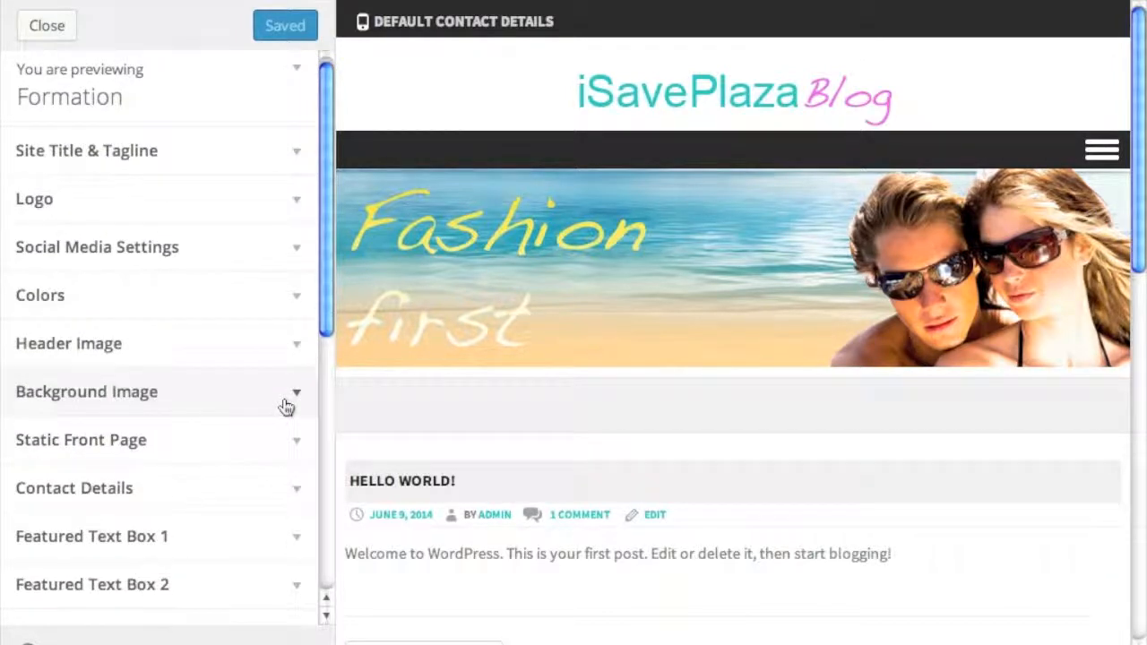
scroll(278, 430, "down", 1)
left_click(265, 459)
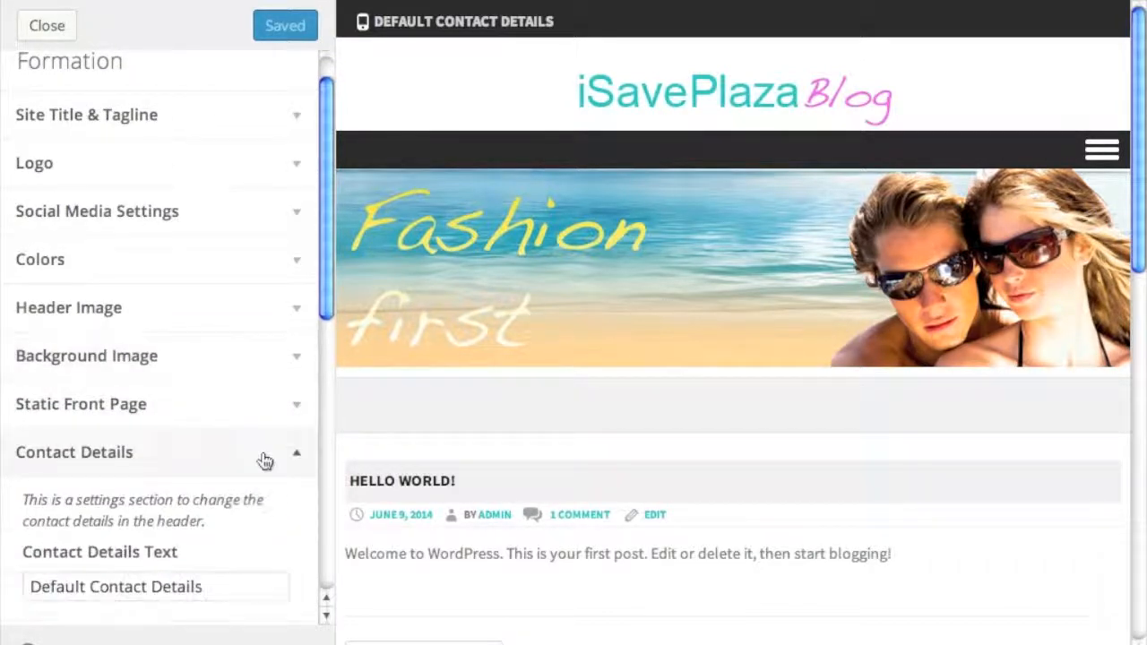
scroll(267, 455, "down", 3)
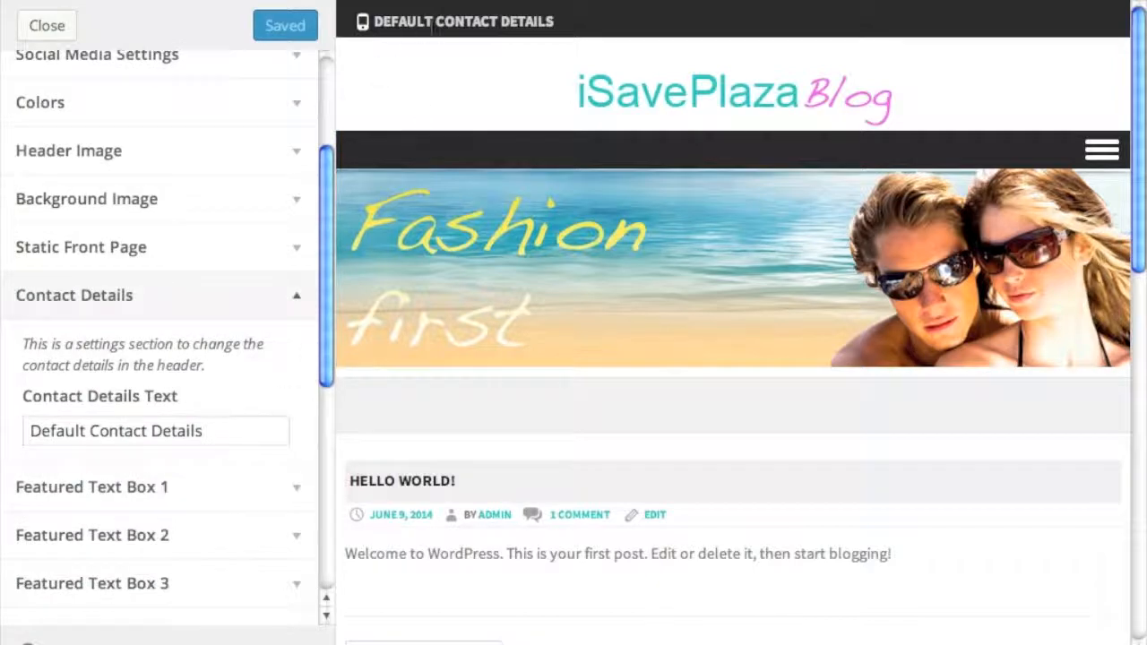
- Clear the Default Contact Details text, publish, and return to Themes
triple_click(171, 430)
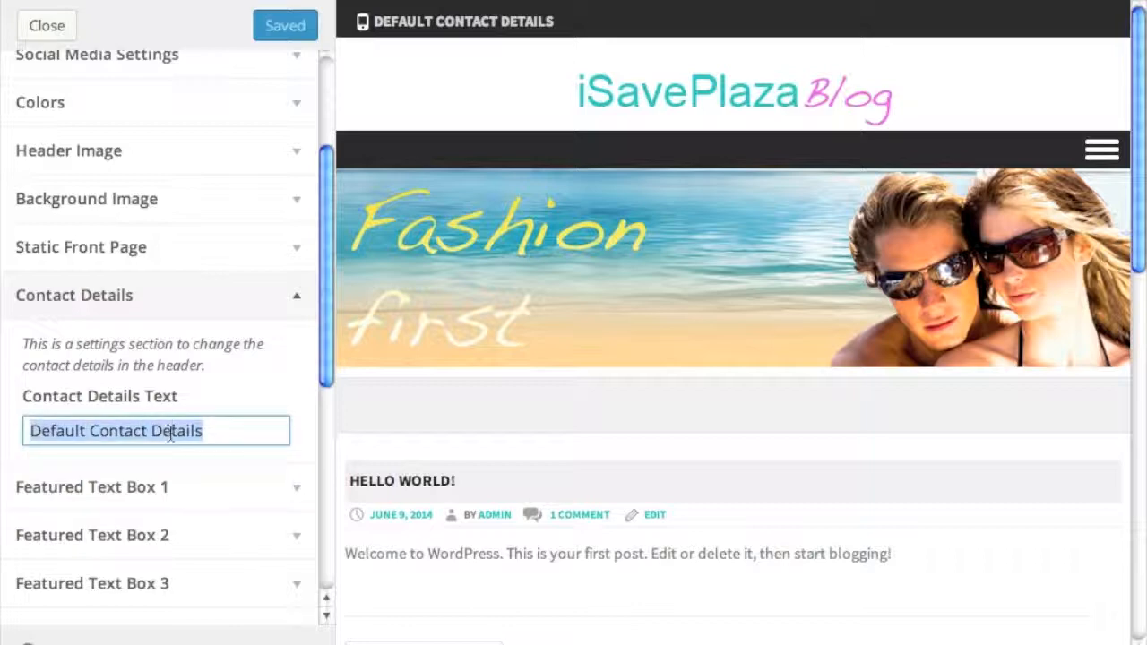
key("BackSpace")
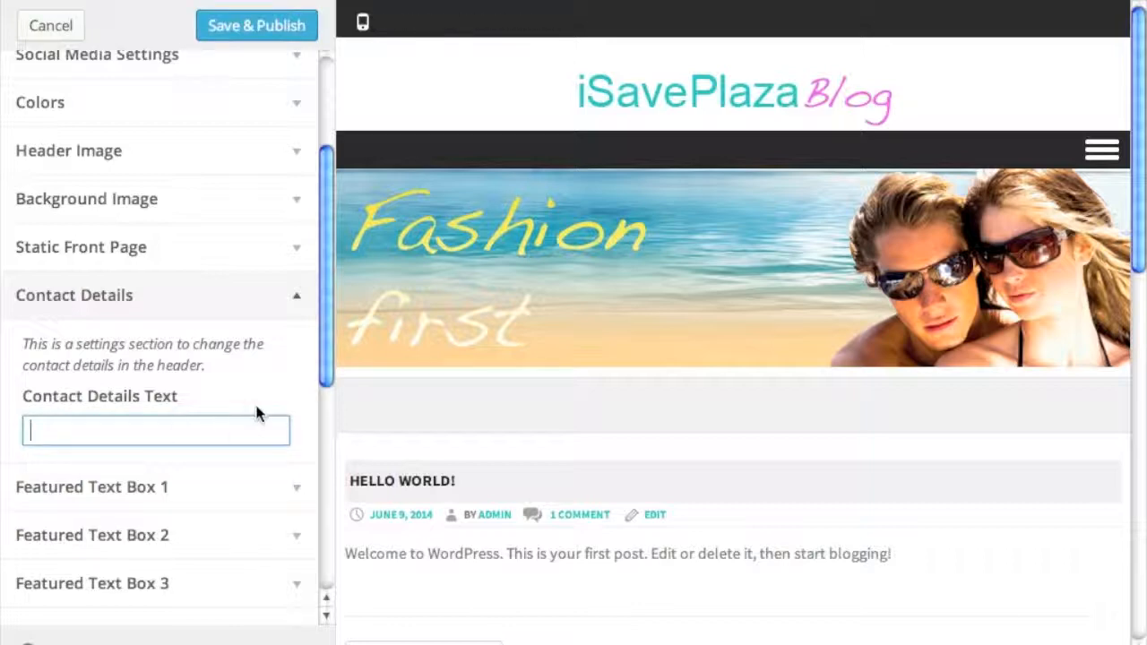
left_click(287, 29)
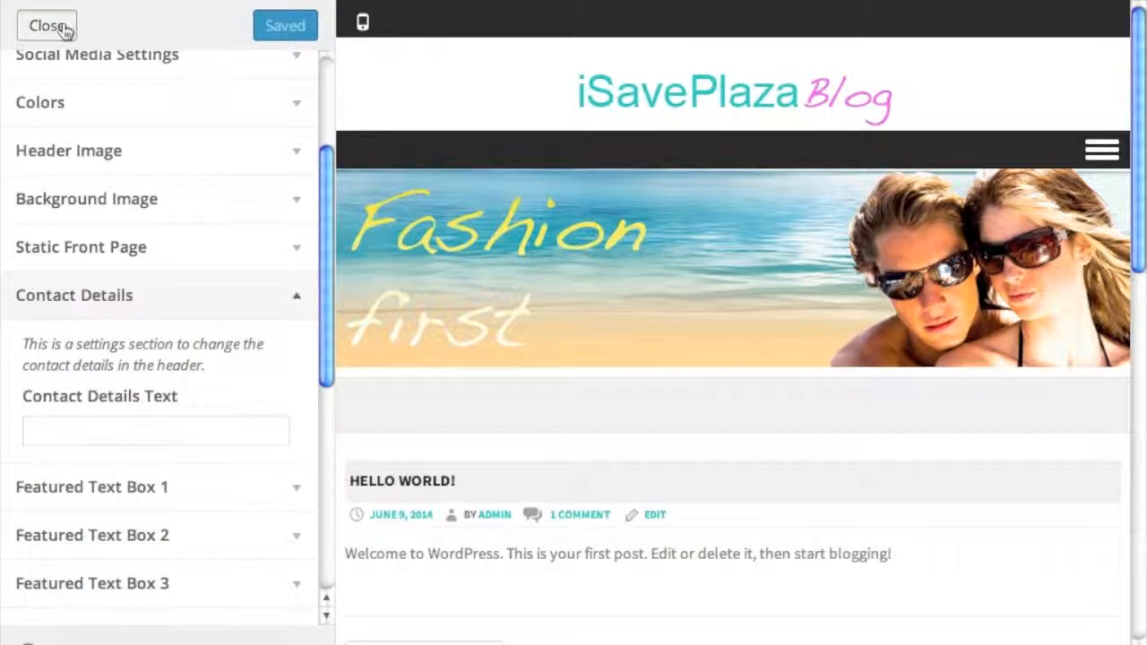
left_click(65, 29)
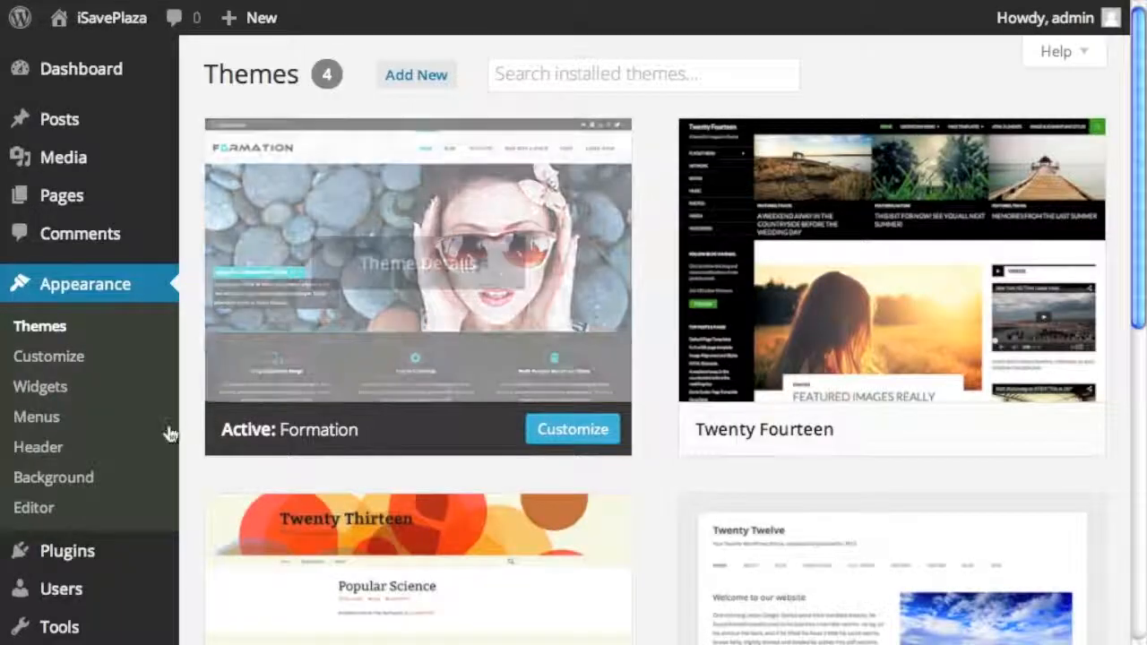
scroll(169, 436, "down", 2)
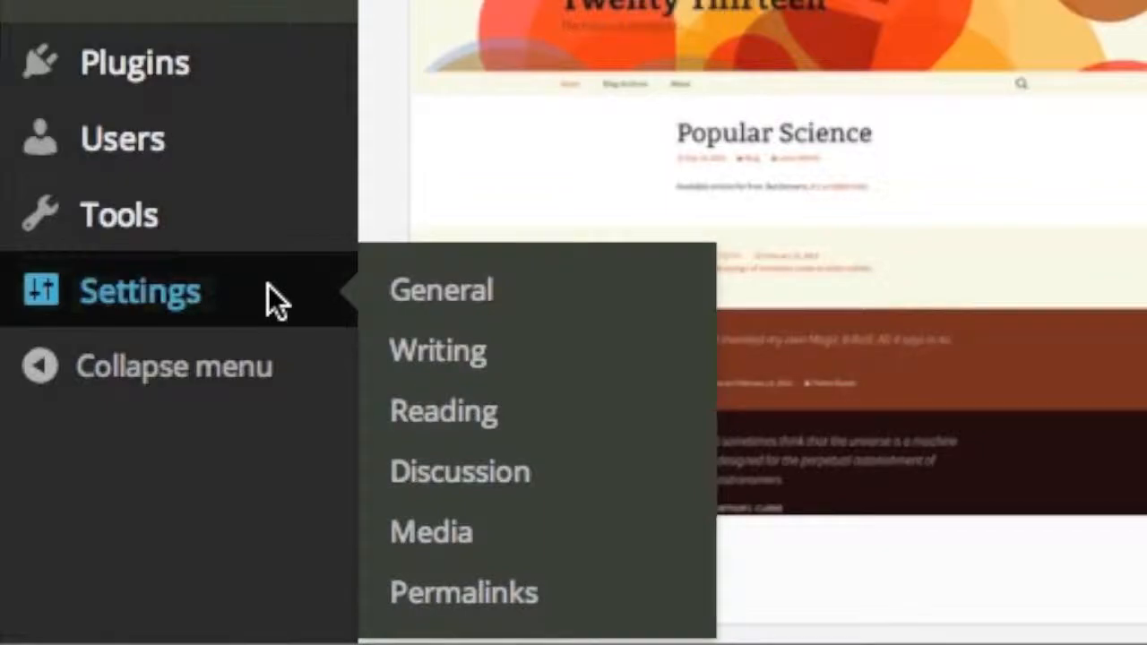
left_click(267, 289)
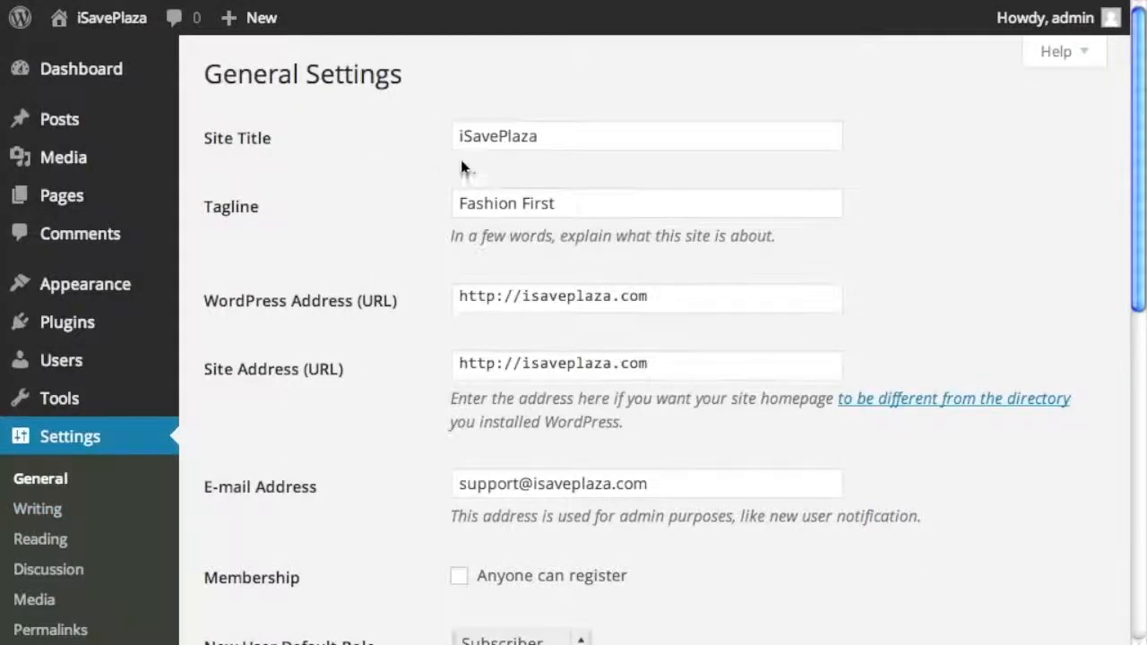
scroll(451, 218, "down", 2)
scroll(446, 233, "down", 2)
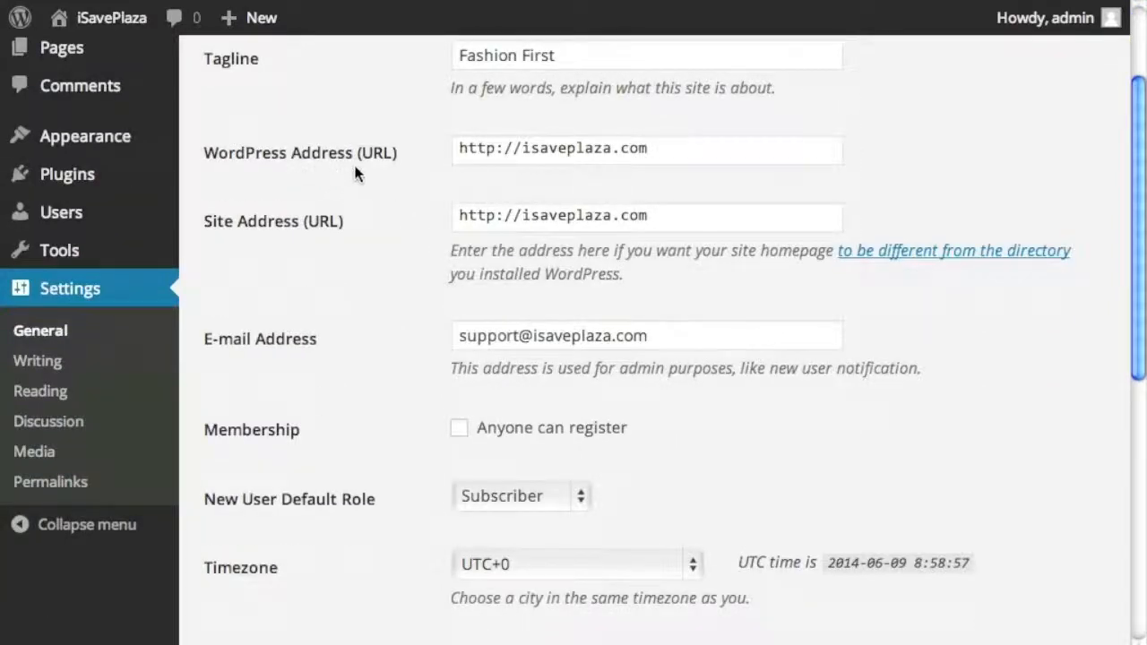
left_click(517, 148)
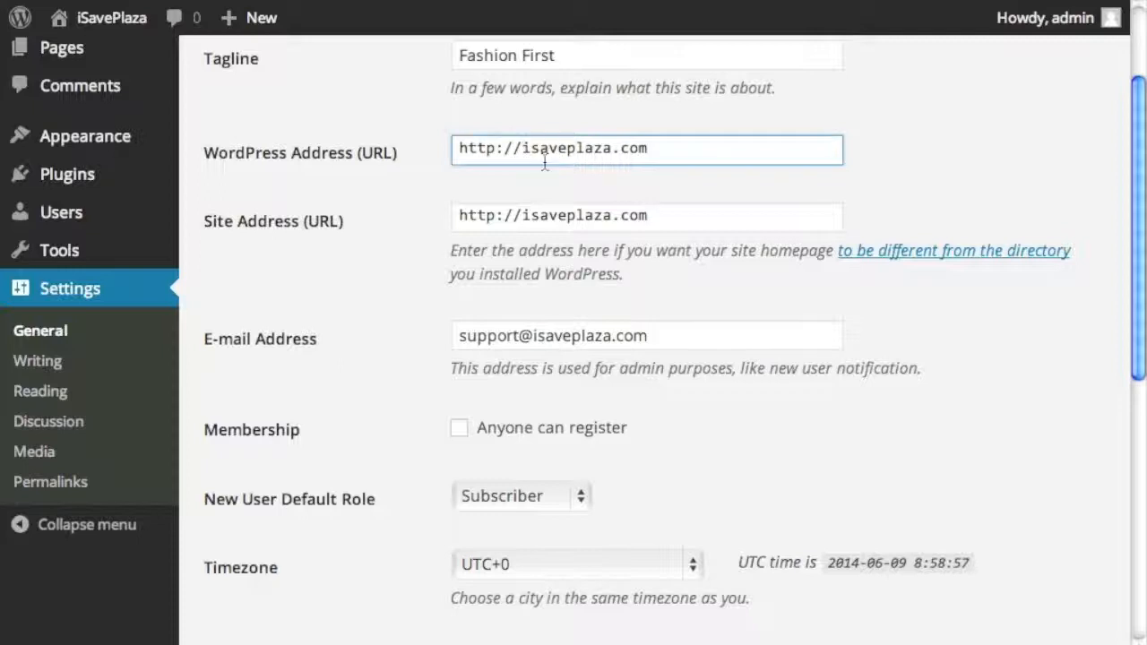
type("www.")
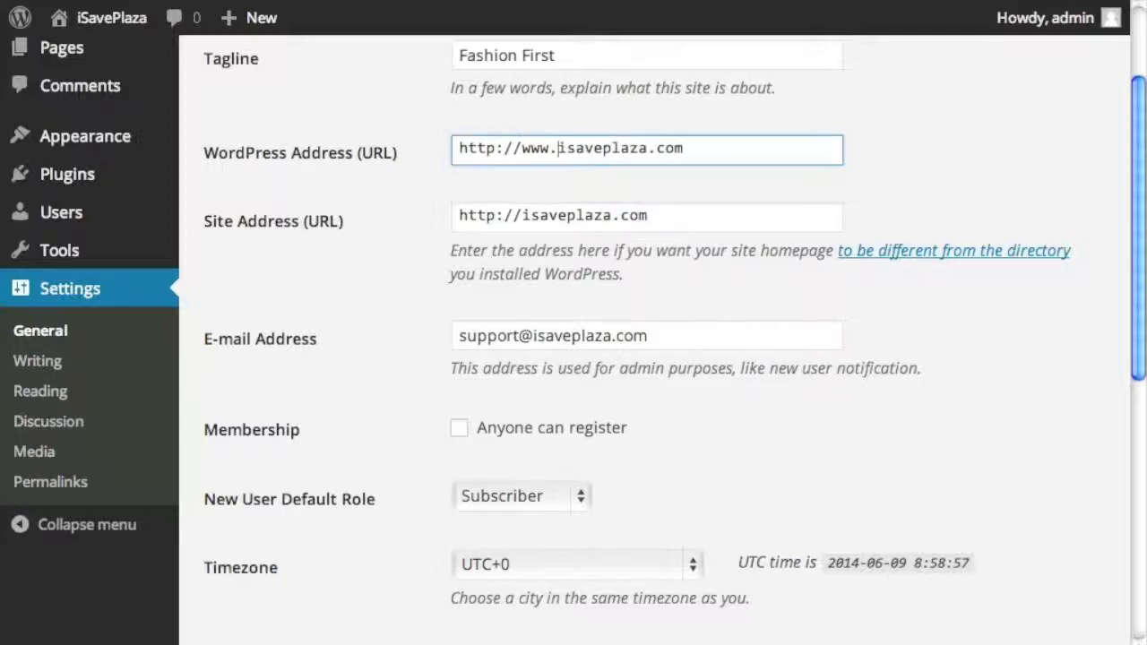
left_click(524, 218)
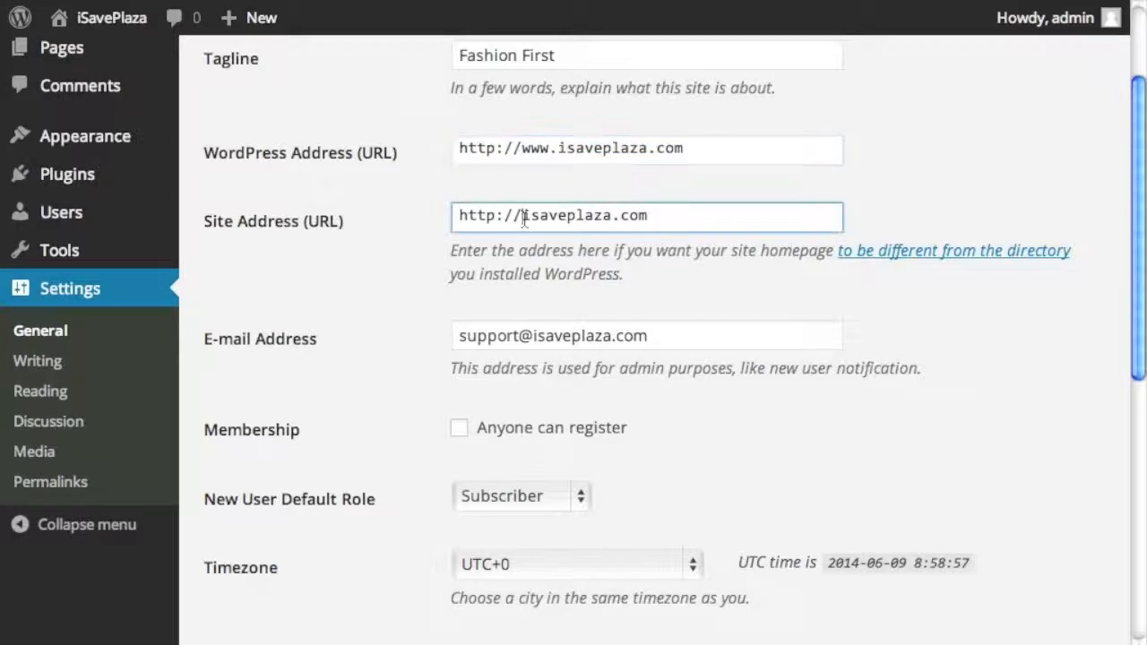
type("www.")
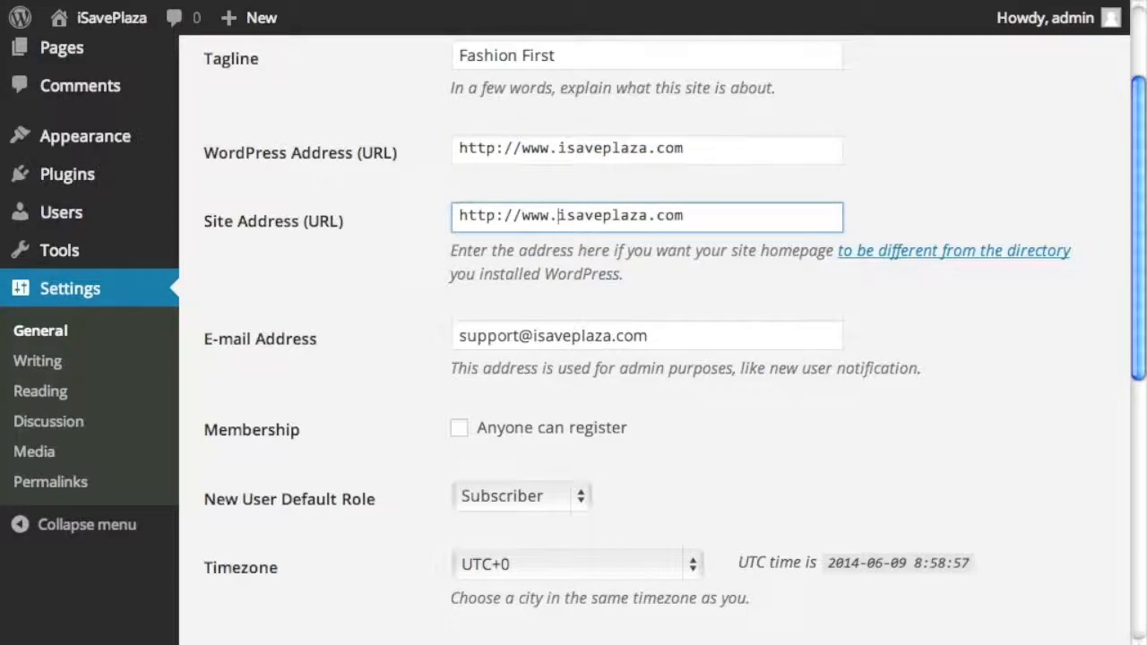
- Keep Subscriber as default role and UTC+0 timezone, then enter the account username at login
scroll(366, 327, "down", 2)
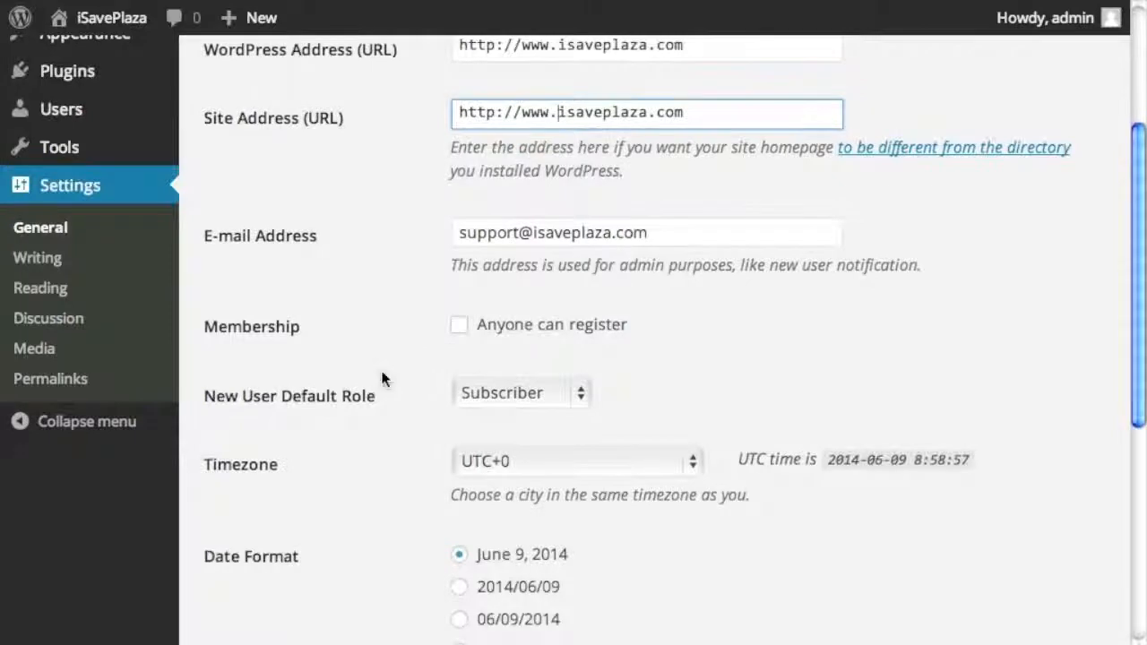
scroll(384, 379, "down", 2)
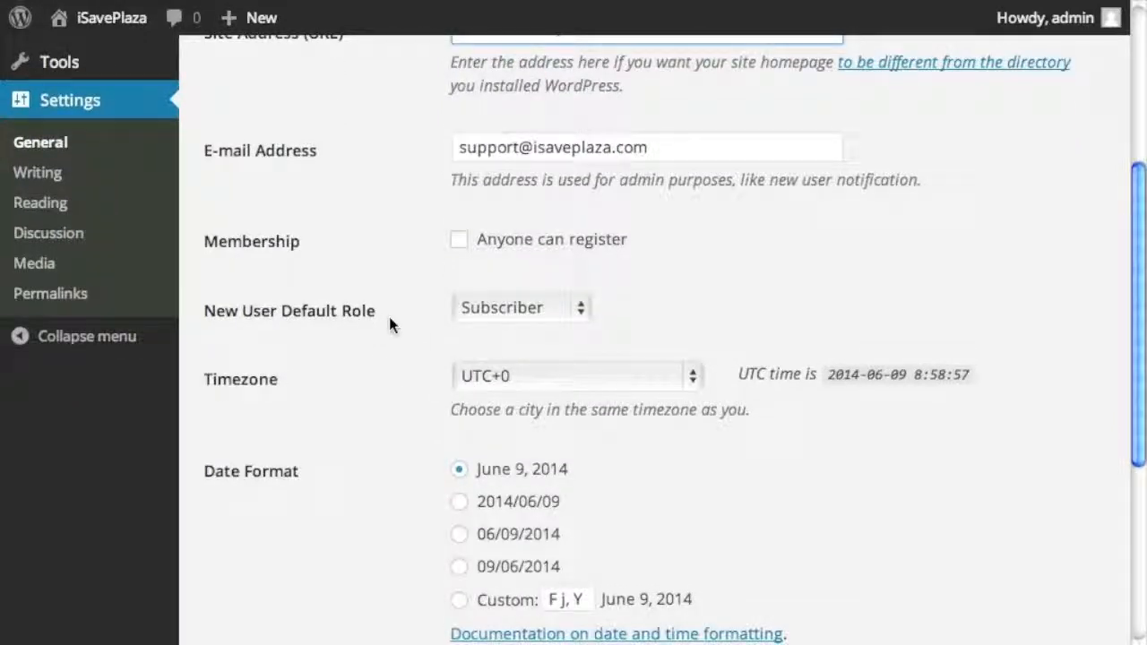
left_click(479, 305)
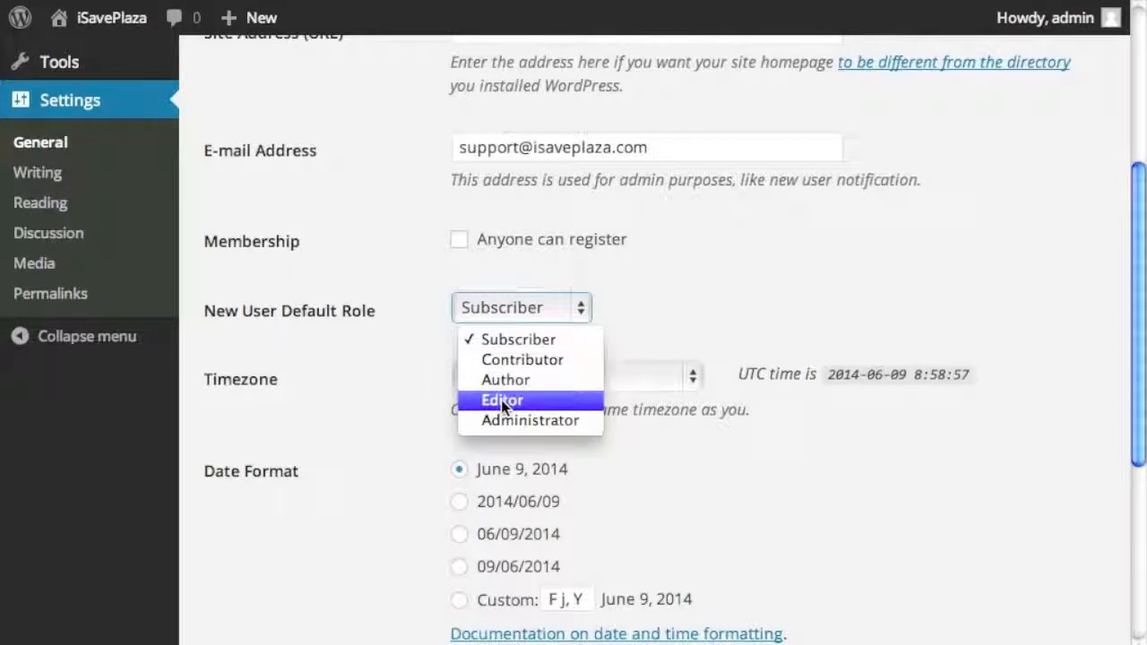
left_click(413, 339)
scroll(411, 334, "down", 2)
left_click(540, 283)
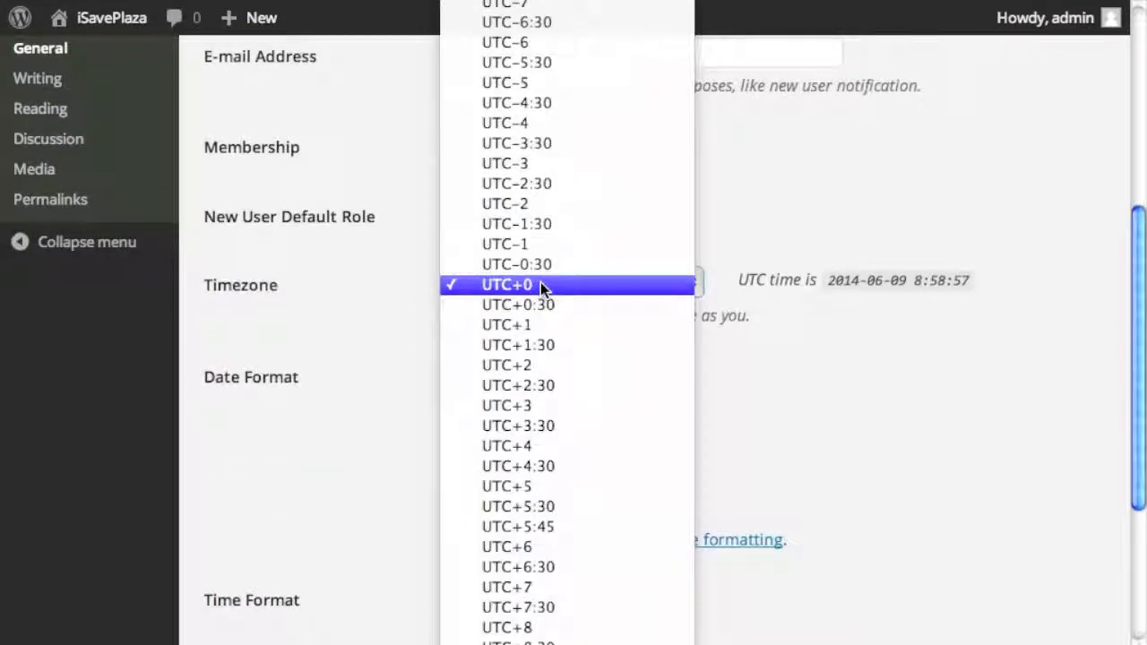
left_click(366, 269)
scroll(446, 338, "down", 5)
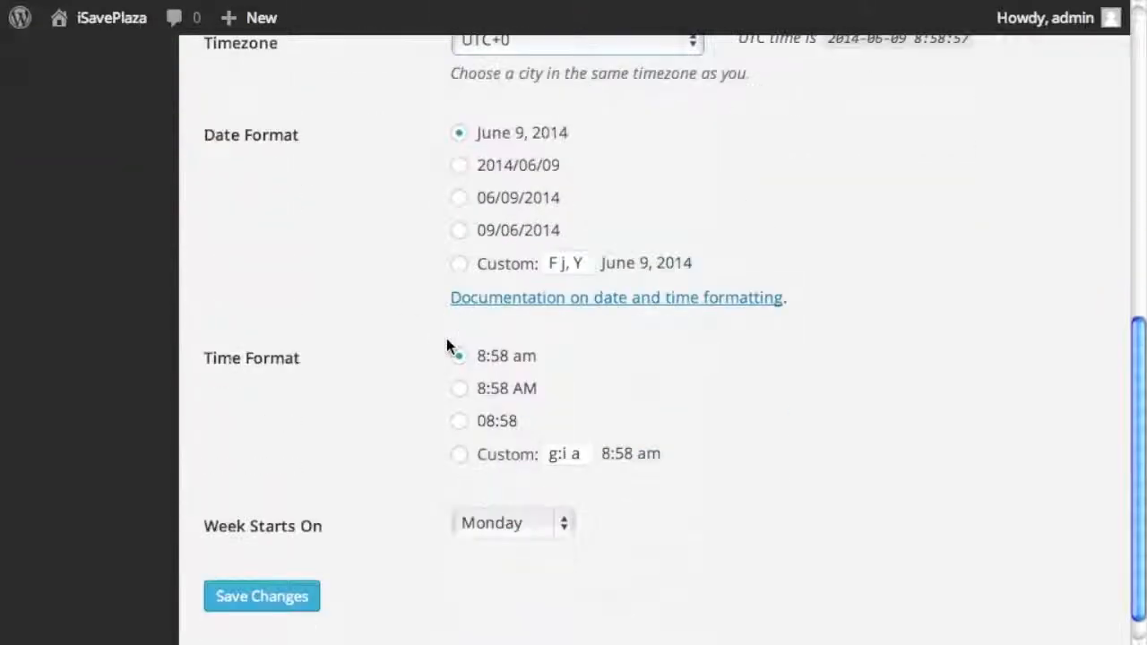
scroll(389, 418, "down", 1)
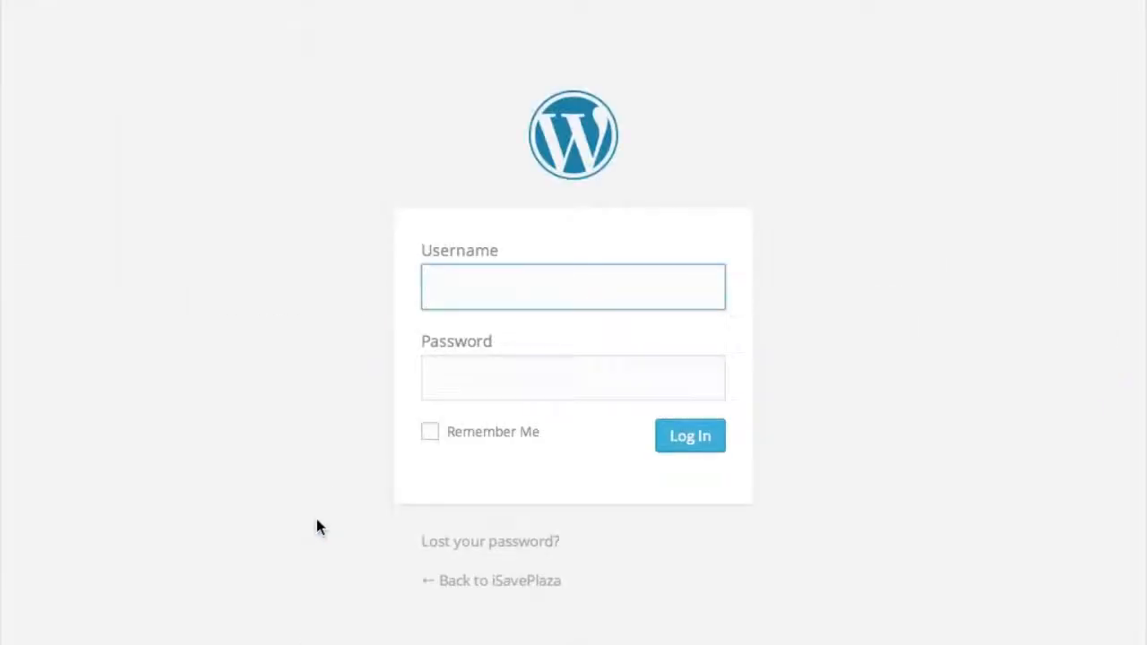
type("admin")
- Log back in with the account password and open Settings > Writing
left_click(535, 373)
type("**********")
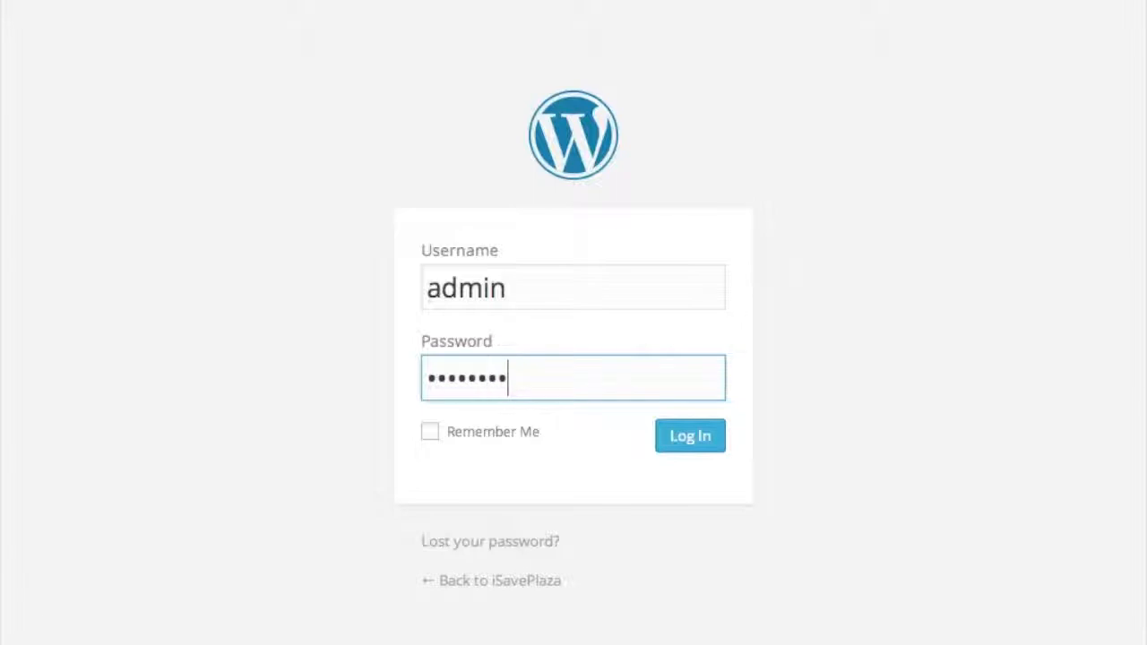
type("***")
left_click(705, 437)
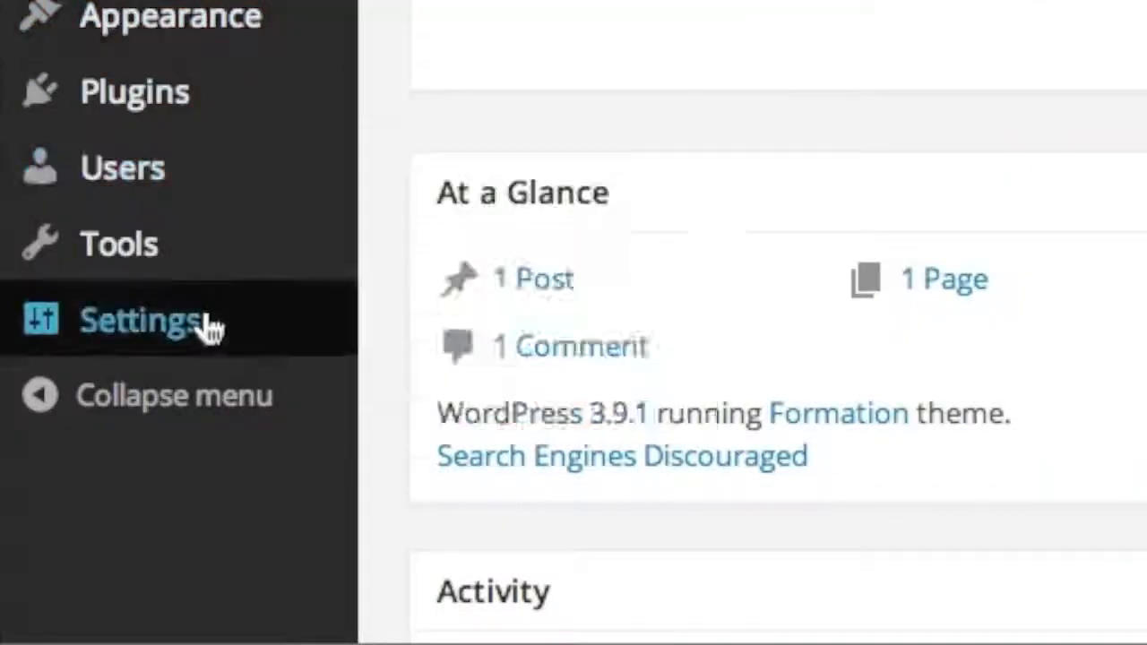
mouse_move(212, 329)
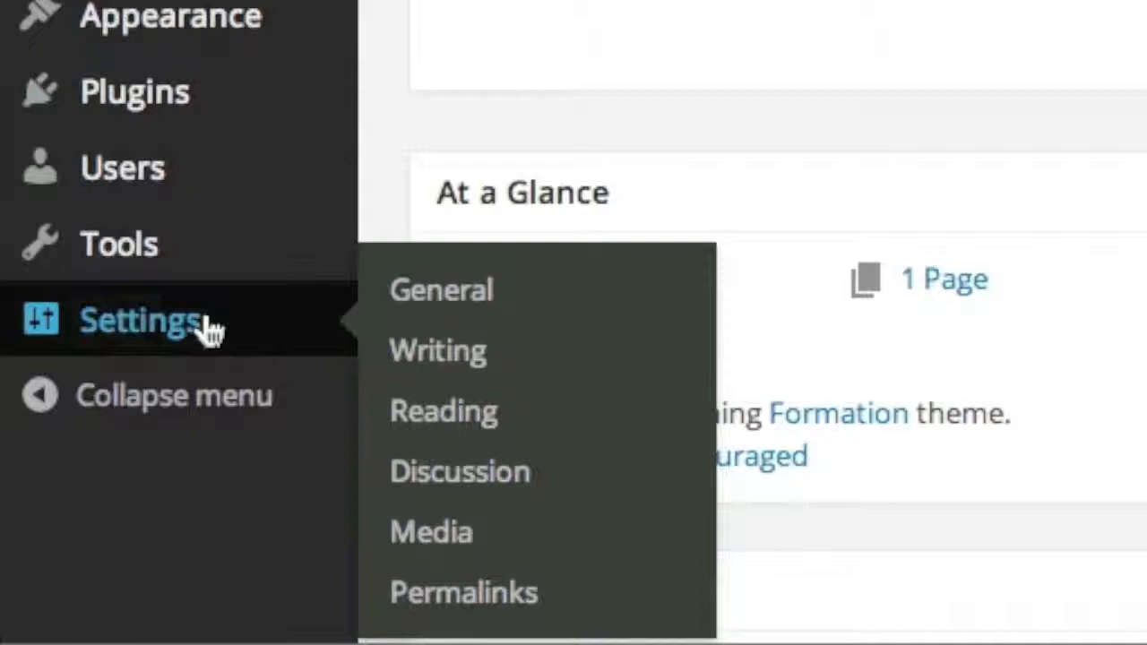
left_click(484, 352)
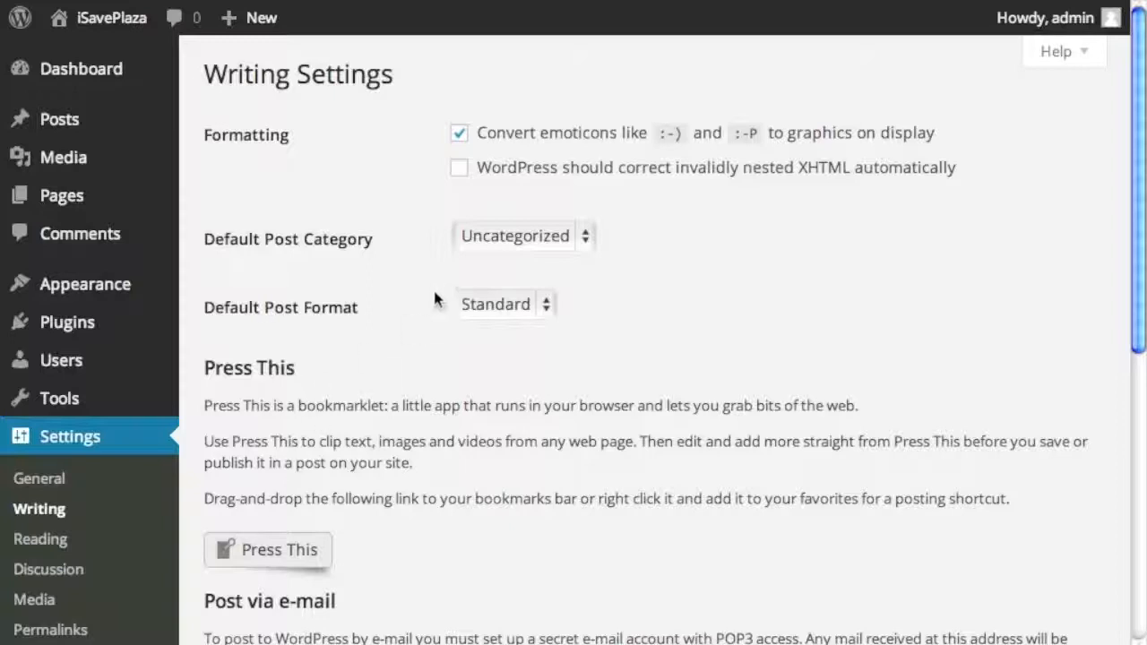
- Toggle Convert emoticons off and back on, leaving it enabled
left_click(459, 136)
left_click(459, 137)
scroll(389, 204, "down", 1)
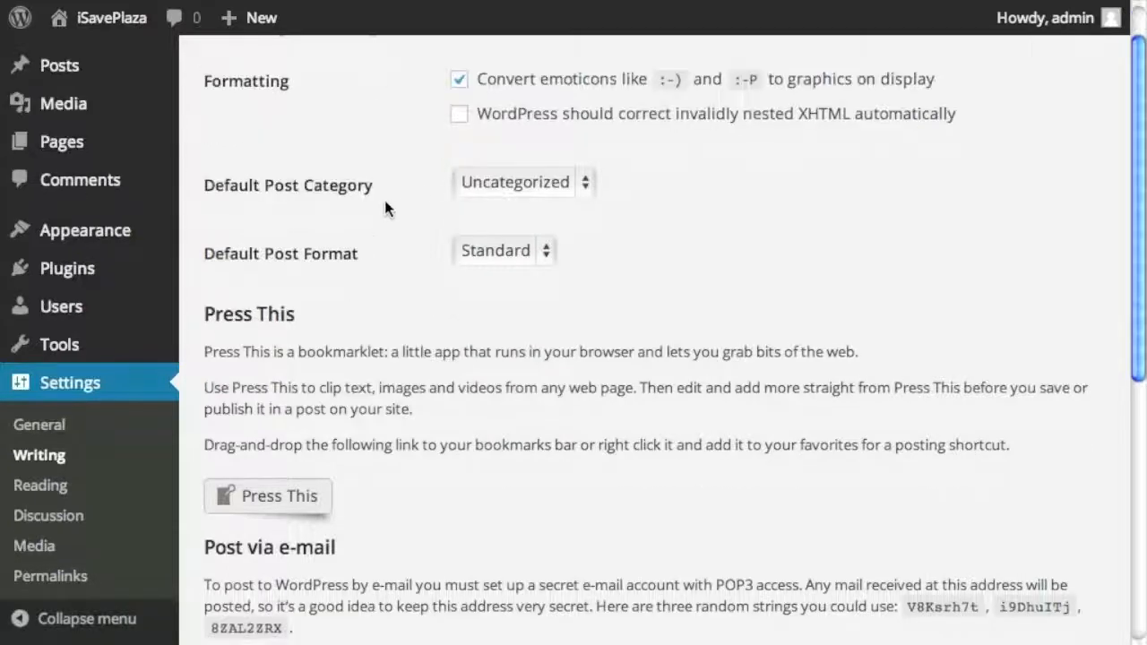
- Keep Uncategorized as default post category and Standard as default post format
left_click(508, 183)
left_click(522, 179)
scroll(376, 215, "down", 1)
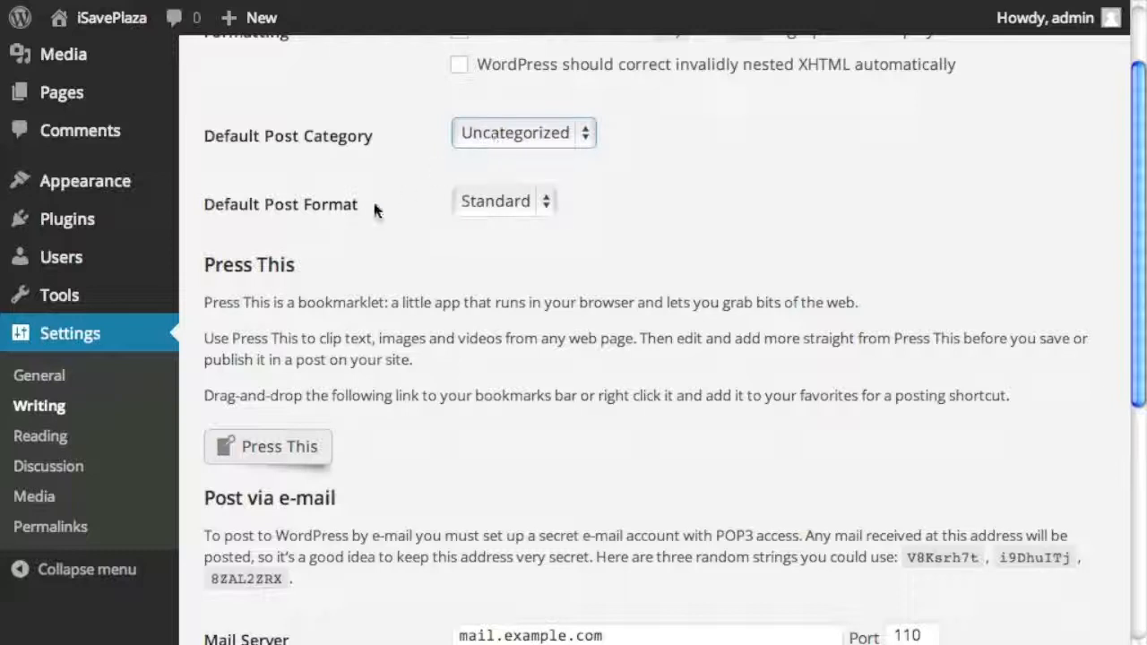
scroll(411, 208, "down", 1)
left_click(511, 159)
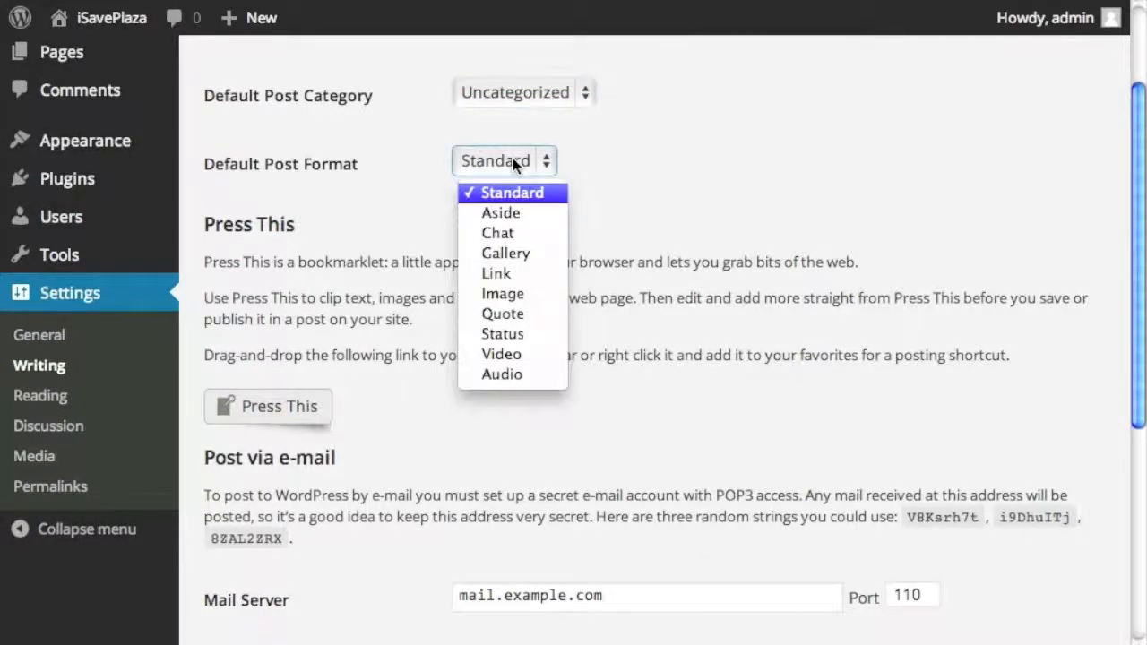
left_click(598, 190)
scroll(598, 217, "down", 7)
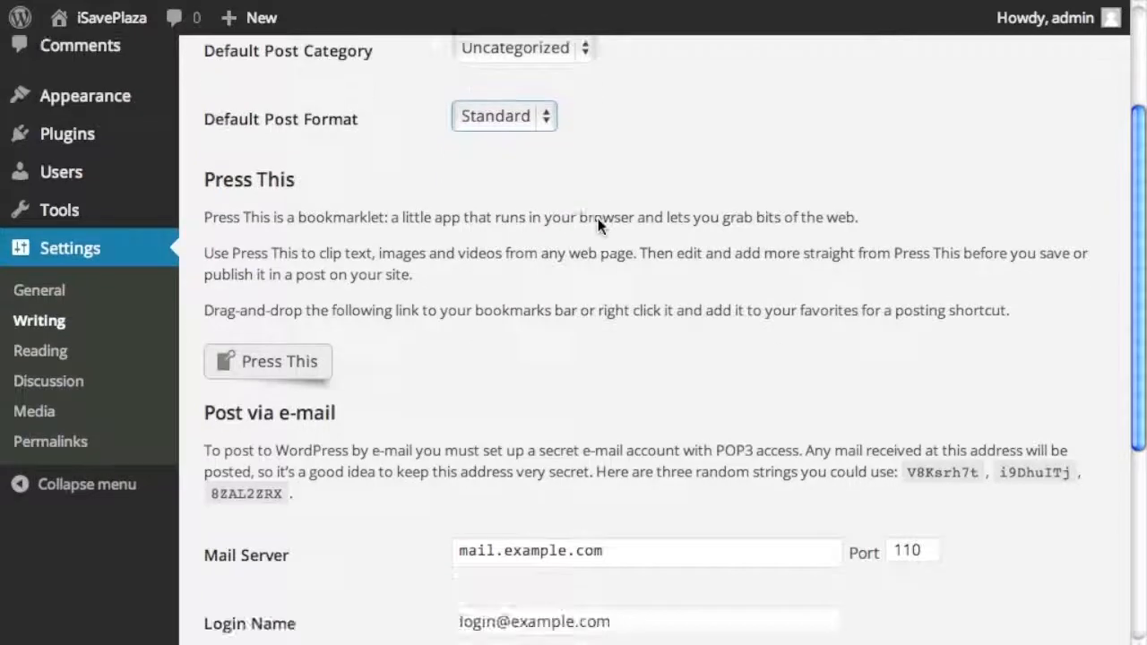
scroll(597, 218, "down", 2)
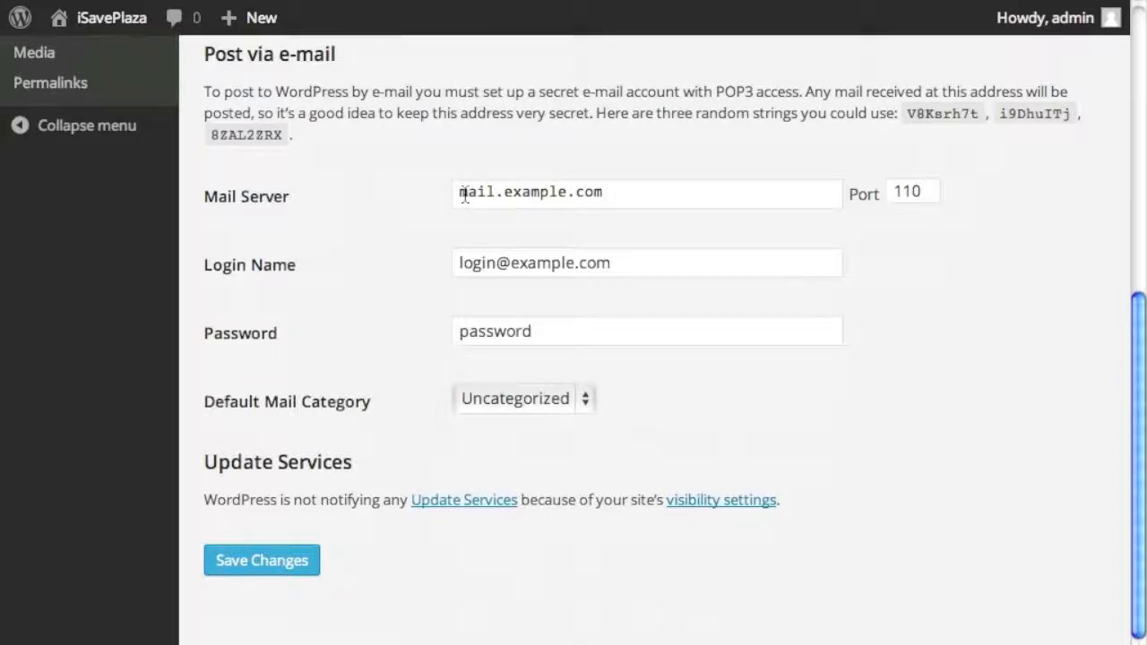
scroll(358, 304, "up", 2)
scroll(374, 297, "down", 2)
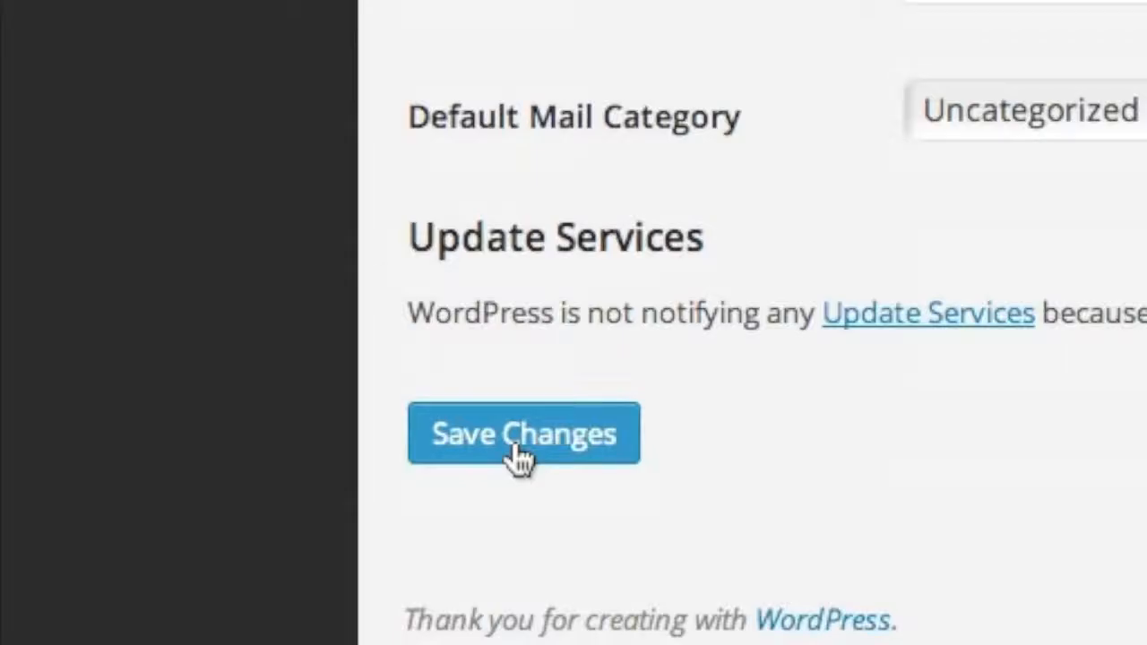
scroll(287, 538, "up", 5)
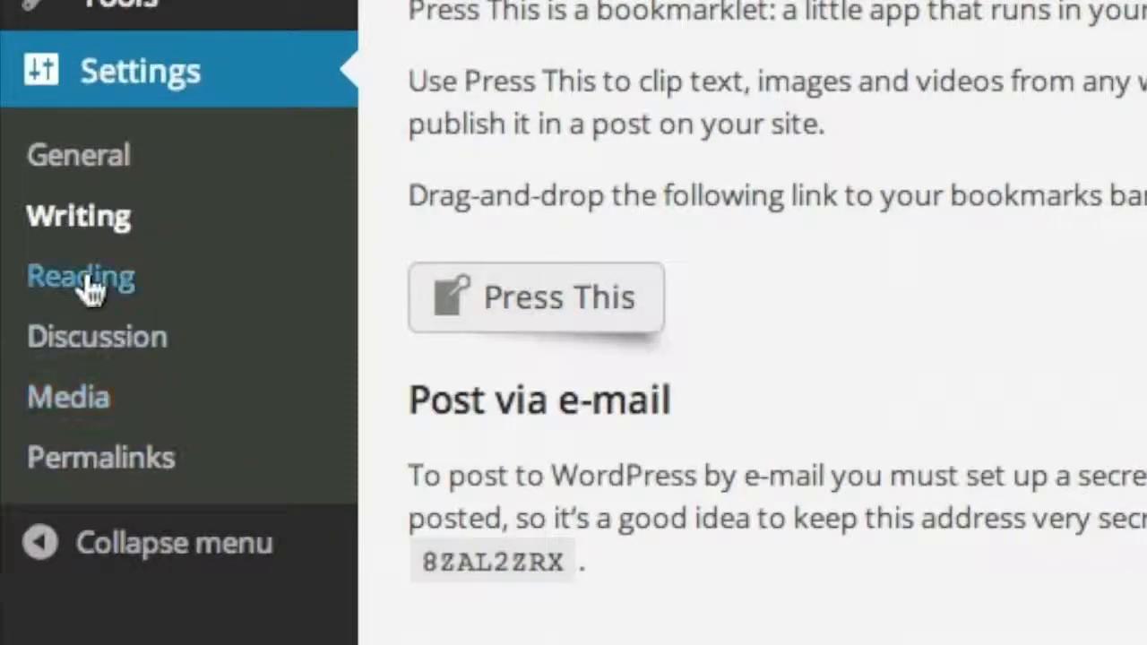
- In Reading Settings, try a static front page, then revert to latest posts
left_click(87, 280)
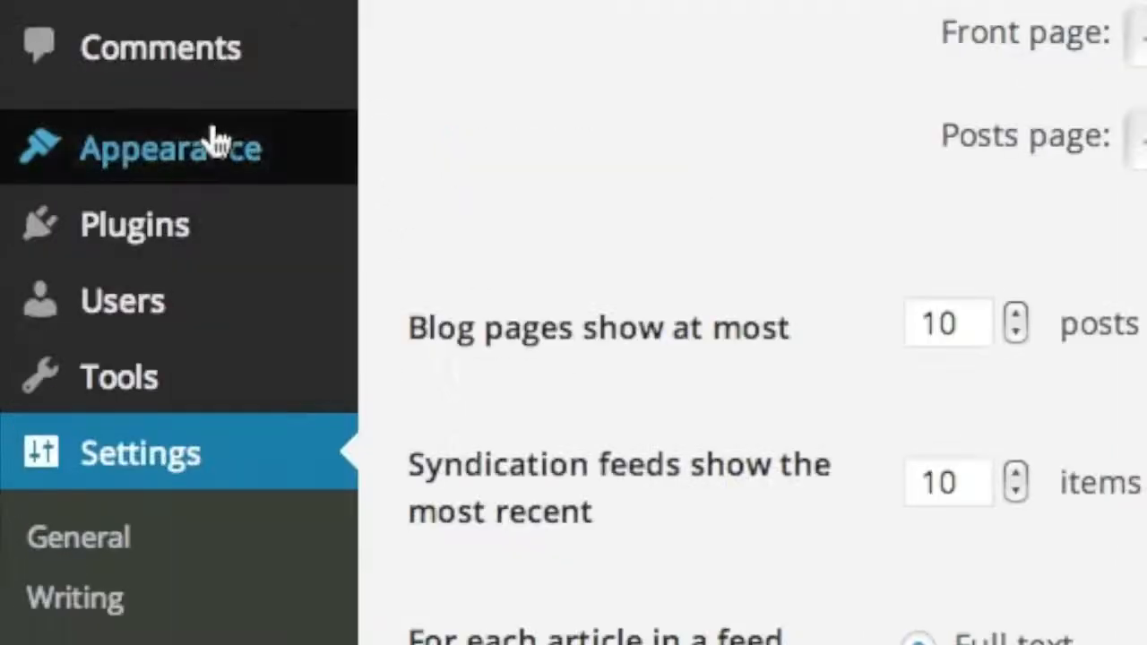
mouse_move(122, 280)
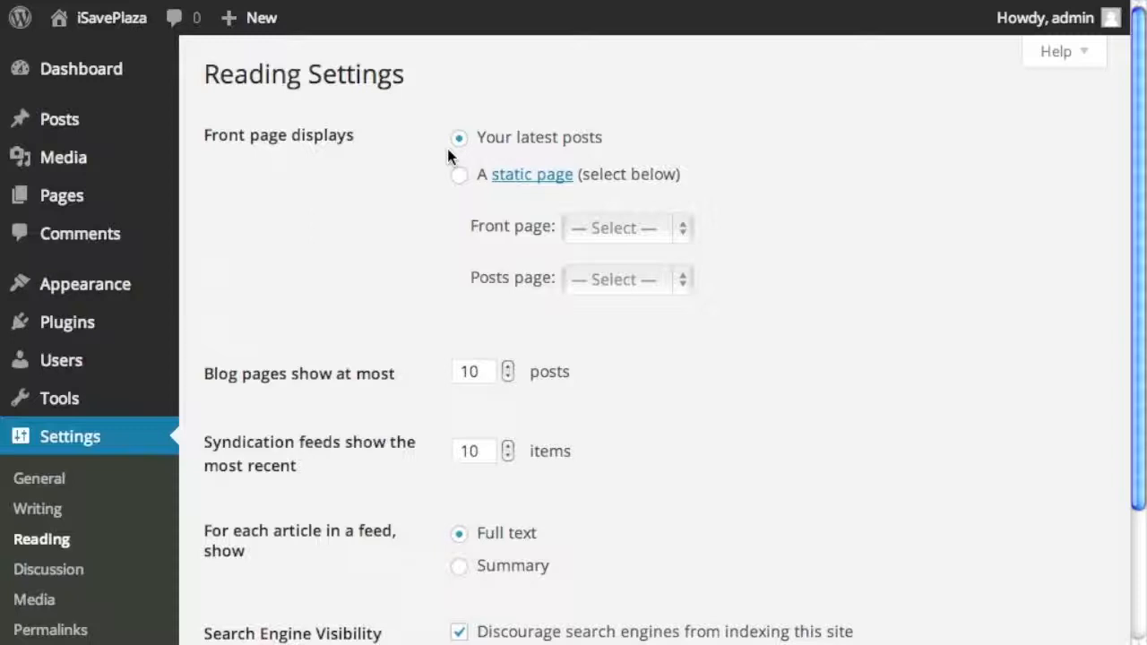
left_click(458, 175)
left_click(656, 238)
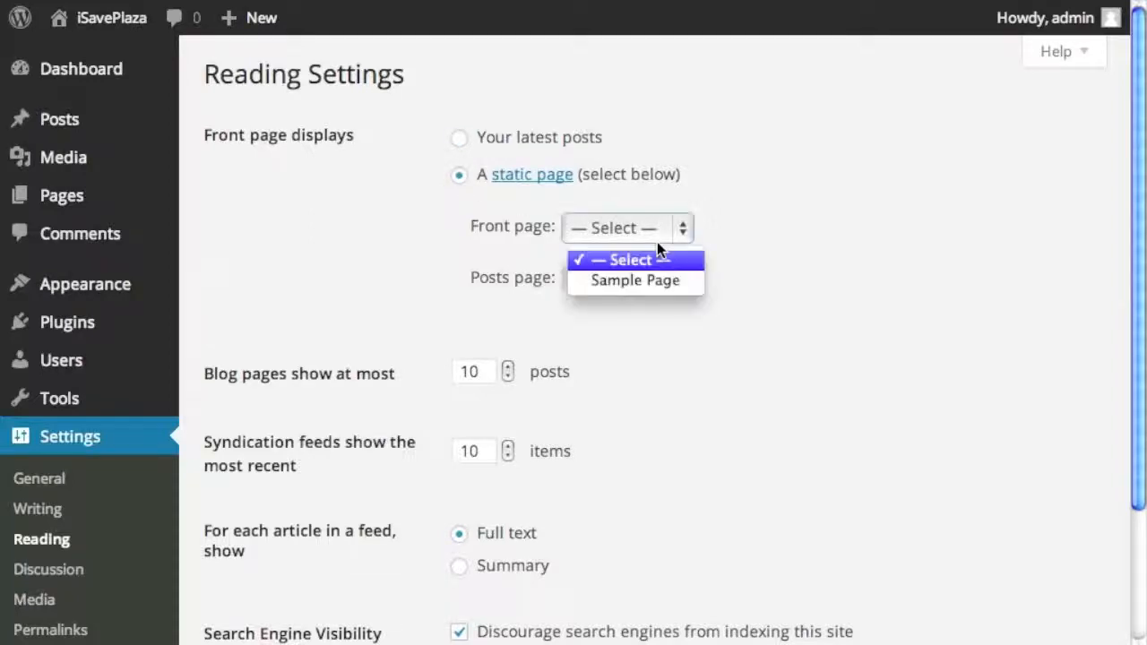
left_click(497, 248)
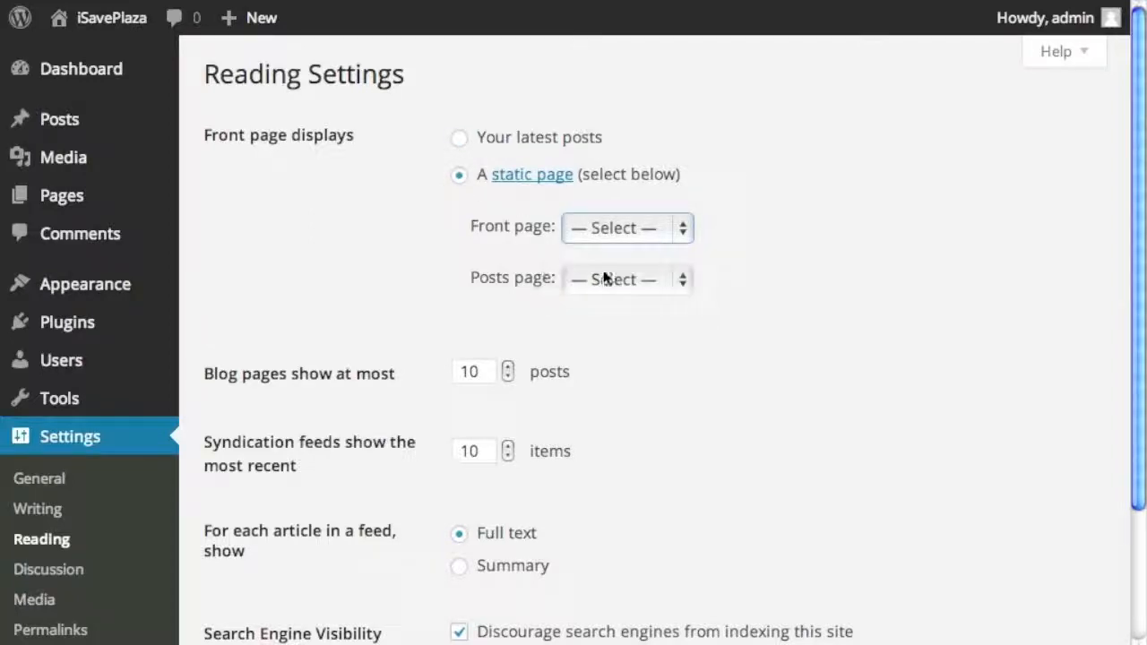
left_click(607, 279)
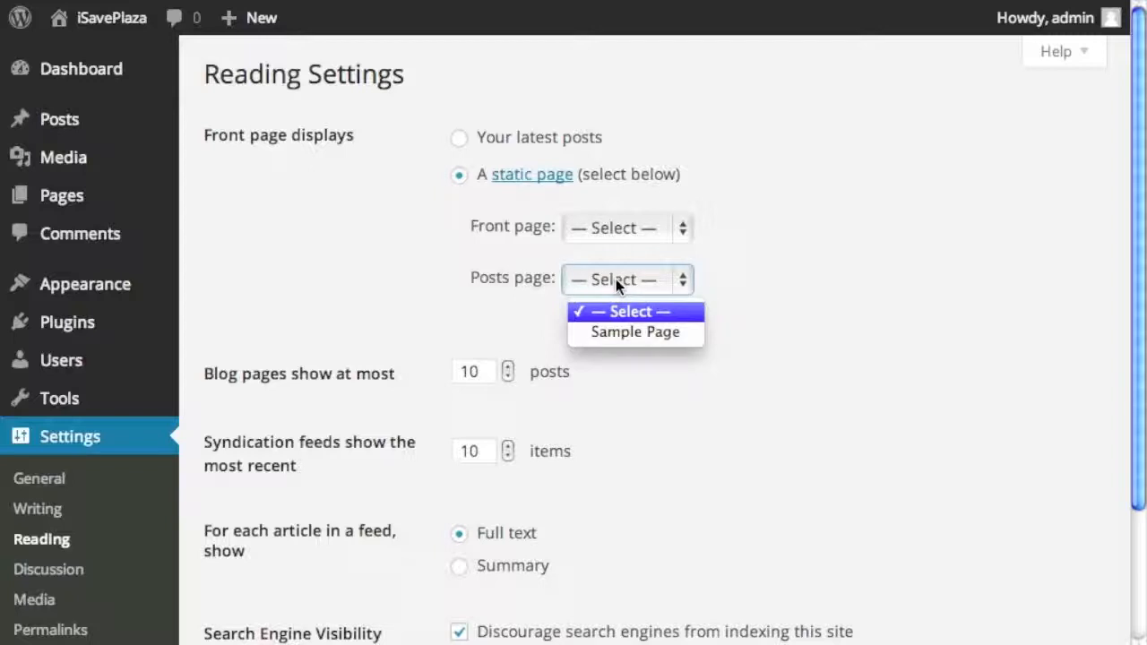
left_click(519, 253)
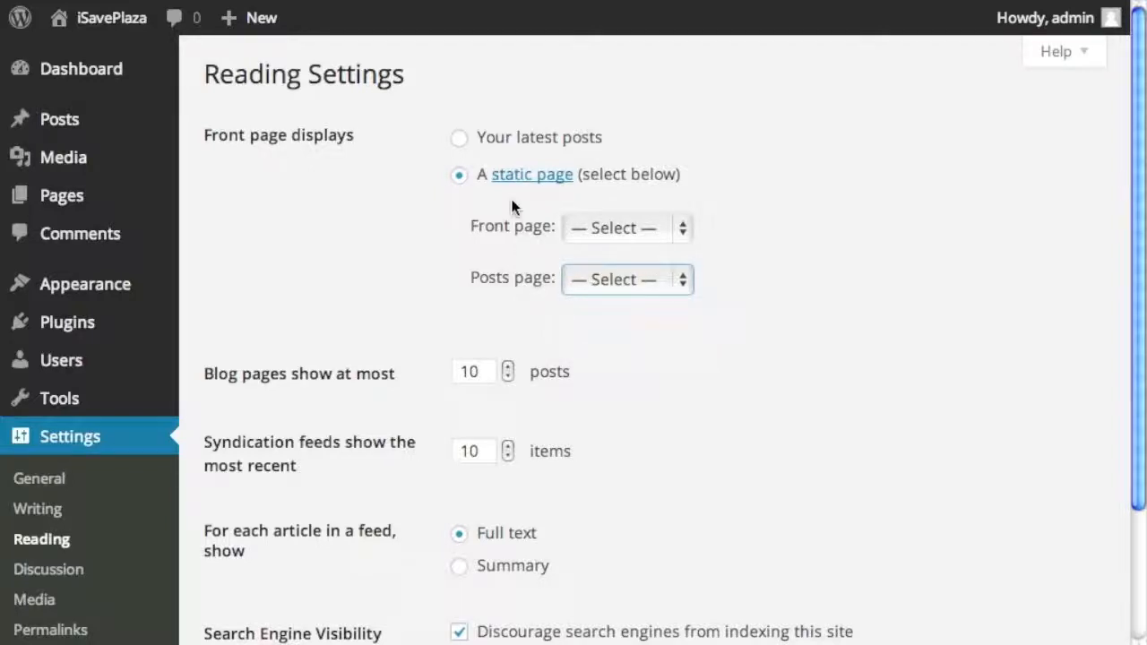
left_click(460, 142)
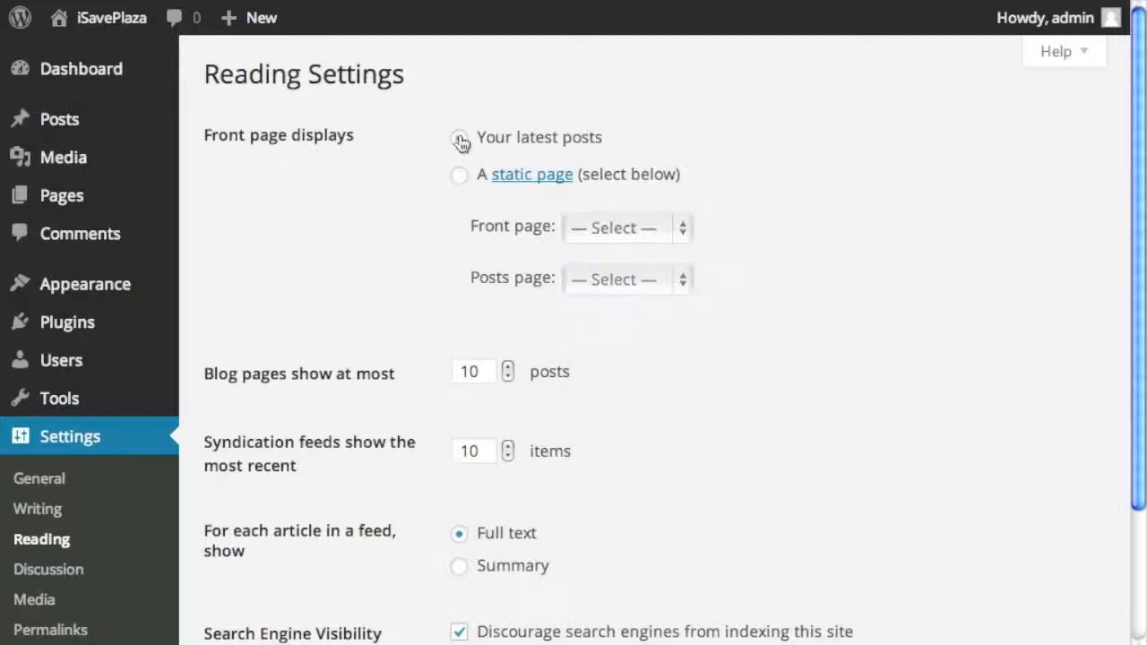
- Uncheck 'Discourage search engines from indexing this site' and save the Reading settings
scroll(397, 264, "down", 4)
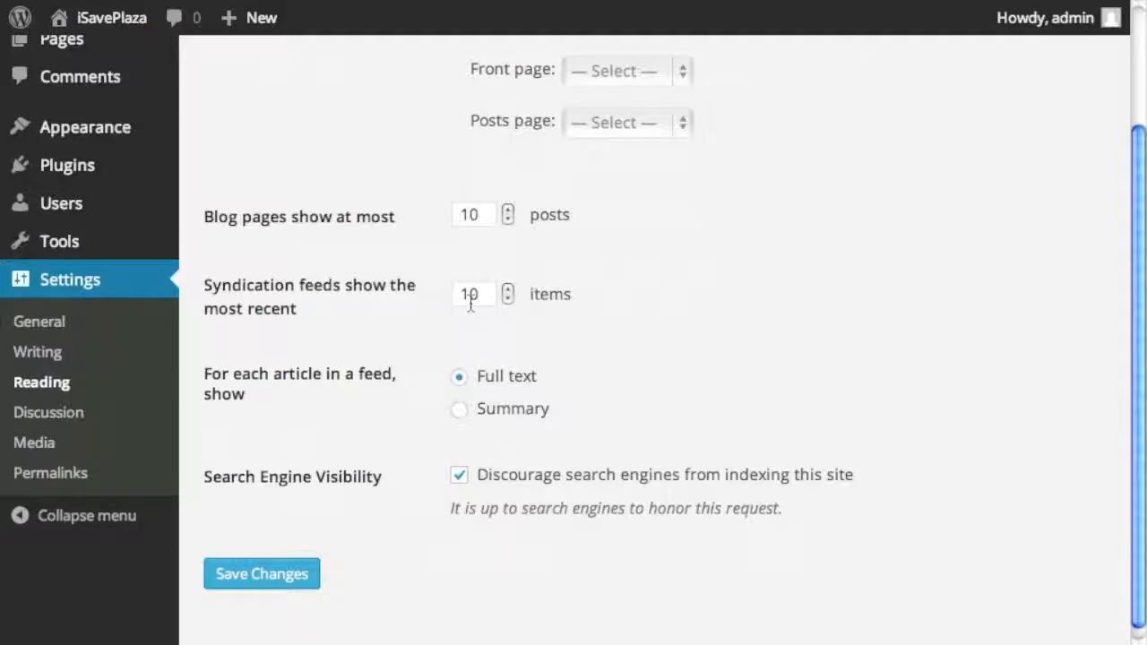
scroll(425, 381, "down", 1)
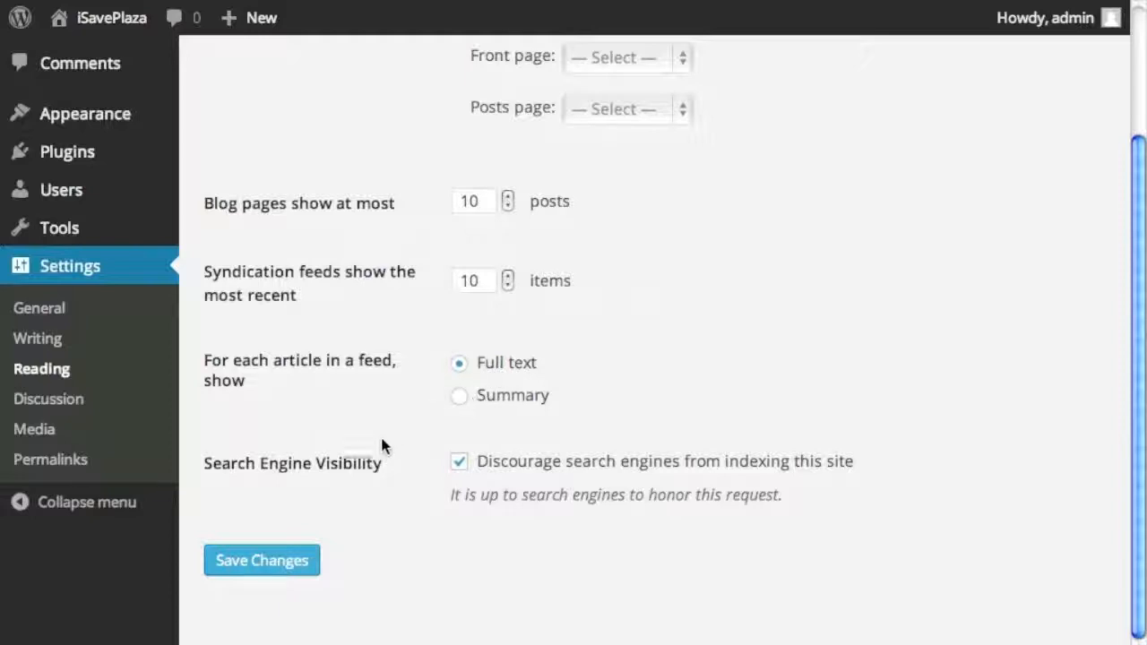
left_click(458, 460)
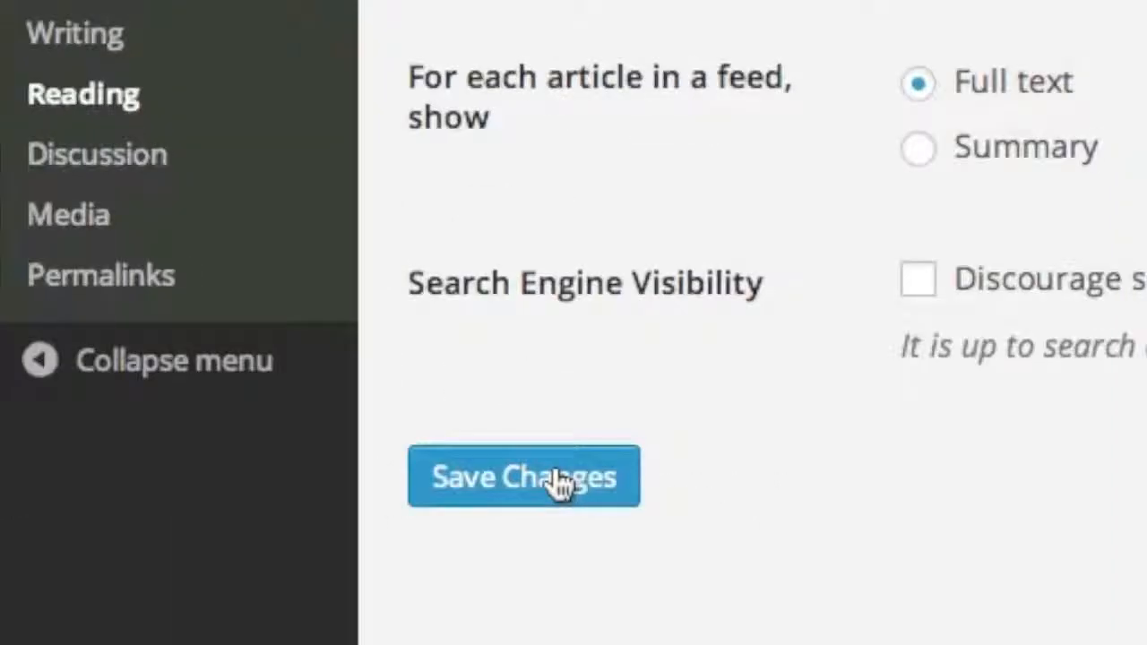
left_click(555, 480)
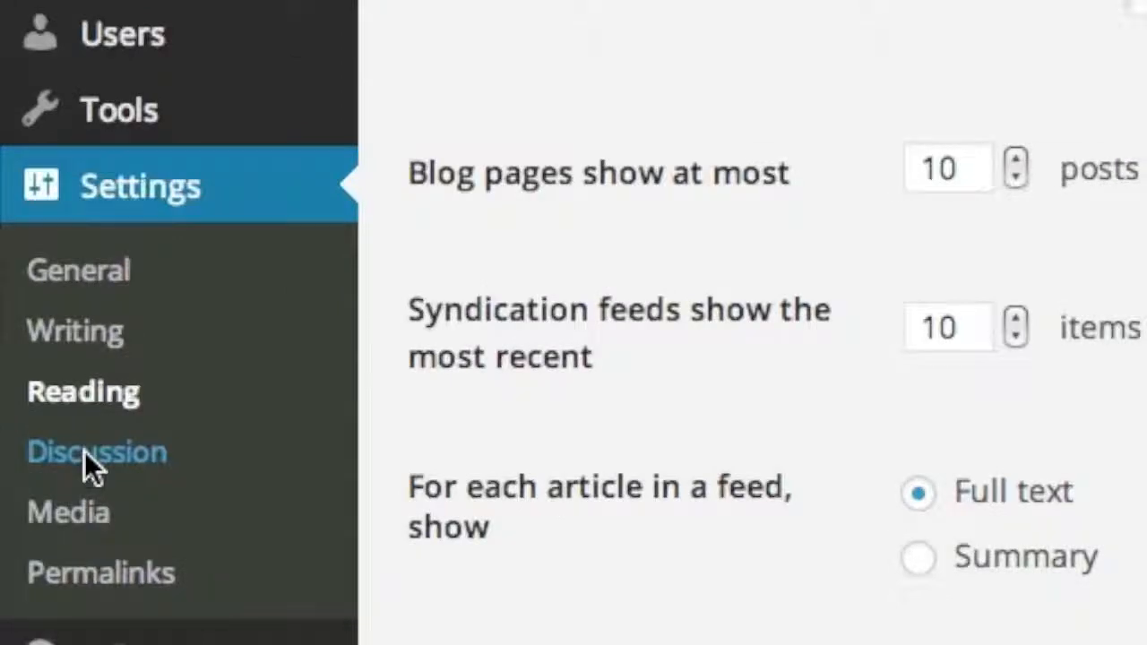
- Save the Discussion Settings unchanged, then go to Media Settings
left_click(84, 451)
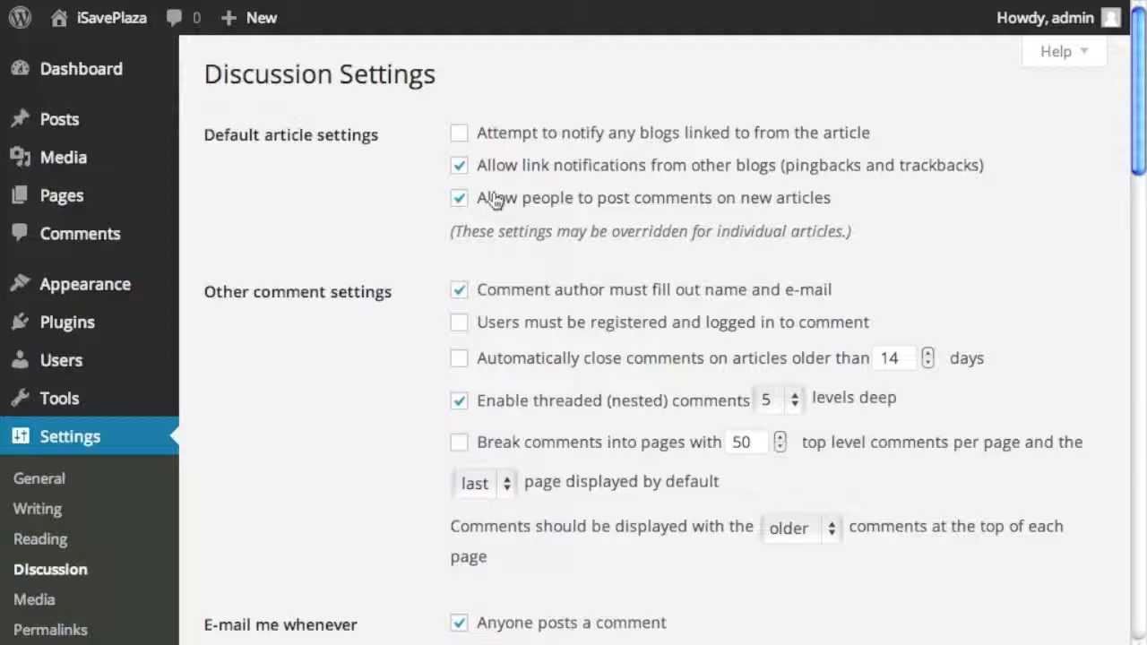
scroll(520, 215, "down", 2)
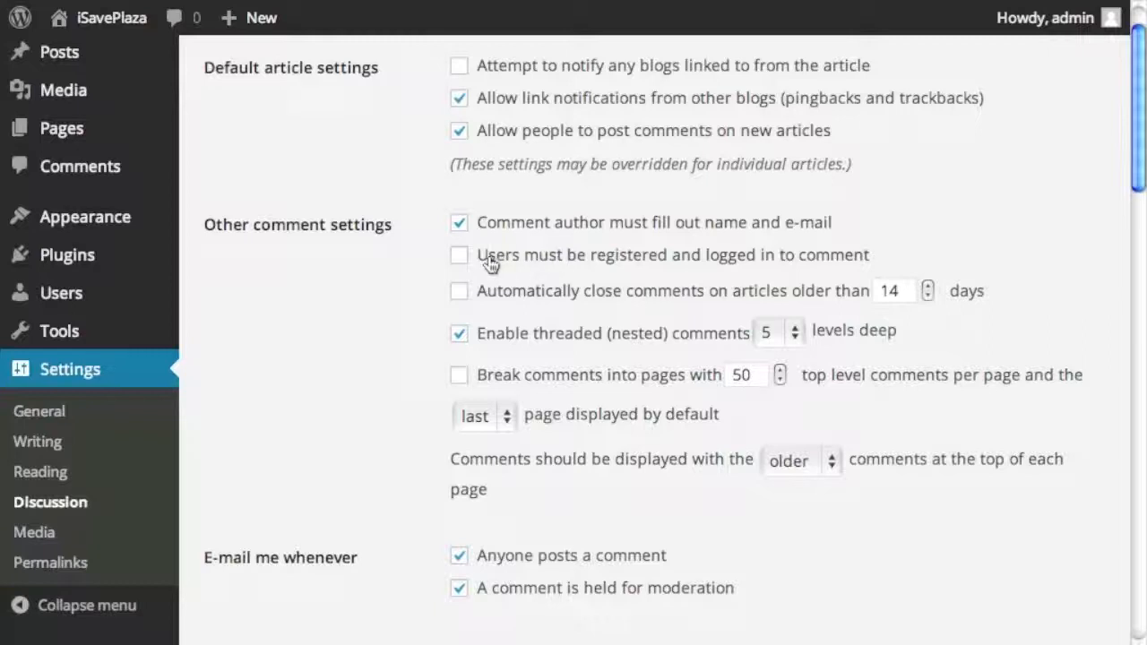
scroll(500, 259, "down", 5)
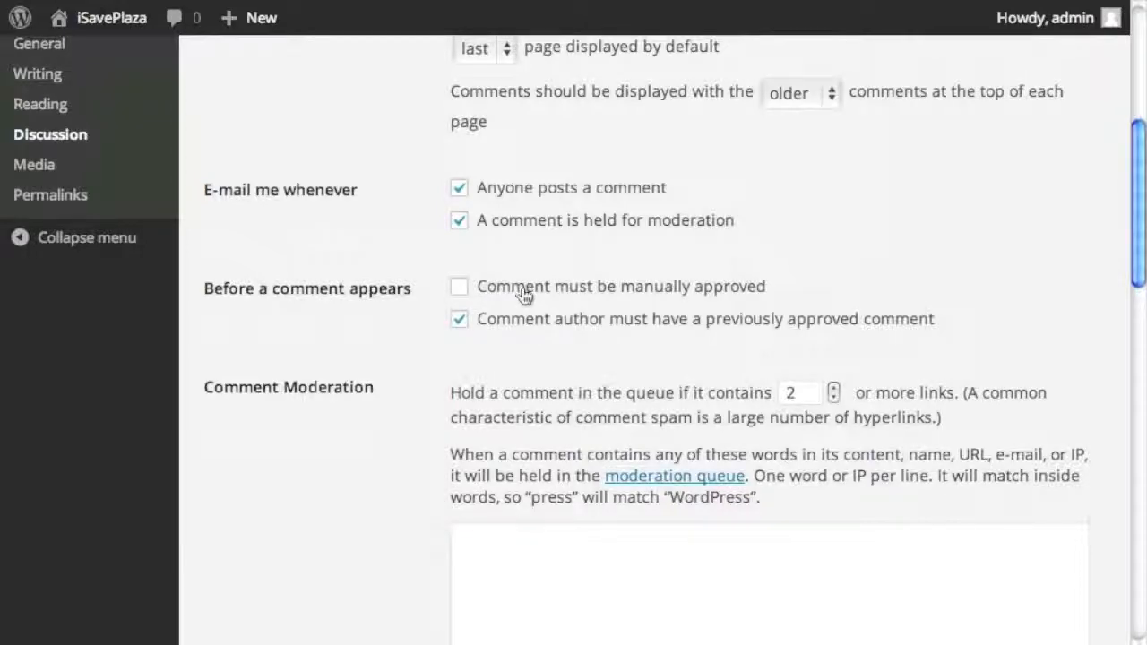
scroll(524, 296, "down", 5)
scroll(525, 295, "down", 10)
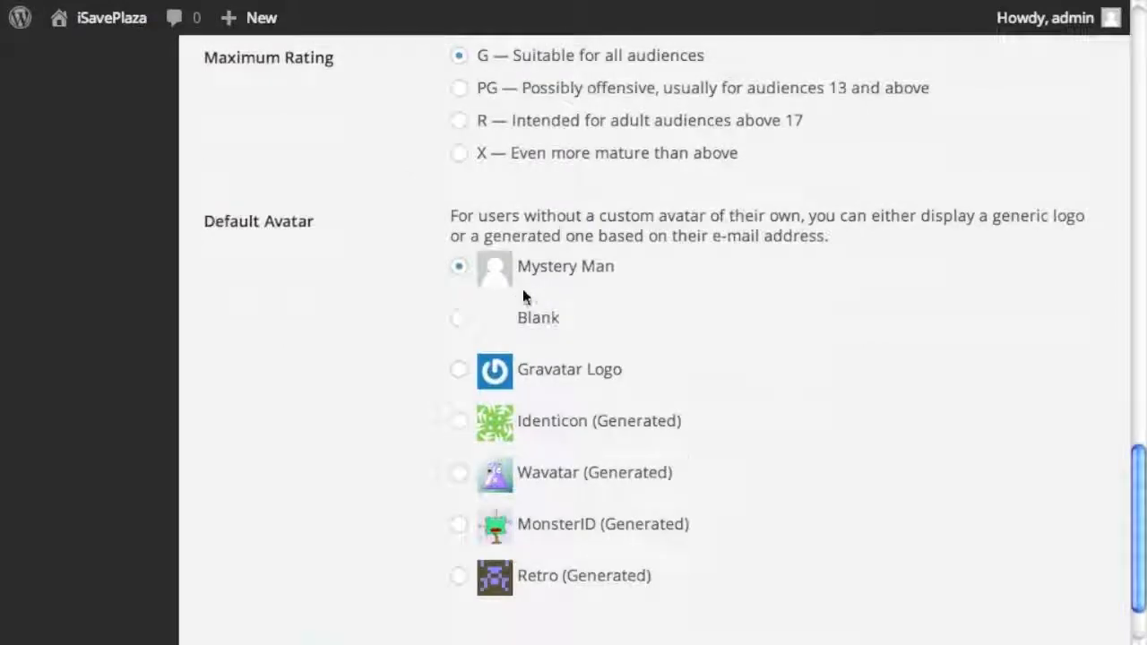
scroll(524, 296, "down", 2)
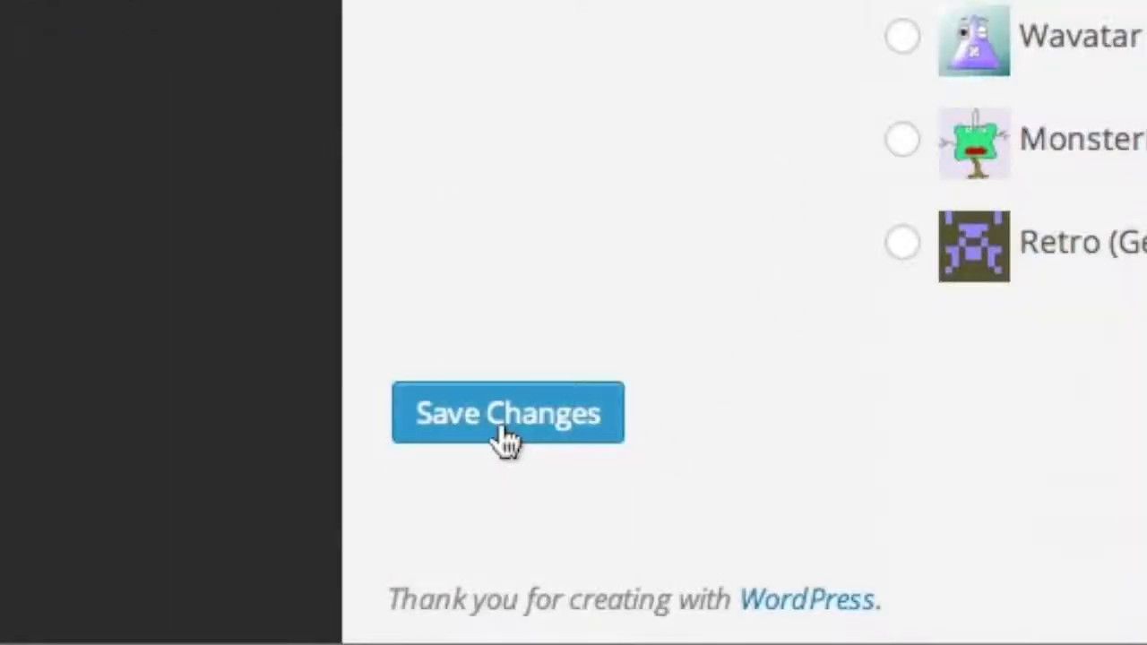
left_click(507, 438)
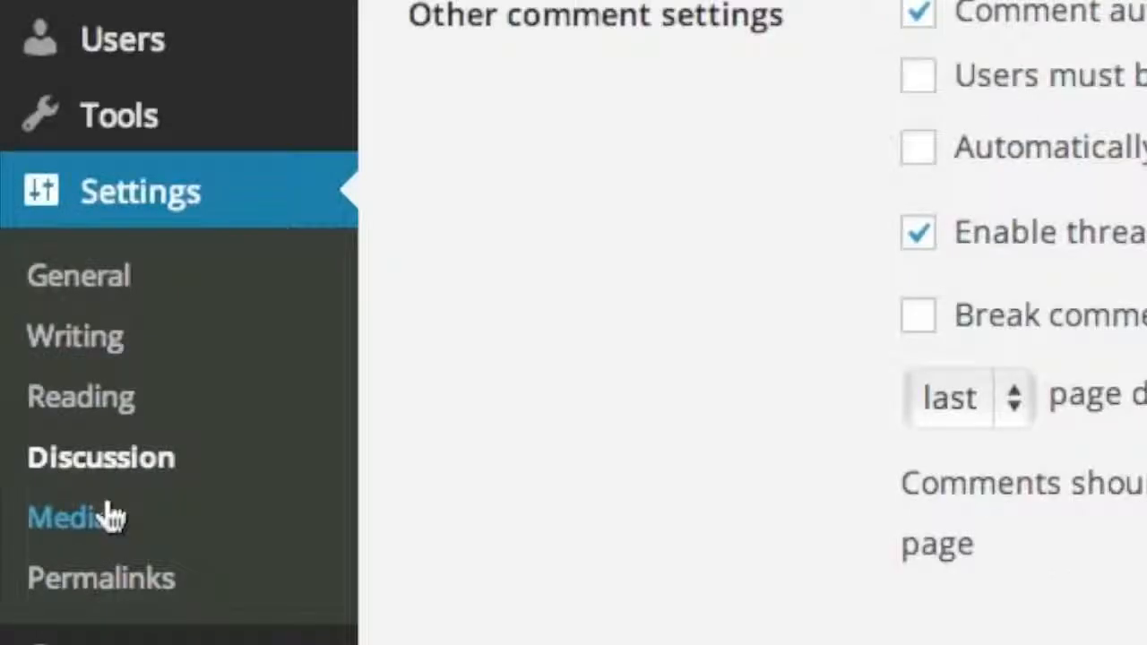
left_click(54, 601)
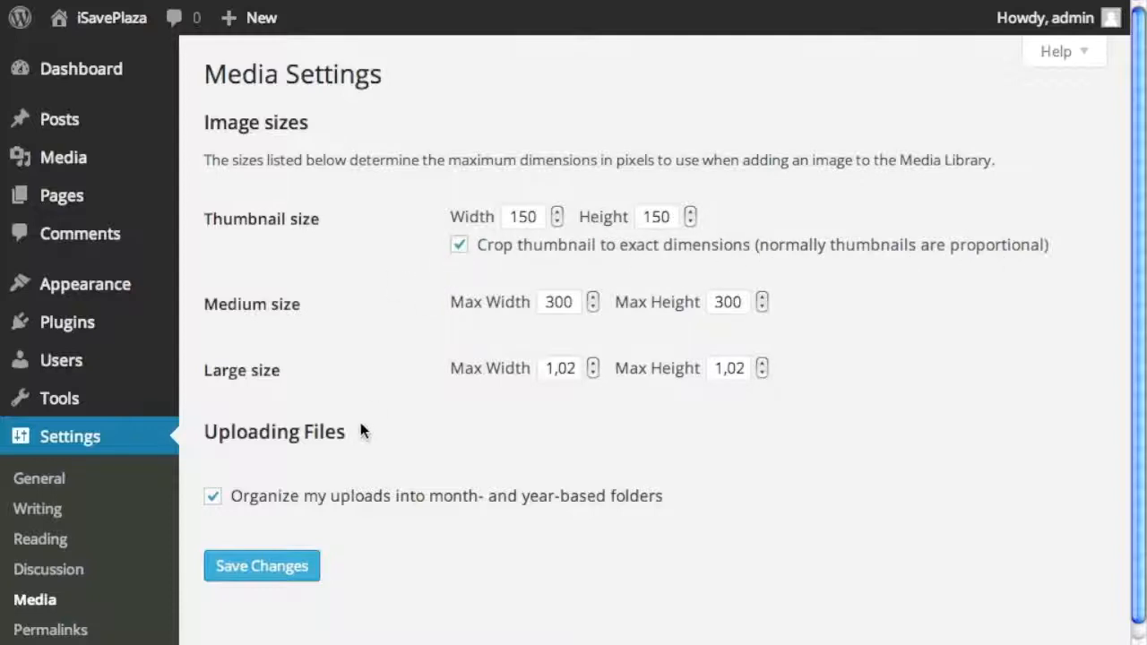
- Leave Media Settings image sizes as they are and go to Permalink Settings
scroll(388, 426, "down", 1)
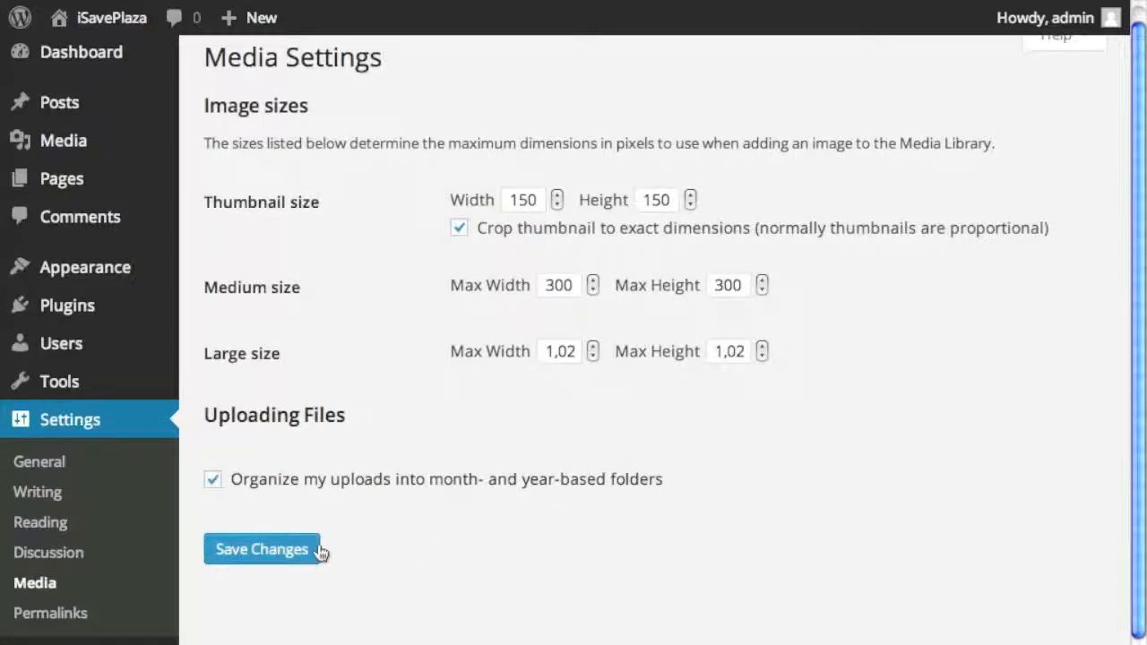
left_click(76, 612)
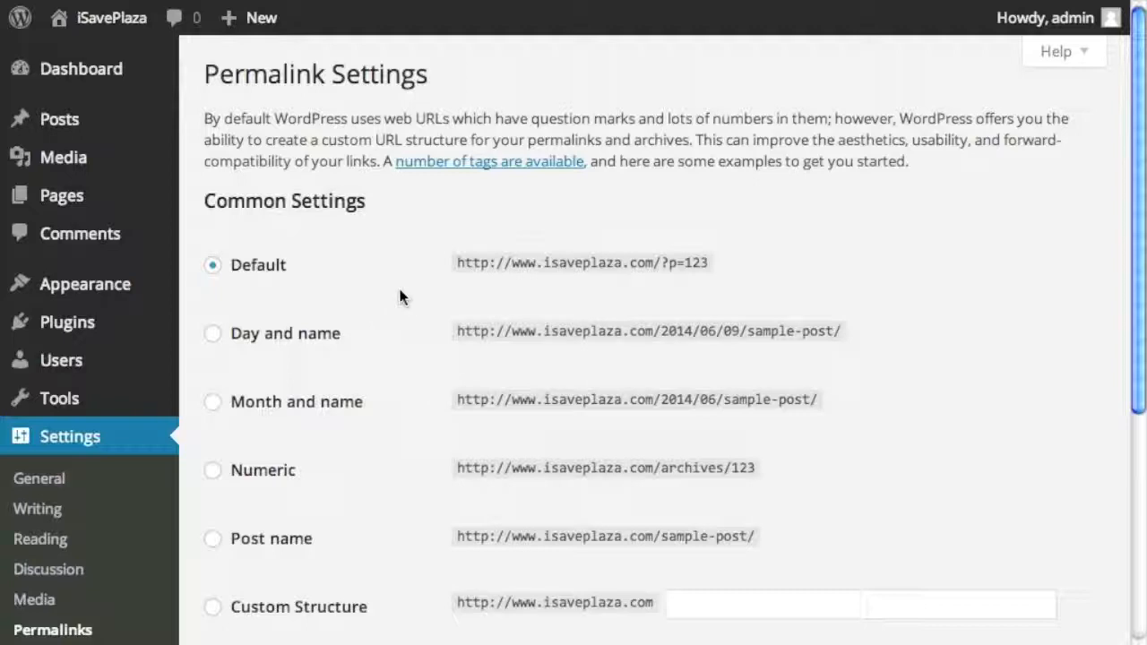
- Select the 'Day and name' permalink structure
scroll(402, 304, "down", 2)
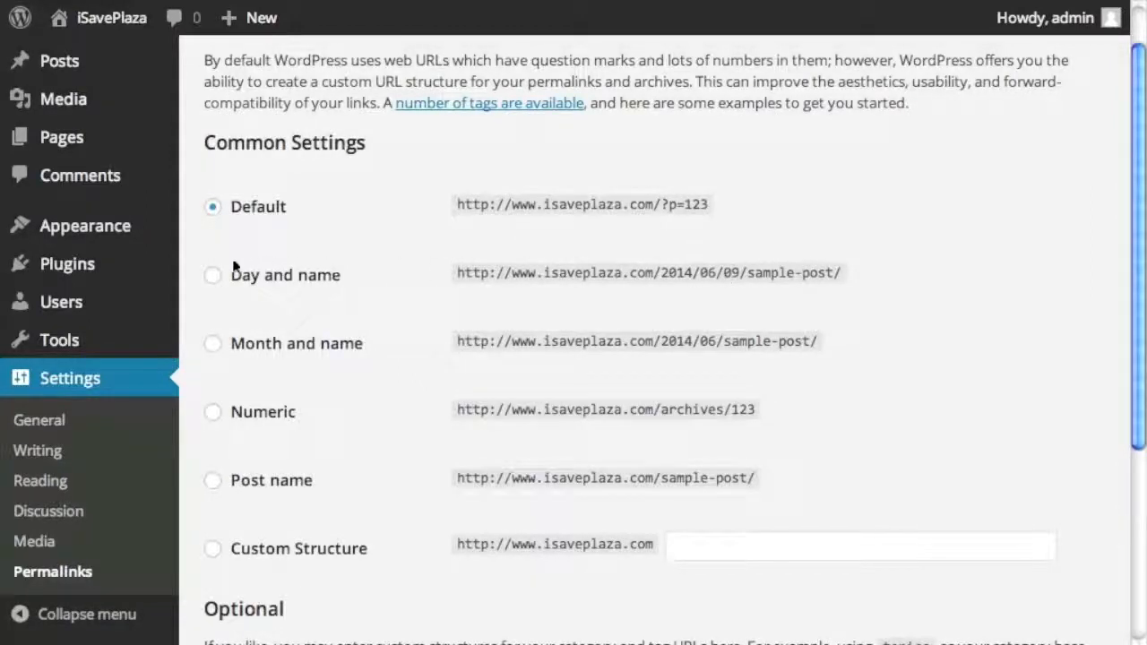
left_click(210, 275)
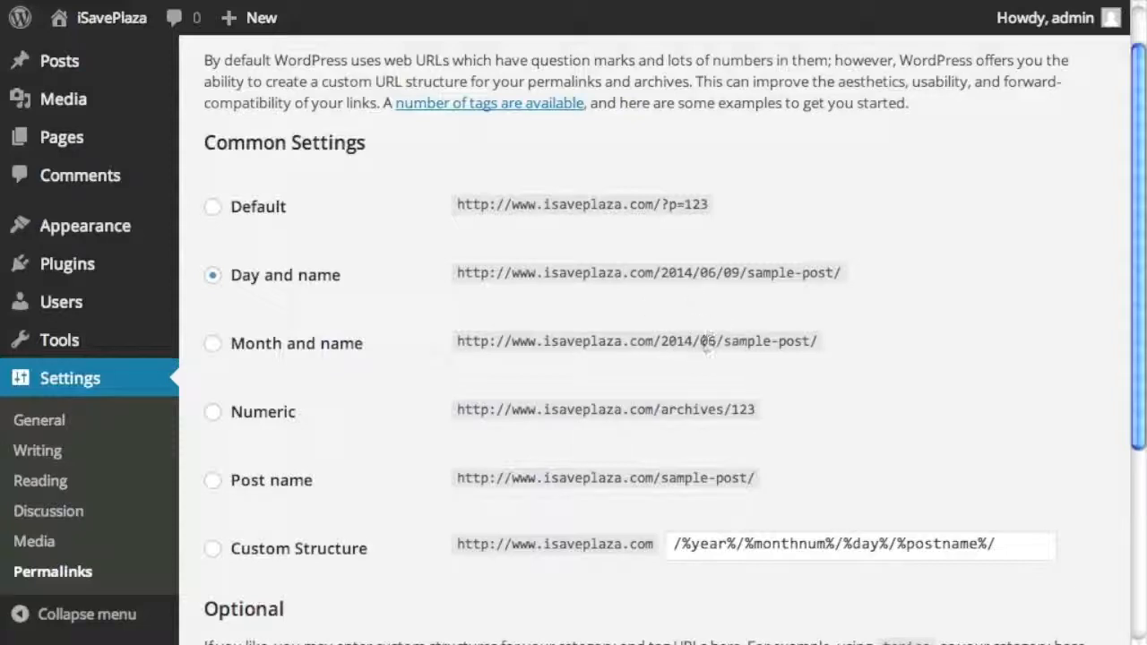
scroll(414, 357, "down", 5)
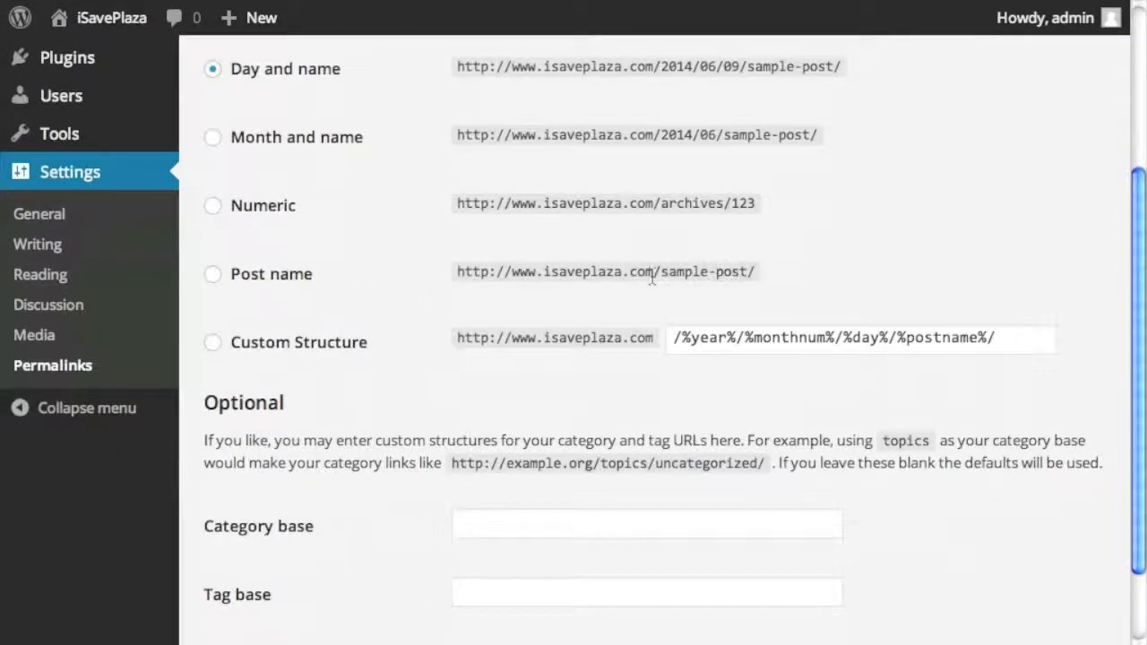
- Check the April Fashion Week post's current URL on the live site
left_click(134, 0)
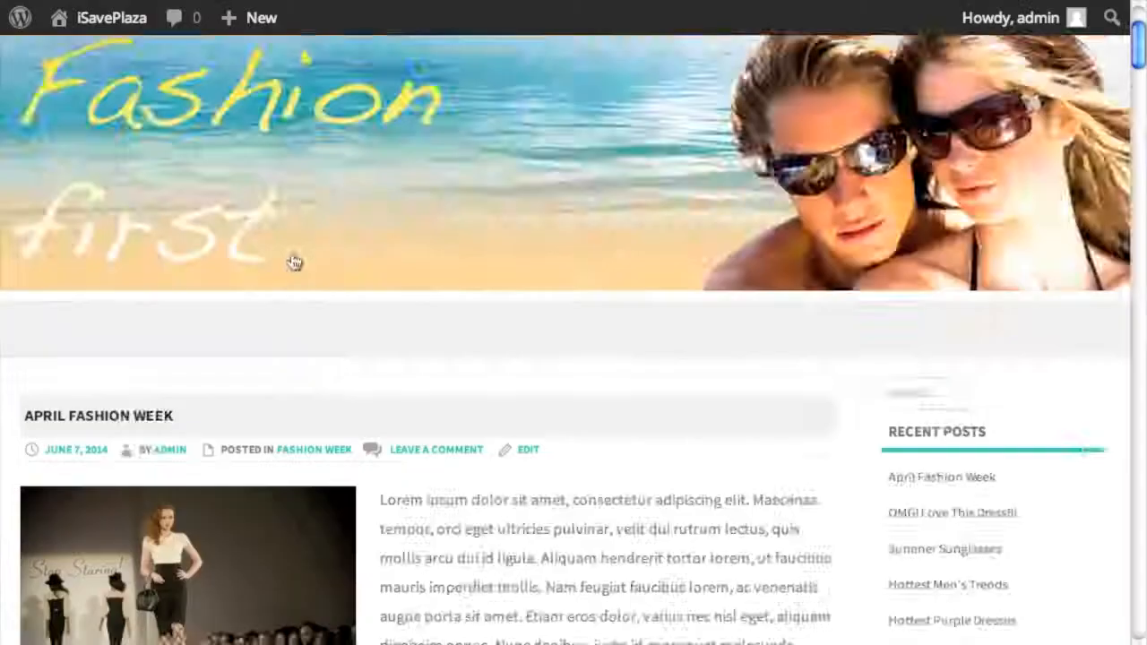
scroll(269, 263, "down", 3)
left_click(109, 167)
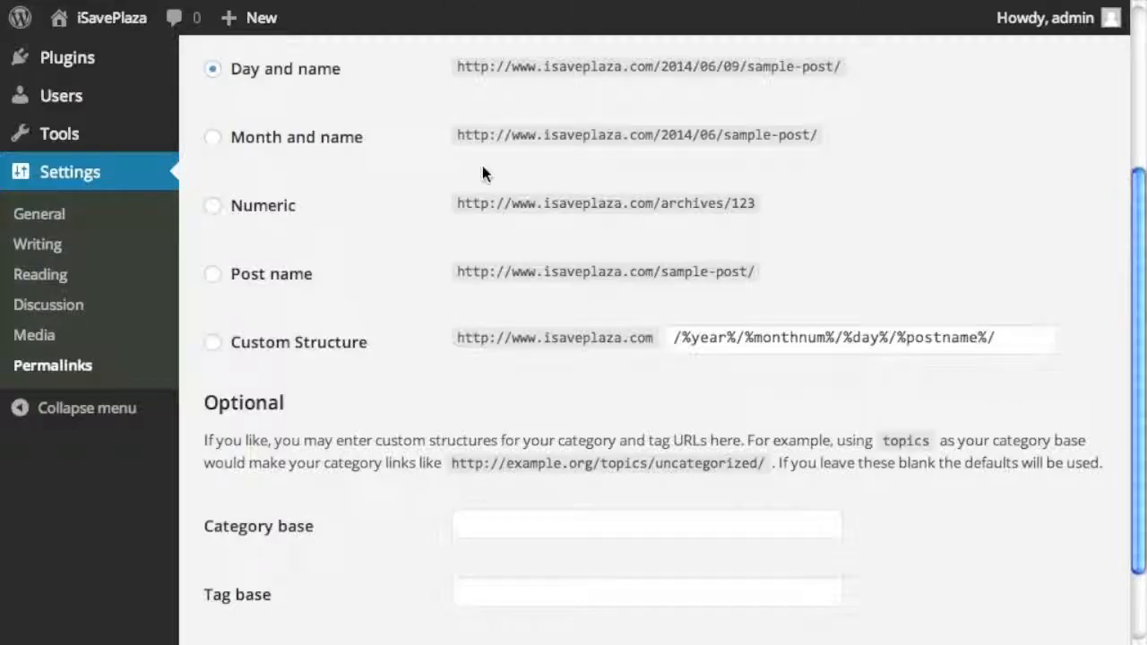
scroll(484, 179, "down", 1)
scroll(512, 212, "down", 1)
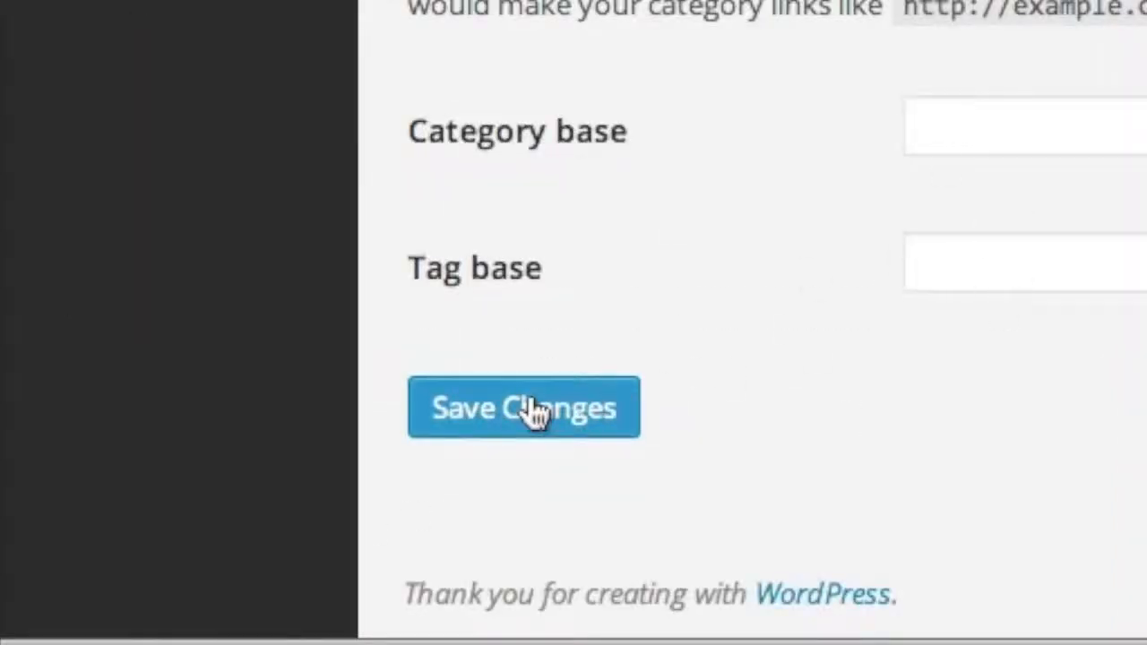
- Save the Day and name permalink structure
left_click(530, 395)
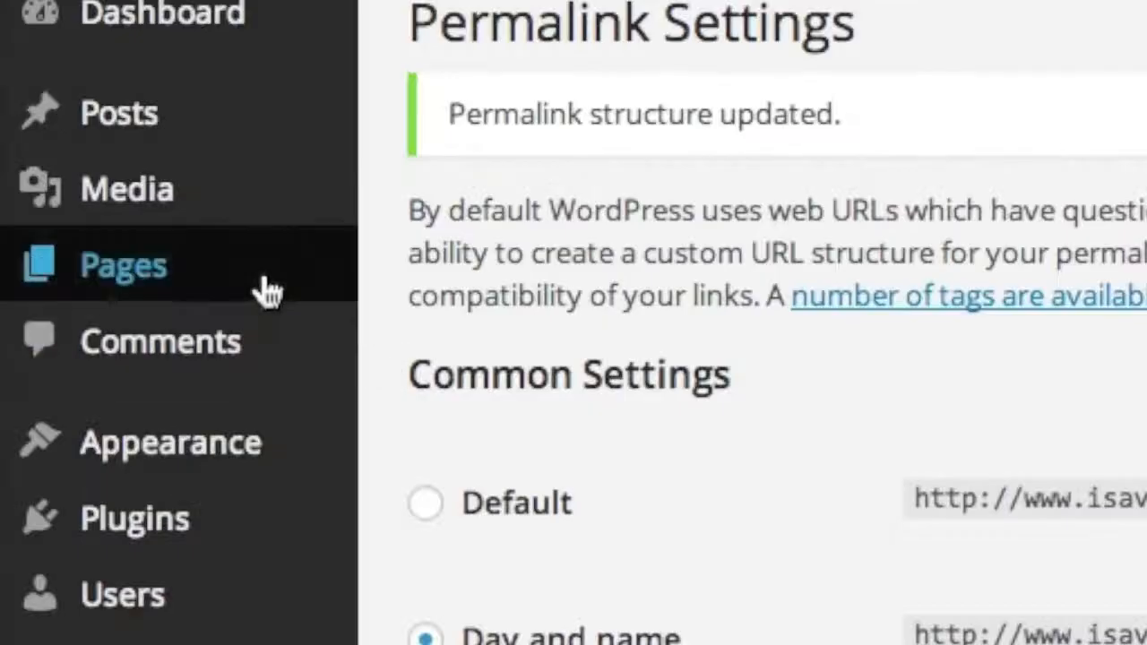
mouse_move(133, 208)
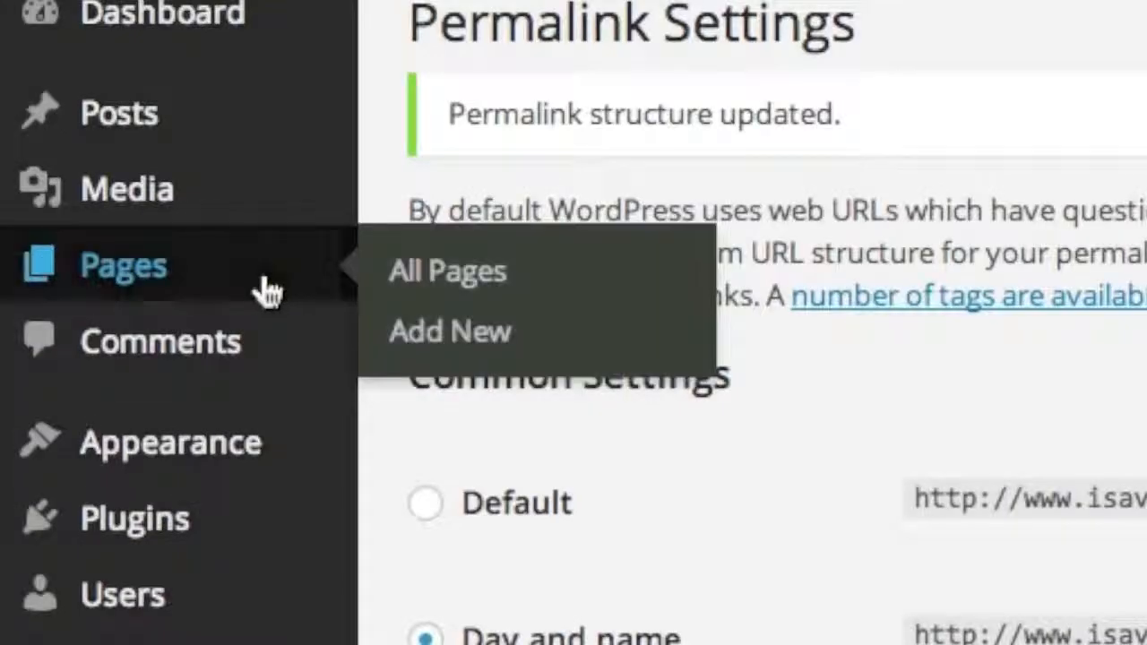
- Create a new page titled 'About Us' and put its body editor in Visual mode
left_click(445, 333)
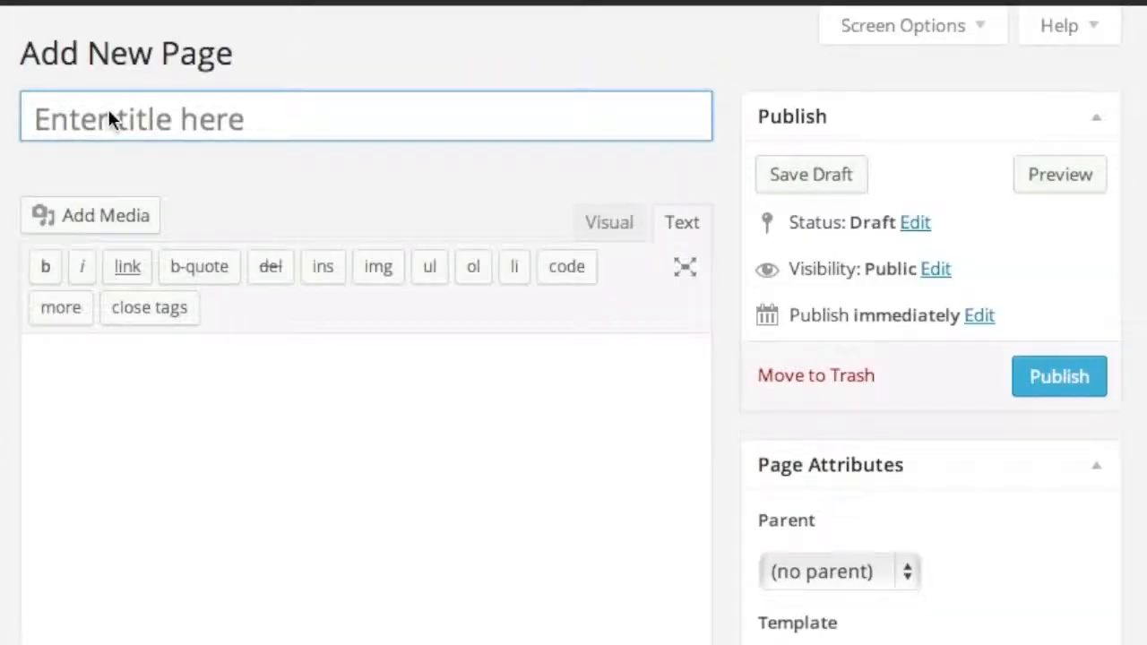
type("About ")
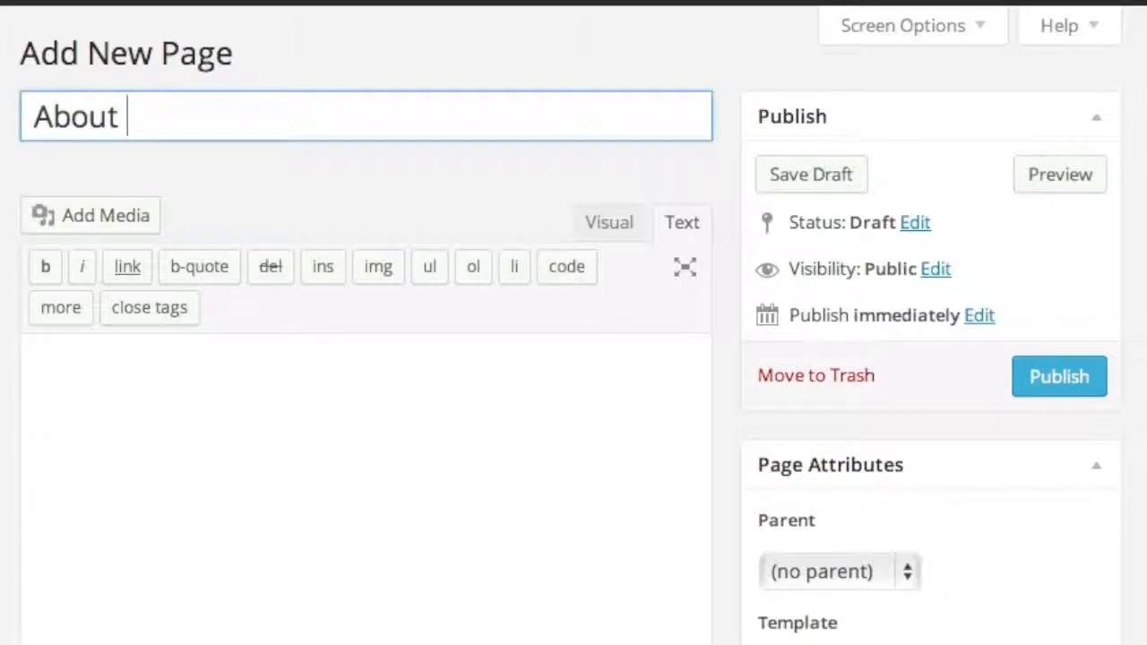
type("Us")
left_click(235, 195)
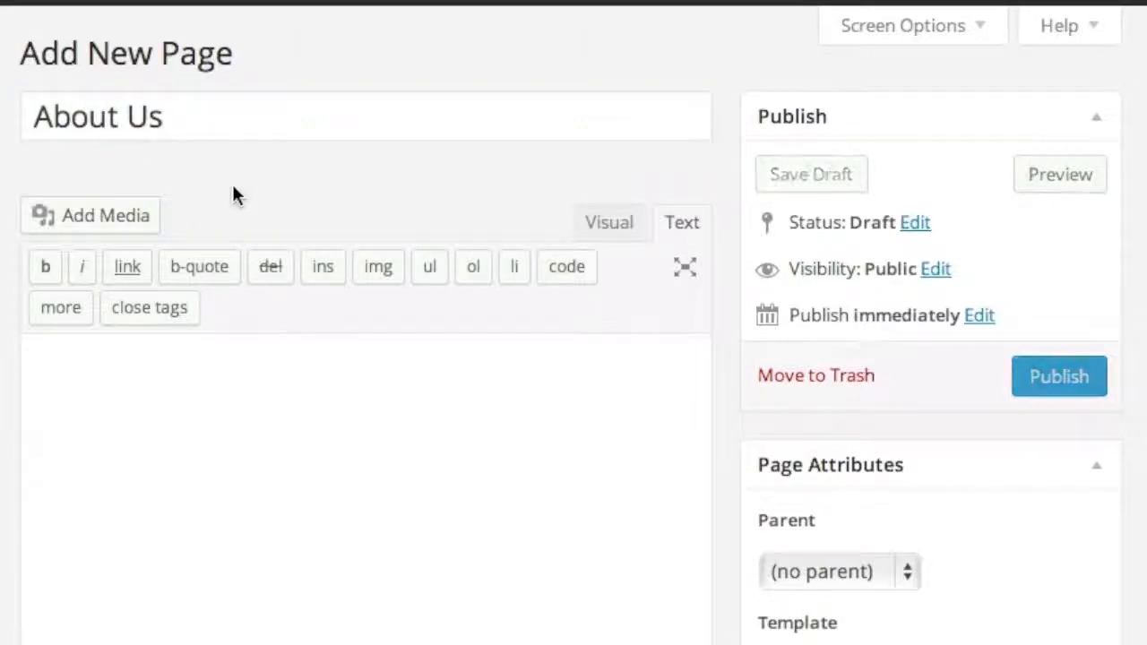
scroll(323, 243, "down", 5)
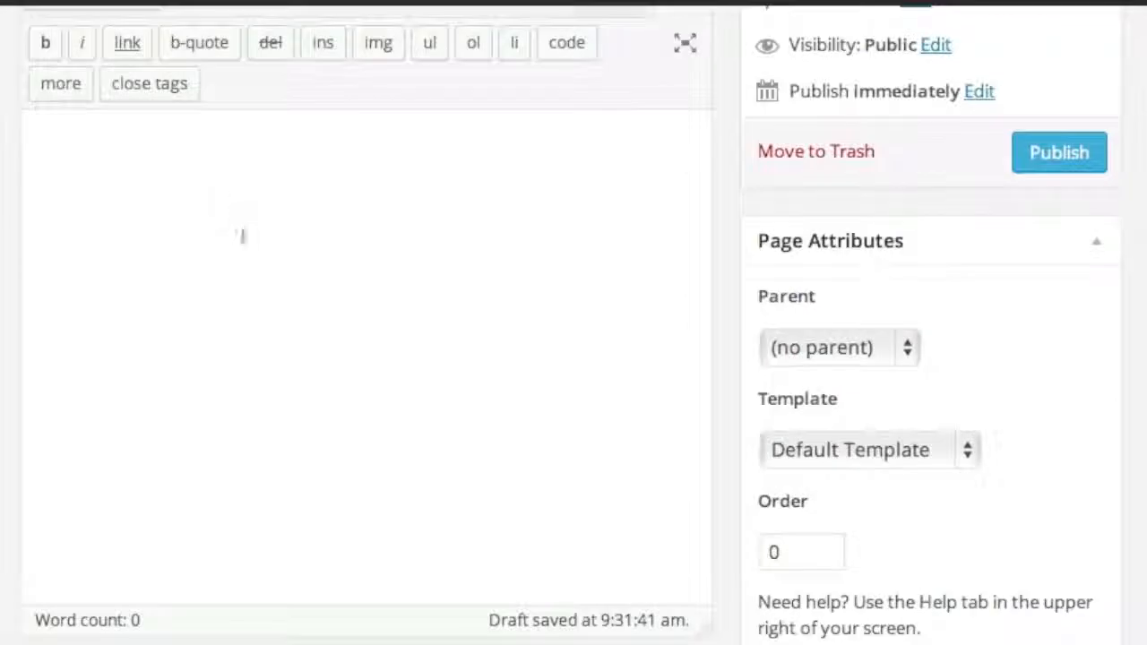
scroll(242, 235, "up", 2)
scroll(190, 296, "up", 2)
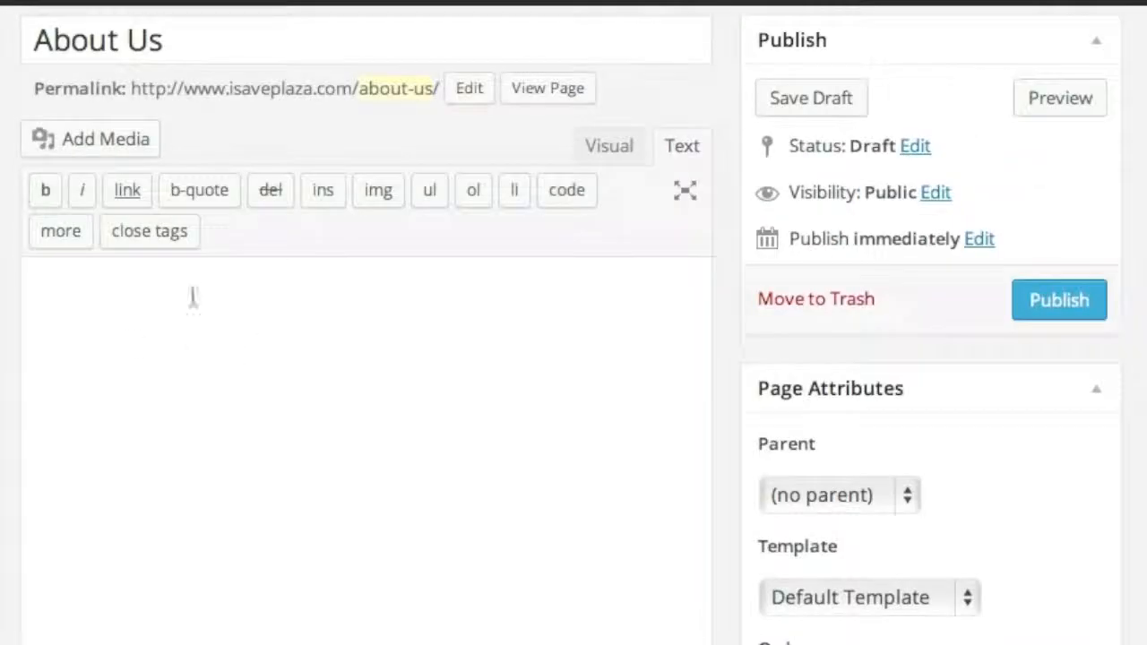
left_click(622, 151)
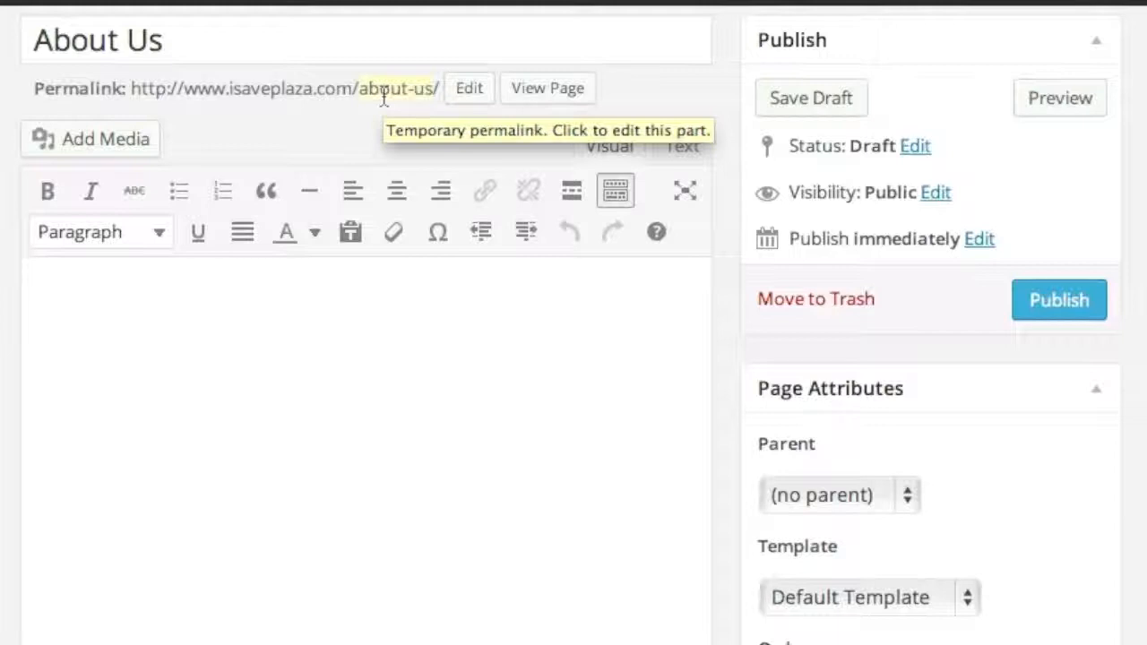
left_click(242, 345)
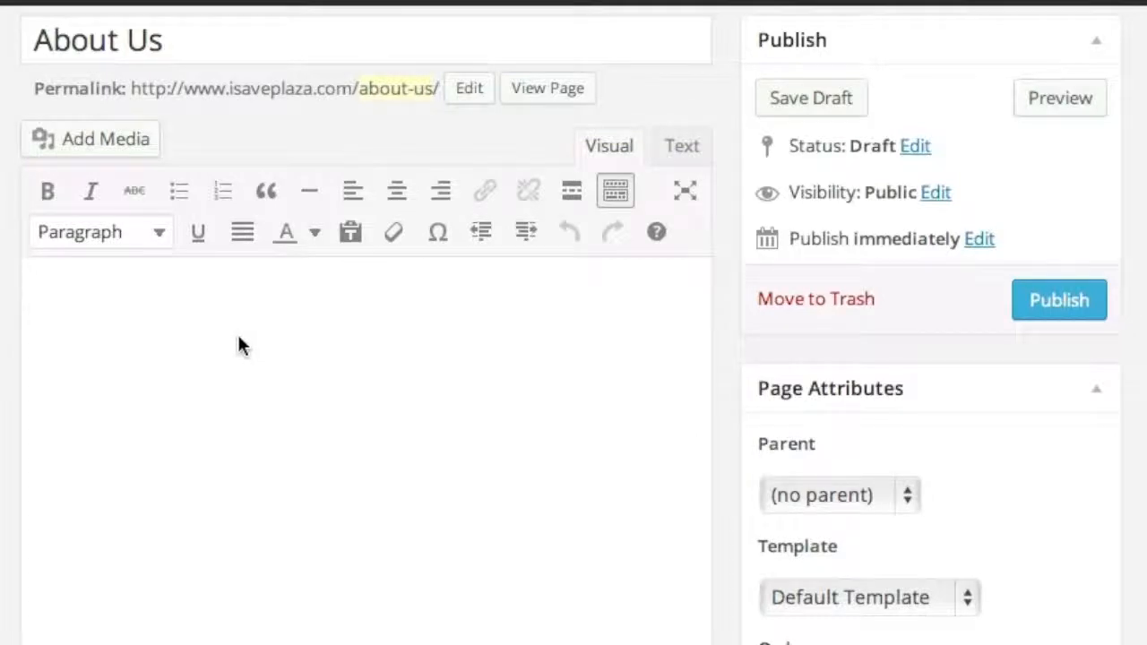
key("ctrl+v")
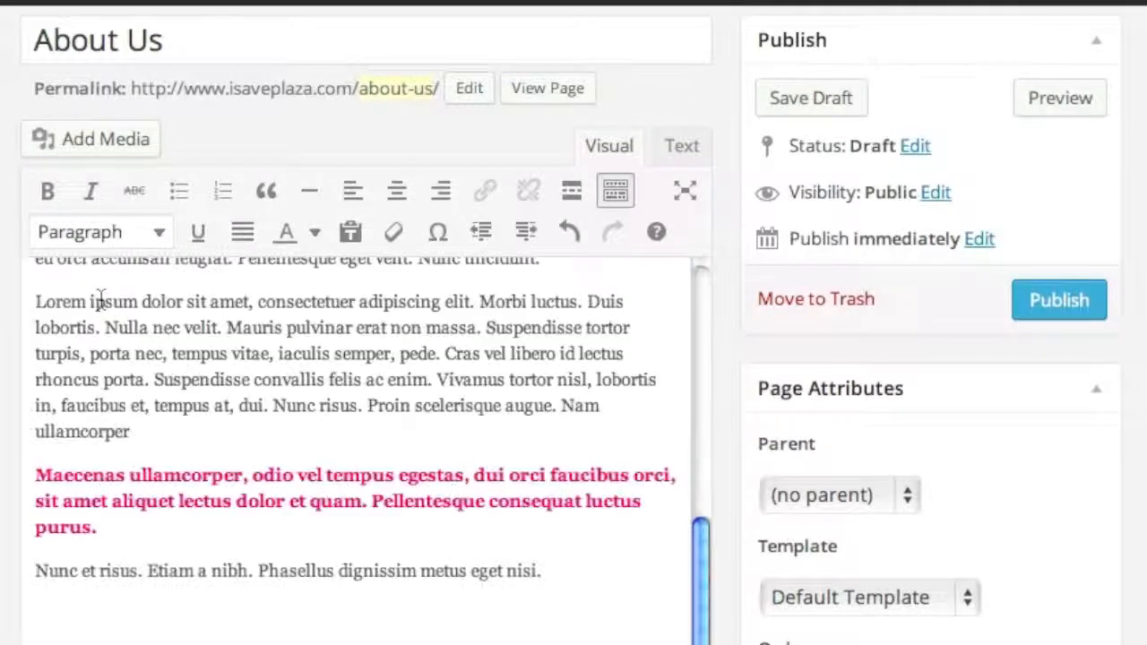
scroll(461, 498, "up", 5)
left_click(64, 384)
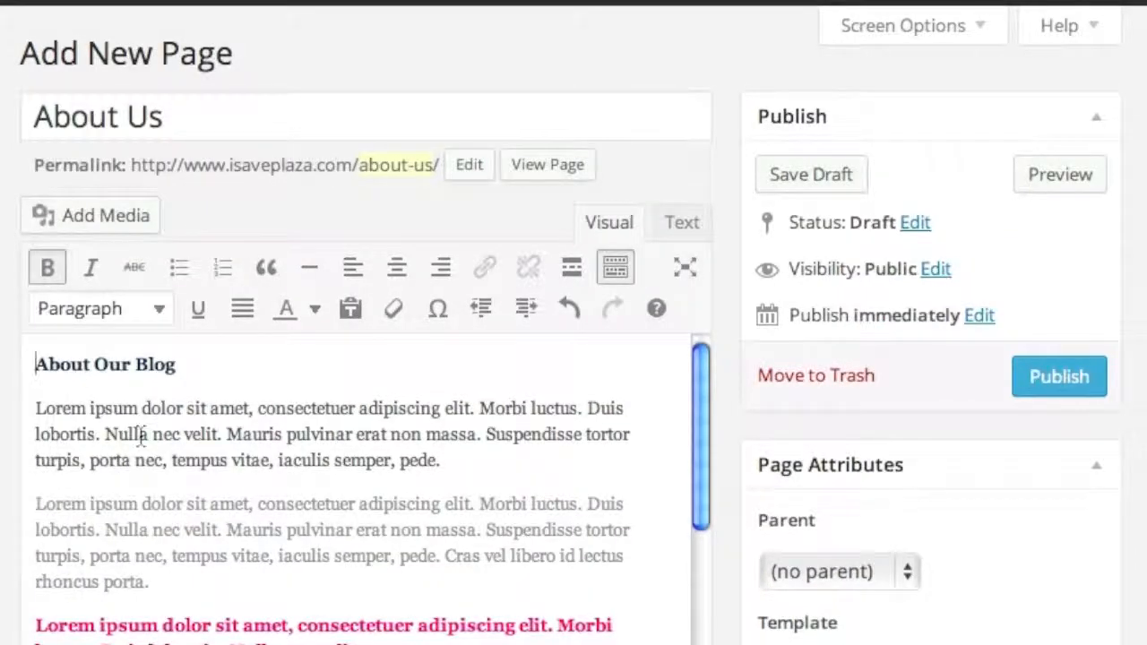
scroll(142, 436, "down", 1)
scroll(83, 519, "up", 1)
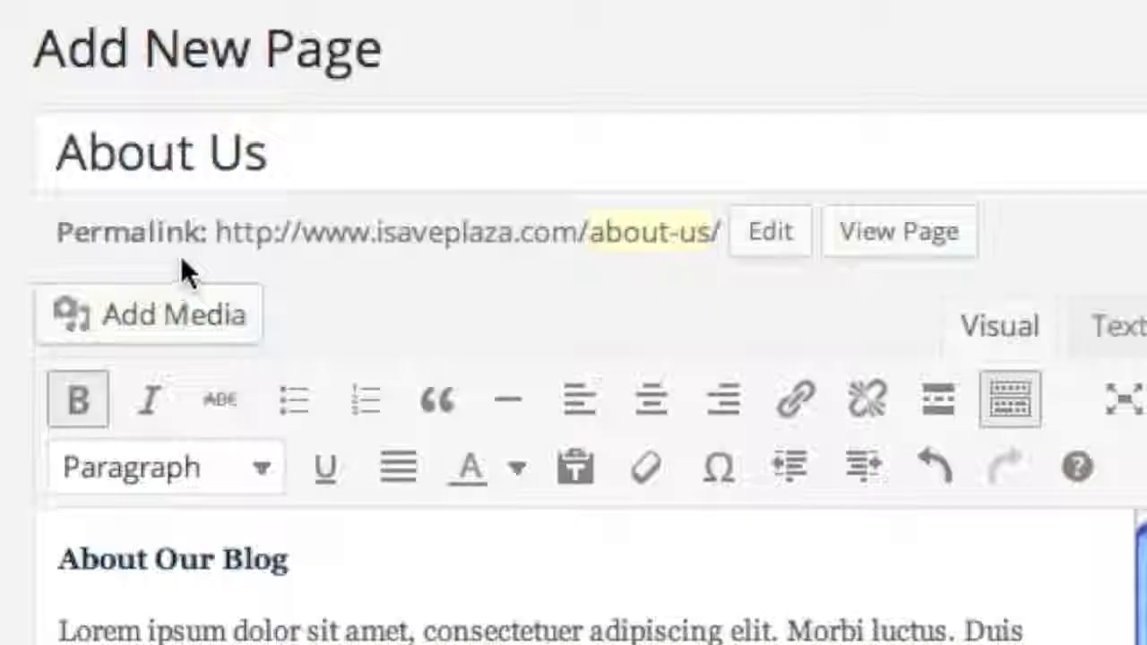
- Upload sunglasses.jpg from the computer through Add Media
left_click(166, 313)
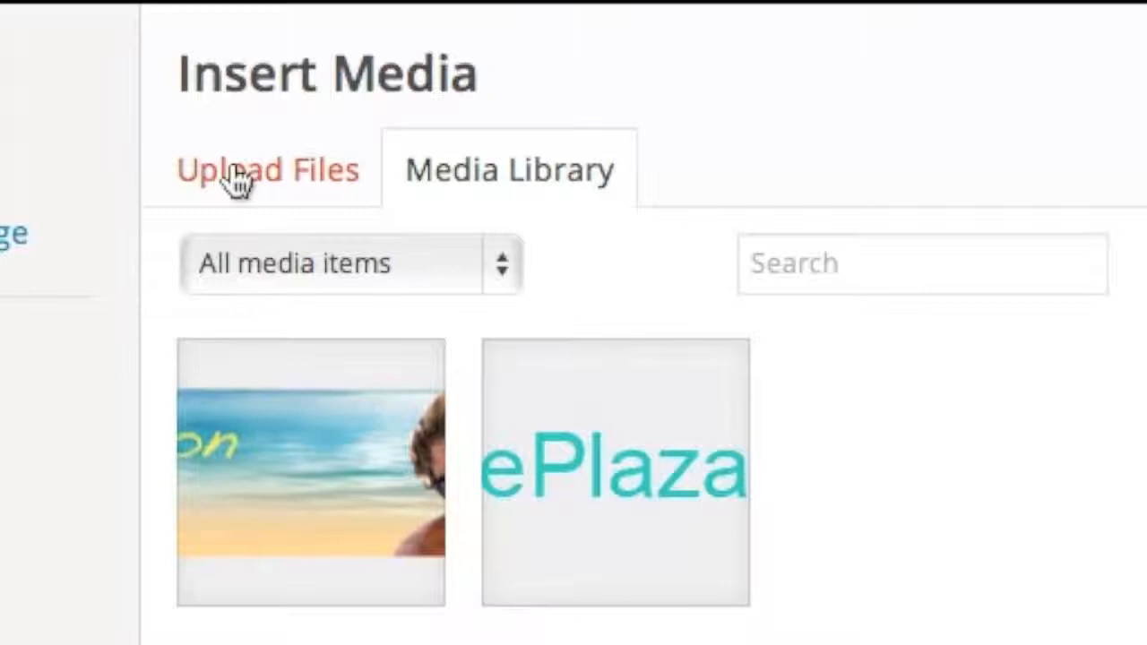
left_click(238, 174)
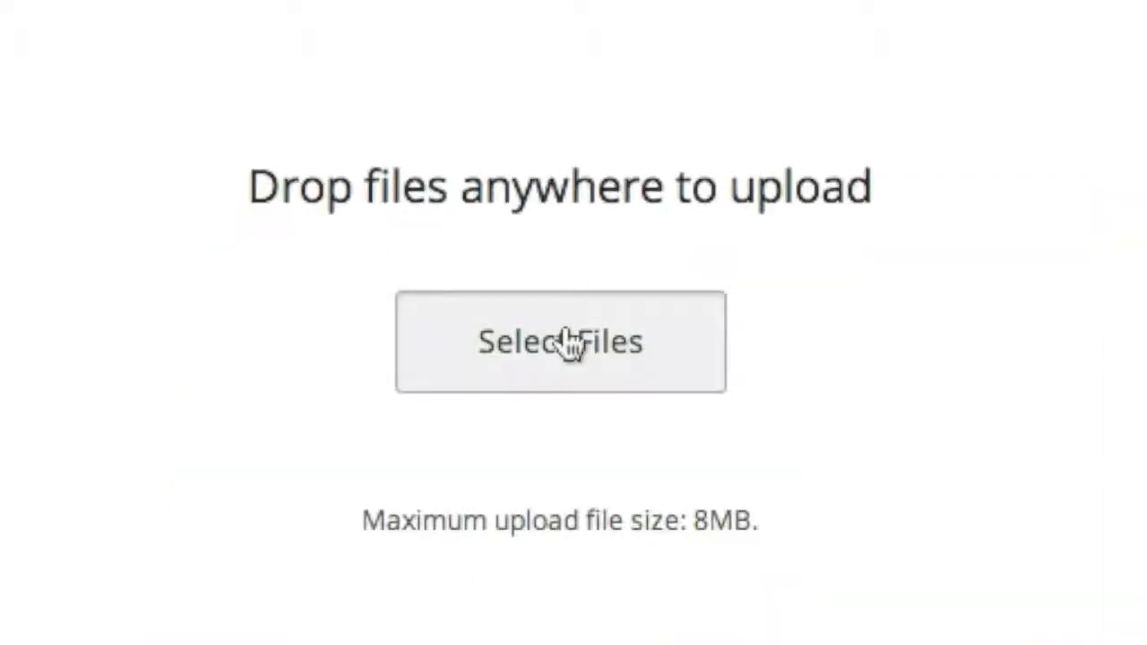
left_click(570, 343)
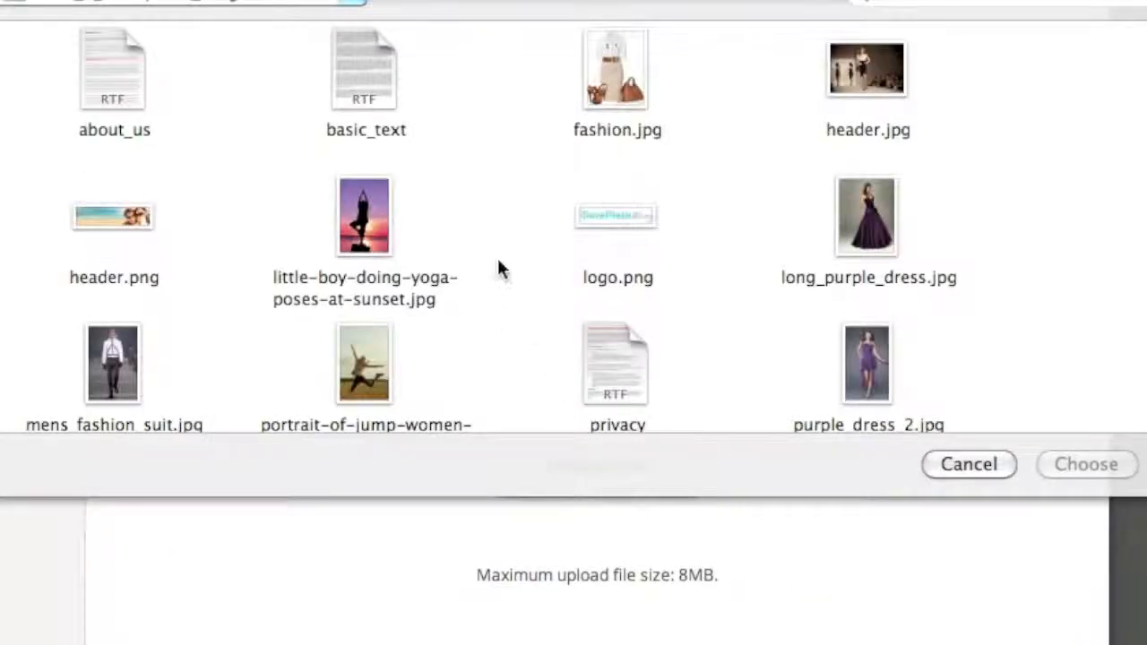
scroll(502, 273, "down", 5)
left_click(114, 344)
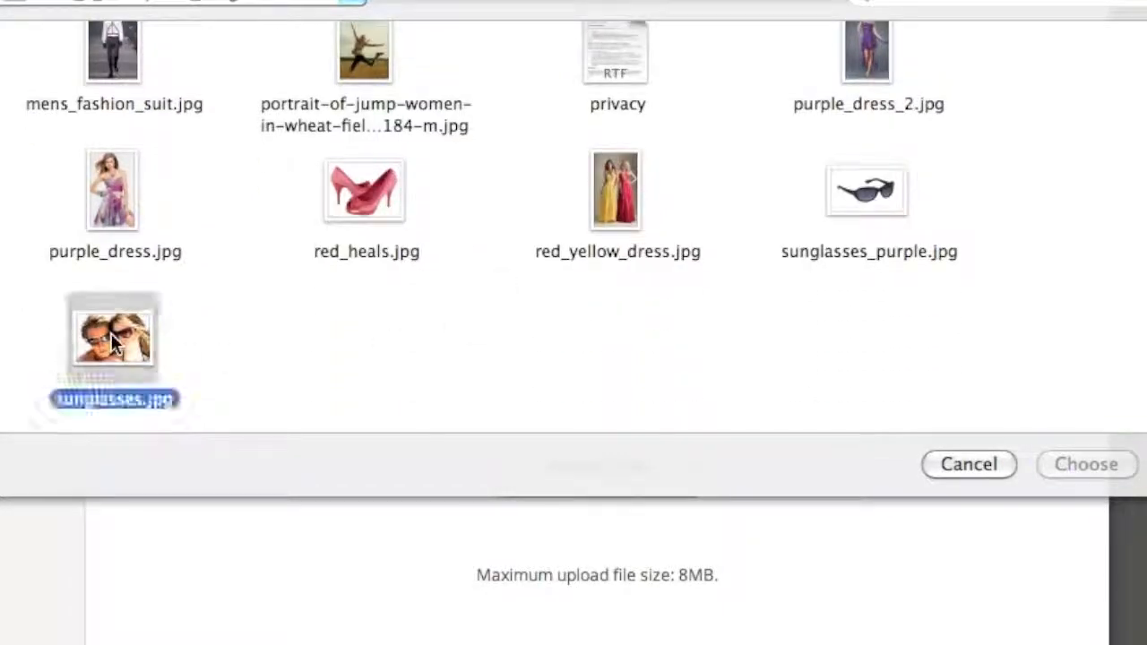
left_click(1081, 465)
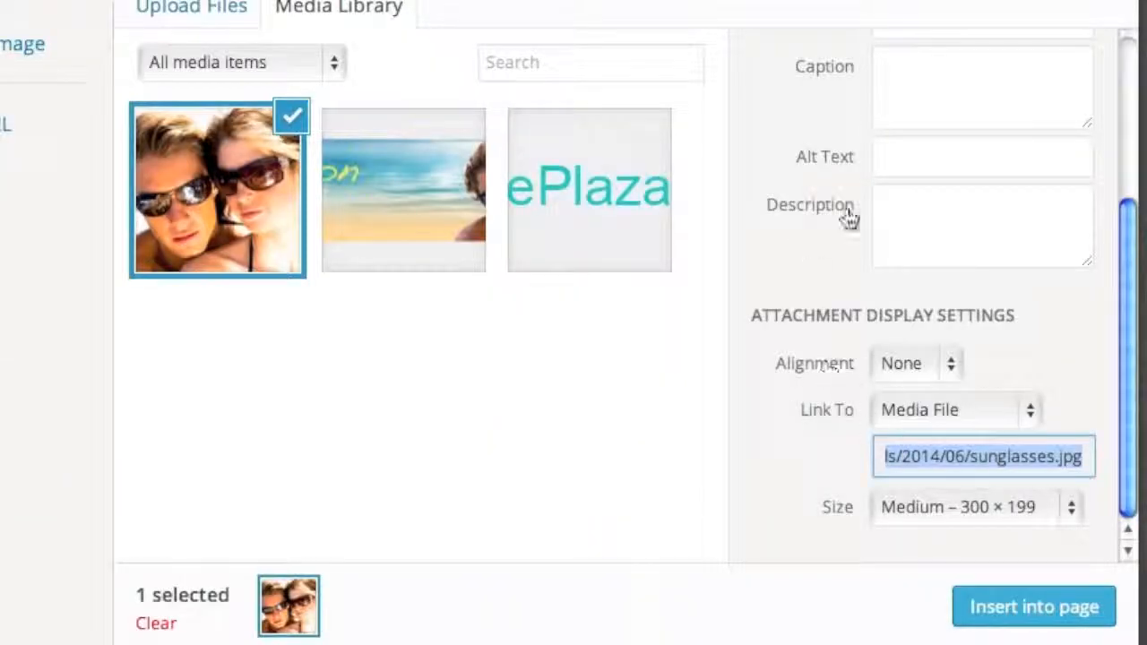
- Title the uploaded image 'Our Picture' and insert it into the About Us page
scroll(834, 233, "up", 5)
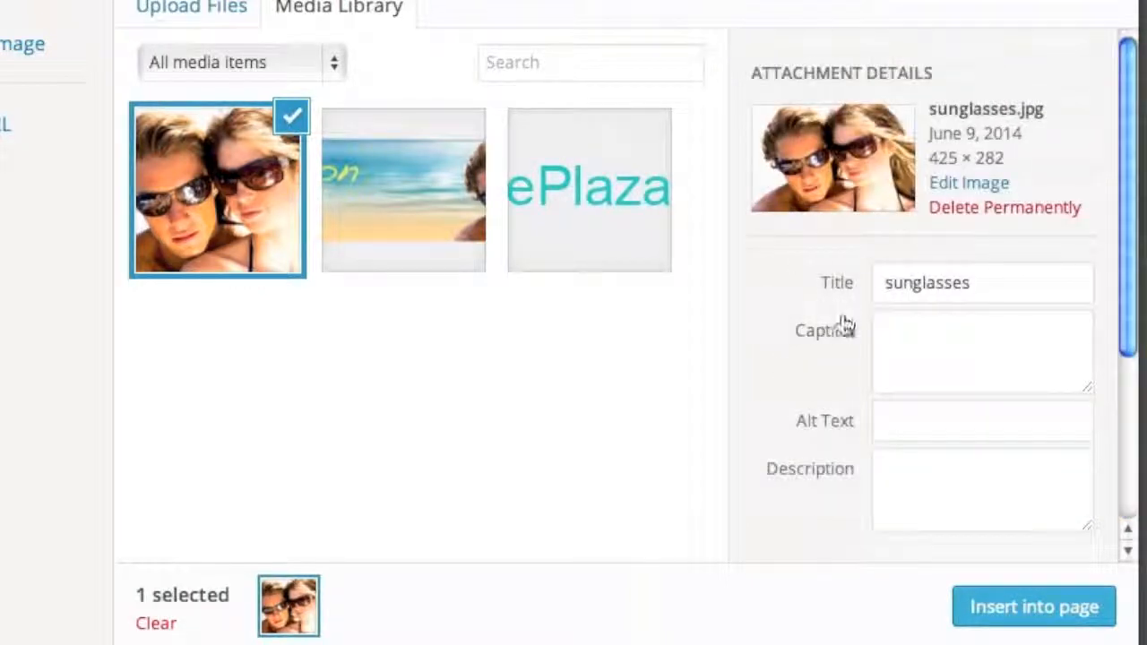
double_click(926, 284)
type("Our Picture")
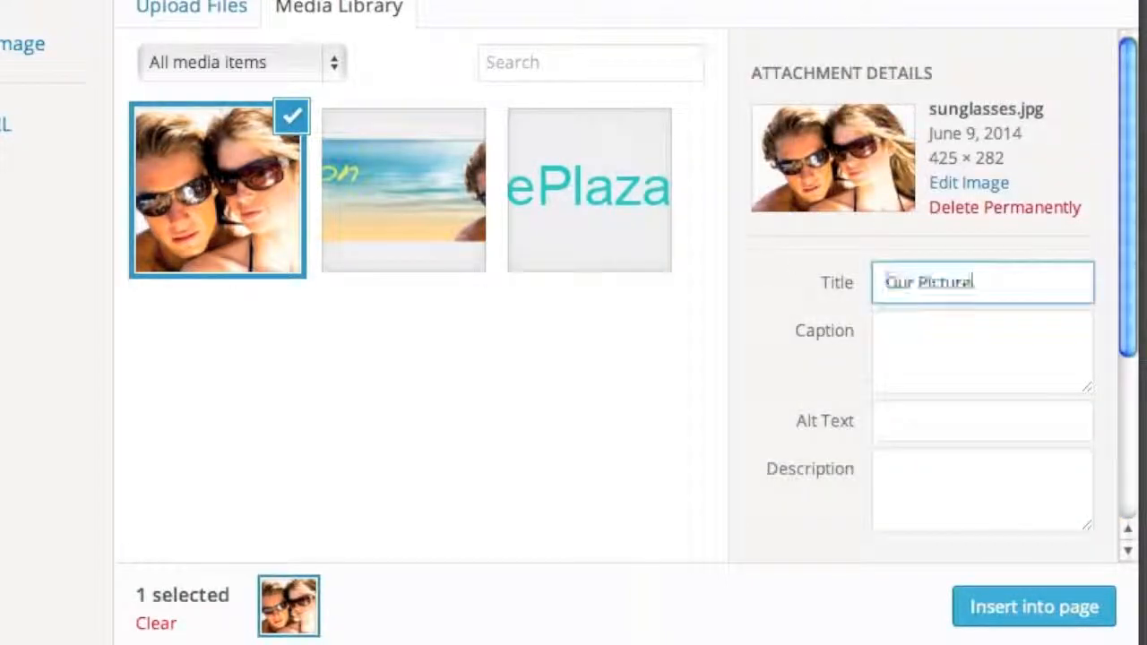
scroll(861, 421, "down", 1)
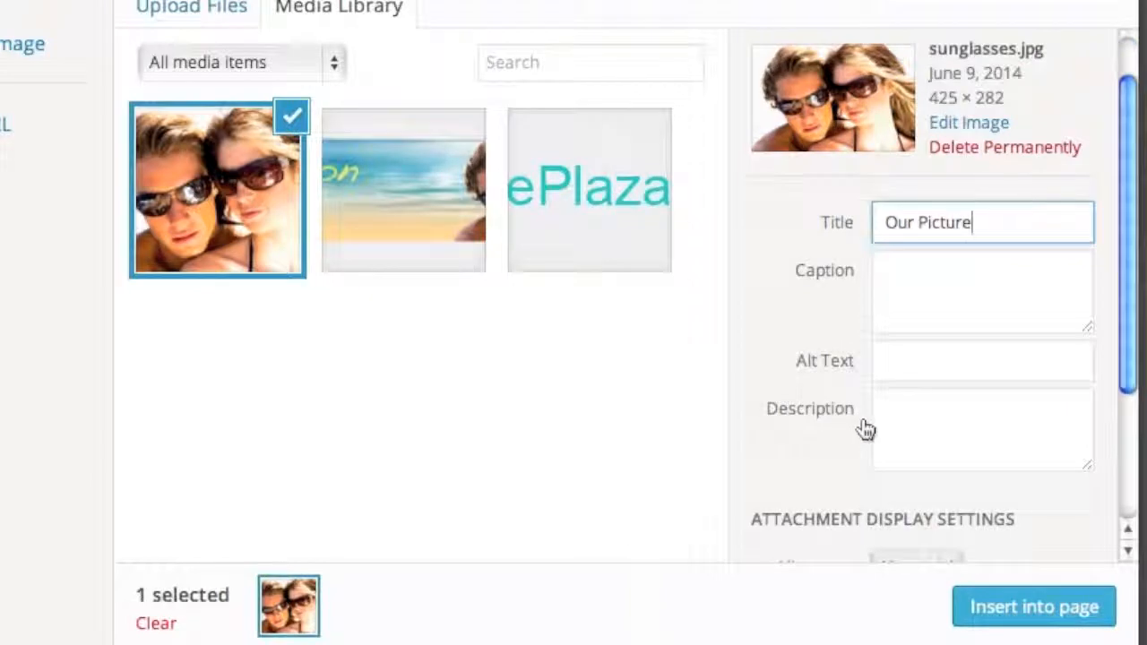
scroll(865, 430, "down", 3)
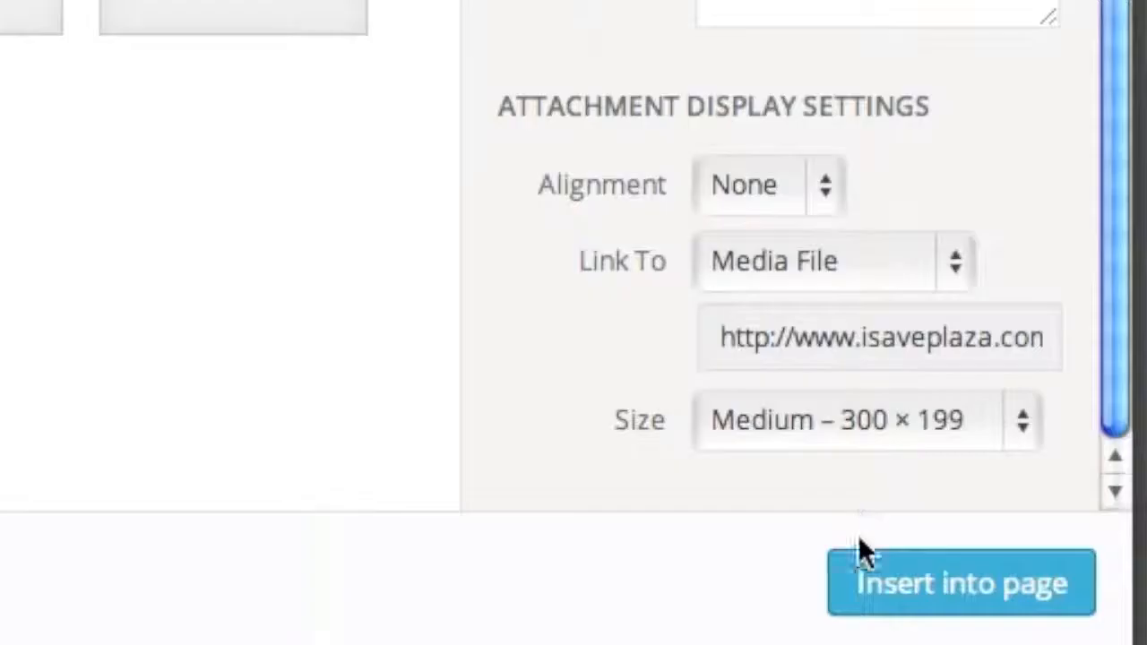
left_click(886, 584)
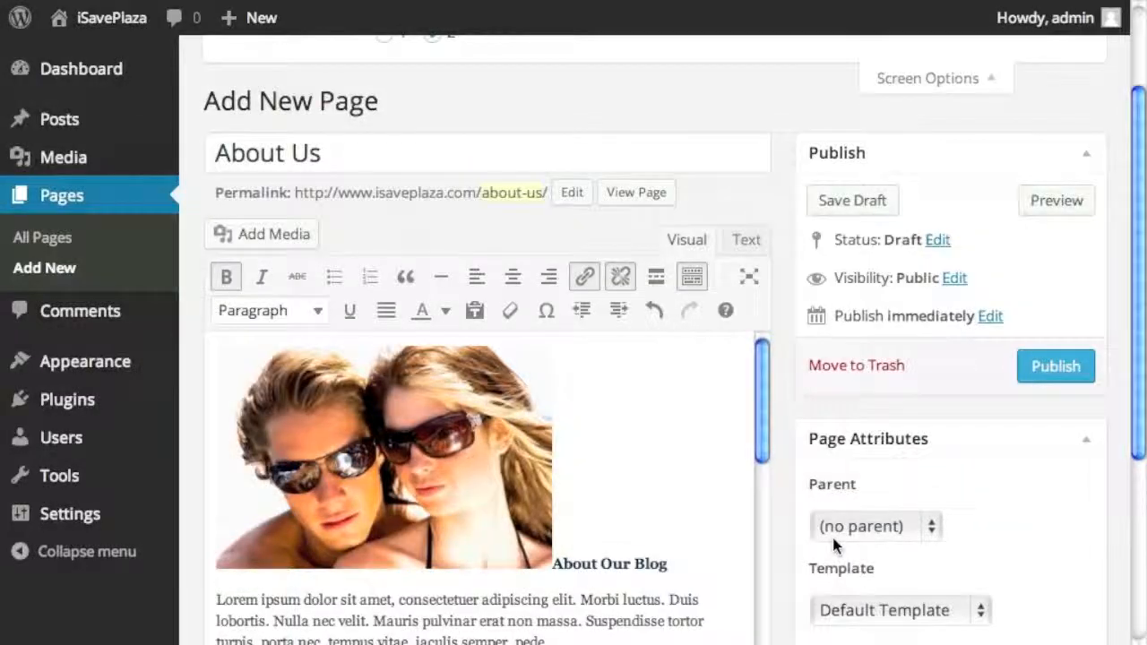
- Set the sunglasses picture to Align Left, update it, and reopen its image details
left_click(468, 485)
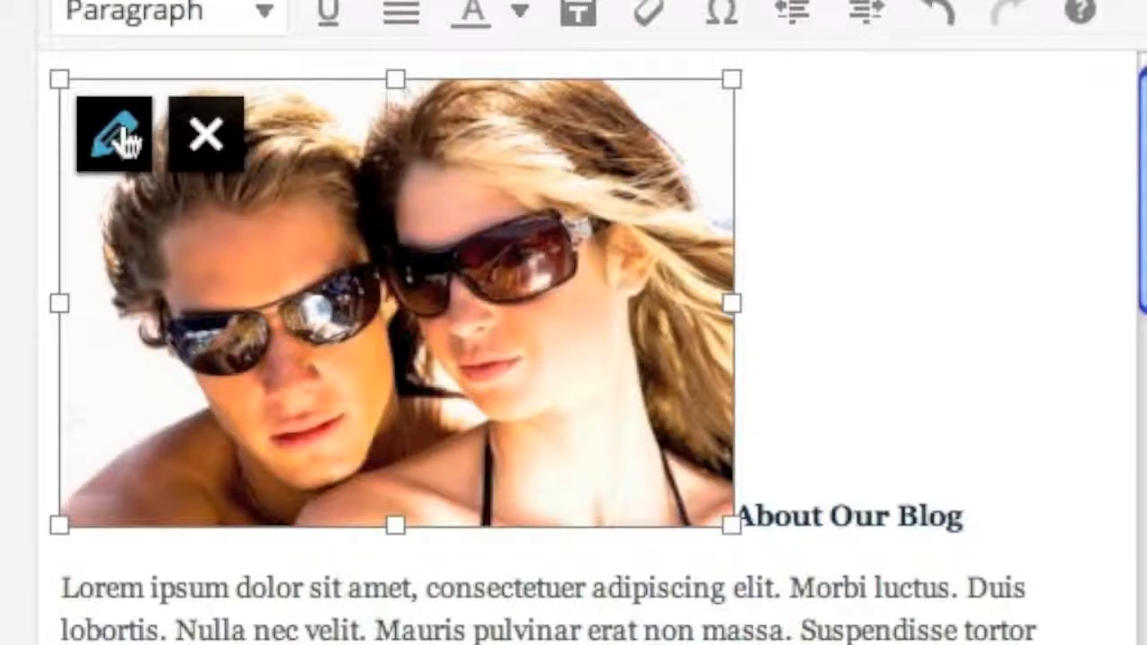
left_click(123, 140)
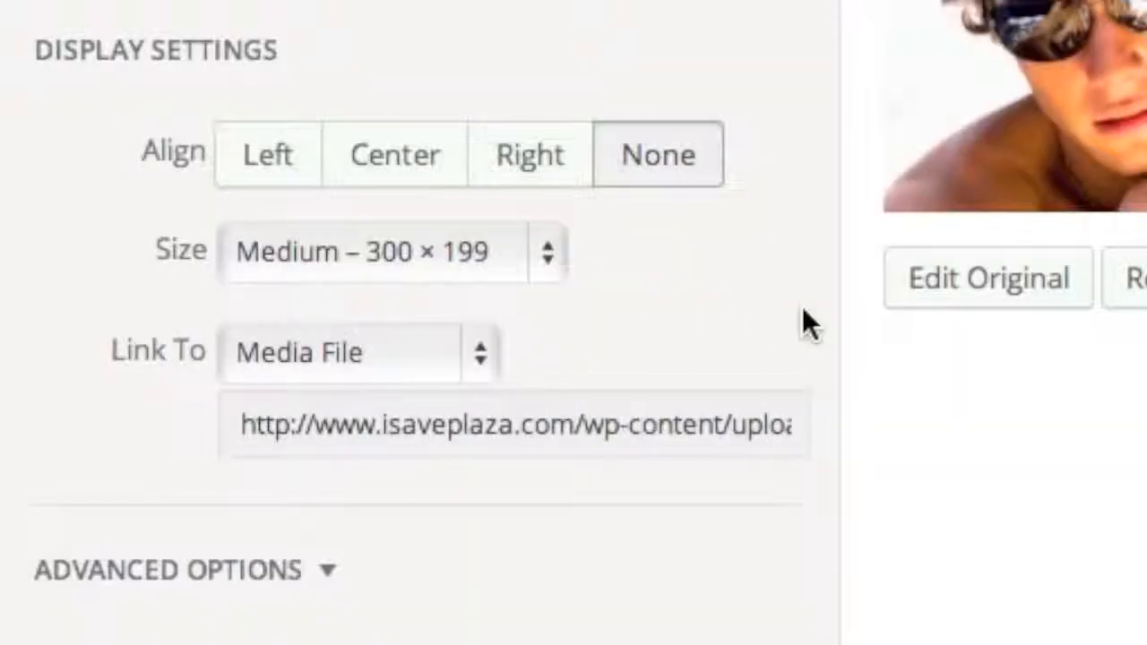
left_click(292, 178)
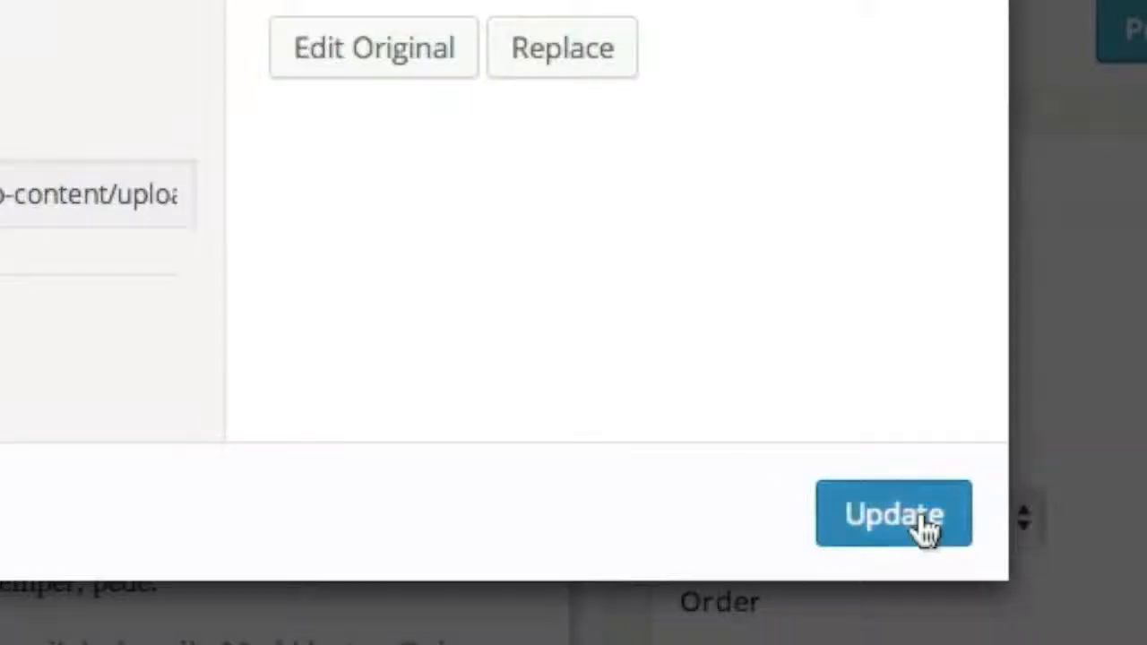
left_click(927, 530)
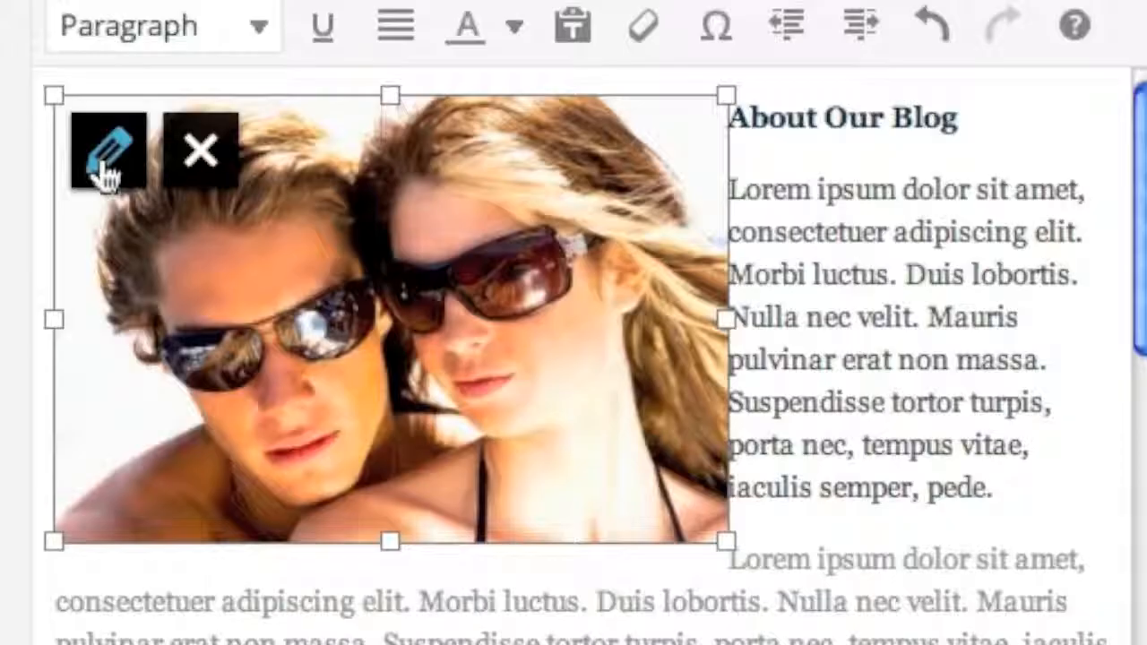
left_click(105, 174)
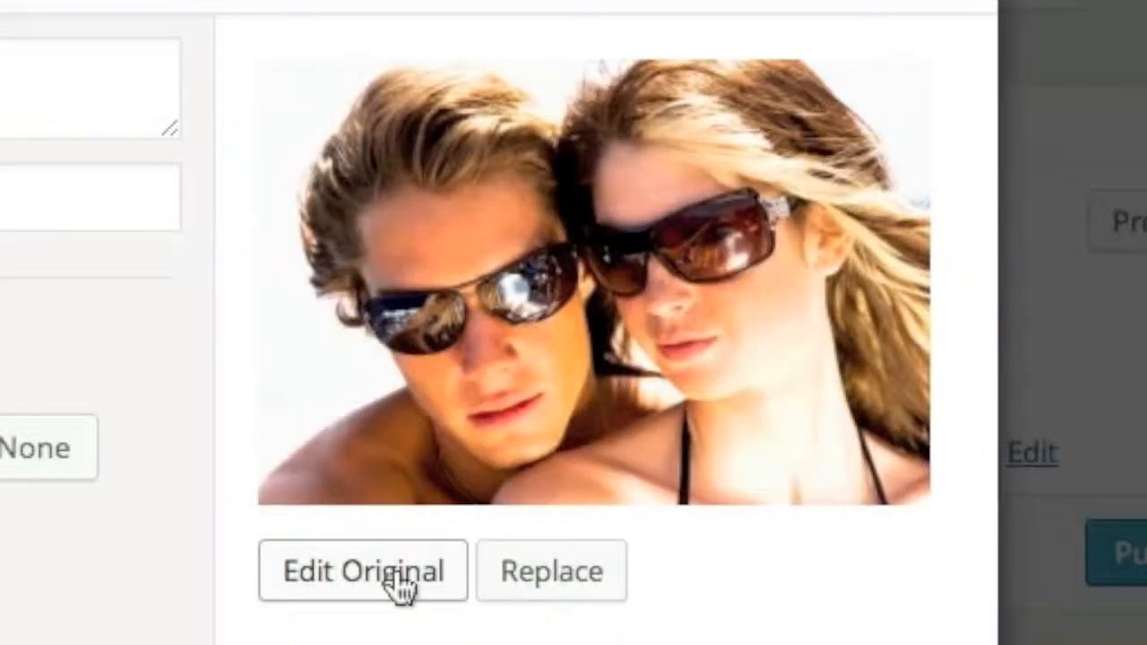
- In the original-image editor, mirror the picture horizontally, then try a vertical flip and a quarter-turn rotation
left_click(400, 587)
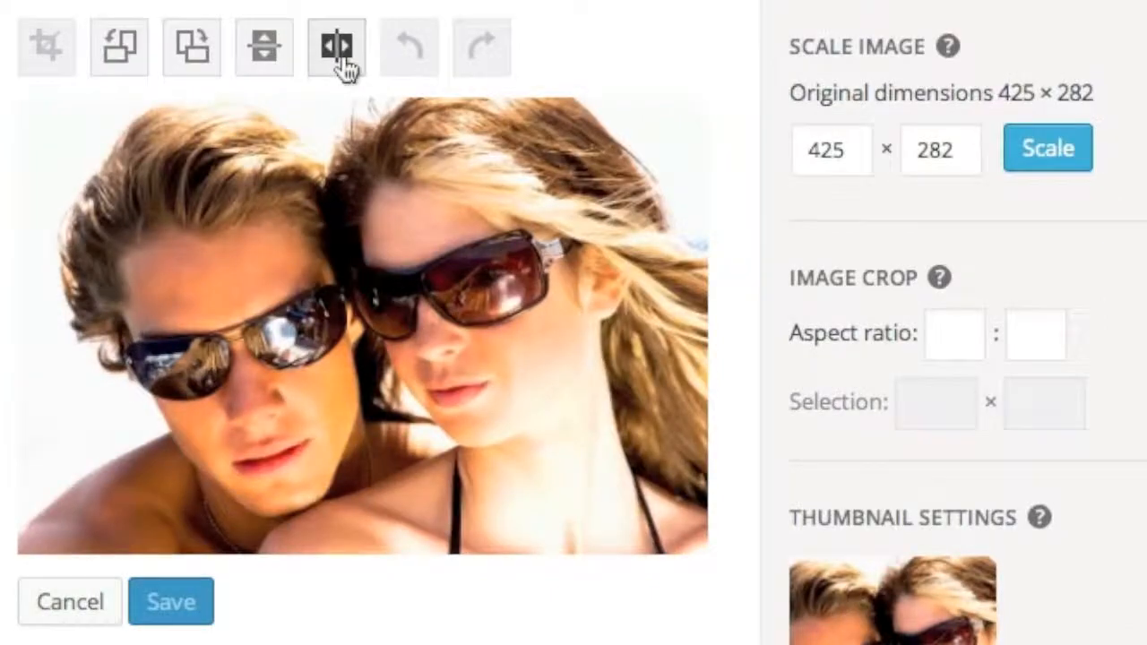
left_click(385, 139)
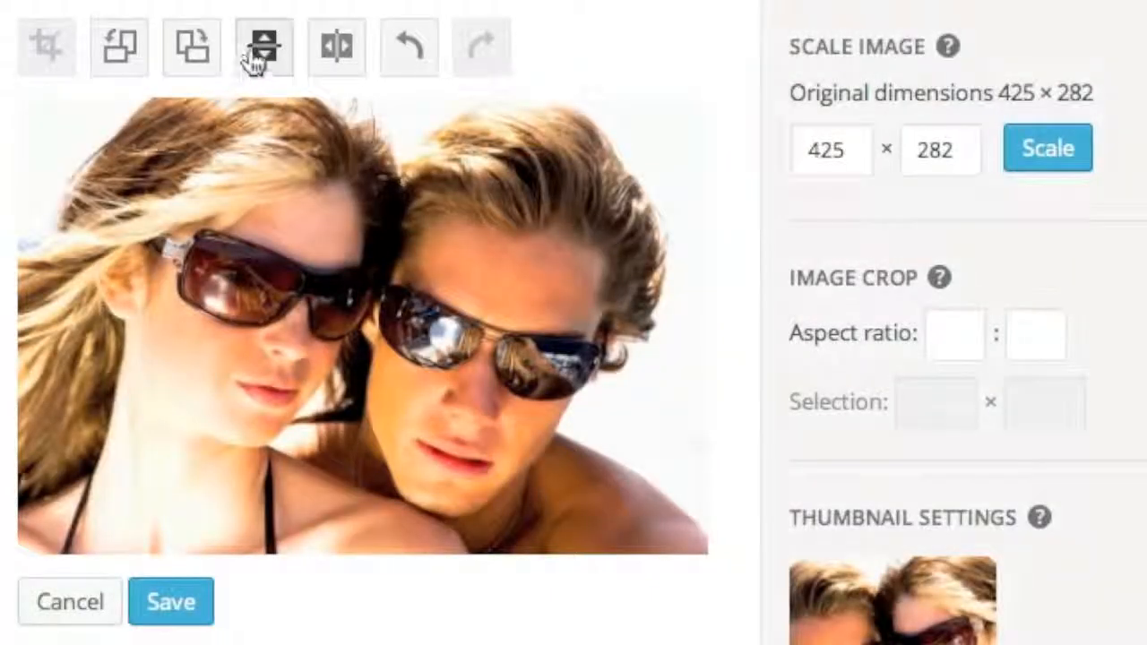
left_click(255, 59)
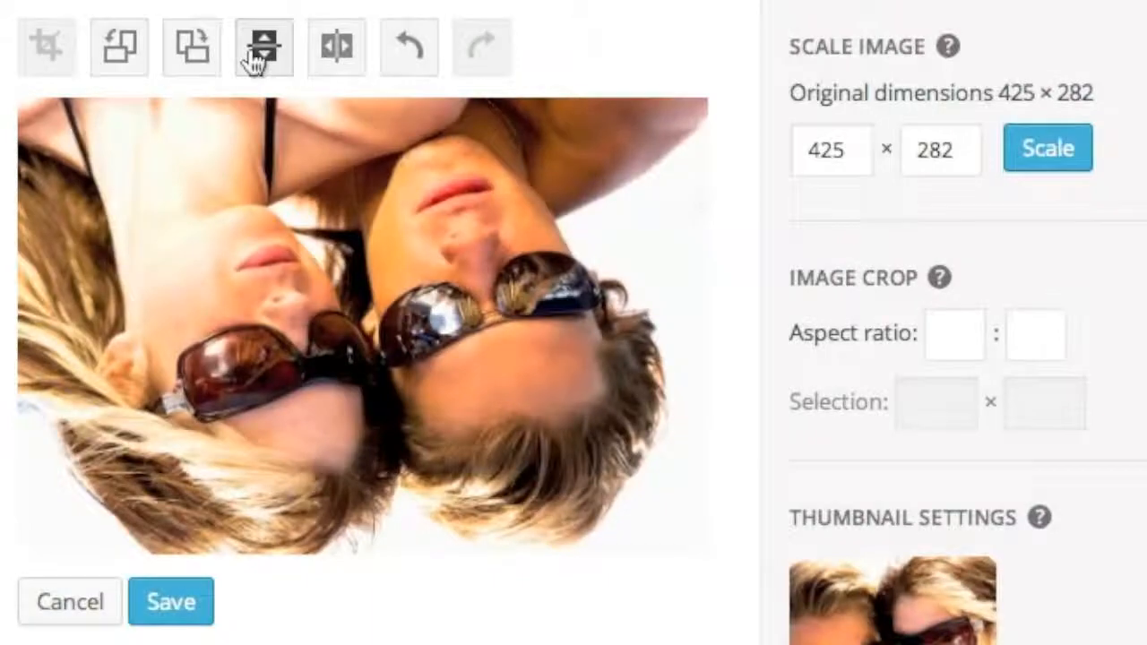
left_click(255, 59)
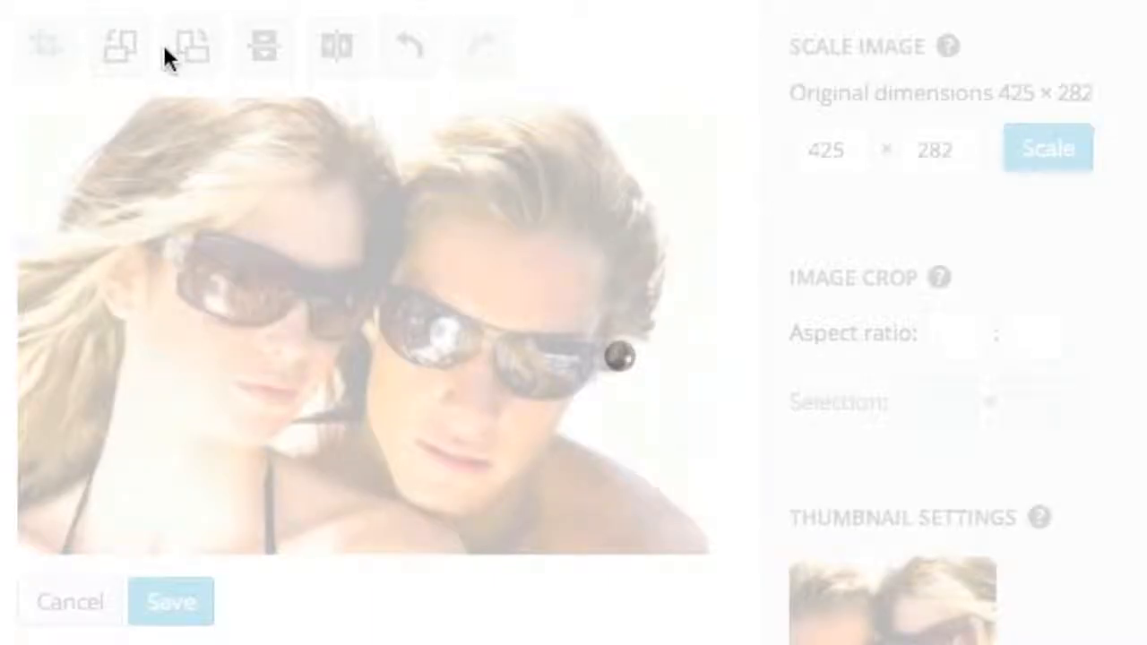
left_click(180, 52)
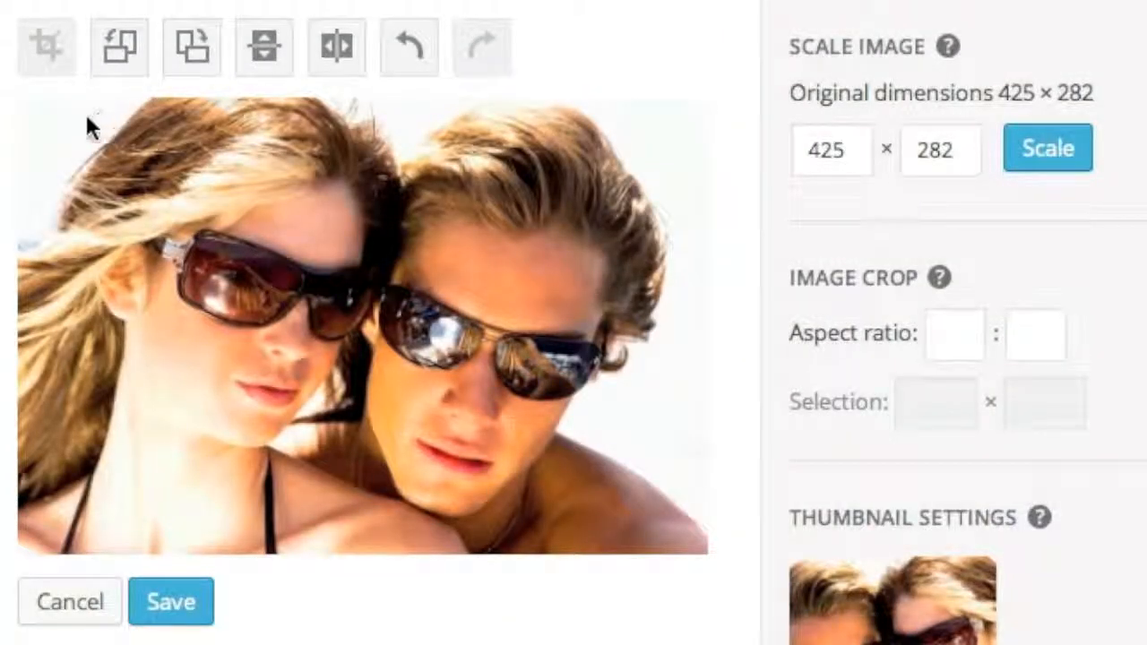
- Crop the picture tightly around the two faces and save the edited image
left_click_drag(80, 120, 627, 539)
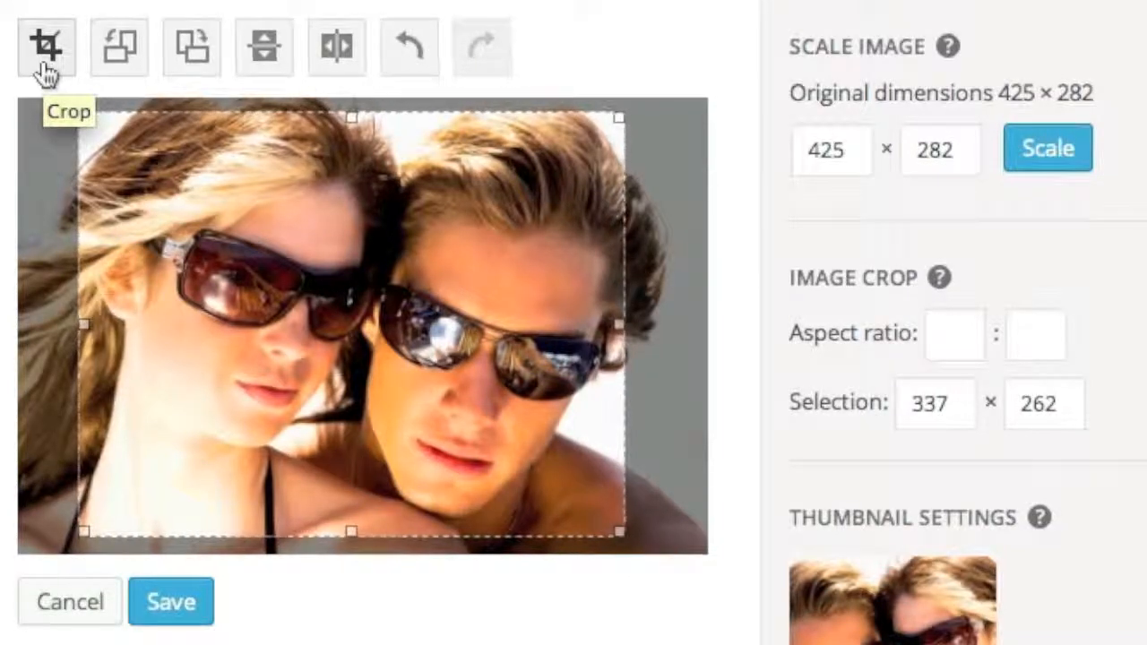
left_click(47, 72)
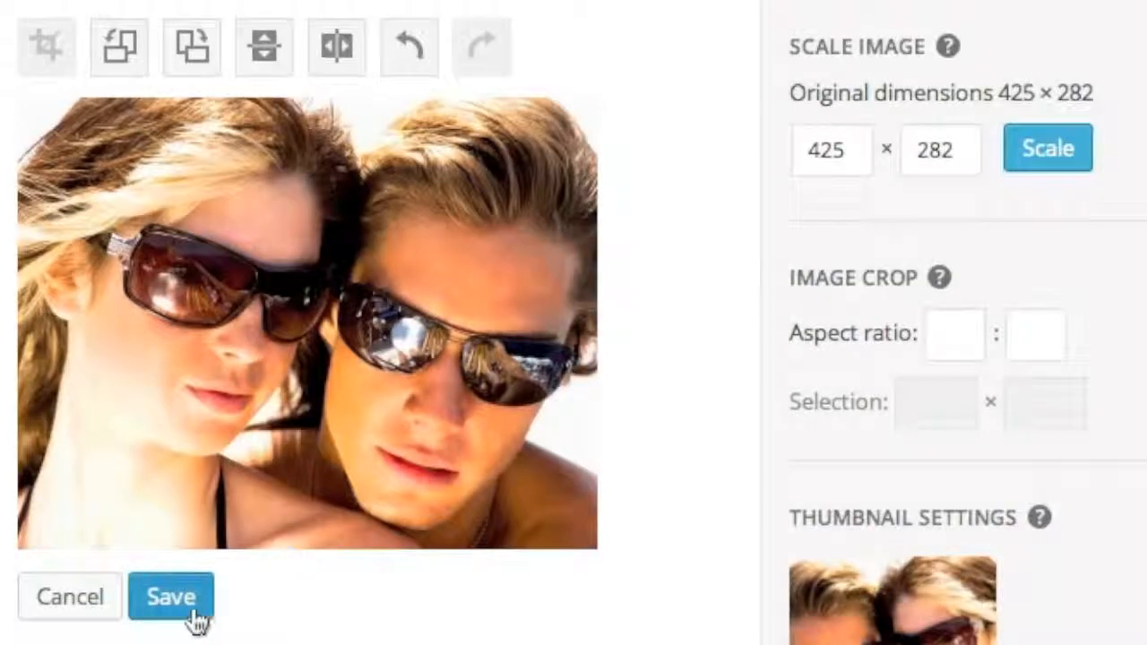
left_click(194, 617)
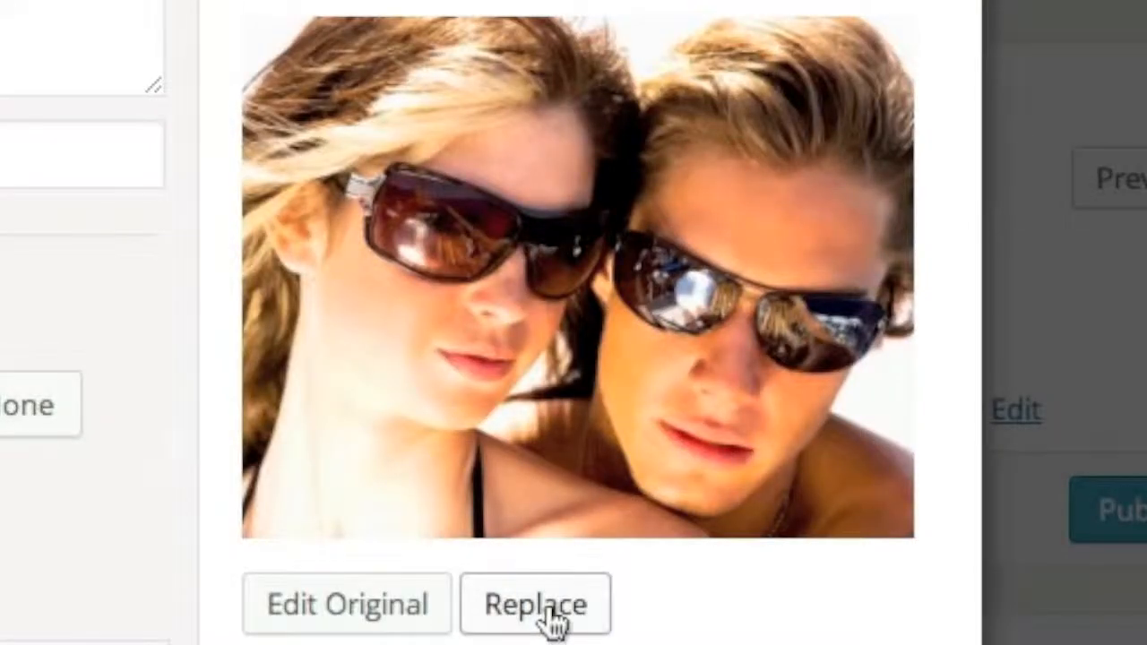
- Replace the page image with the cropped version and set it back to Align Left
left_click(553, 621)
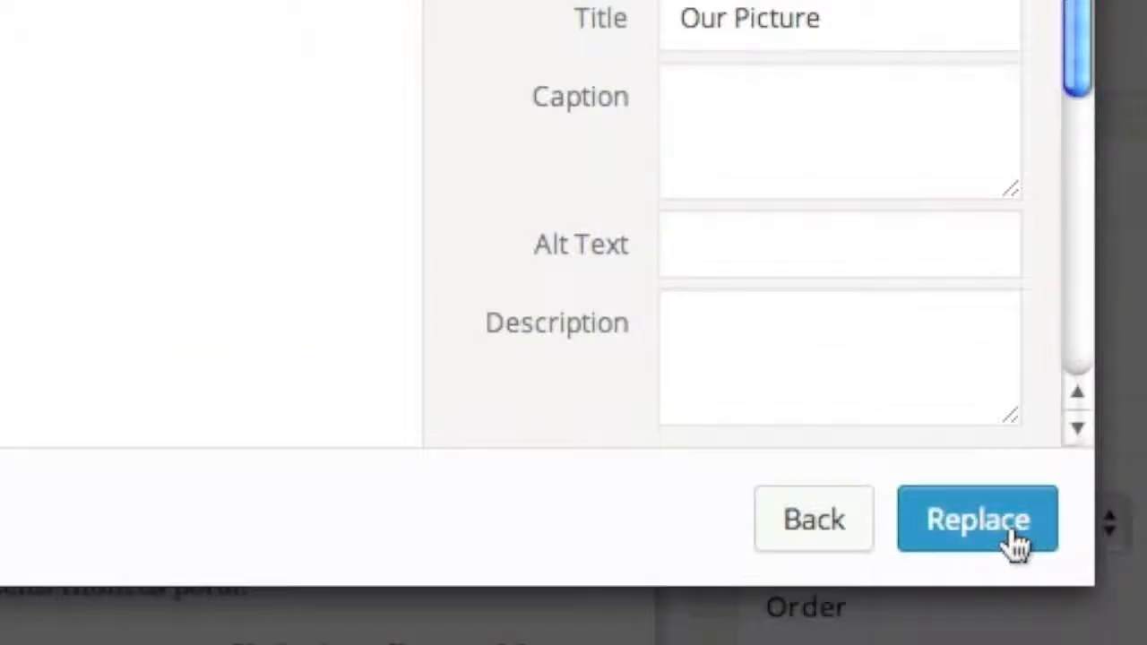
left_click(1015, 542)
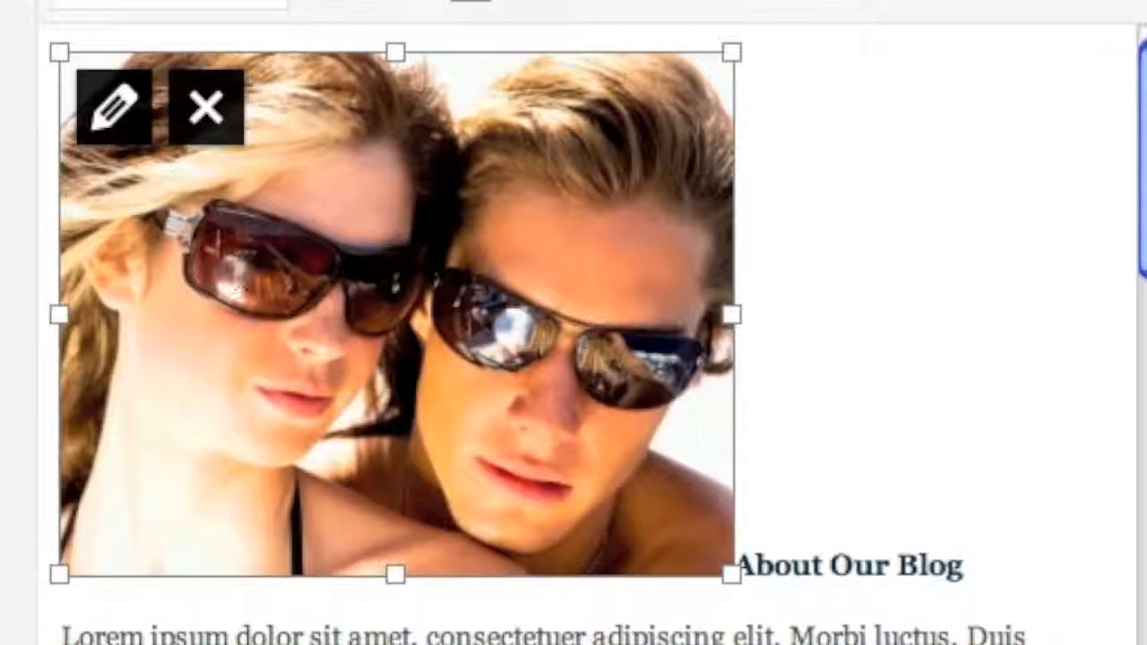
left_click(105, 115)
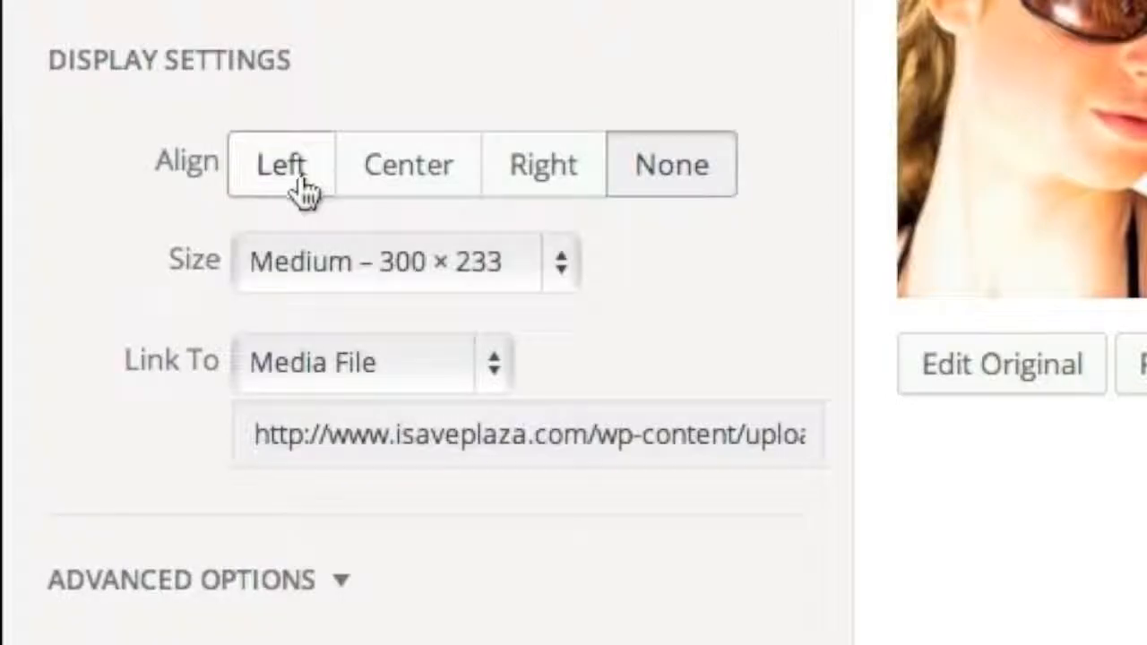
left_click(304, 189)
left_click(903, 607)
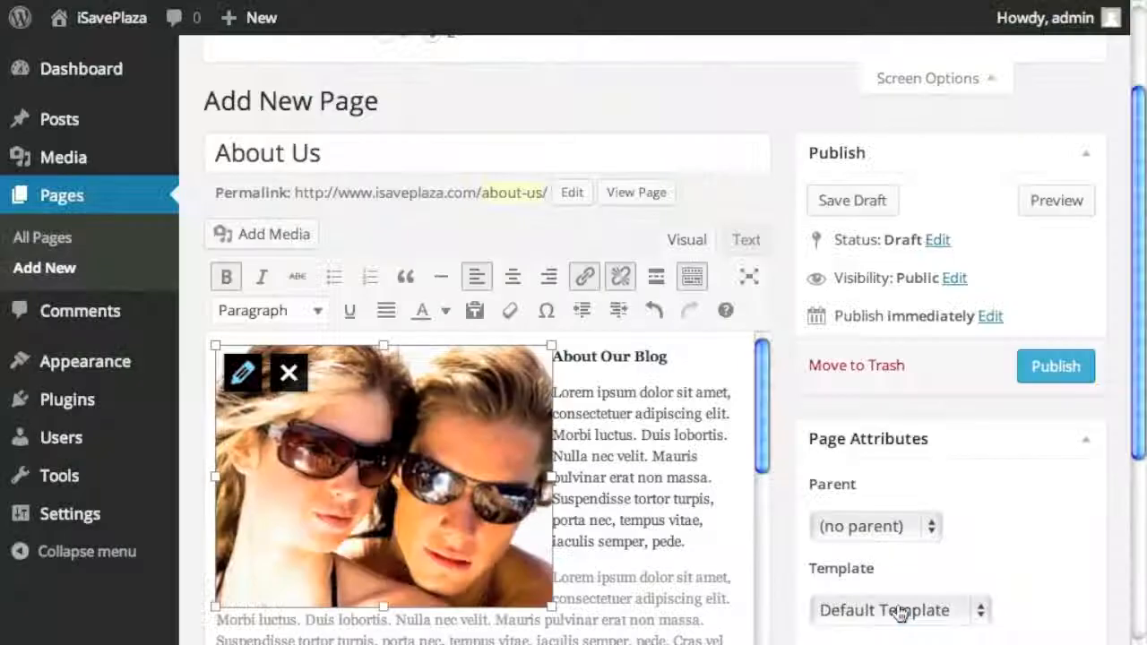
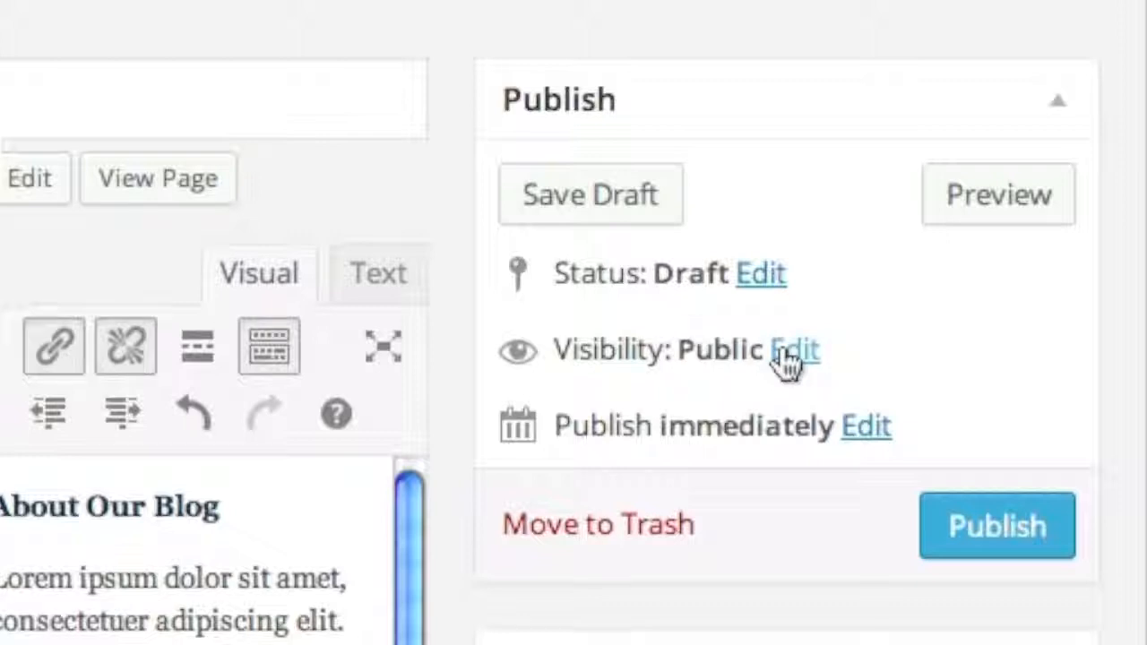
- Publish the About Us page, keeping its visibility set to Public
left_click(784, 353)
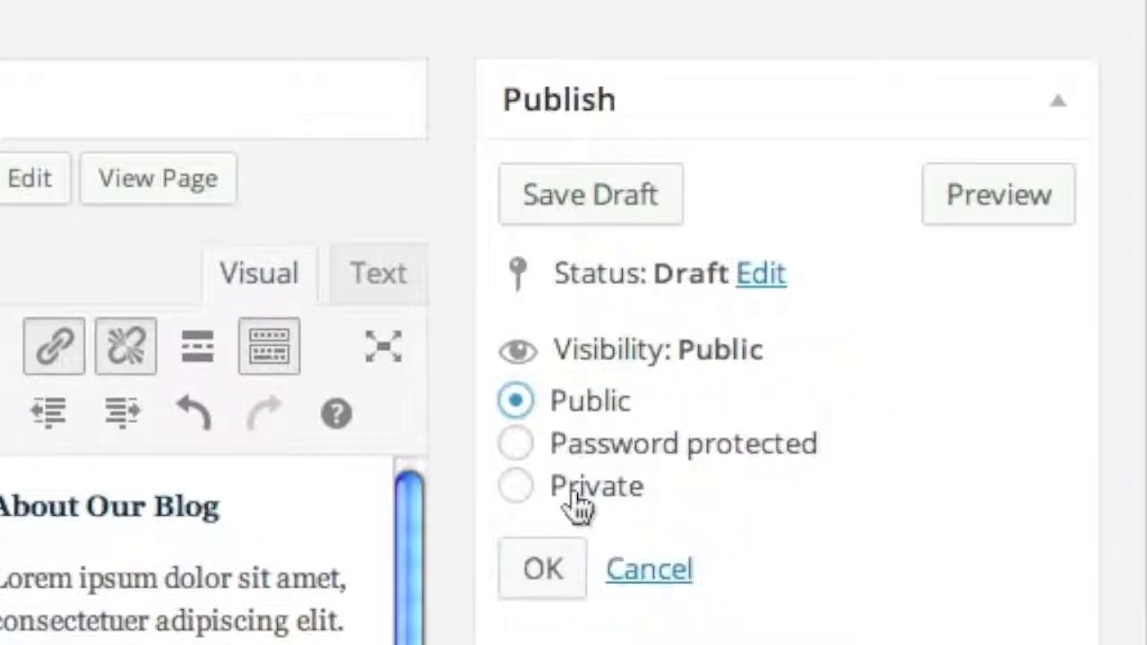
left_click(535, 568)
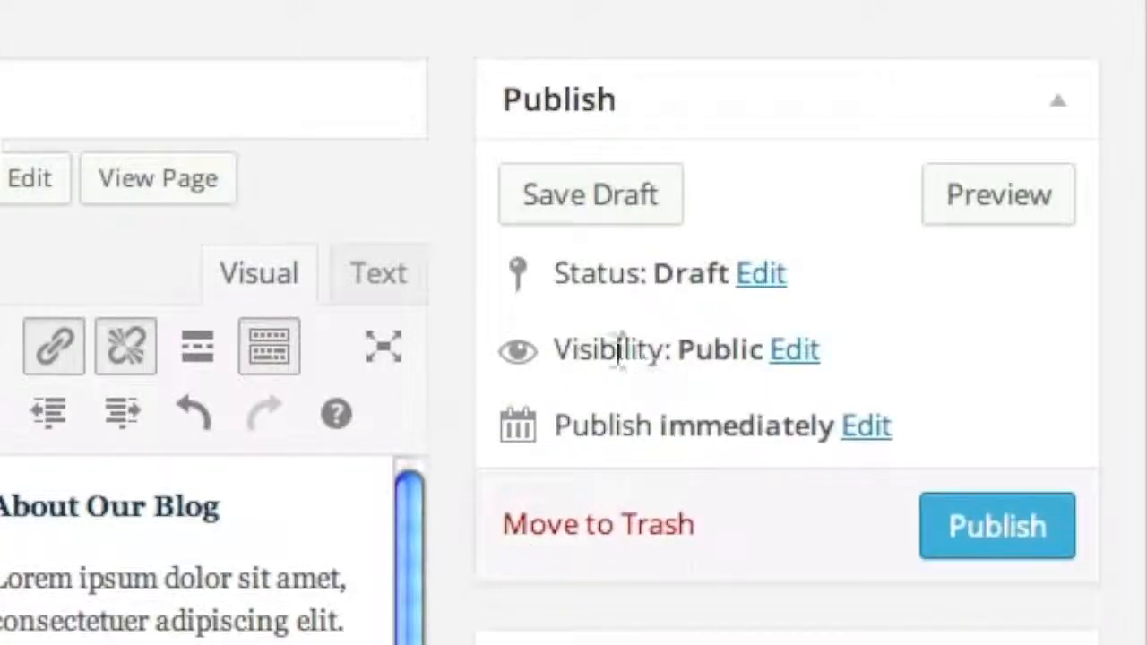
left_click(985, 530)
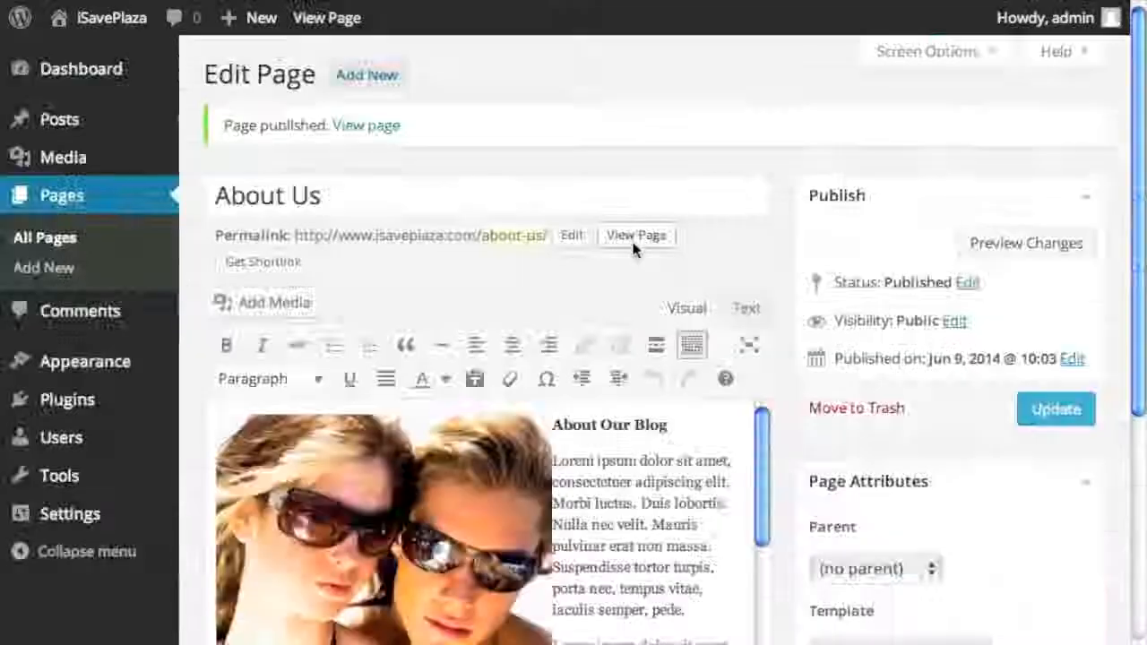
- View the live About Us page, scroll through its heading, image and text, then return to the admin
left_click(568, 304)
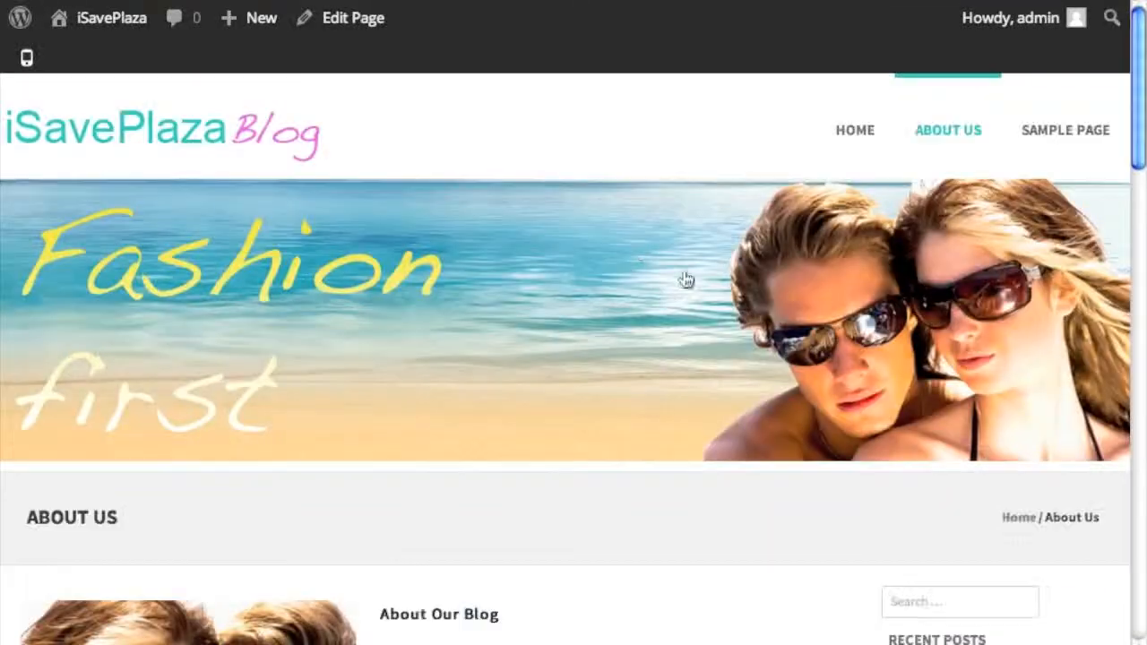
scroll(750, 327, "down", 5)
scroll(751, 327, "down", 10)
scroll(750, 320, "up", 7)
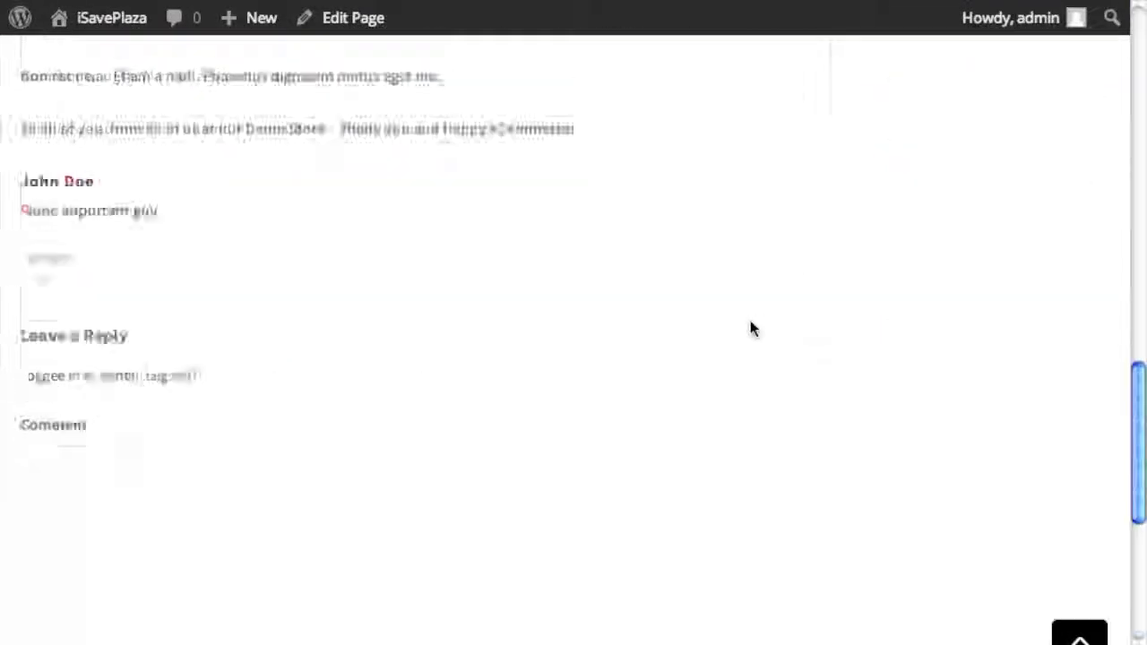
scroll(750, 320, "up", 10)
scroll(750, 320, "down", 6)
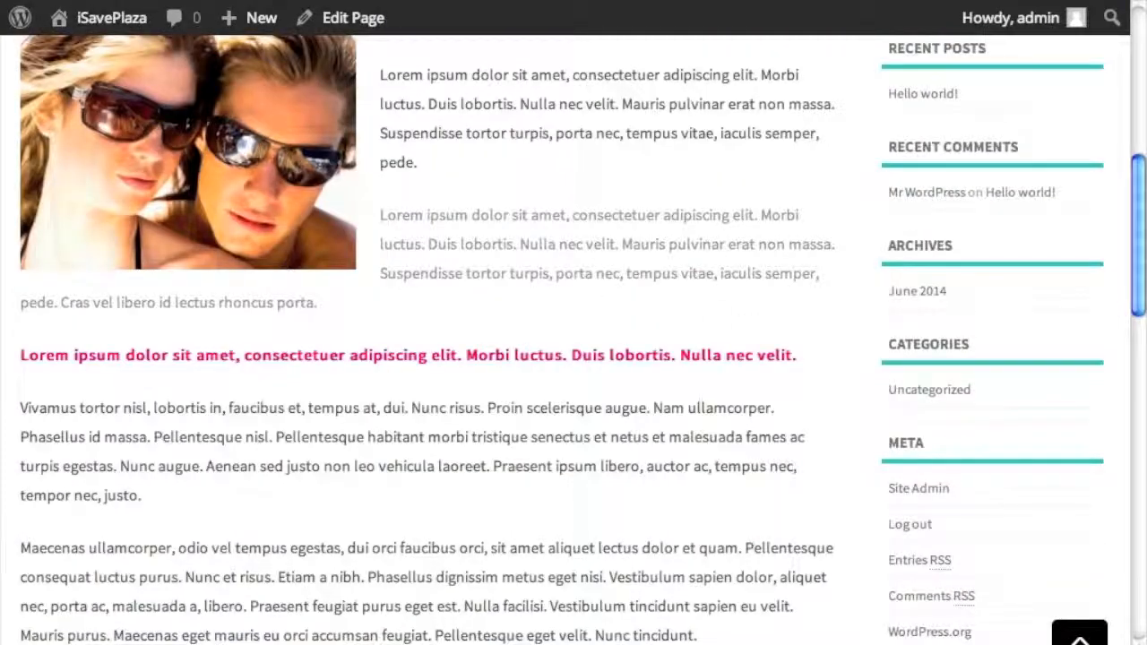
key("alt+Left")
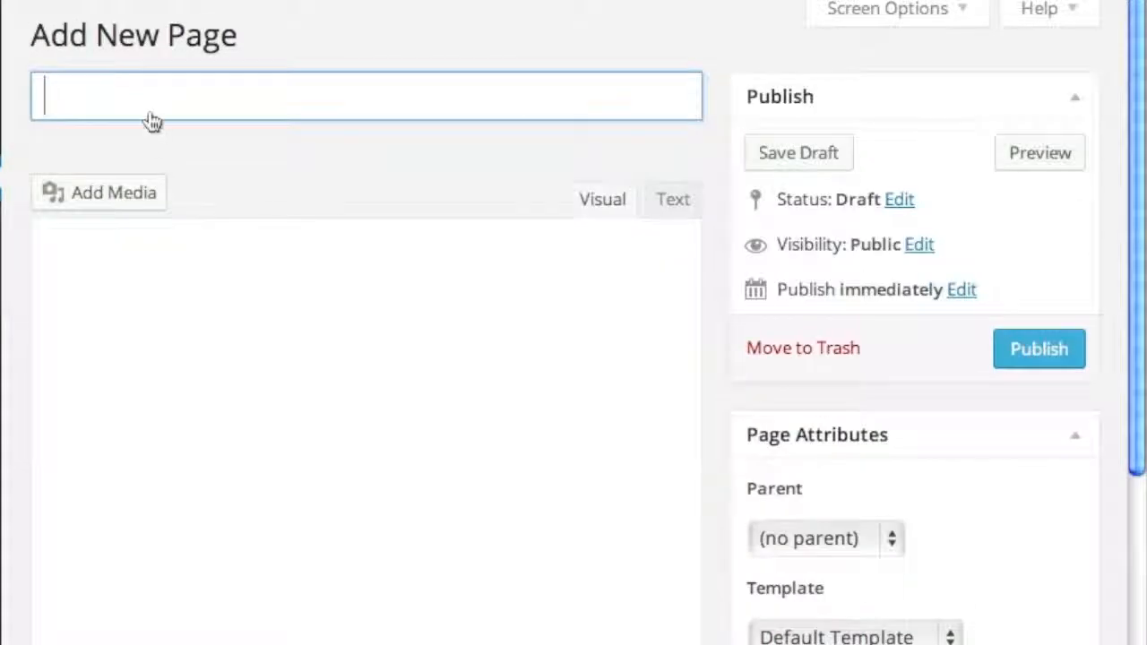
- Create a page titled 'Privacy' with the pasted privacy-policy text and publish it
type("Privacy")
left_click(283, 436)
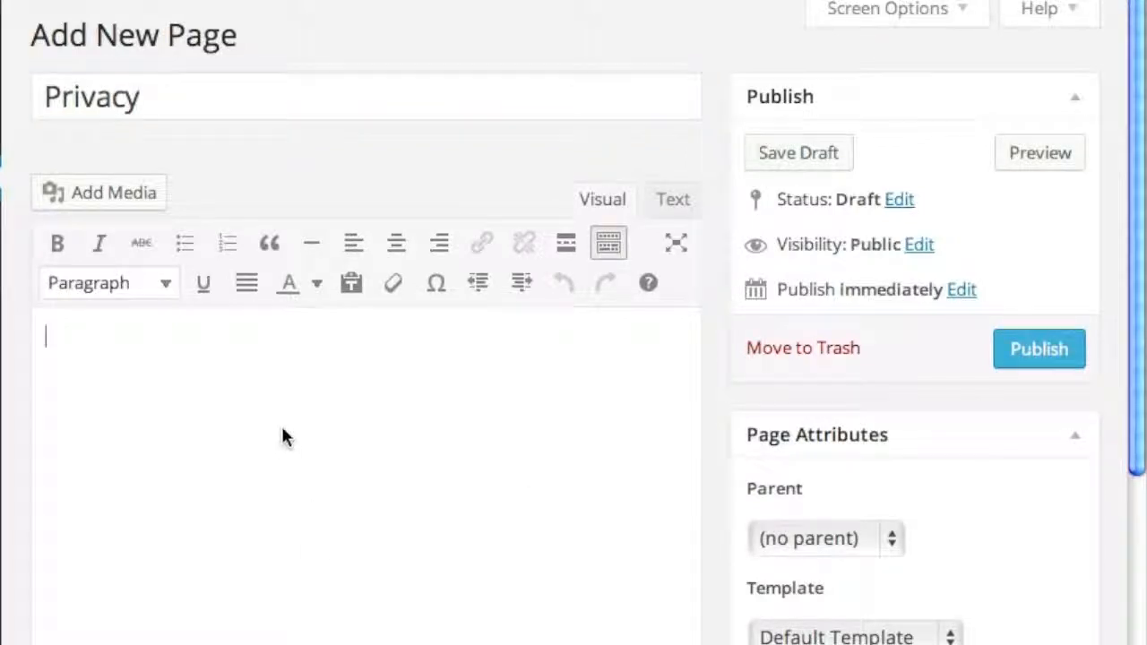
key("ctrl+v")
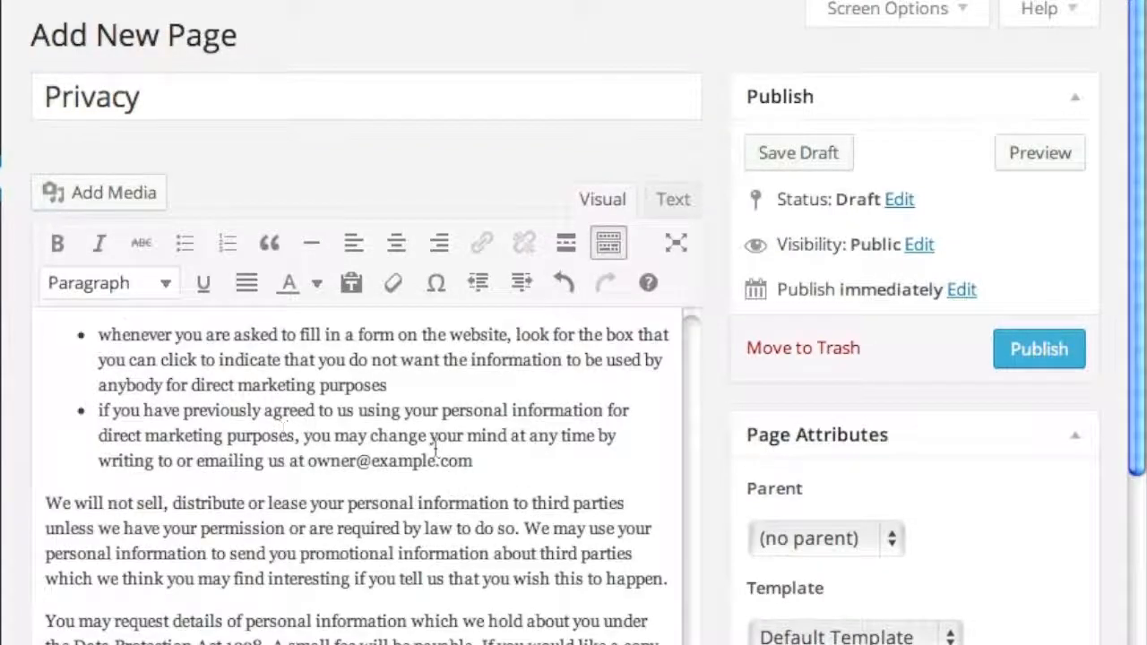
scroll(435, 448, "down", 5)
scroll(438, 448, "up", 10)
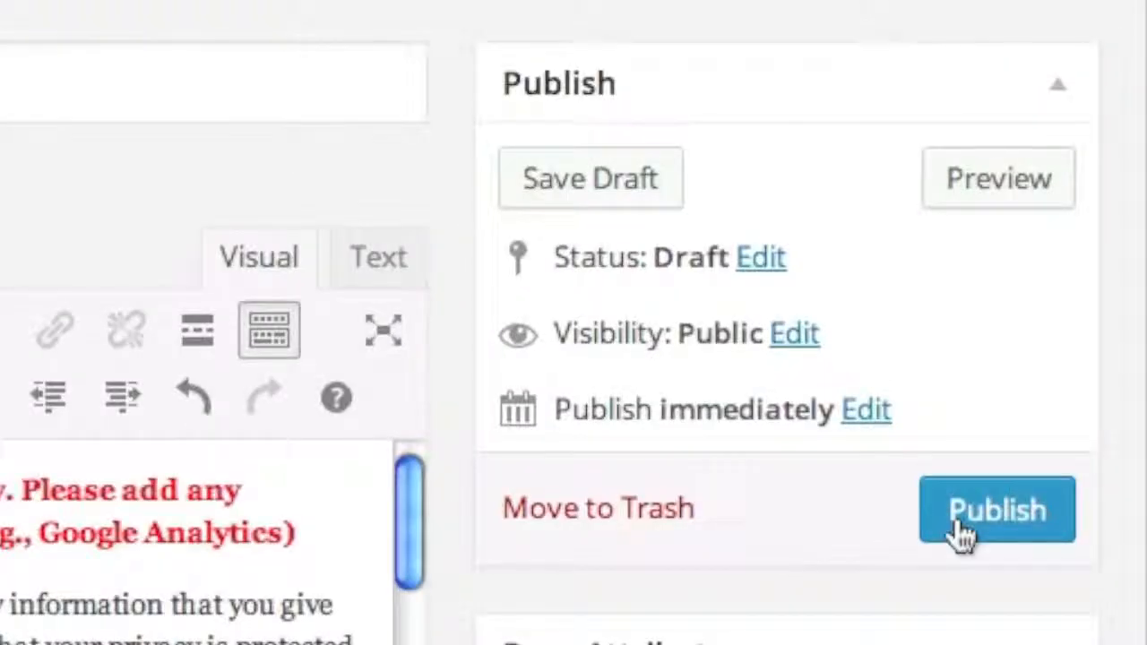
left_click(958, 529)
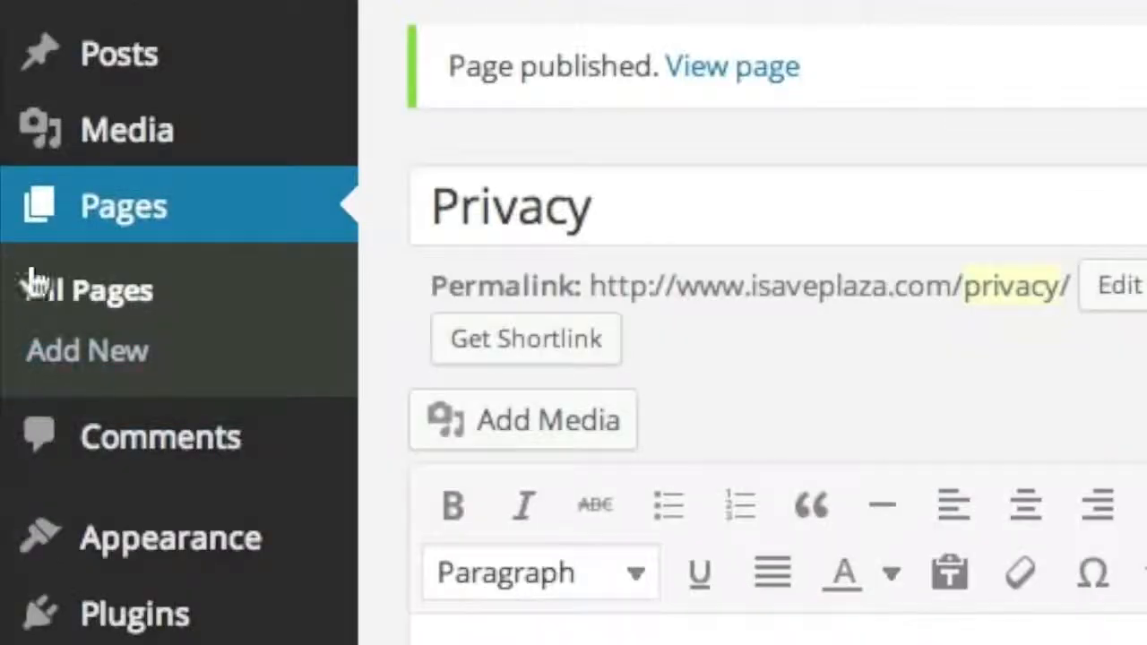
- Trash Sample Page, then delete it permanently from the Trash view
left_click(106, 289)
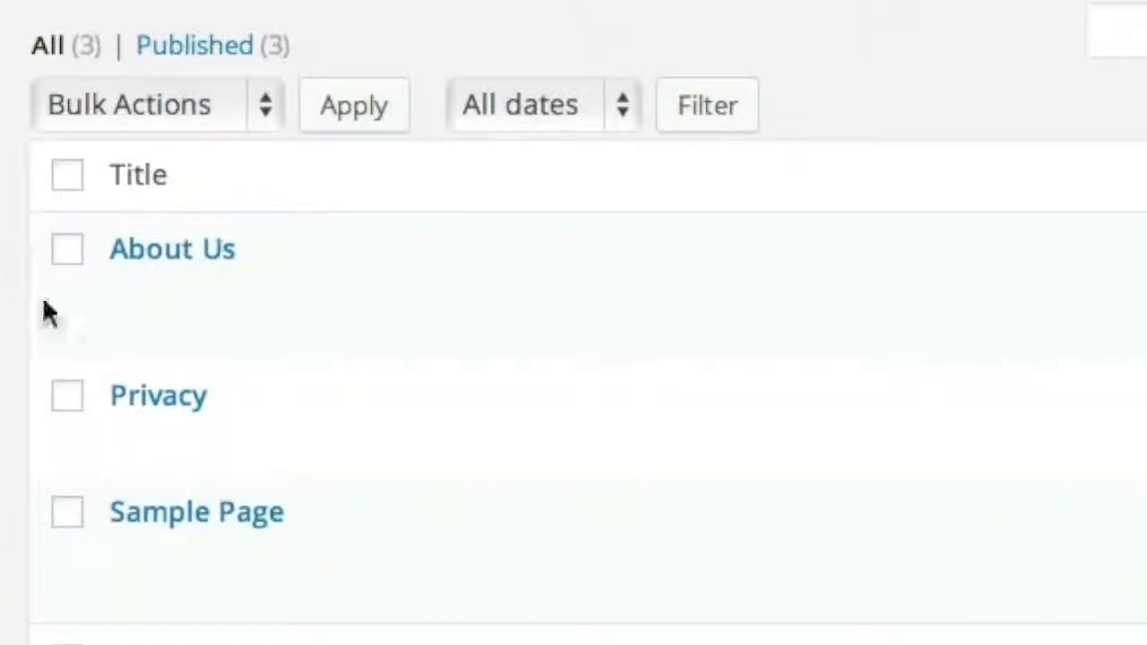
mouse_move(267, 568)
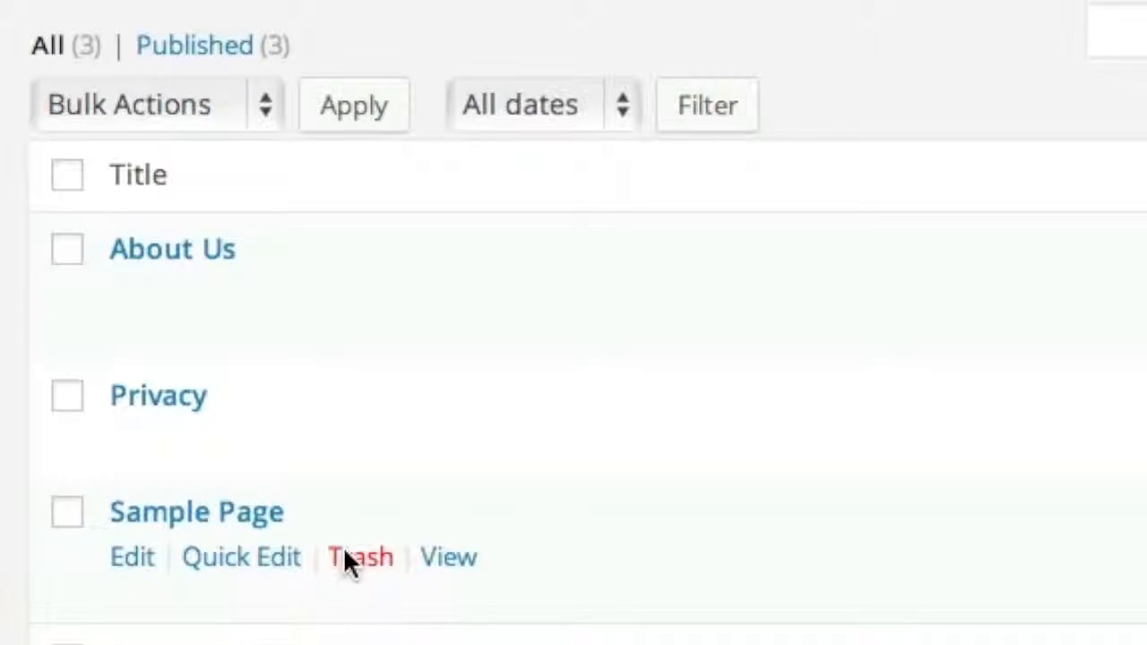
left_click(345, 557)
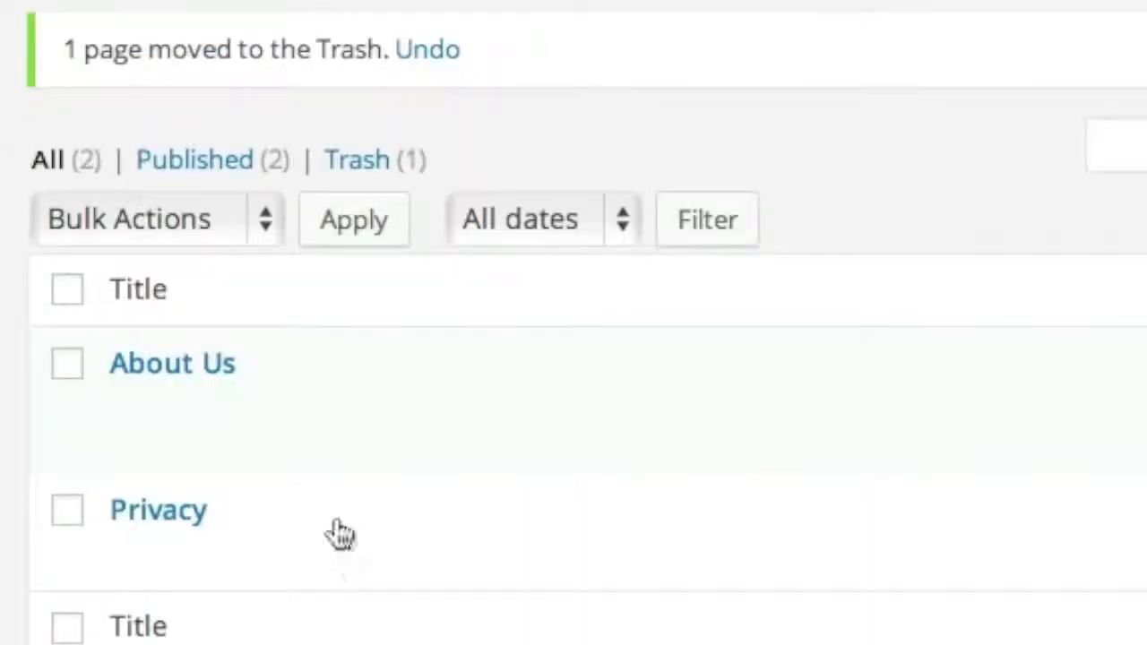
left_click(366, 167)
mouse_move(134, 254)
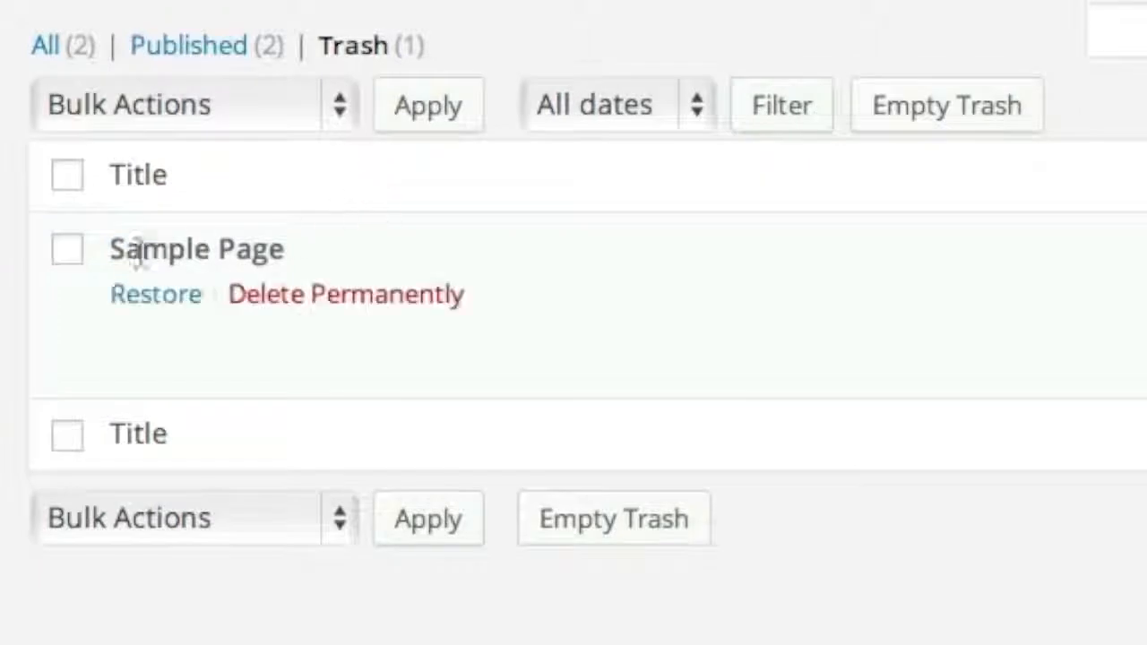
left_click(269, 300)
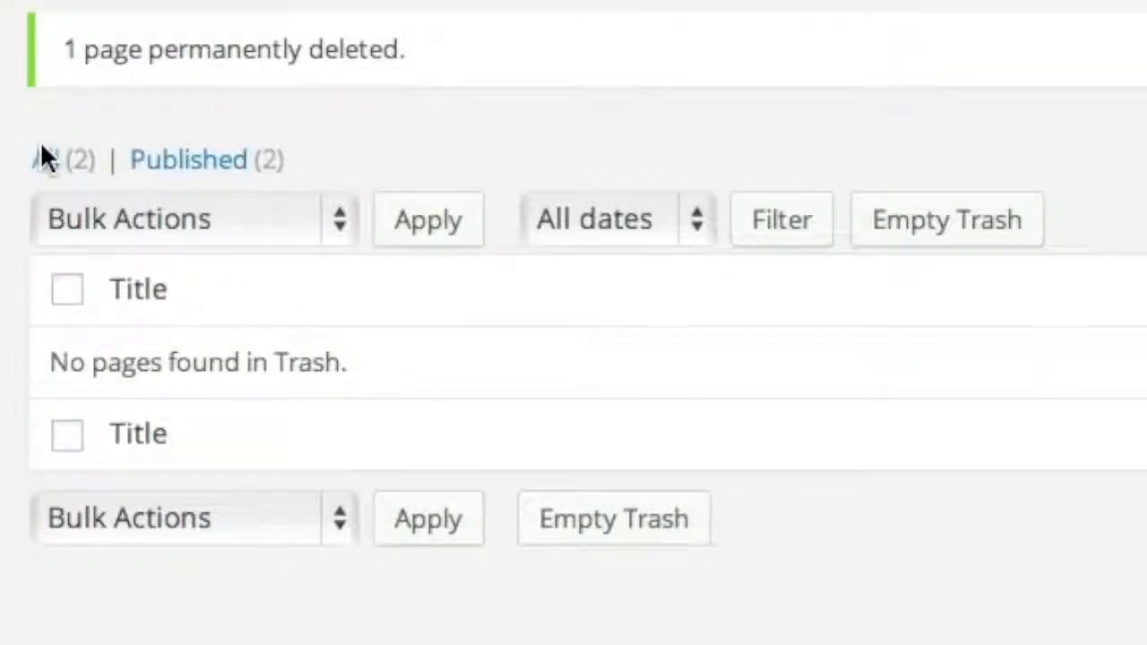
- Back in All Pages, select both remaining pages, About Us and Privacy
left_click(45, 159)
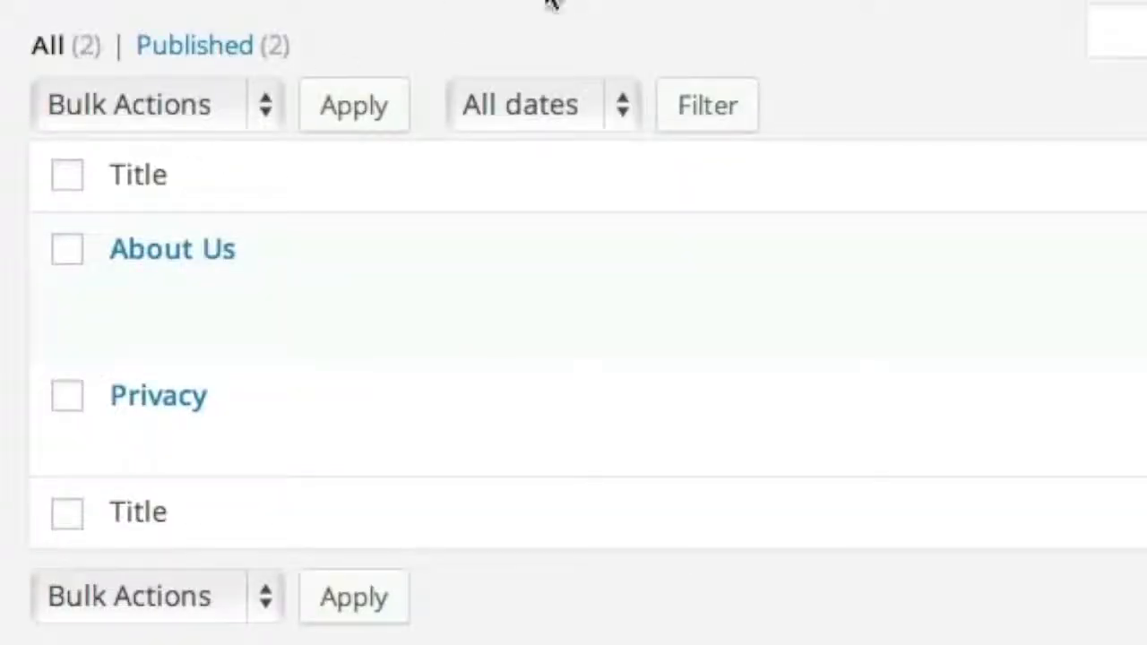
mouse_move(195, 274)
mouse_move(108, 450)
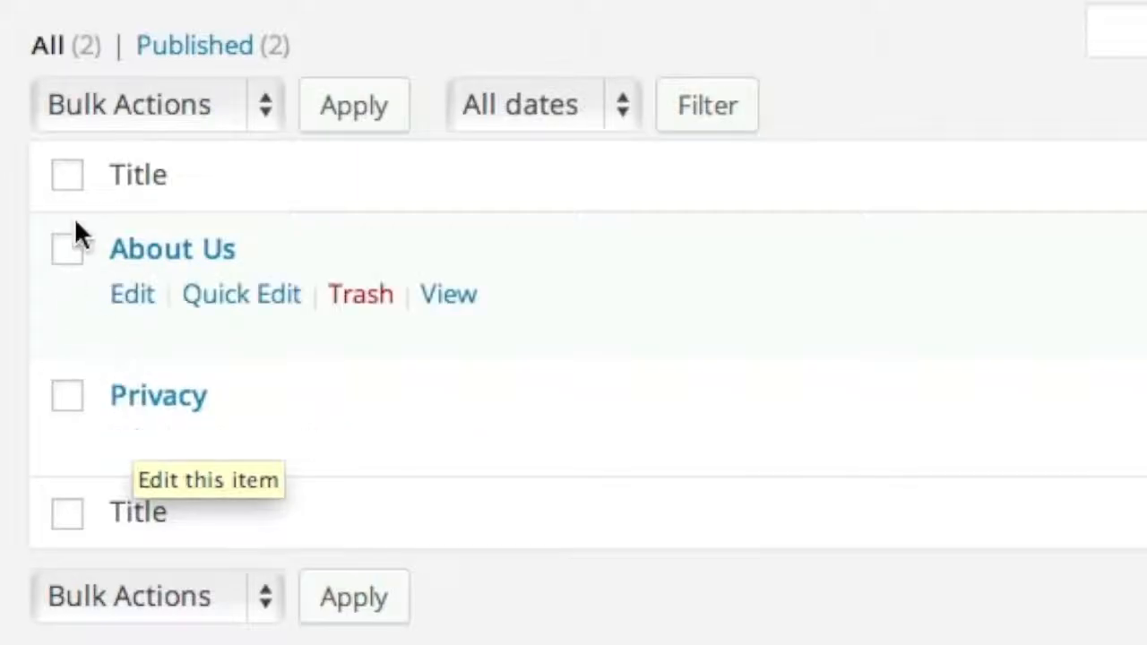
left_click(68, 177)
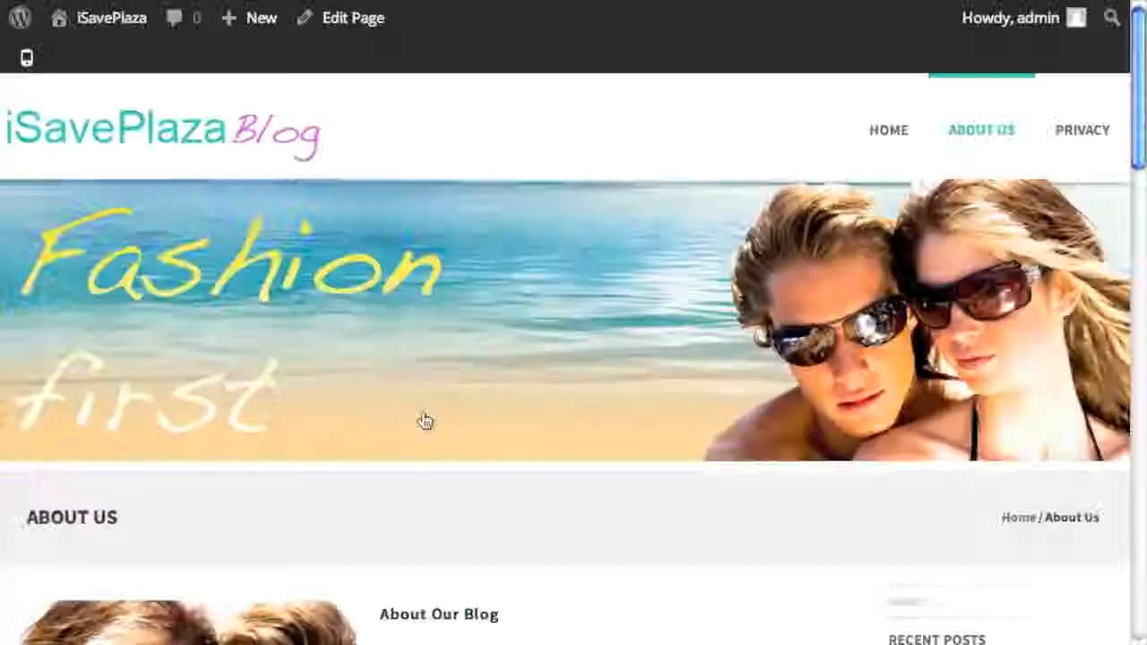
scroll(422, 418, "down", 10)
scroll(427, 414, "down", 10)
scroll(136, 249, "up", 4)
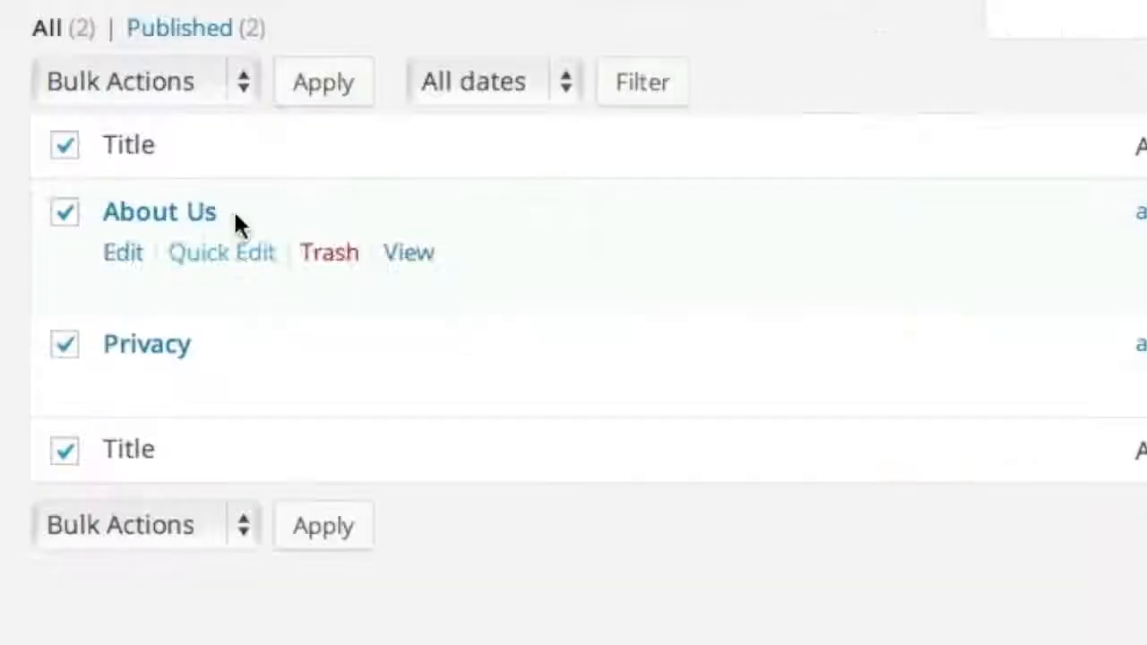
- Bulk-edit both selected pages to set Comments to Do not allow, and update them
left_click(315, 158)
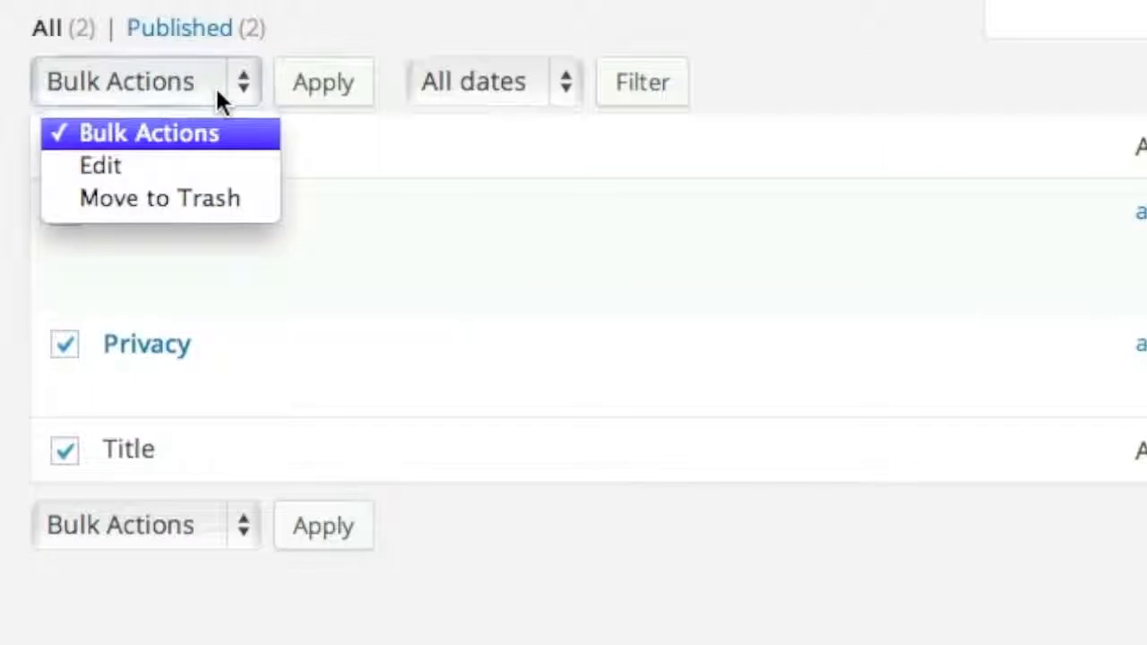
left_click(187, 168)
left_click(320, 97)
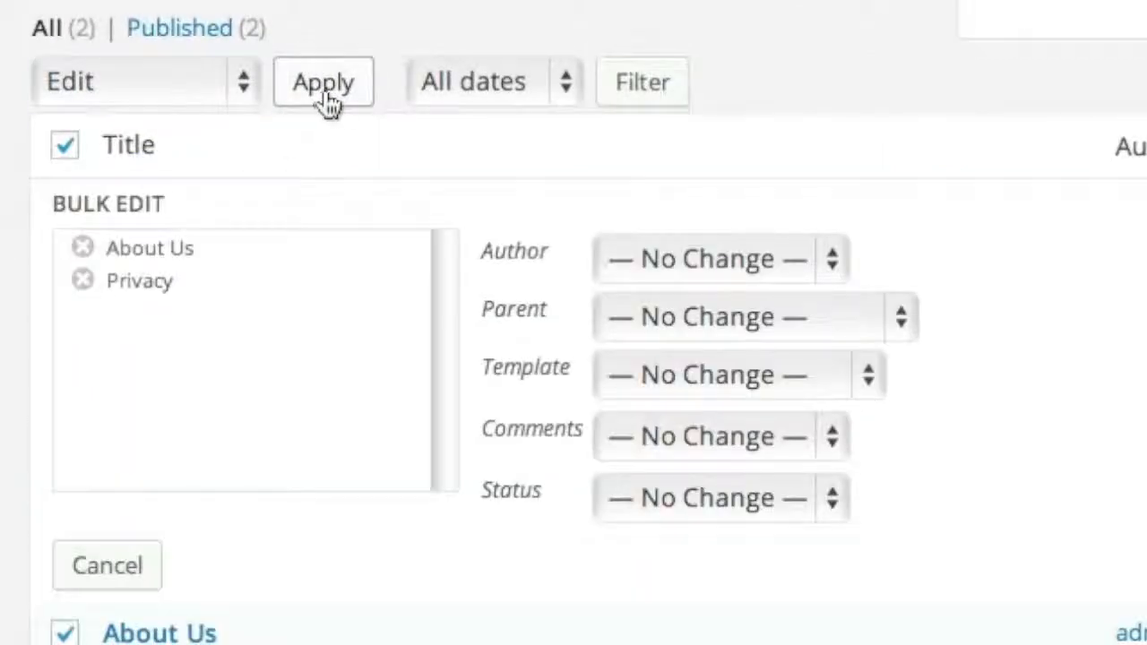
left_click(681, 433)
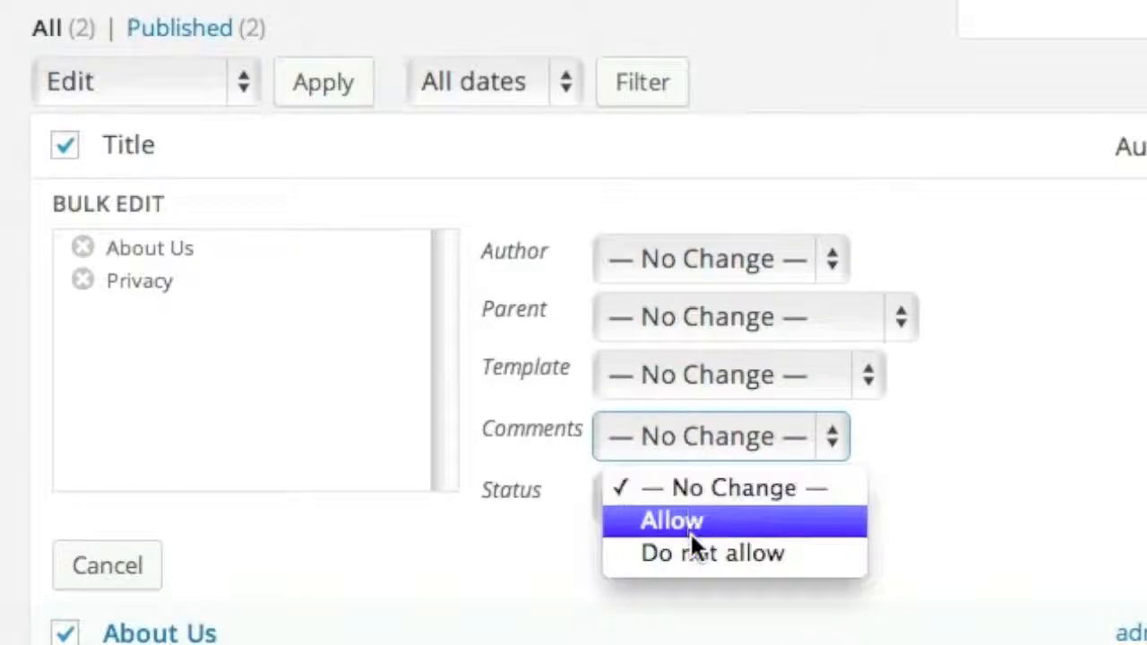
left_click(695, 553)
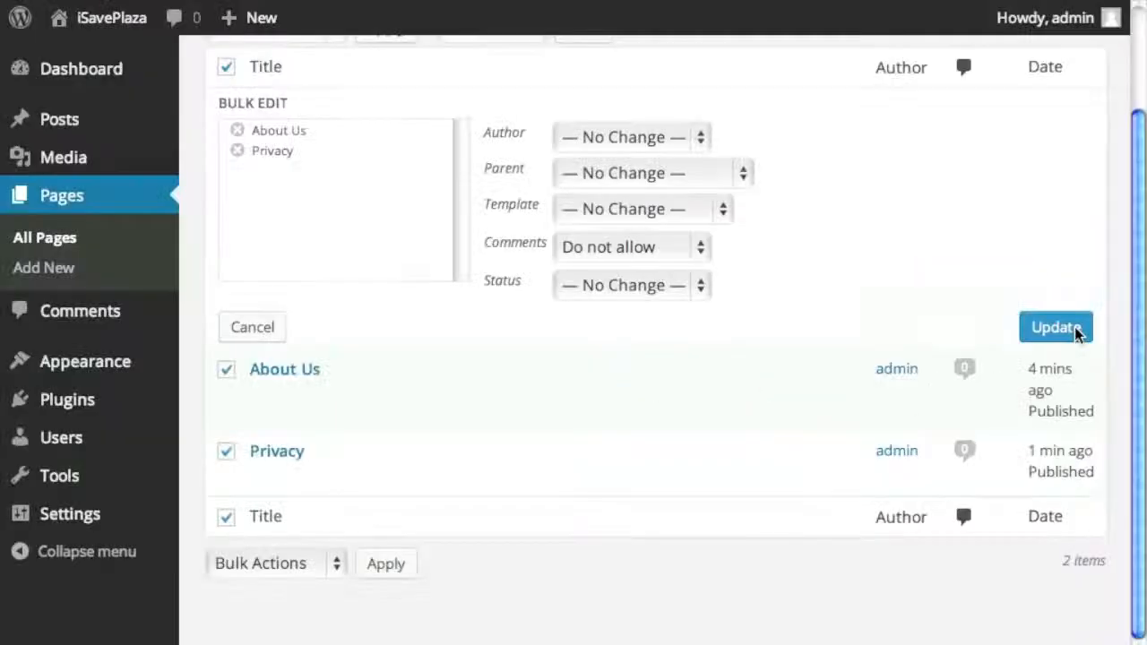
left_click(1002, 298)
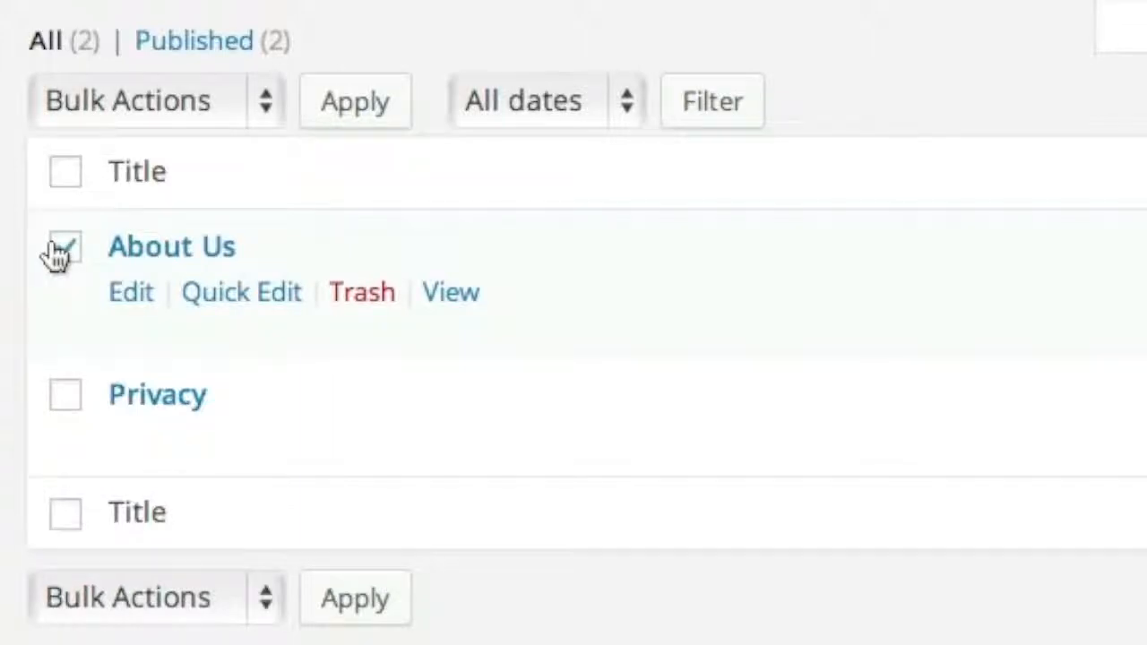
- Reopen bulk editing for the About Us page, leaving the comment setting at No Change
left_click(219, 111)
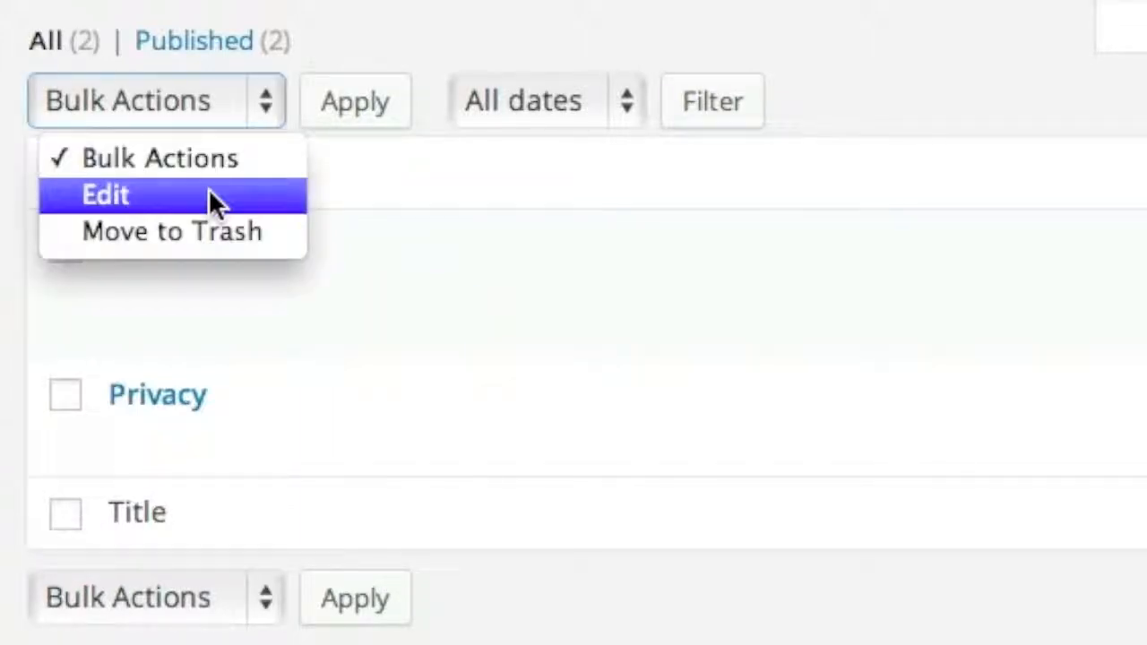
left_click(210, 194)
left_click(361, 112)
left_click(814, 497)
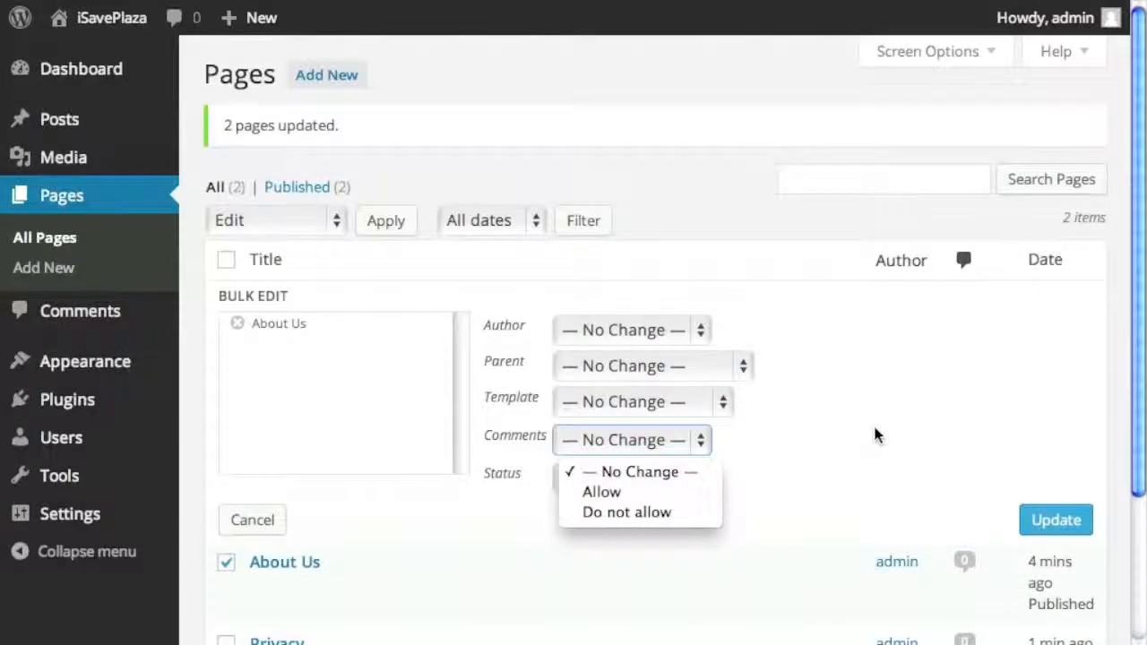
left_click(1124, 354)
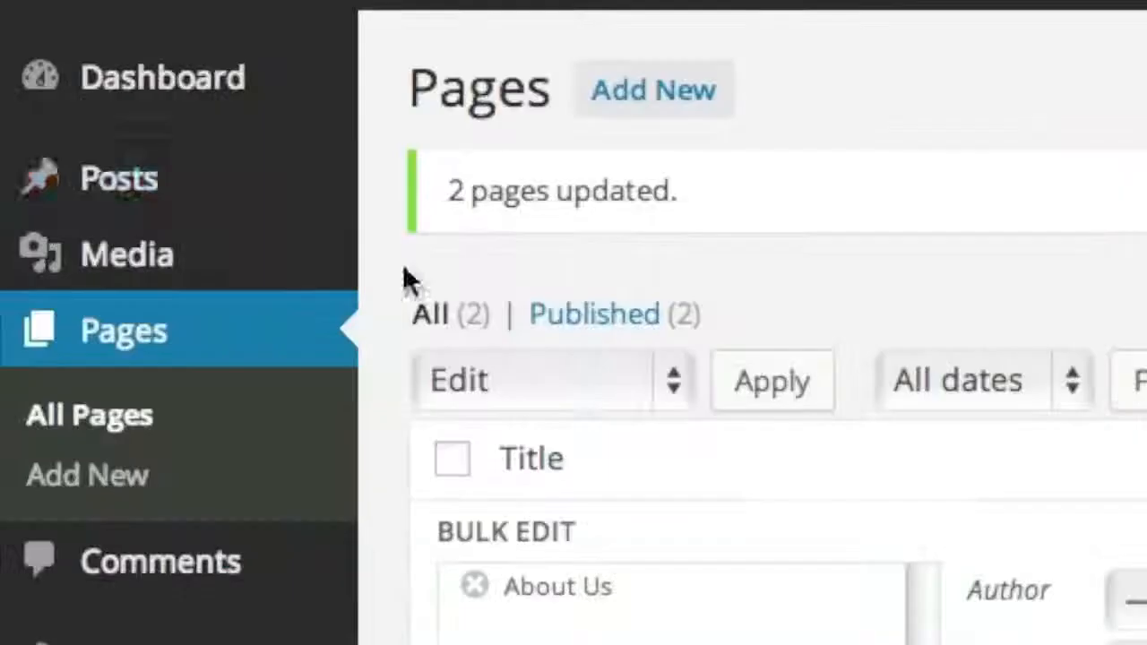
mouse_move(132, 130)
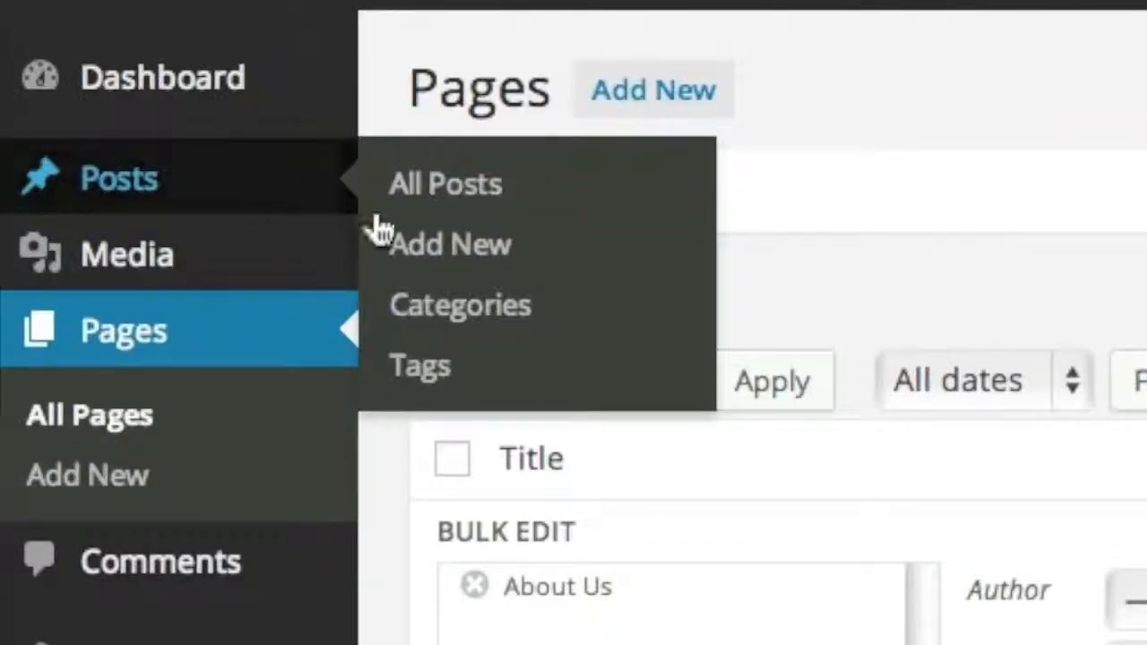
- Rename the Uncategorized category to 'Fashion Week', clear its old slug, and update it
left_click(461, 304)
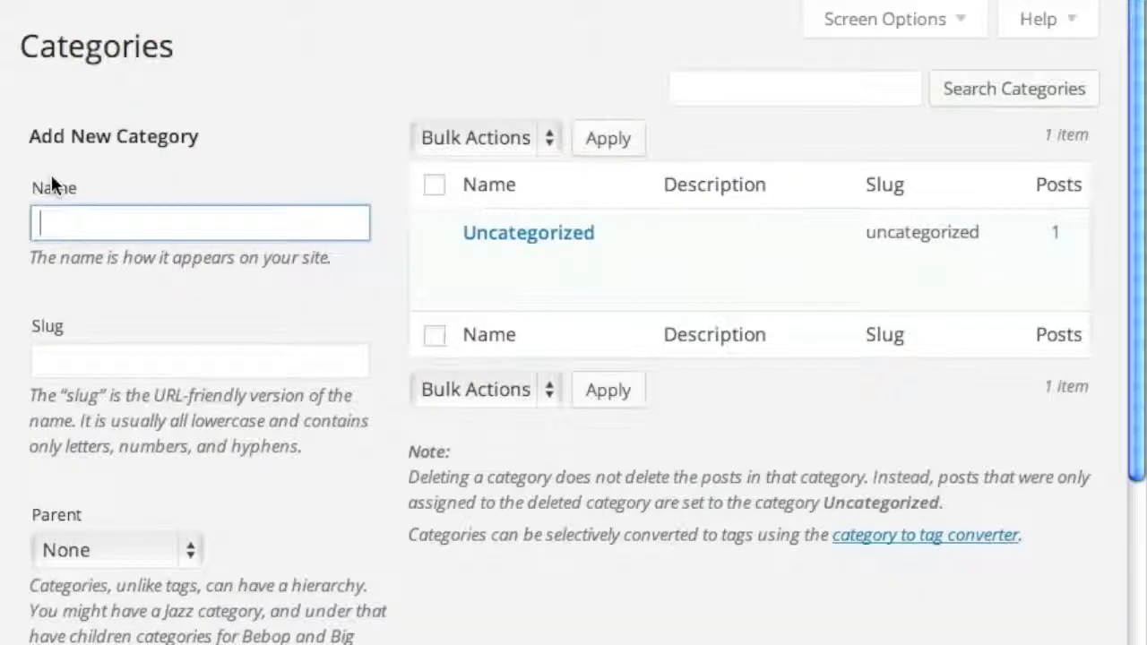
mouse_move(515, 244)
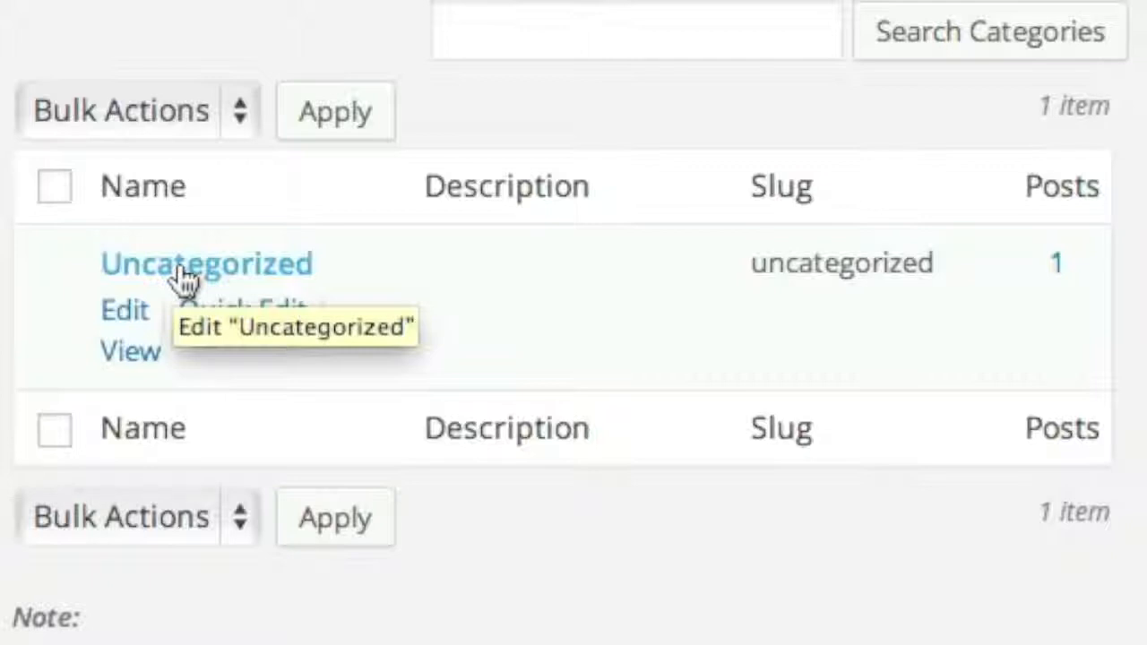
left_click(144, 314)
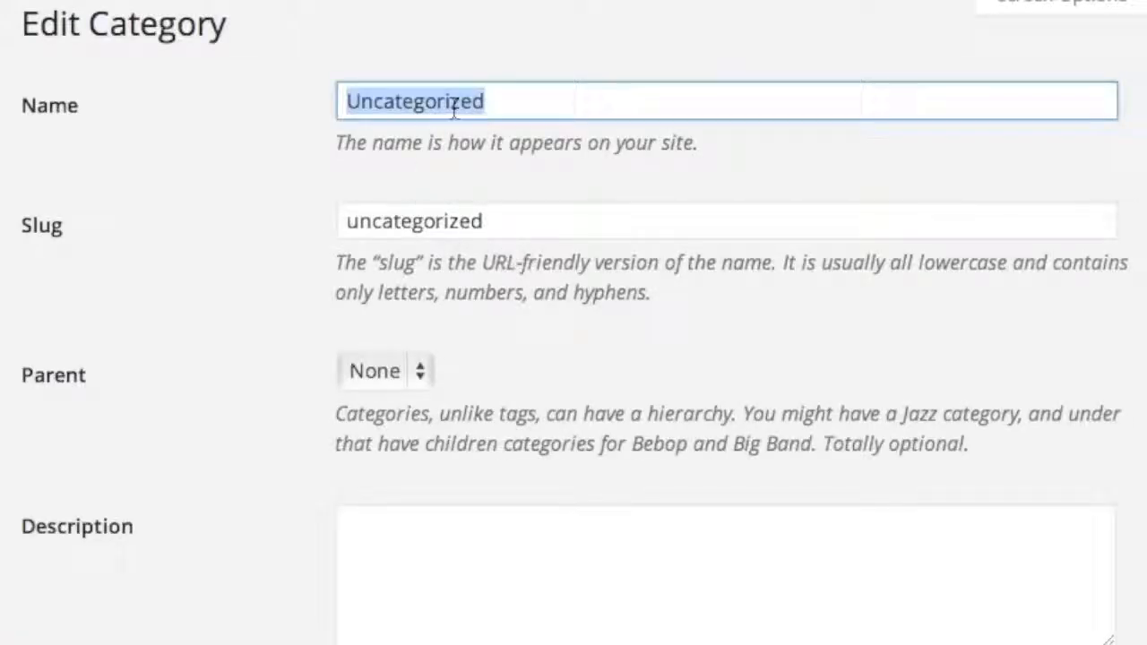
type("Fa")
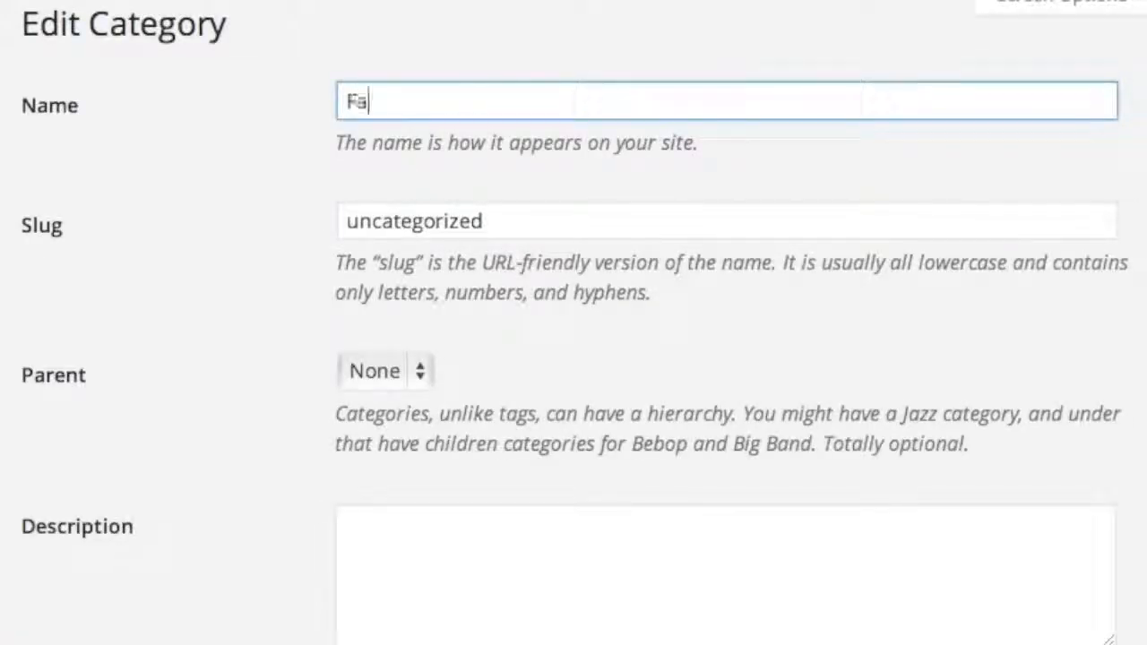
type("shion Week")
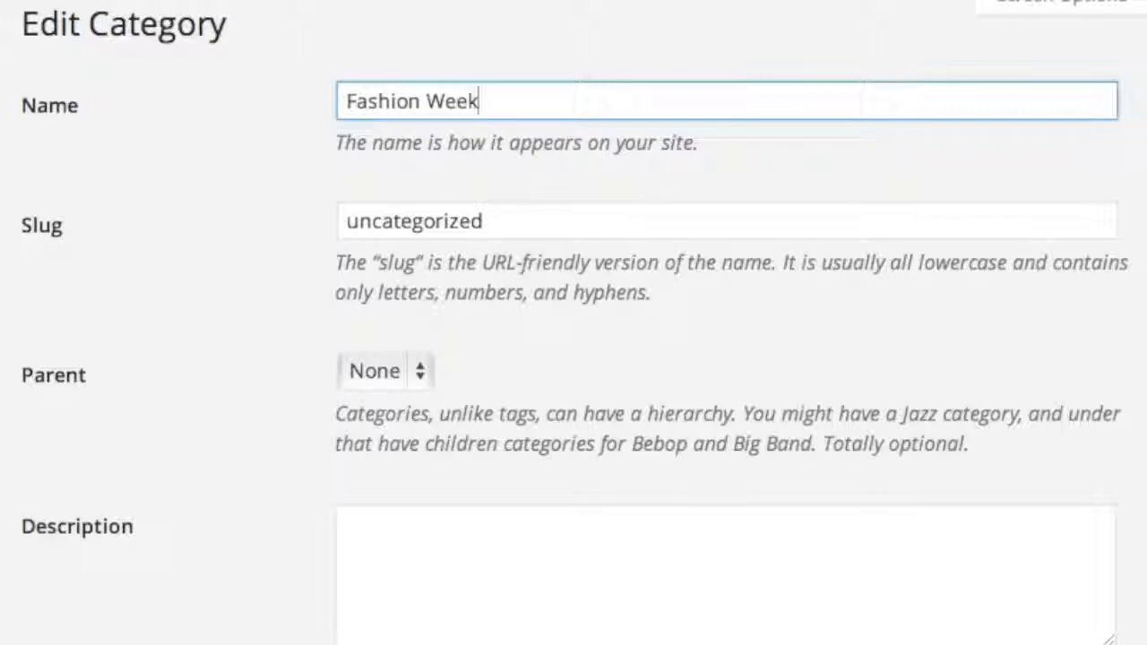
double_click(351, 233)
key("BackSpace")
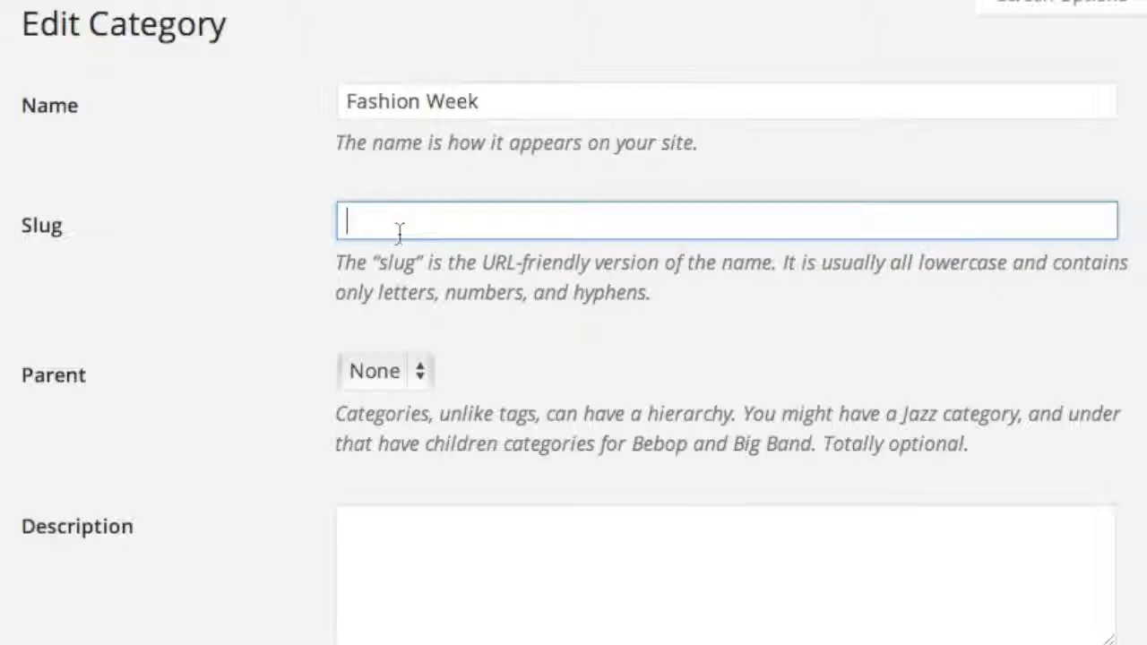
scroll(311, 285, "down", 2)
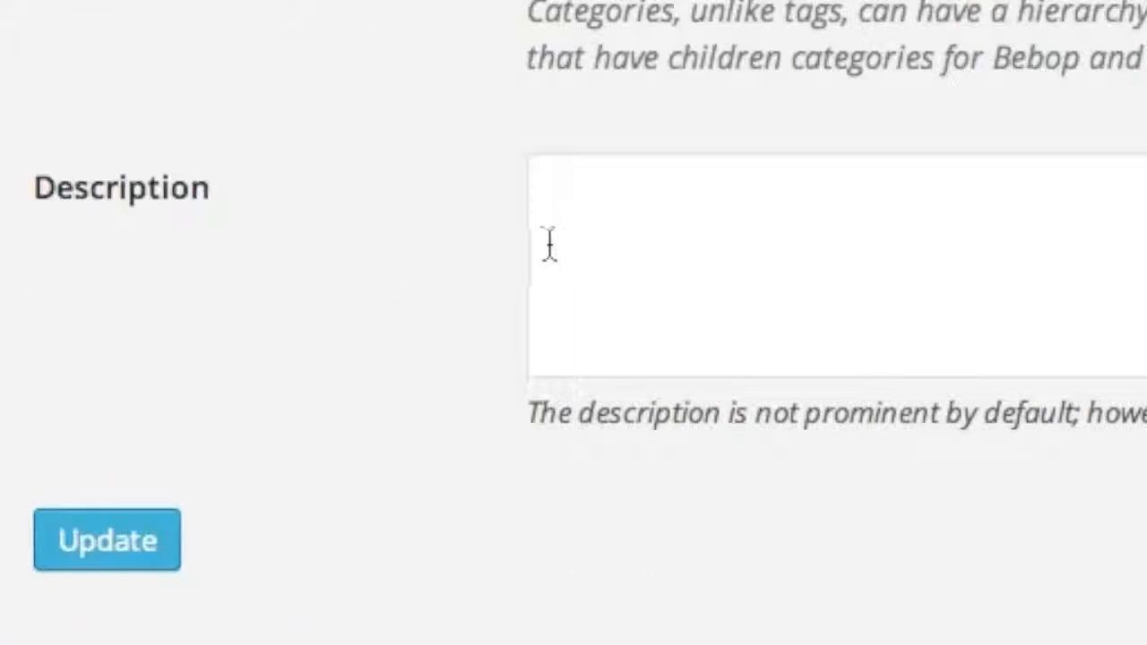
left_click(86, 541)
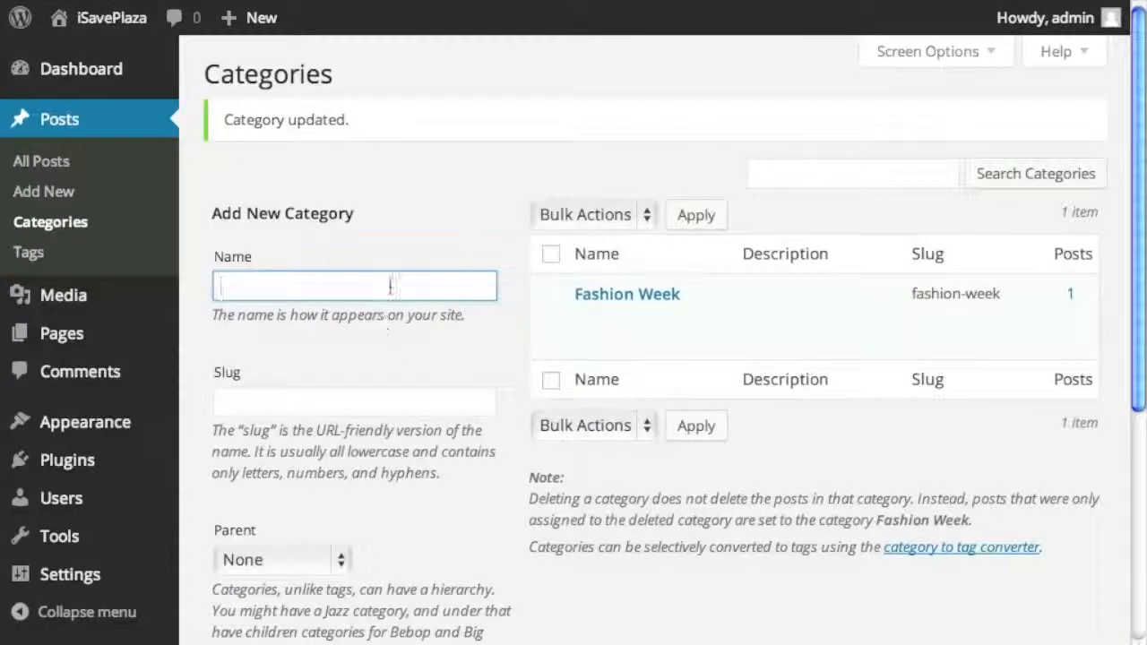
- Add the Women's Fashion category, then Summer Styles with Women's Fashion as its parent
type("Women's Fashion")
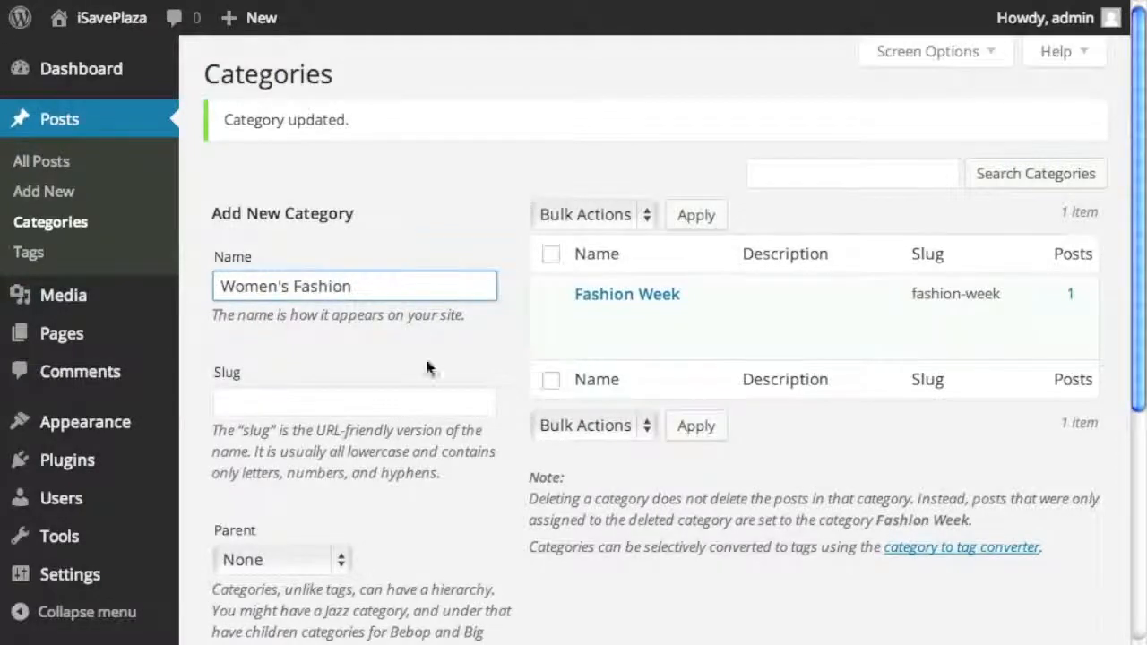
scroll(417, 337, "down", 5)
left_click(303, 563)
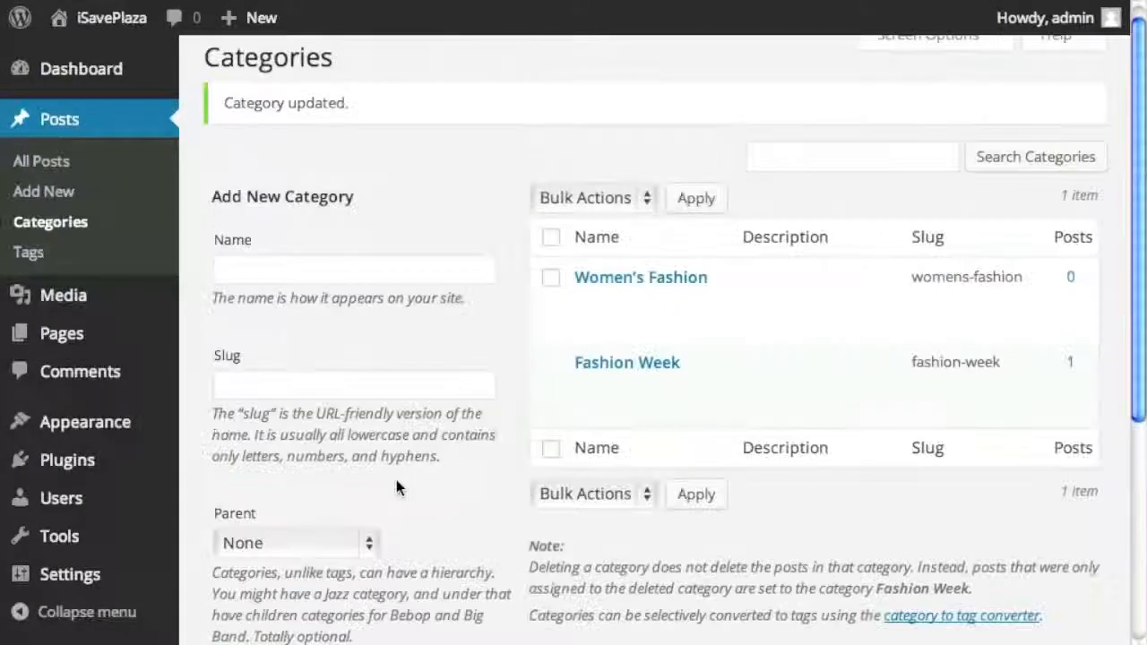
left_click(325, 294)
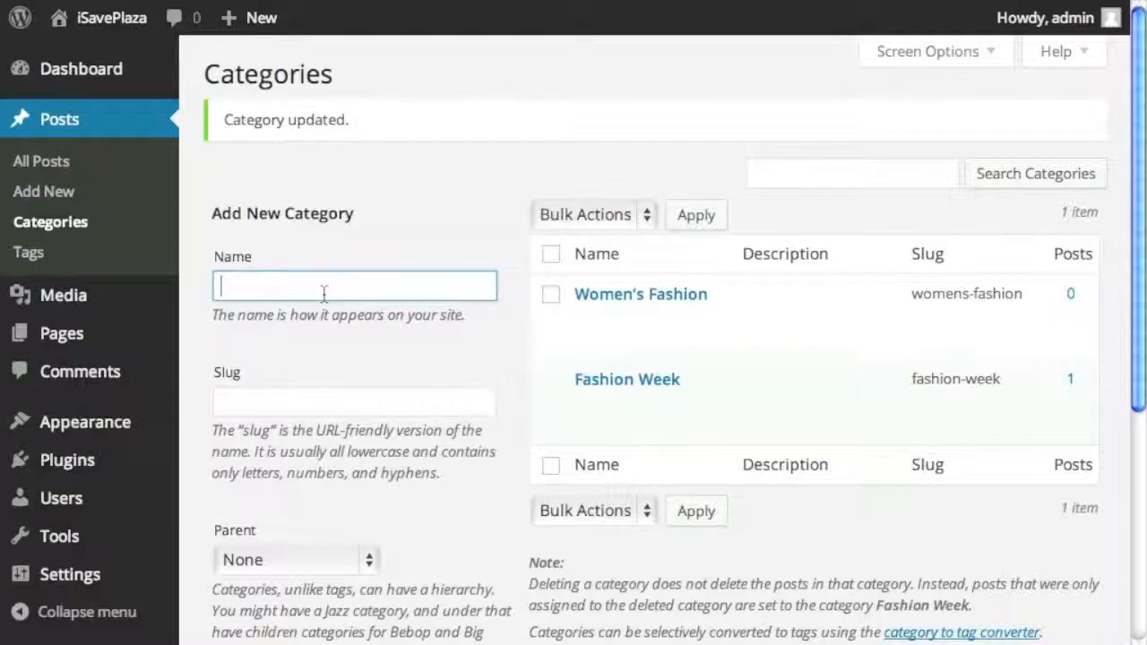
type("Summer Styles")
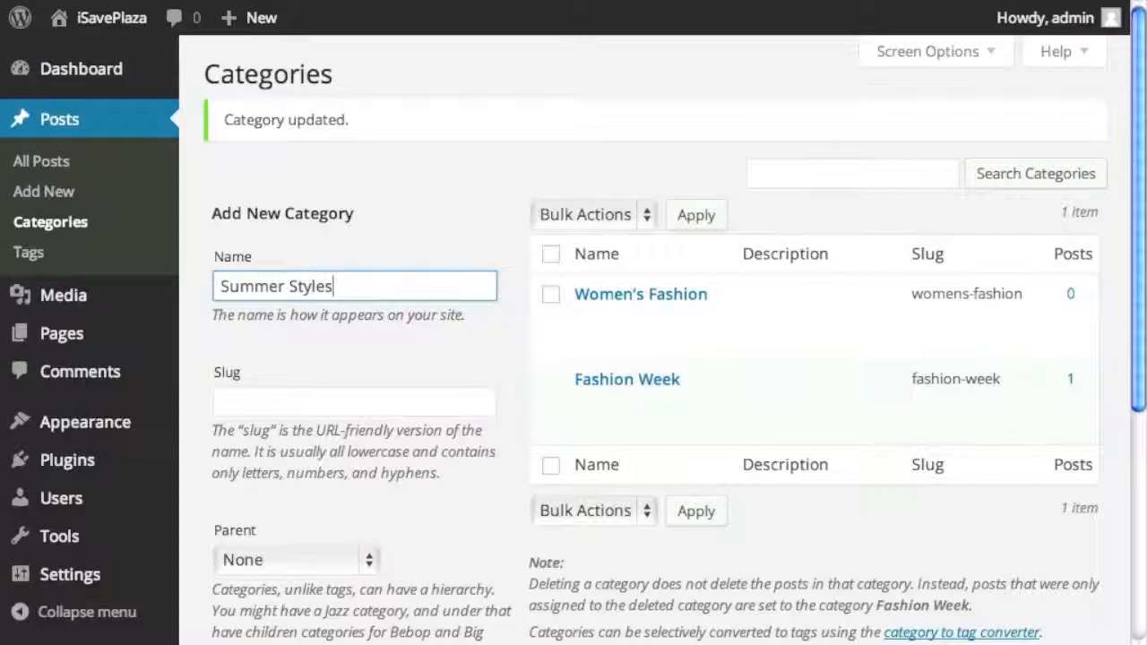
scroll(377, 403, "down", 2)
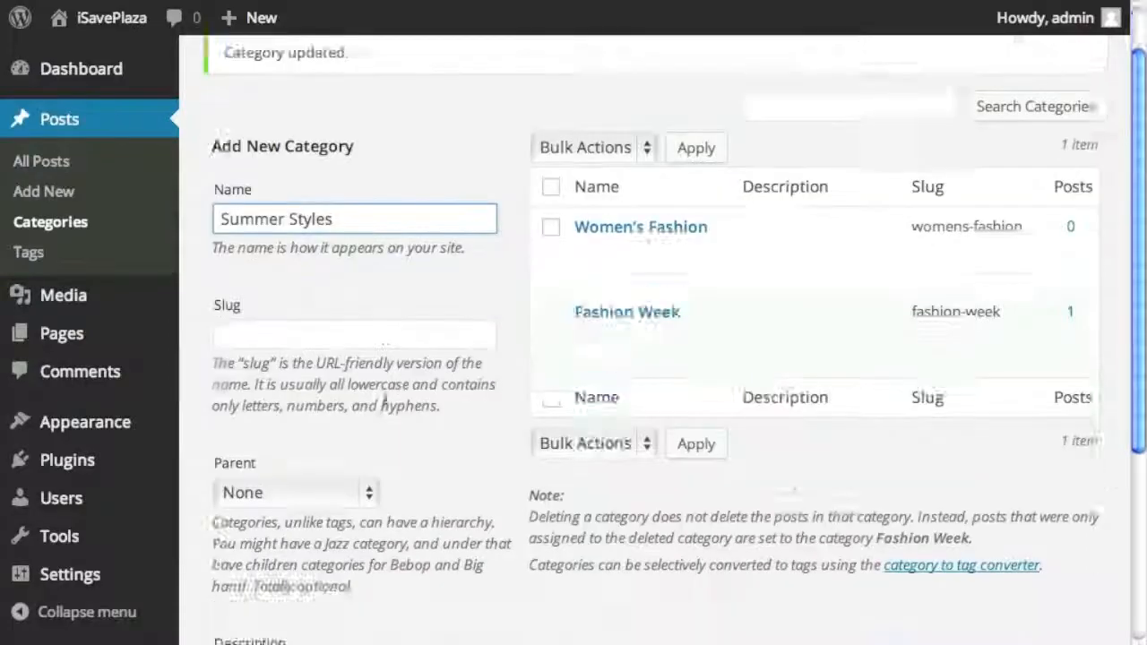
left_click(312, 560)
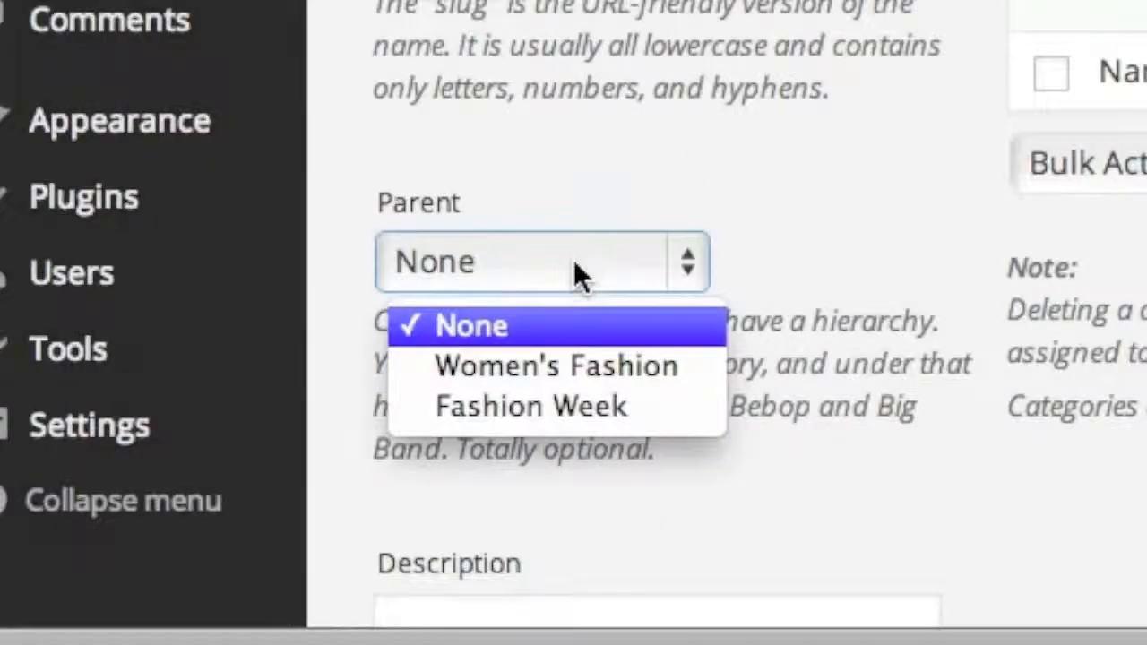
left_click(591, 365)
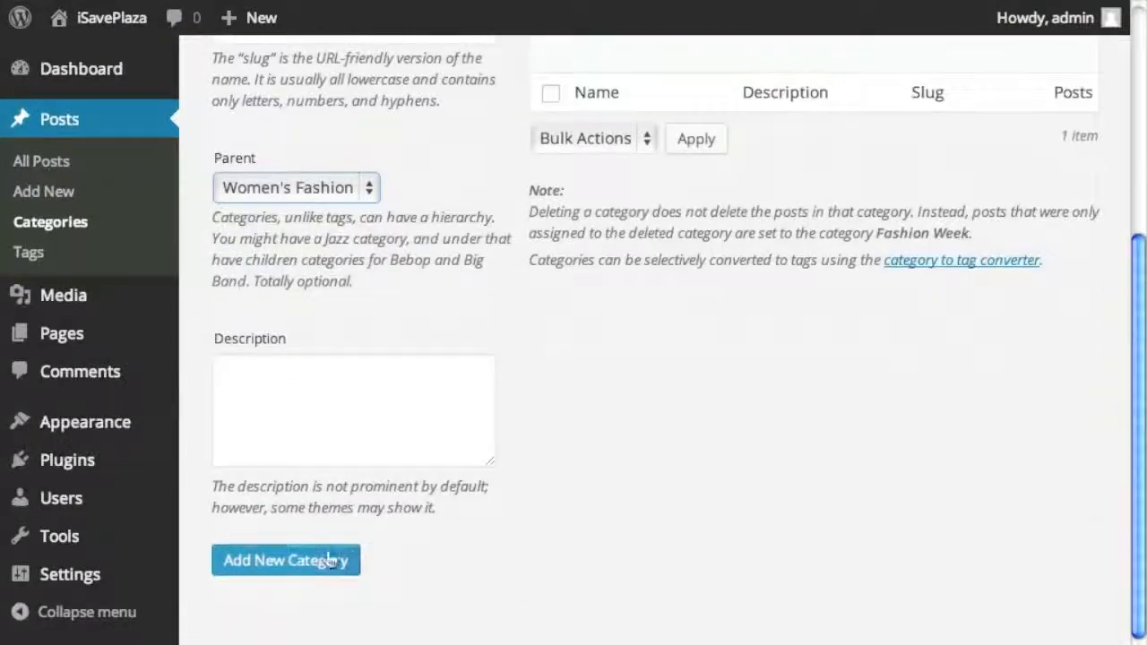
left_click(329, 560)
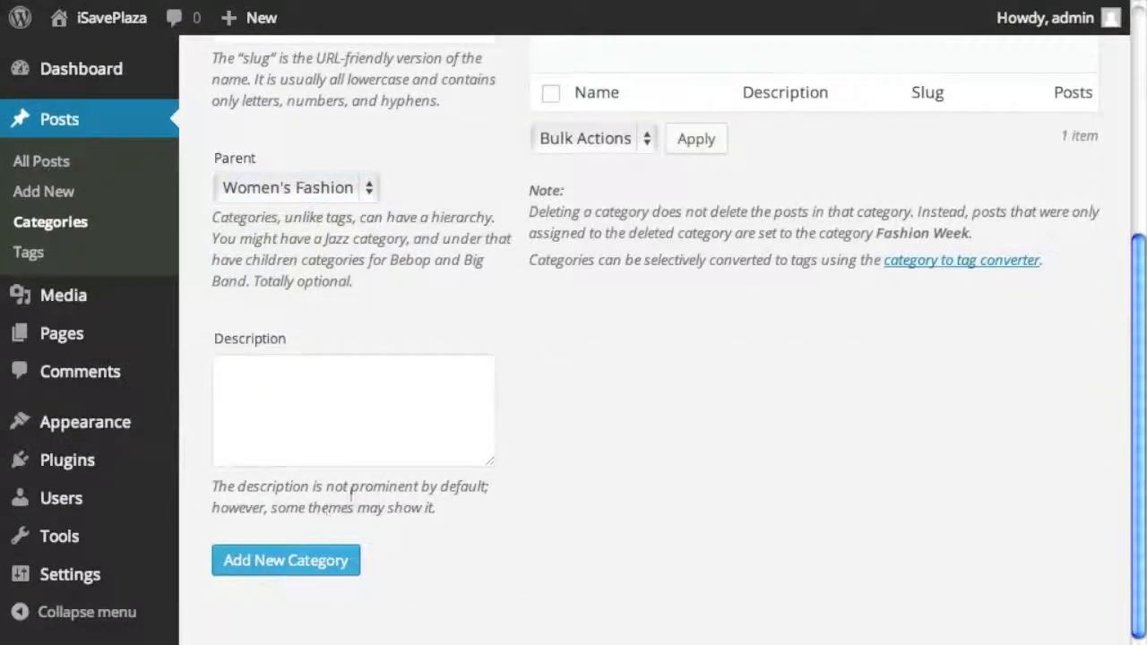
- Add the Must Haves category under the parent Women's Fashion
scroll(369, 482, "up", 5)
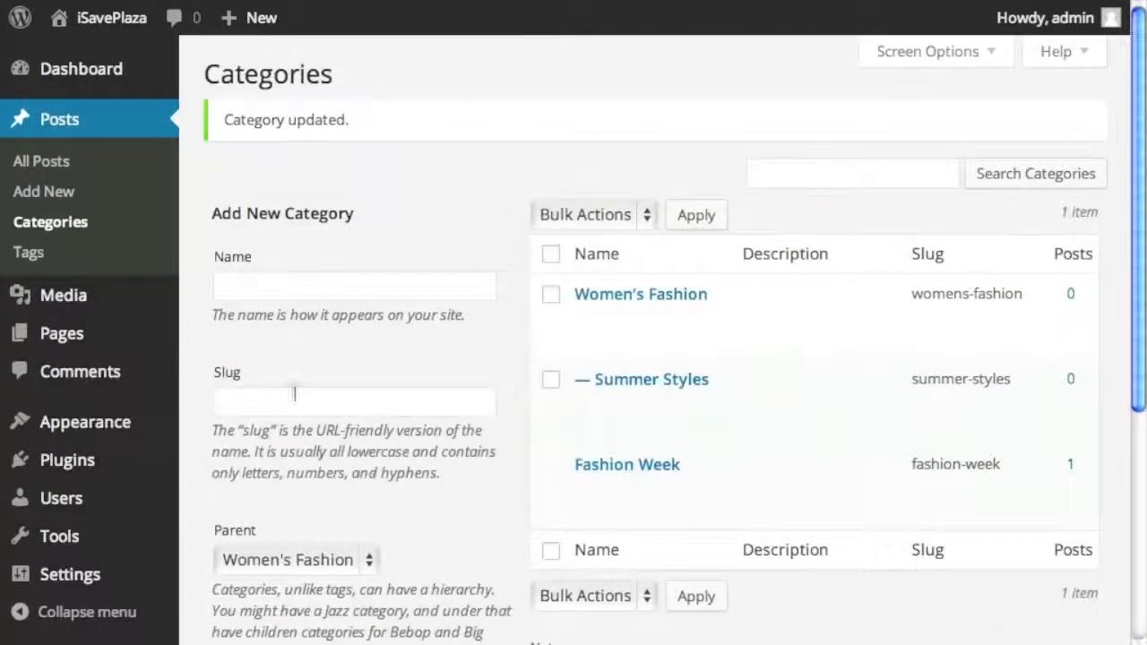
left_click(327, 290)
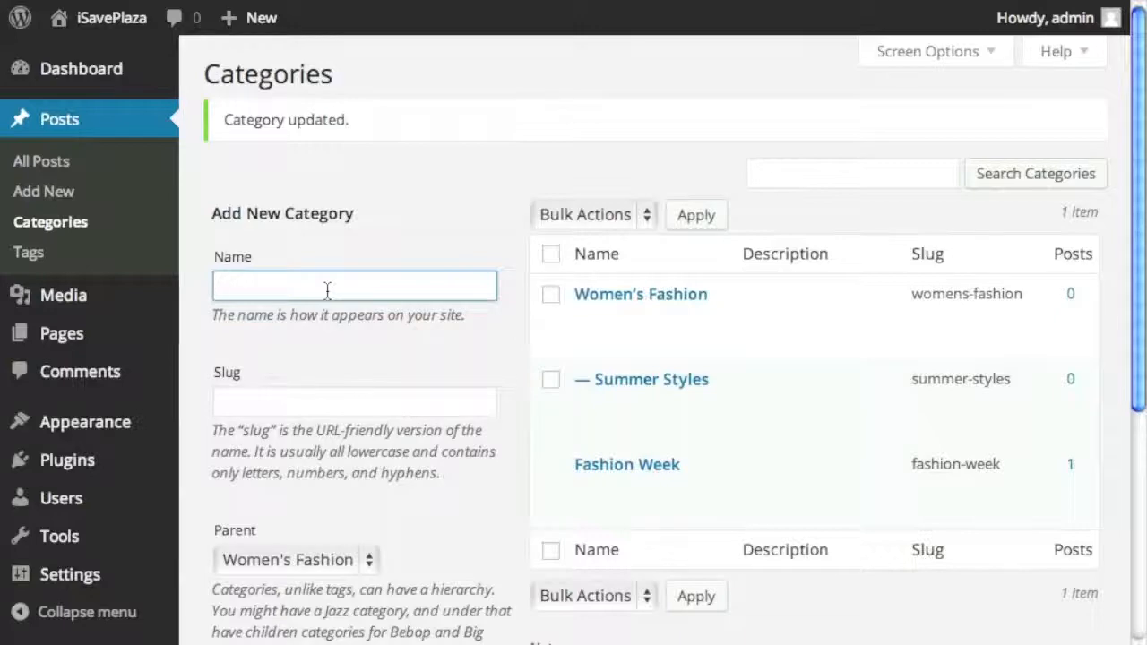
type("Must Haves")
scroll(361, 334, "down", 3)
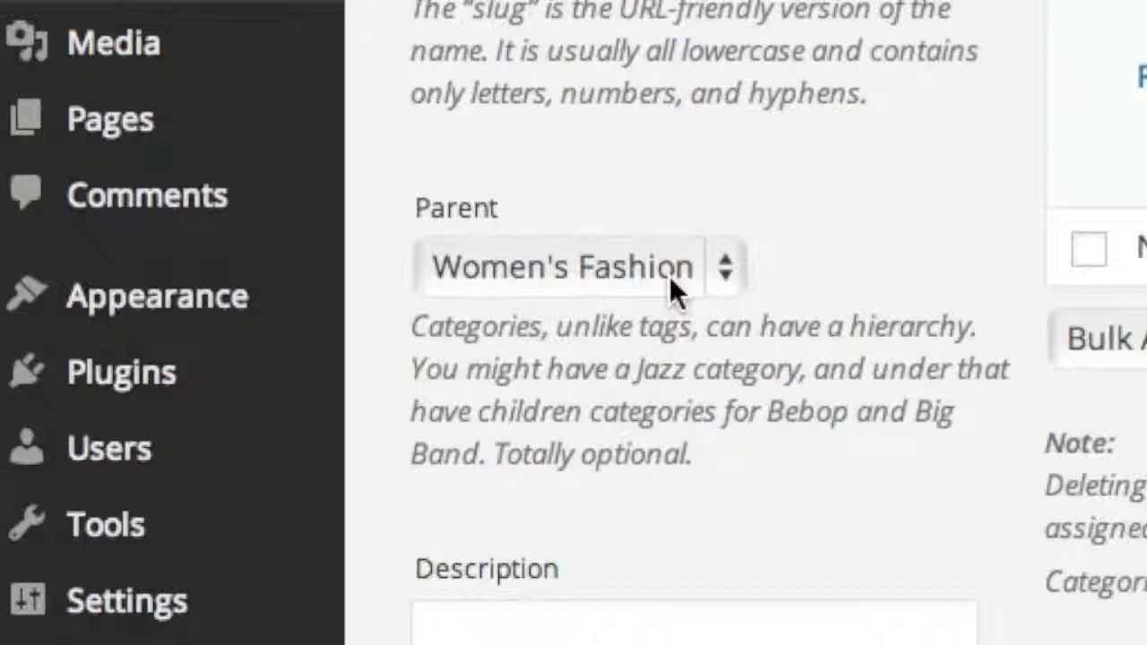
left_click(670, 276)
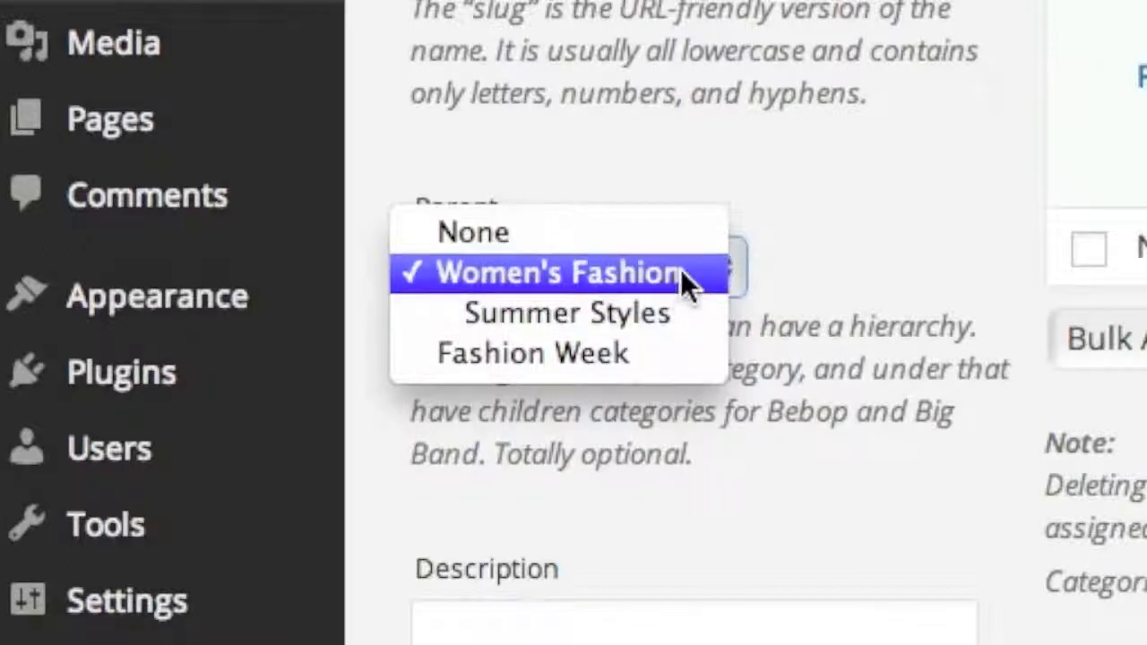
left_click(698, 269)
scroll(773, 383, "down", 5)
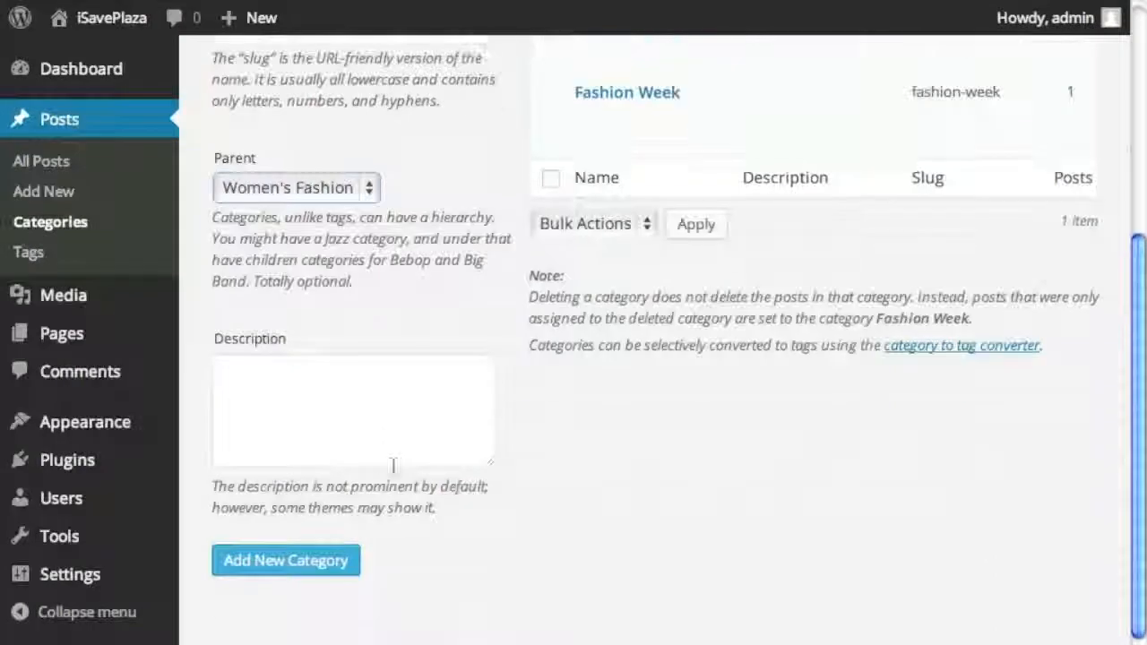
left_click(253, 572)
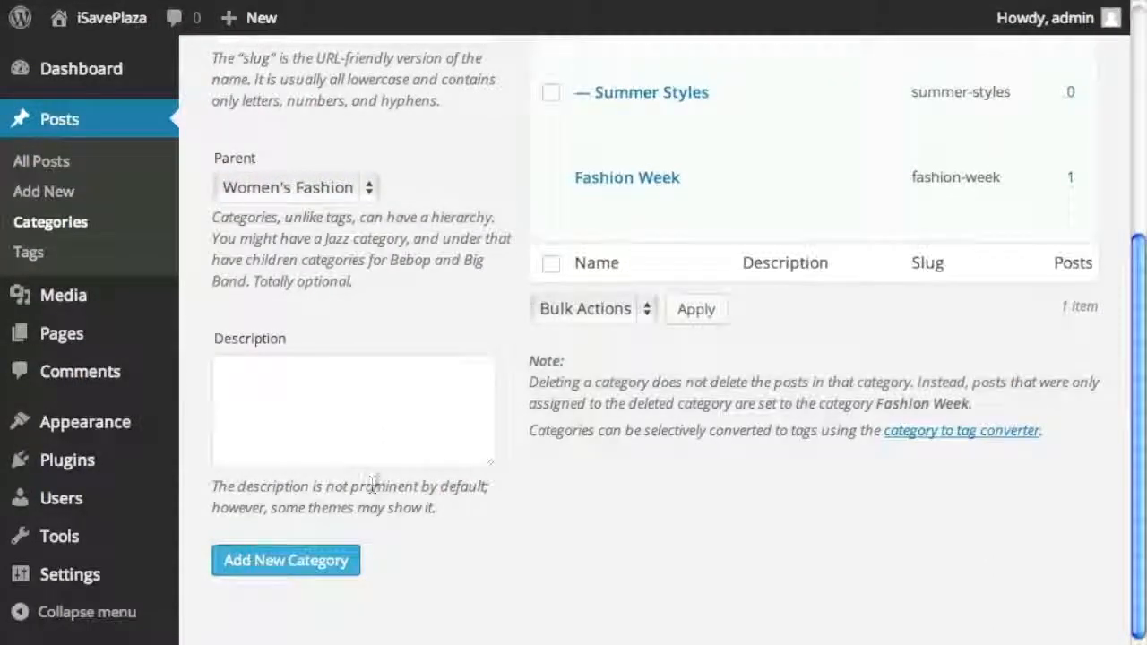
- Add Men's Fashion as a top-level category with Parent set to None
scroll(377, 484, "up", 5)
left_click(278, 289)
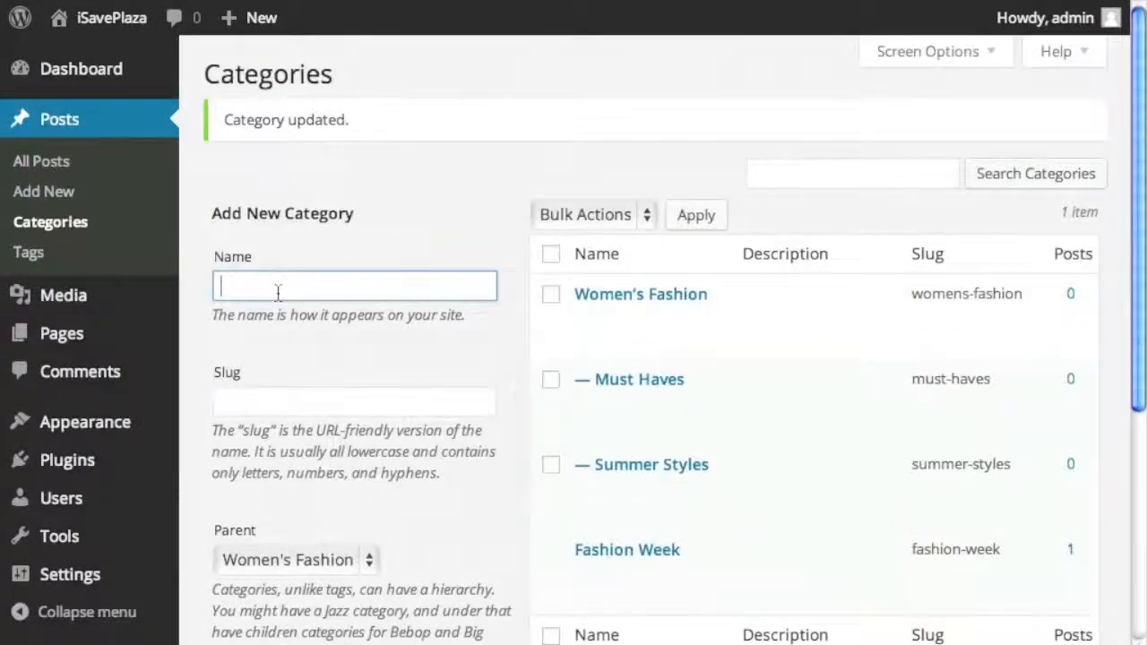
type("Men's Fashion")
scroll(324, 468, "down", 2)
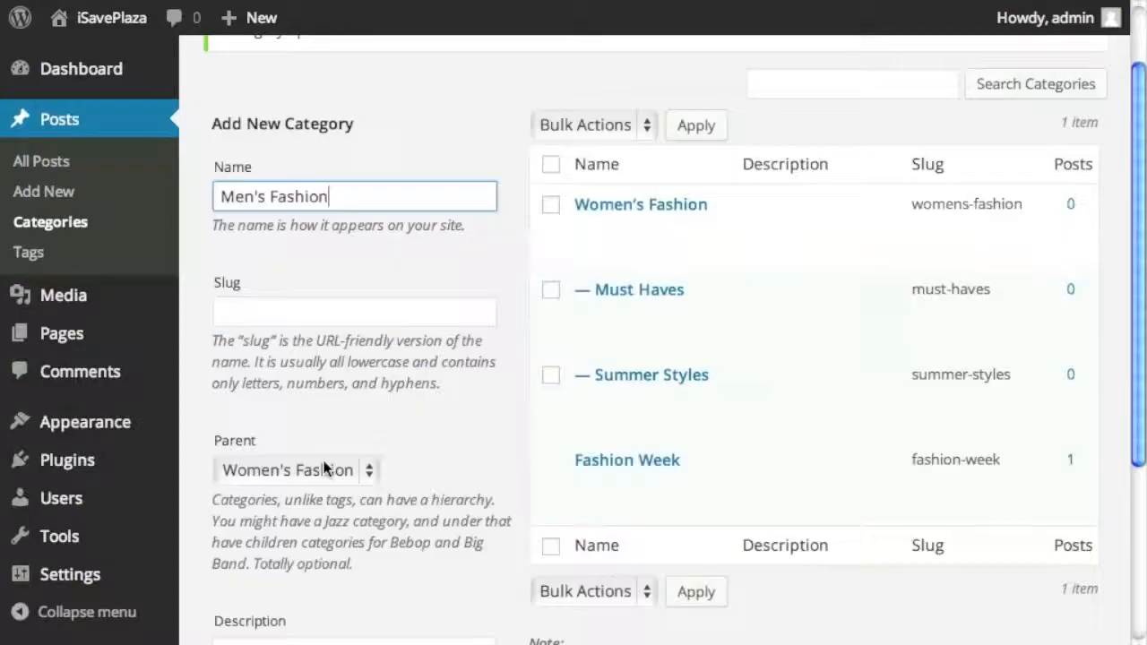
left_click(325, 468)
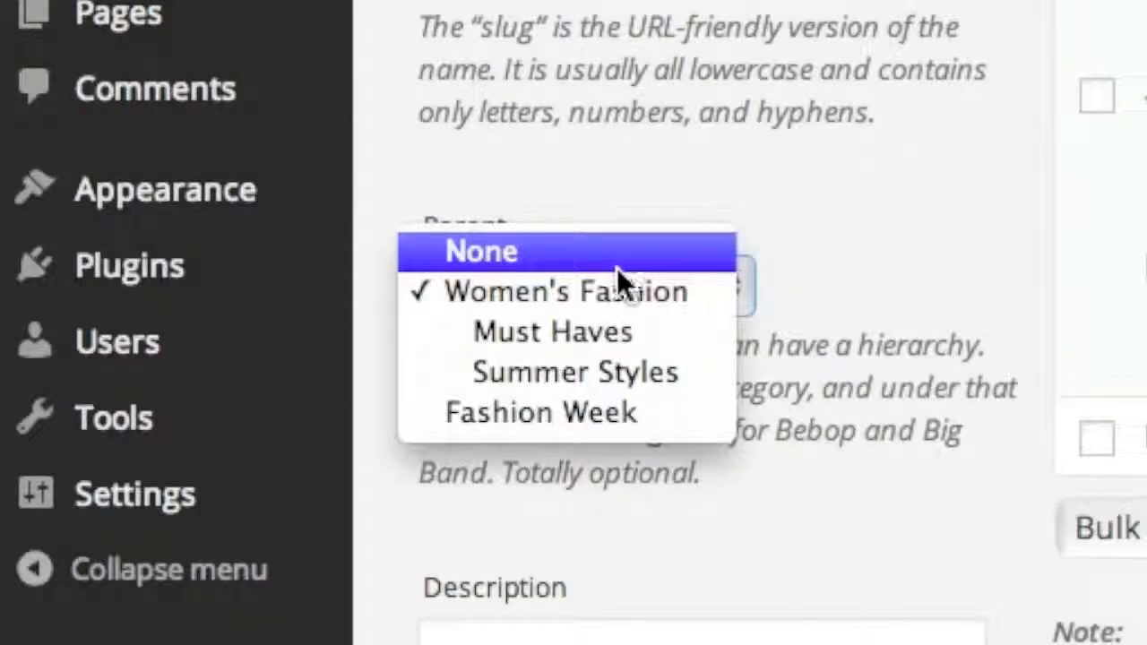
left_click(616, 262)
scroll(424, 454, "down", 5)
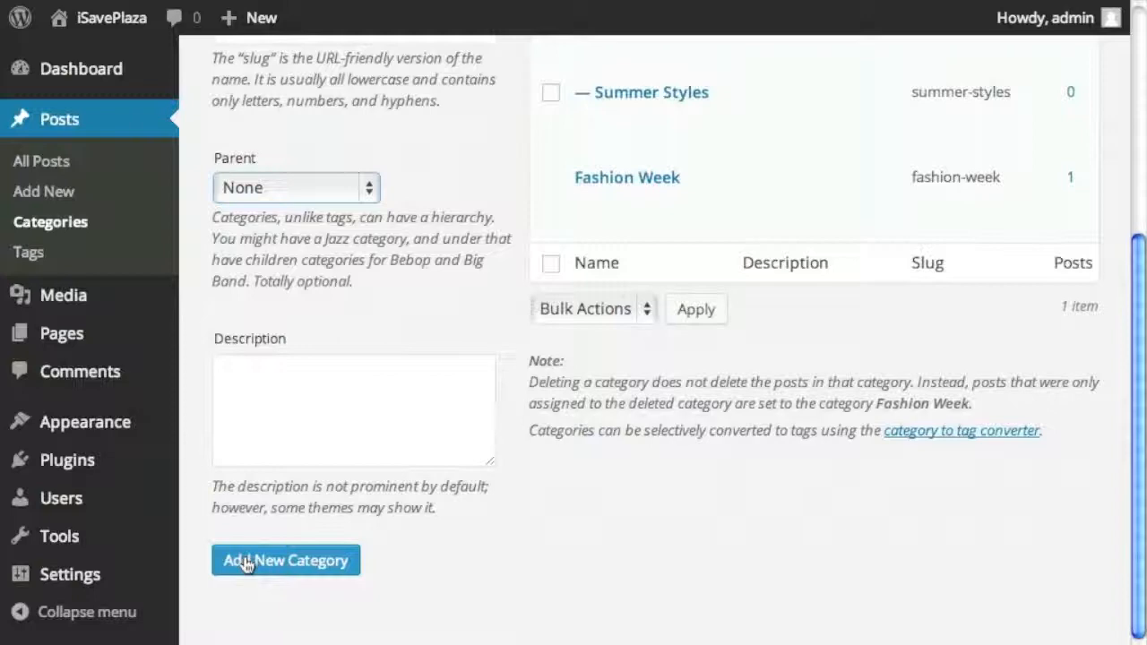
left_click(244, 562)
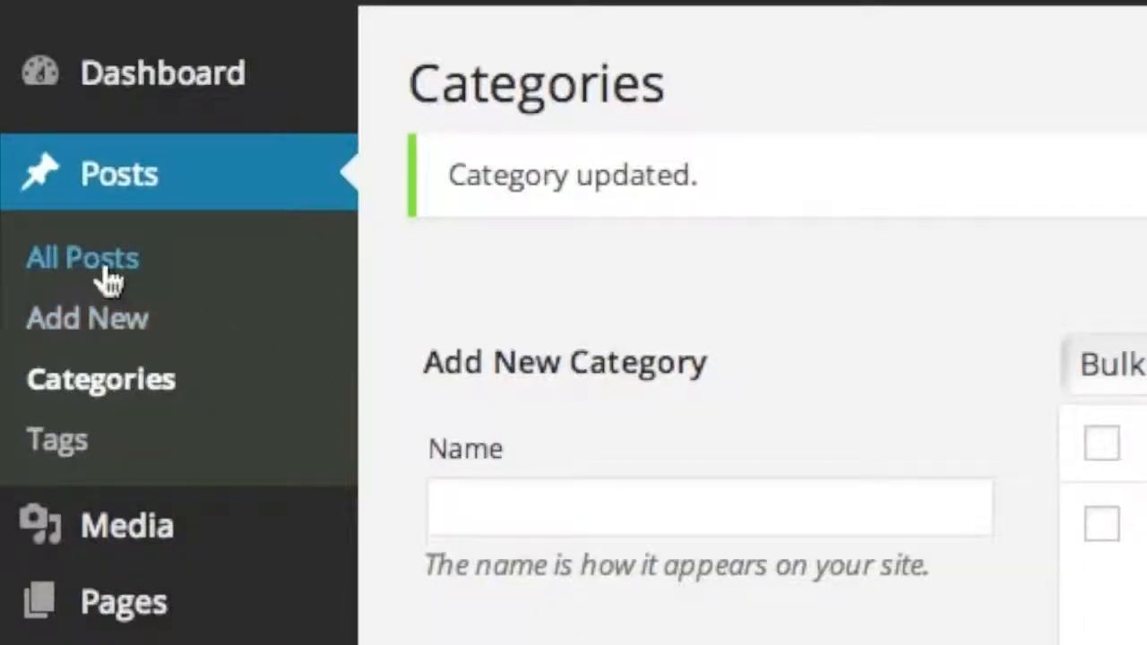
left_click(104, 269)
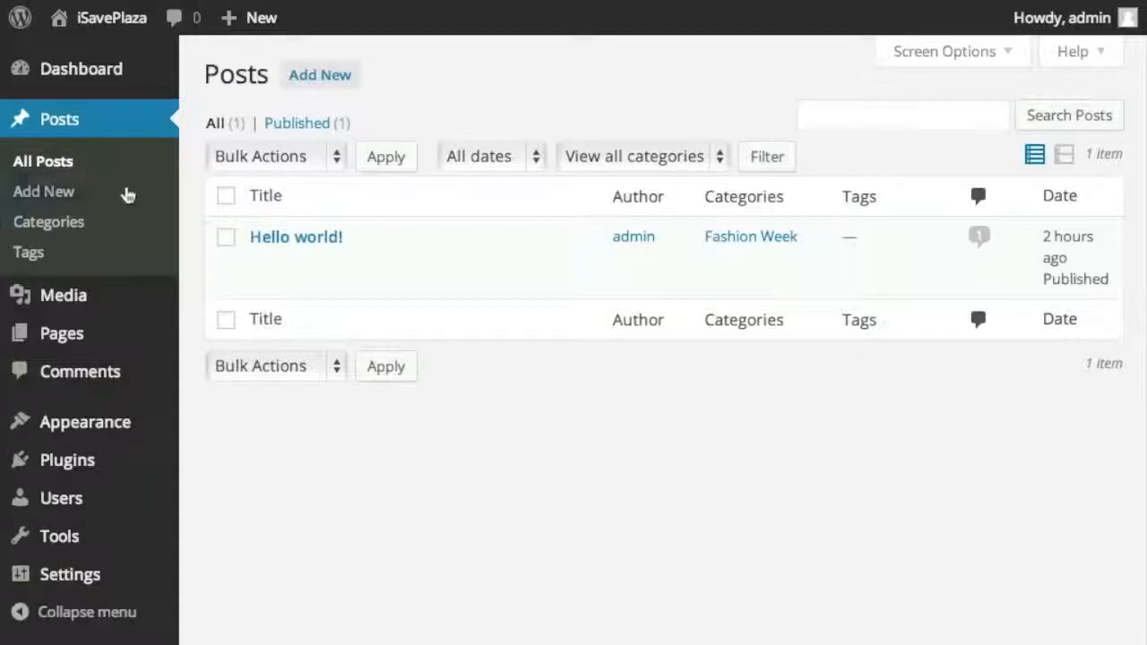
- Trash the Hello world! post and delete it permanently
mouse_move(275, 254)
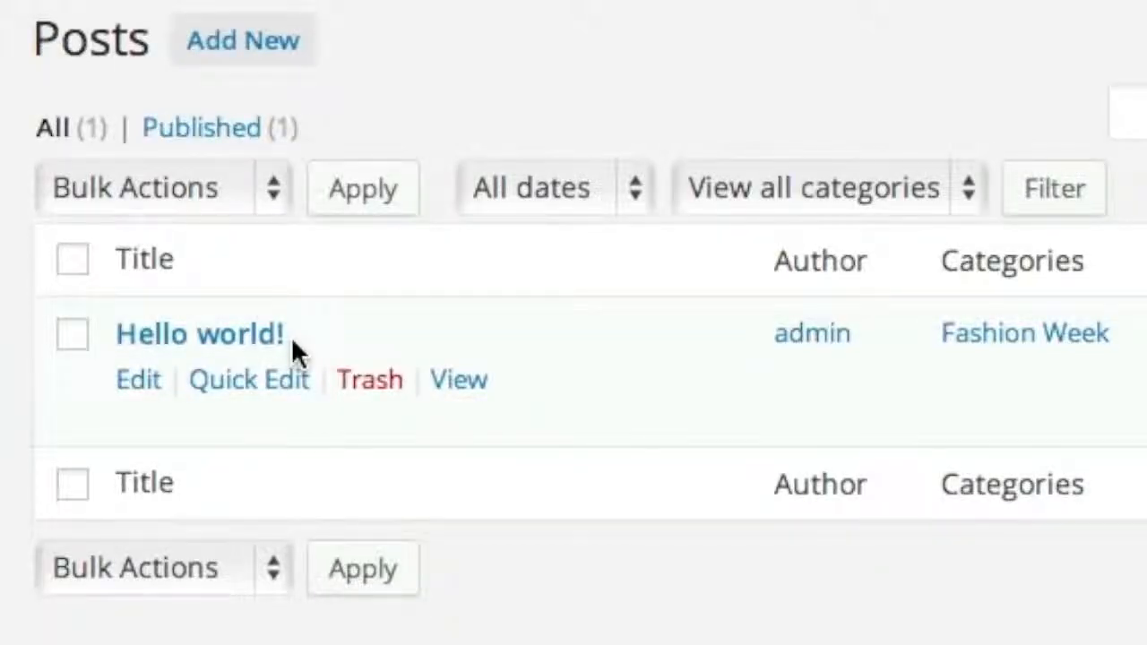
left_click(368, 393)
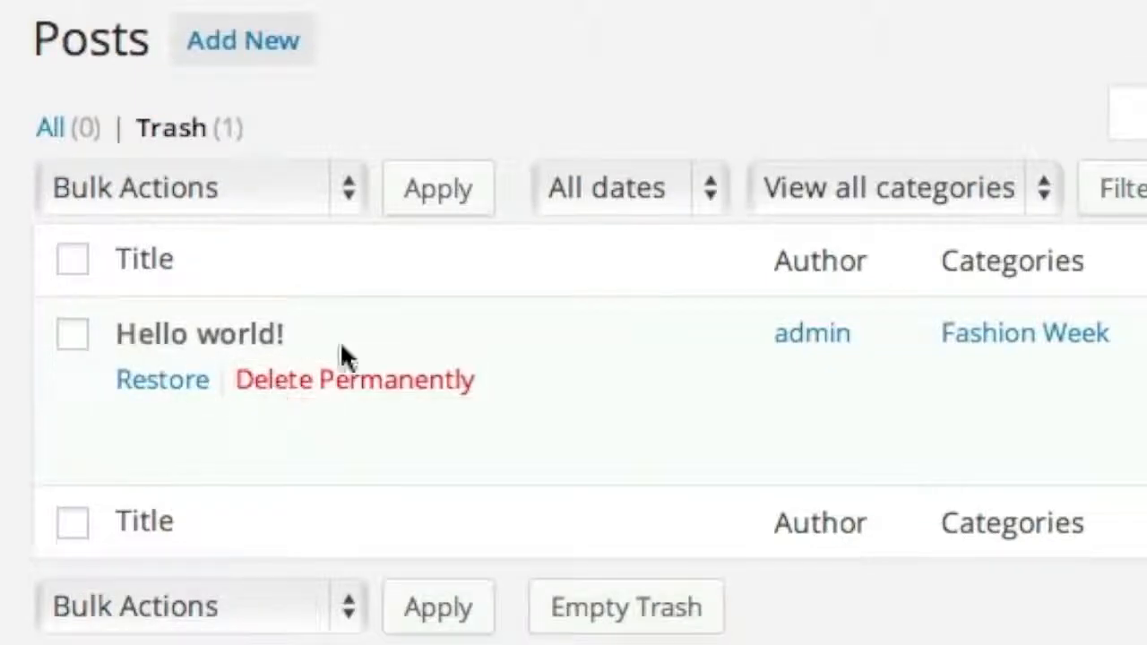
left_click(355, 380)
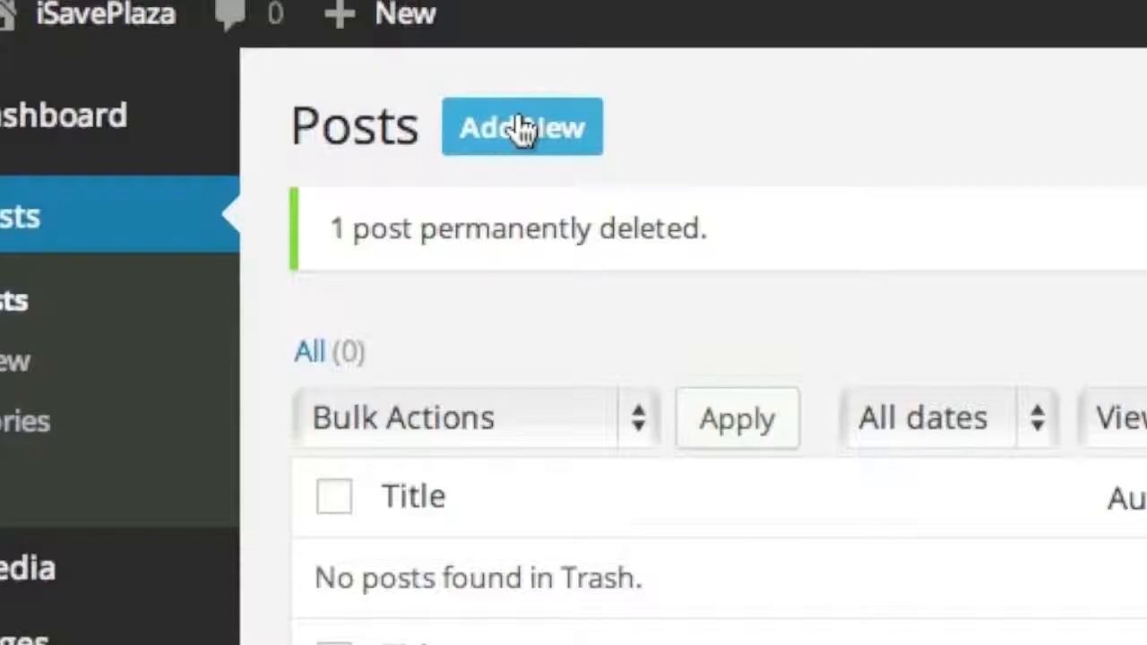
- Start a new post titled 'Hottest Purple Dresses'
left_click(519, 127)
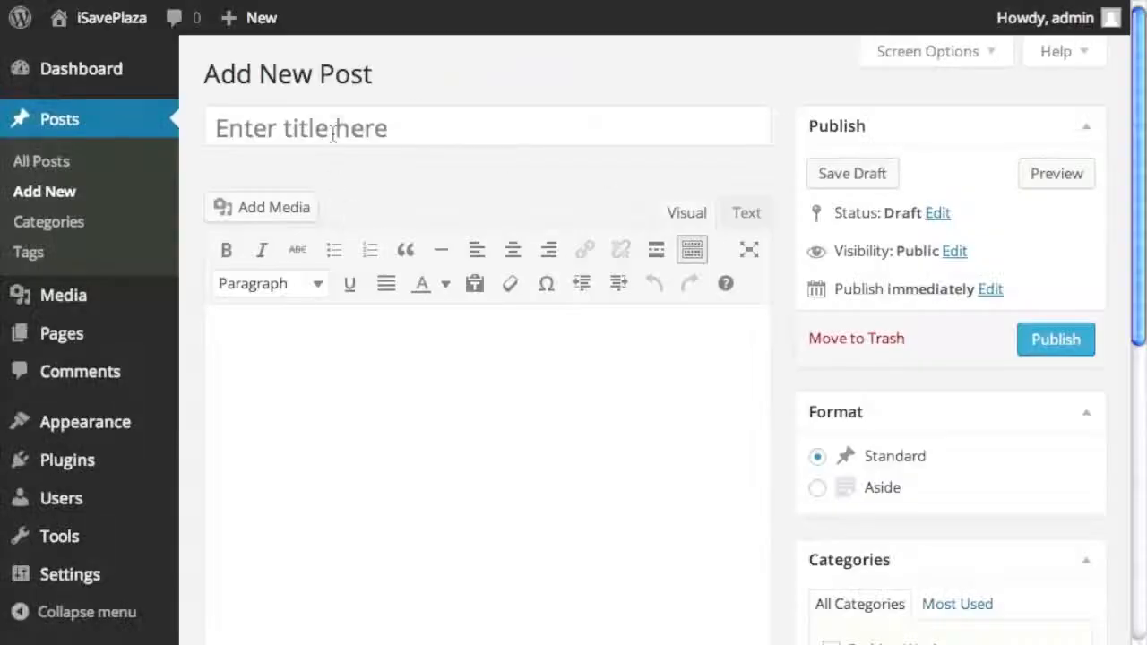
type("Hottest Purple Dresses")
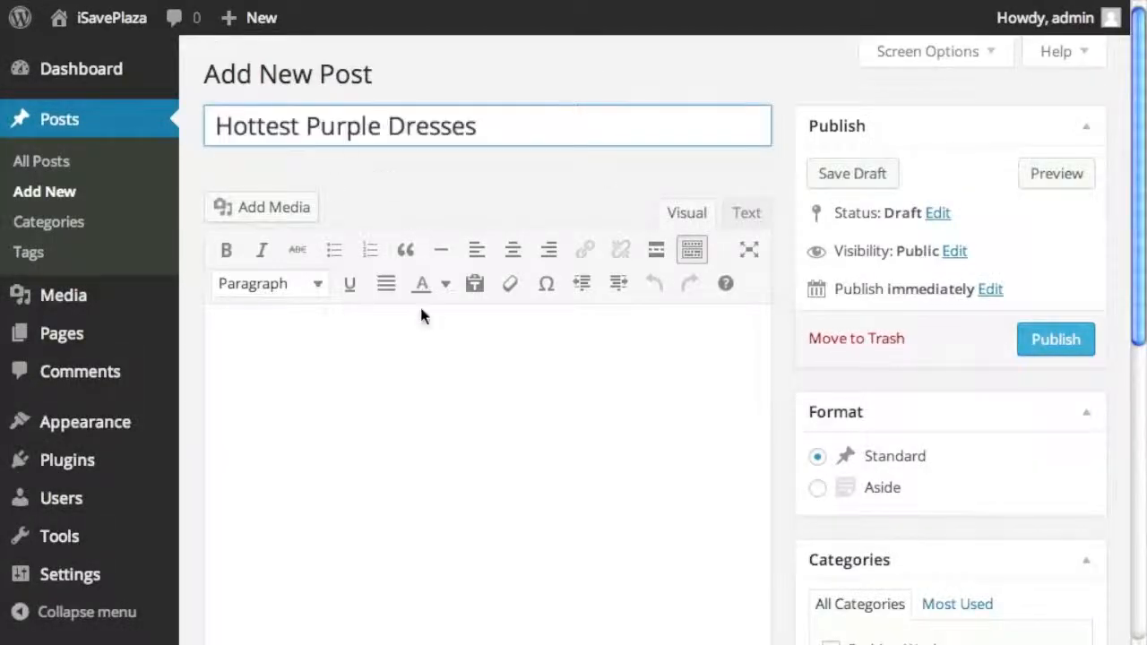
scroll(420, 304, "down", 3)
left_click(385, 181)
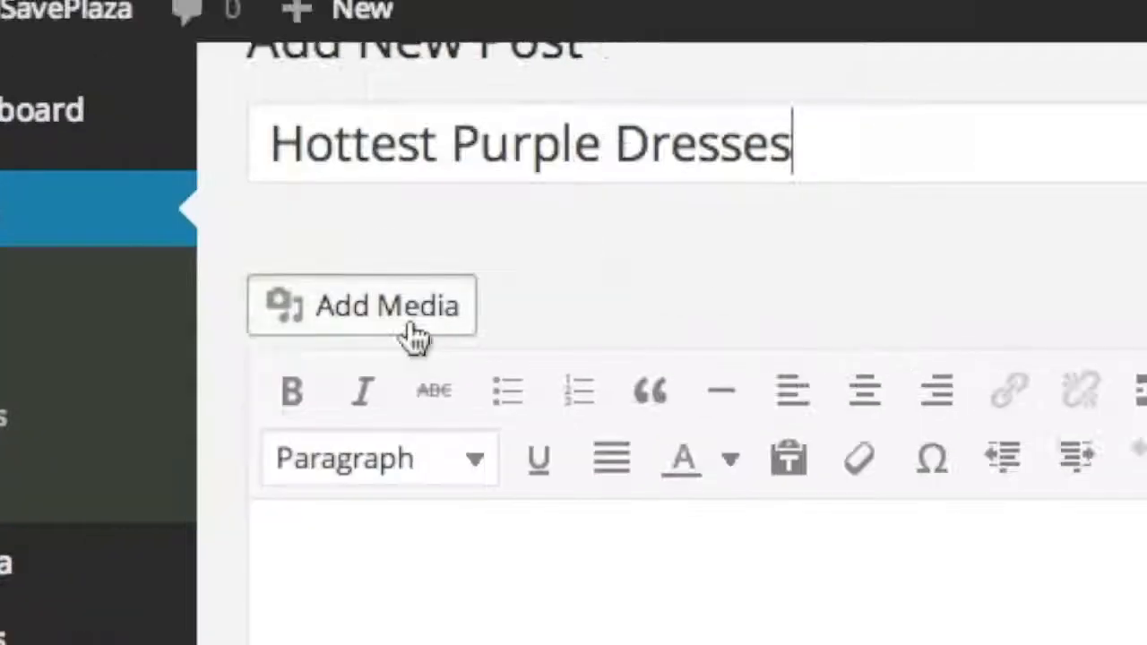
- Upload eleven fashion images, from fashion.jpg to sunglasses_purple.jpg, through Add Media
left_click(411, 331)
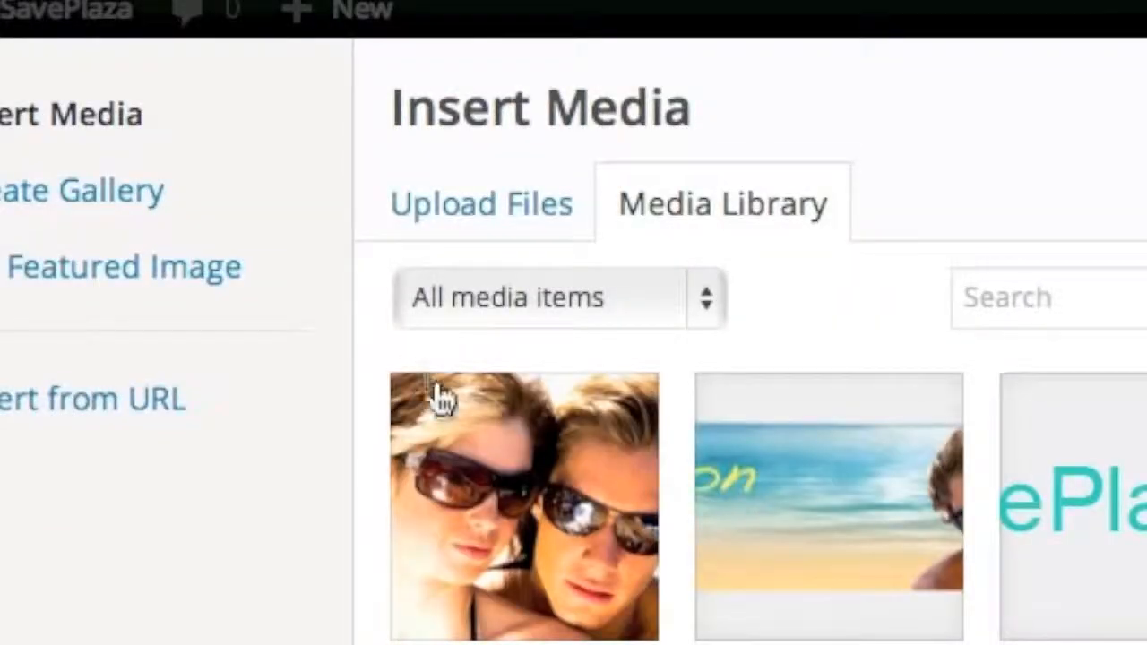
left_click(393, 208)
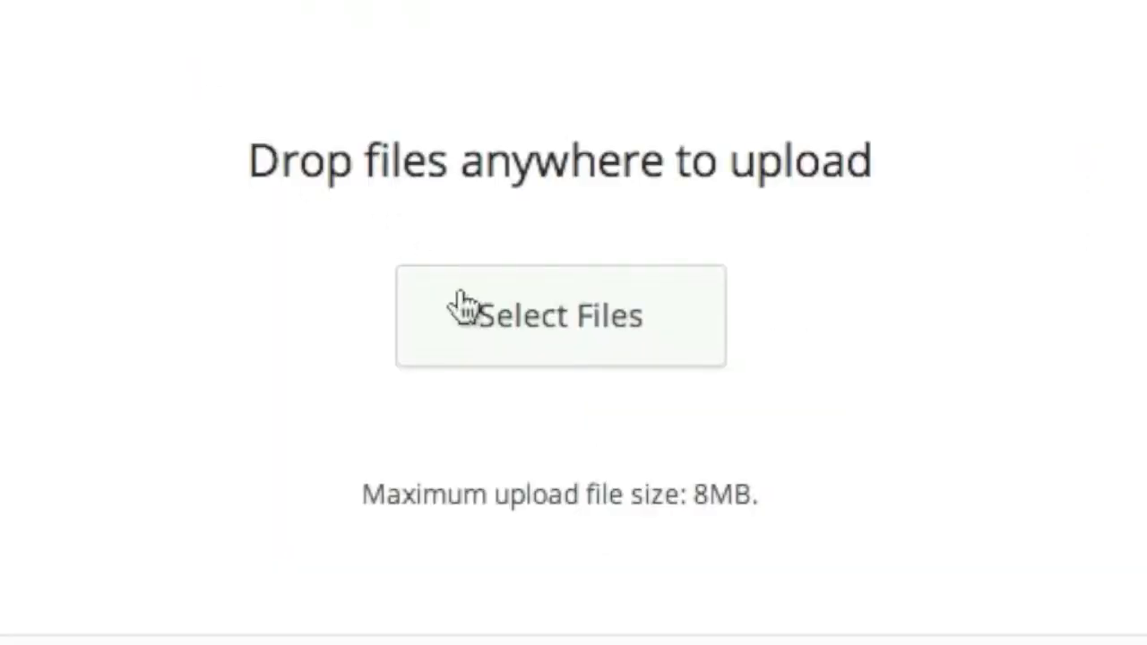
left_click(558, 357)
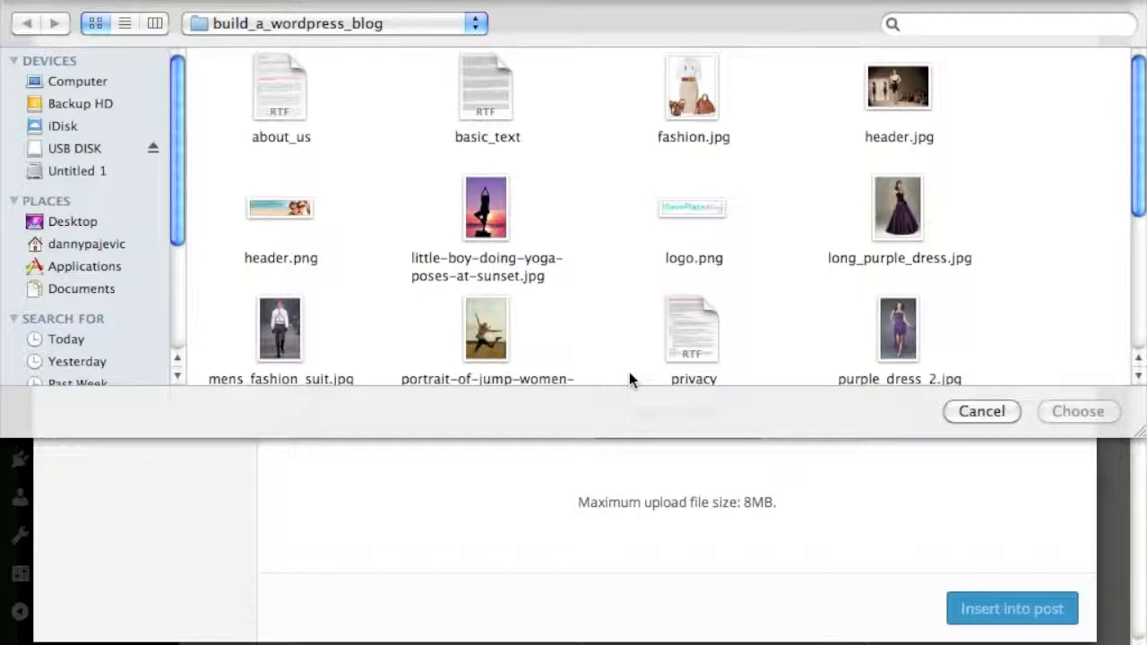
left_click(693, 94)
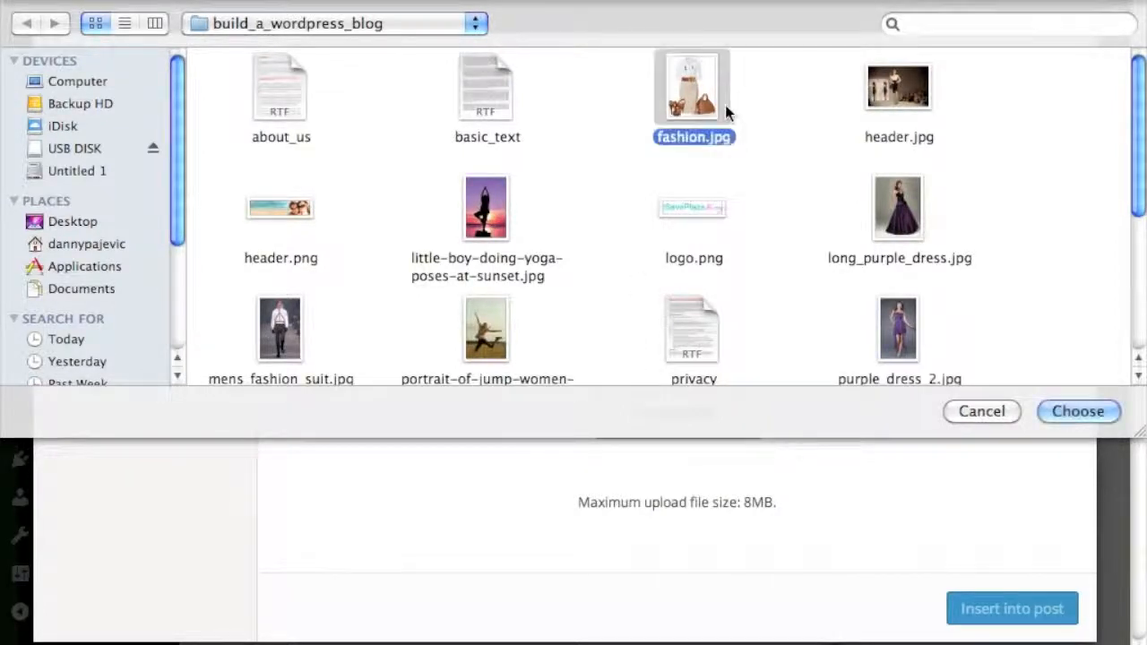
left_click(899, 89, "super")
left_click(899, 208, "super")
left_click(493, 211, "super")
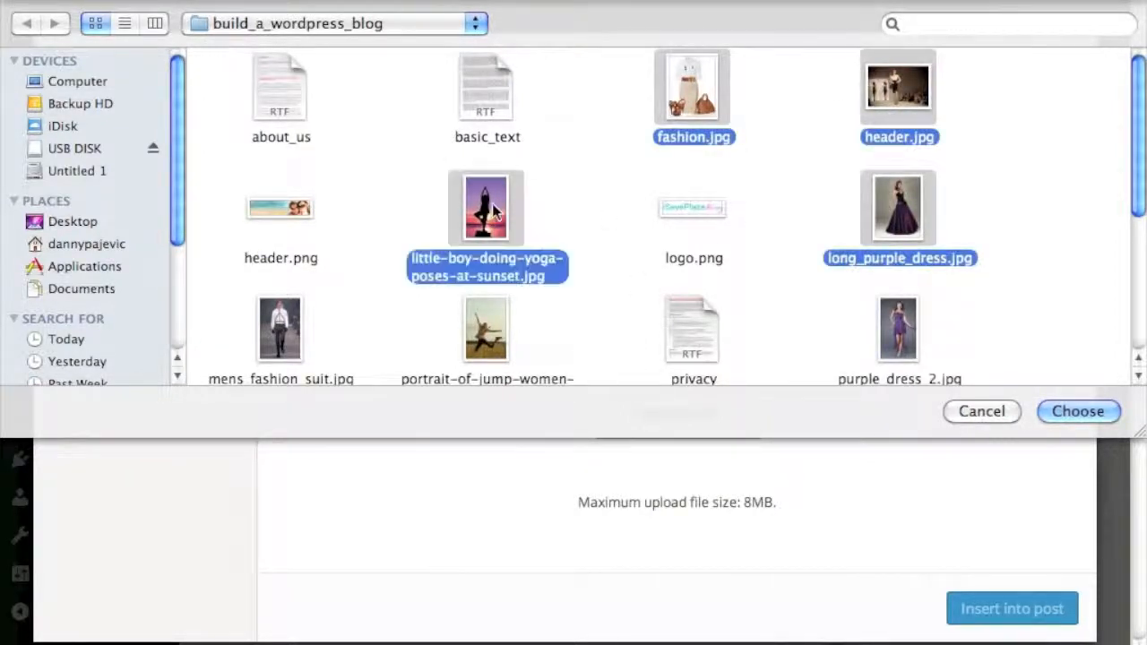
scroll(651, 260, "down", 3)
left_click(287, 255, "super")
left_click(486, 255, "super")
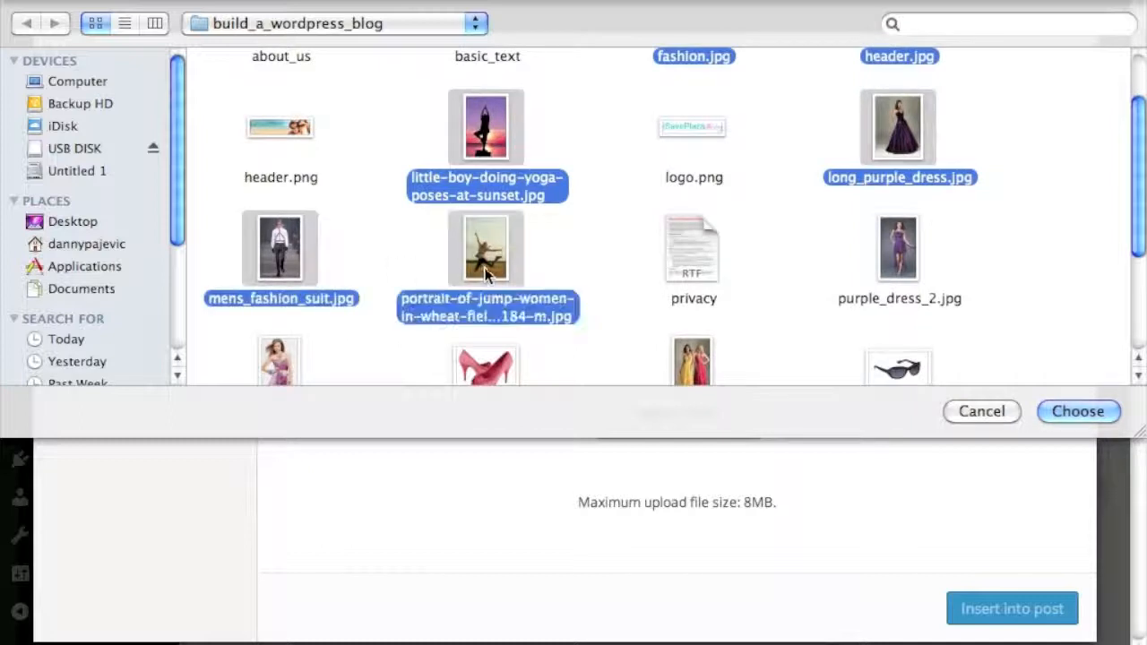
scroll(537, 260, "down", 2)
left_click(900, 242, "super")
scroll(899, 241, "down", 3)
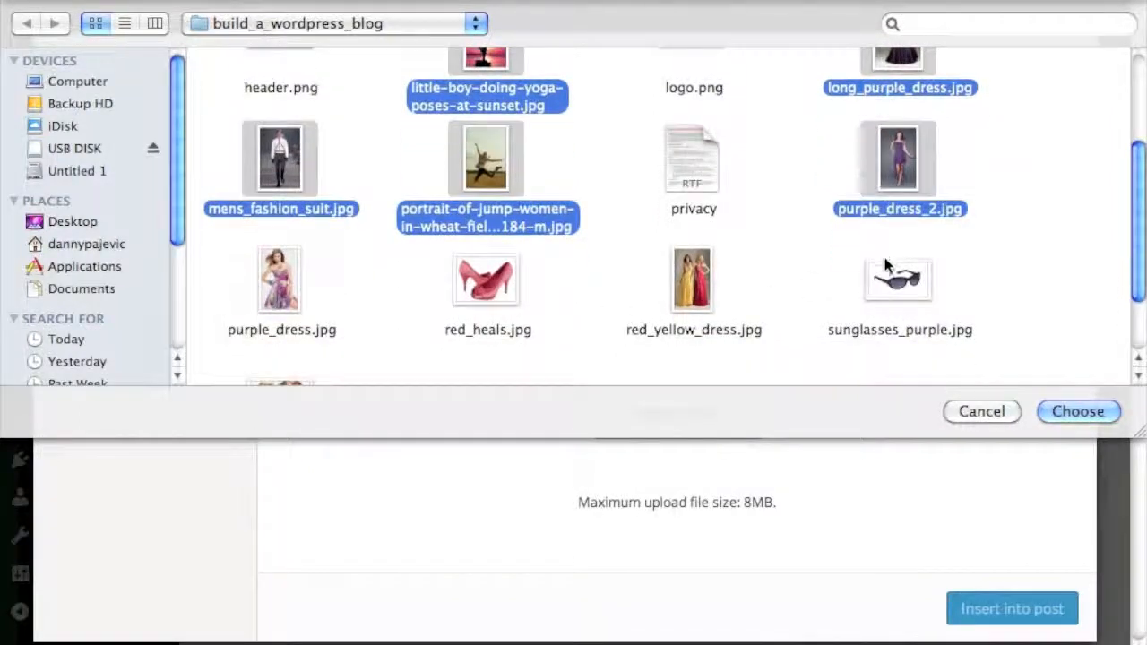
left_click(295, 263, "super")
left_click(485, 244, "super")
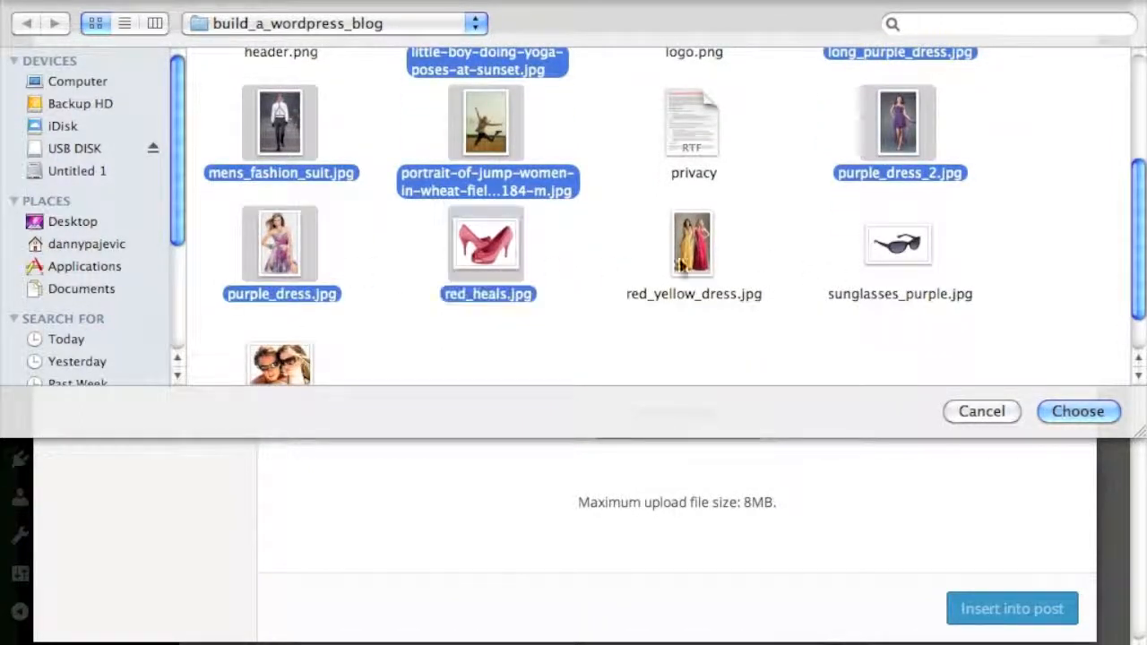
left_click(692, 244, "super")
left_click(898, 244, "super")
scroll(990, 345, "down", 2)
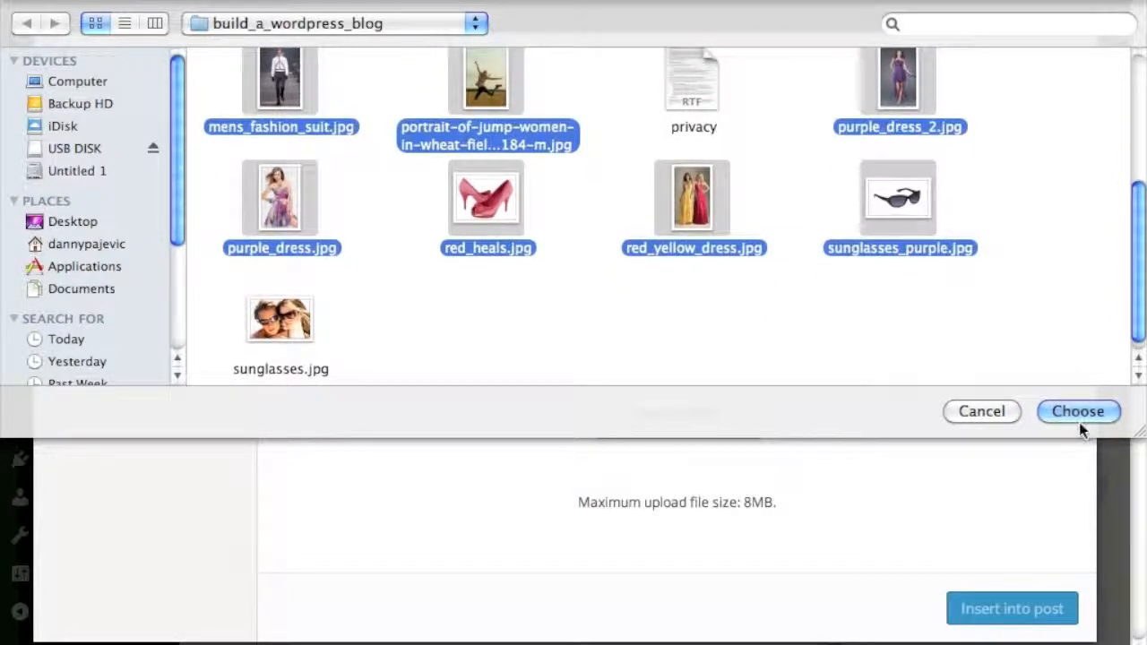
left_click(1073, 414)
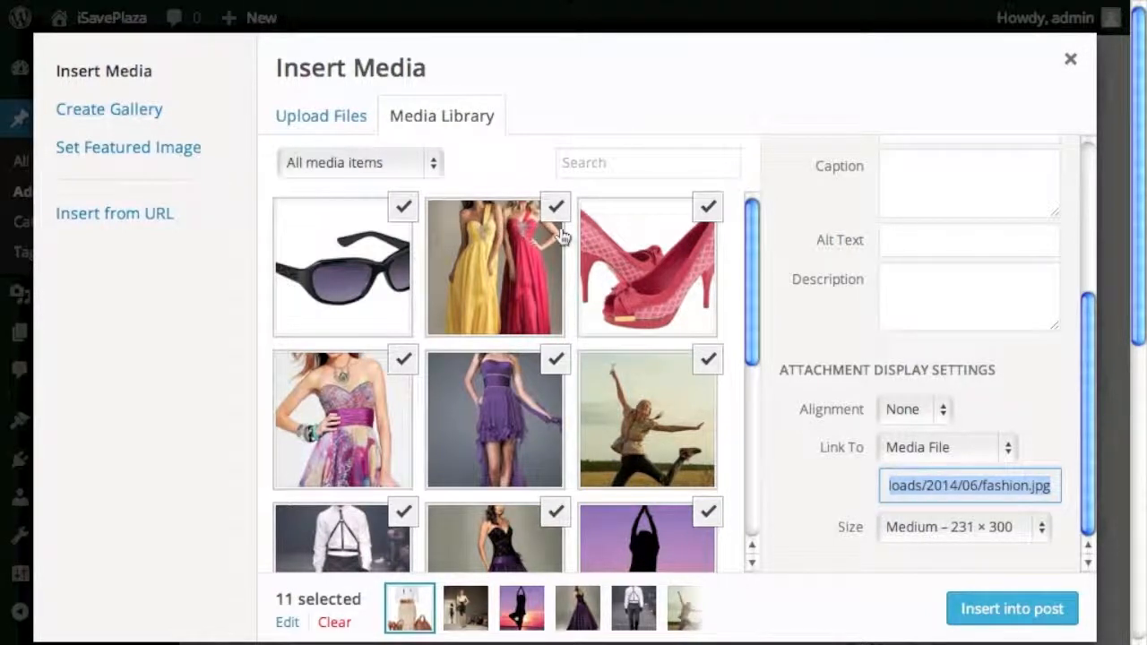
- Clear the selection and insert only the floral purple_dress photo into the post body
scroll(504, 307, "down", 1)
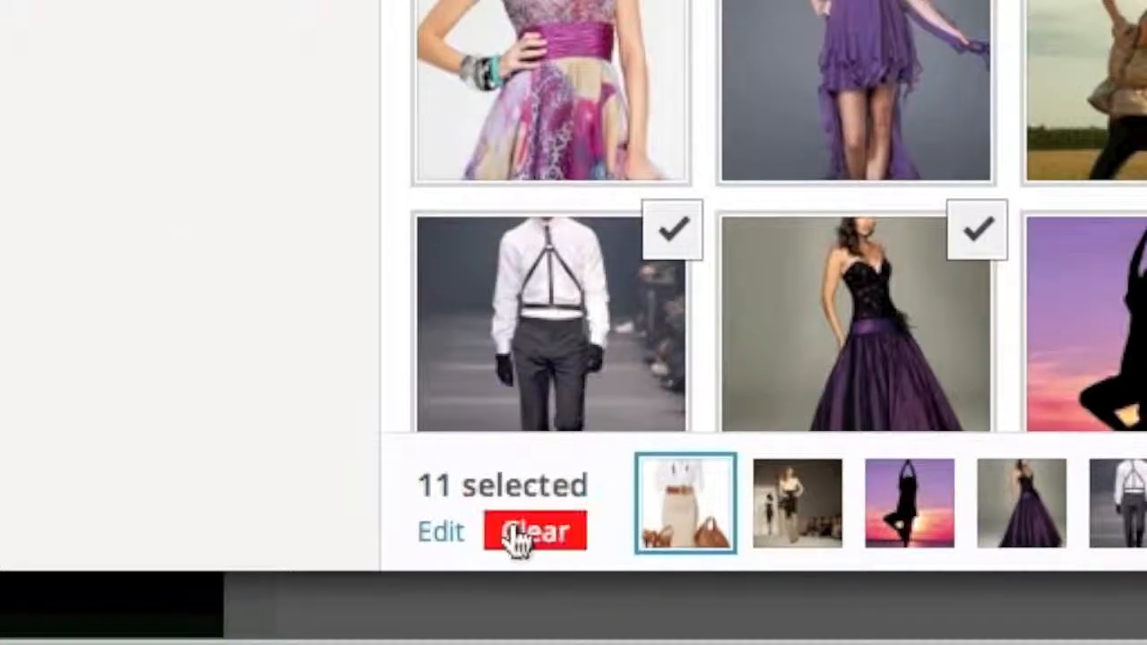
left_click(329, 625)
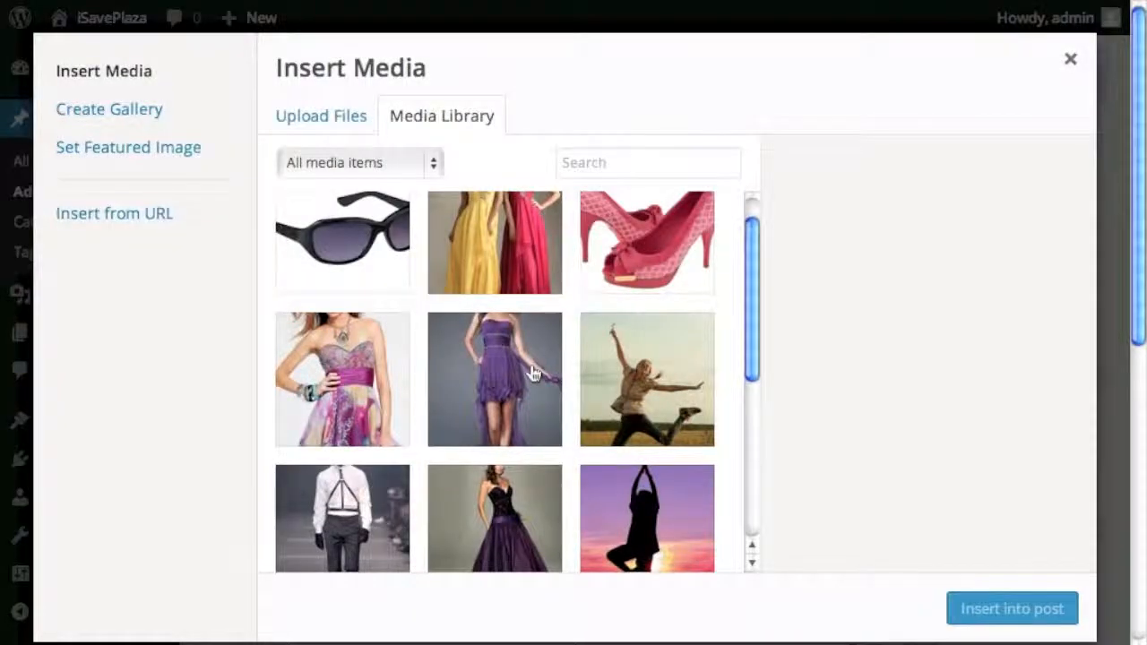
left_click(381, 388)
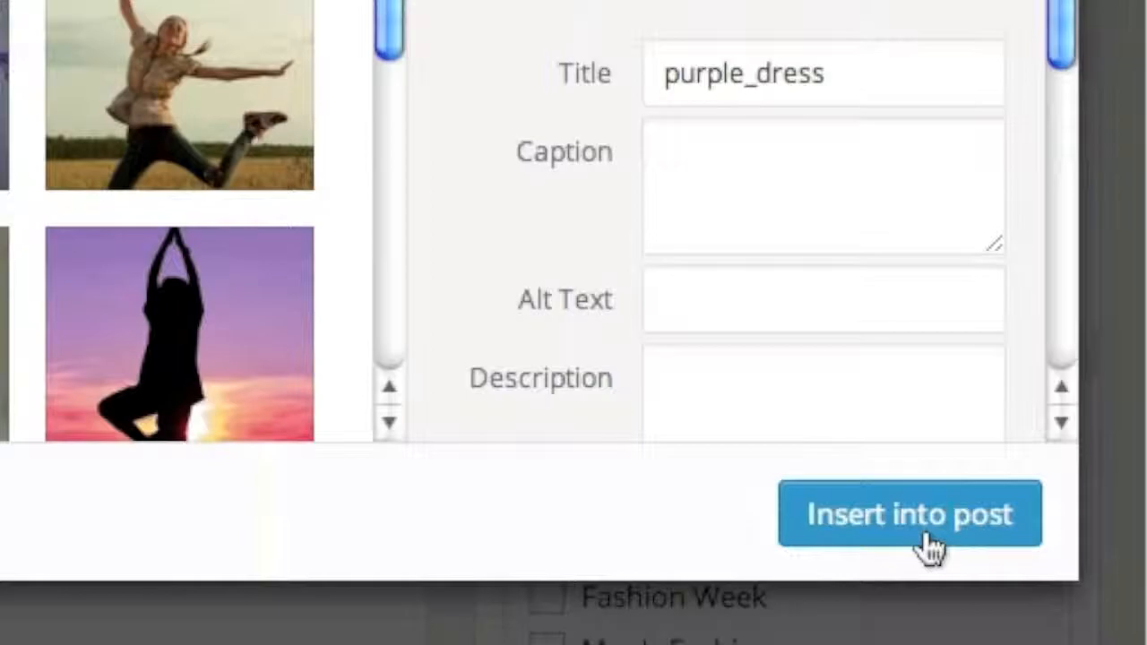
left_click(927, 545)
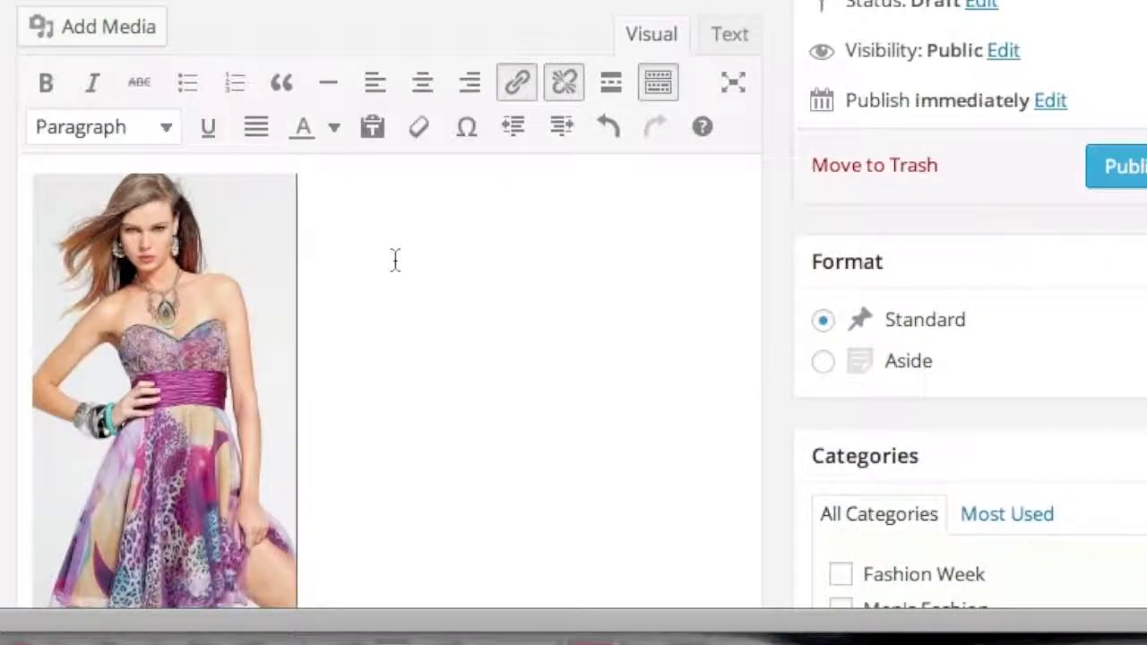
- Make 'Trendy Purple Dresses' a Heading 2 beside the dress photo and start a new paragraph below it
type("T")
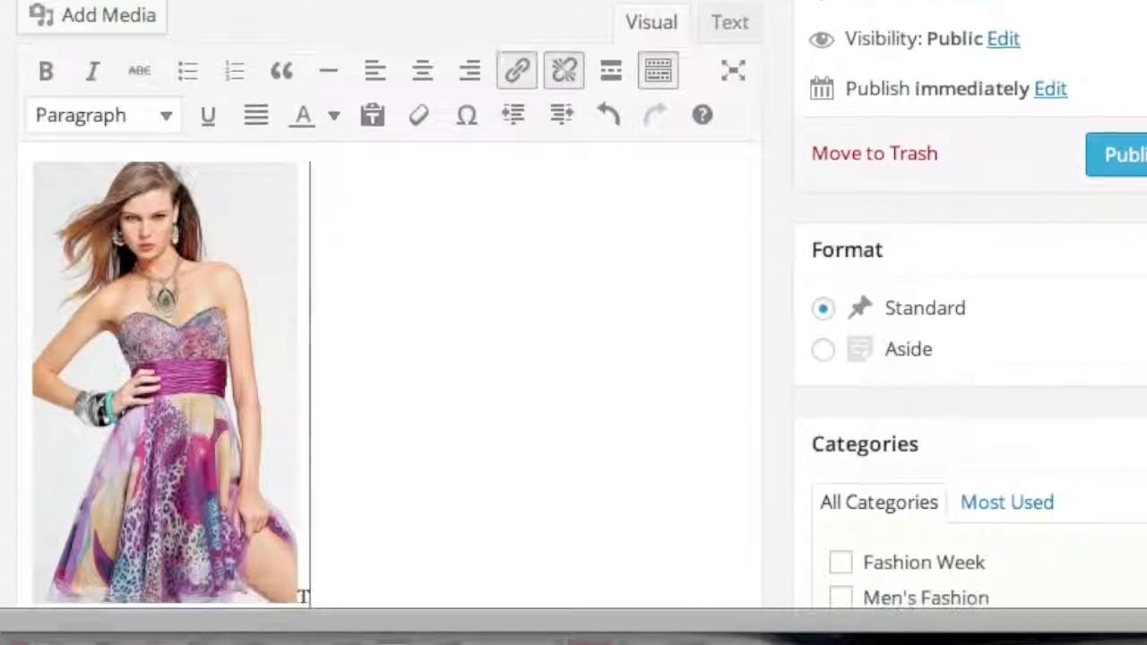
type("rendy Purple Dress")
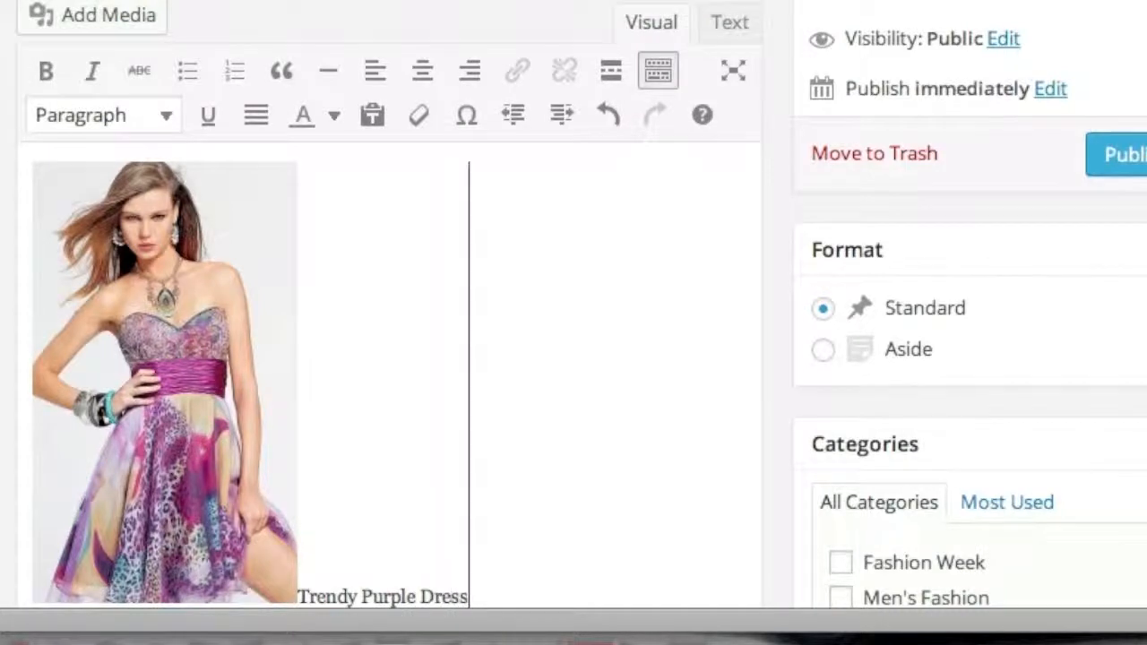
type("es")
scroll(578, 365, "down", 3)
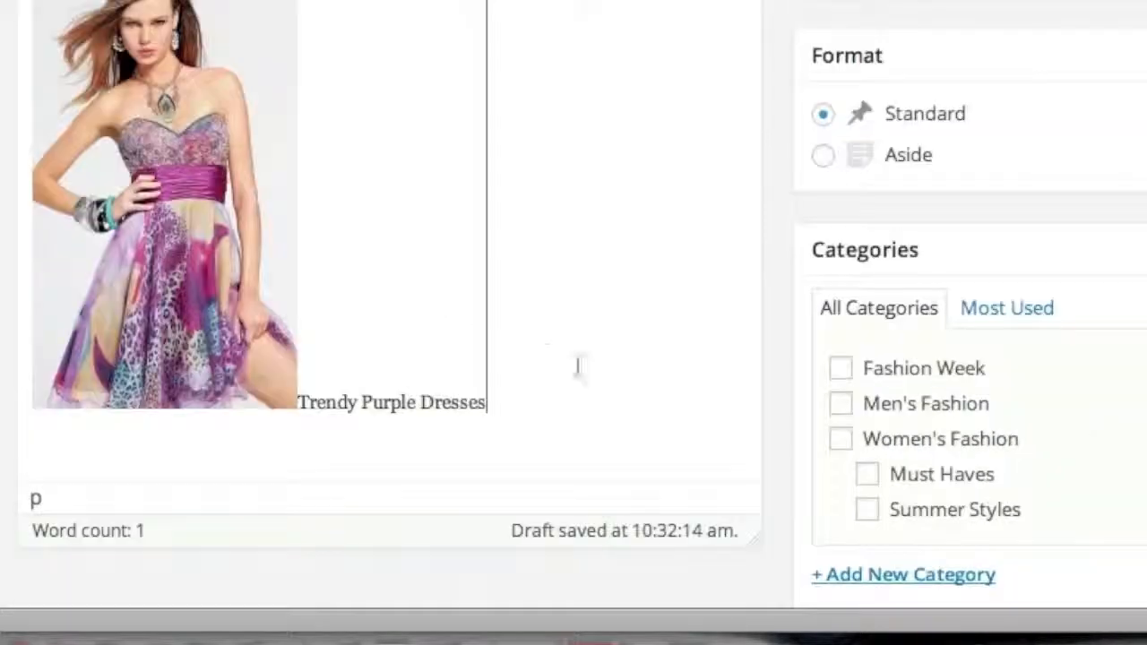
left_click_drag(490, 405, 303, 412)
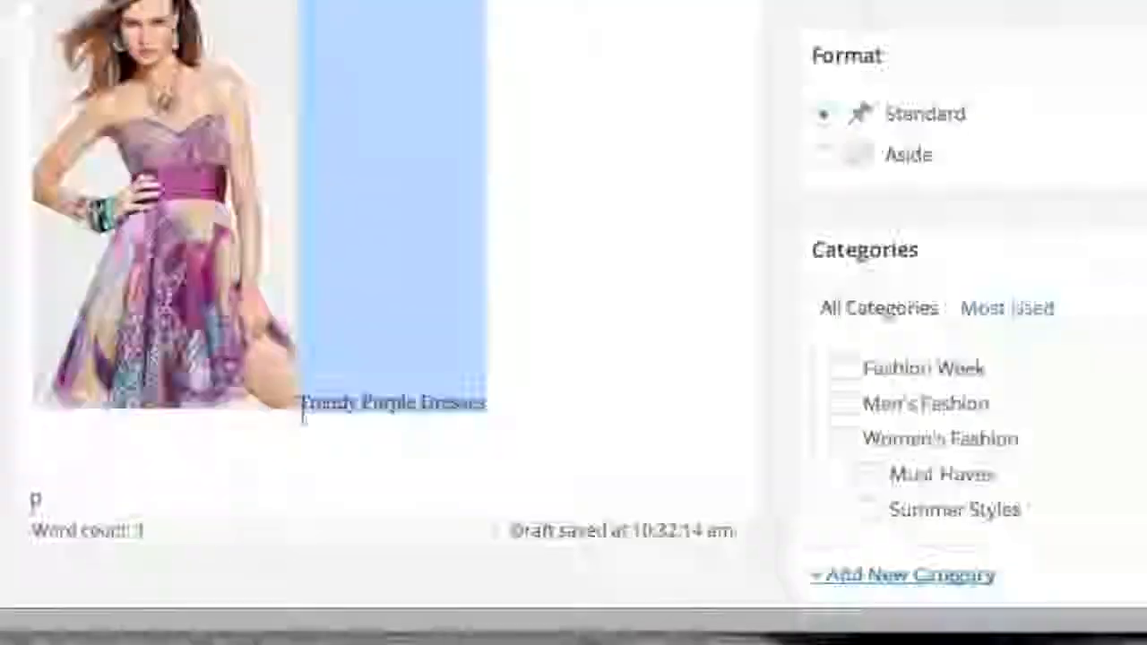
left_click(272, 69)
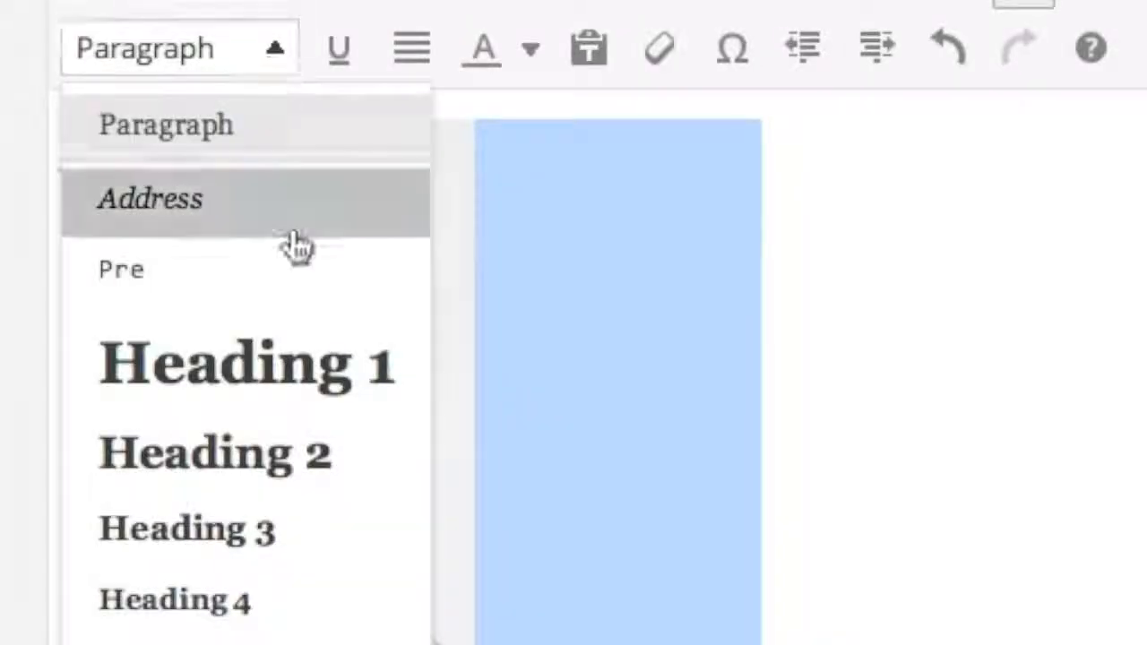
left_click(313, 479)
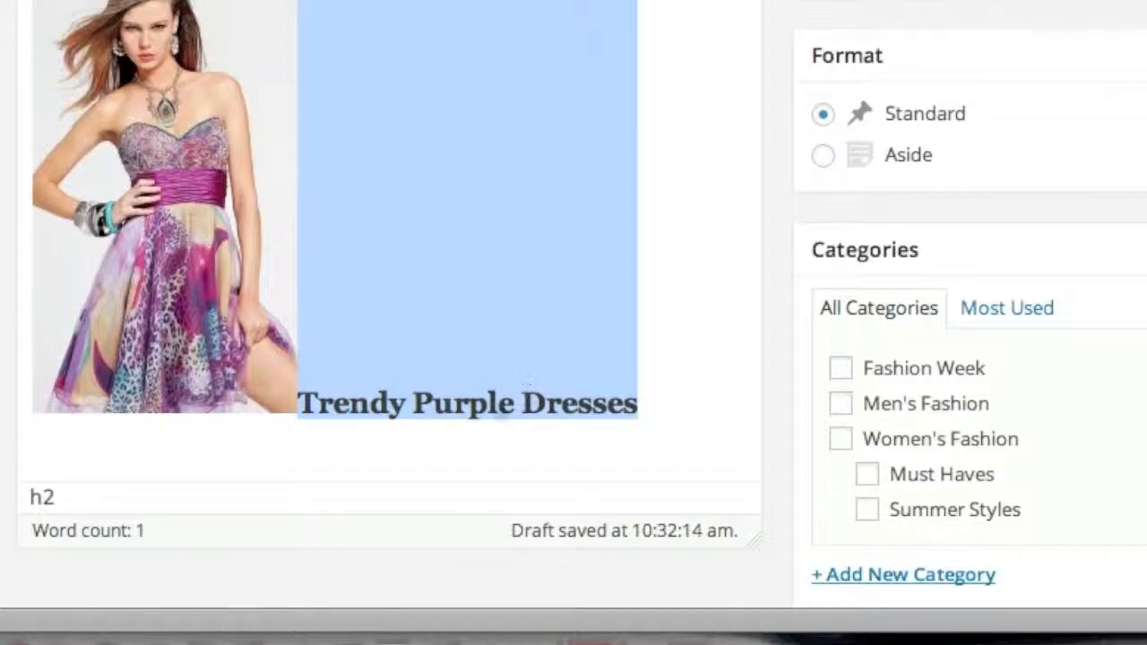
left_click(681, 397)
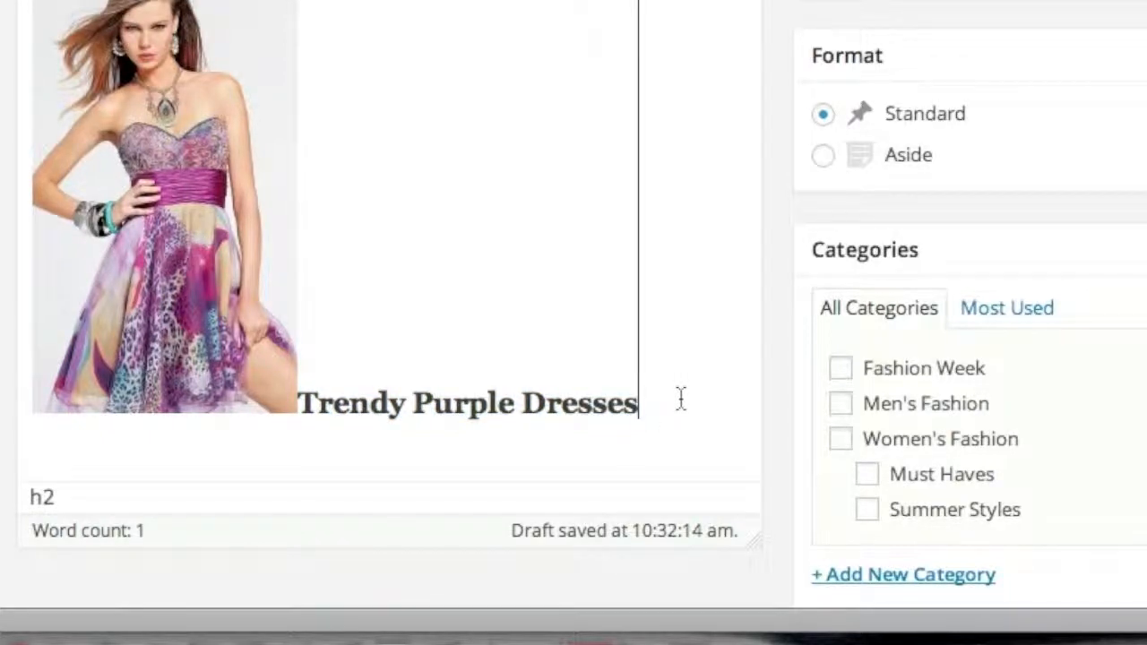
key("Return")
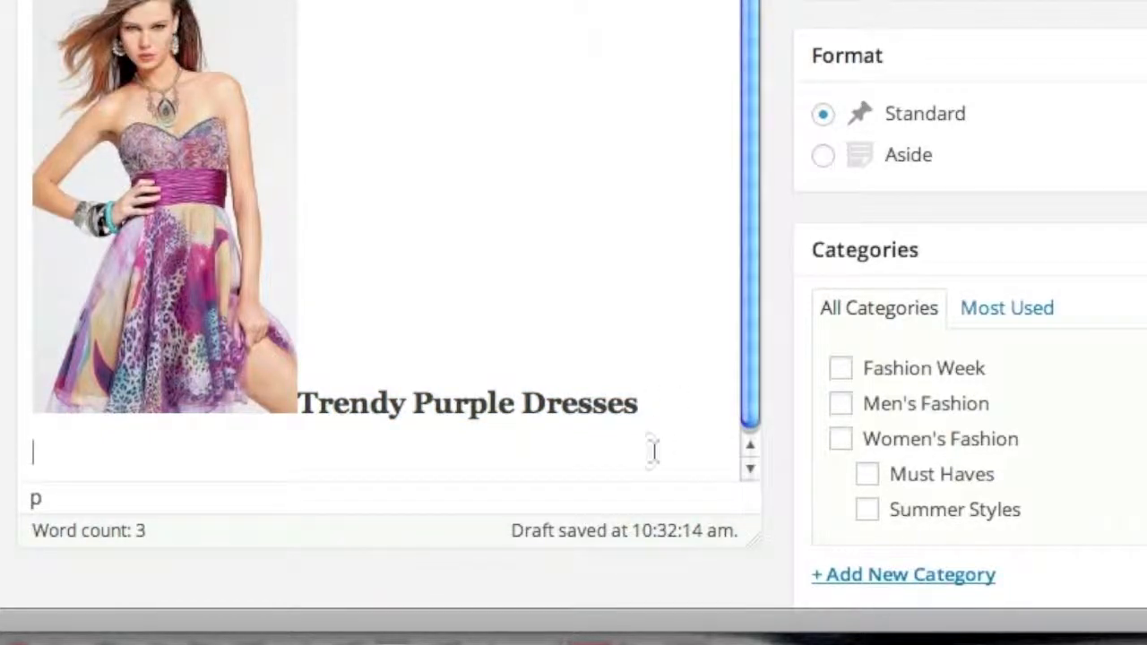
- Paste the placeholder body paragraphs and insert the purple high-low dress photo
key("super+v")
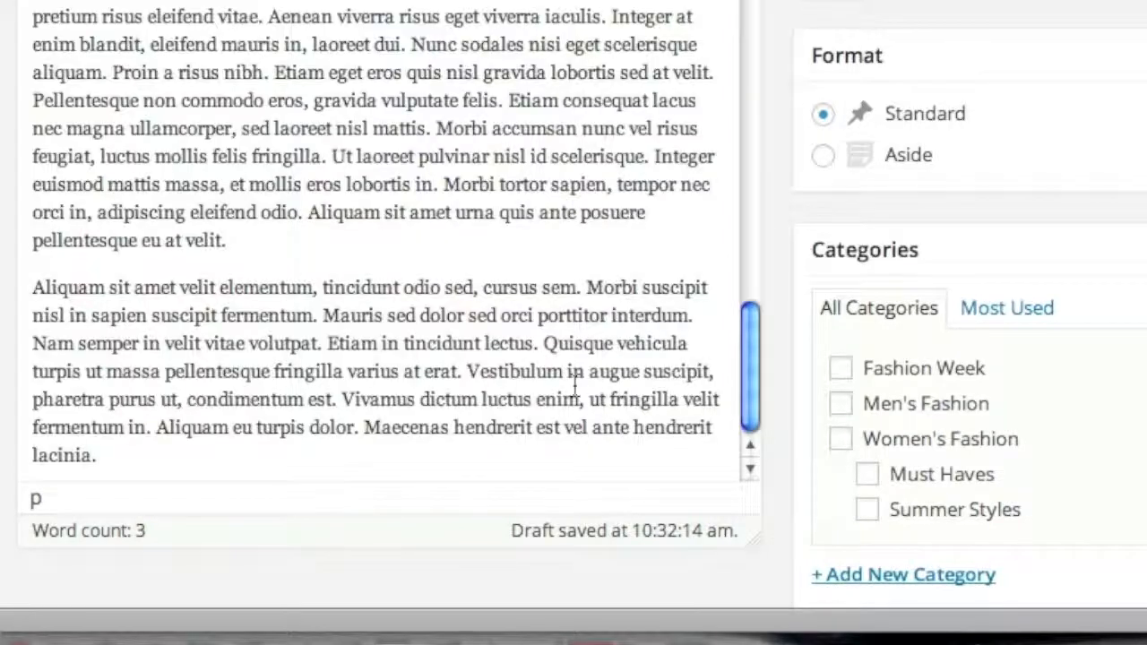
scroll(583, 394, "up", 4)
scroll(584, 395, "up", 1)
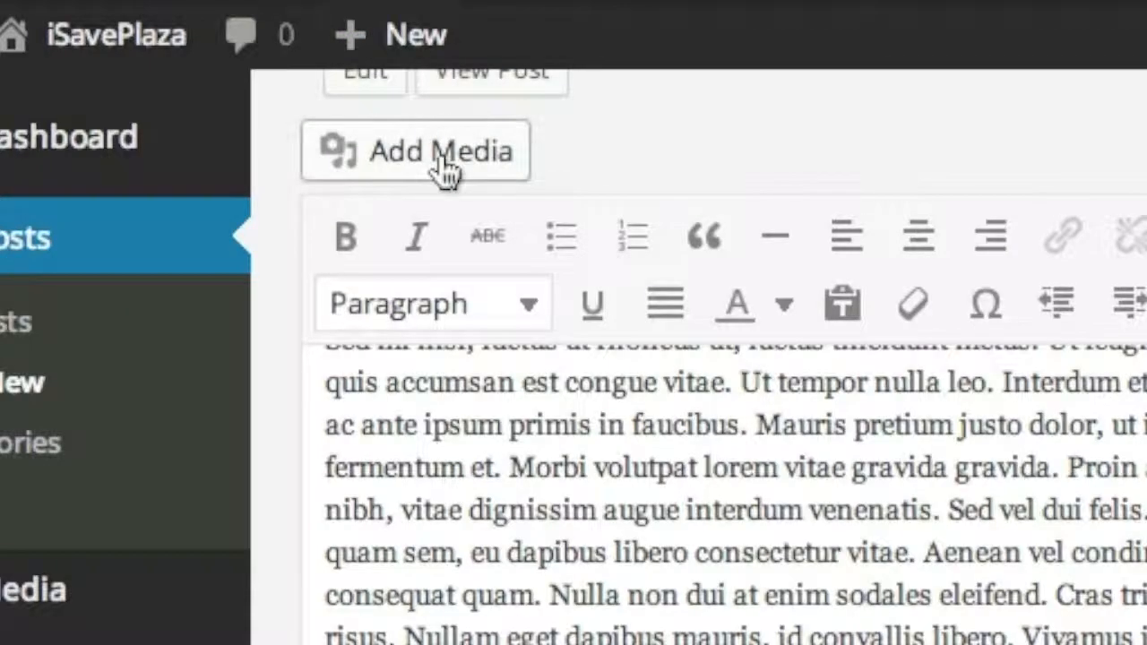
left_click(443, 171)
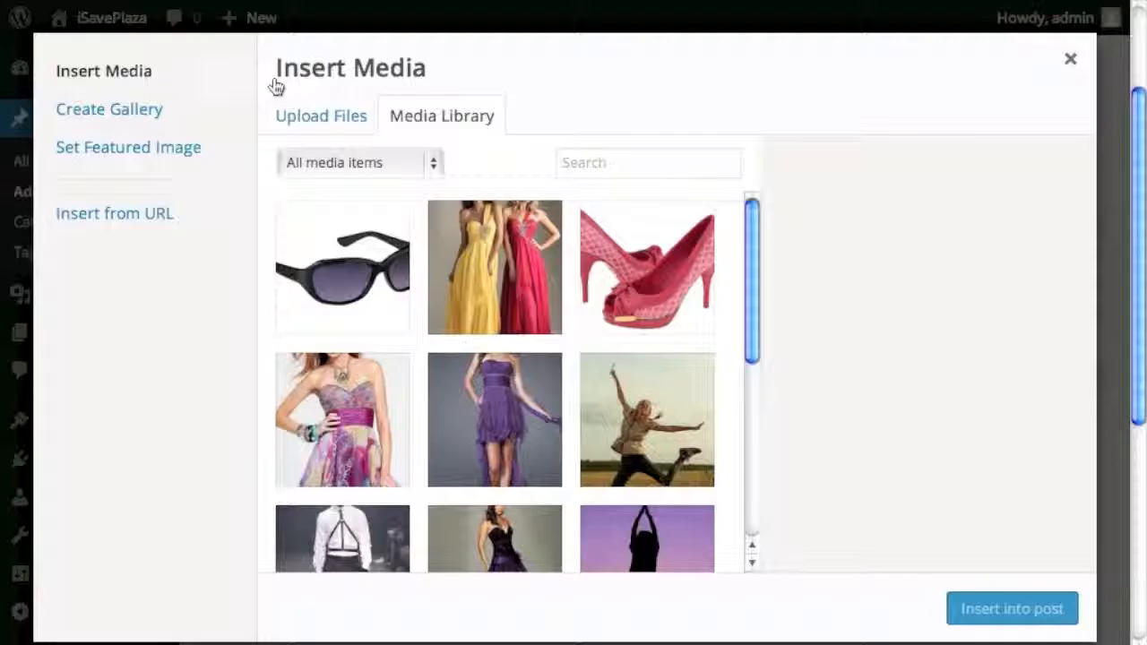
left_click(517, 376)
left_click(966, 607)
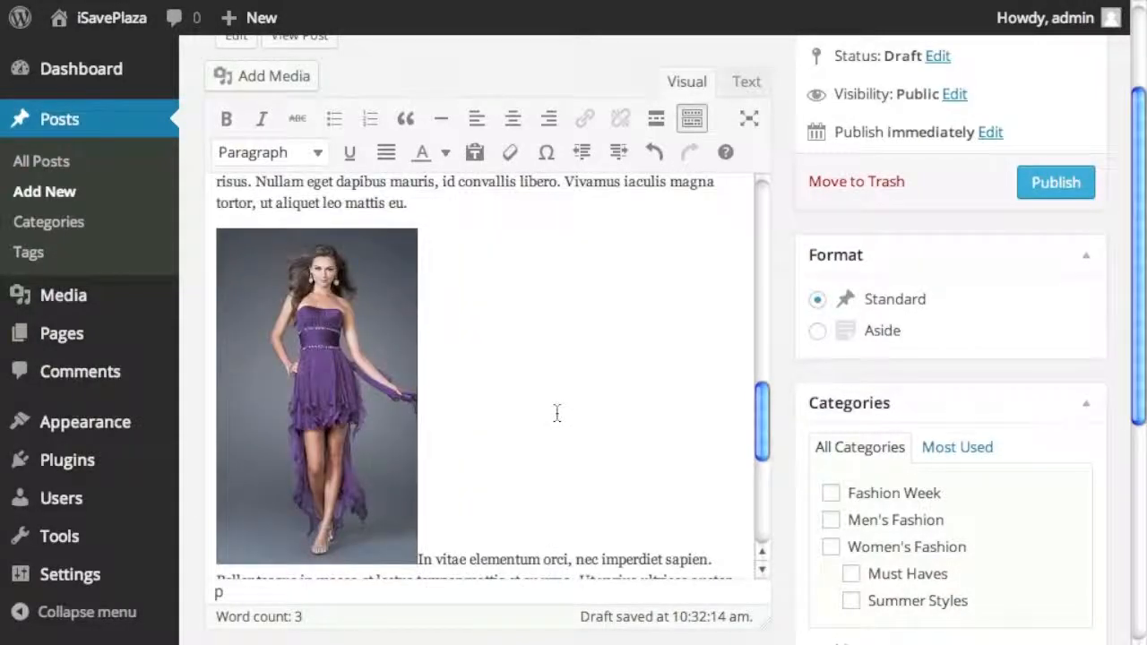
- Add 'Hottest Purple Dresses' as a Heading 2 between the photo and the paragraph
scroll(564, 421, "down", 1)
left_click(451, 468)
left_click(421, 492)
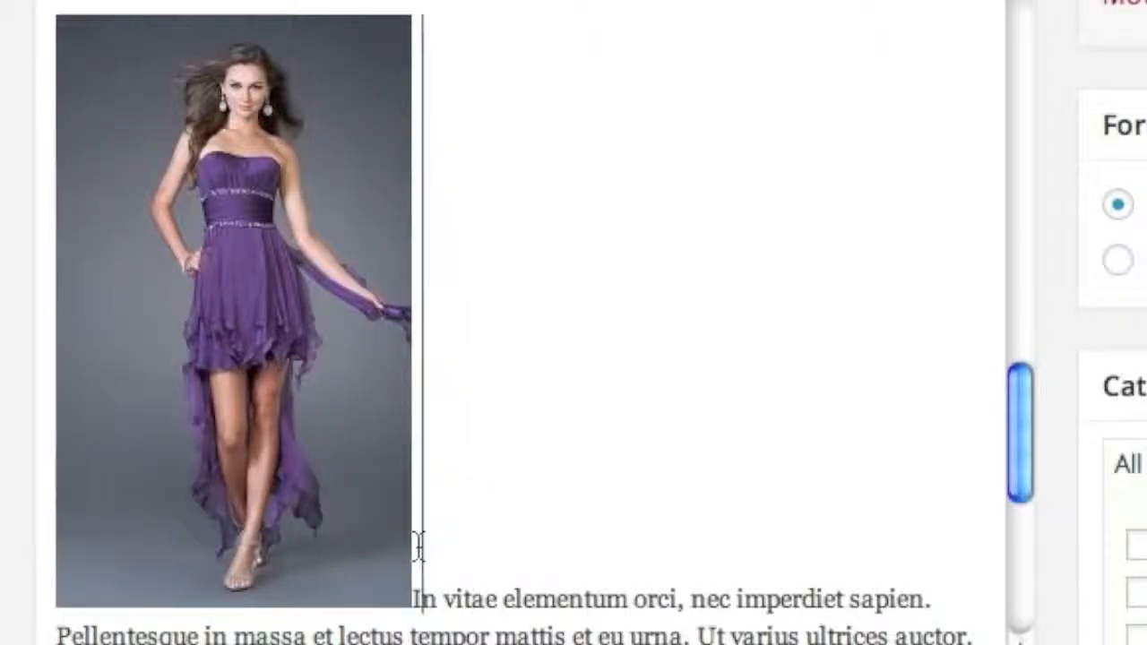
left_click(417, 554)
key("Return")
key("Up")
type("H")
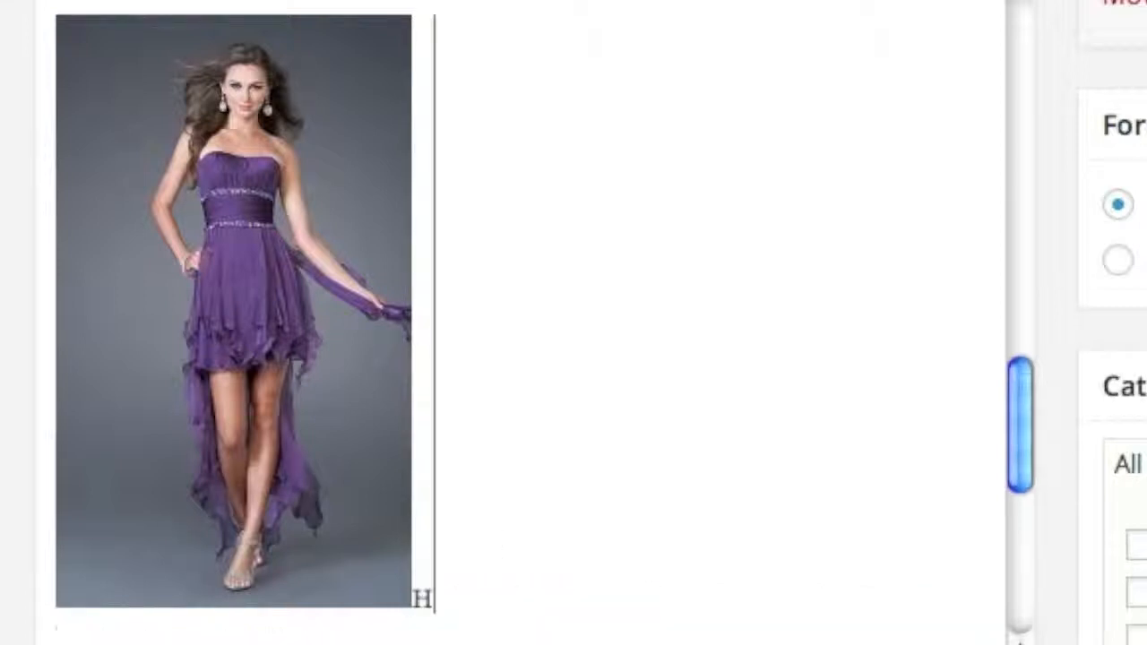
type("ottest")
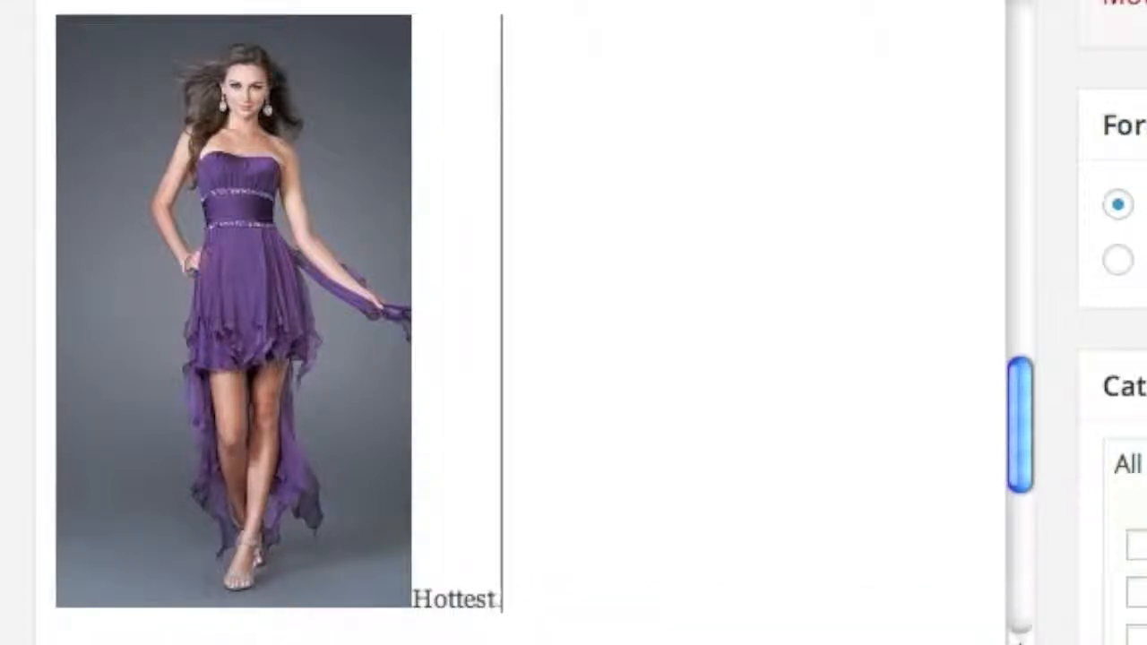
type(" Purple Dress")
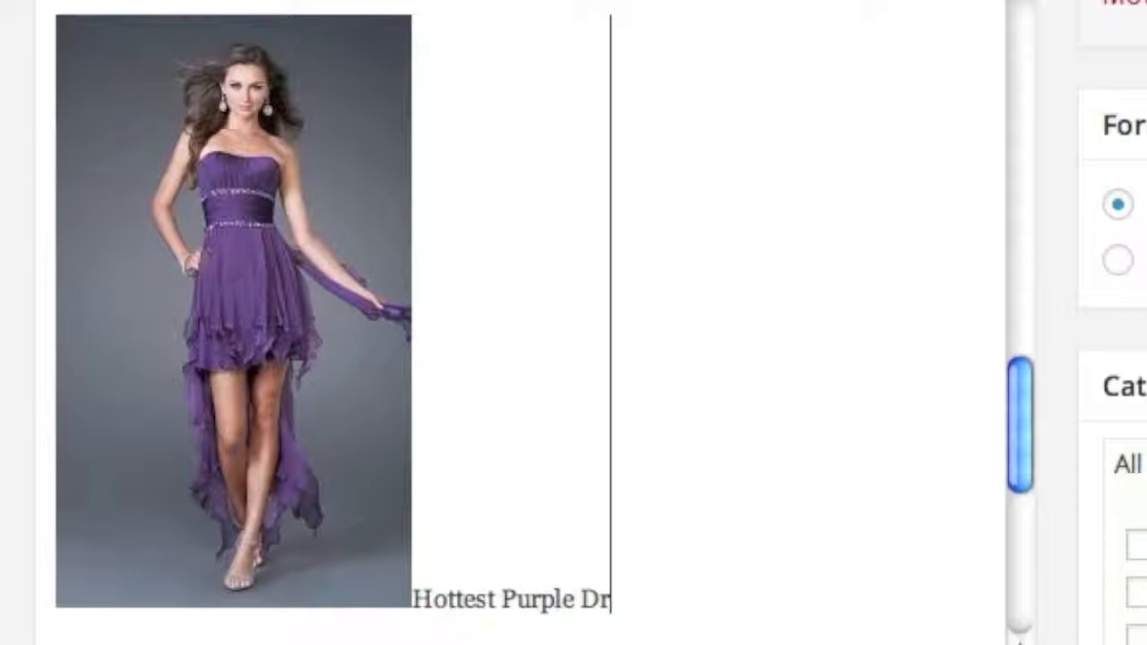
type("es")
left_click_drag(678, 587, 411, 618)
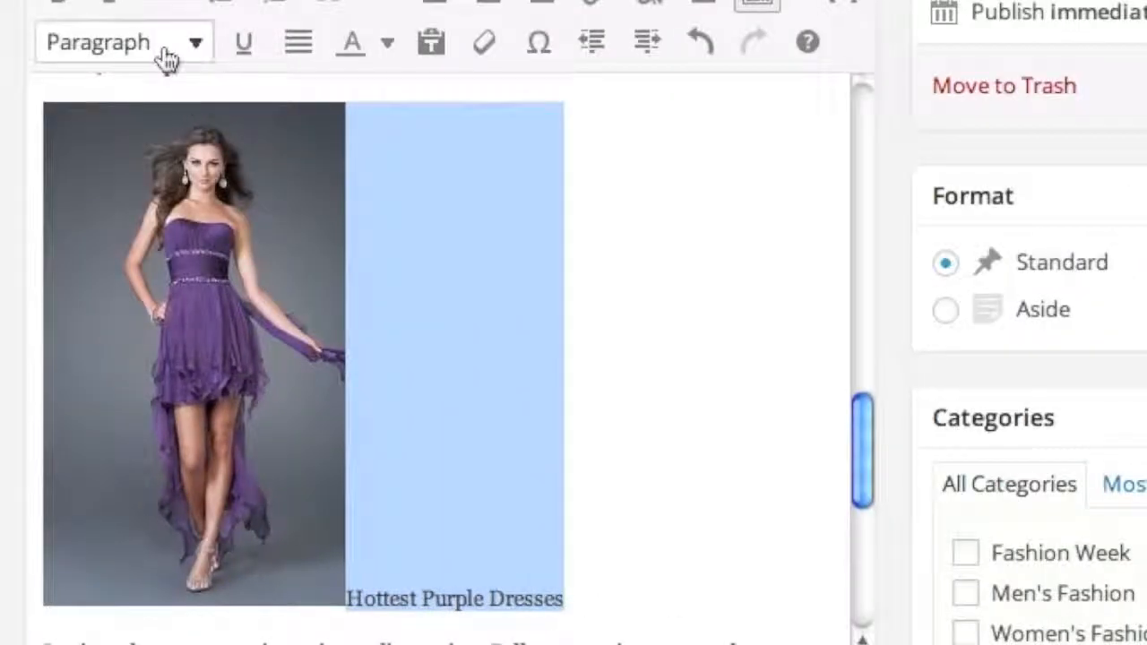
left_click(166, 59)
left_click(149, 340)
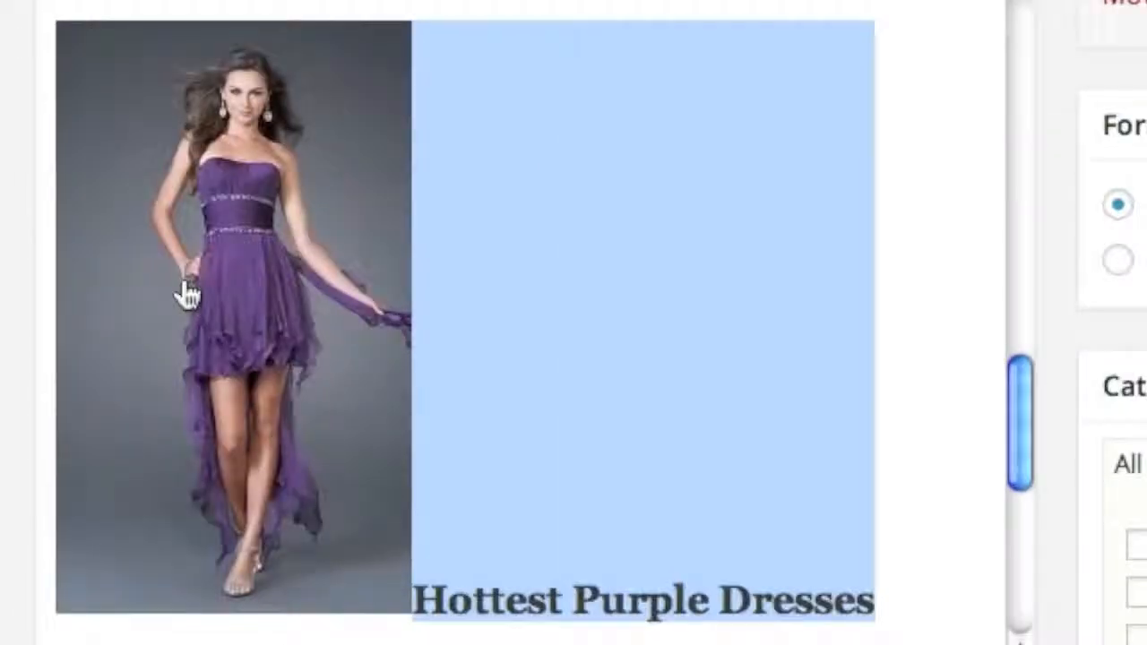
- Left-align both dress images so the text wraps beside them
left_click(970, 502)
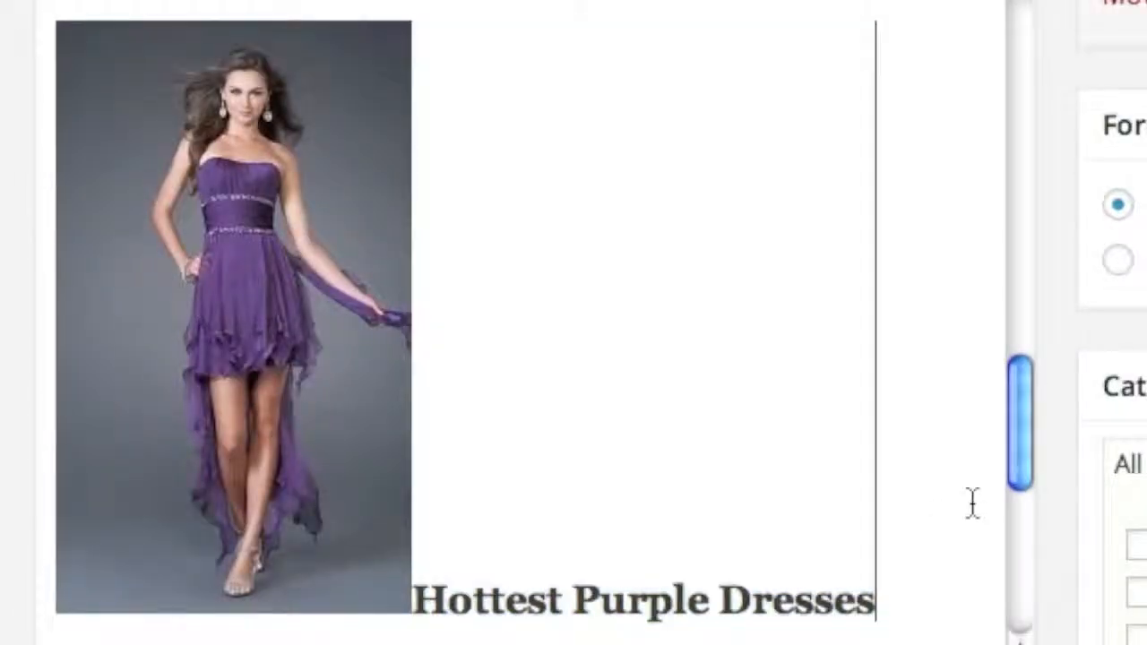
left_click(304, 401)
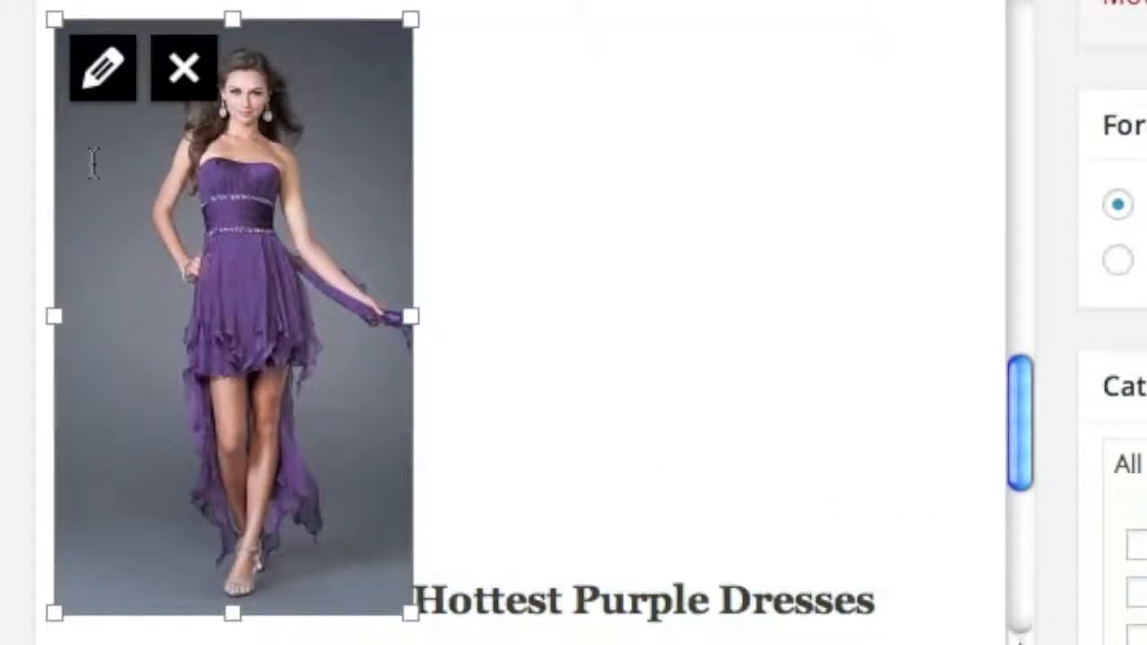
left_click(99, 82)
left_click(282, 100)
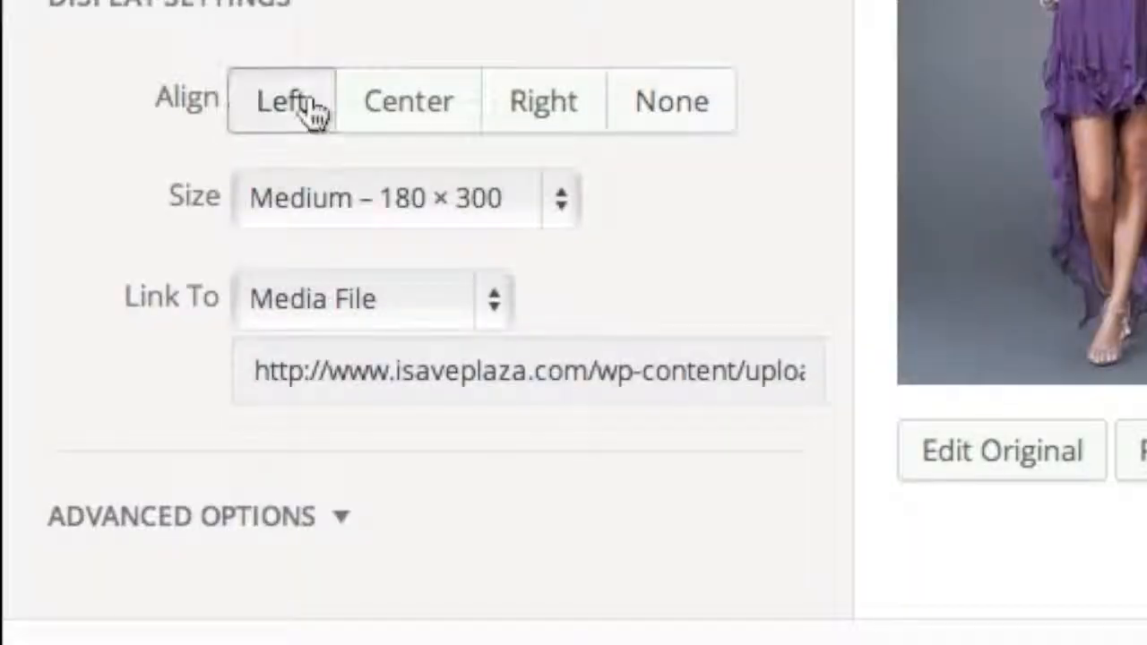
left_click(976, 540)
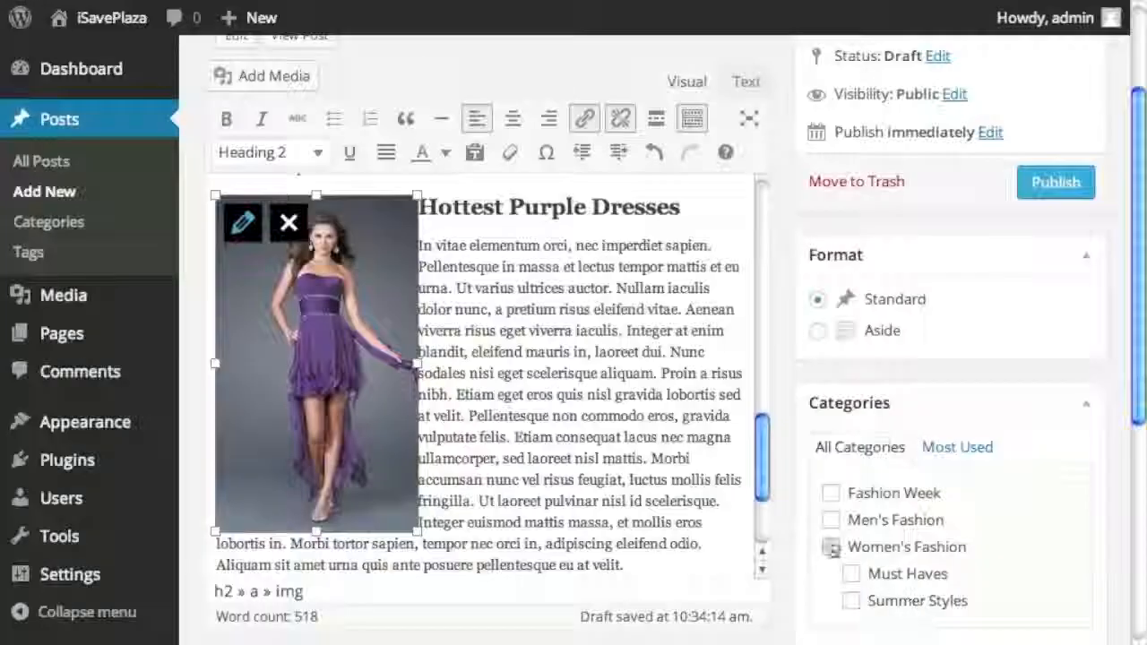
scroll(463, 402, "up", 10)
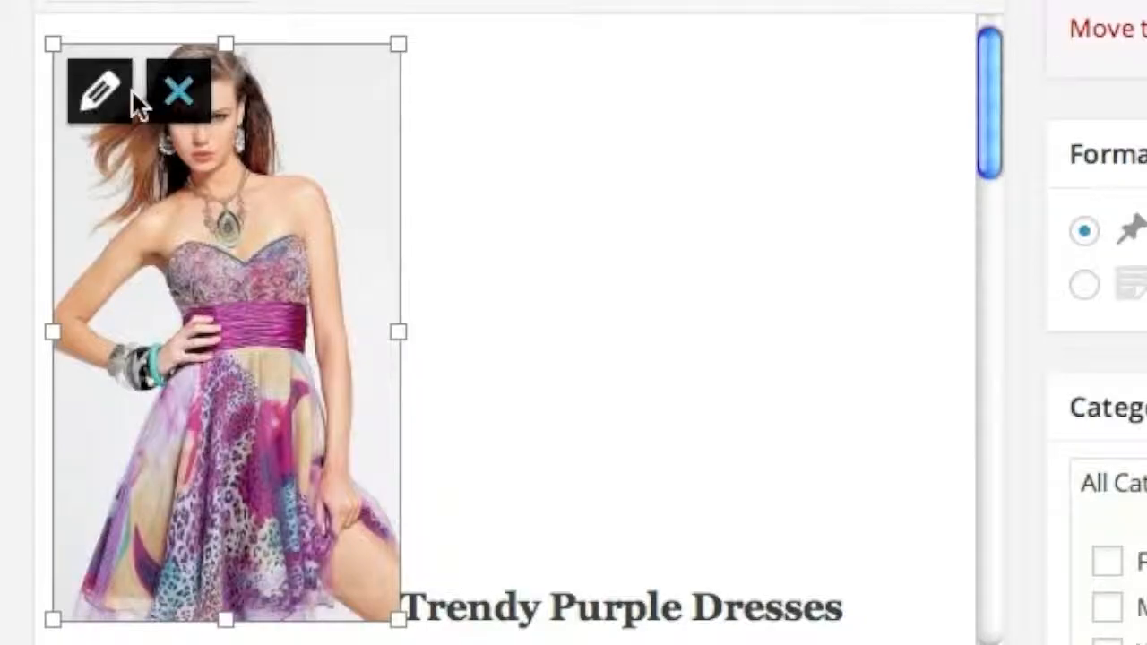
left_click(104, 93)
left_click(281, 175)
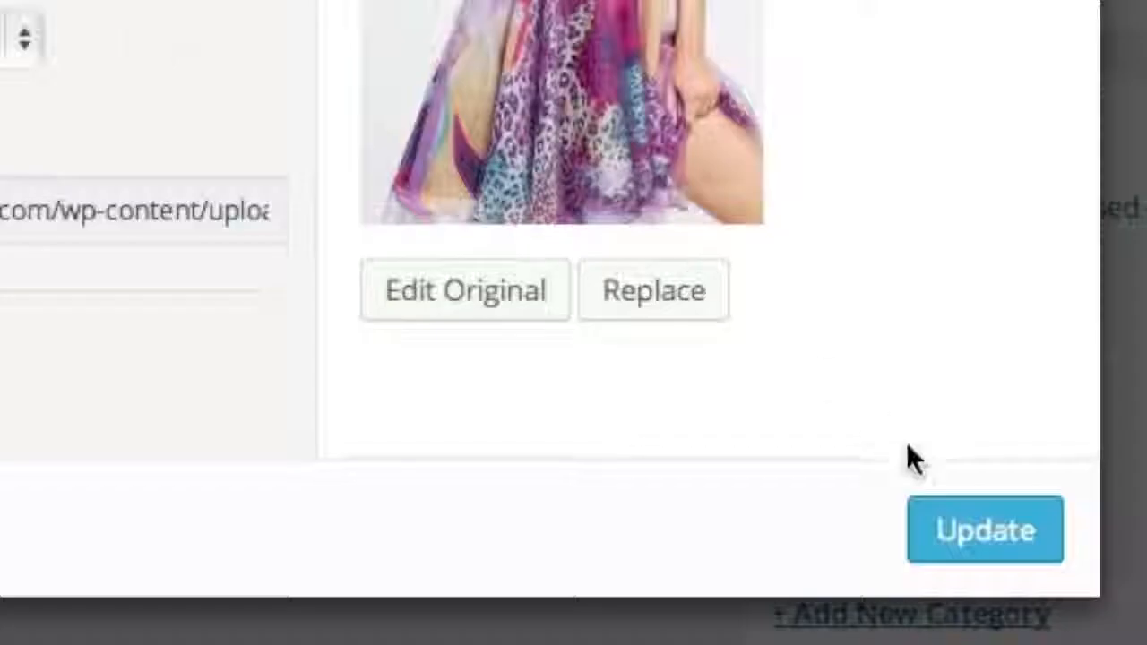
left_click(973, 537)
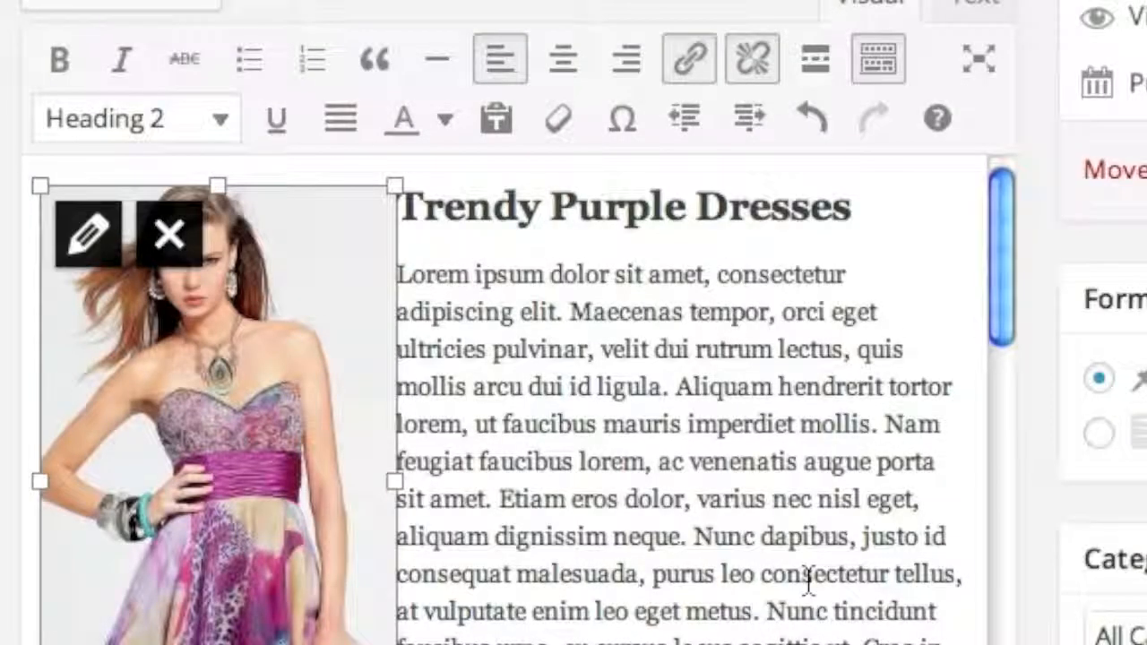
left_click(666, 423)
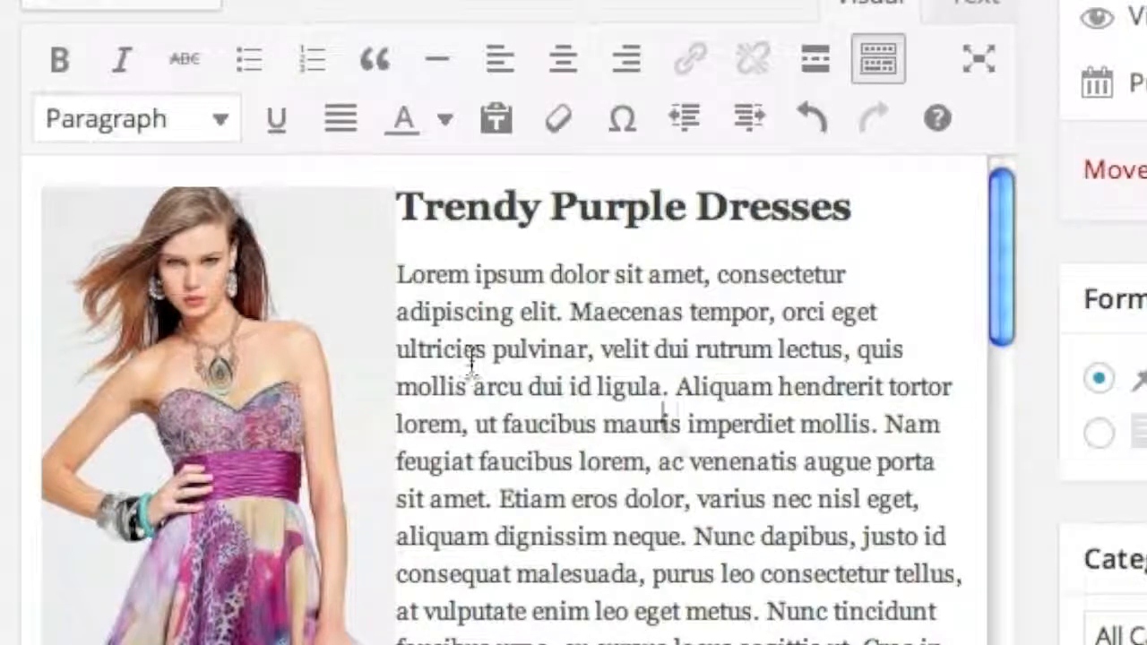
- Colour the words 'pulvinar, velit dui rutrum lectus' red
left_click_drag(492, 348, 852, 348)
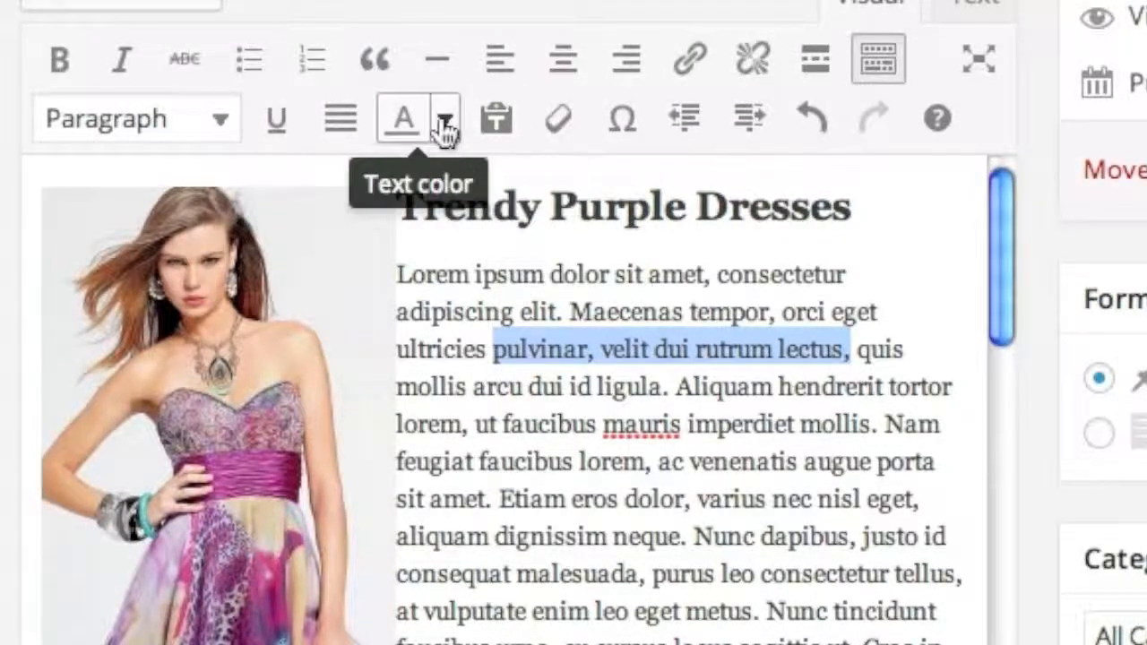
left_click(444, 119)
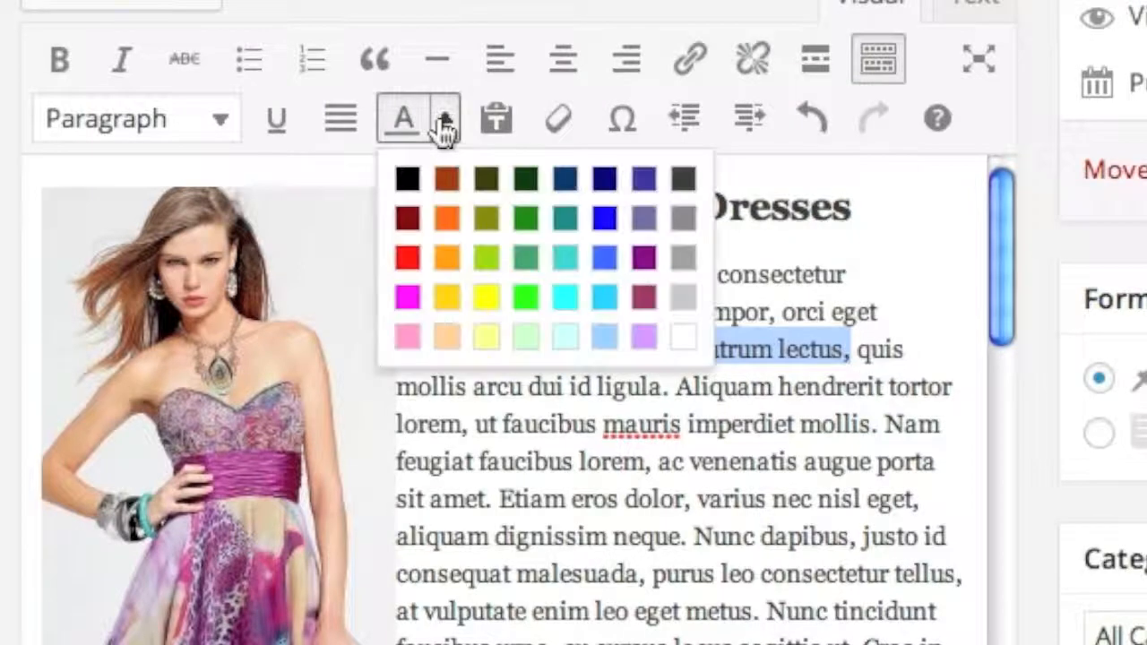
left_click(407, 257)
left_click(664, 387)
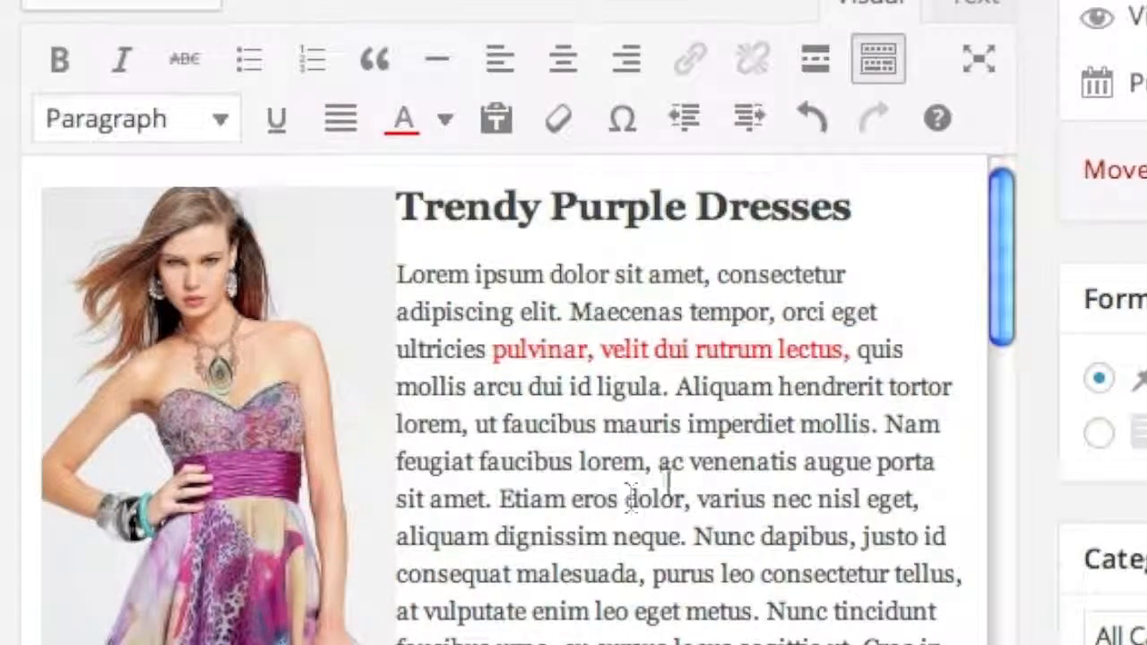
- Link 'ac venenatis augue' to the /about-us/ page with the link title 'Hottest Dresses'
left_click_drag(658, 463, 870, 465)
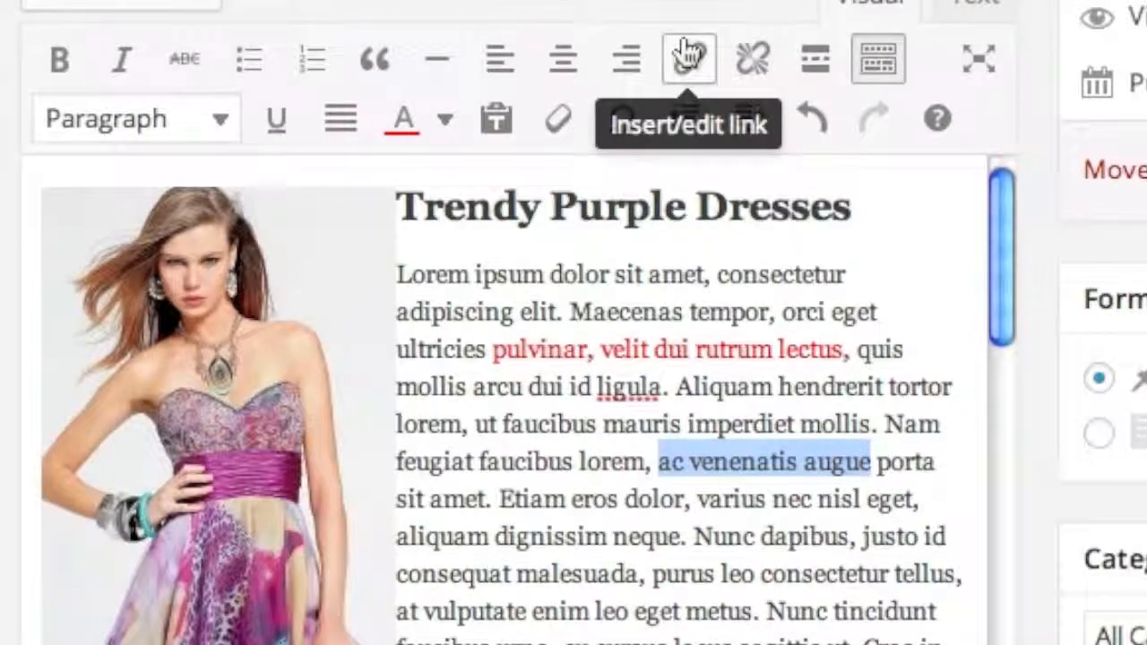
left_click(688, 62)
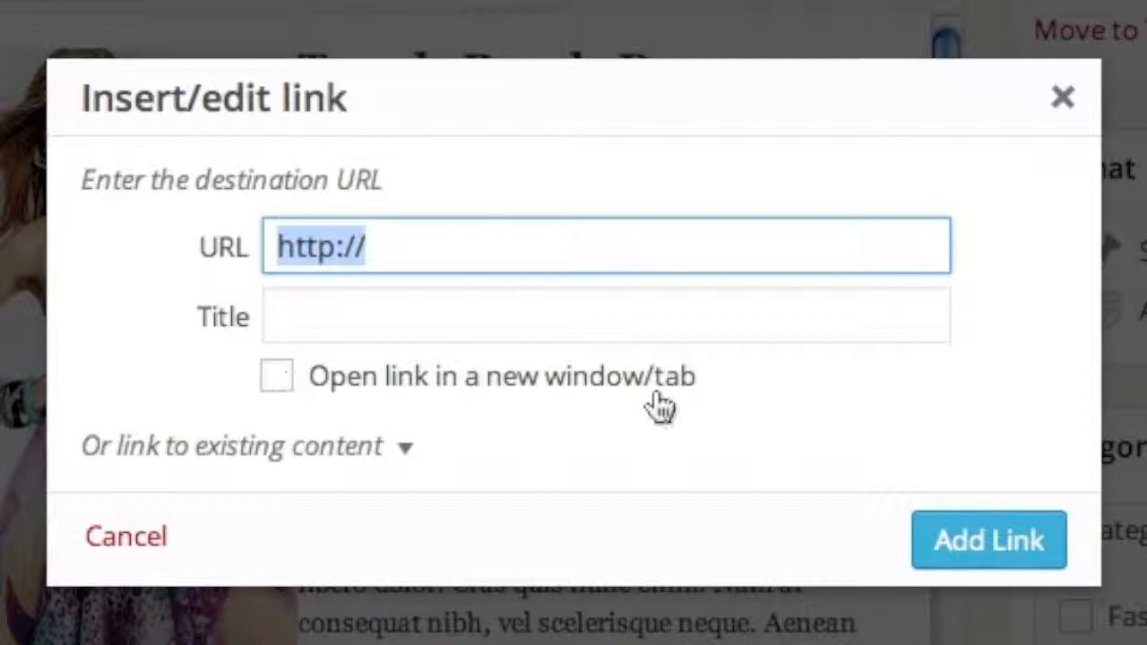
left_click(461, 244)
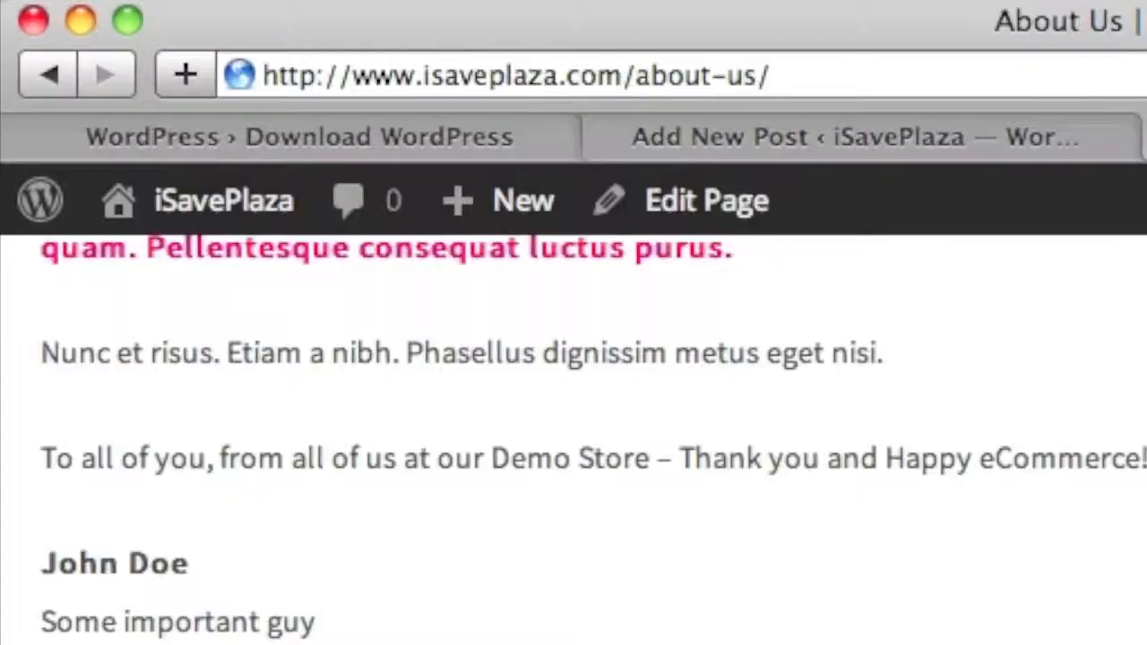
left_click(824, 90)
key("ctrl+c")
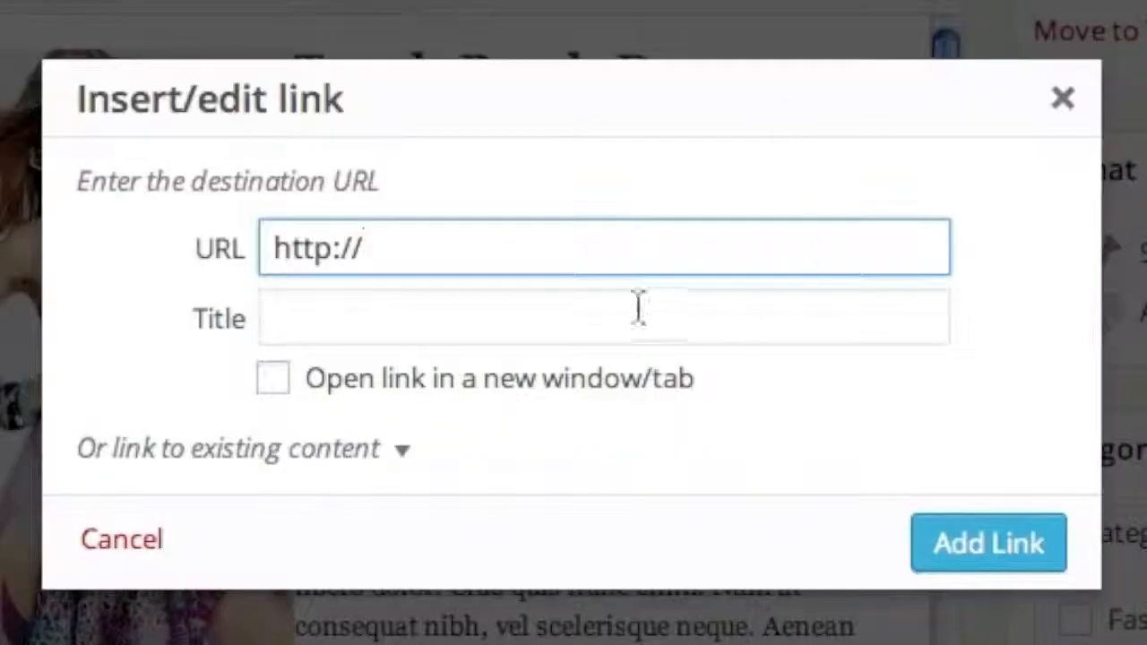
triple_click(445, 250)
key("ctrl+v")
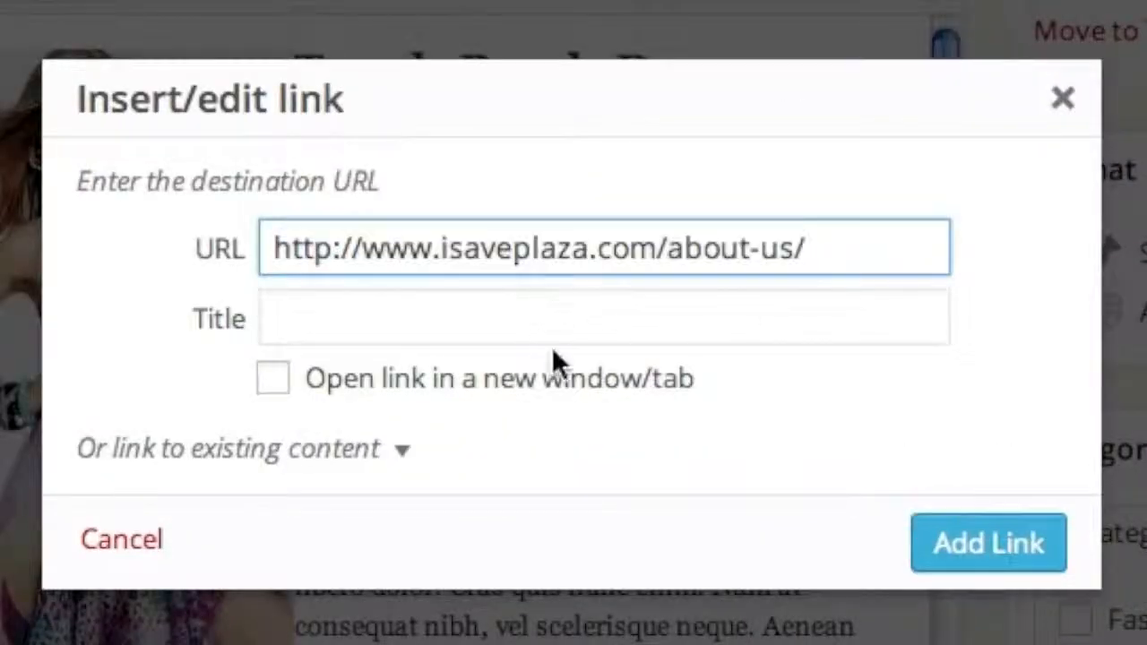
key("Tab")
type("Hoe")
key("BackSpace")
type("t")
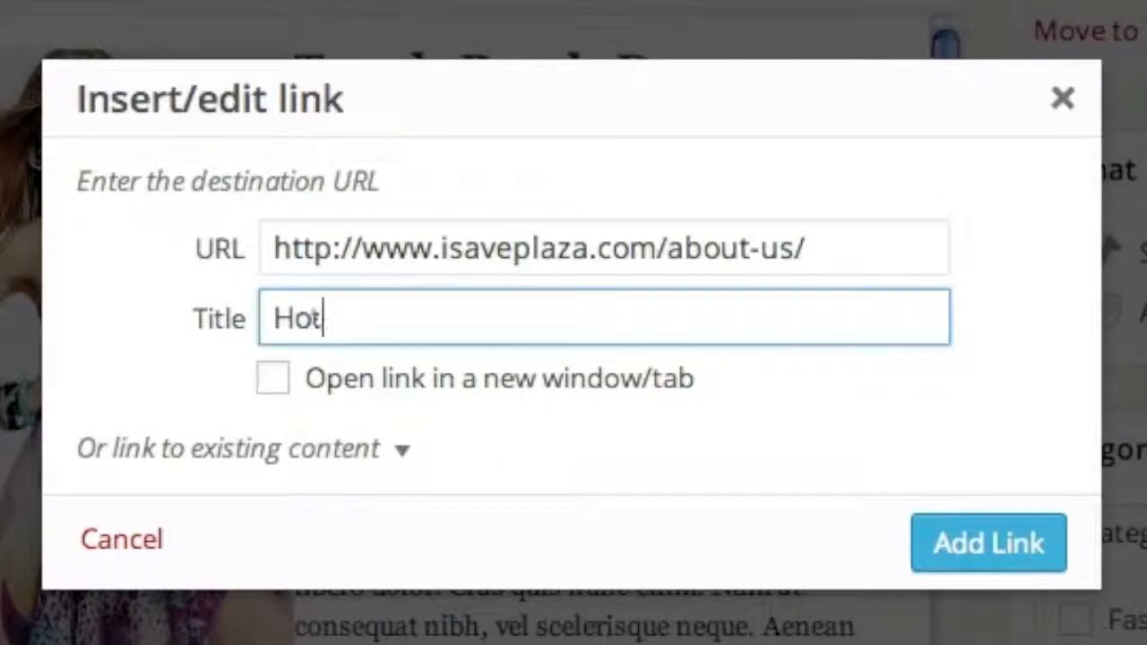
type("test Dres")
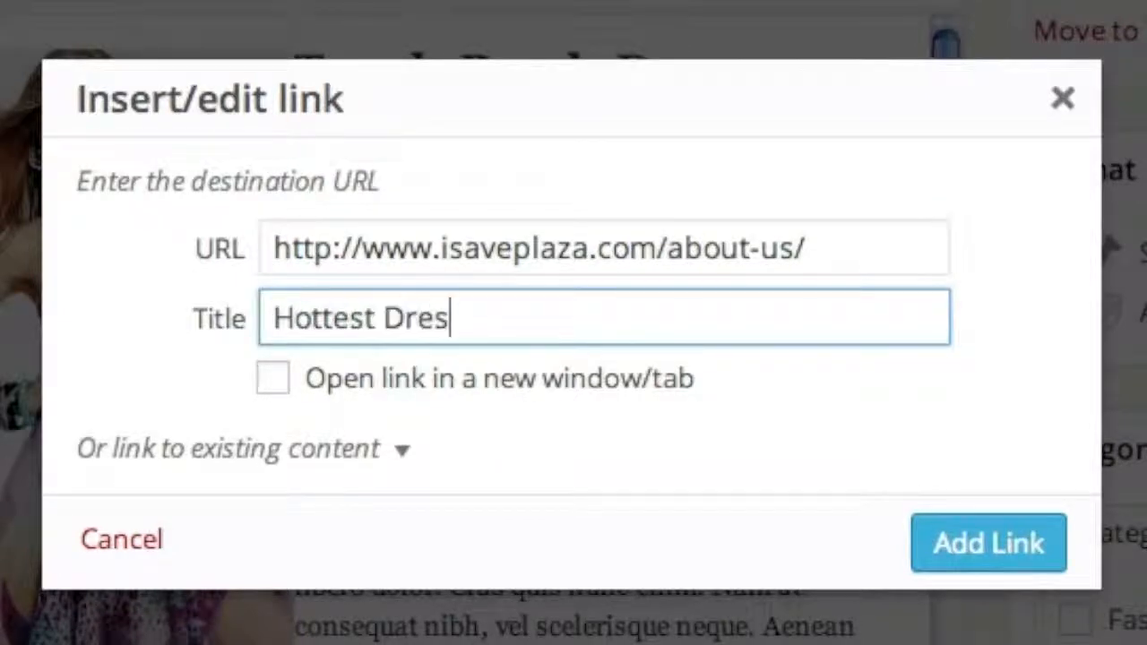
type("ses")
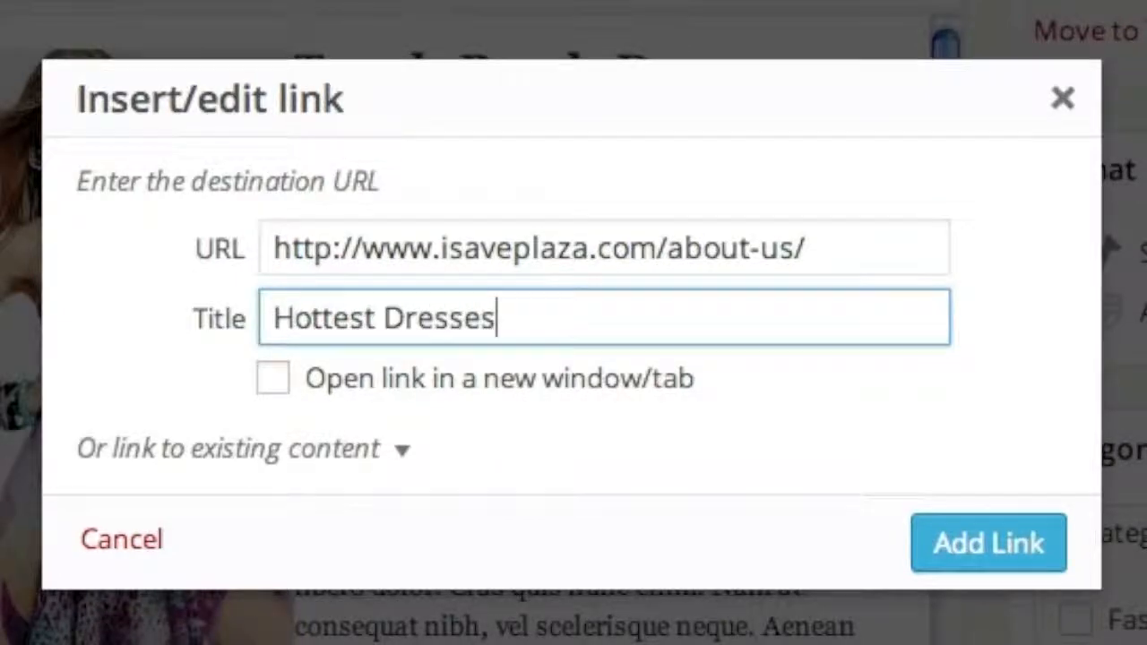
left_click(989, 544)
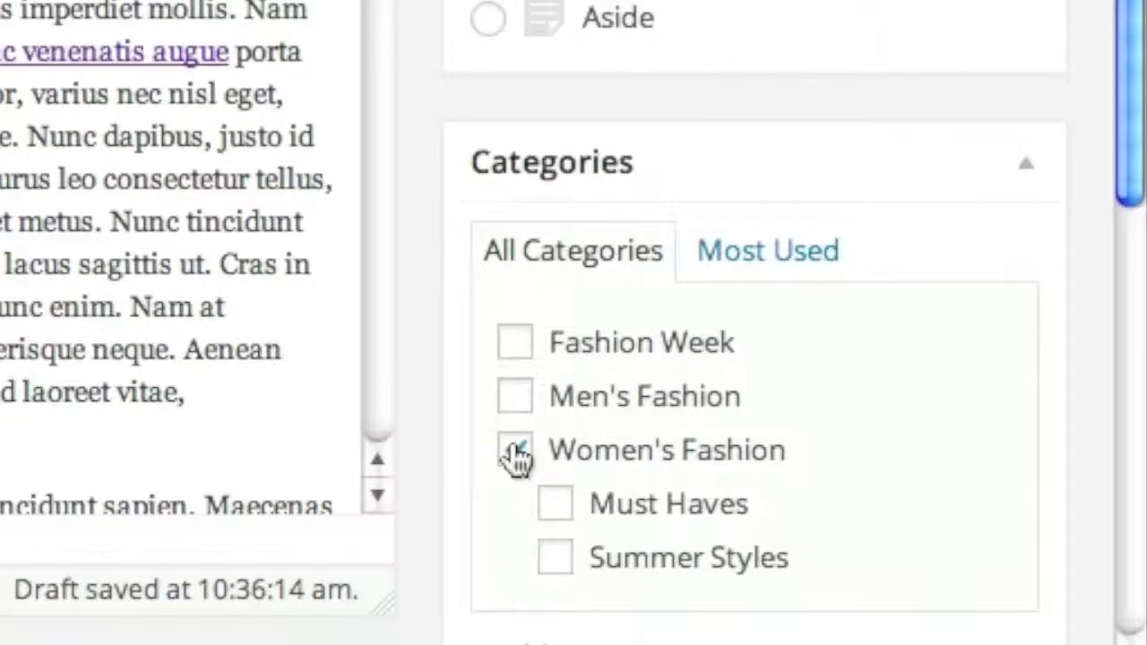
- Add the post to the Summer Styles category and enter the tag 'purple dresses'
scroll(544, 484, "down", 3)
left_click(557, 284)
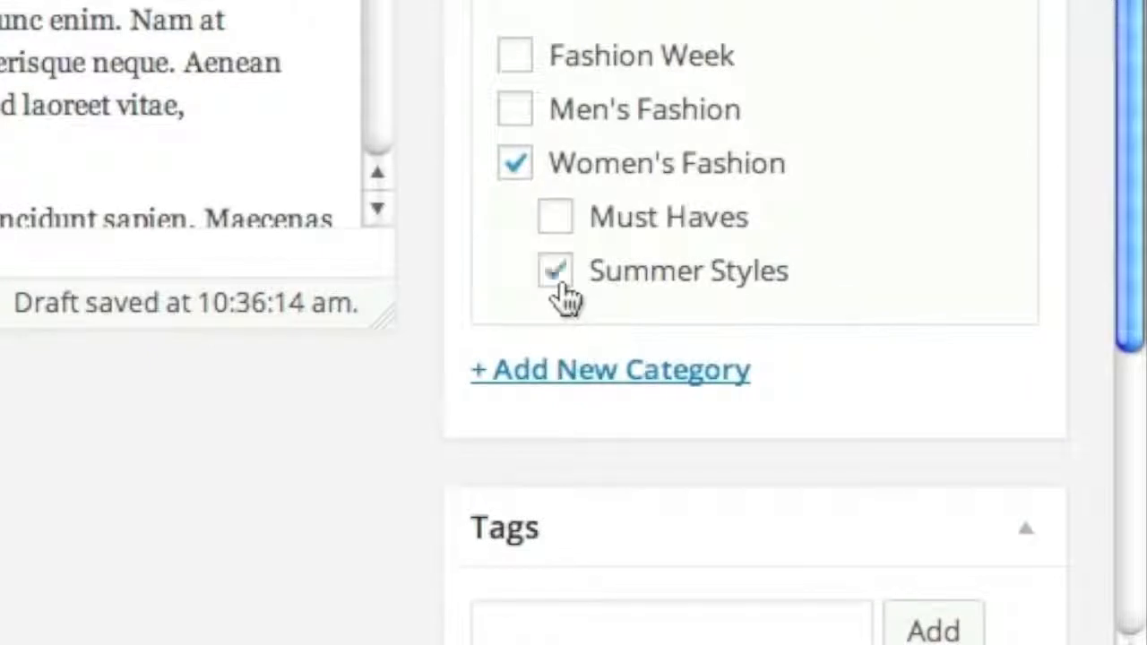
scroll(510, 469, "down", 1)
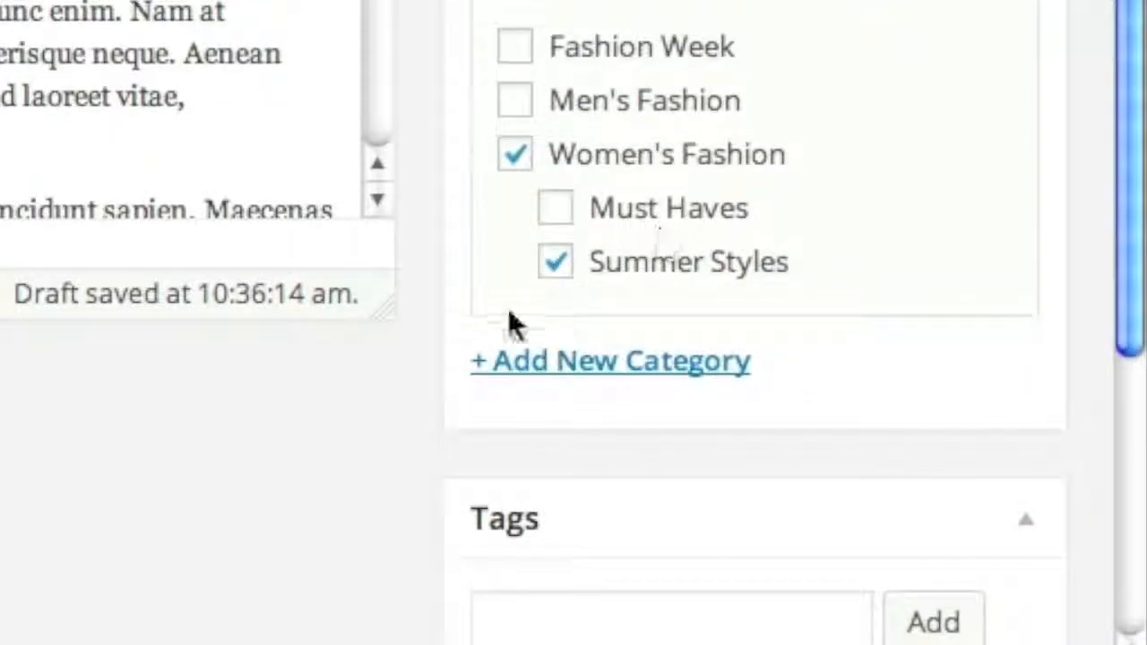
scroll(515, 325, "down", 3)
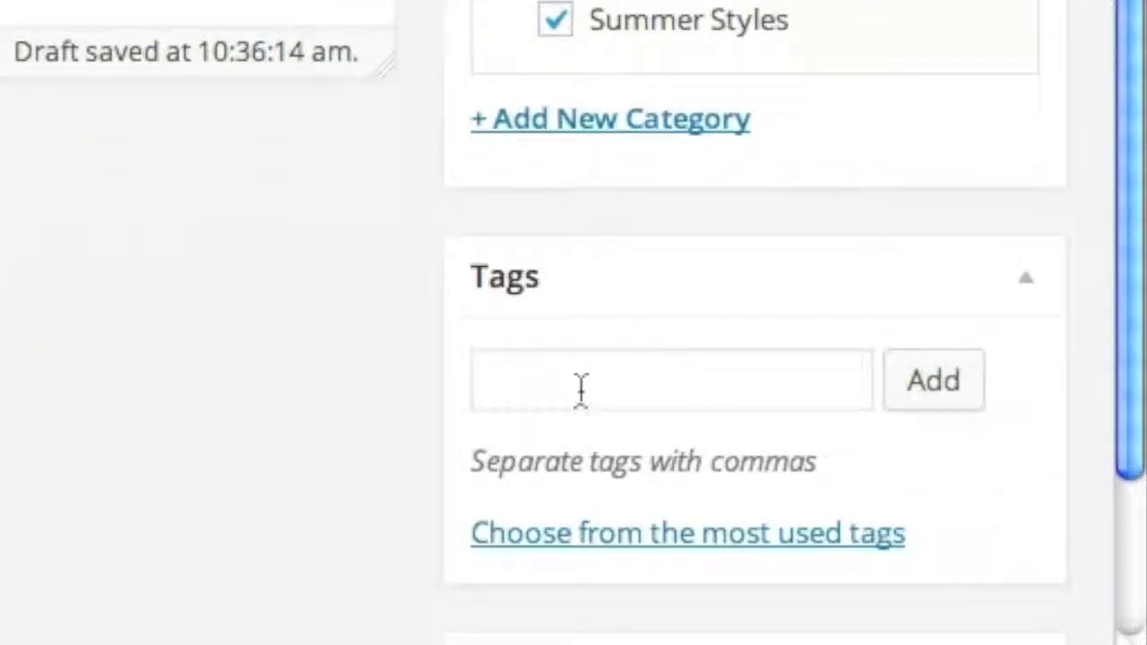
left_click(550, 389)
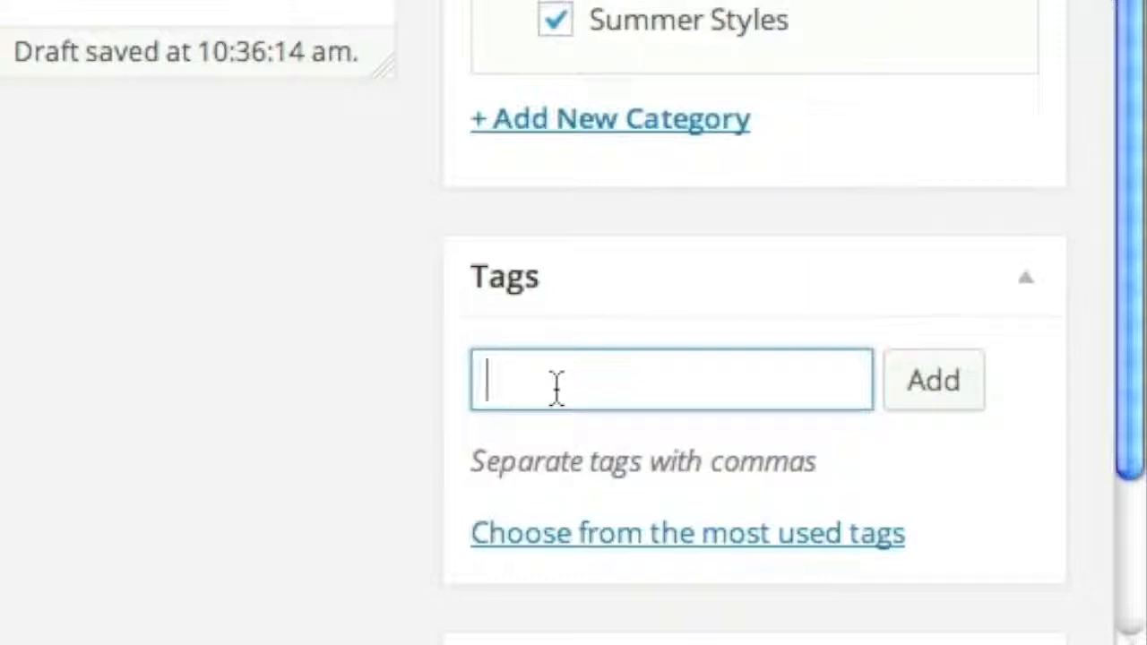
type("pur")
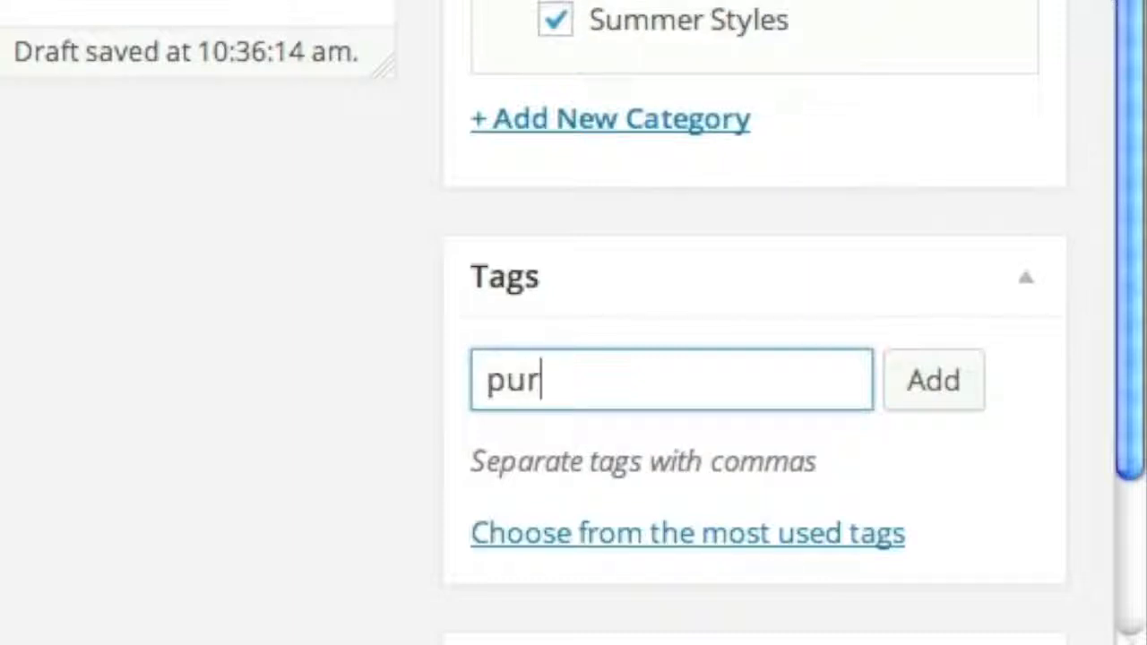
type("ple dre")
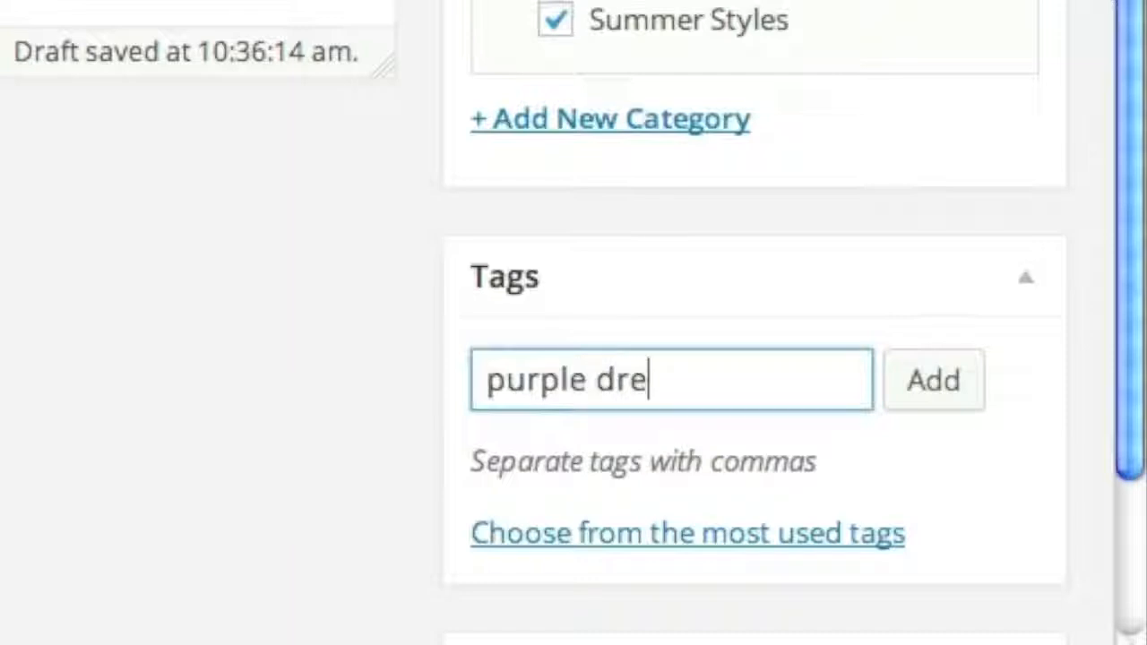
type("sses")
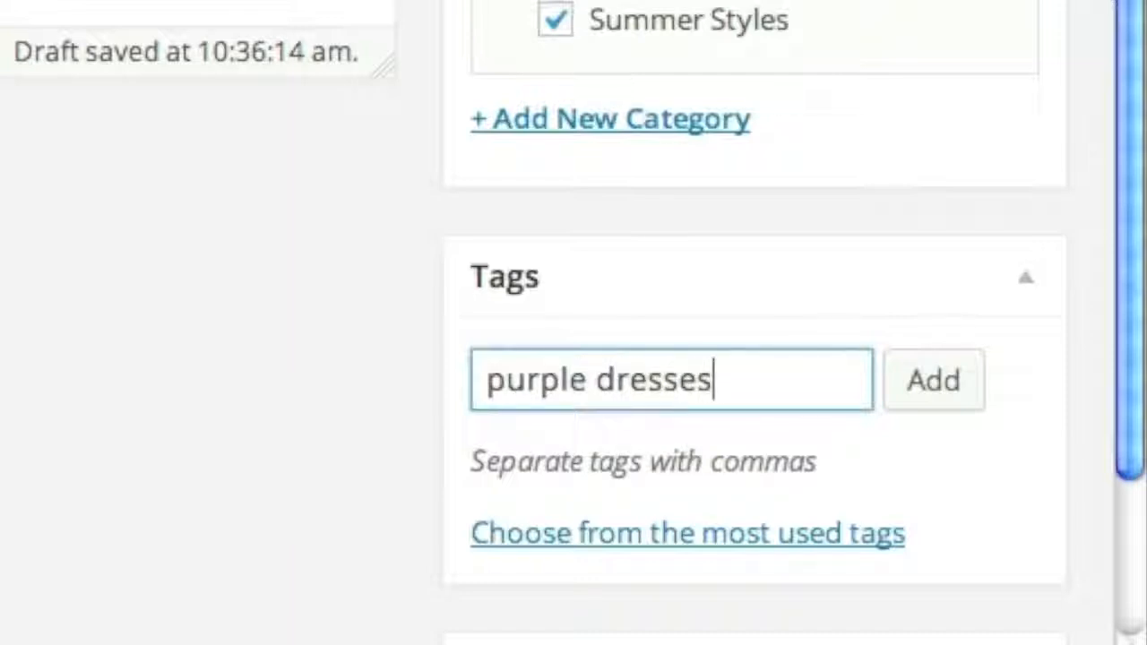
scroll(296, 600, "down", 3)
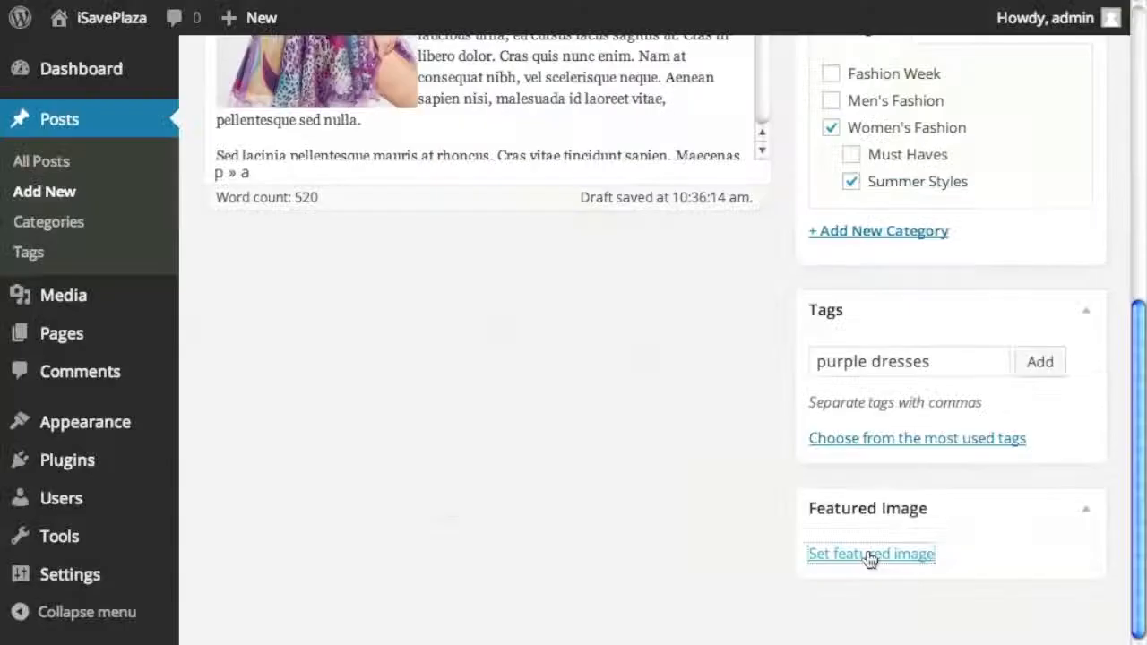
- Set the long purple dress photo as the post's featured image
left_click(594, 468)
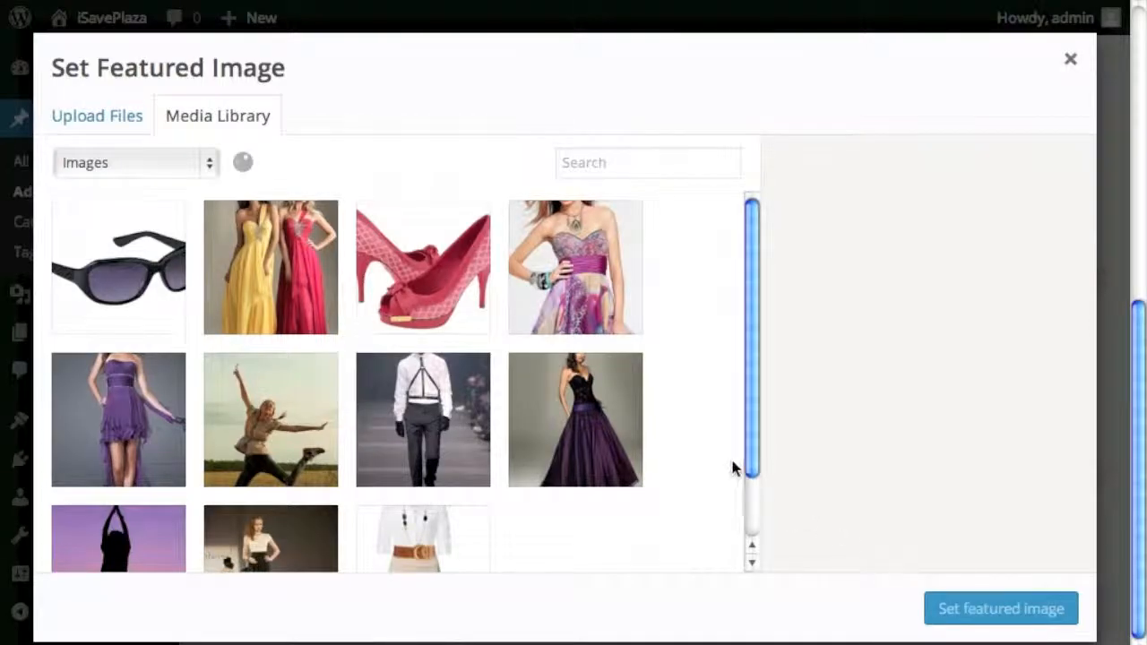
left_click(596, 427)
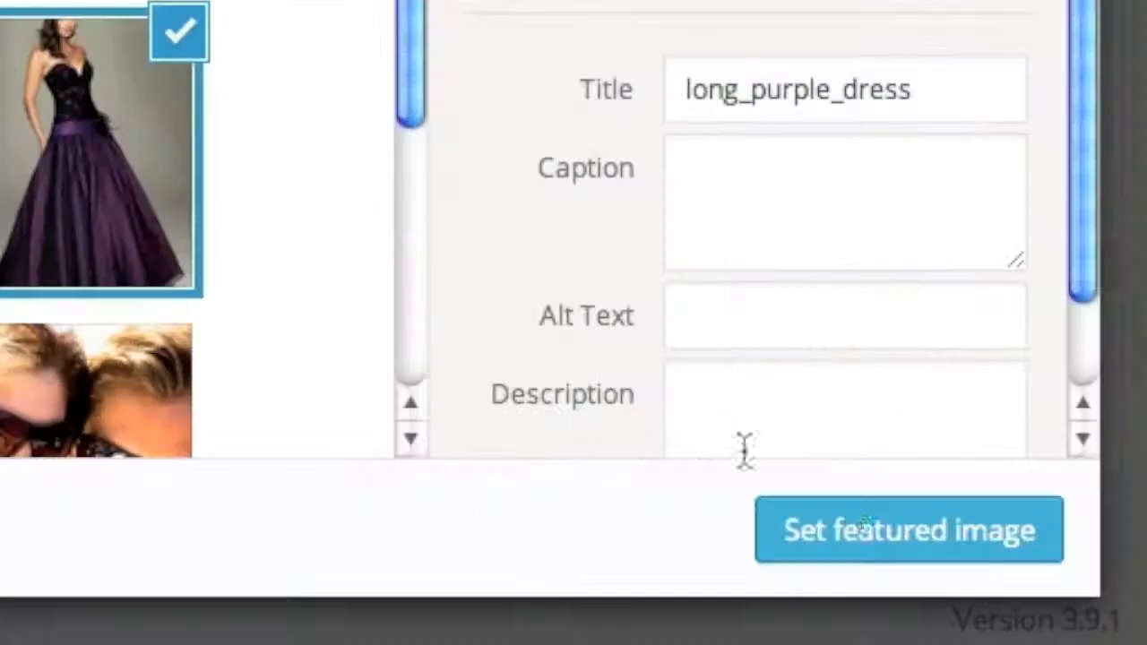
left_click(984, 609)
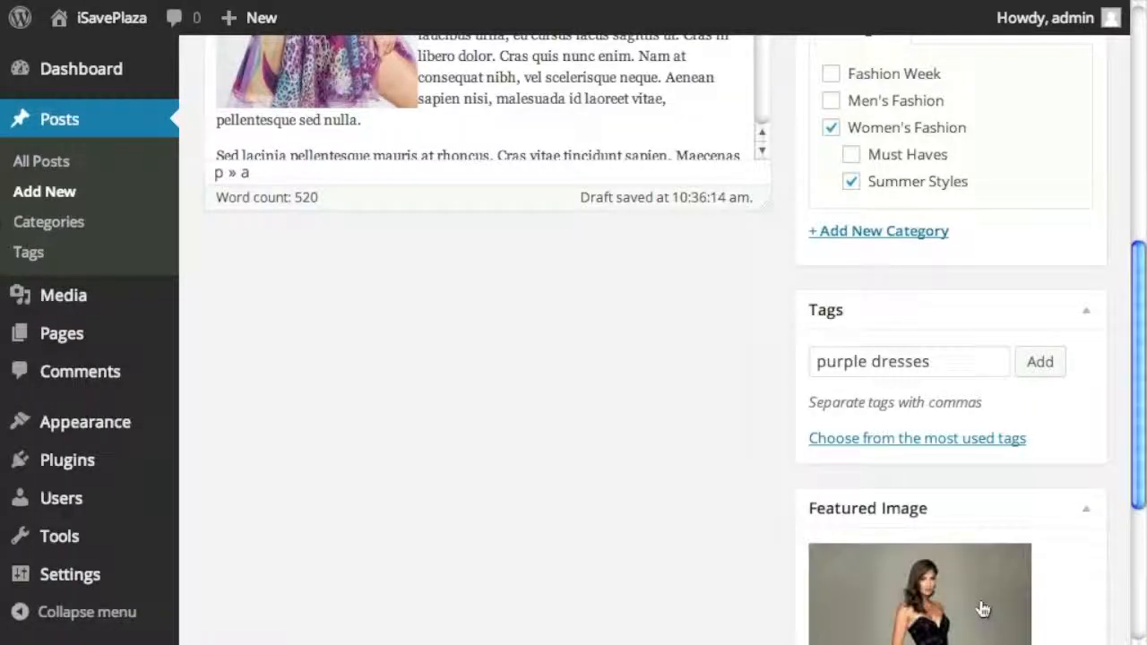
scroll(1000, 607, "down", 4)
scroll(1019, 605, "up", 5)
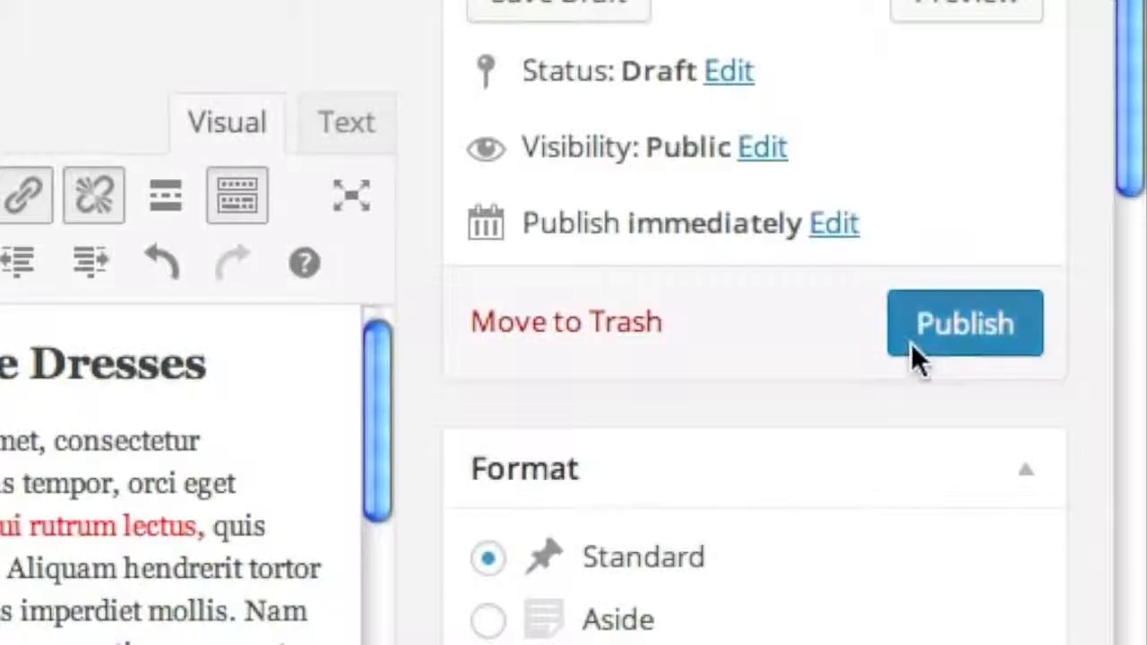
- Publish 'Hottest Purple Dresses' and scroll through the live post
left_click(911, 343)
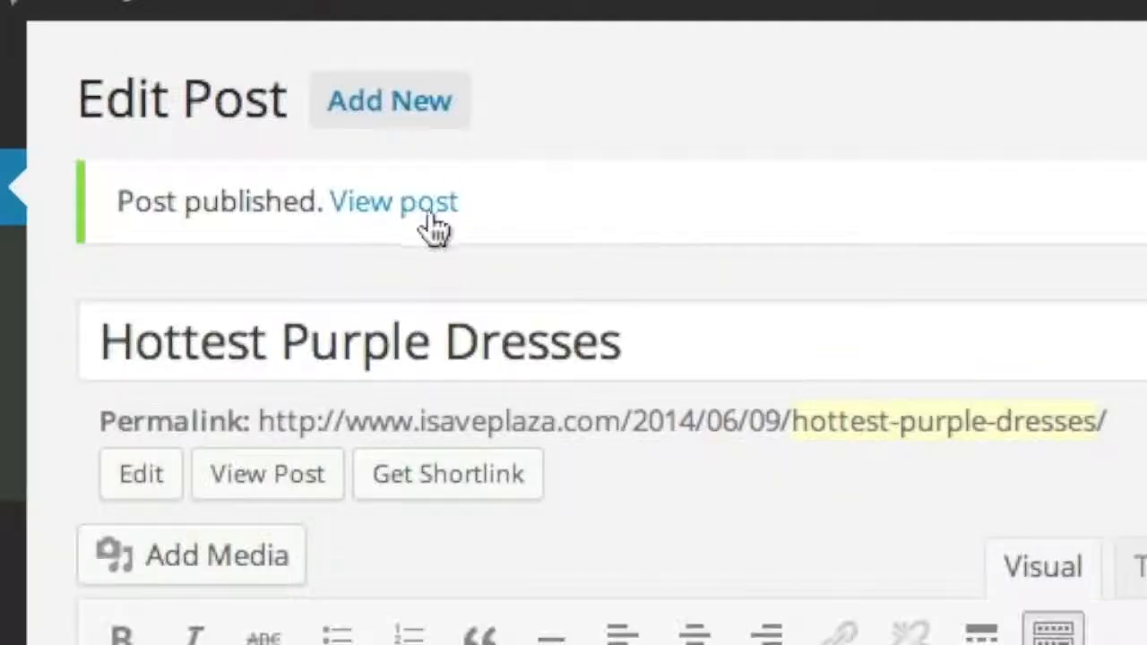
left_click(381, 129)
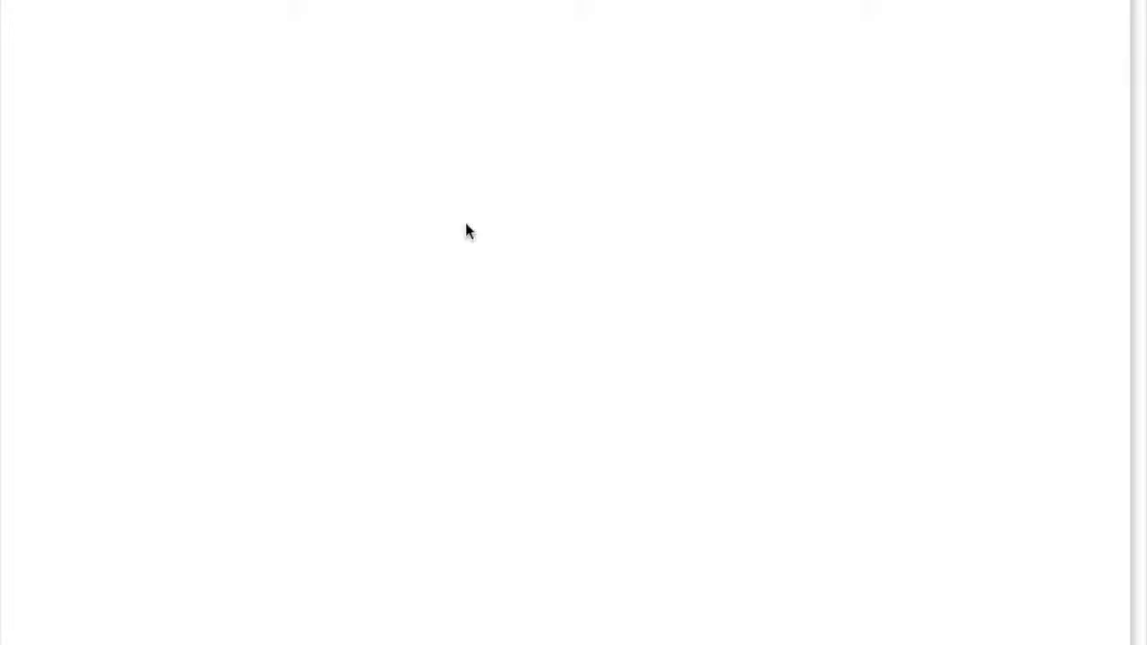
scroll(591, 338, "down", 12)
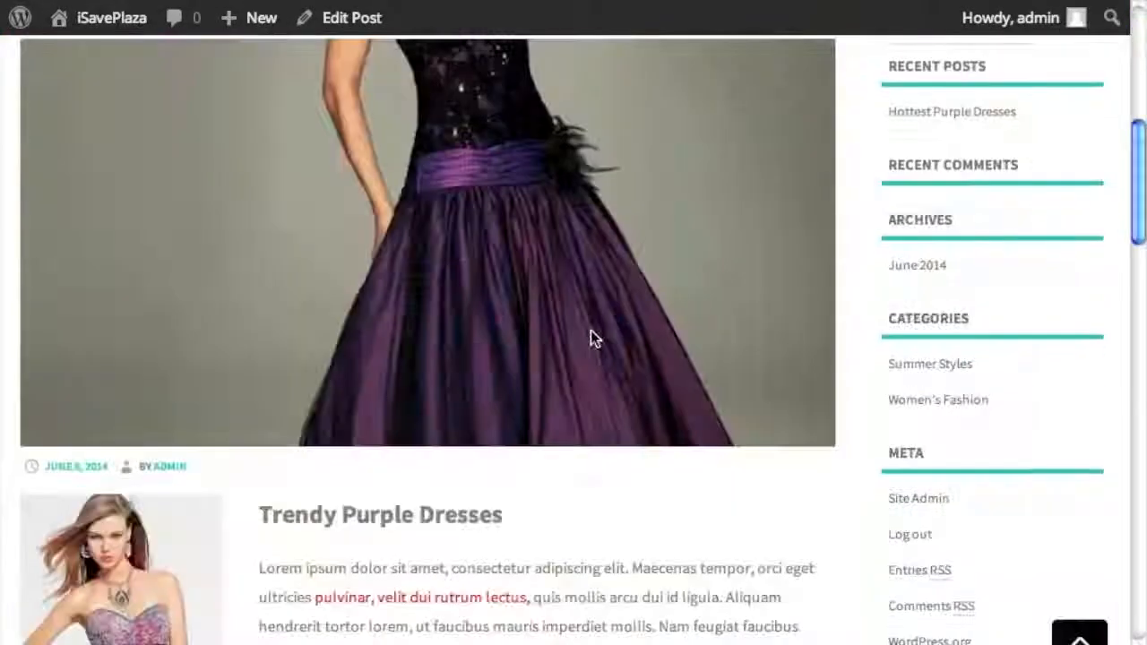
scroll(592, 337, "down", 10)
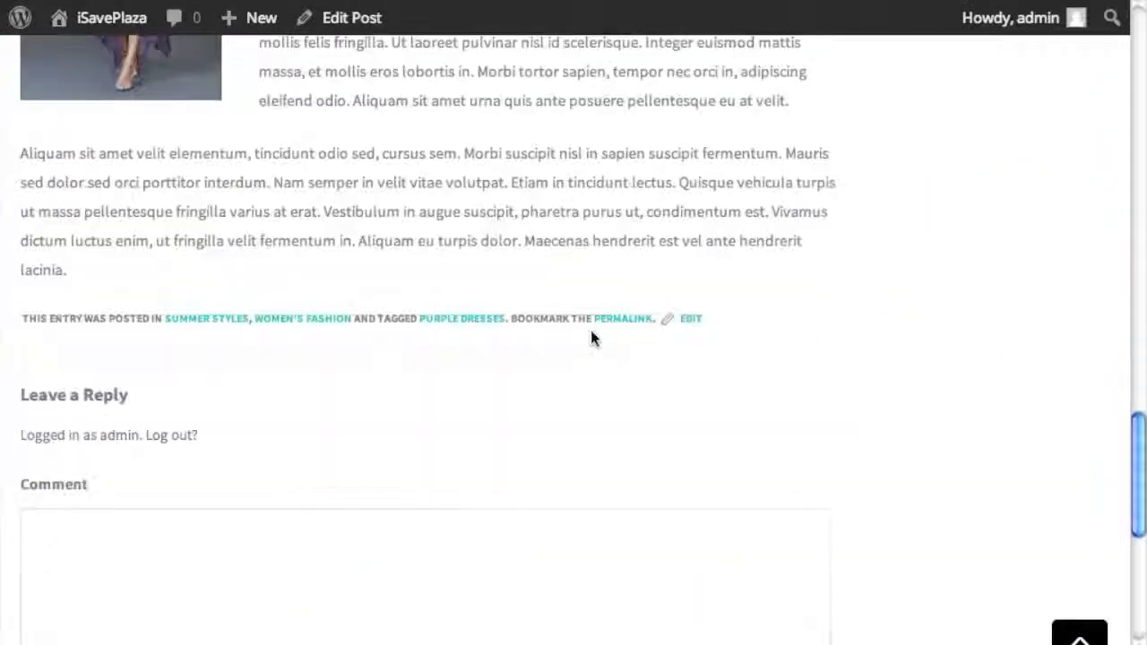
scroll(591, 336, "up", 8)
scroll(591, 335, "up", 10)
scroll(592, 336, "down", 5)
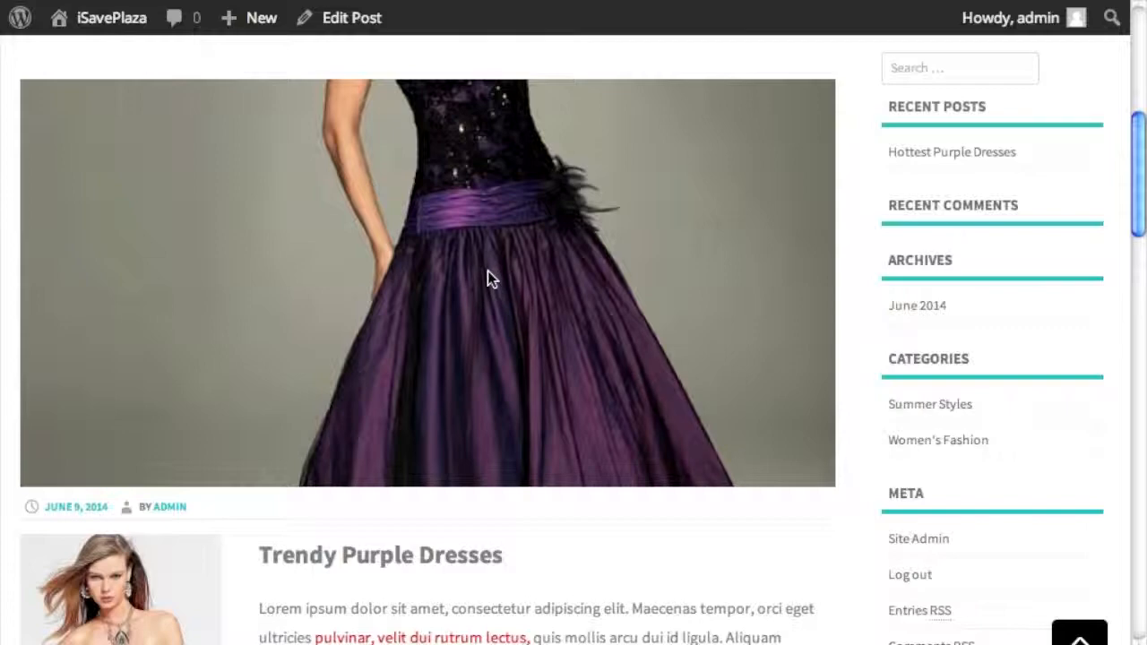
scroll(526, 289, "down", 3)
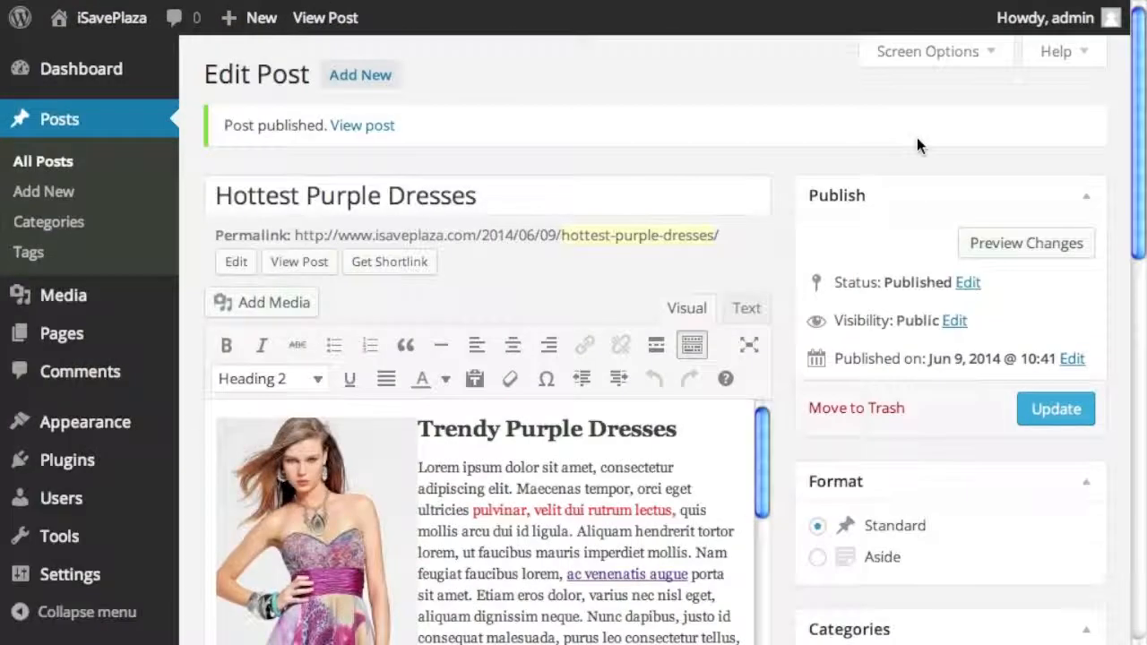
- Create a new post titled 'OMG!! Love This Purple Dress' with pasted lorem ipsum body text
left_click(51, 196)
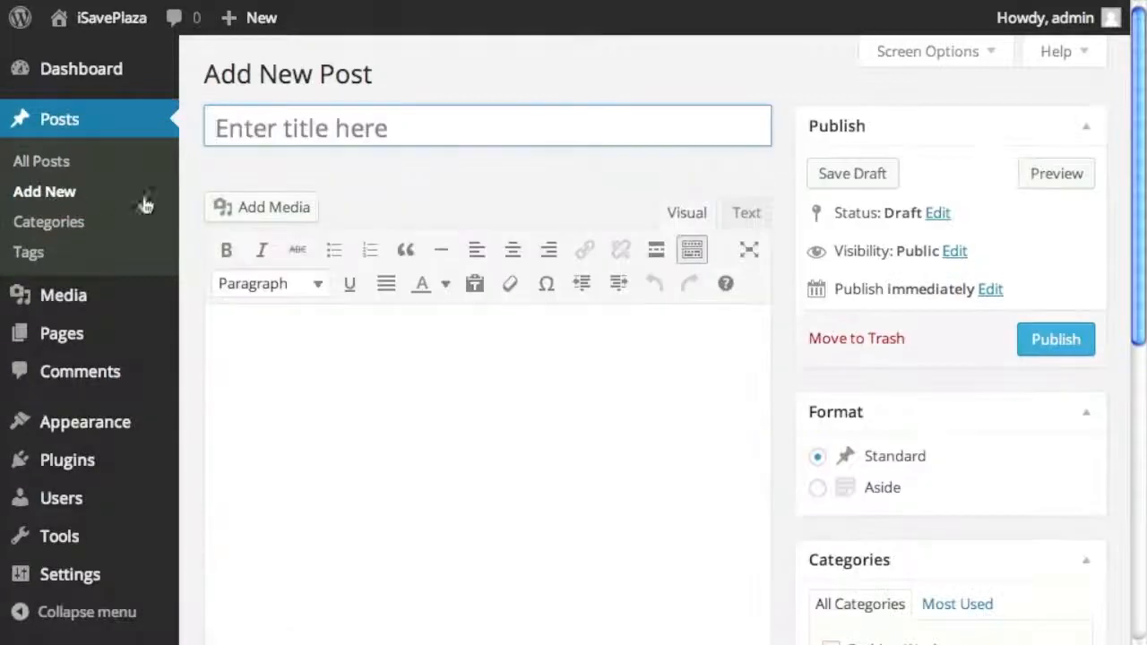
type("OMG")
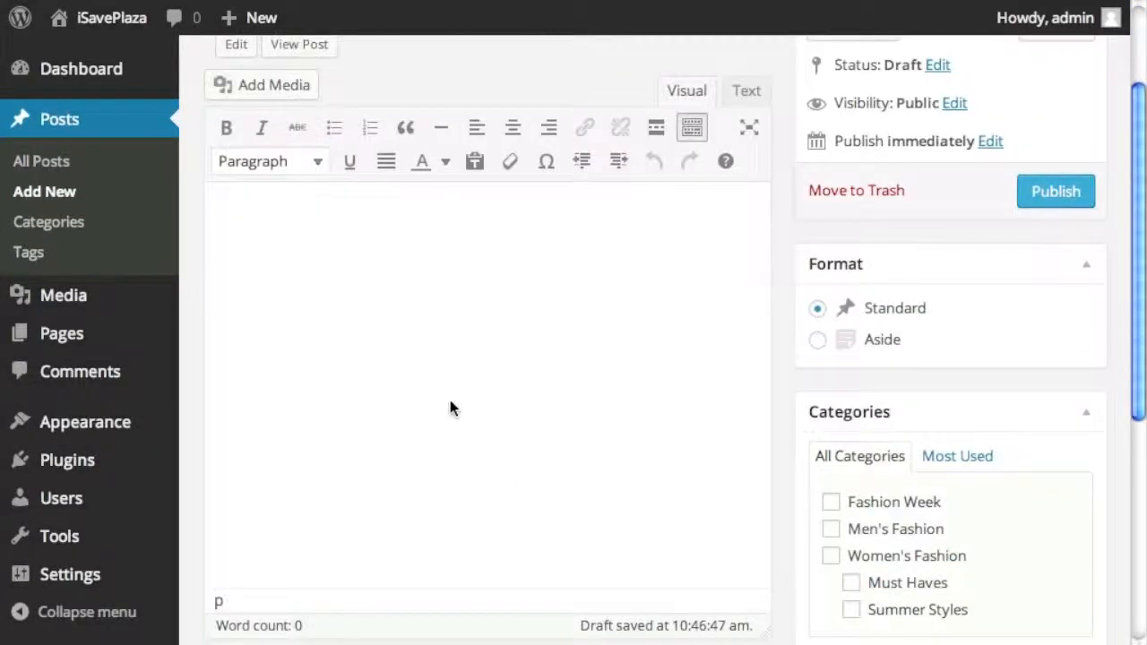
key("super+v")
scroll(513, 401, "up", 5)
scroll(513, 402, "up", 5)
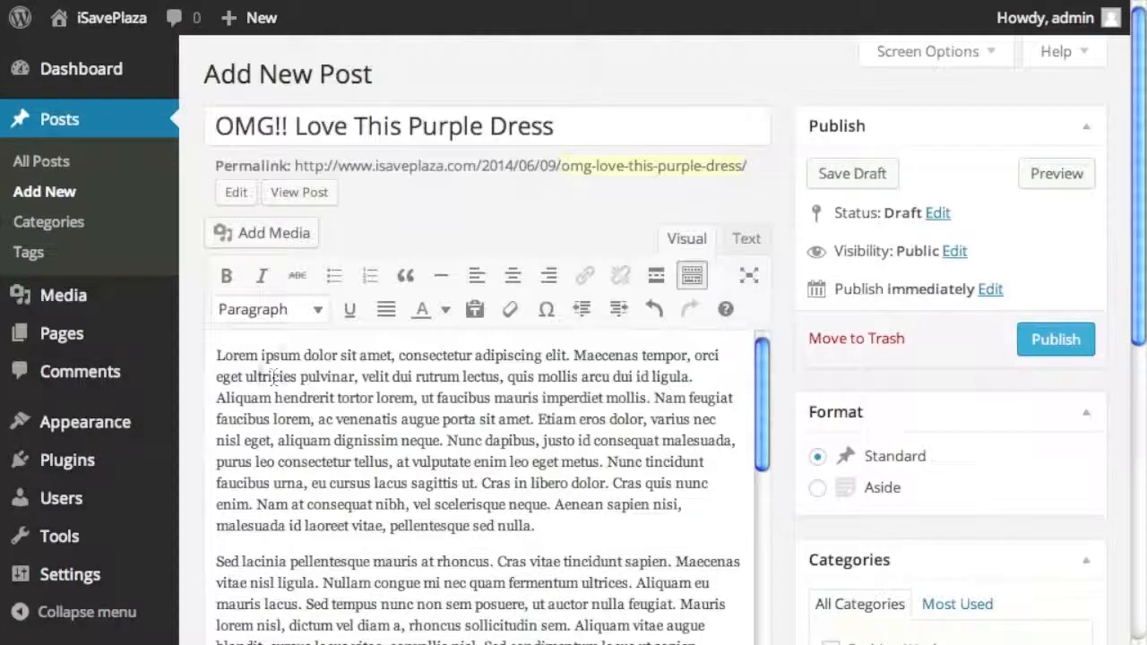
- Insert the long purple dress photo, aligned left of the text
left_click(302, 233)
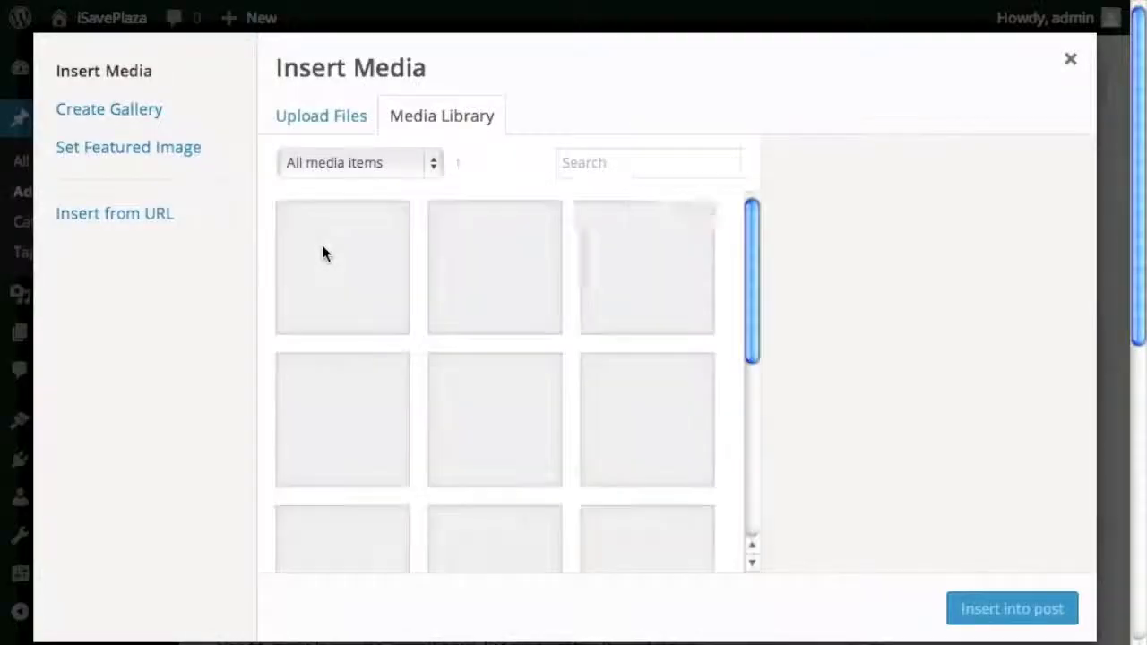
scroll(604, 389, "down", 5)
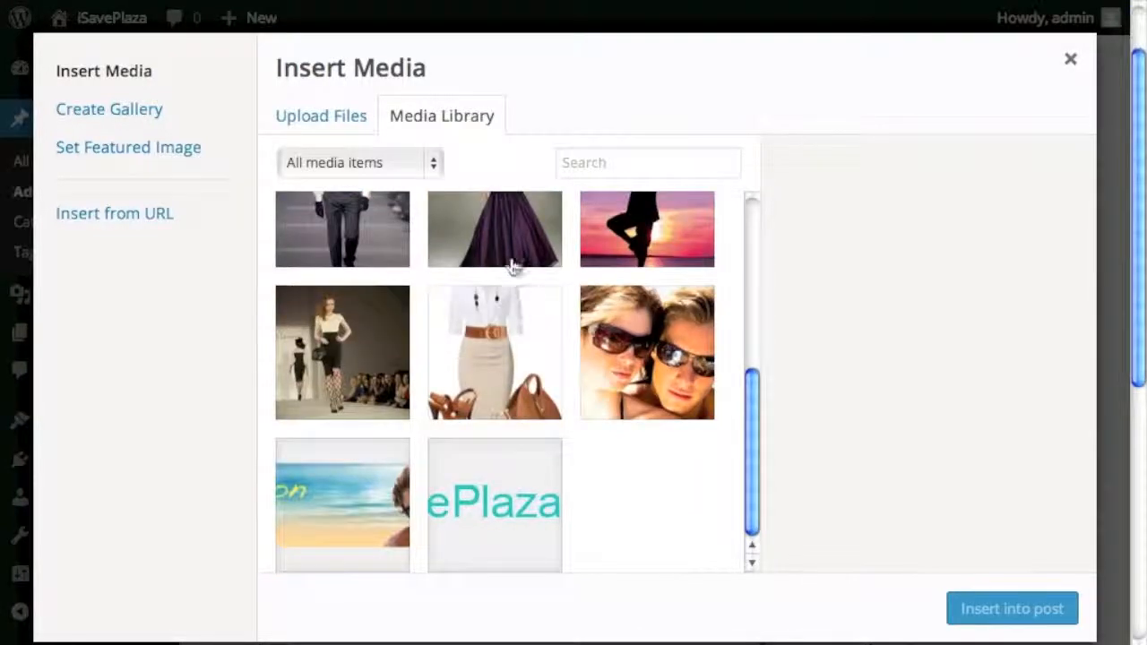
left_click(505, 251)
left_click(977, 607)
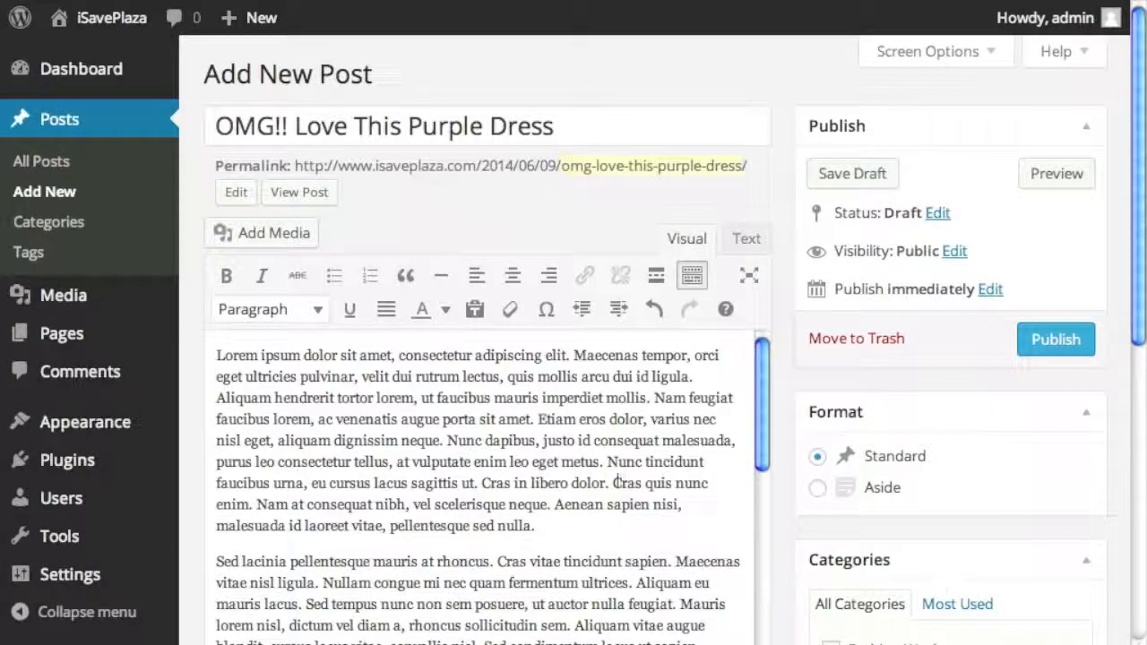
left_click(271, 390)
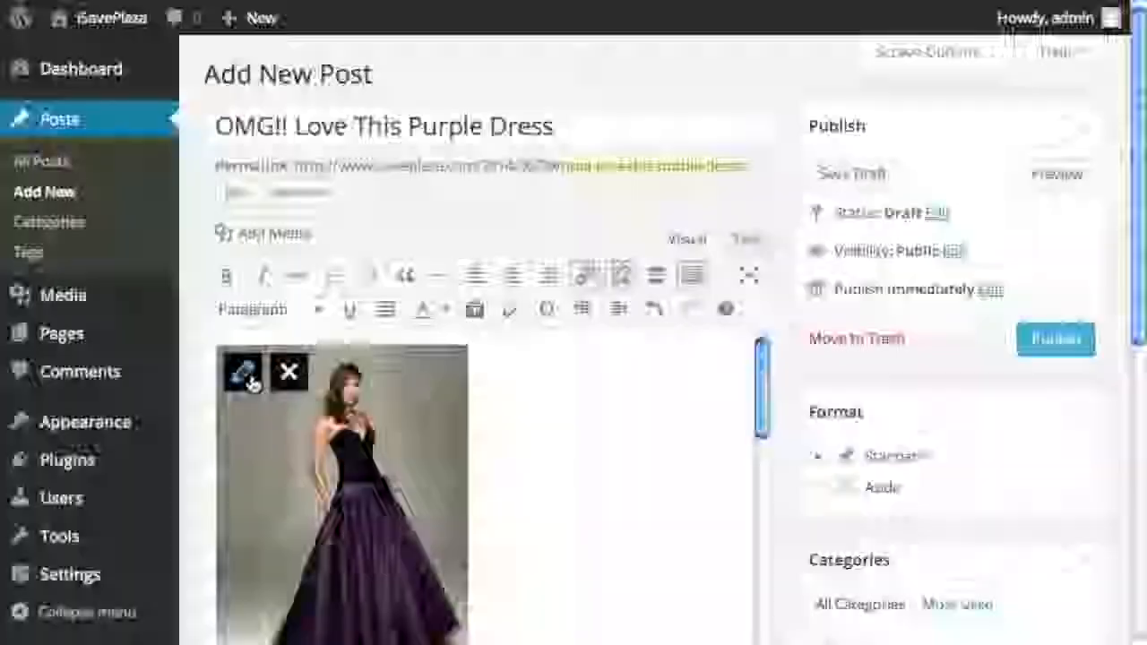
left_click(243, 371)
left_click(303, 321)
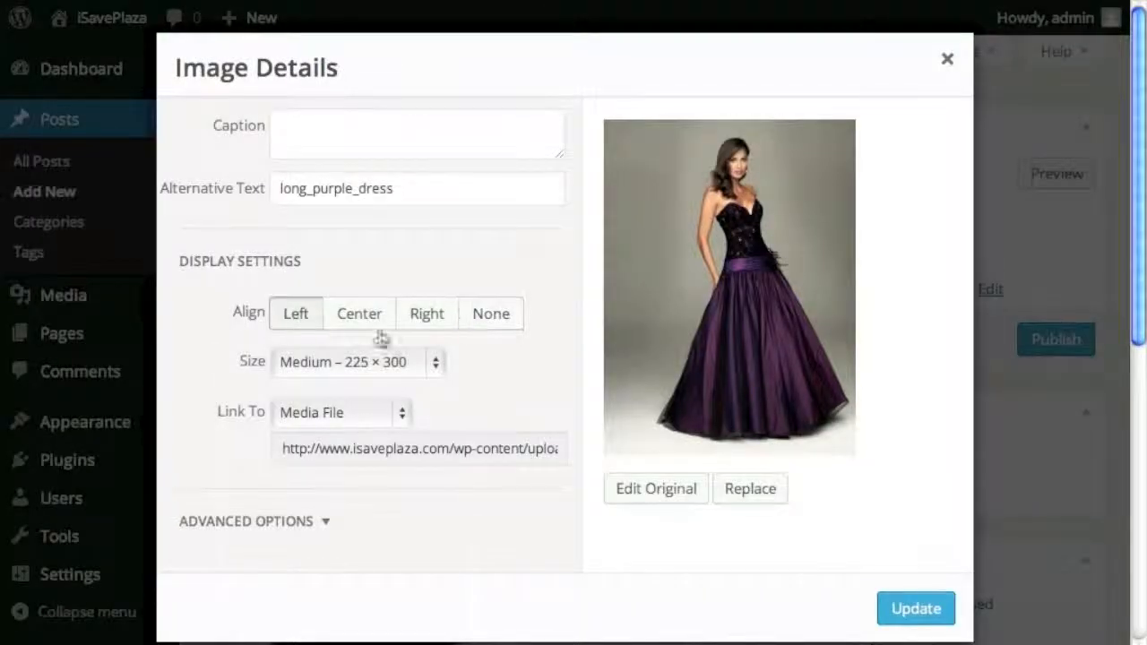
left_click(914, 605)
- Put the post in the Women's Fashion and Must Haves categories
scroll(683, 491, "down", 4)
scroll(683, 491, "up", 4)
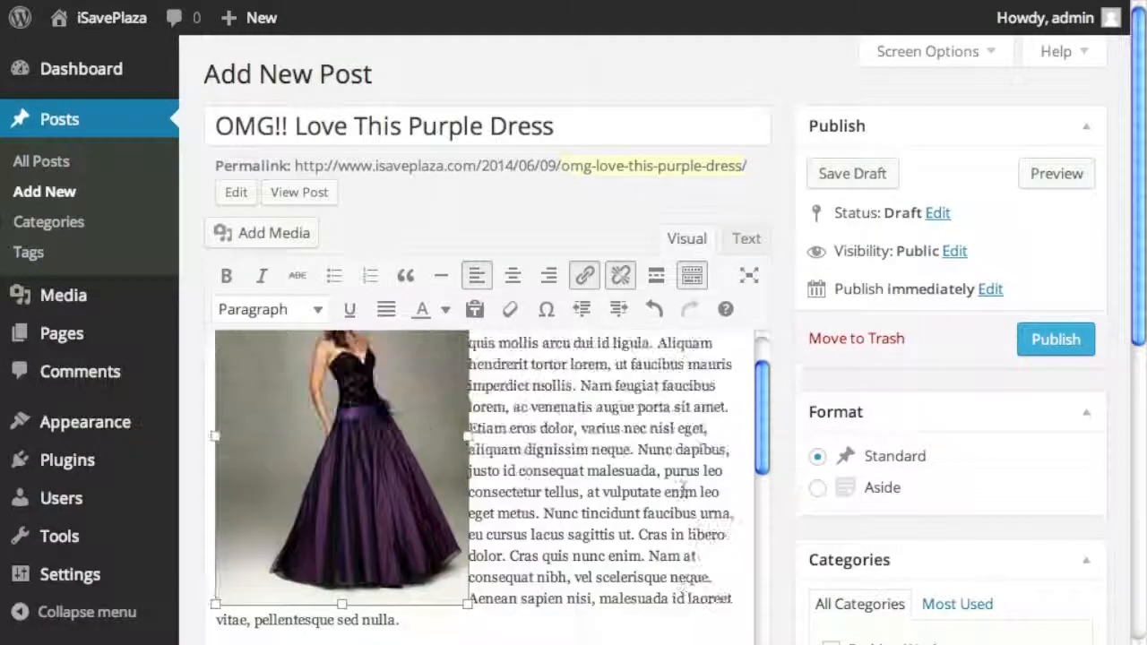
scroll(971, 476, "down", 5)
scroll(774, 476, "up", 5)
scroll(788, 484, "down", 1)
scroll(492, 418, "down", 1)
left_click(515, 485)
left_click(556, 539)
scroll(417, 380, "down", 6)
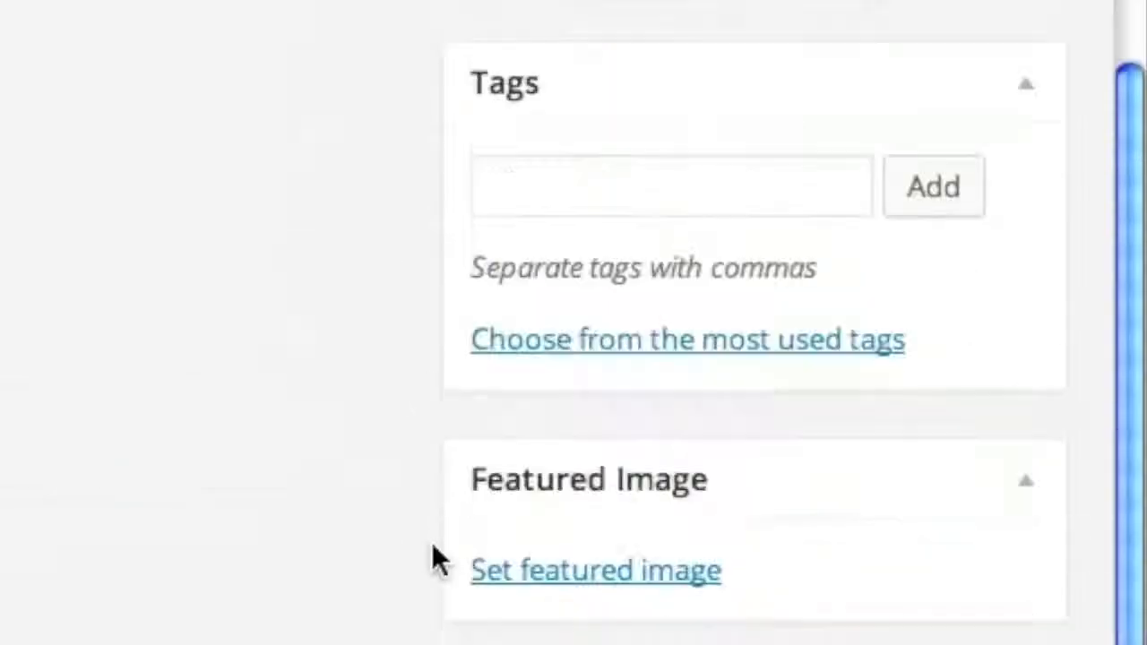
- Tag the post with the existing 'purple dresses' tag
left_click(597, 218)
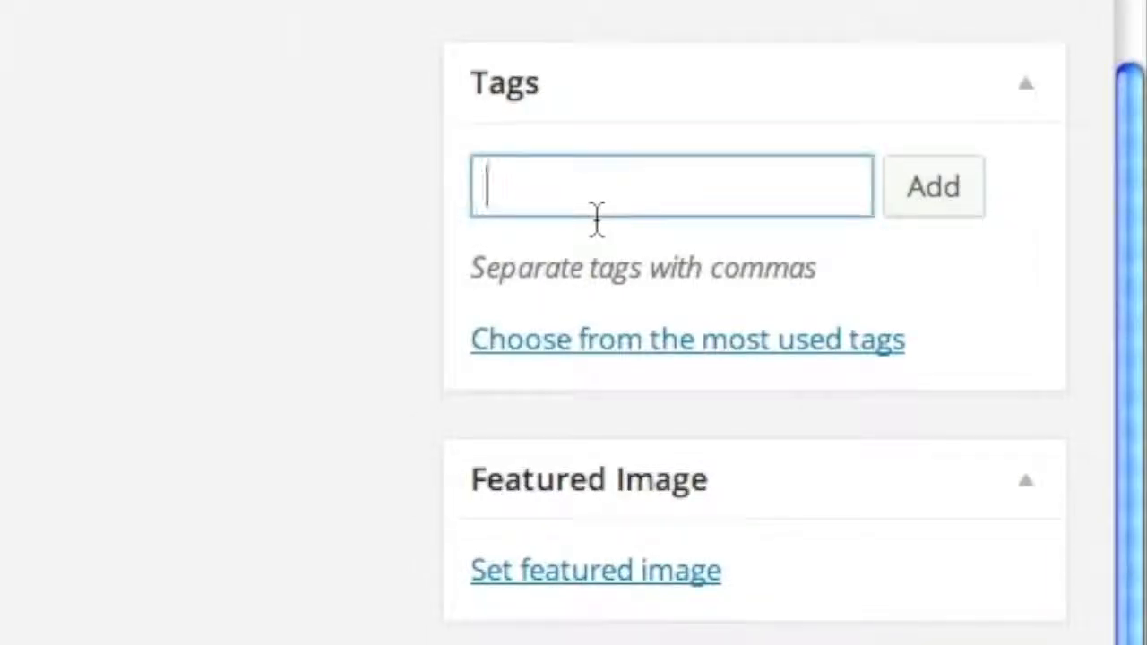
type("purp")
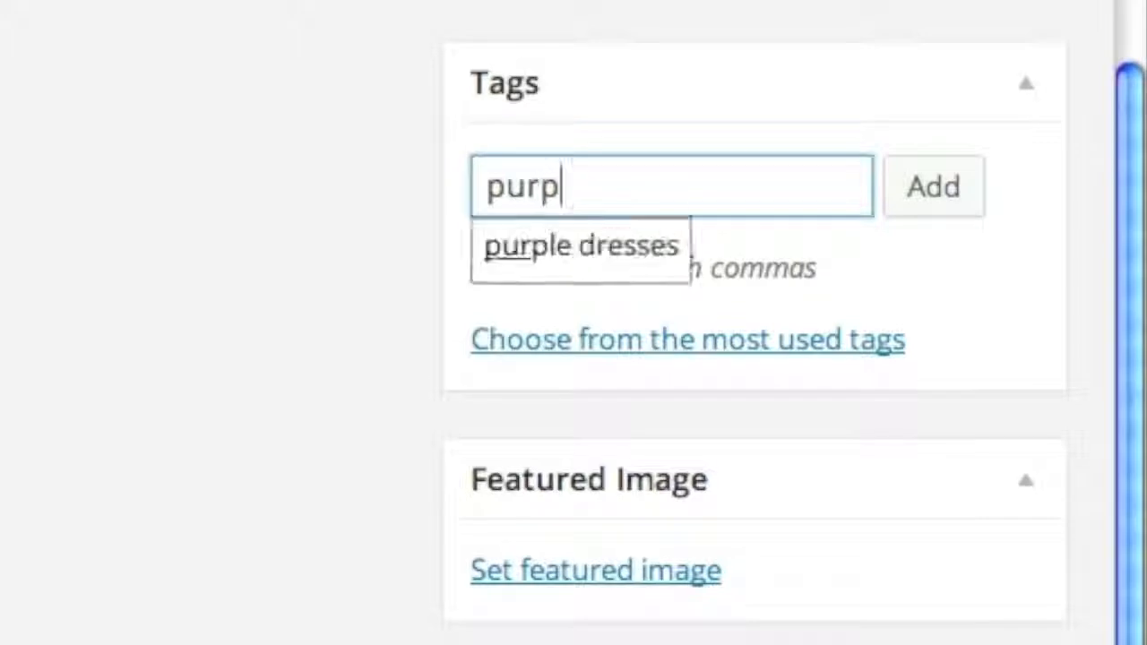
left_click(609, 255)
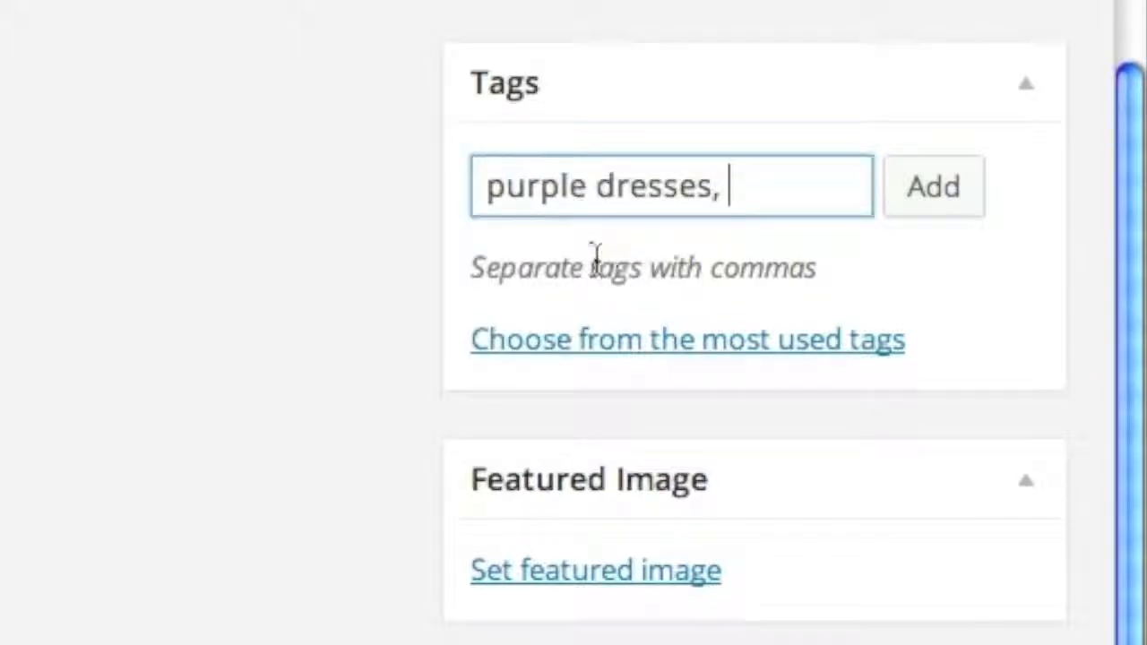
- Set a purple dress photo as the featured image
left_click(607, 580)
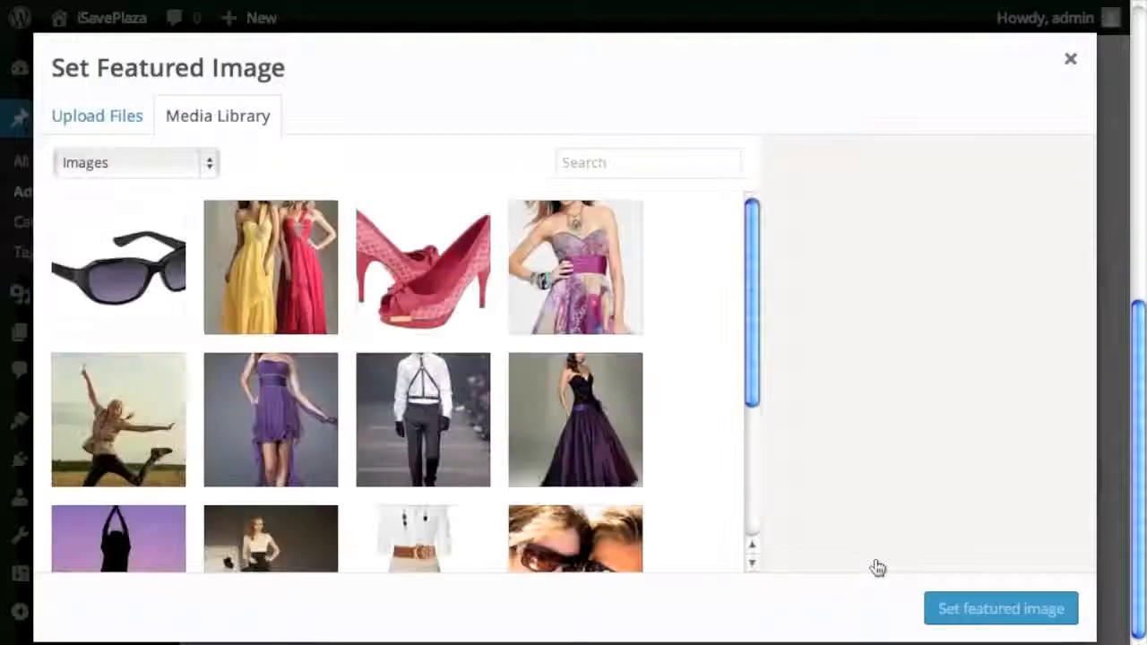
scroll(733, 466, "down", 1)
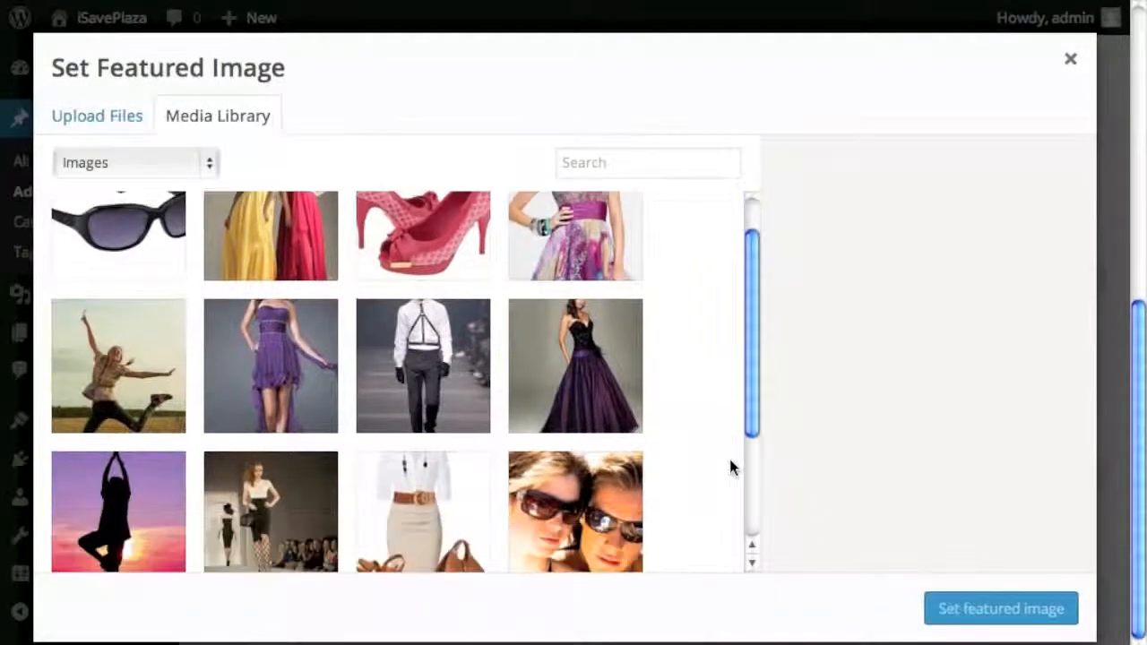
left_click(331, 394)
left_click(993, 605)
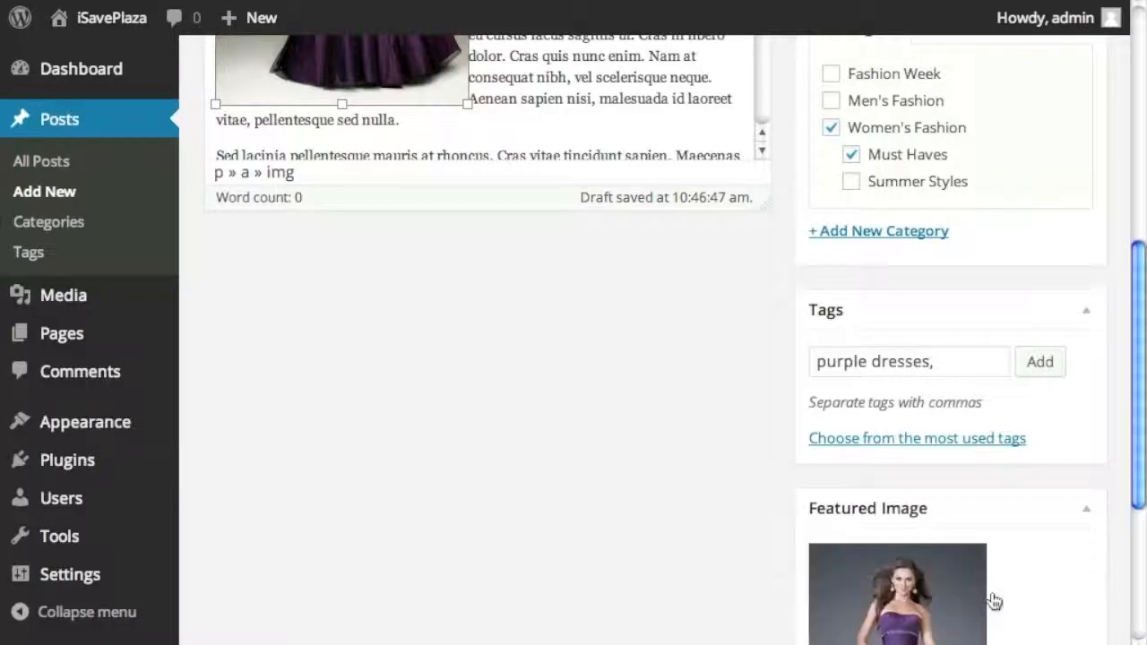
- Publish 'OMG!! Love This Purple Dress' and start a blank new post
scroll(852, 535, "down", 5)
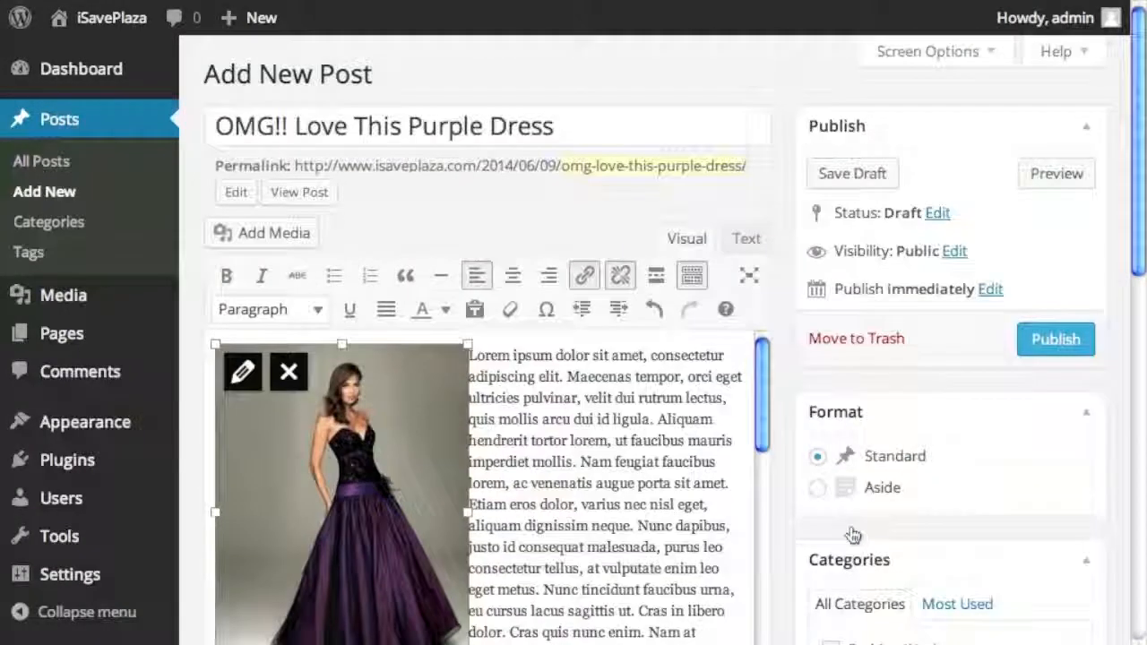
scroll(852, 535, "down", 6)
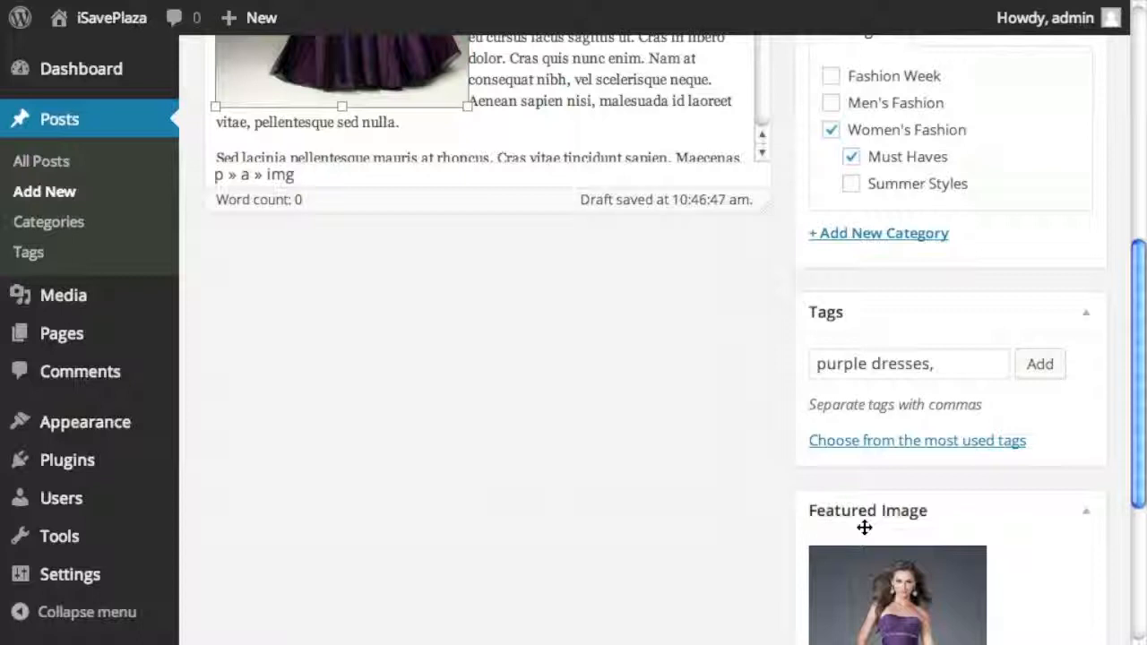
scroll(864, 527, "up", 4)
scroll(864, 527, "down", 3)
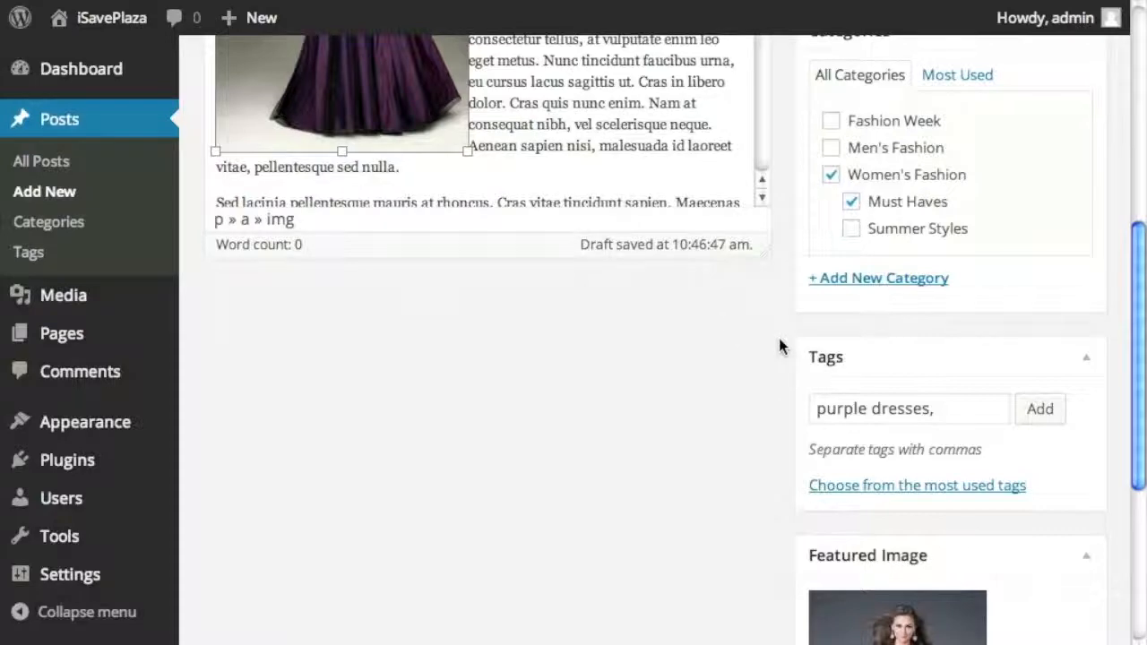
scroll(819, 395, "down", 1)
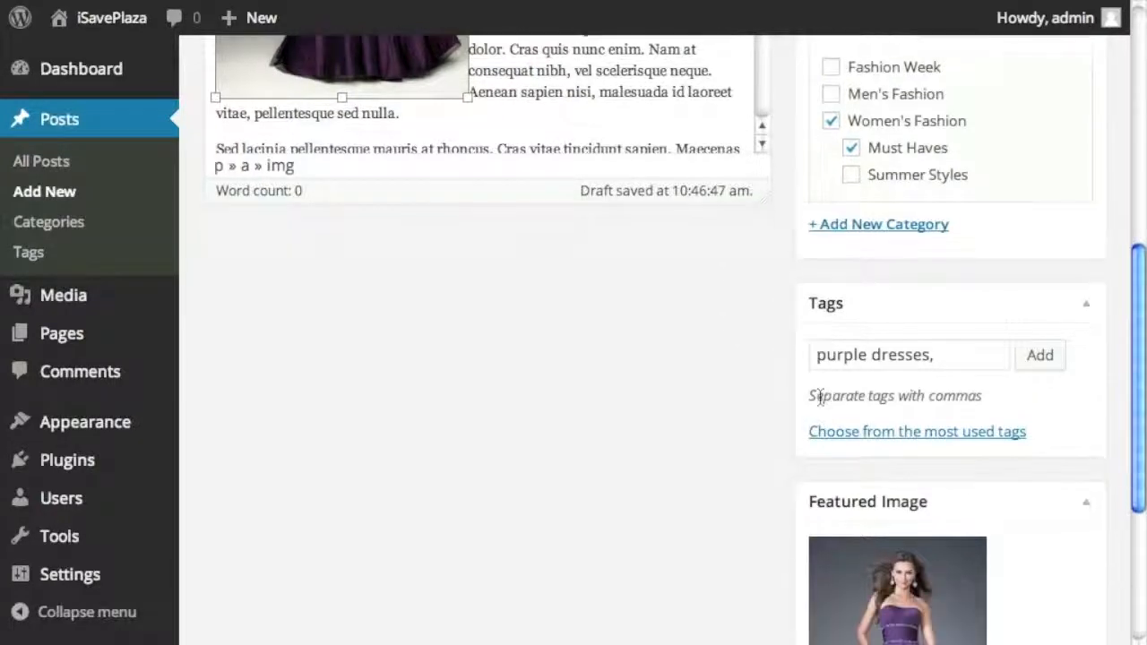
scroll(896, 471, "up", 10)
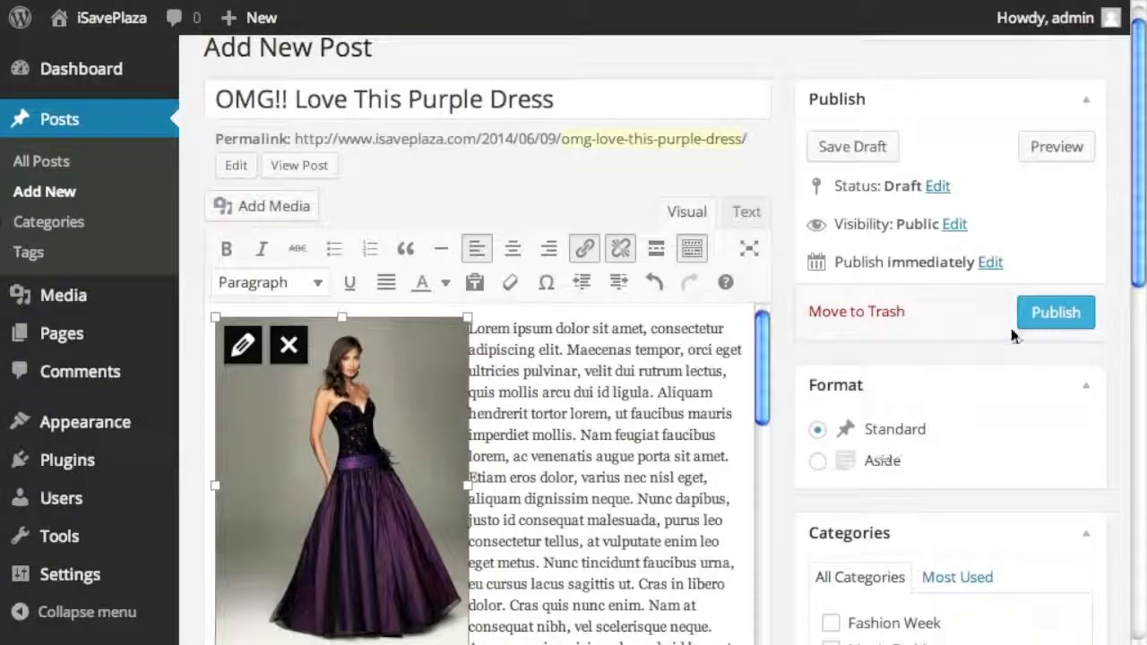
left_click(1072, 311)
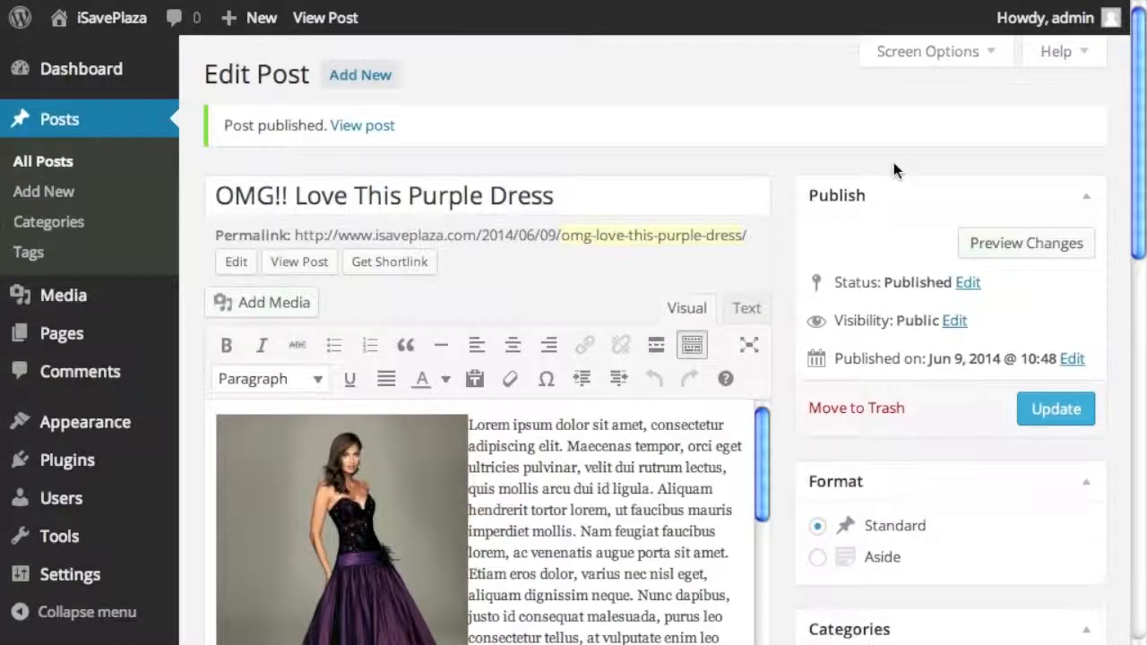
left_click(63, 192)
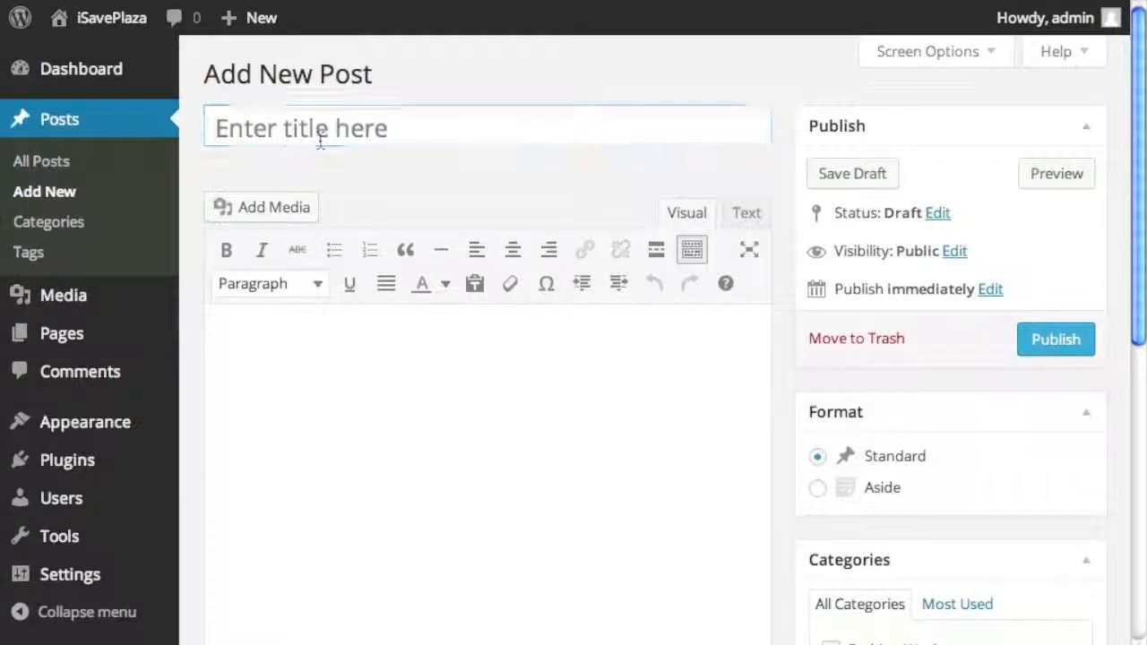
- Title the post 'Men's Must Haves' and insert the suit photo, aligned left
left_click(319, 139)
type("Men's Must Haves")
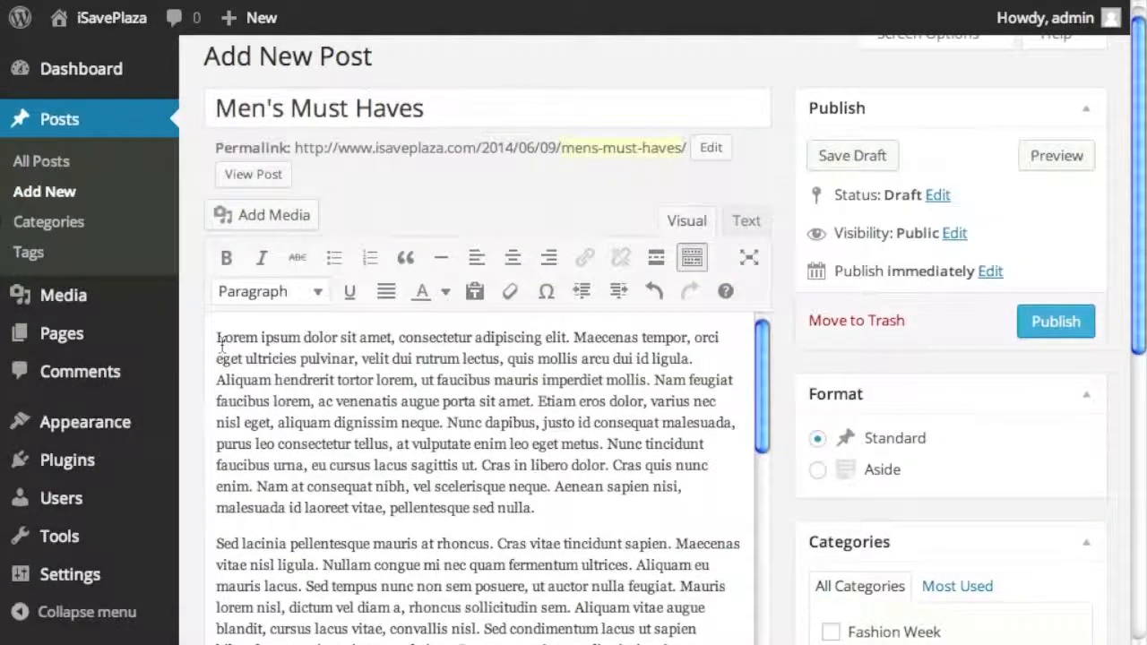
left_click(290, 217)
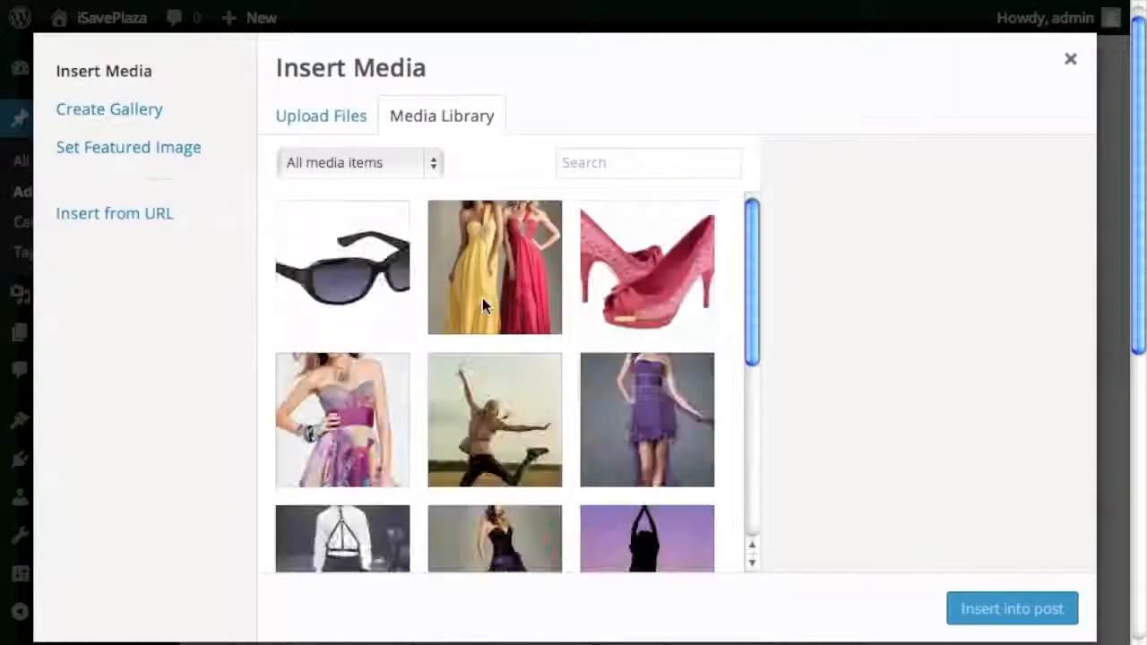
scroll(439, 359, "down", 3)
left_click(390, 417)
left_click(986, 608)
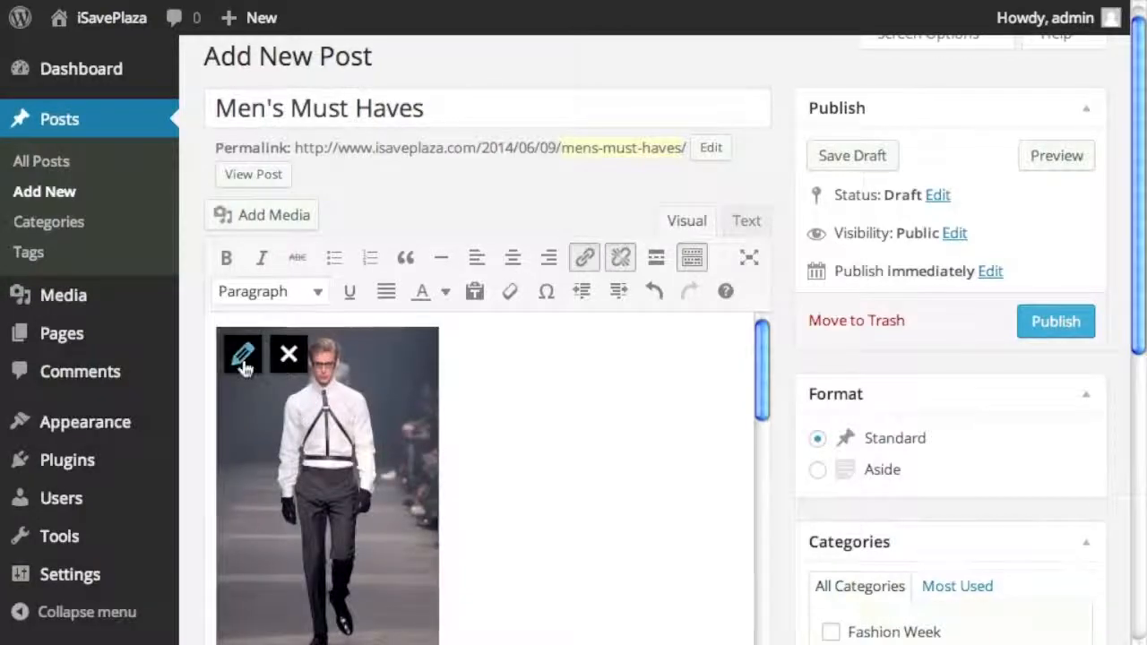
left_click(242, 355)
left_click(291, 317)
left_click(894, 599)
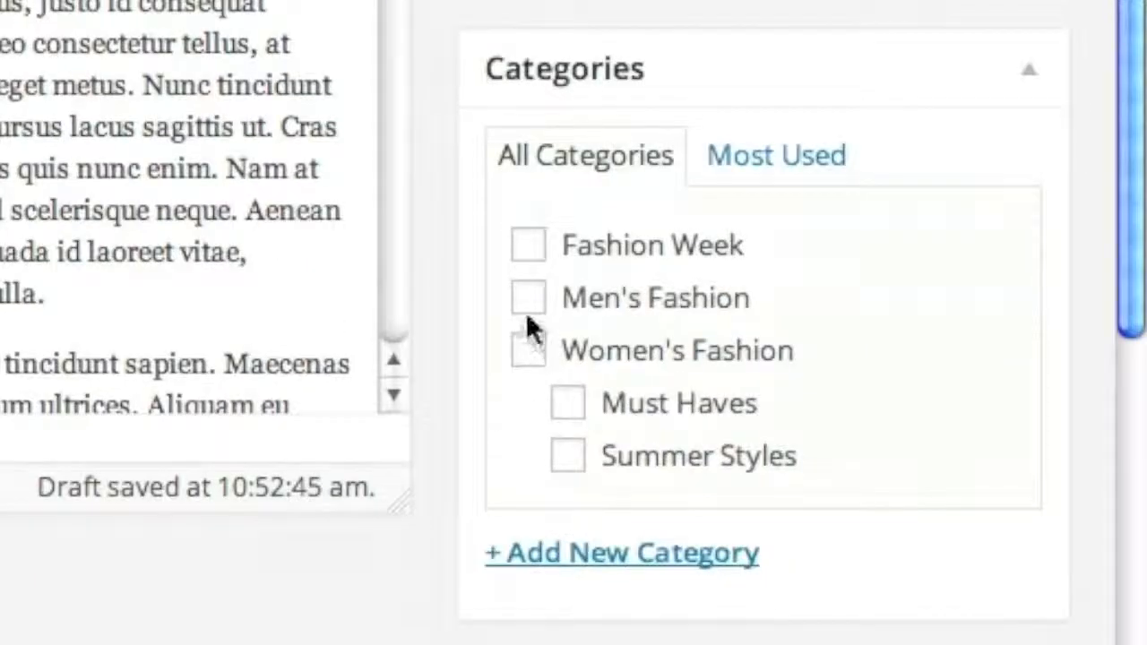
- File the post under Men's Fashion, make the suit photo the featured image, and publish
left_click(527, 303)
scroll(394, 491, "down", 6)
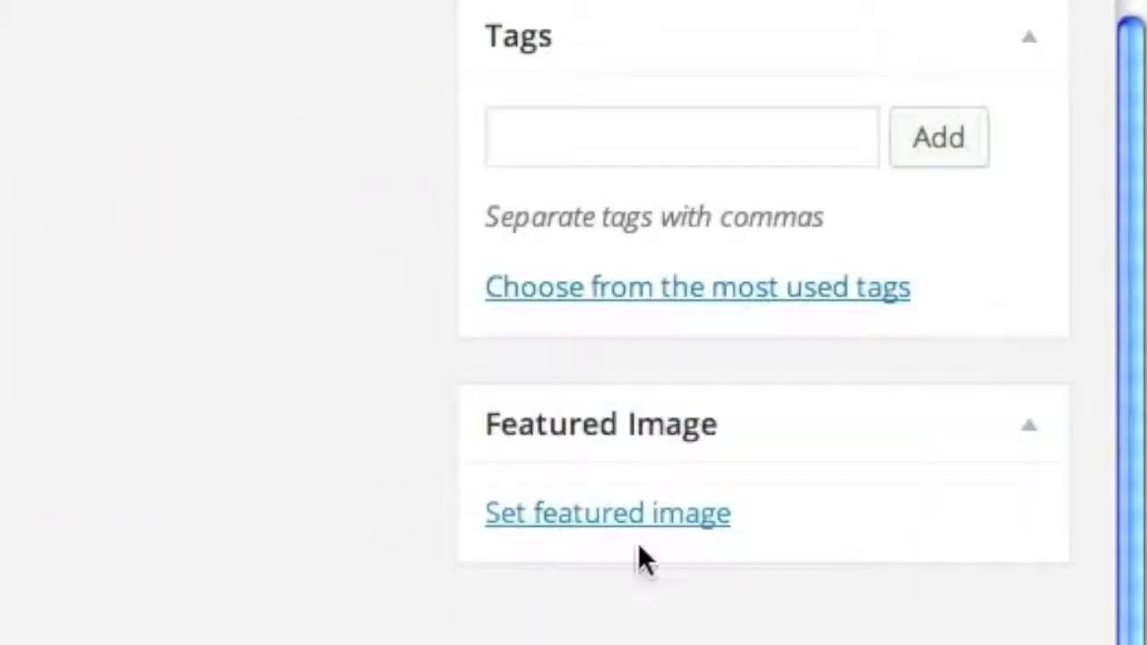
left_click(629, 521)
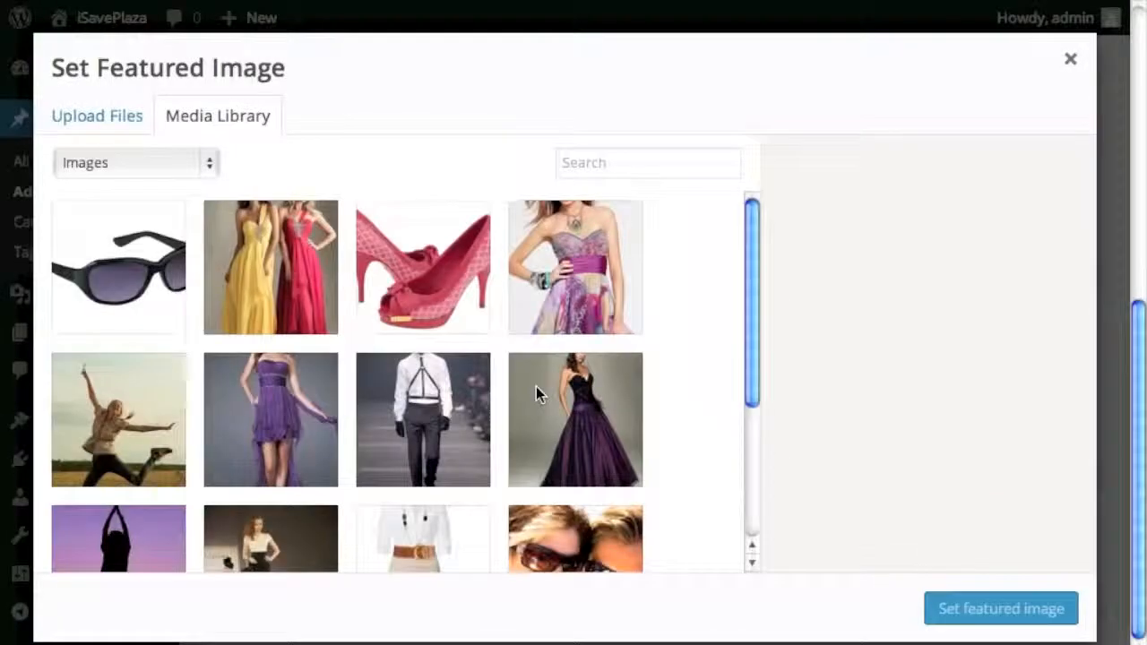
left_click(453, 430)
left_click(1001, 617)
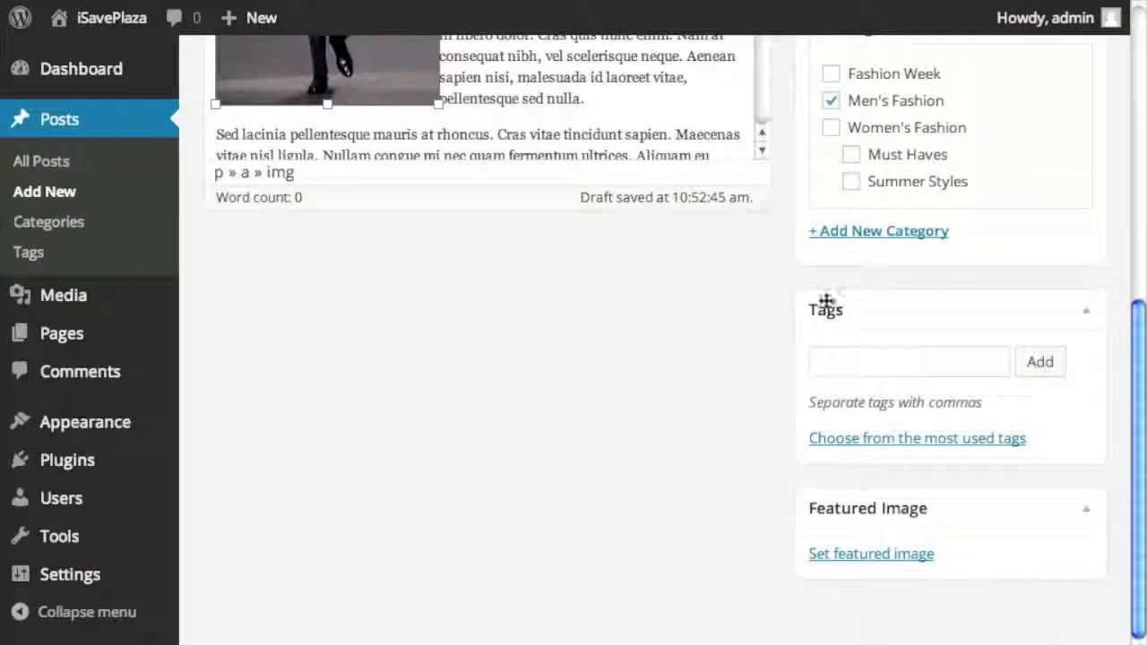
scroll(775, 419, "up", 2)
scroll(774, 411, "up", 5)
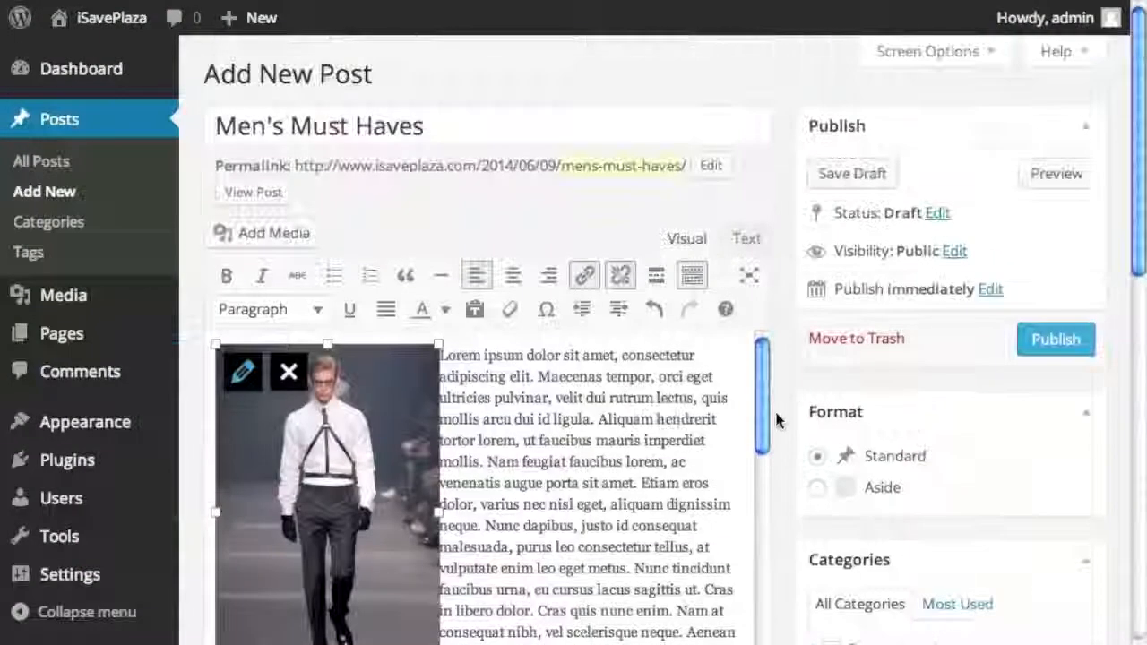
left_click(1067, 339)
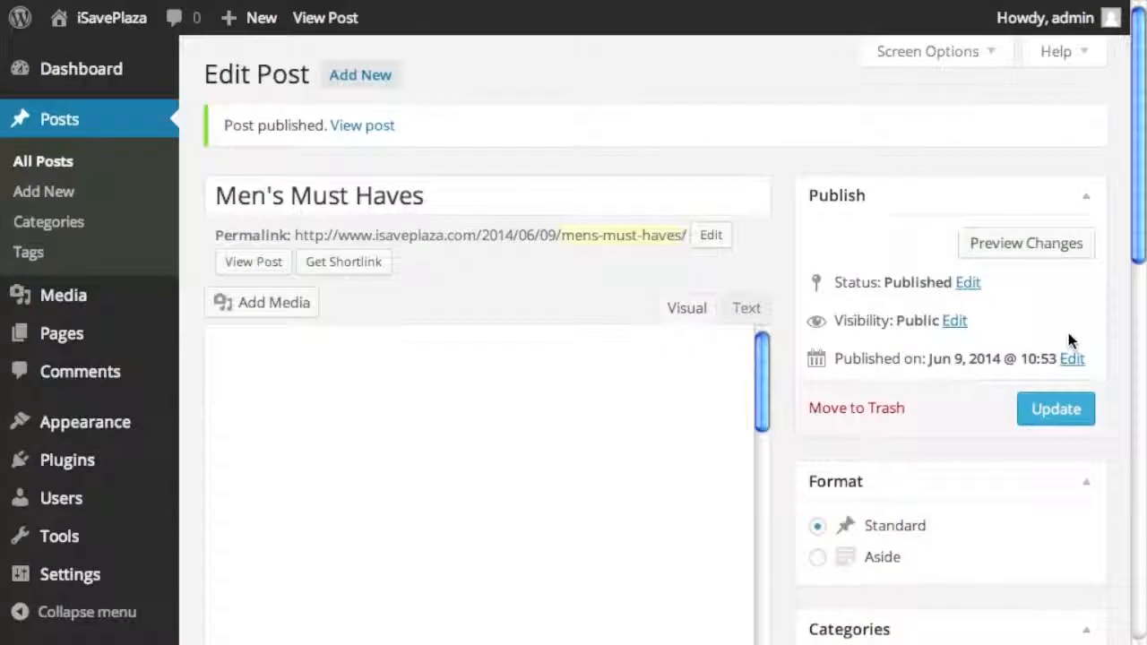
- Start a new post titled Summer Sunglasses and paste in the placeholder body text
left_click(383, 79)
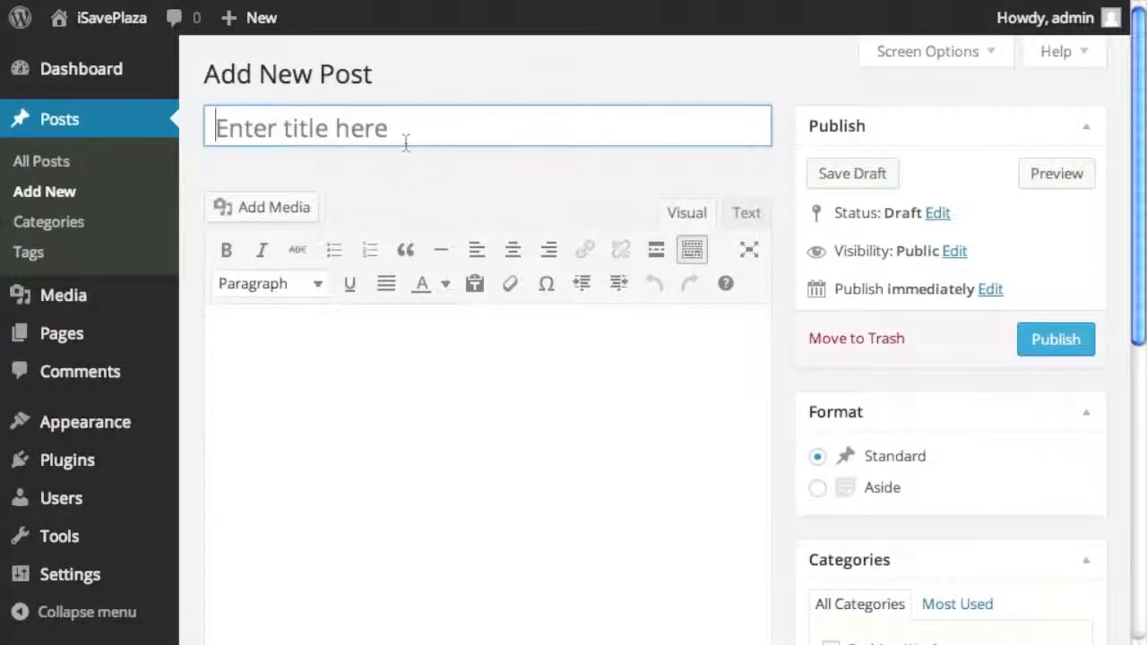
type("Summer Sunglasses")
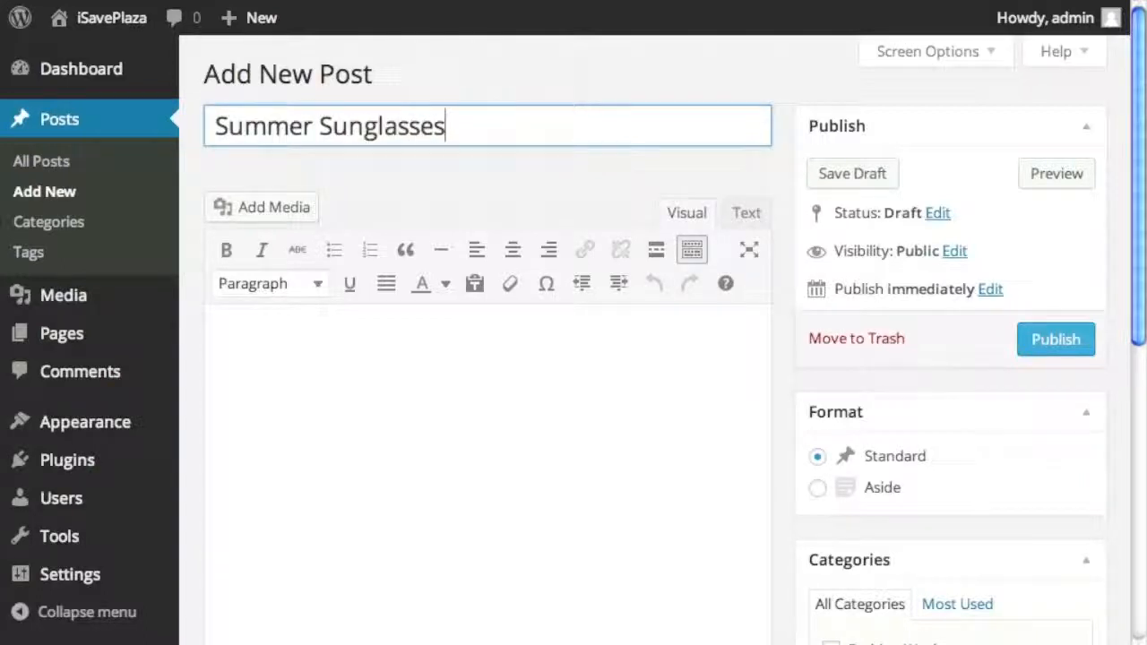
left_click(413, 368)
key("ctrl+v")
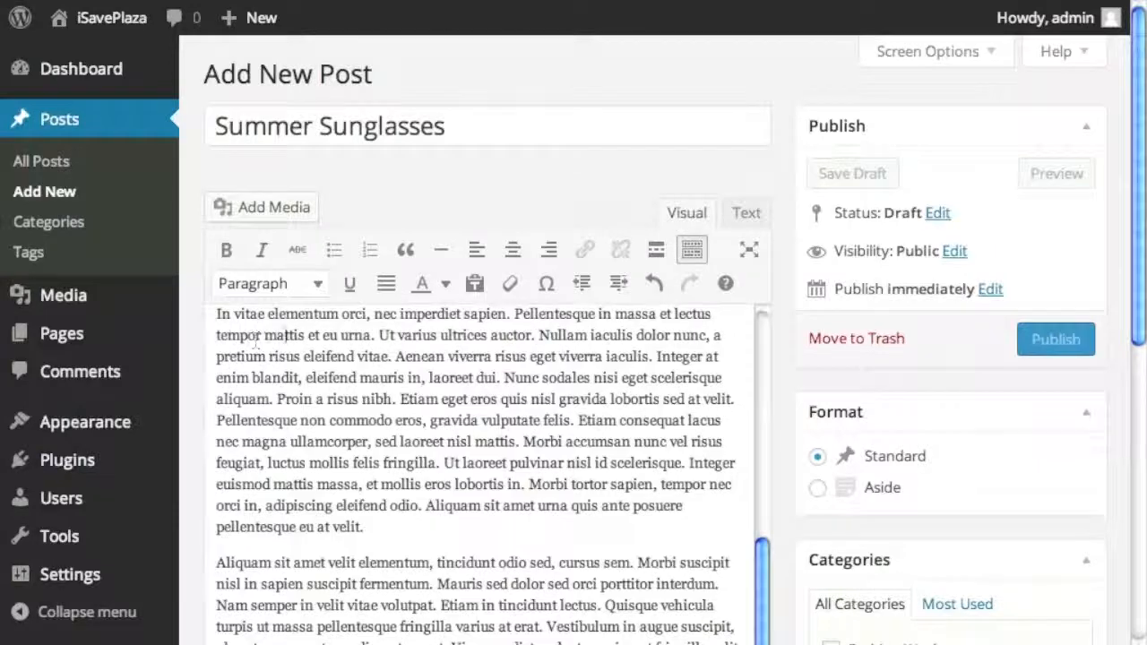
scroll(299, 336, "up", 10)
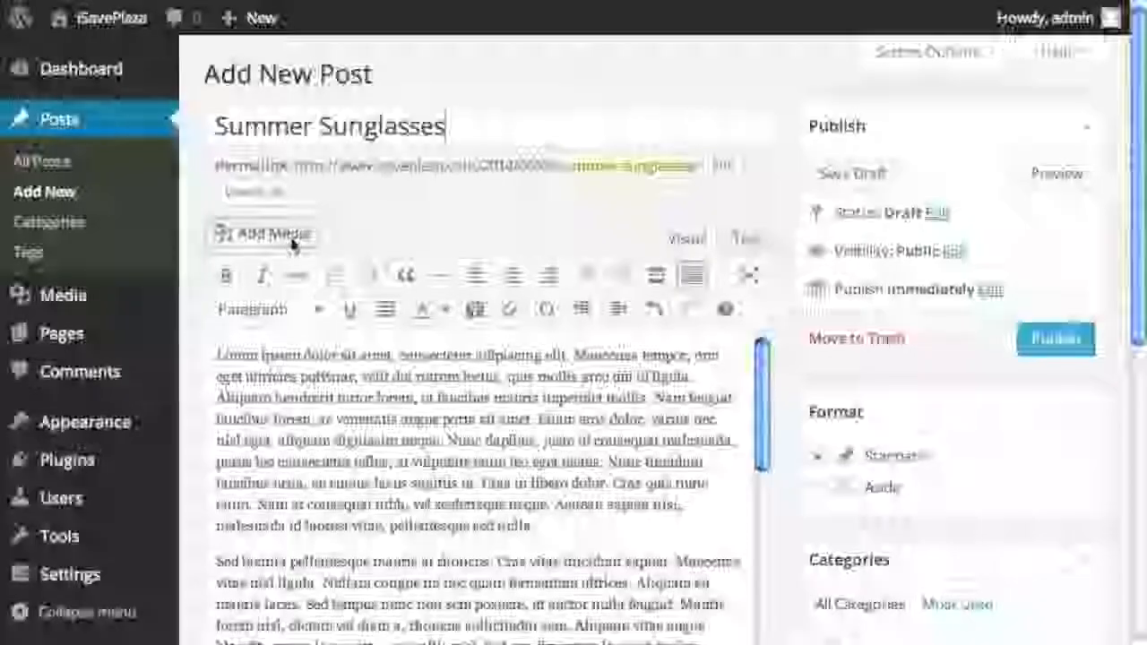
- Insert the sunglasses photo into the post body, aligned left
left_click(288, 238)
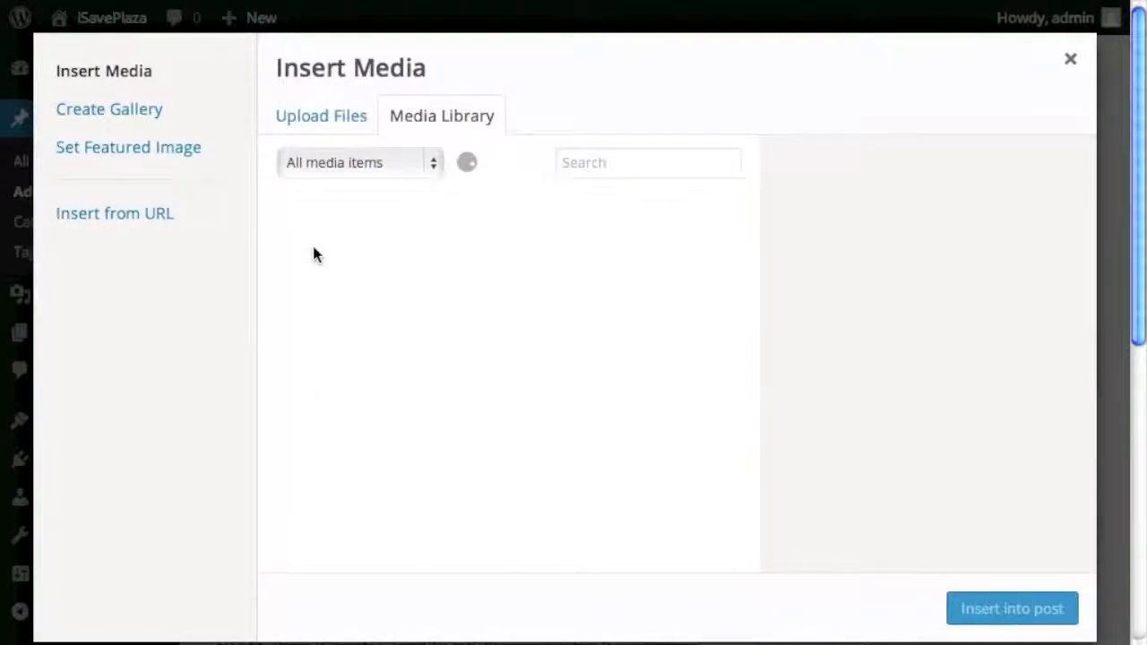
left_click(333, 282)
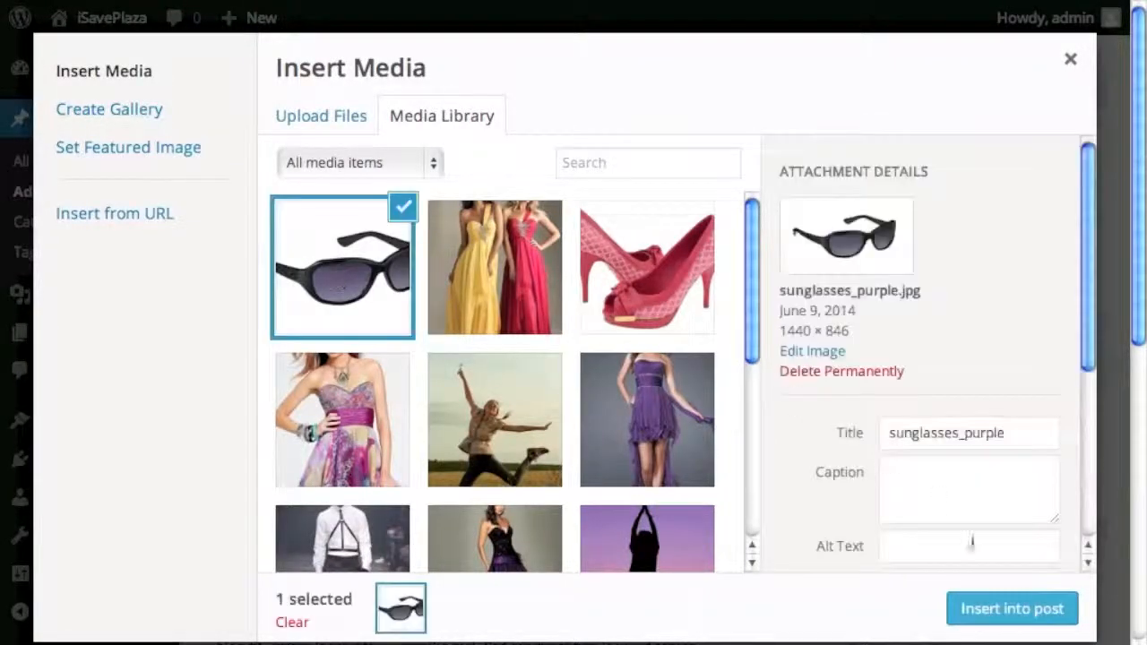
left_click(1015, 608)
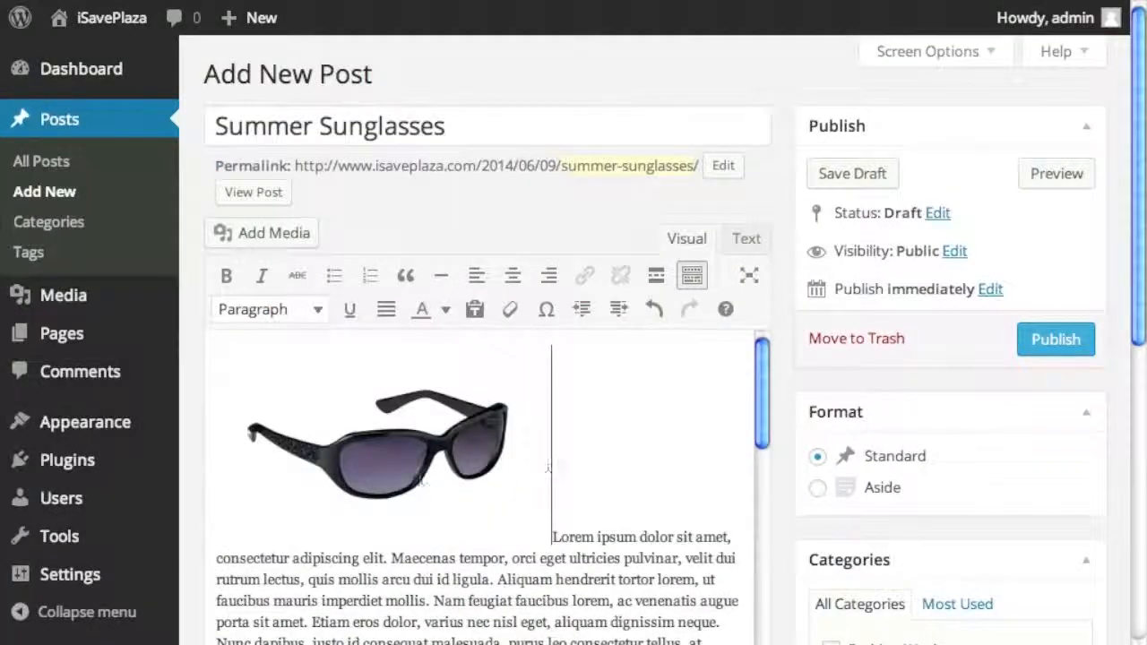
left_click(419, 480)
left_click(241, 371)
left_click(300, 318)
left_click(905, 609)
- File the post under Women's Fashion and Summer Styles
scroll(824, 501, "down", 3)
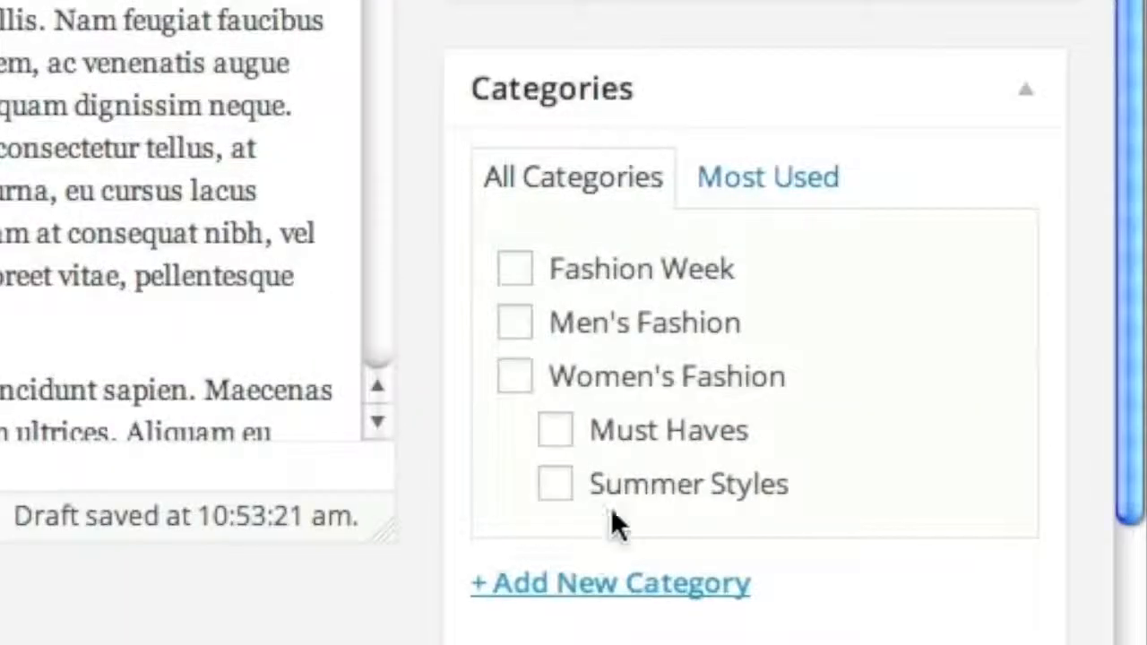
left_click(515, 377)
left_click(558, 493)
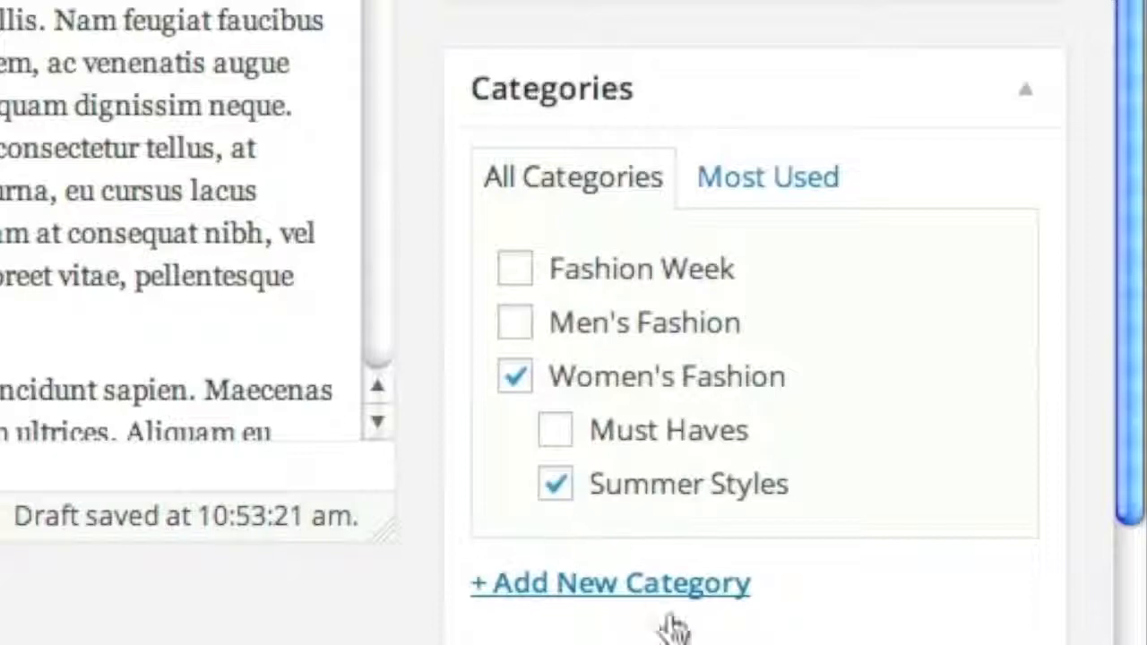
- Set the sunglasses photo as the featured image and publish the post
scroll(359, 610, "down", 8)
left_click(547, 564)
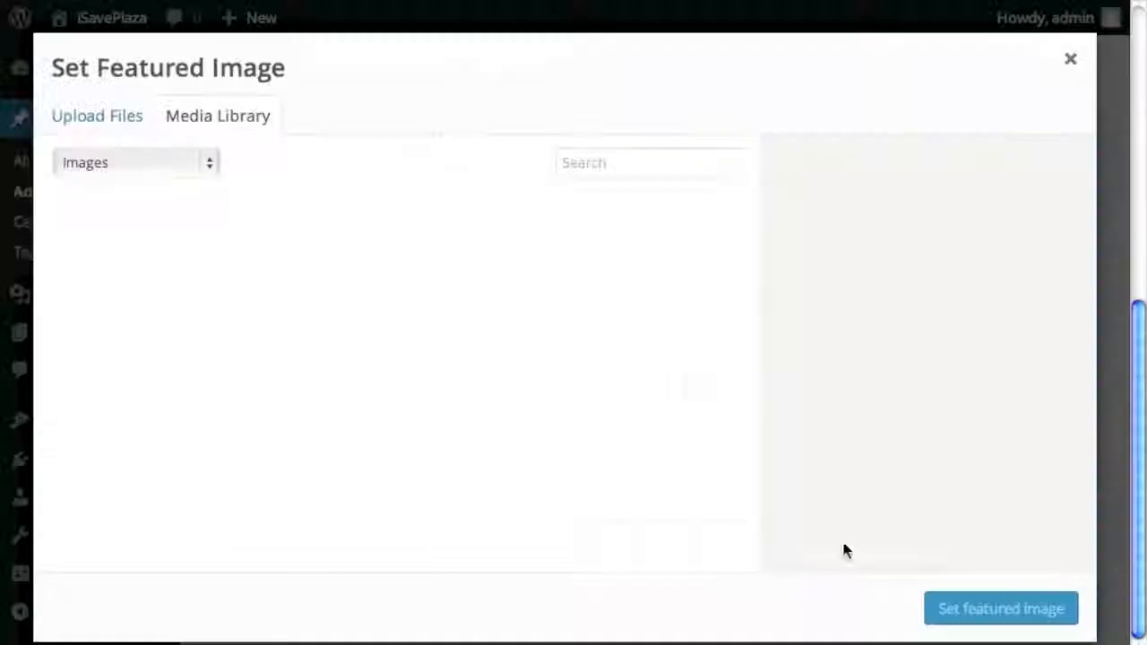
left_click(139, 299)
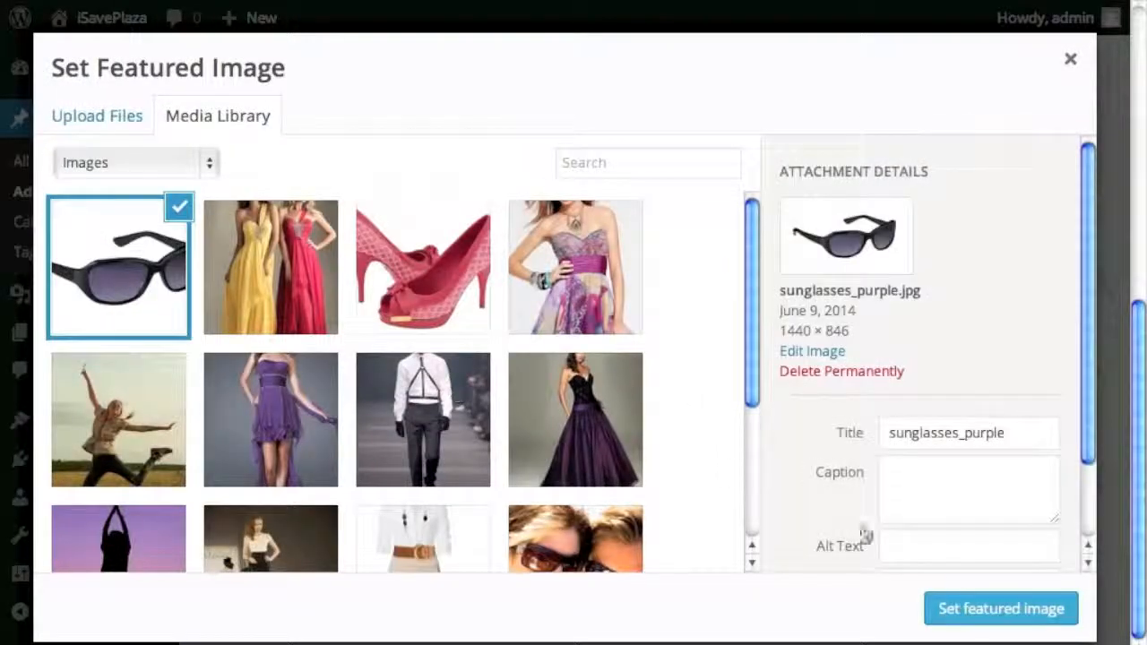
left_click(986, 610)
scroll(834, 506, "up", 2)
scroll(821, 502, "up", 5)
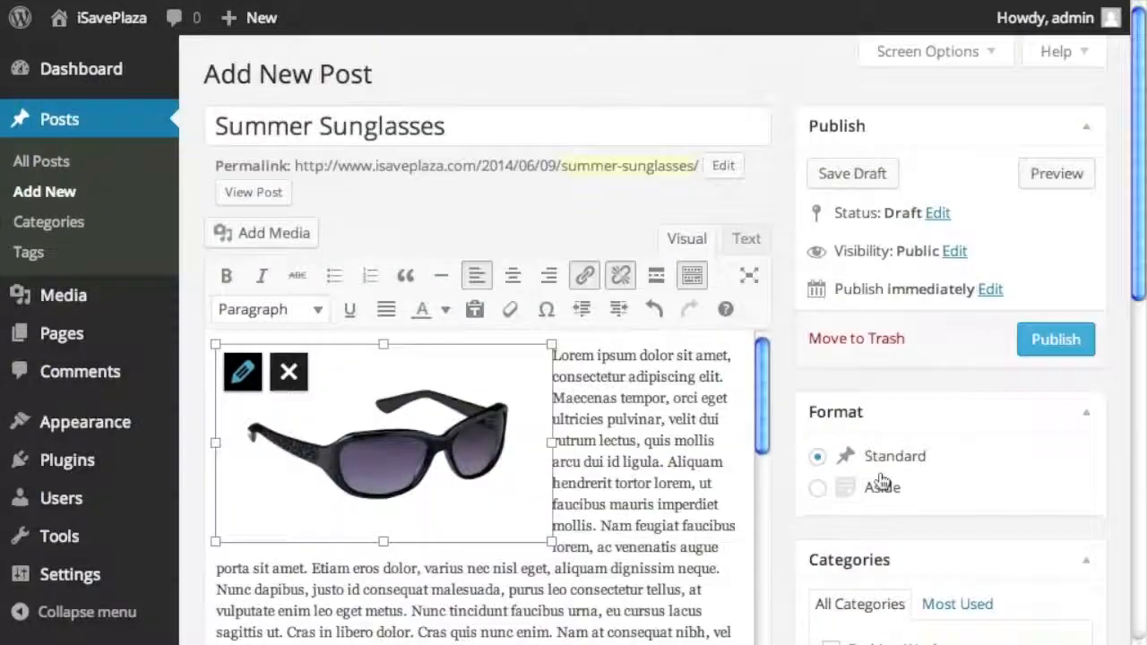
left_click(1048, 356)
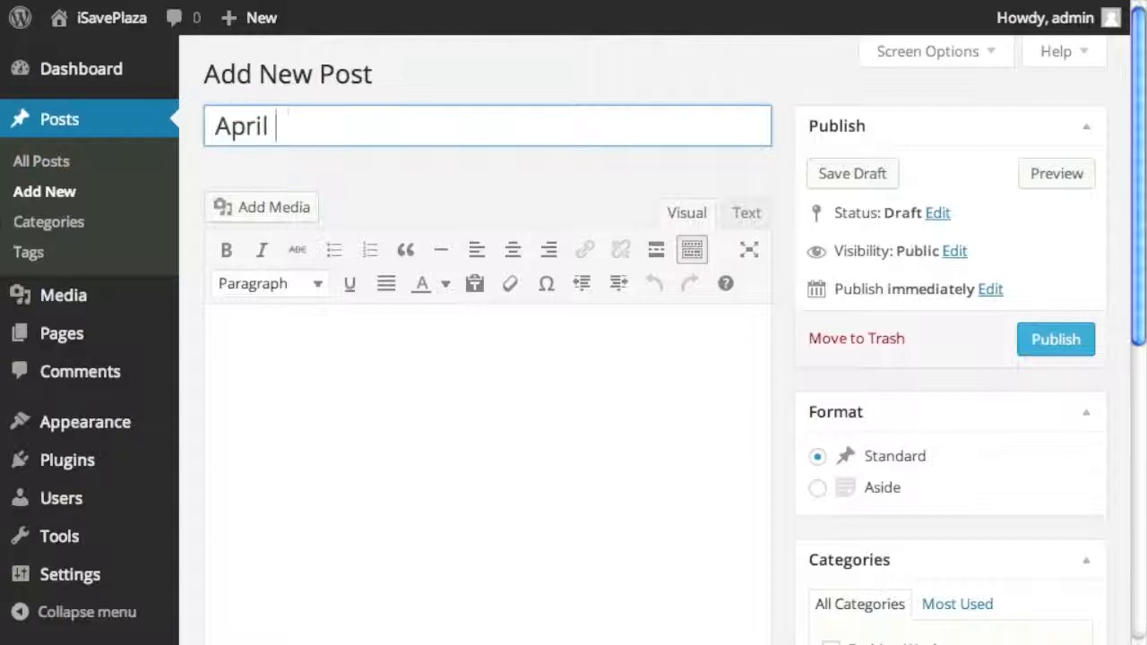
- Finish the April Fashion Week title and paste in the placeholder body text
type("on")
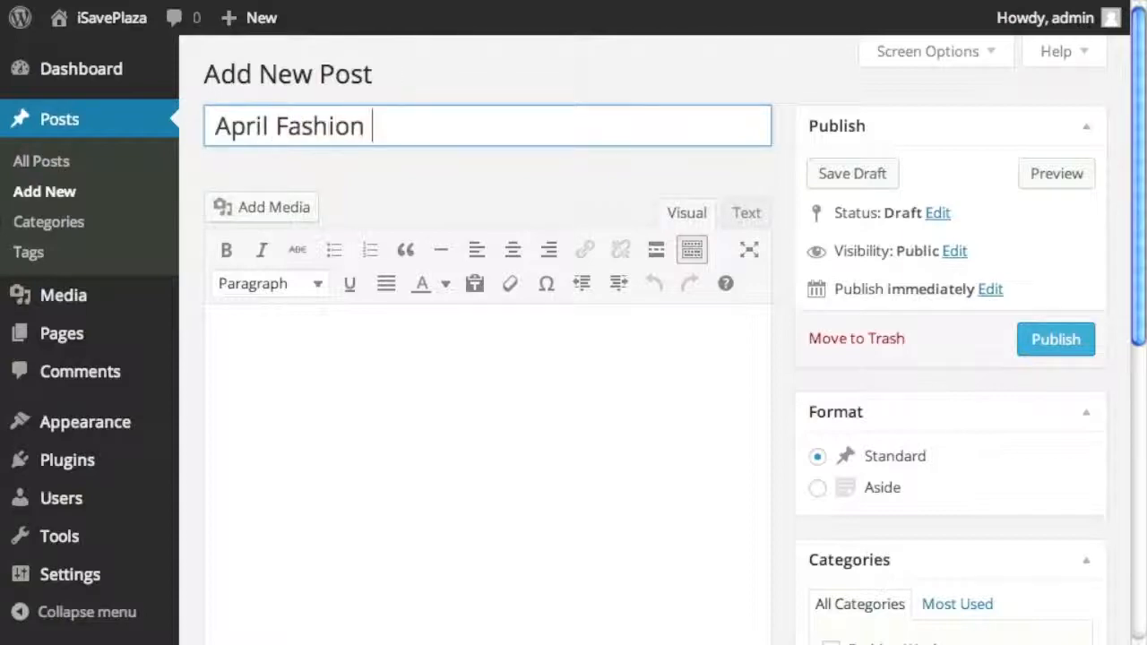
left_click(350, 367)
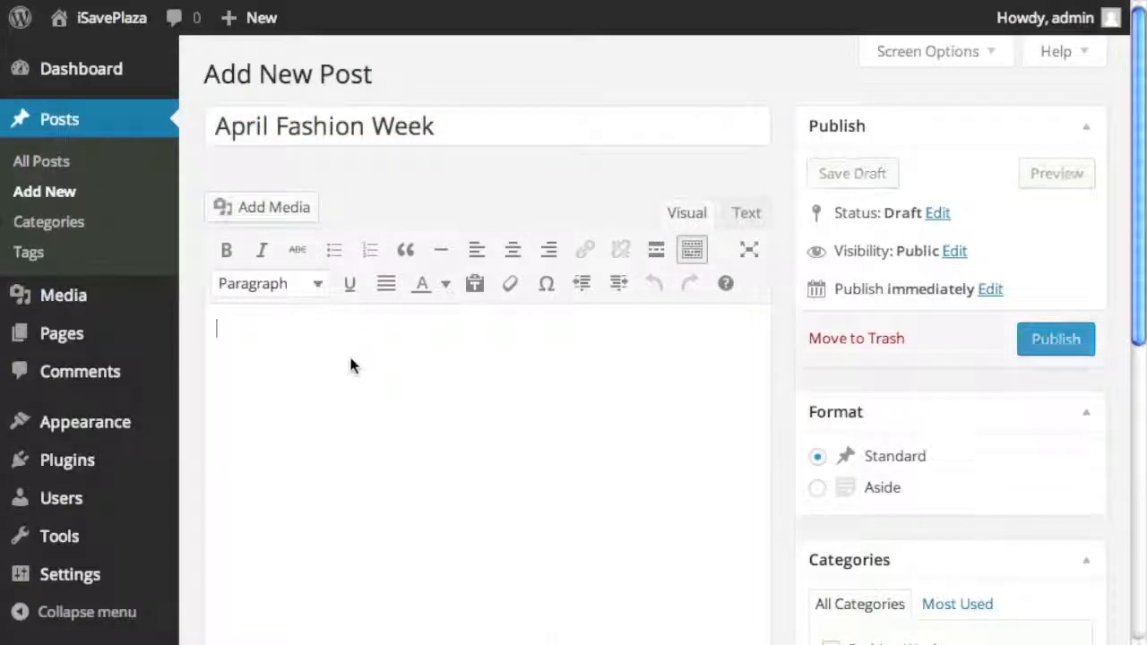
key("ctrl+v")
scroll(228, 374, "up", 10)
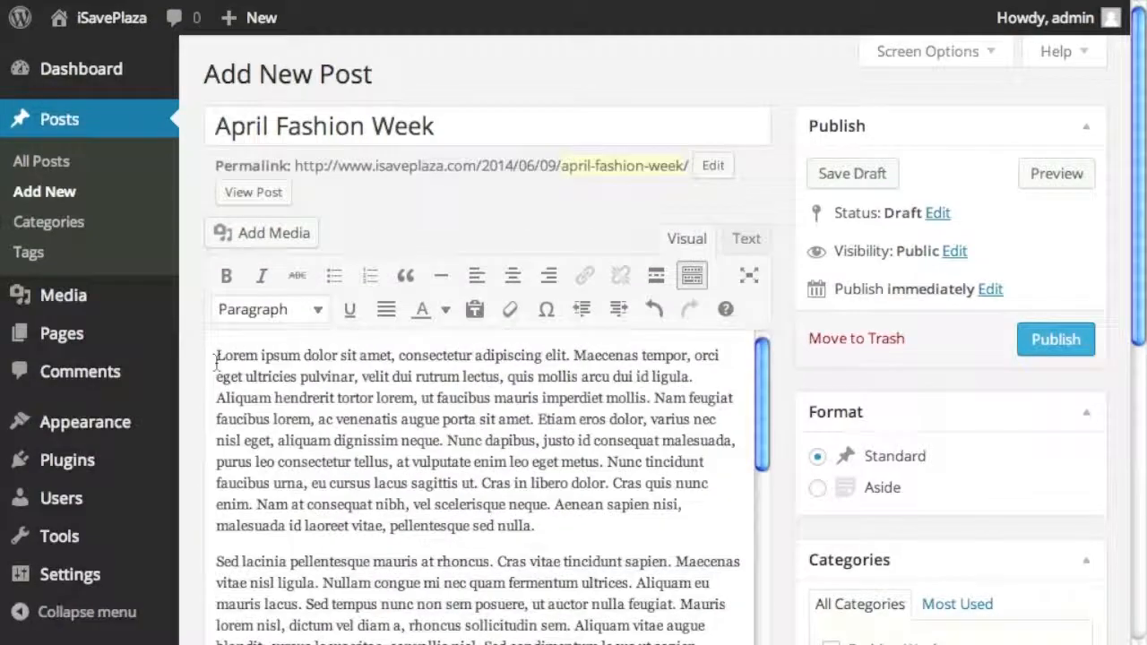
- Insert the runway photo into the post body, aligned left
left_click(287, 232)
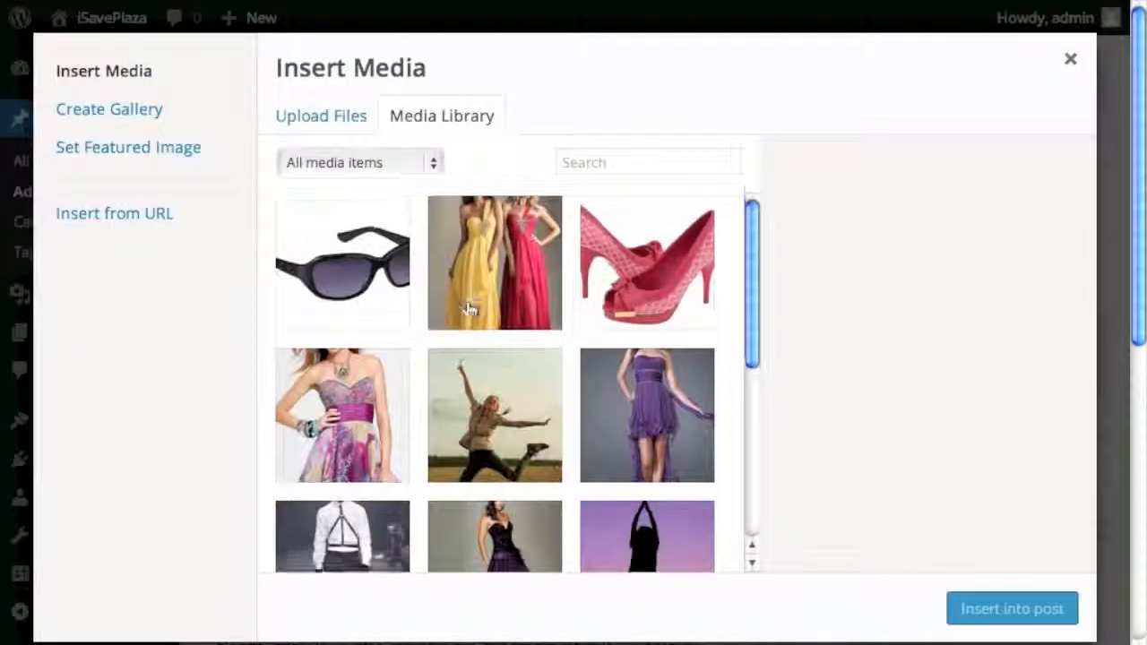
scroll(467, 309, "down", 3)
scroll(466, 309, "down", 1)
left_click(367, 366)
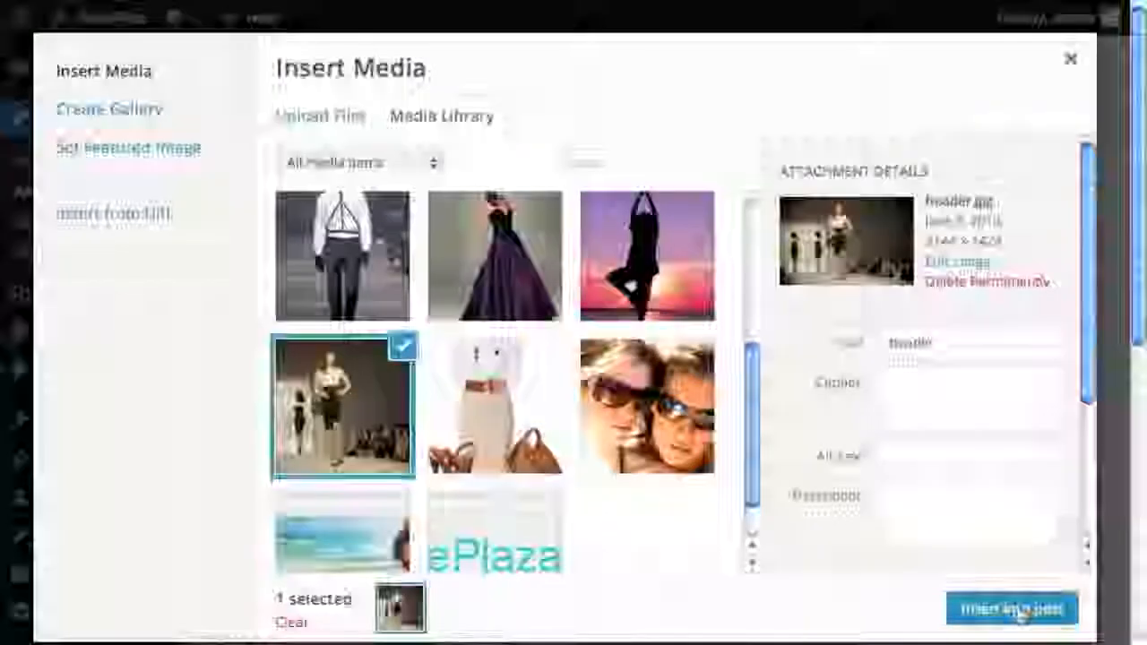
left_click(1017, 607)
left_click(244, 176)
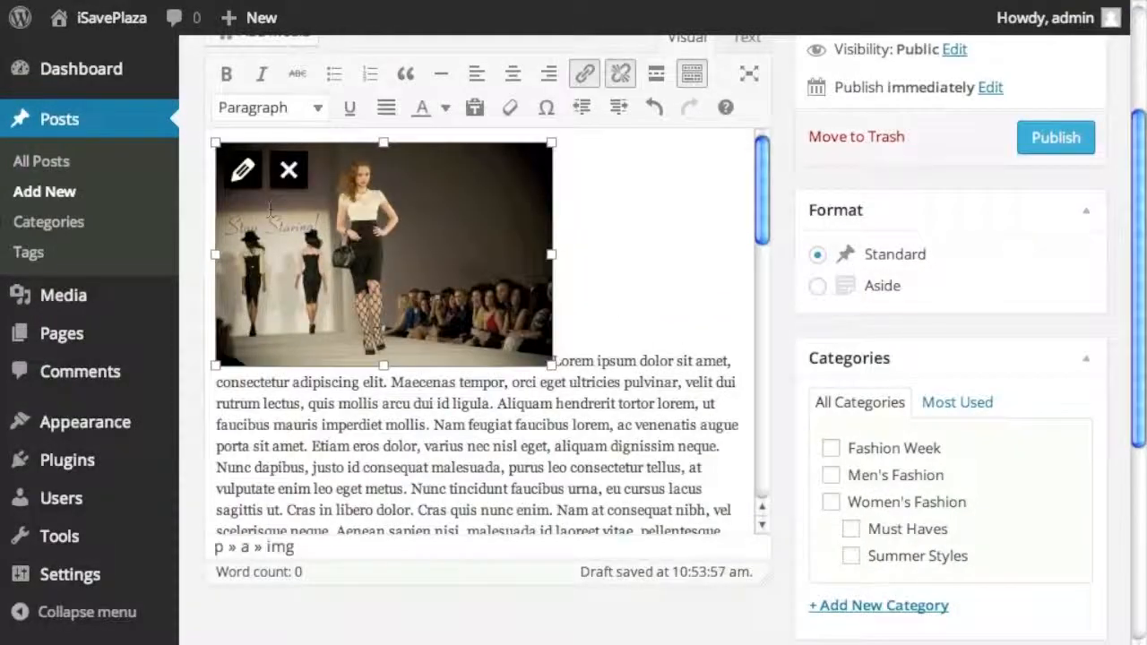
left_click(244, 173)
left_click(298, 315)
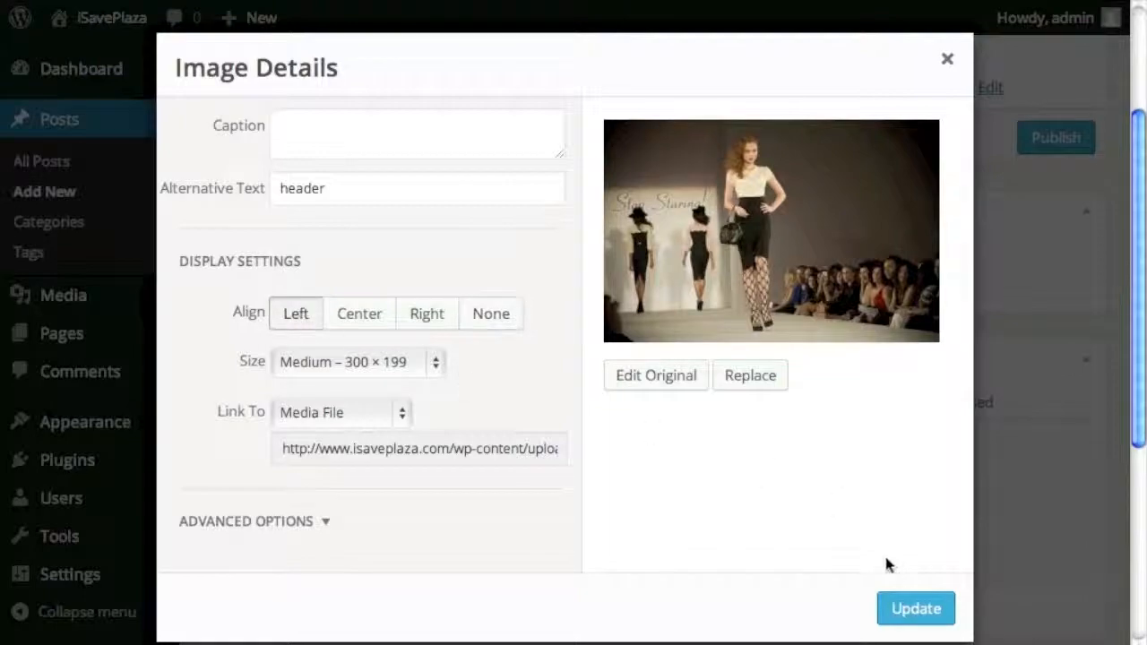
left_click(912, 602)
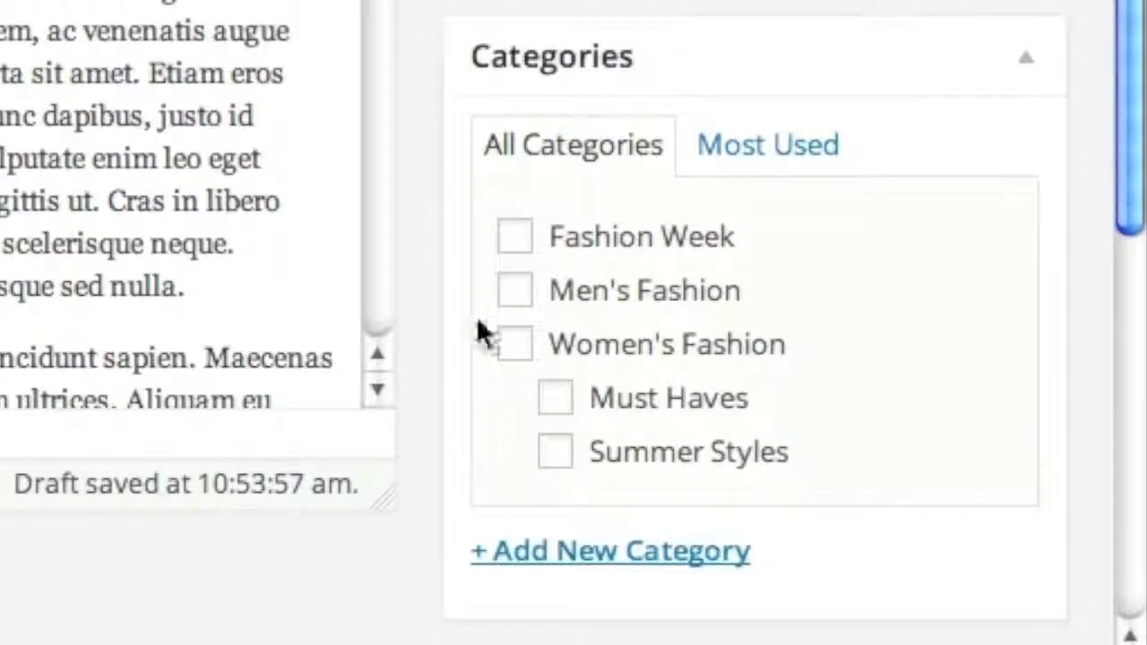
- File the post under Fashion Week, publish it, and go to All Posts
left_click(516, 237)
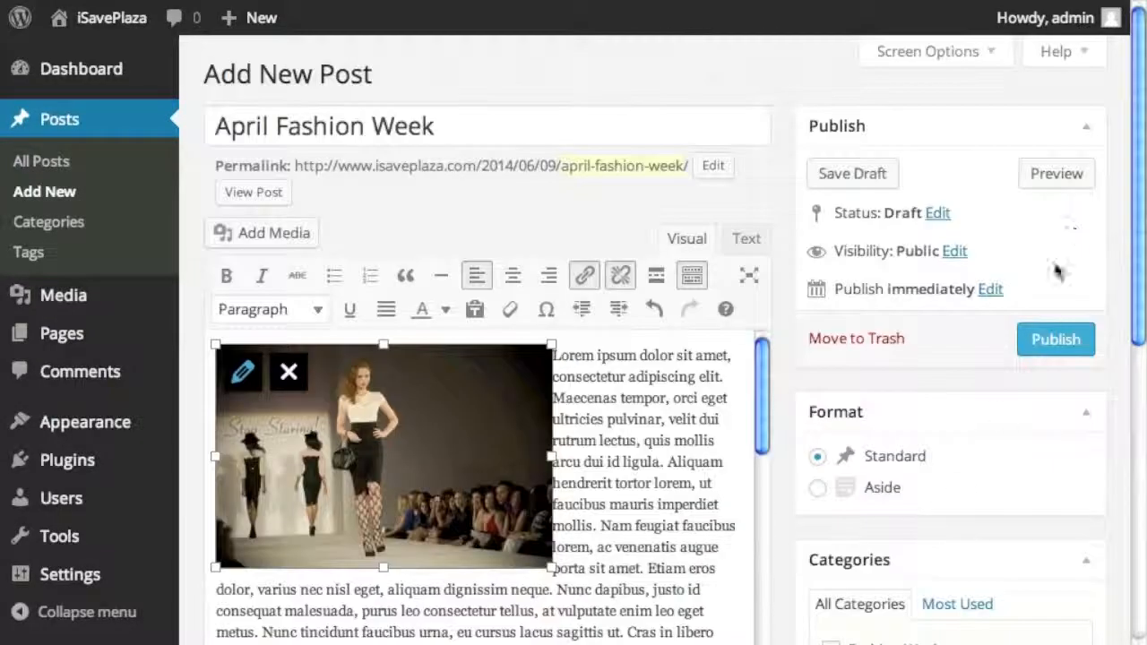
left_click(1030, 339)
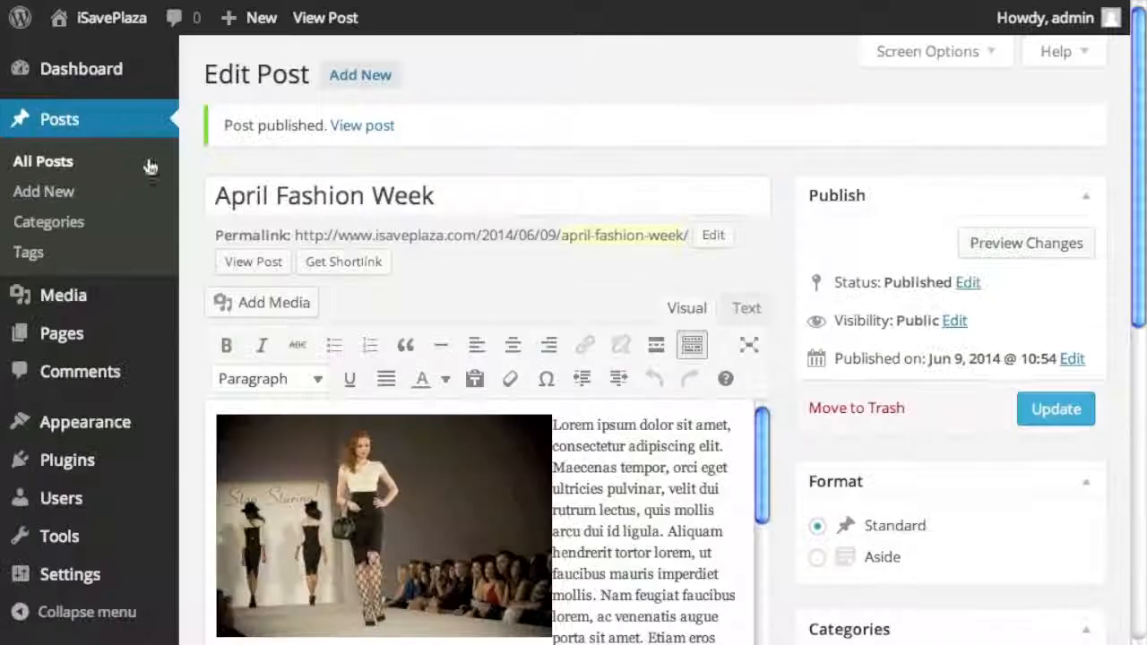
left_click(295, 276)
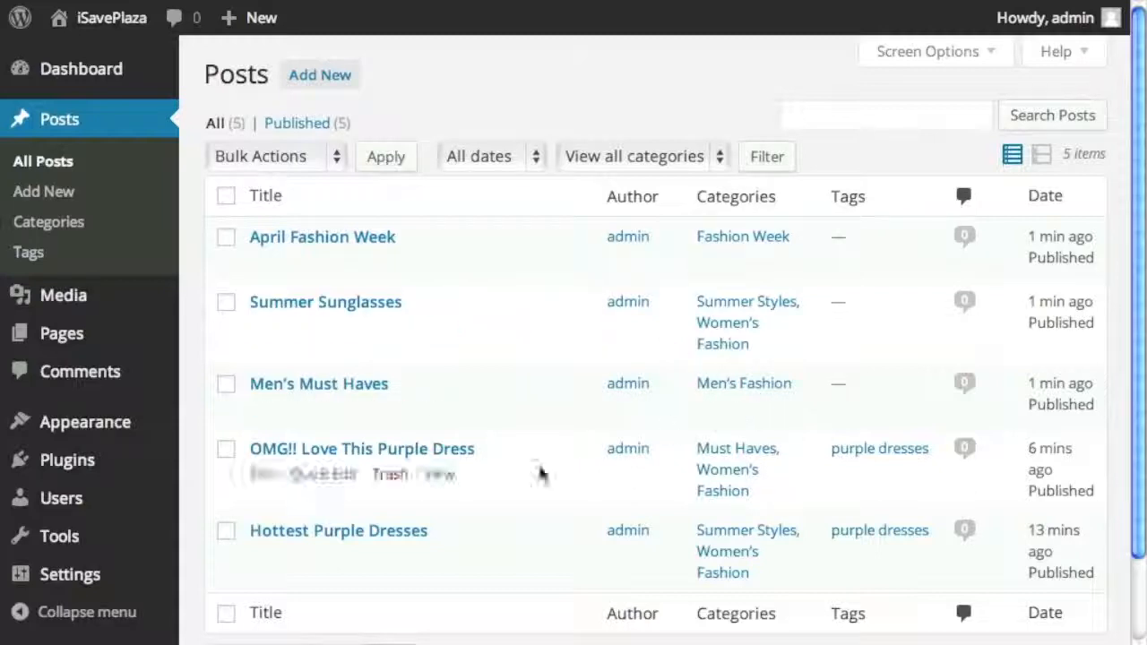
- Bulk-edit Hottest Purple Dresses, OMG!! Love This Purple Dress and Summer Sunglasses together
left_click(227, 531)
left_click(226, 449)
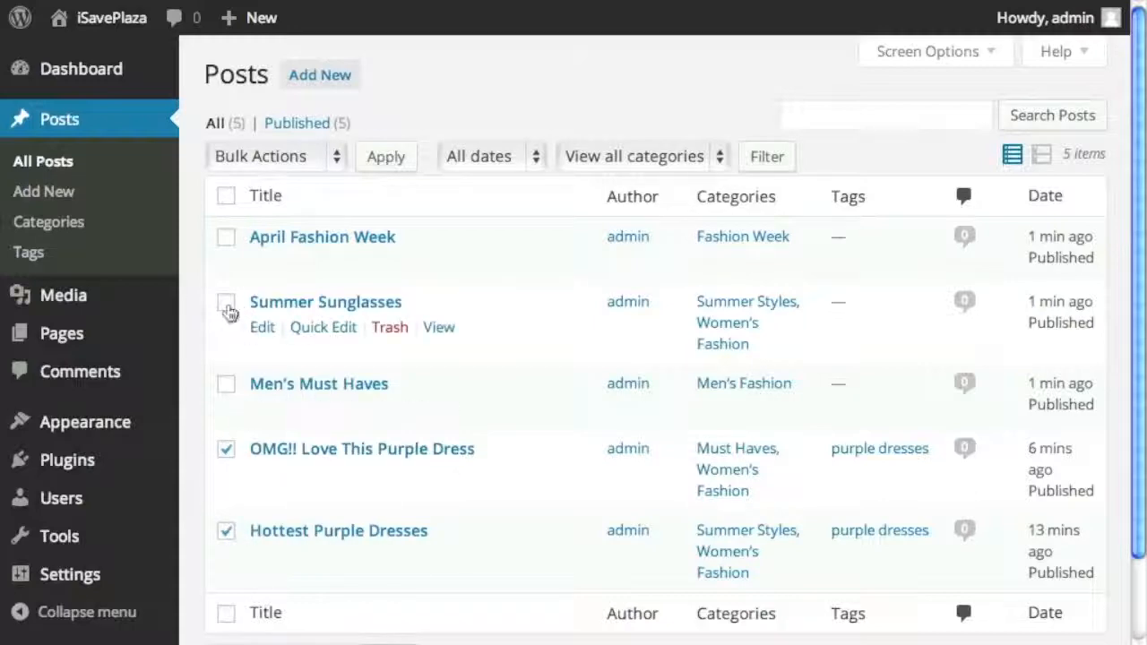
left_click(227, 303)
left_click(308, 157)
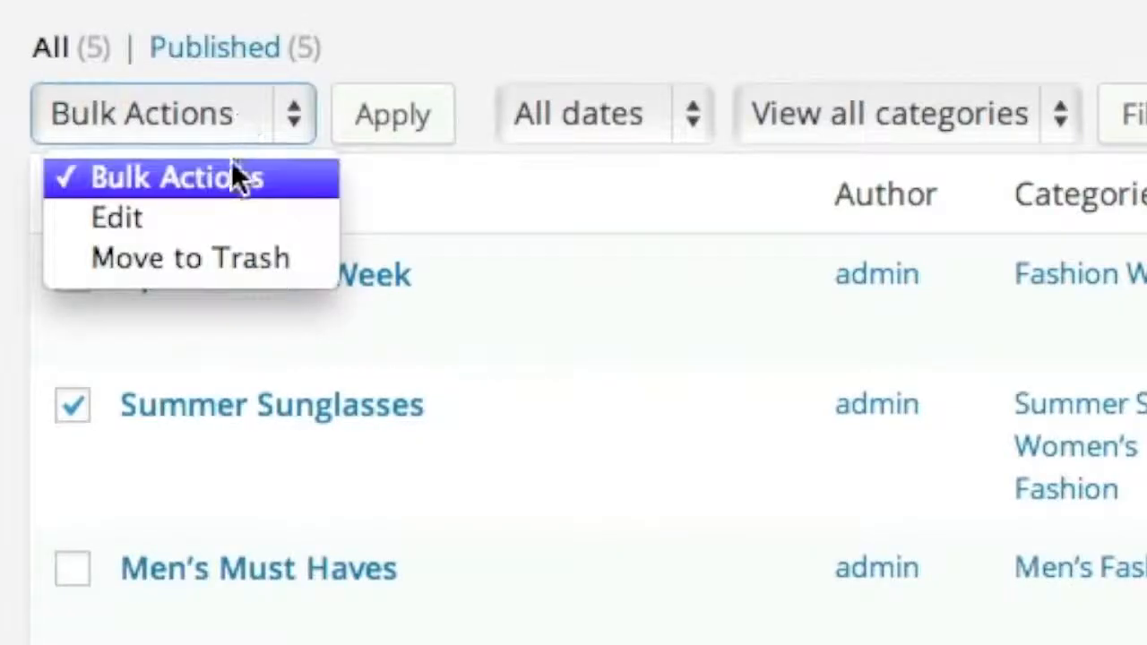
left_click(230, 216)
left_click(380, 140)
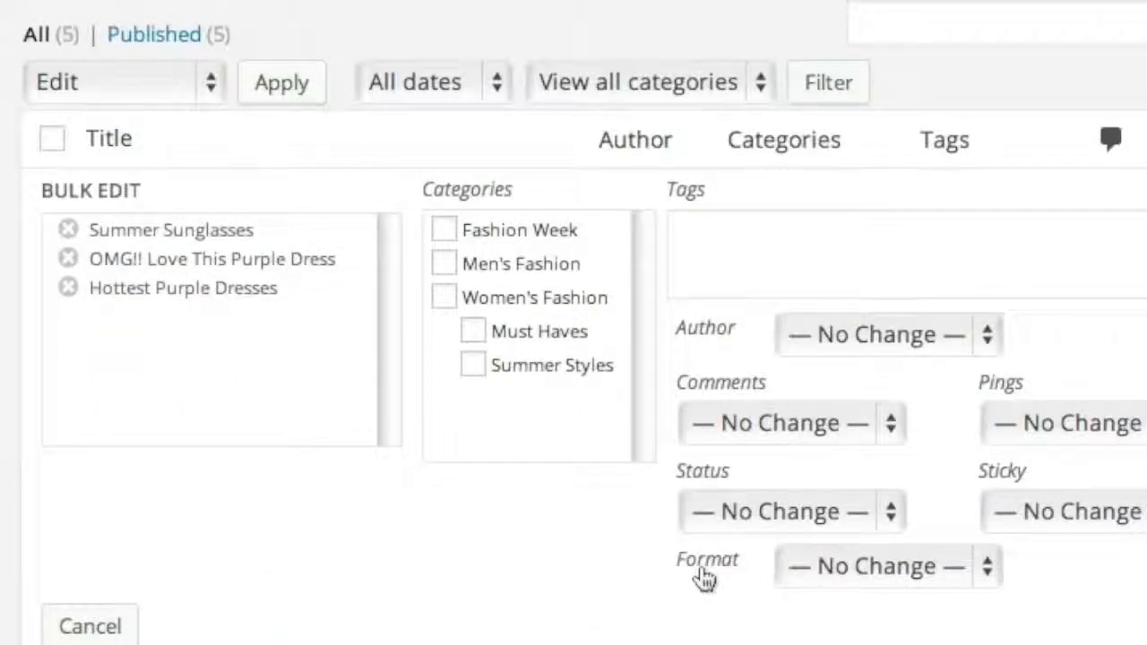
- Add the tag purple to the three selected posts and update them
left_click(716, 281)
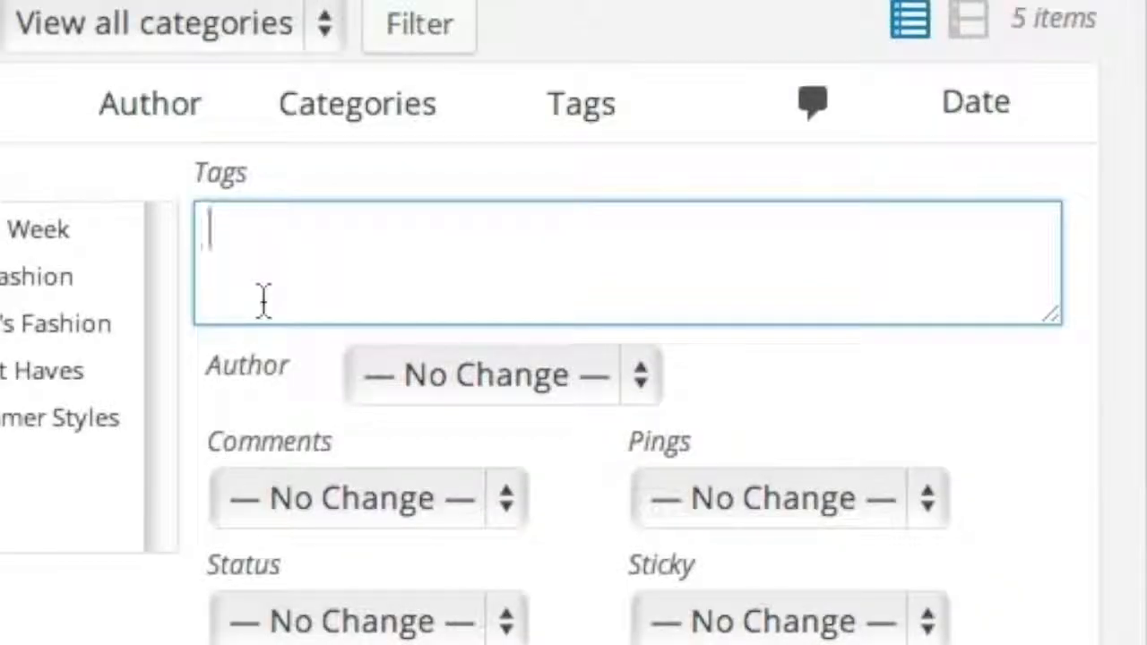
type("purple")
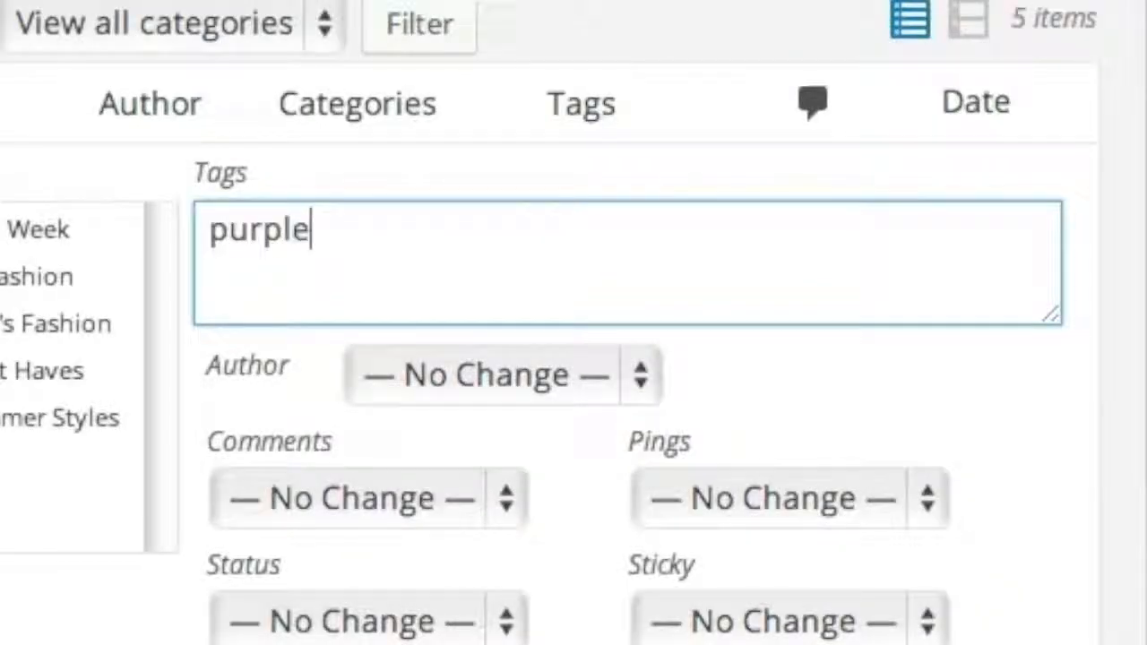
left_click(1013, 484)
scroll(1013, 484, "down", 4)
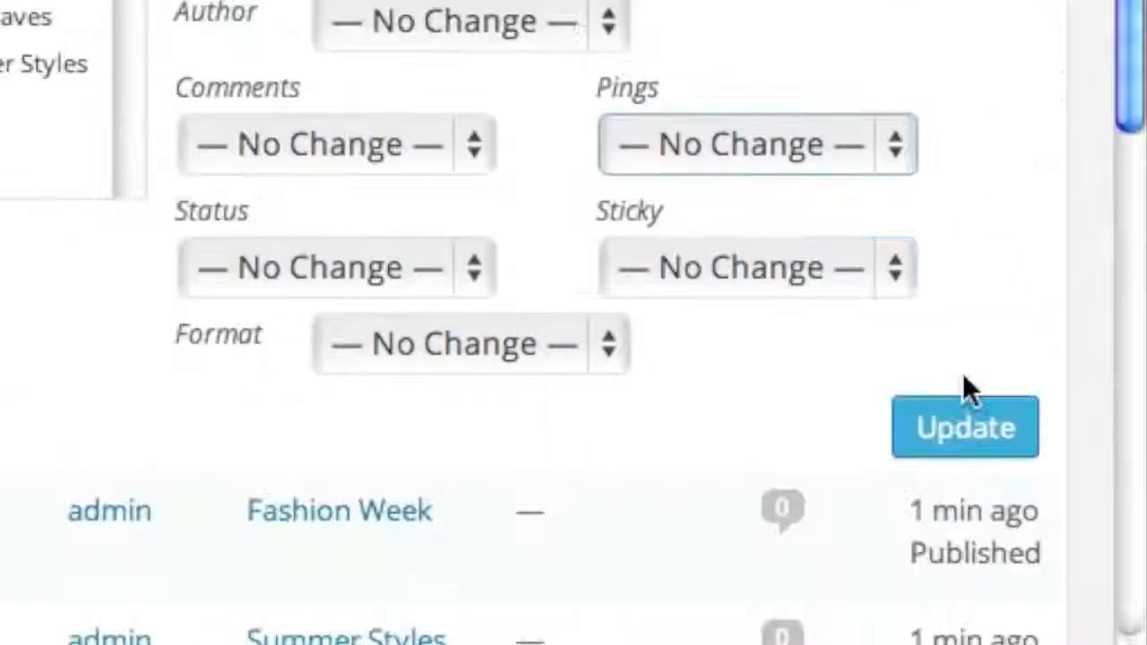
left_click(945, 428)
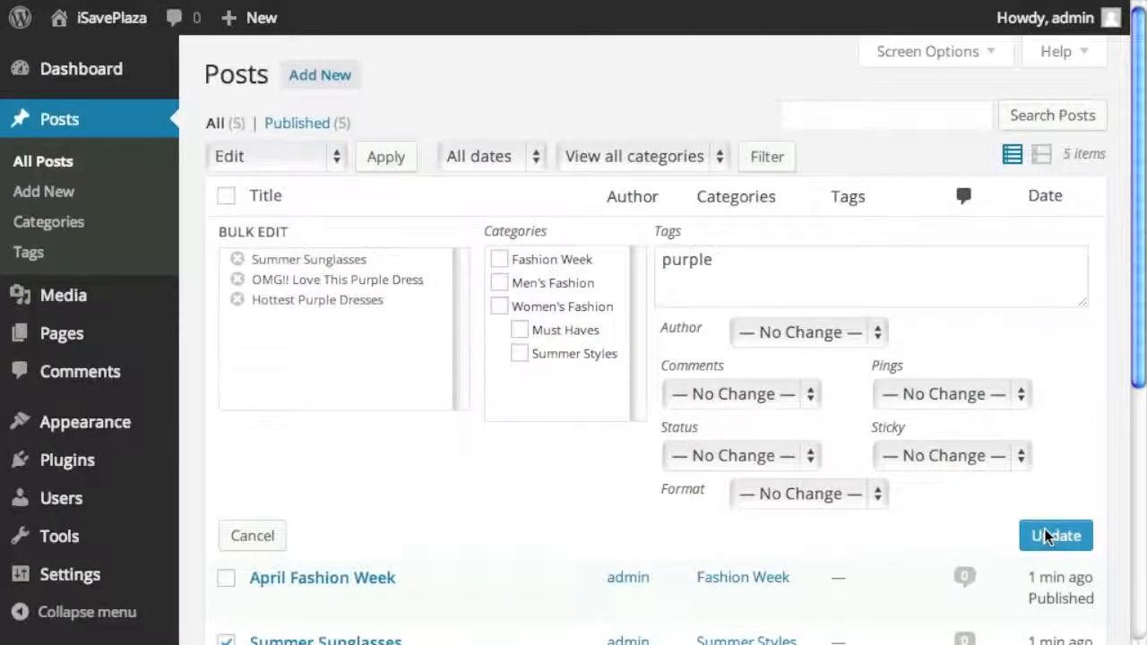
left_click(1047, 535)
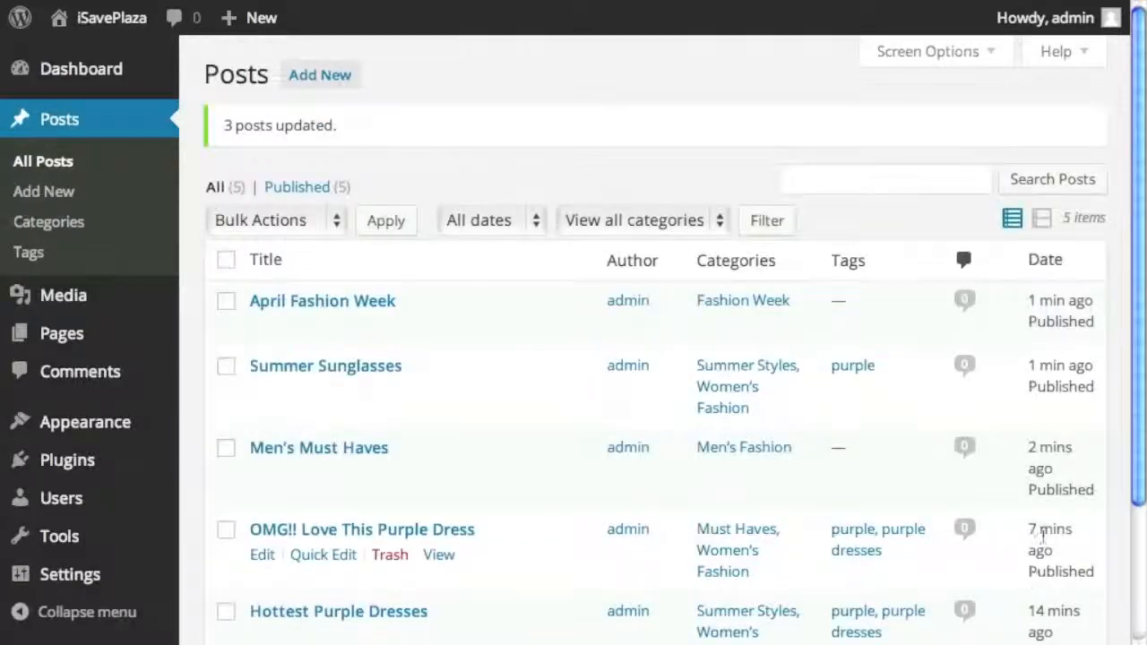
scroll(1043, 529, "down", 1)
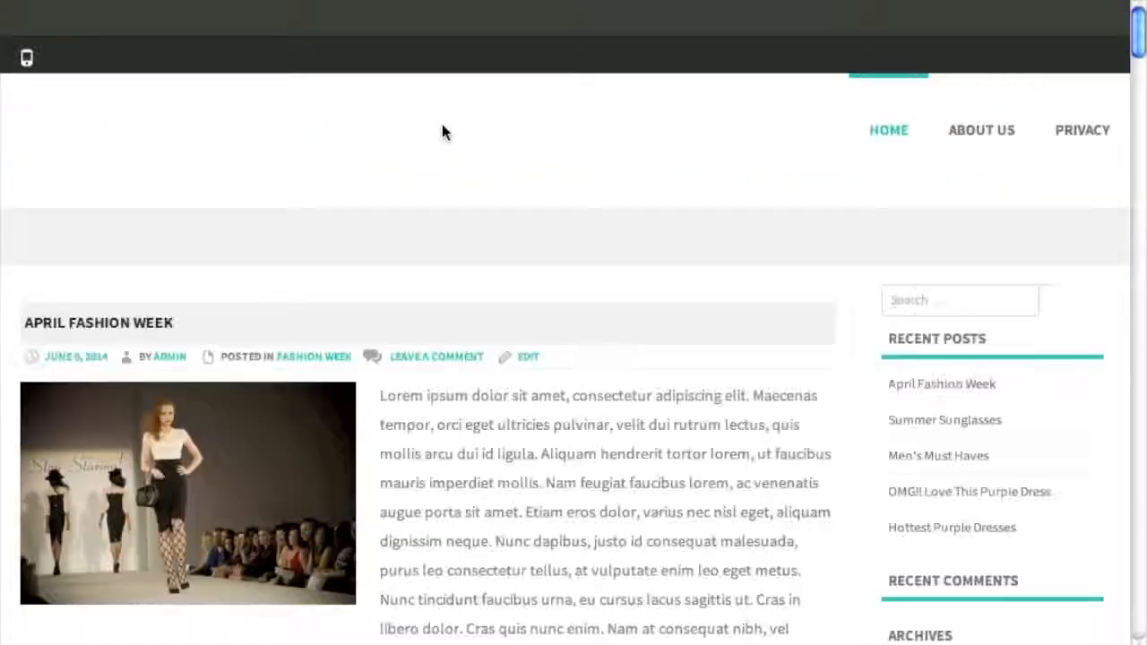
scroll(552, 192, "down", 2)
scroll(552, 191, "down", 20)
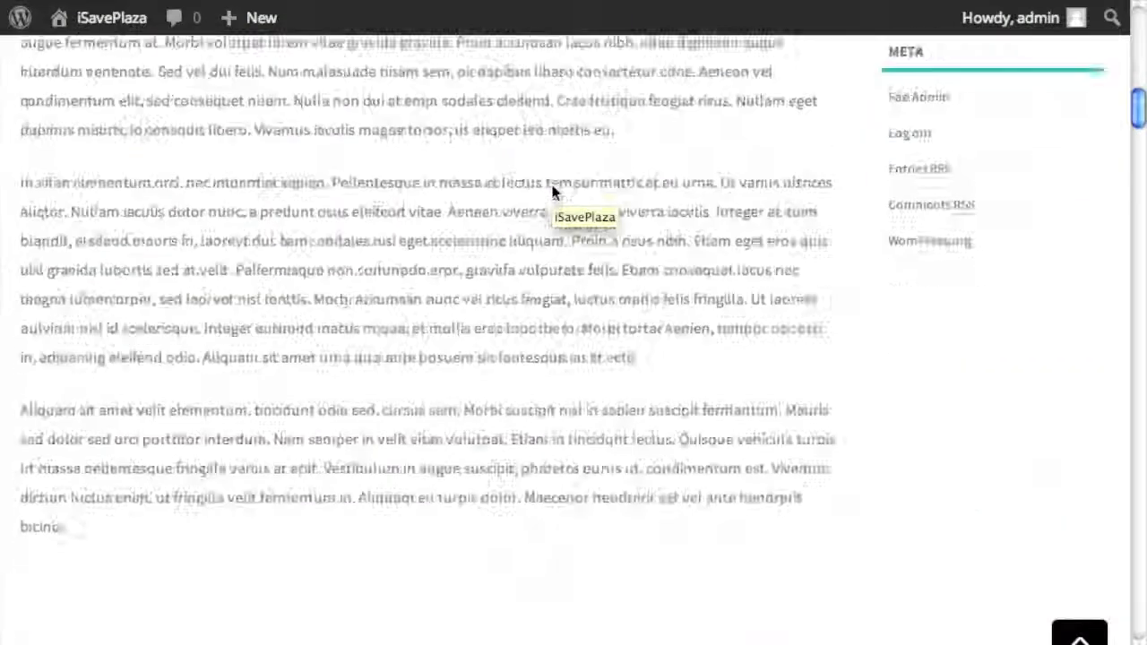
scroll(555, 188, "down", 20)
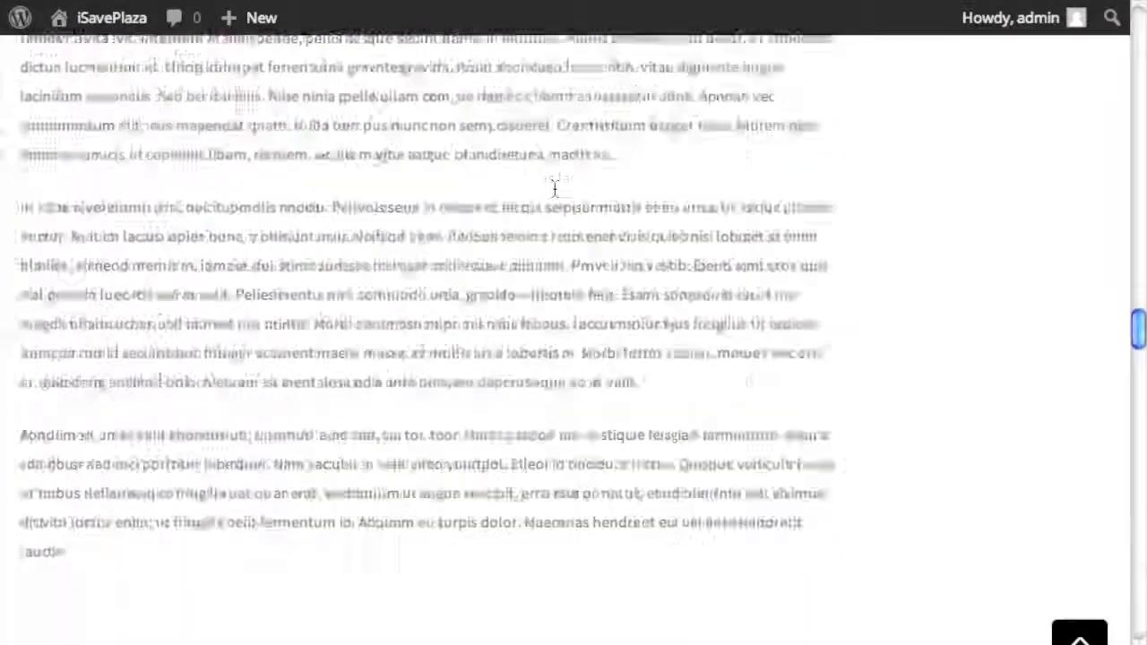
scroll(555, 188, "down", 20)
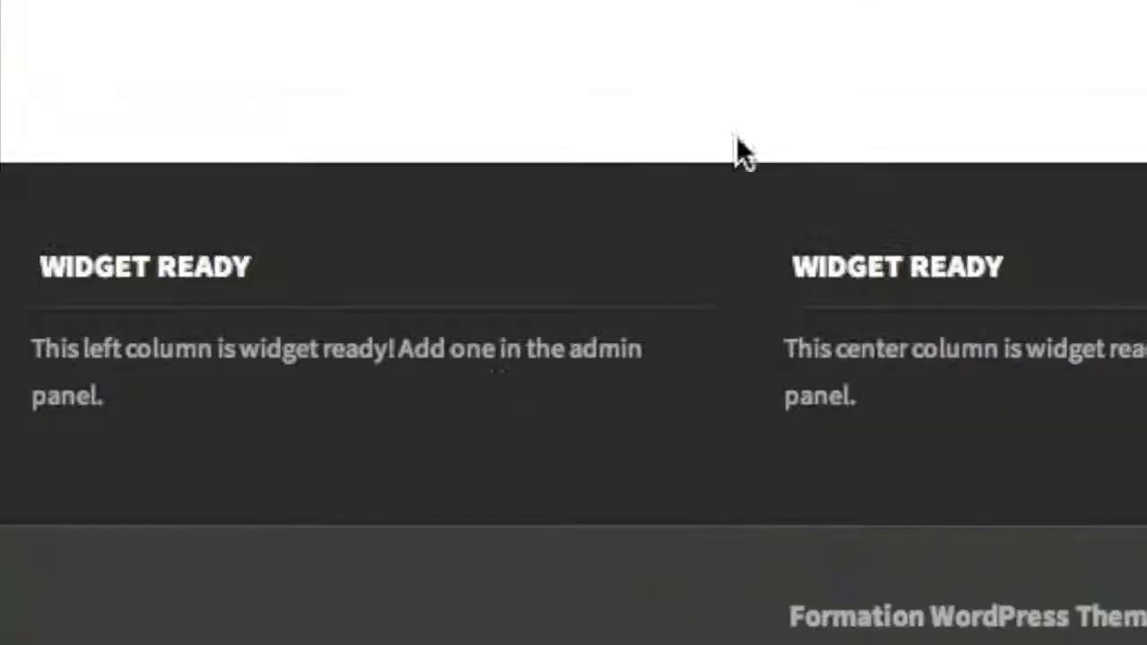
scroll(433, 366, "up", 20)
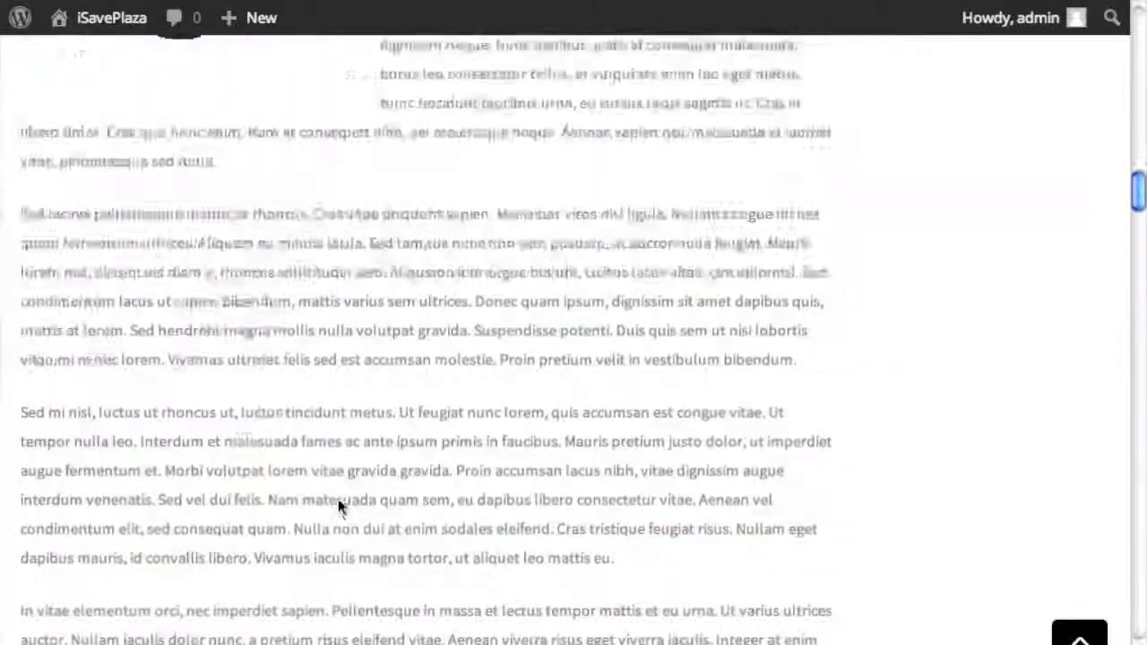
scroll(337, 505, "up", 5)
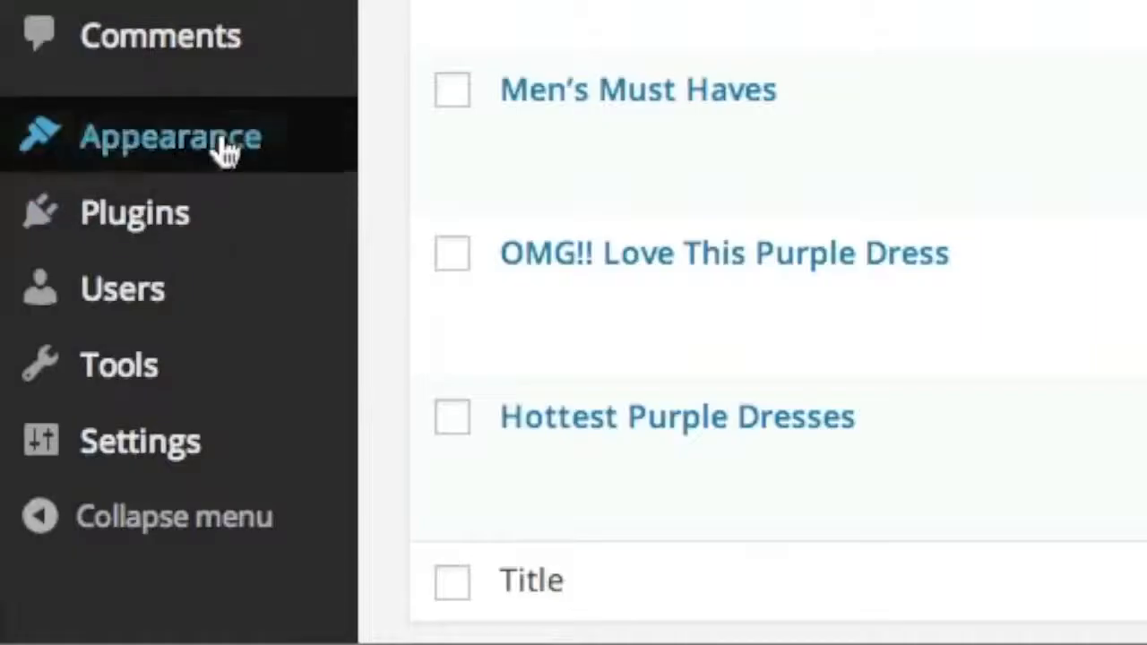
- Open Appearance > Menus and review Menu 1's Home, About Us and Privacy items
mouse_move(112, 428)
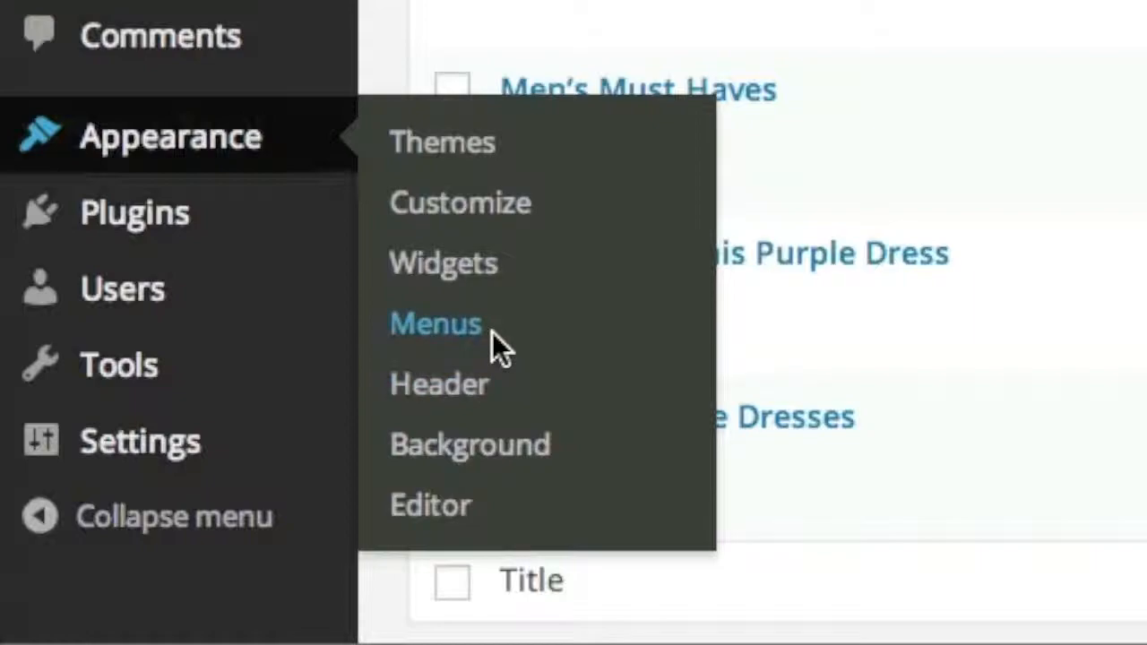
left_click(495, 330)
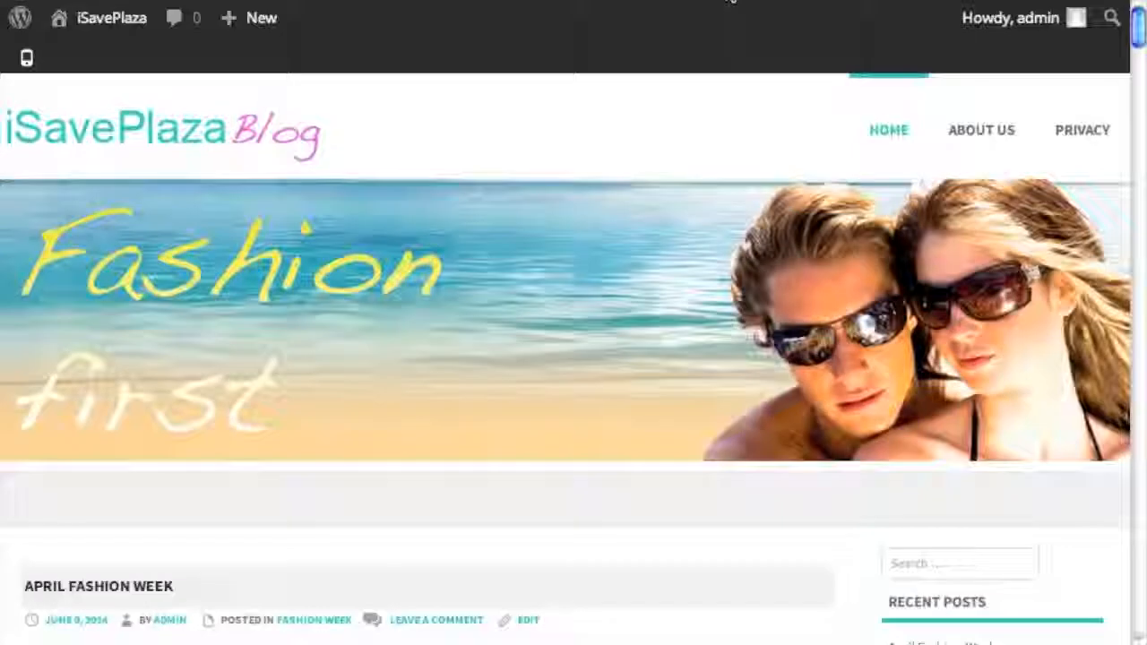
scroll(775, 249, "down", 3)
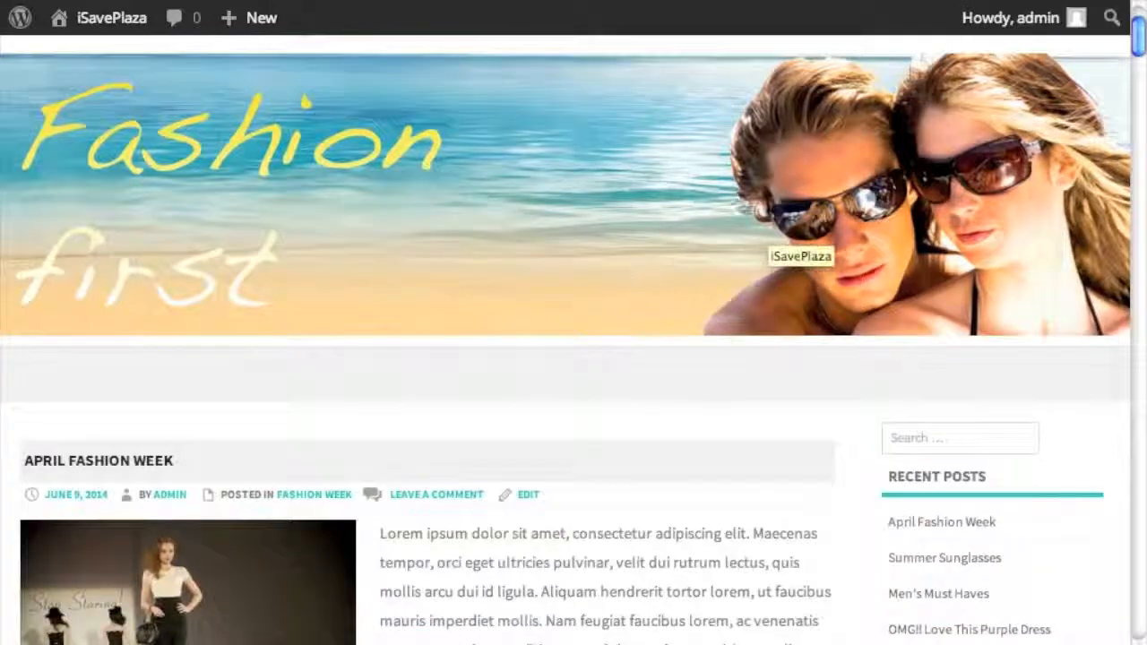
scroll(698, 224, "up", 3)
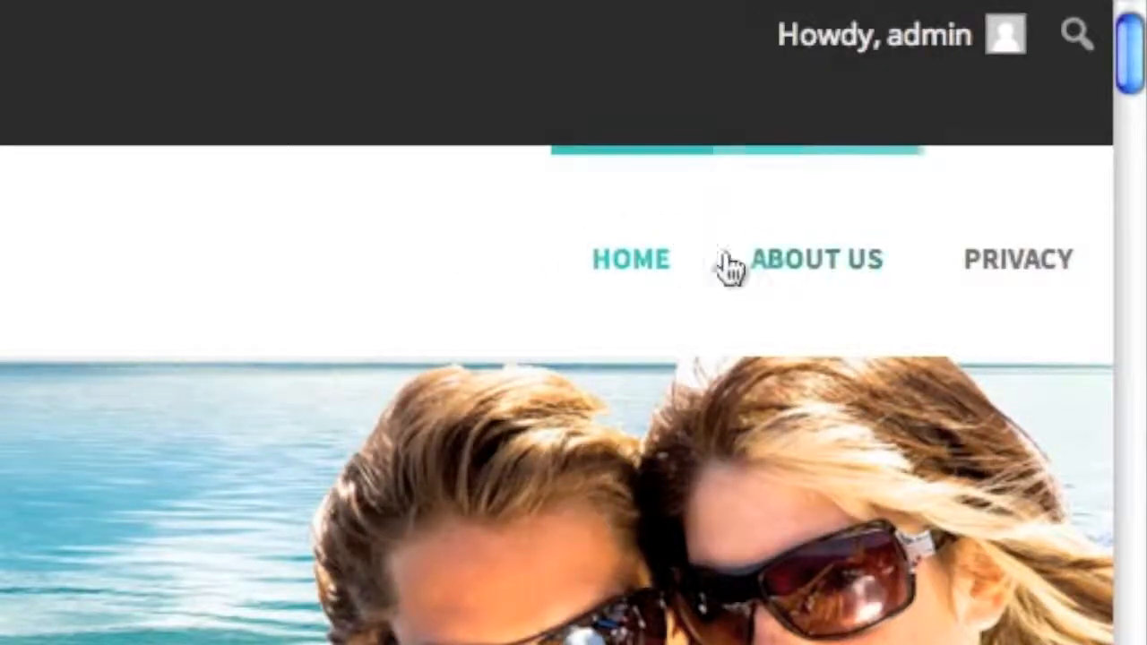
scroll(661, 102, "down", 10)
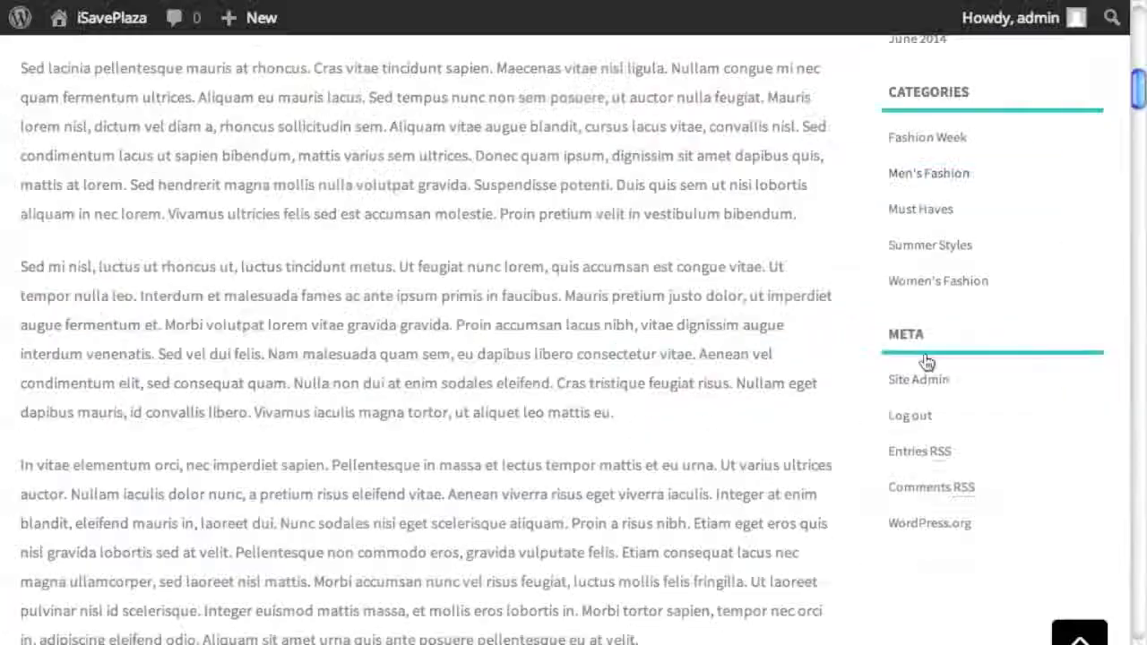
scroll(922, 353, "down", 10)
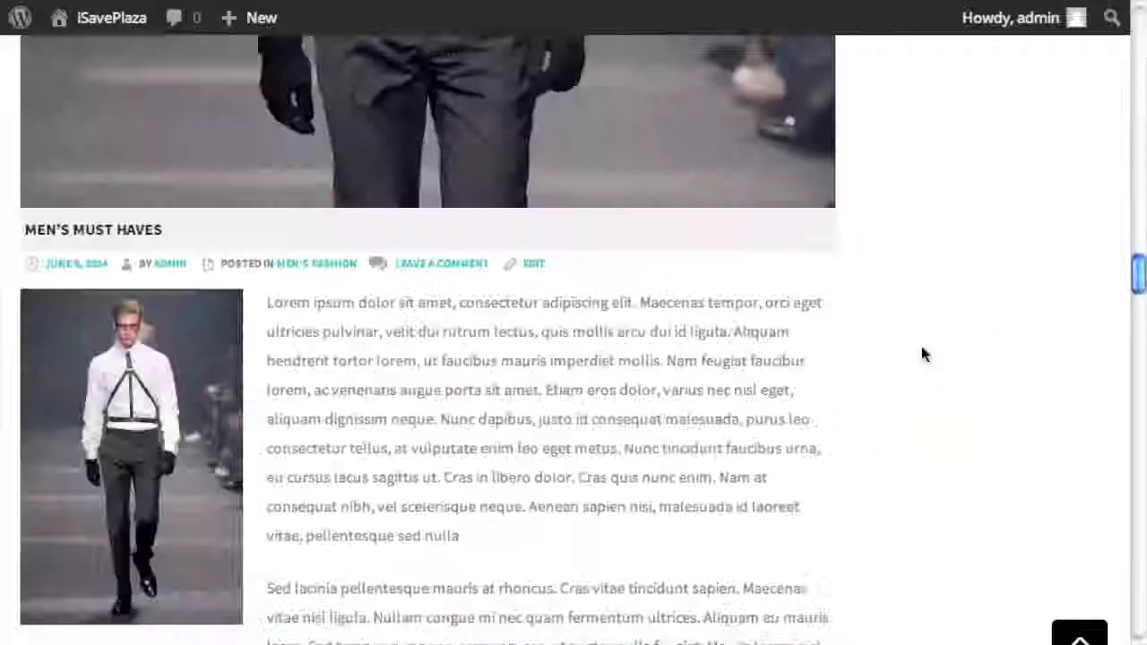
scroll(921, 353, "down", 15)
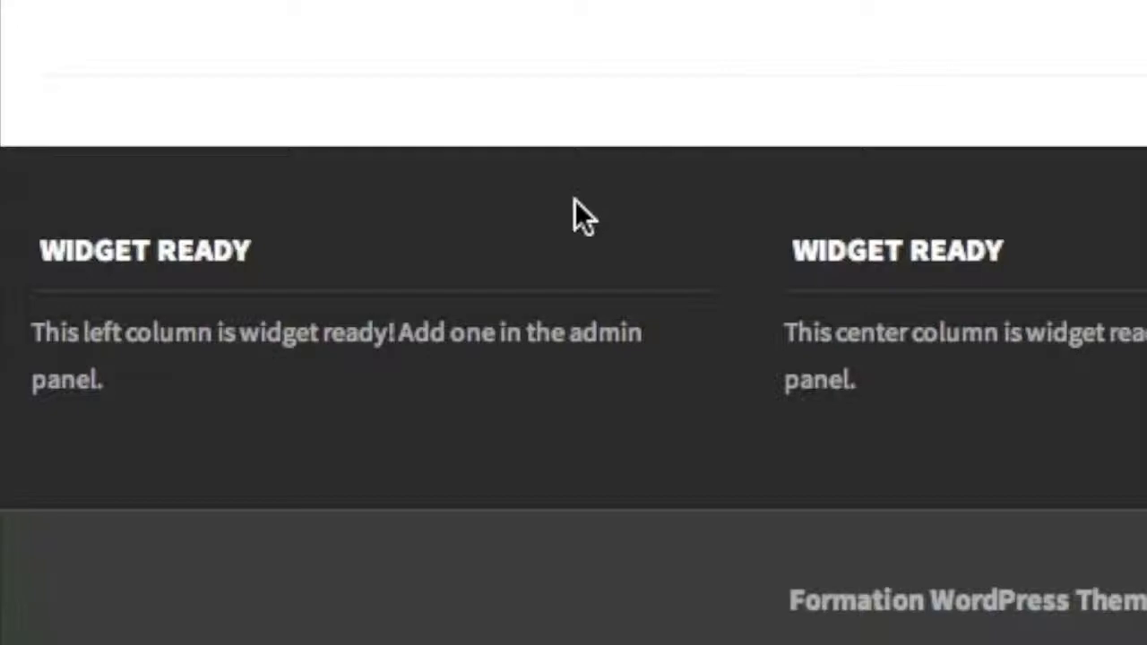
scroll(840, 486, "up", 8)
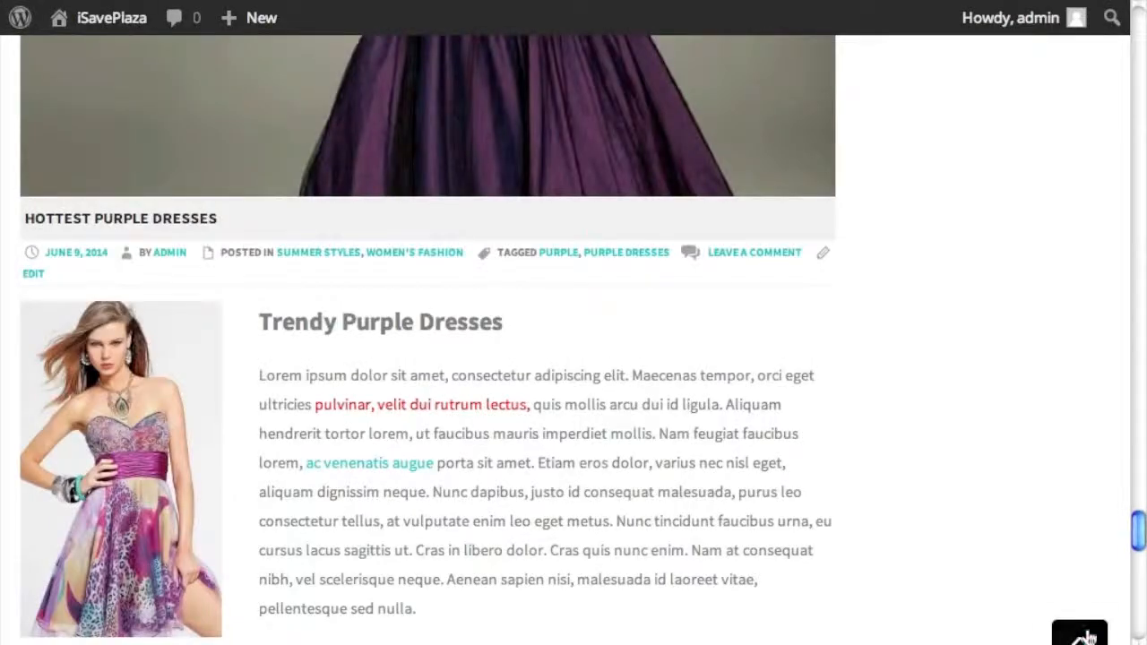
left_click(1085, 634)
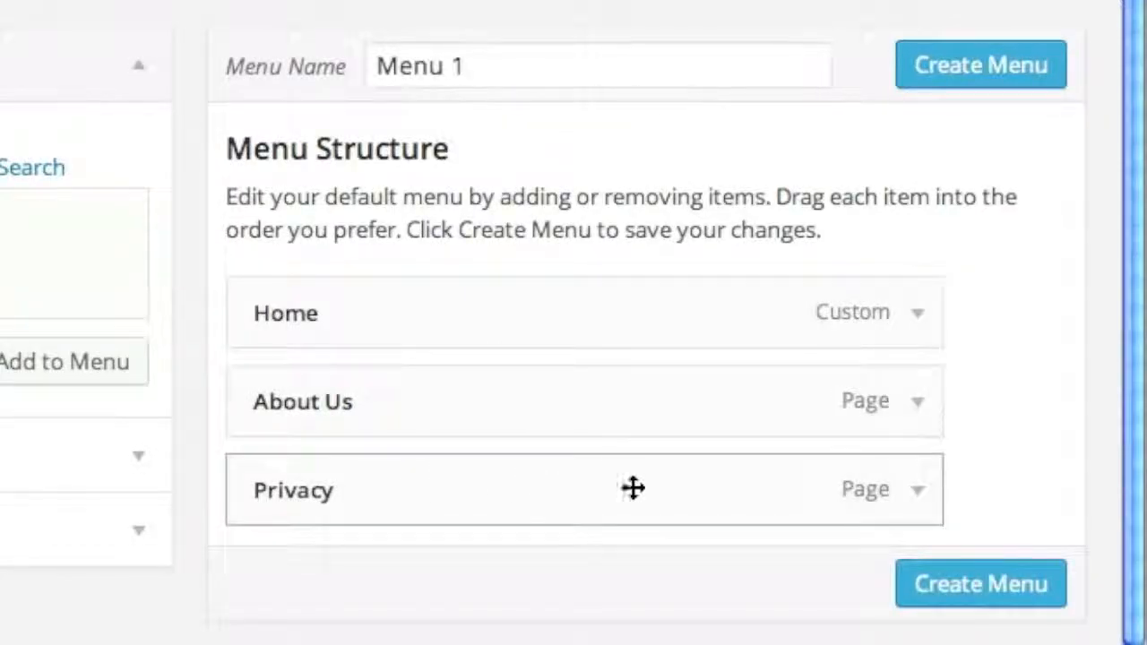
- Remove Privacy from Menu 1, save it with Home and About Us, and start a new menu
left_click(915, 492)
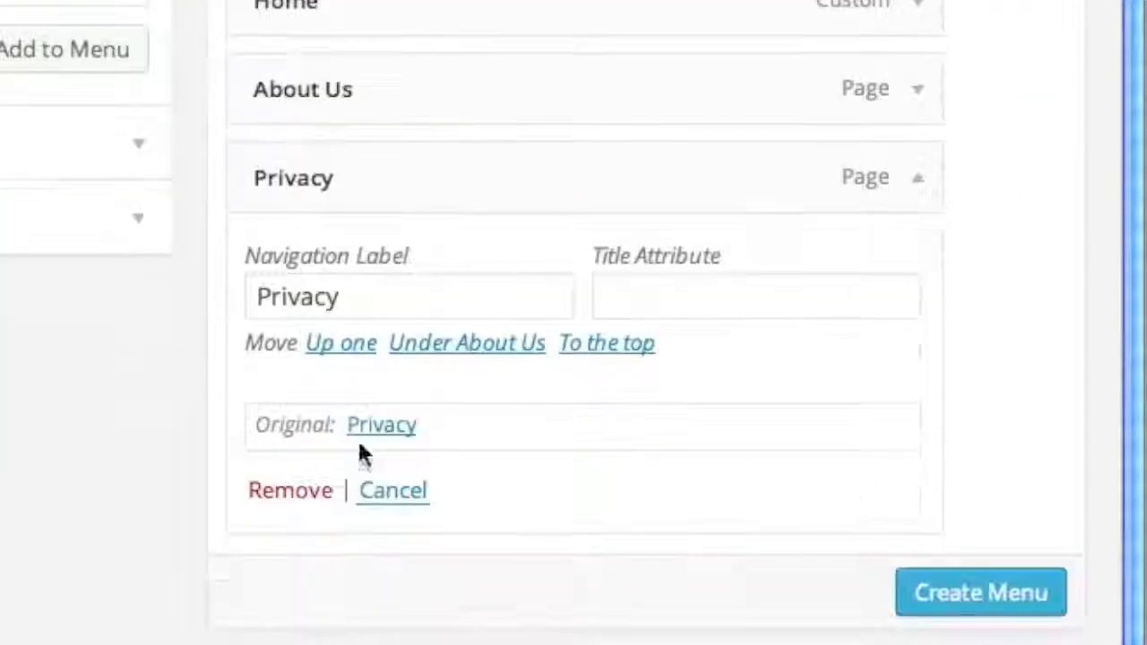
left_click(254, 495)
scroll(811, 177, "up", 2)
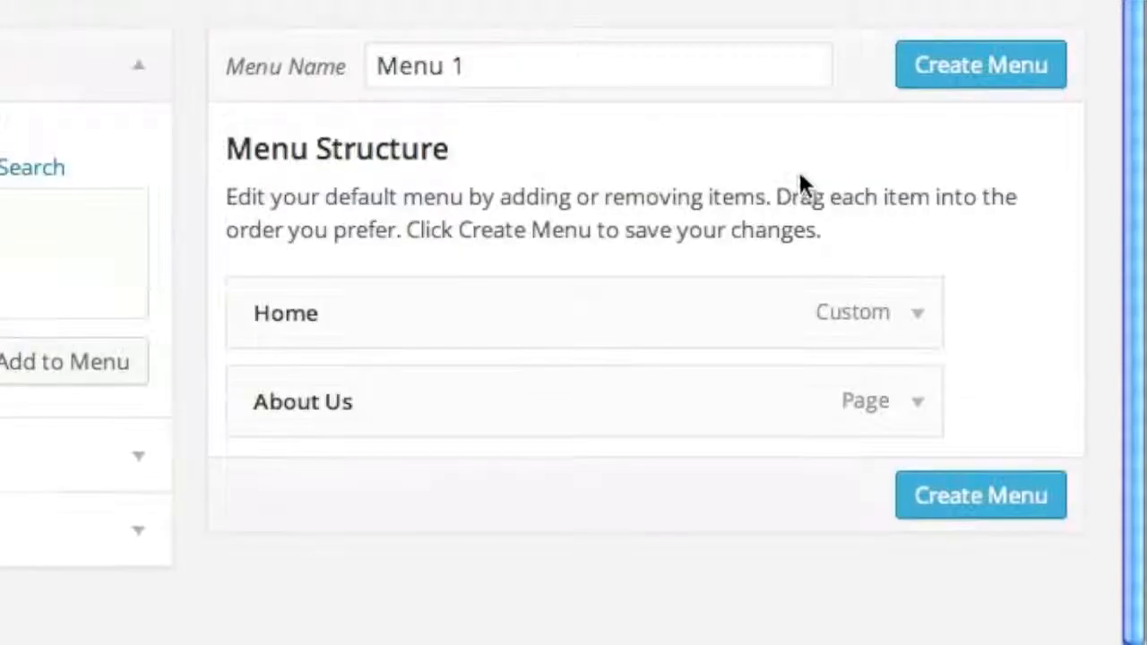
left_click(931, 69)
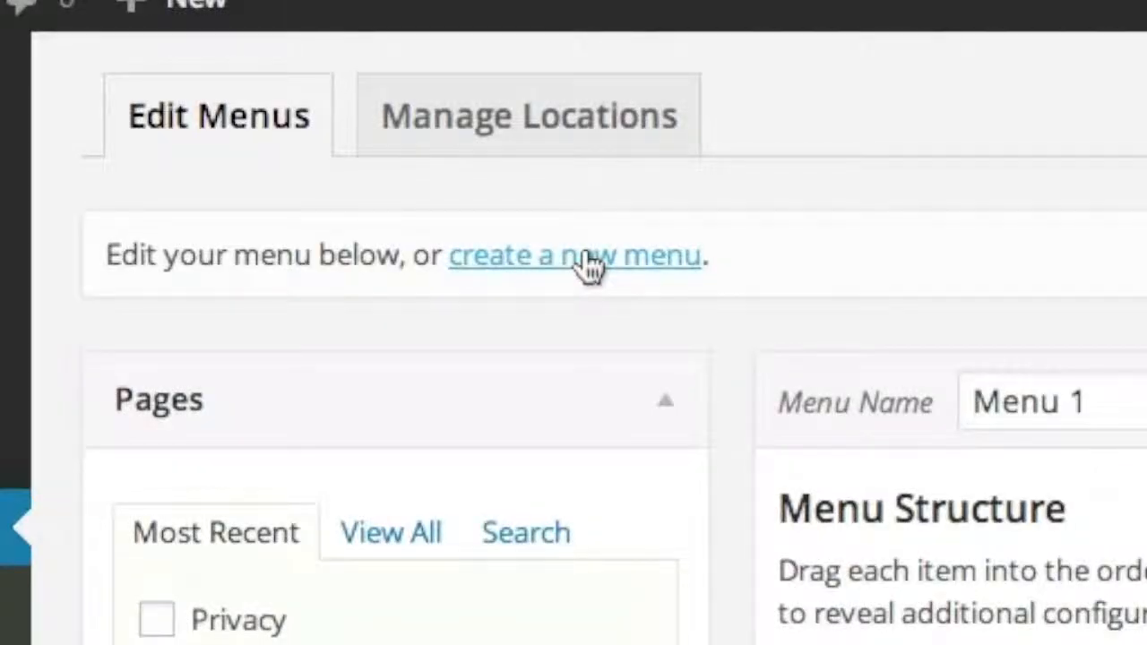
left_click(587, 255)
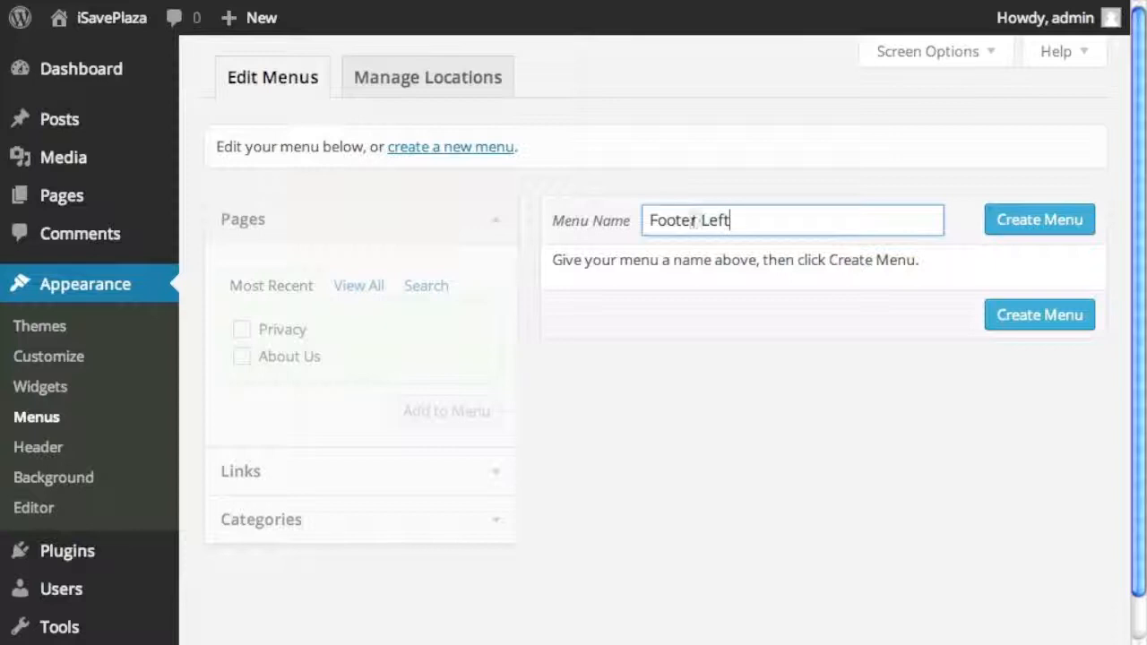
- Create the Footer Left menu, add the Privacy page to it, and save
left_click(1032, 220)
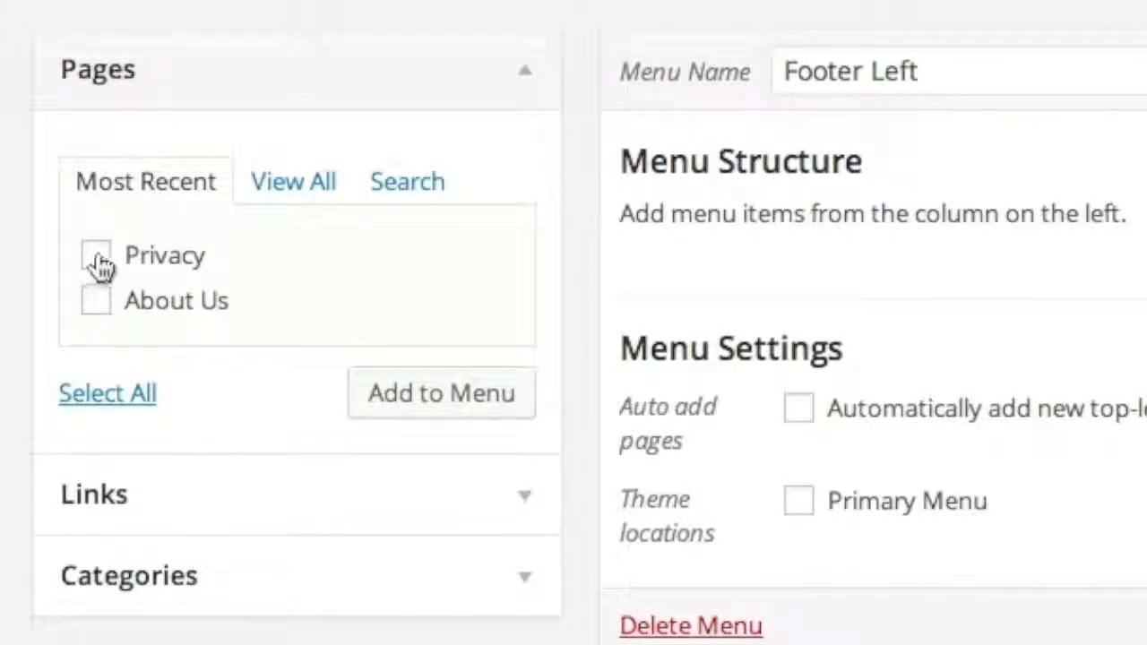
left_click(97, 258)
left_click(499, 403)
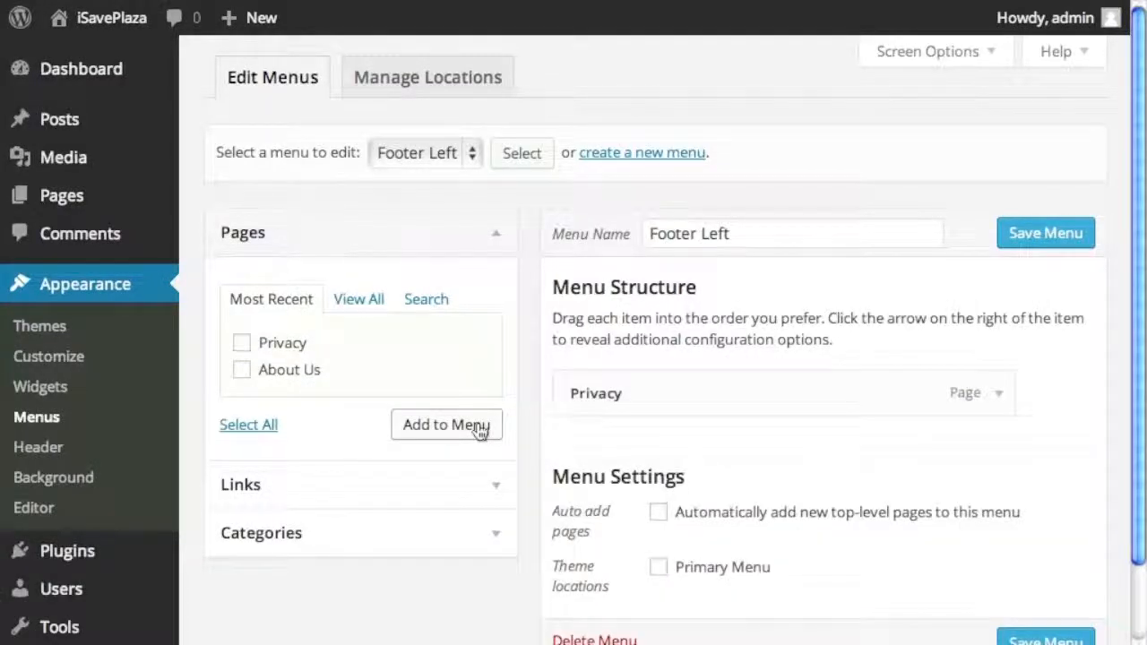
scroll(897, 459, "down", 1)
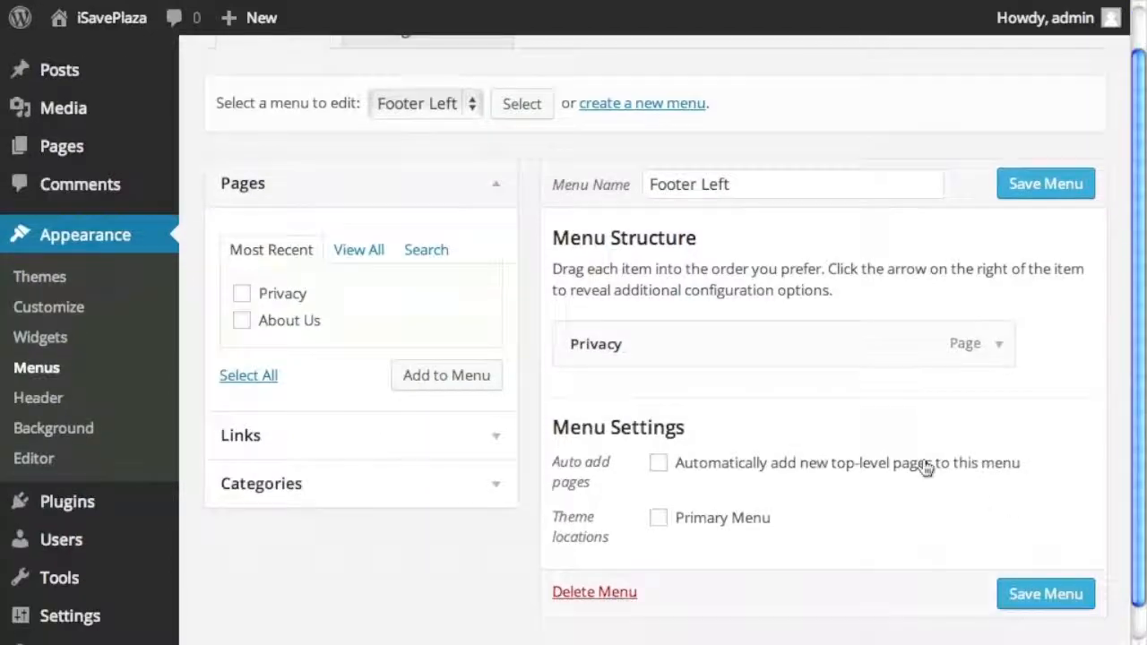
left_click(1041, 597)
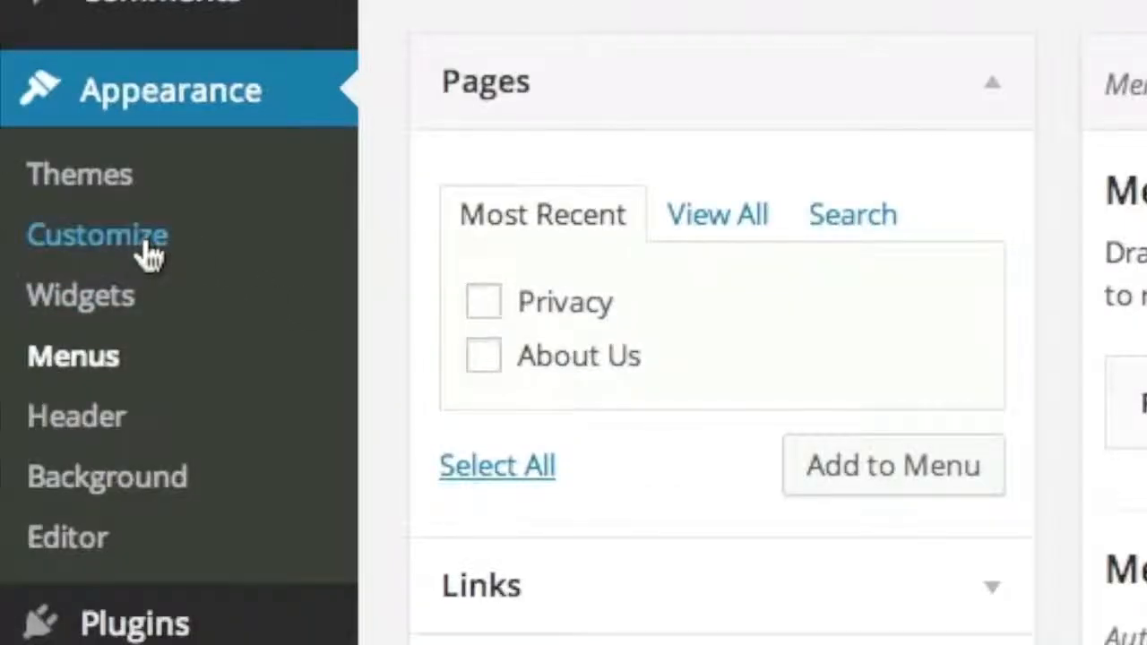
- In the Customizer's Navigation section, set Primary Menu to Menu 1 and Save & Publish
left_click(148, 237)
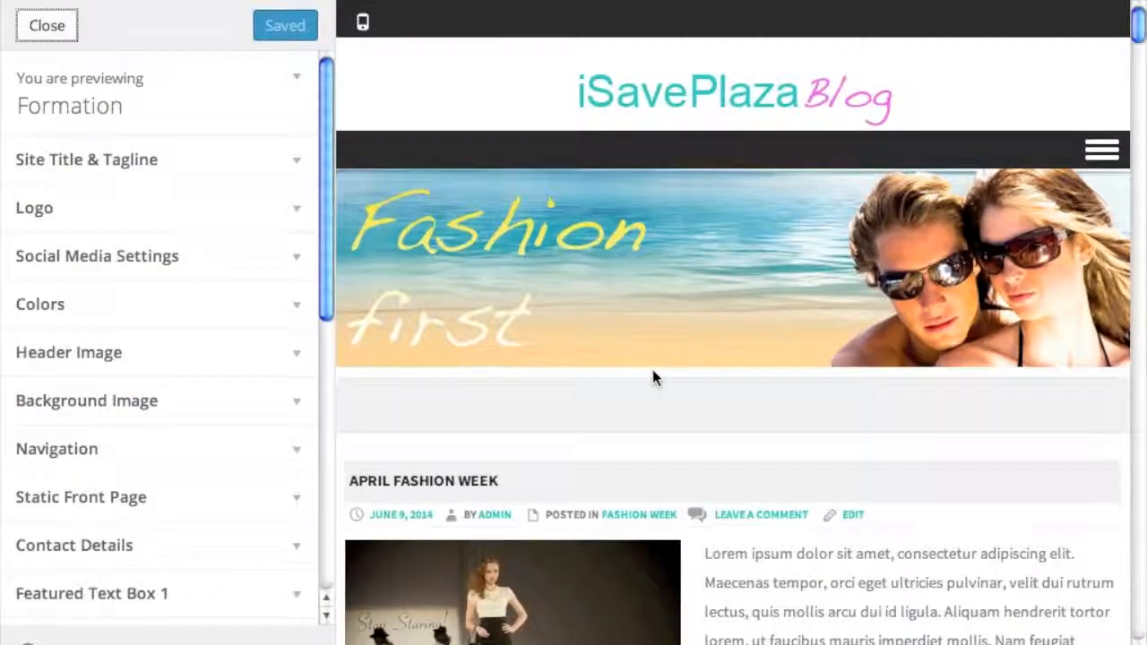
left_click(281, 457)
scroll(281, 461, "down", 3)
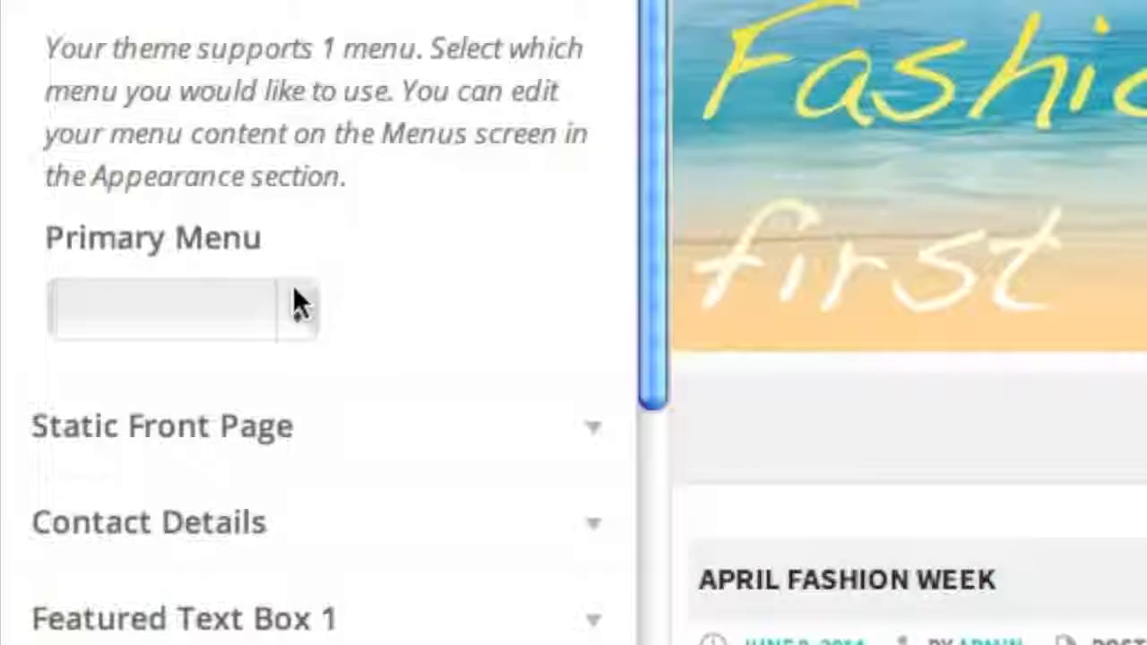
left_click(145, 346)
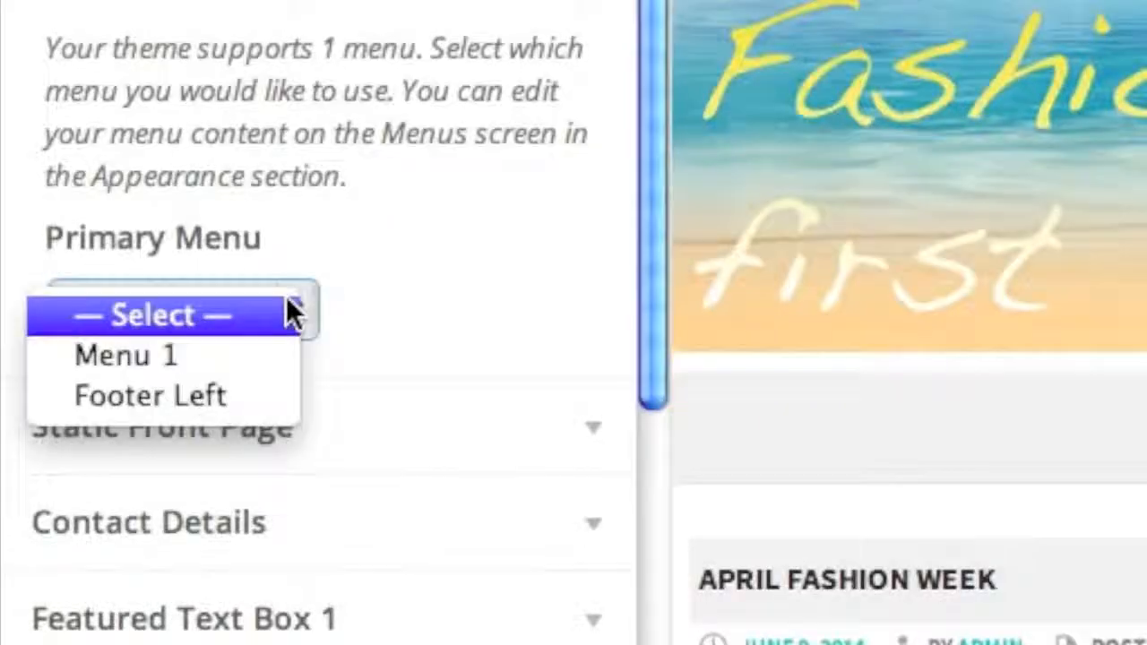
left_click(272, 345)
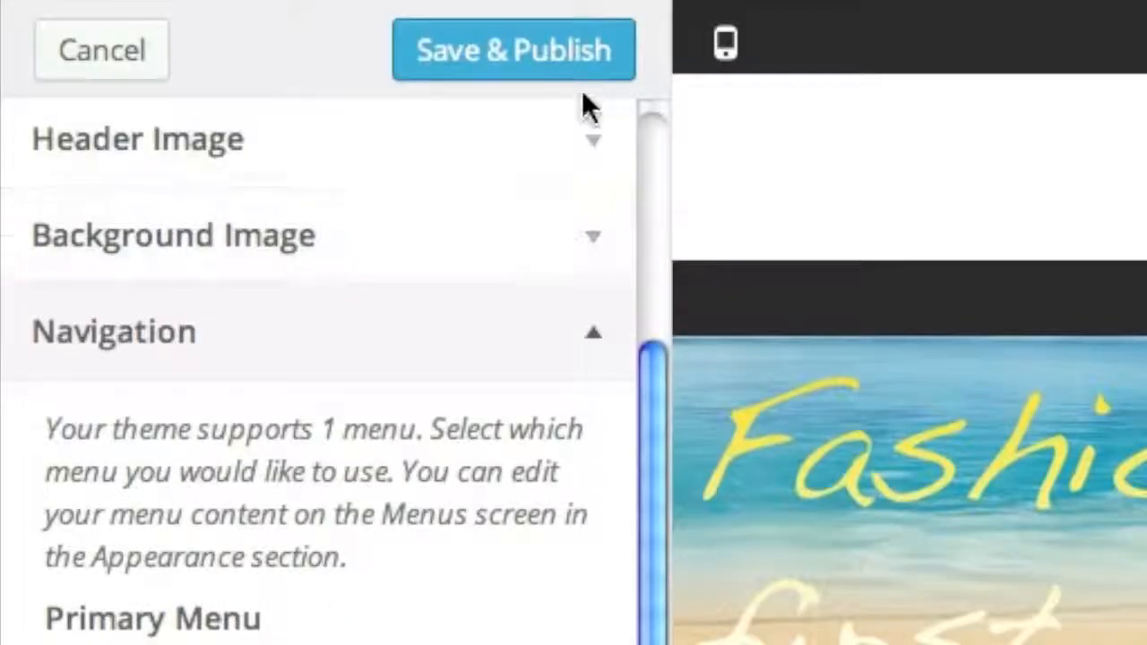
left_click(599, 88)
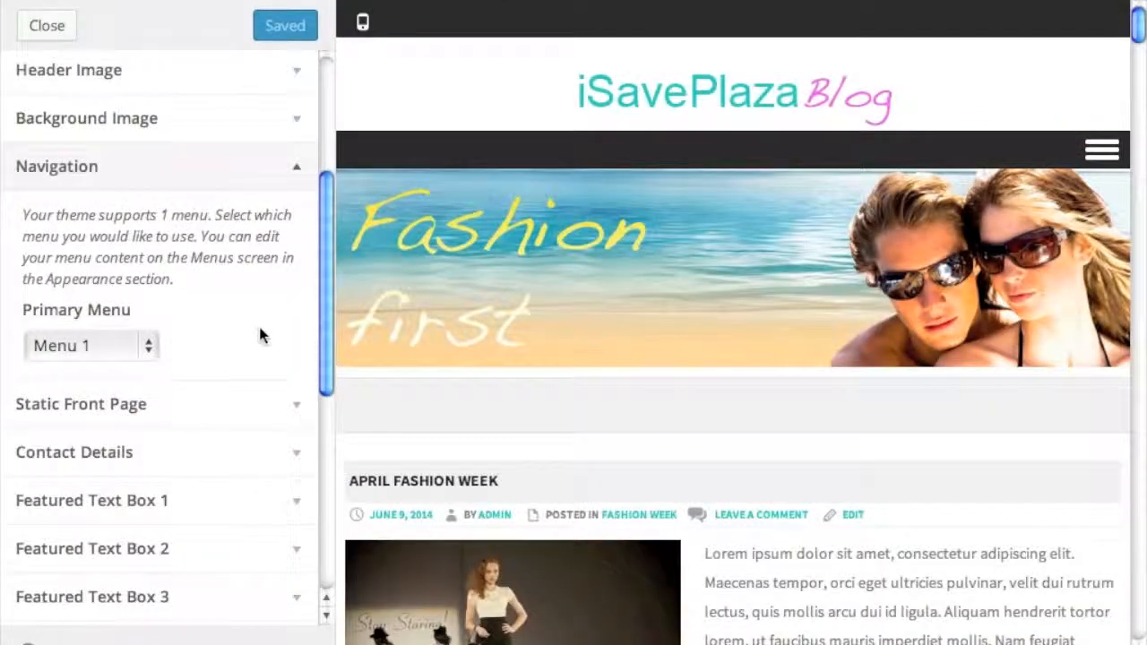
scroll(260, 334, "down", 5)
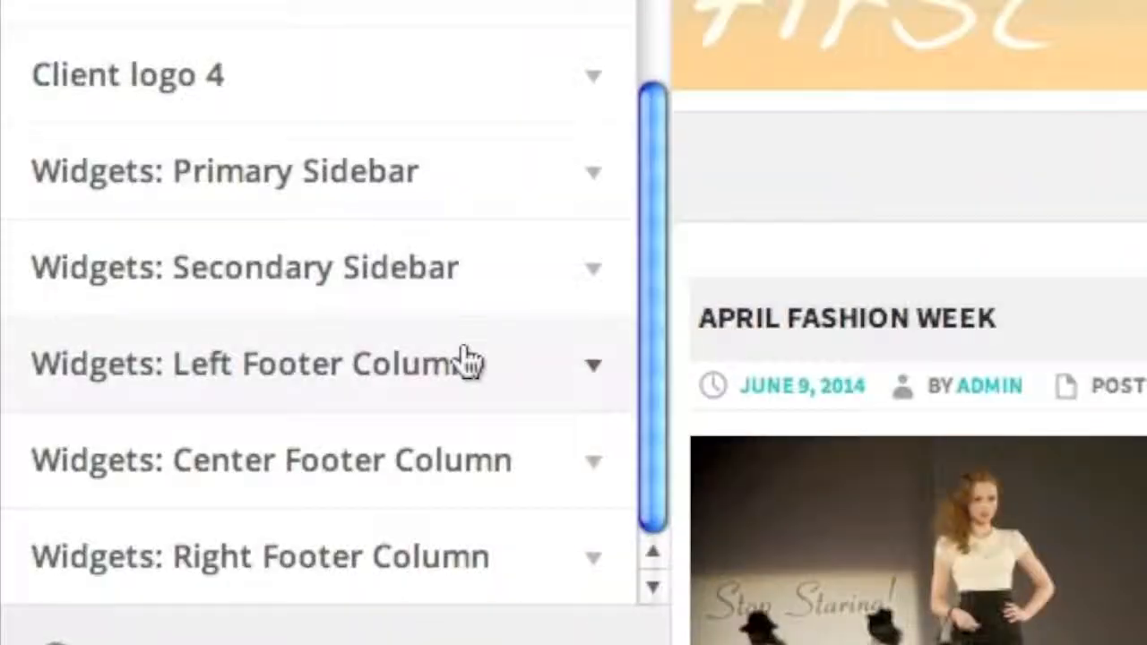
- Add a Custom Menu widget showing Footer Left to the Left Footer Column and publish
left_click(235, 503)
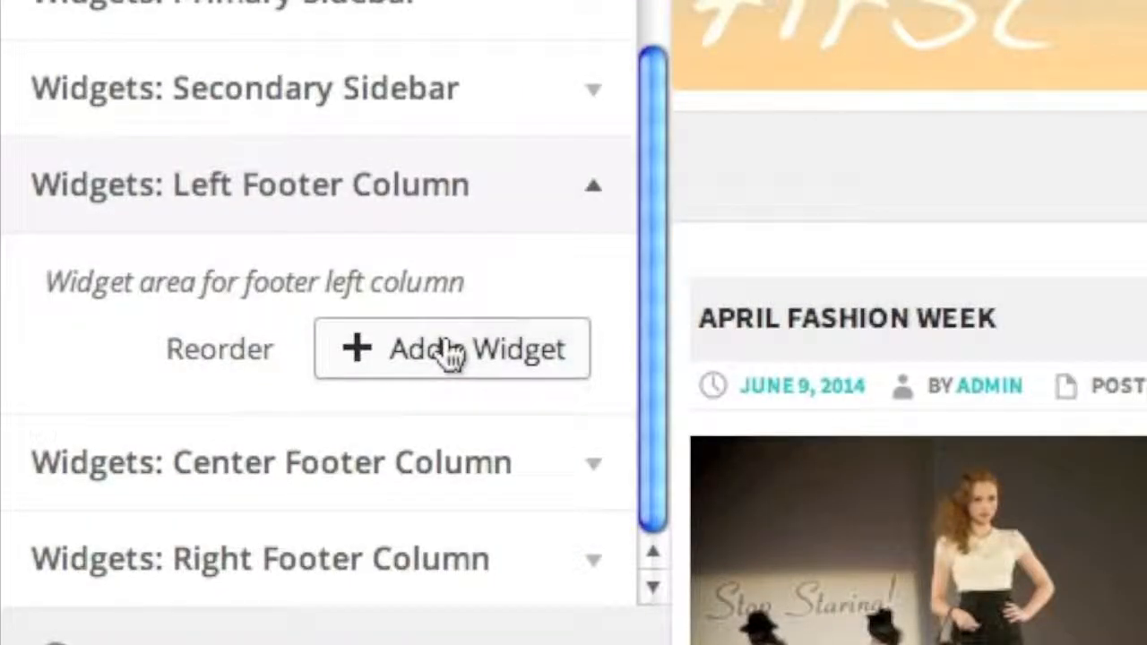
left_click(453, 351)
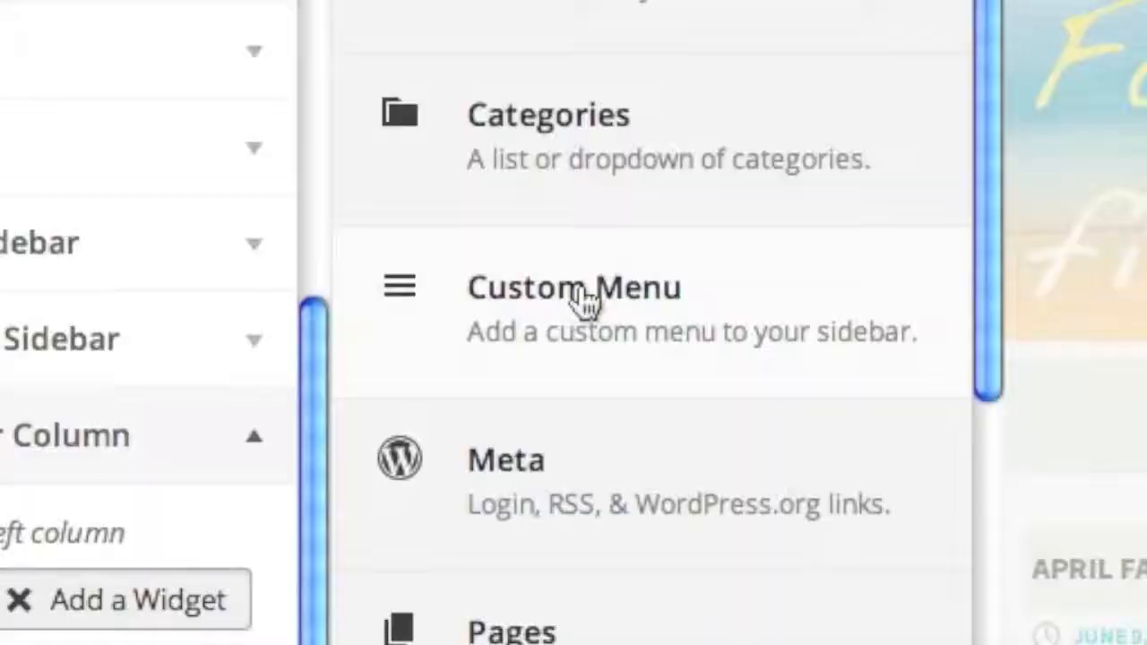
left_click(583, 299)
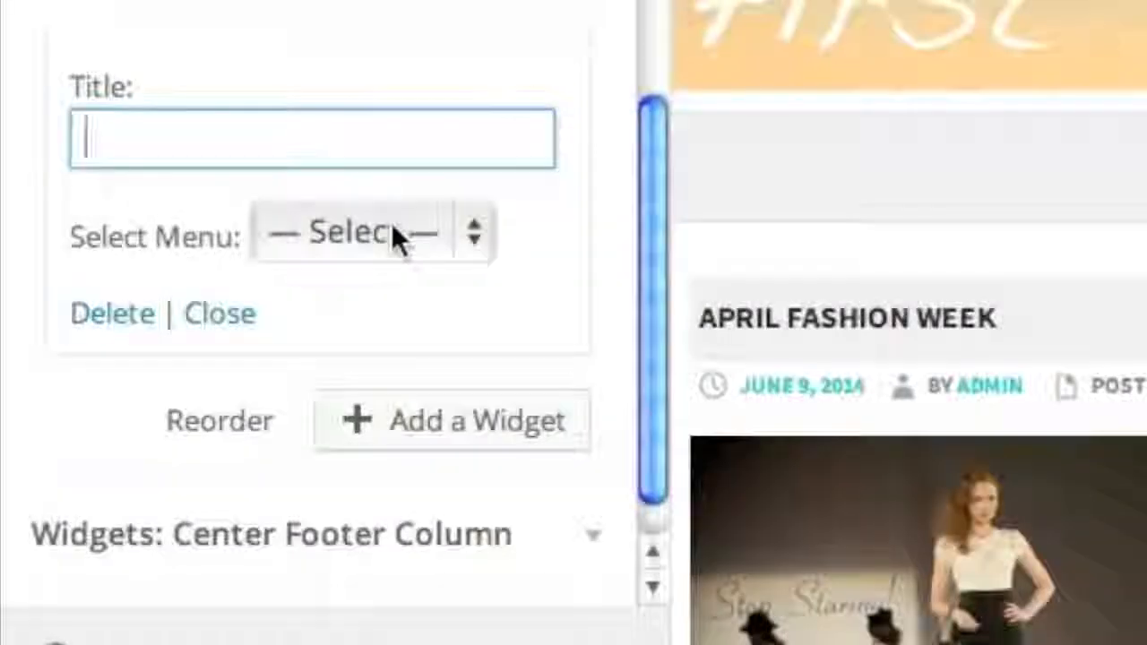
left_click(199, 439)
left_click(409, 333)
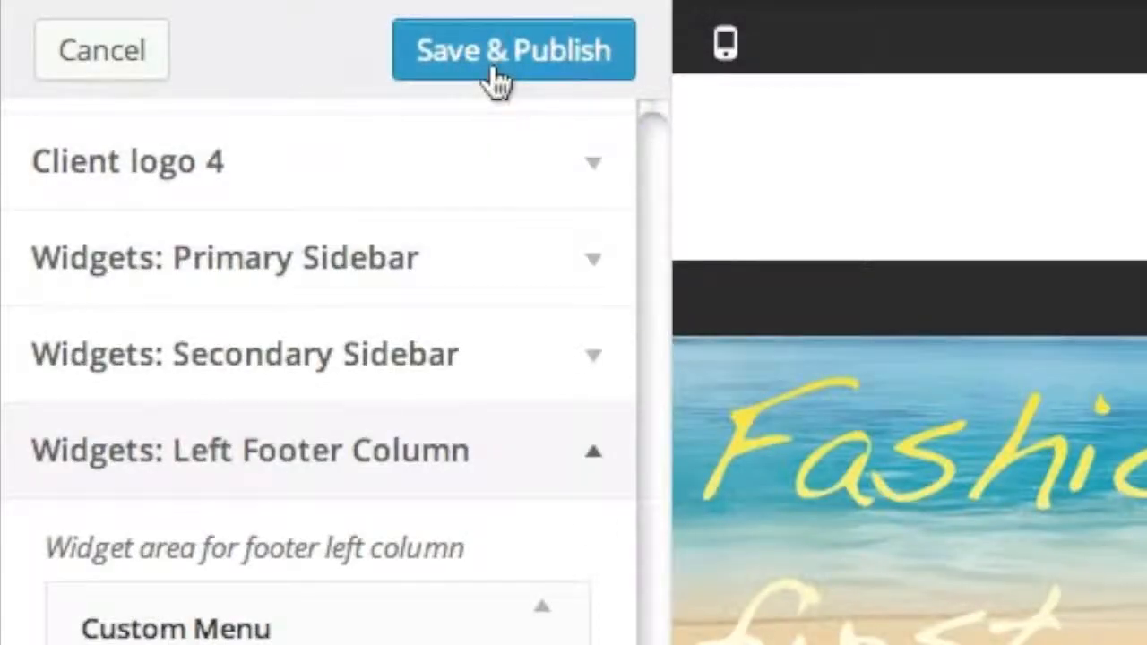
left_click(496, 80)
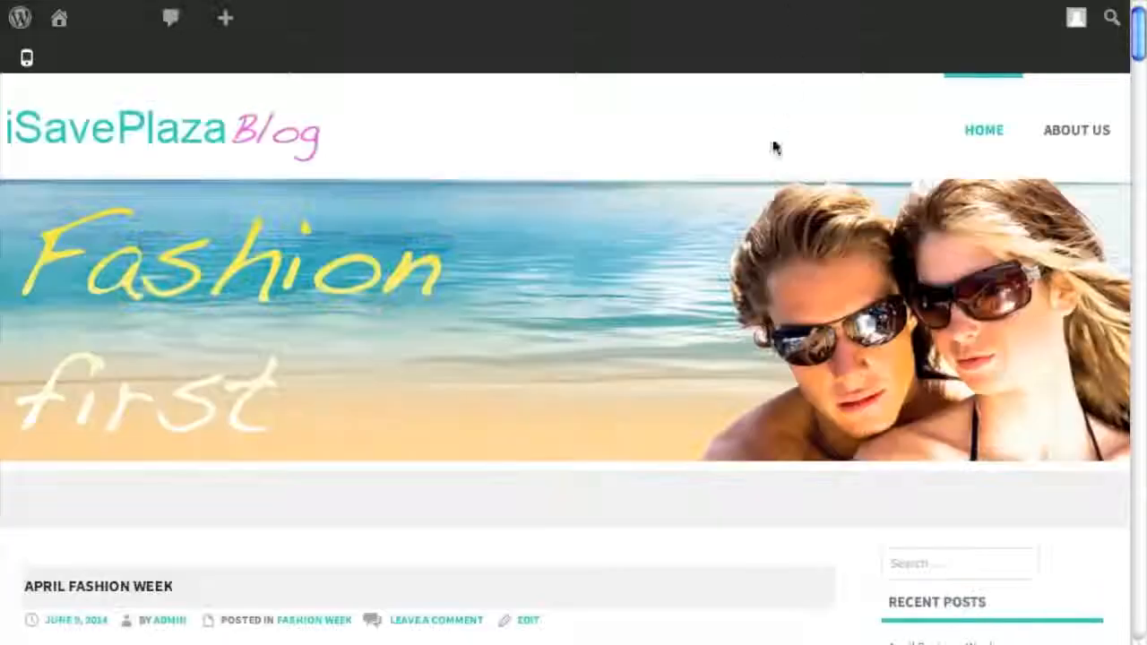
scroll(778, 118, "down", 15)
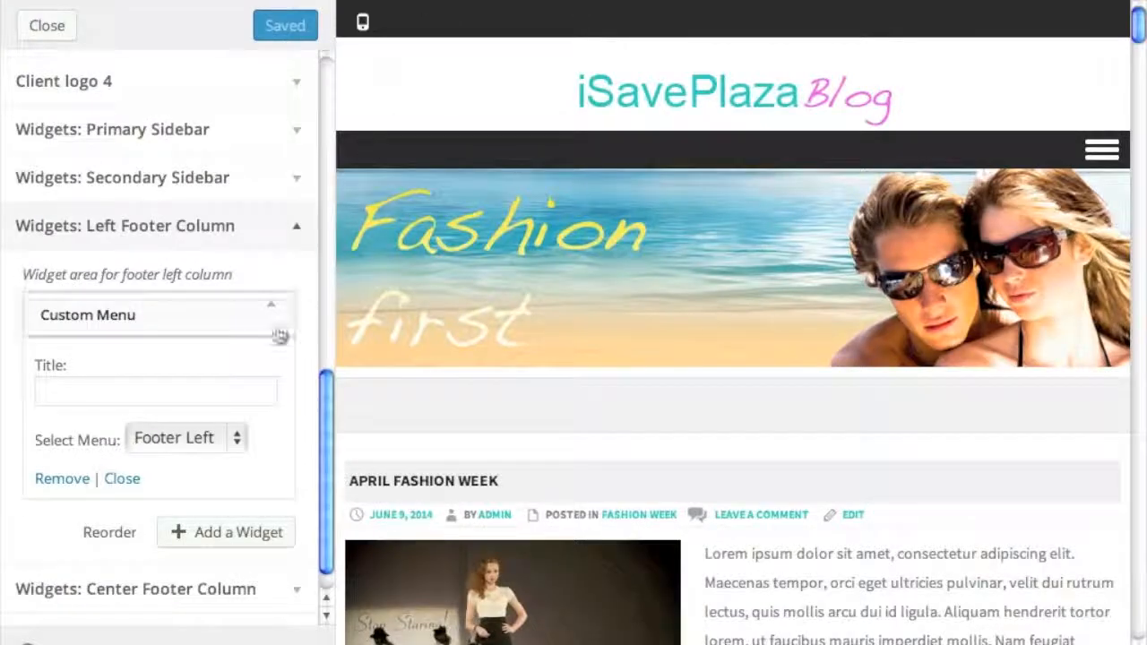
scroll(226, 524, "down", 1)
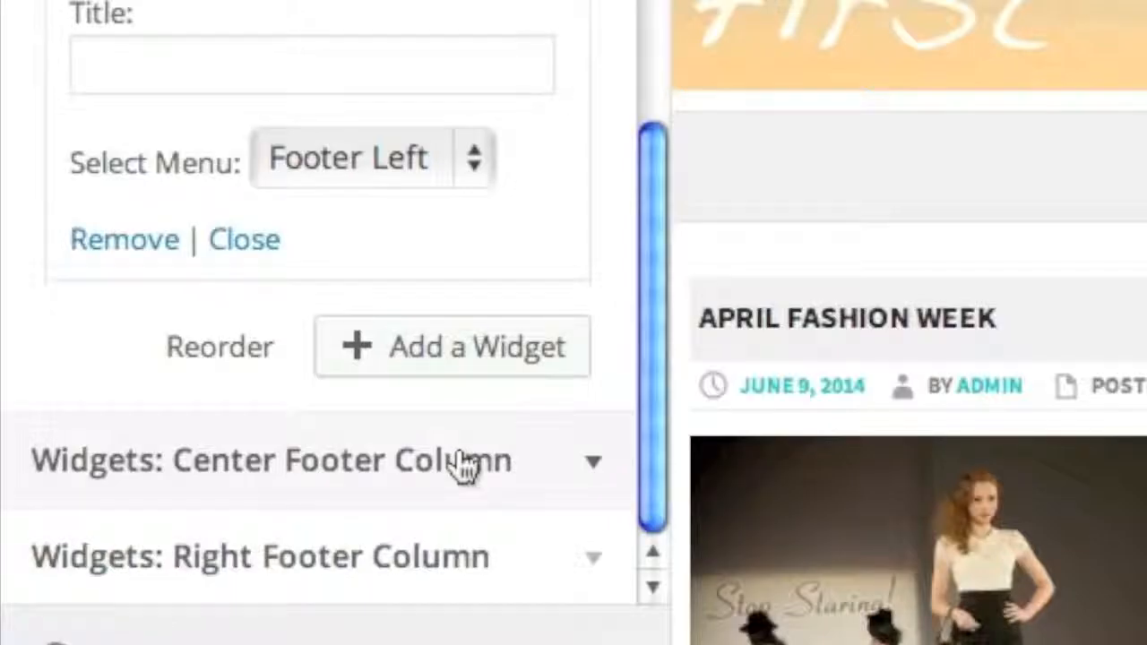
- Add a Calendar widget to the Center Footer Column, publish, and reload the site to verify
left_click(462, 464)
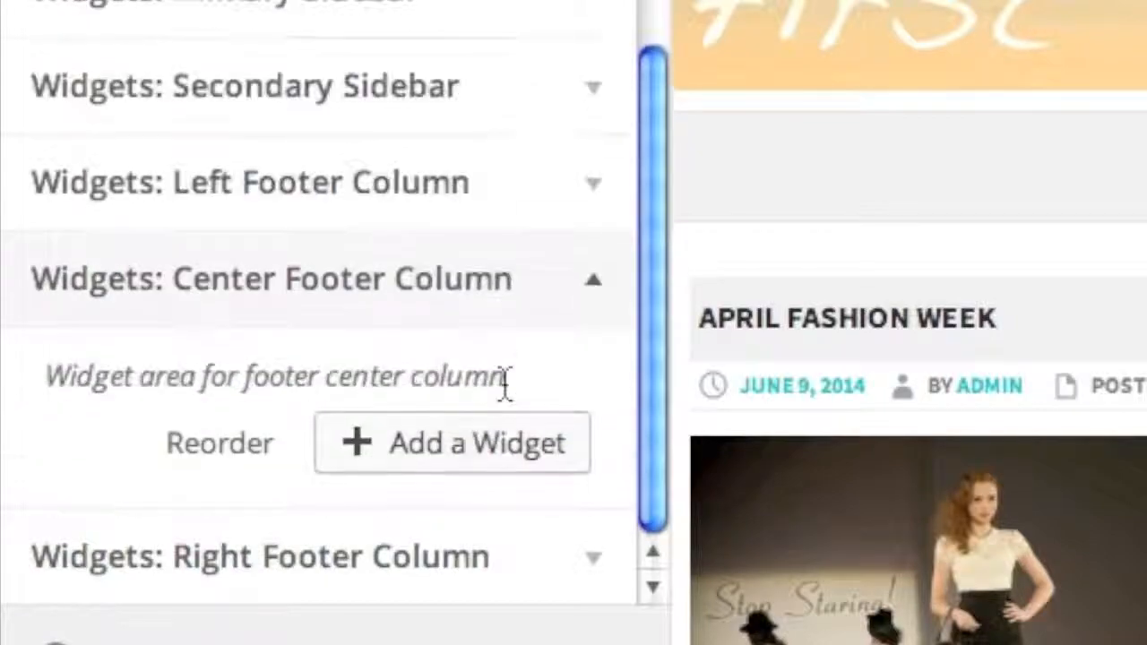
left_click(502, 443)
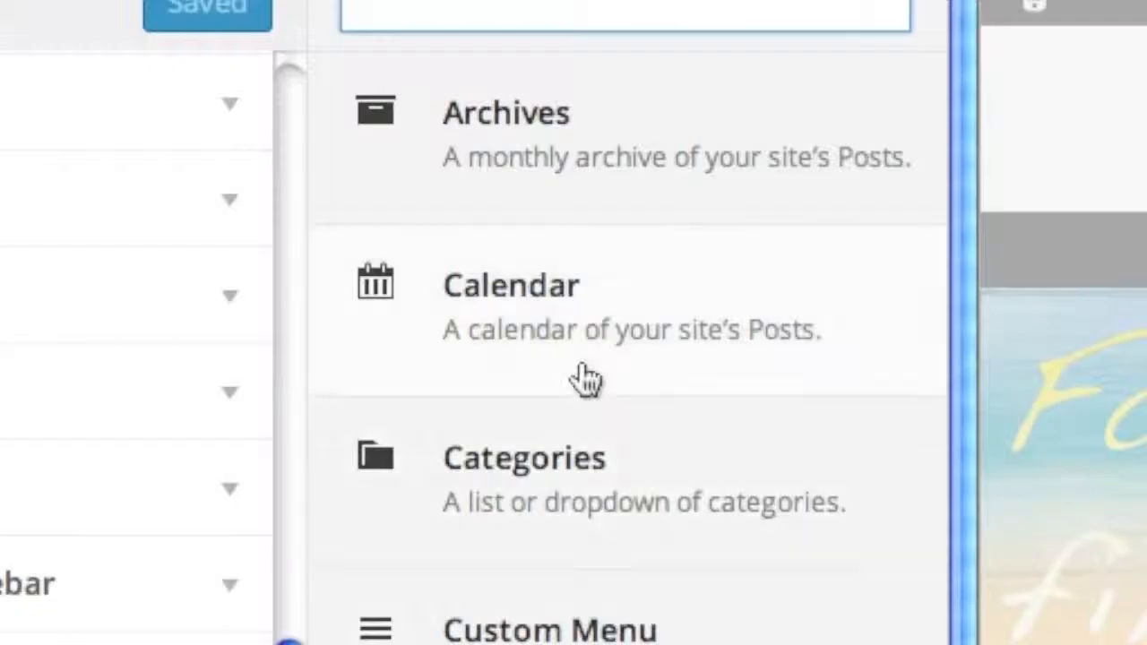
left_click(474, 214)
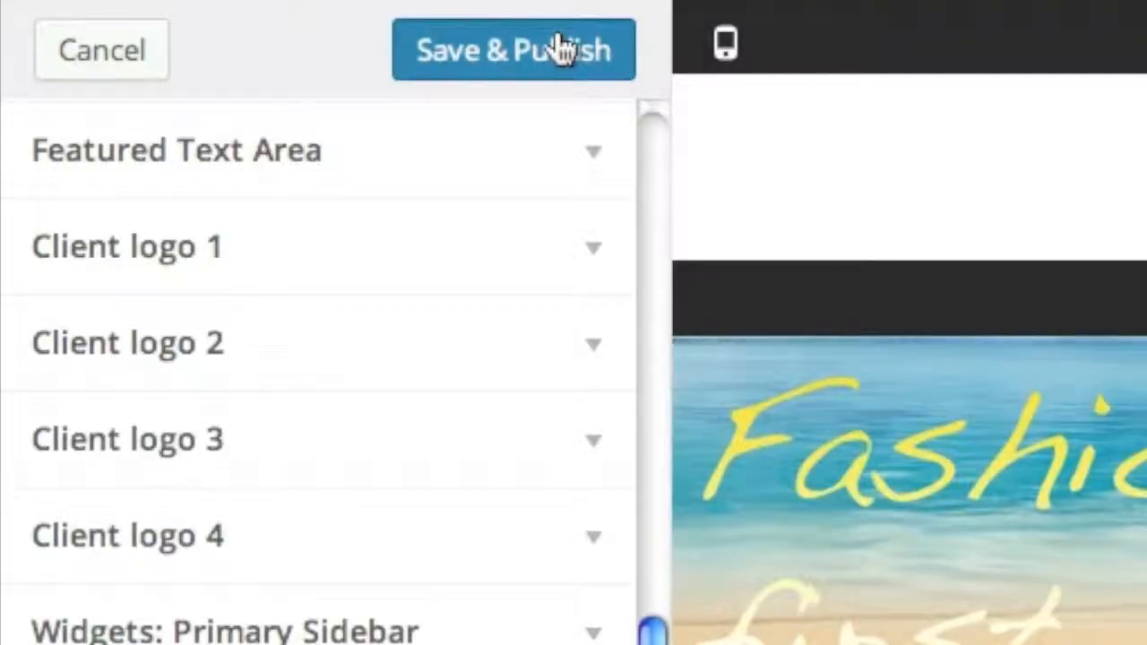
left_click(279, 22)
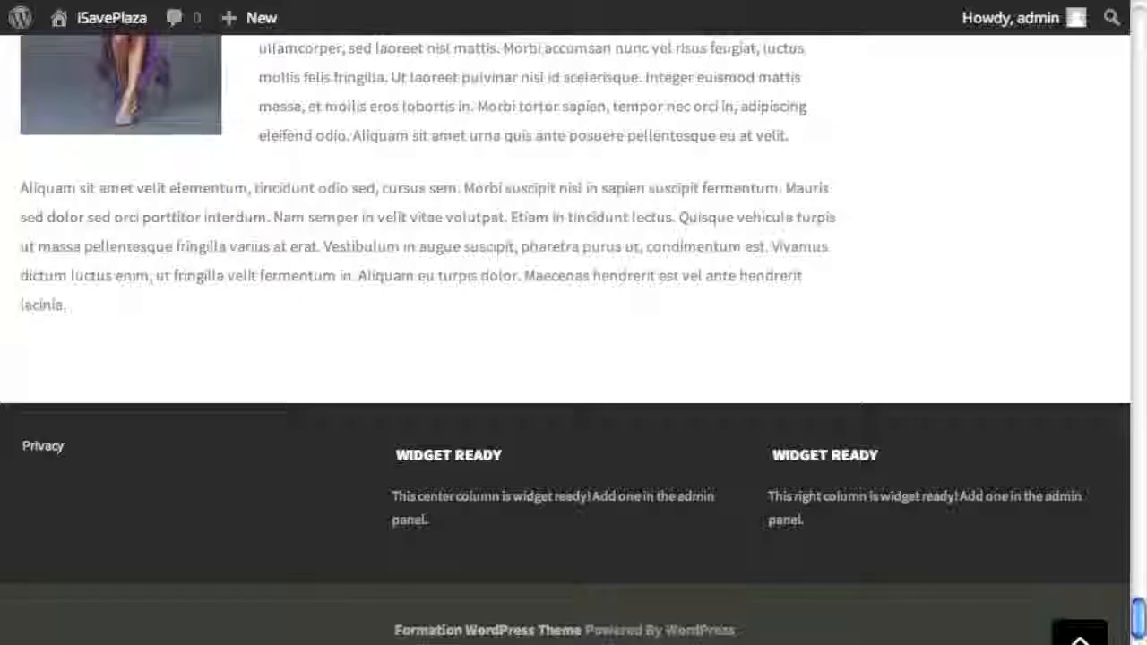
key("super+r")
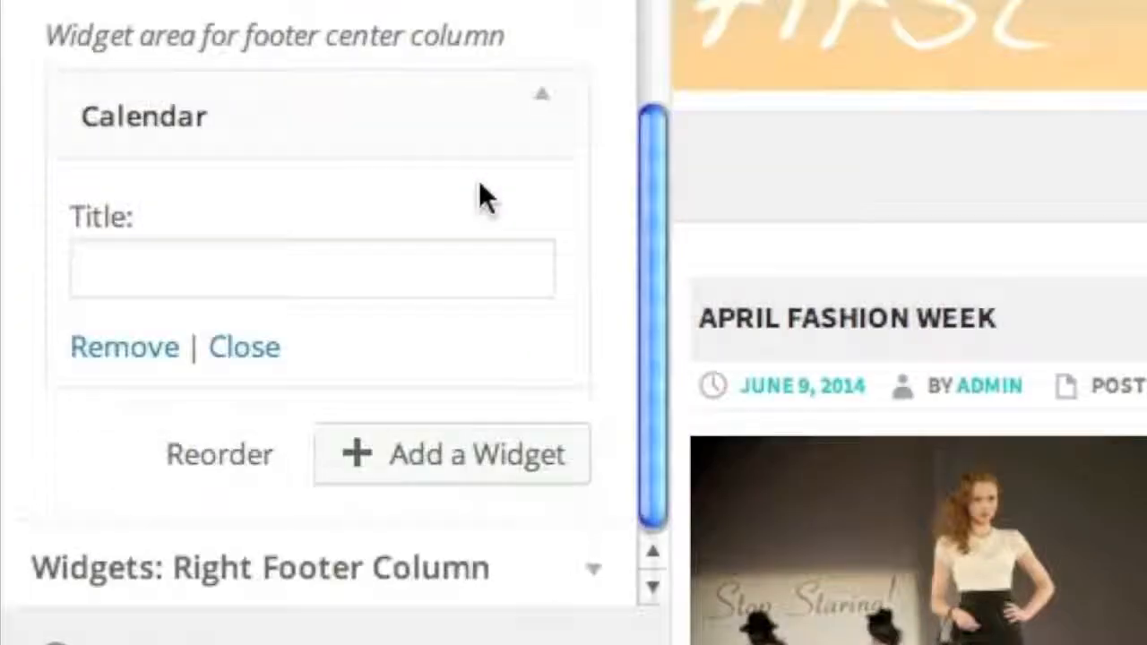
scroll(457, 377, "down", 1)
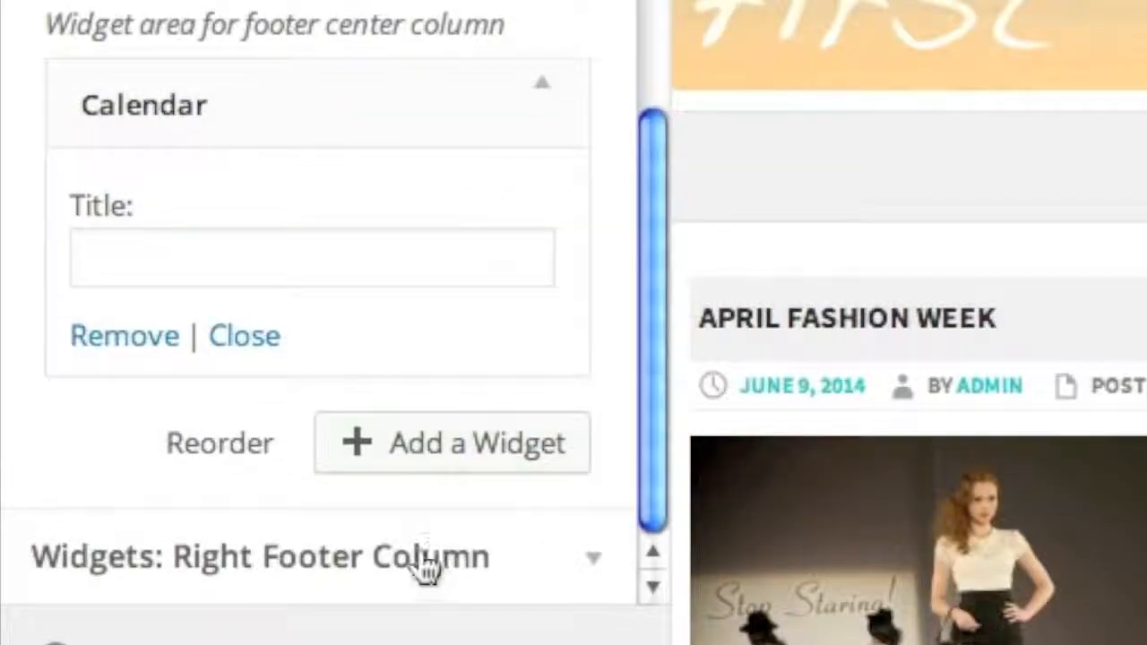
left_click(422, 568)
- Add an RSS widget titled 'RSS Feed' with the site's feed URL and 5 items, then publish
left_click(419, 568)
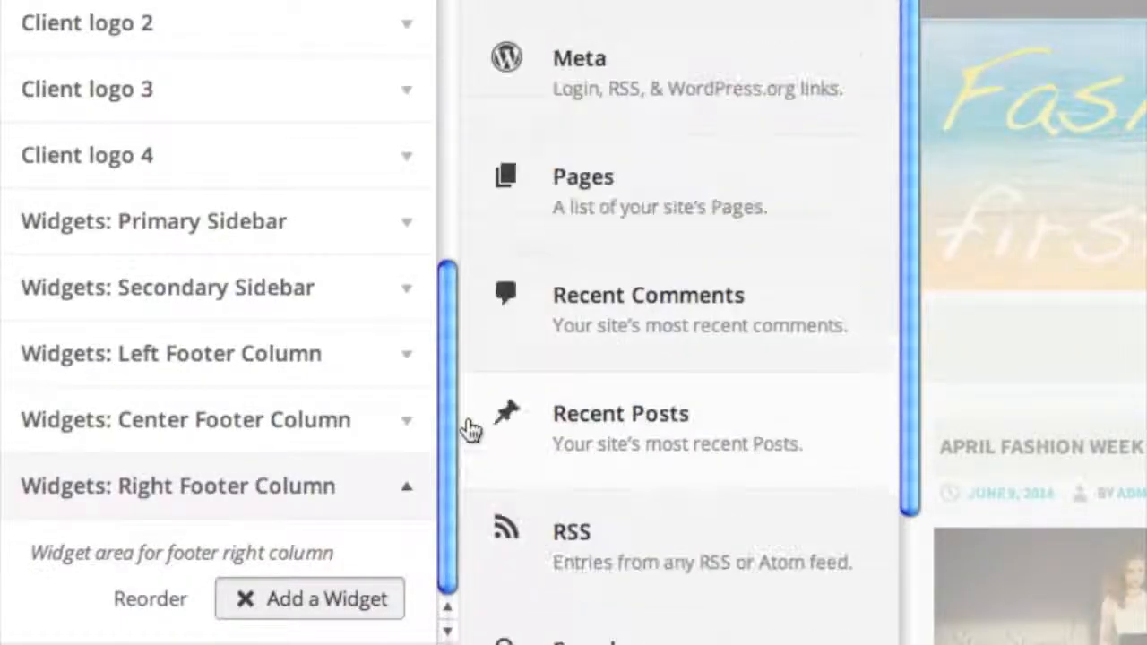
scroll(472, 428, "down", 3)
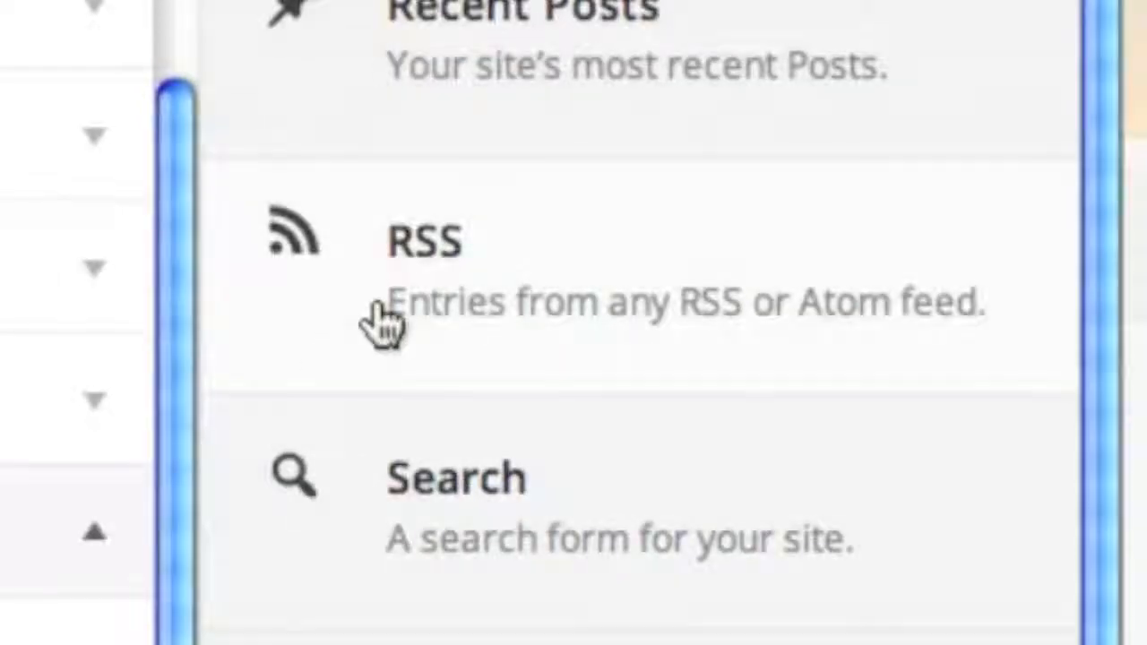
left_click(386, 323)
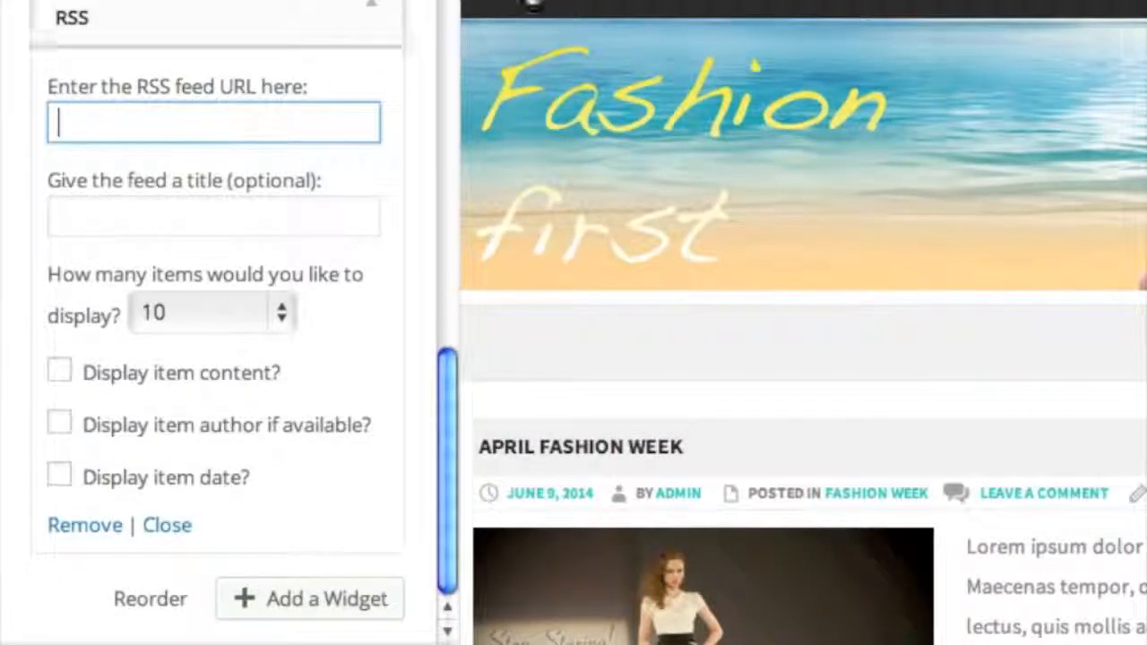
key("ctrl+v")
left_click(266, 229)
type("RSS F")
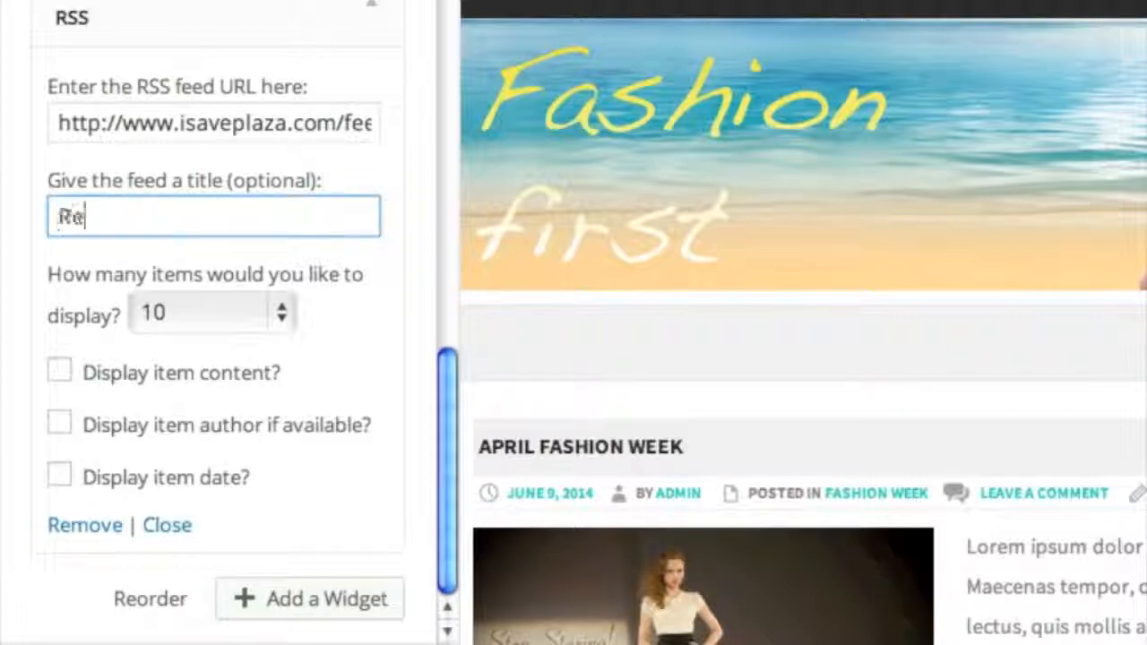
type("eed")
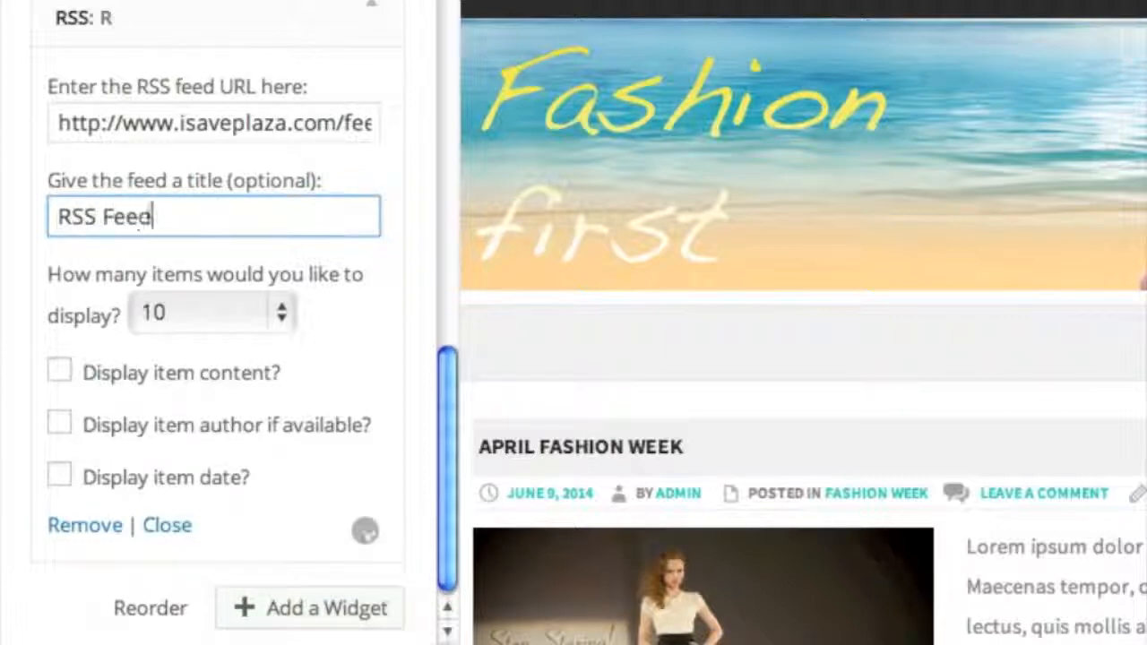
left_click(273, 305)
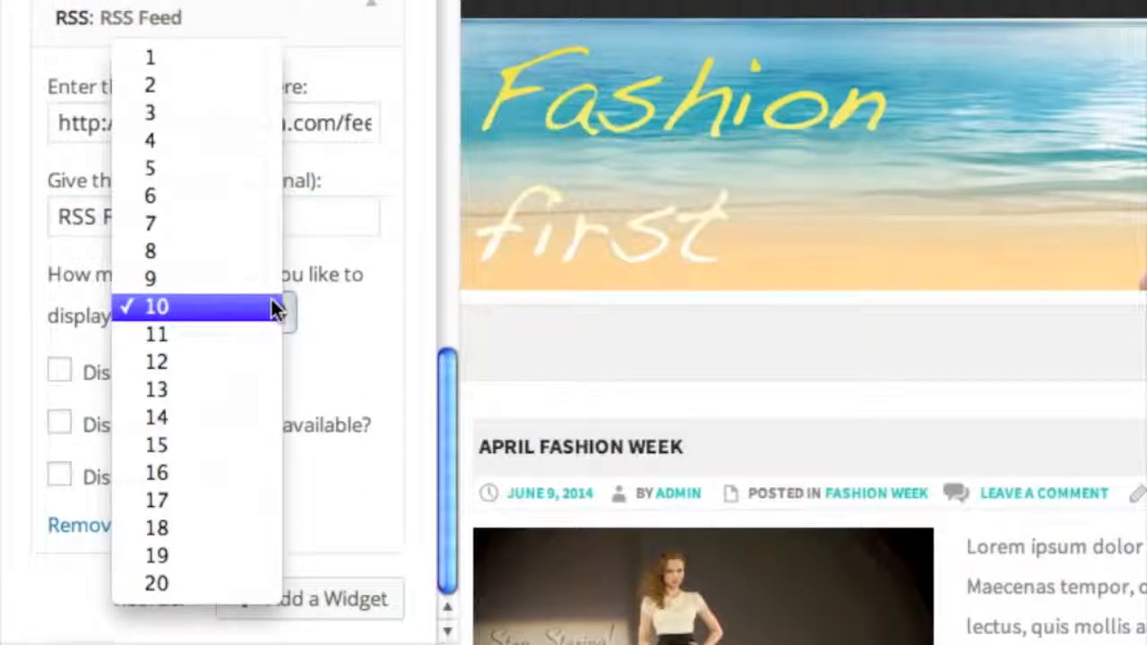
left_click(242, 172)
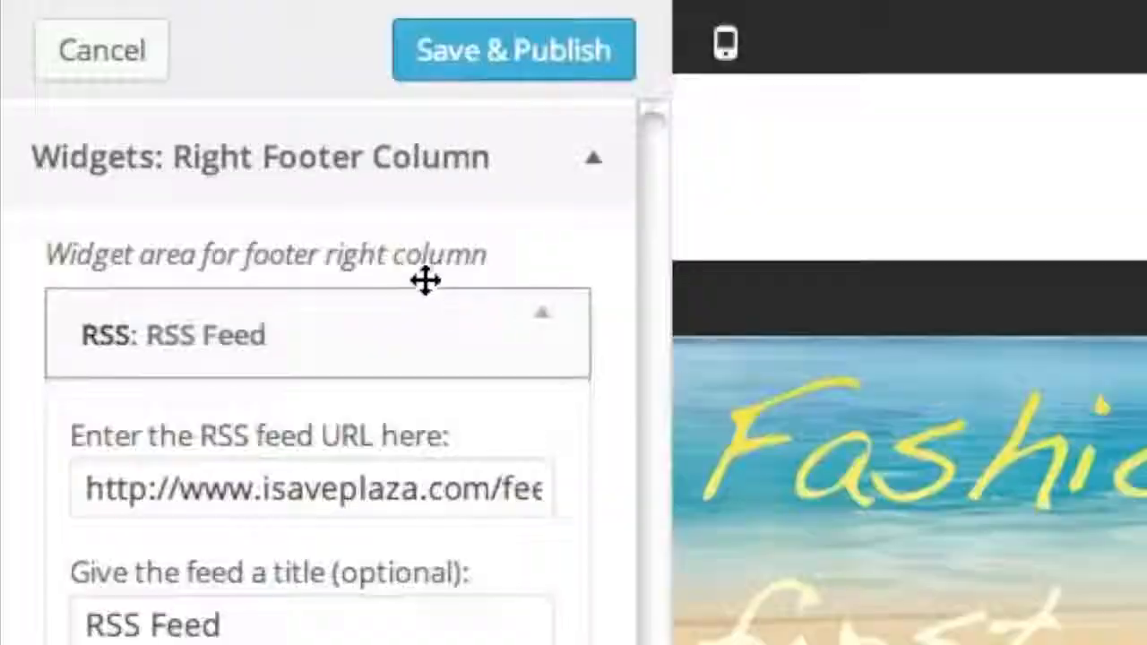
left_click(583, 67)
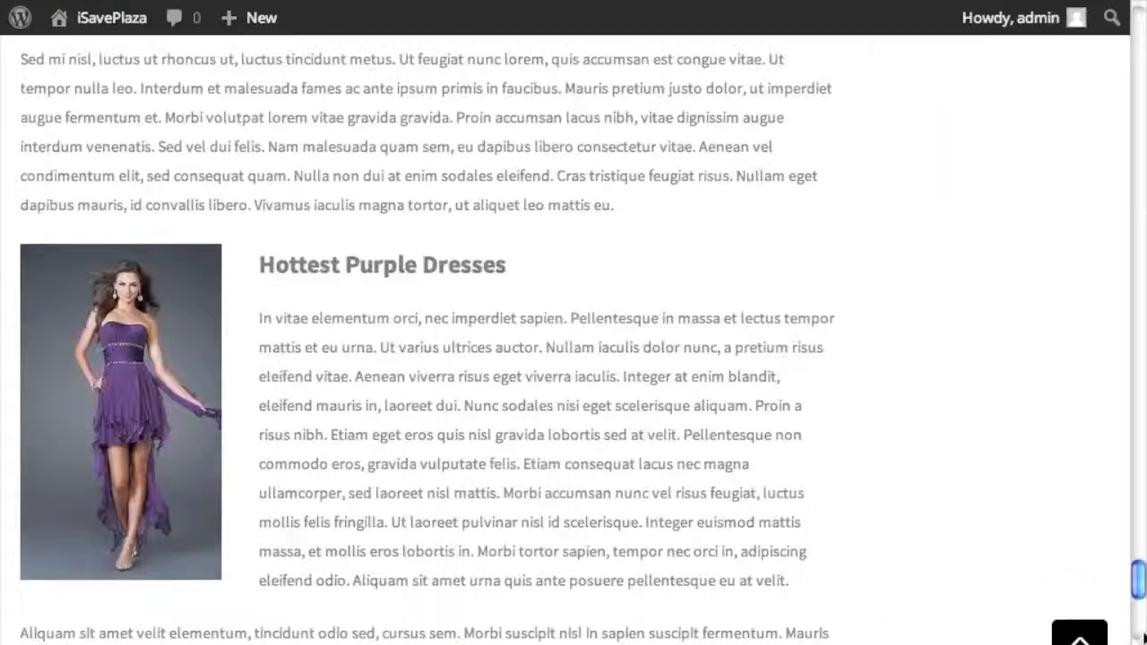
- Check the new footer on the live site and open the Fashion Week category archive
scroll(573, 322, "down", 3)
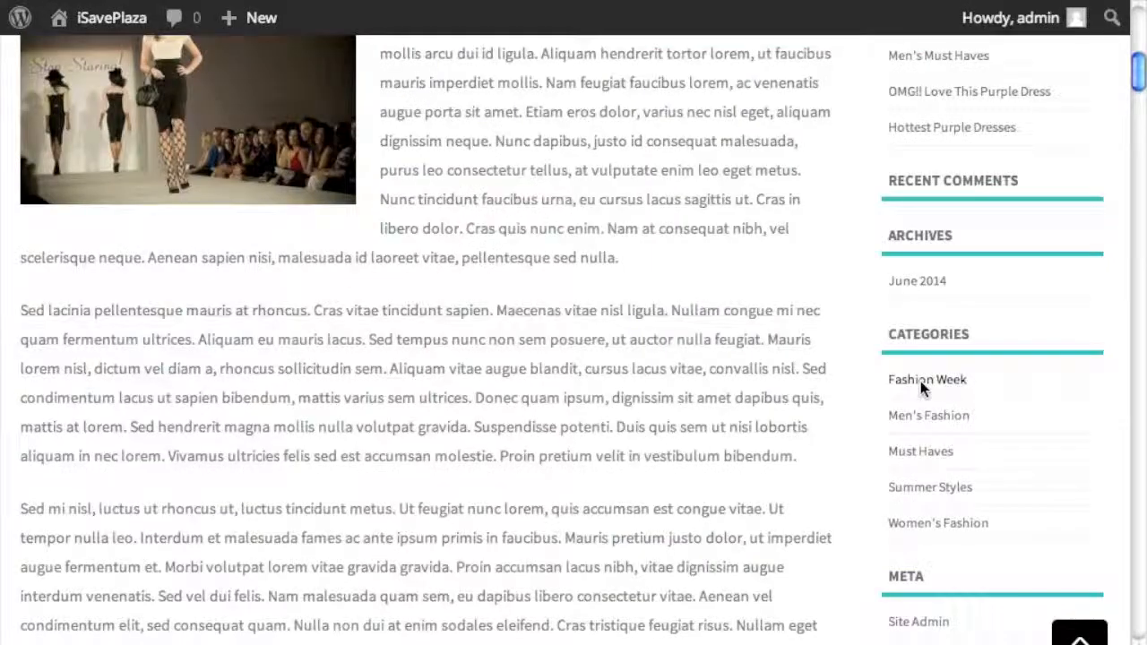
left_click(693, 118)
scroll(740, 451, "down", 10)
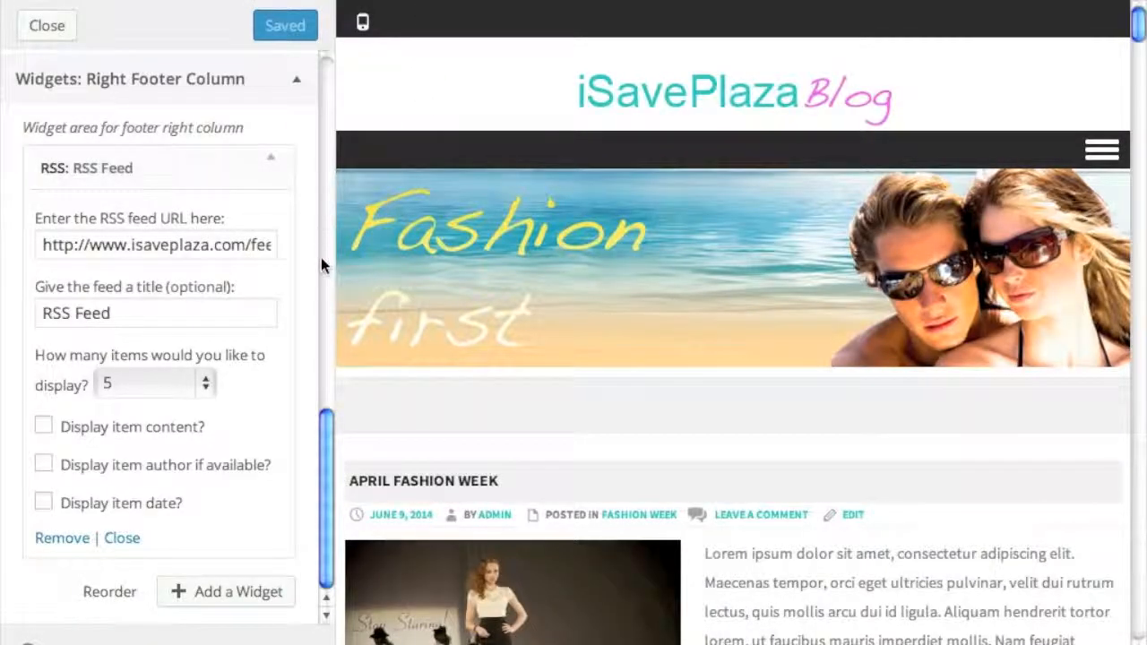
scroll(321, 258, "up", 5)
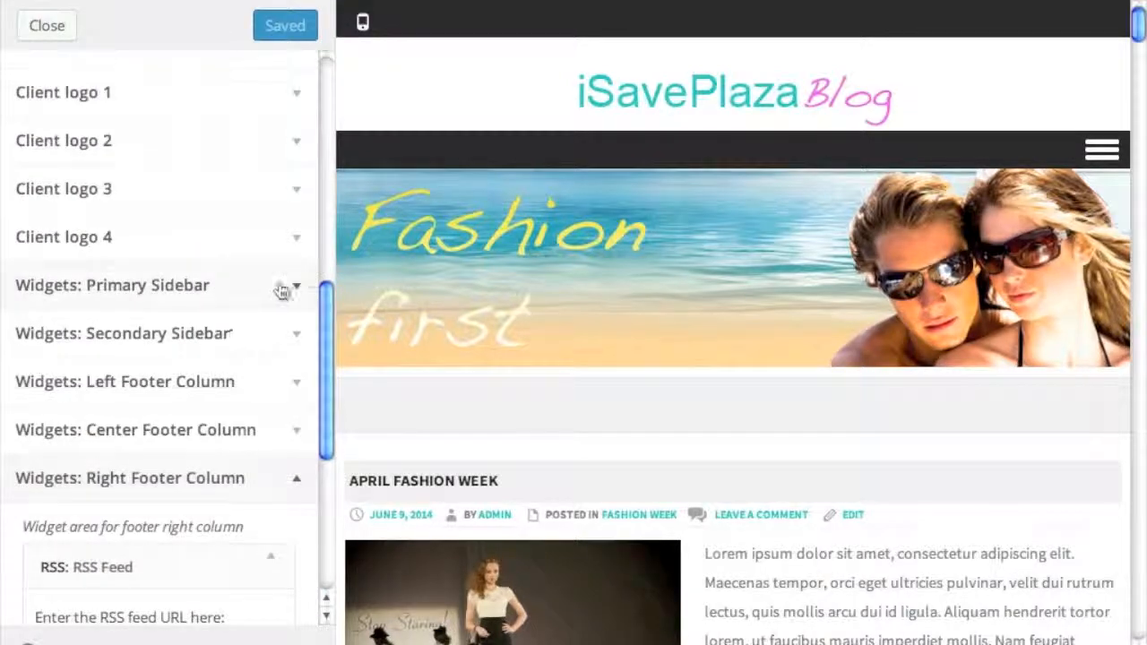
- Turn on Show hierarchy and Show post counts in the Primary Sidebar's Categories widget
left_click(299, 286)
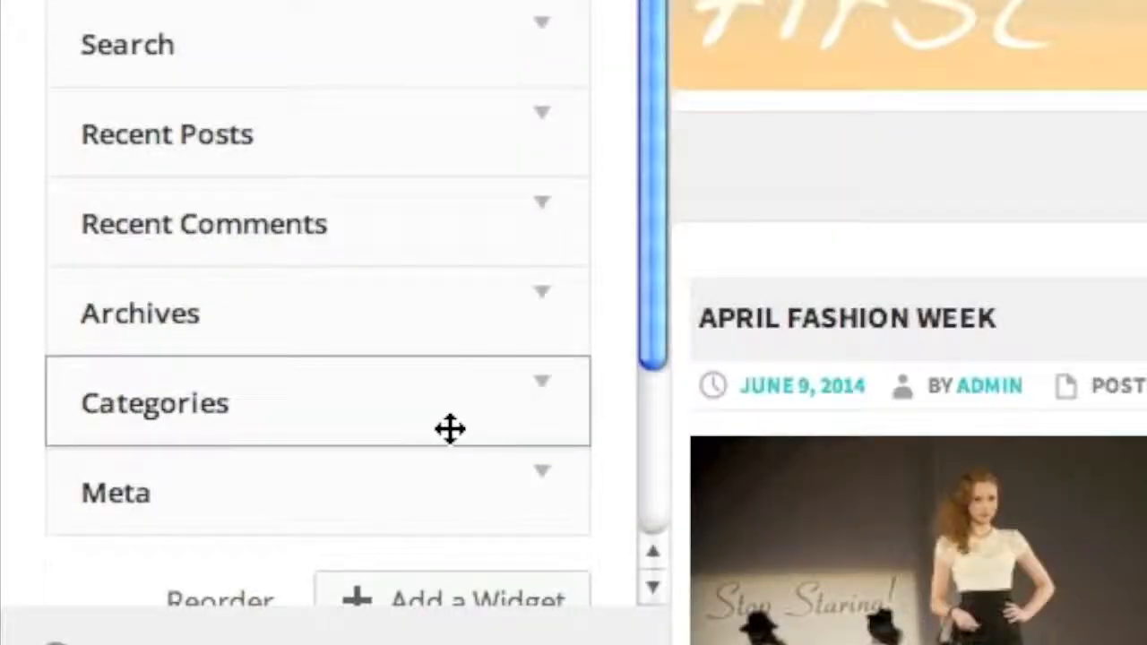
left_click(448, 577)
scroll(535, 433, "down", 4)
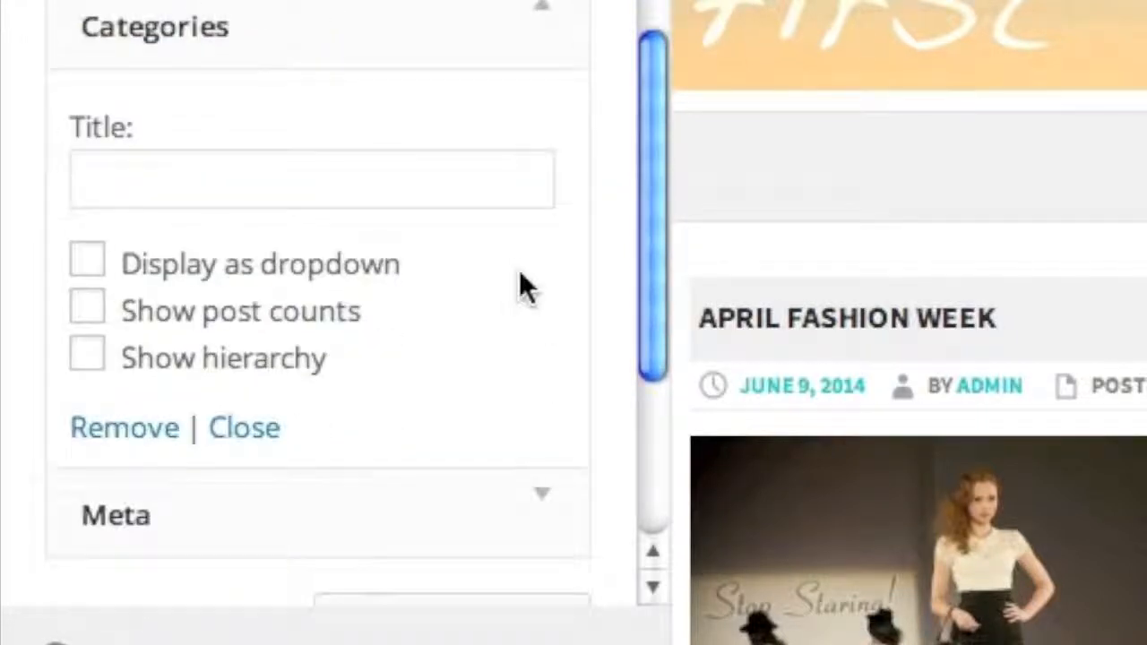
scroll(521, 273, "down", 2)
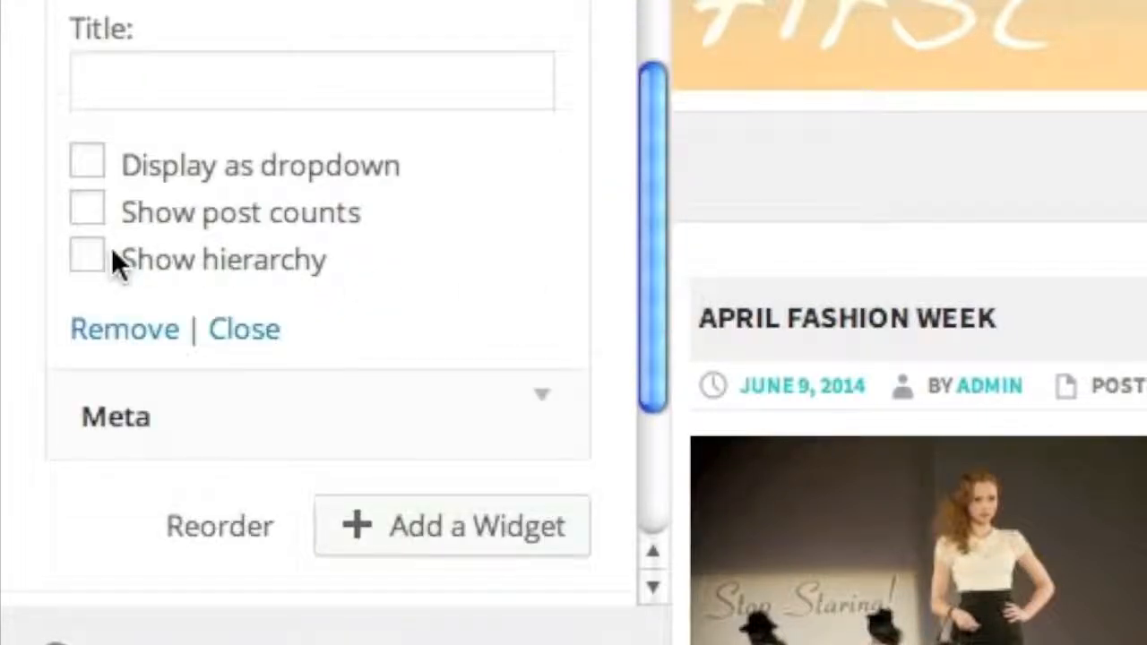
left_click(93, 262)
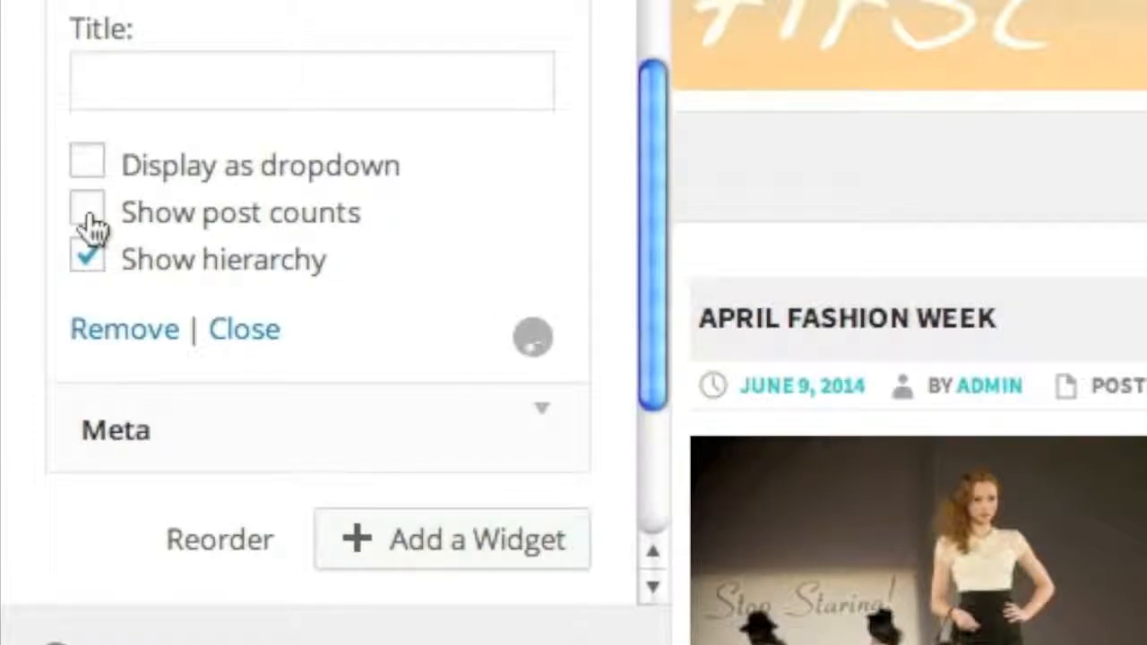
left_click(89, 215)
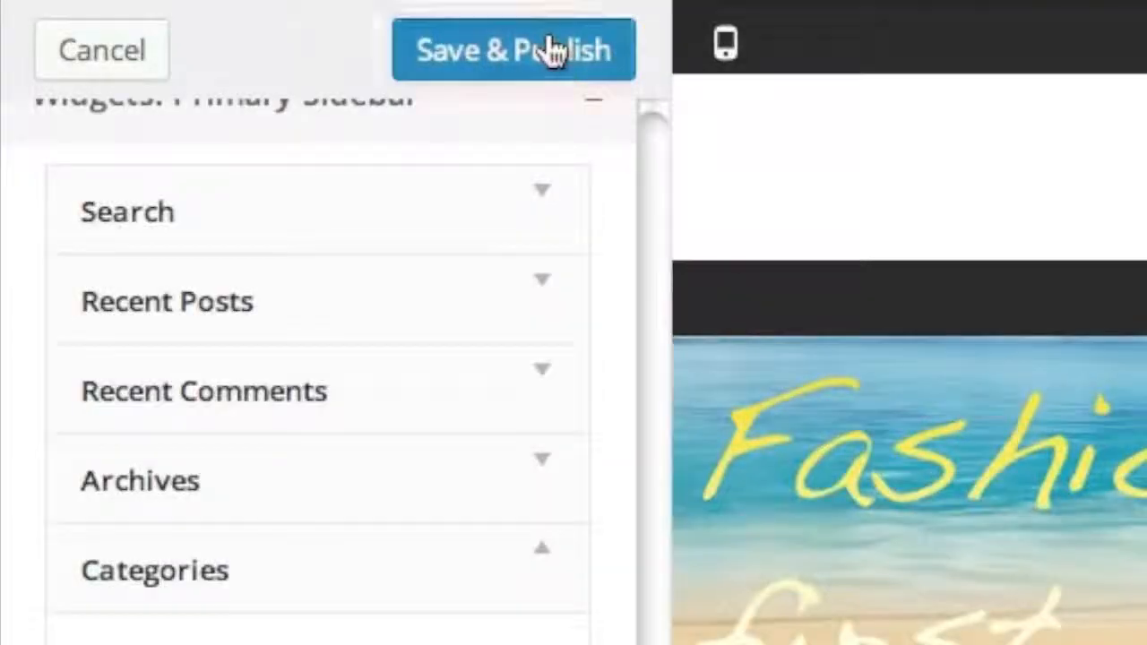
- Publish the Categories widget changes and reload the live blog to see nested categories with counts
left_click(553, 51)
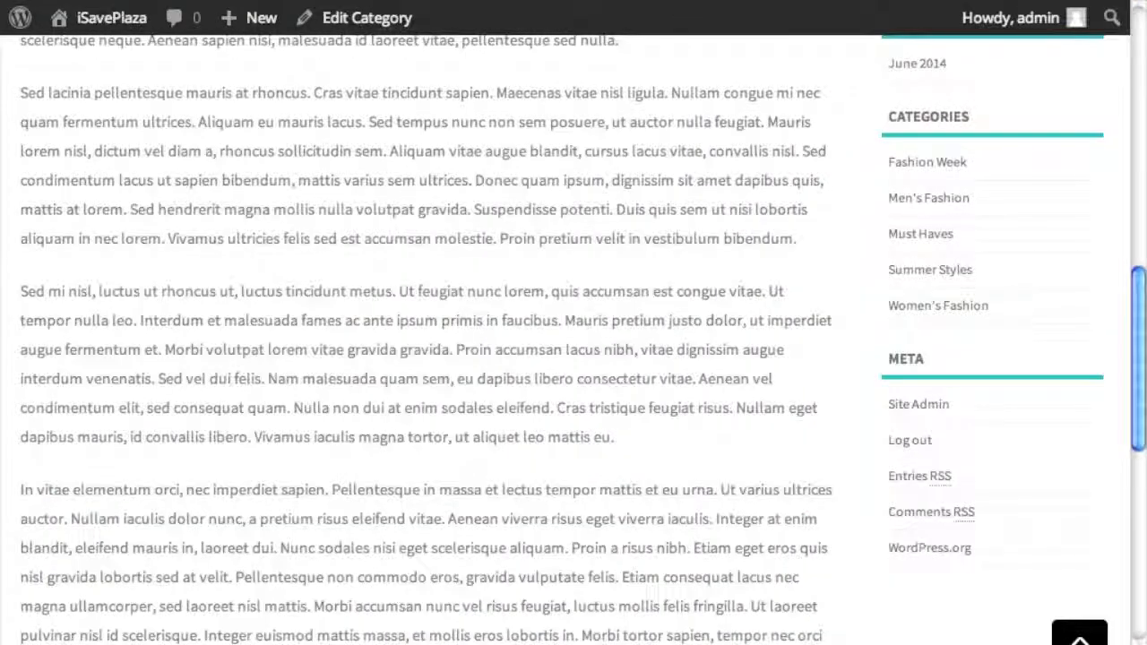
key("super+r")
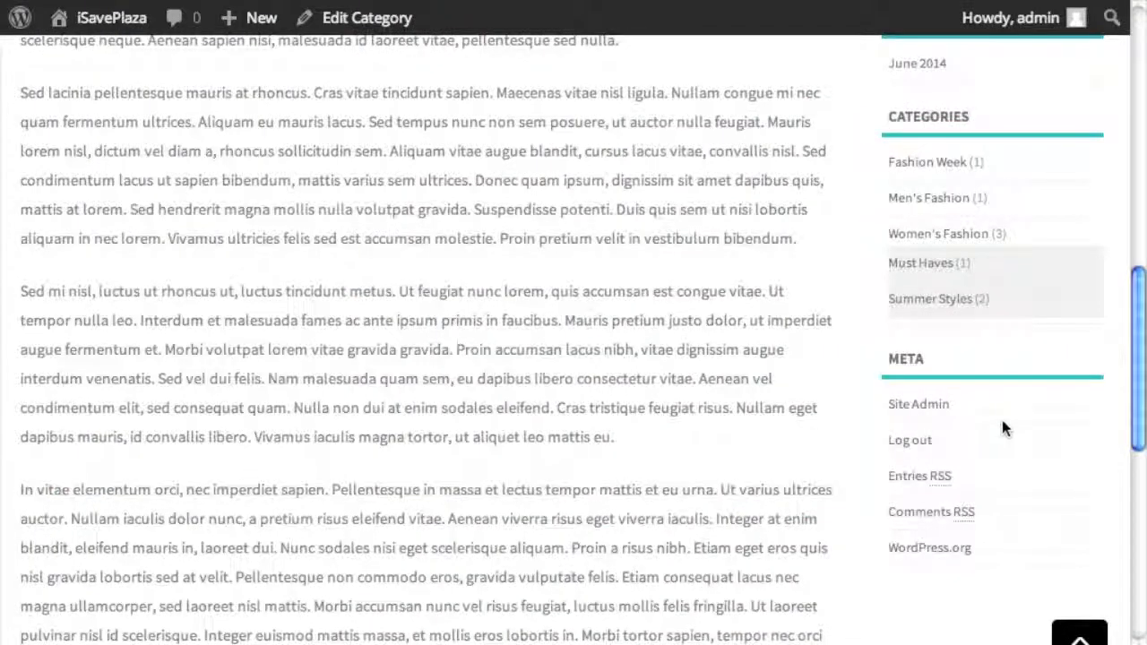
scroll(1002, 430, "up", 6)
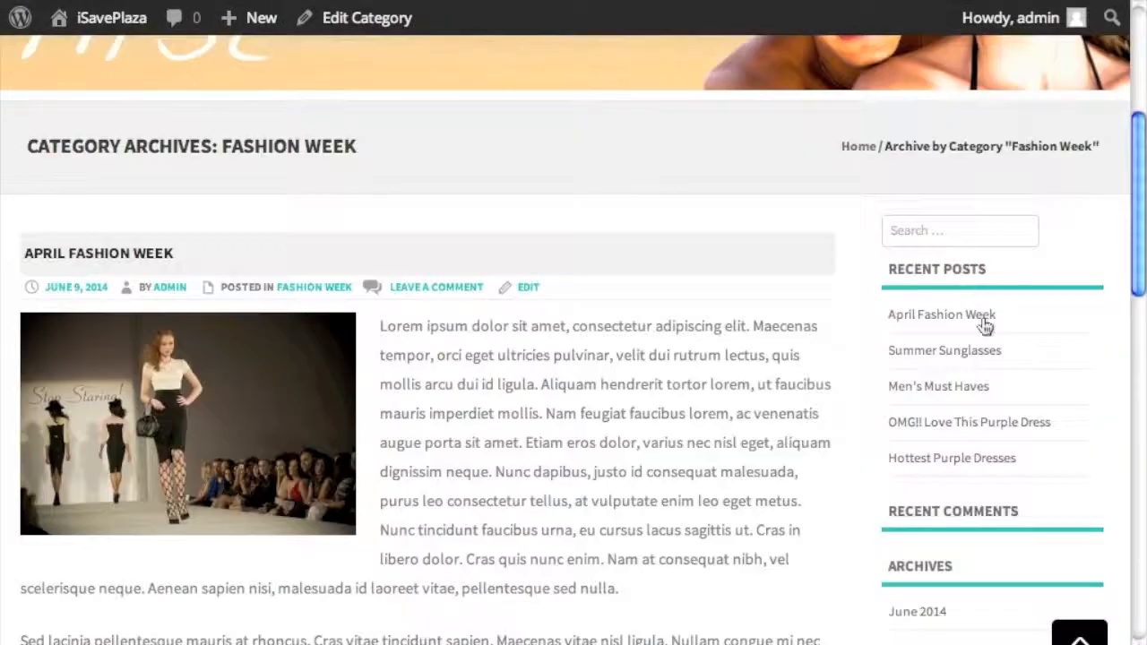
scroll(1003, 417, "down", 2)
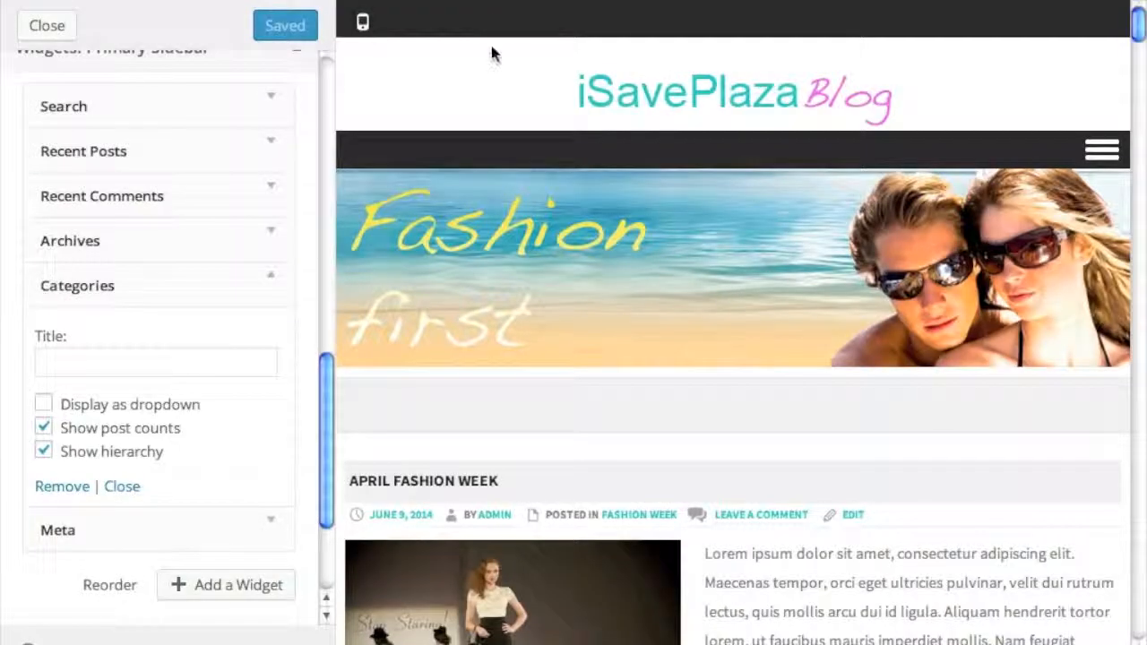
- Remove the Archives and Recent Comments widgets from the Primary Sidebar
left_click(241, 290)
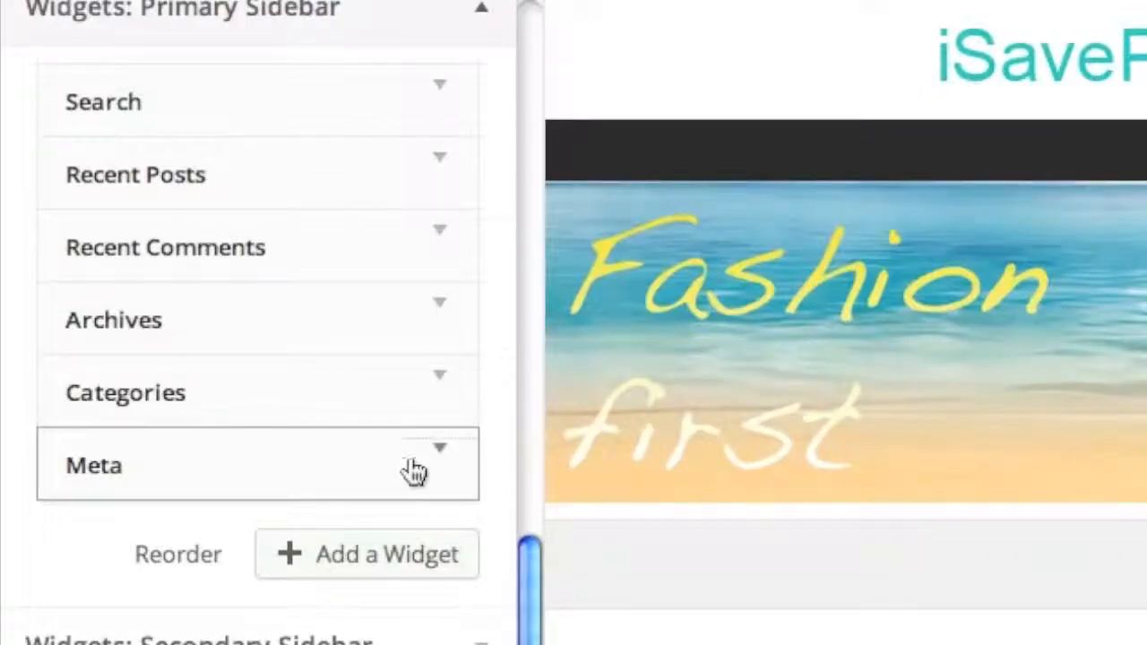
left_click(251, 347)
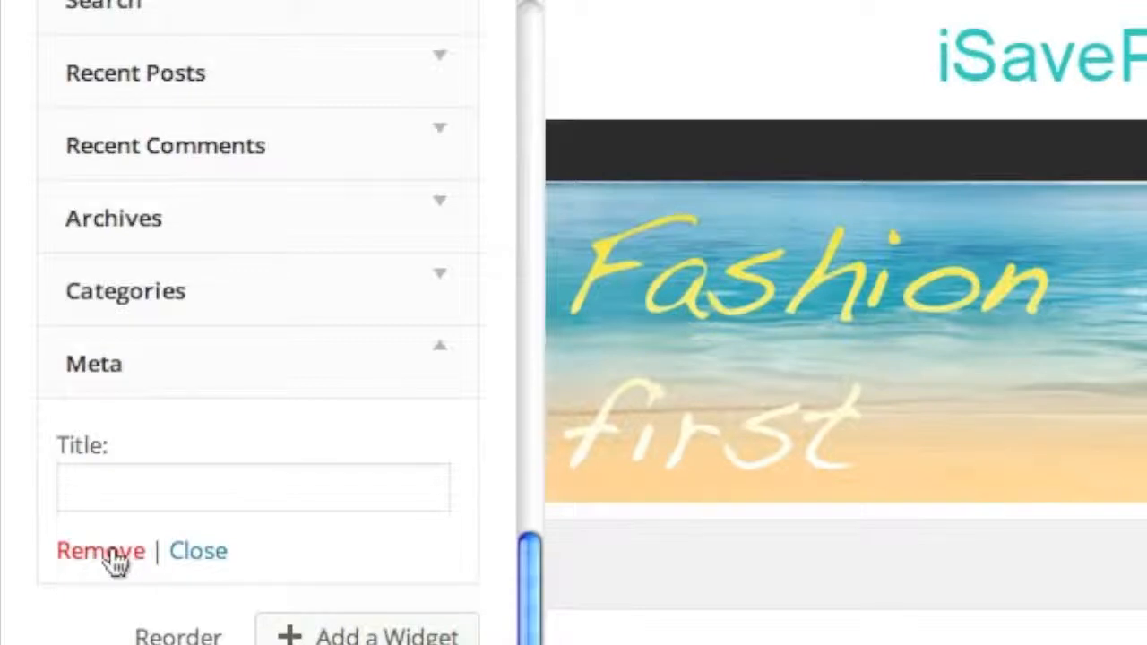
left_click(448, 219)
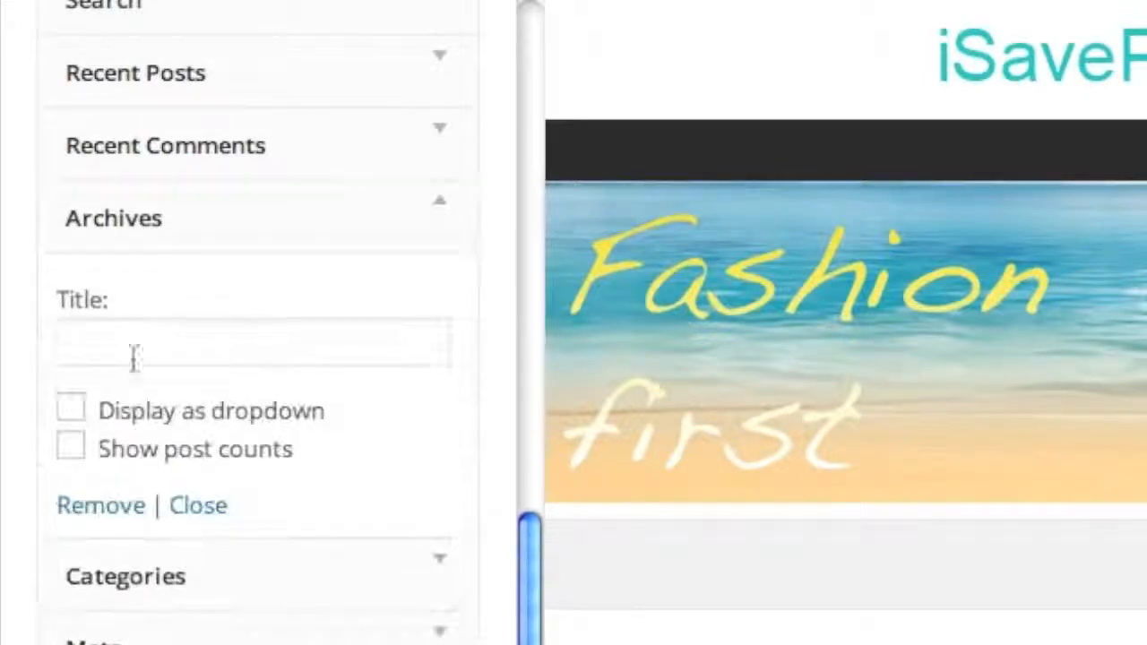
left_click(102, 505)
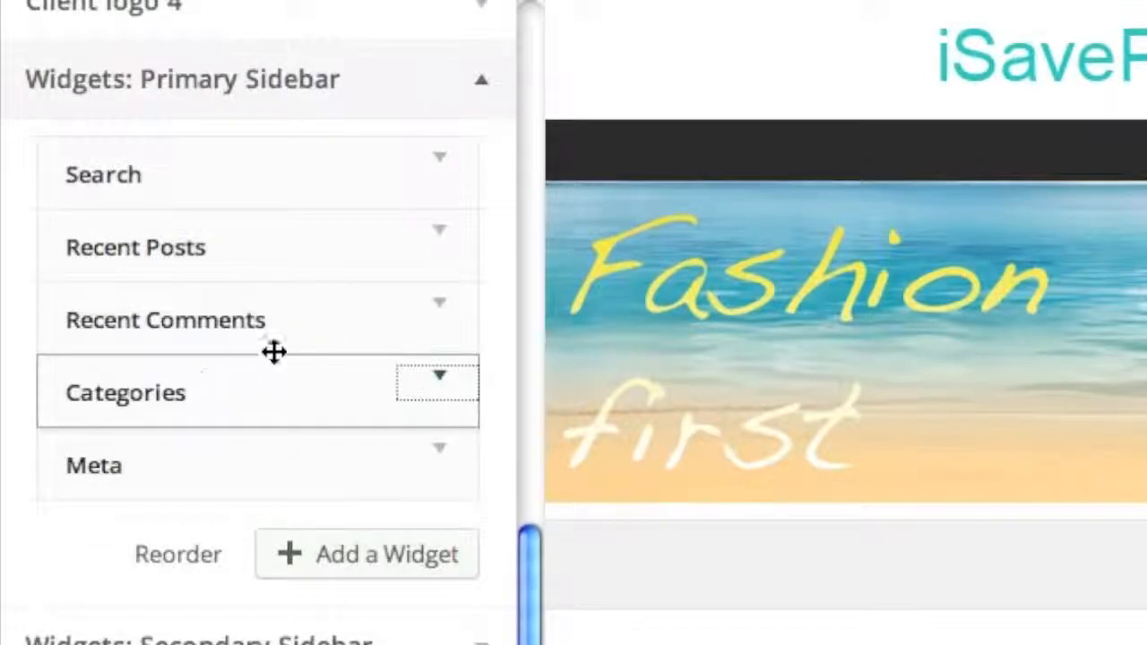
left_click(451, 307)
left_click(125, 618)
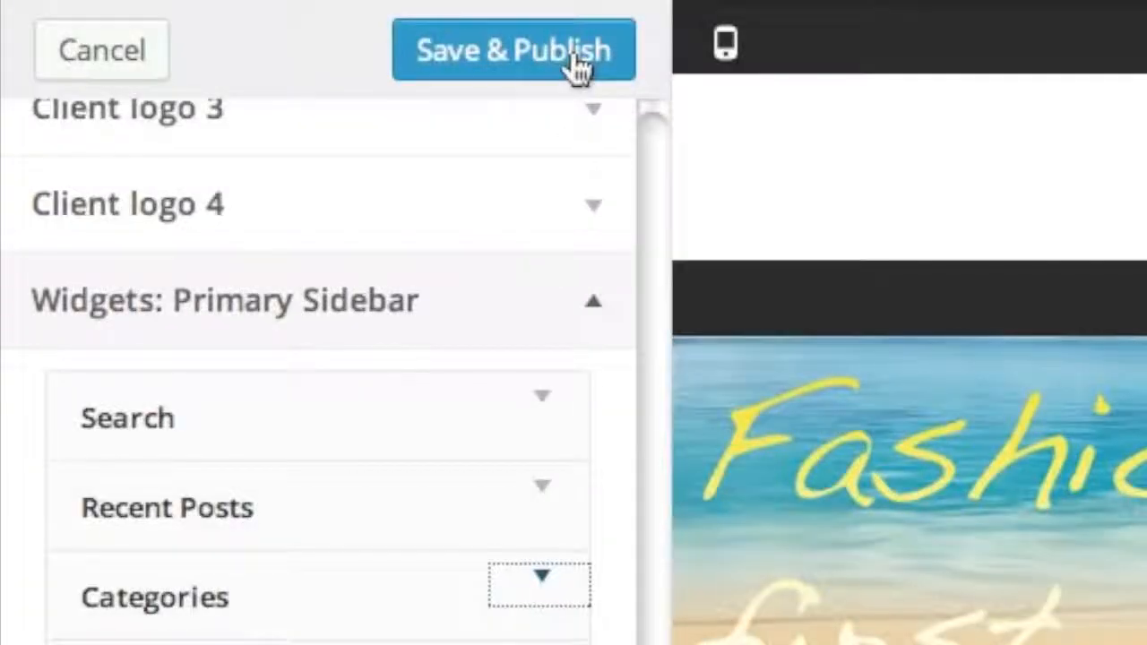
- Publish the sidebar changes and reload the live blog to confirm Archives and Recent Comments are gone
left_click(578, 67)
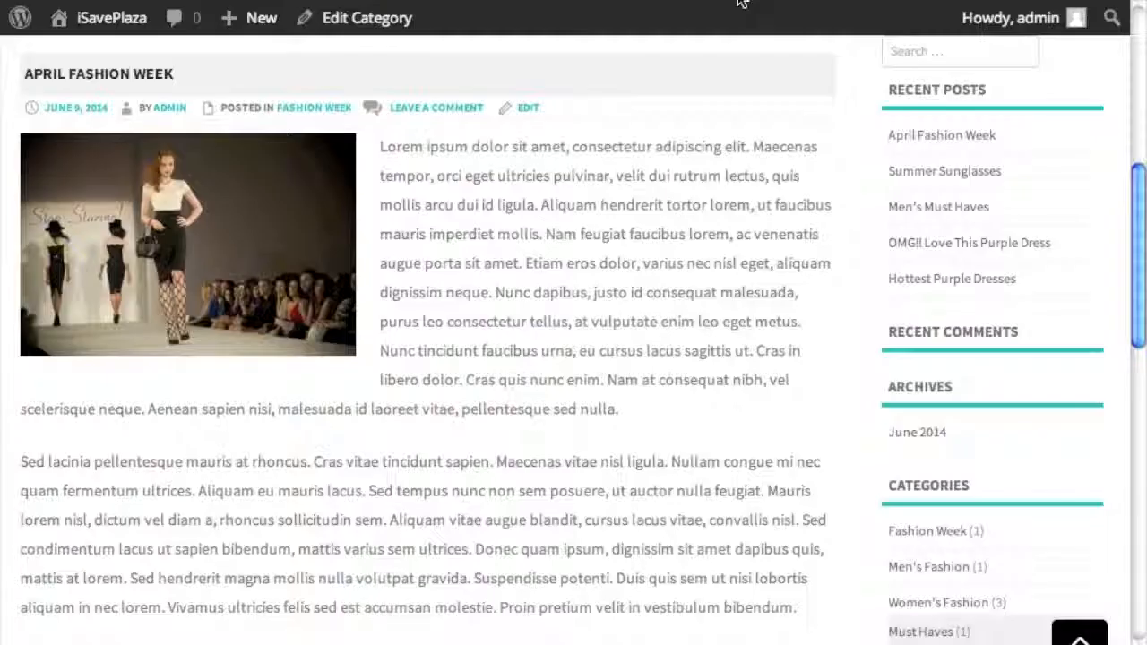
key("super+r")
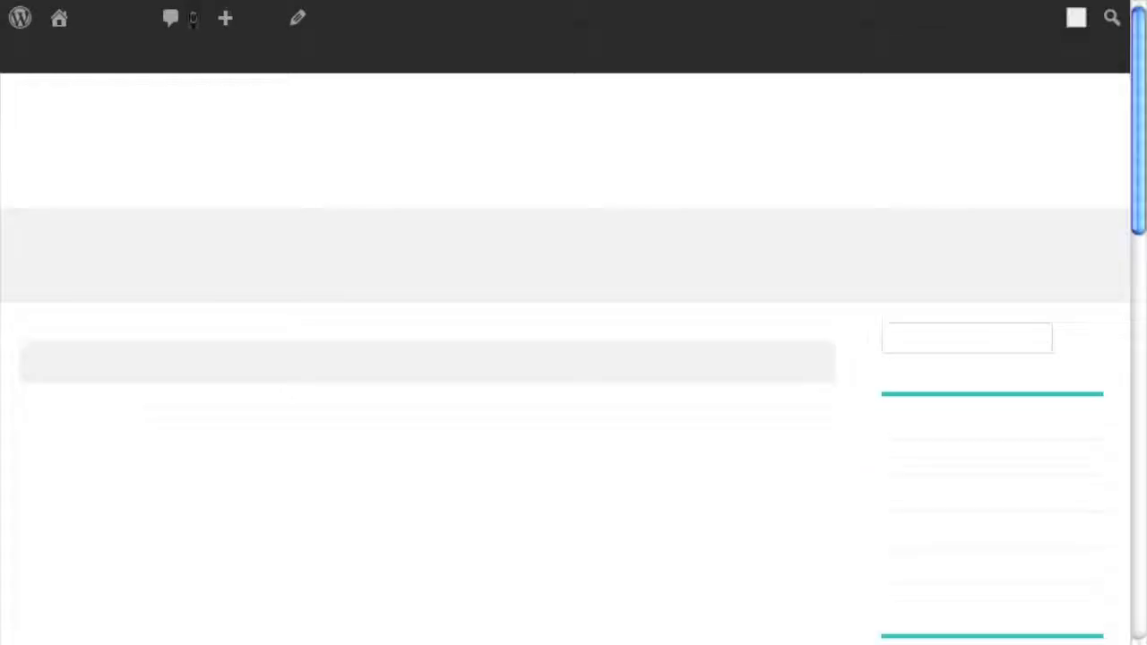
scroll(858, 287, "down", 10)
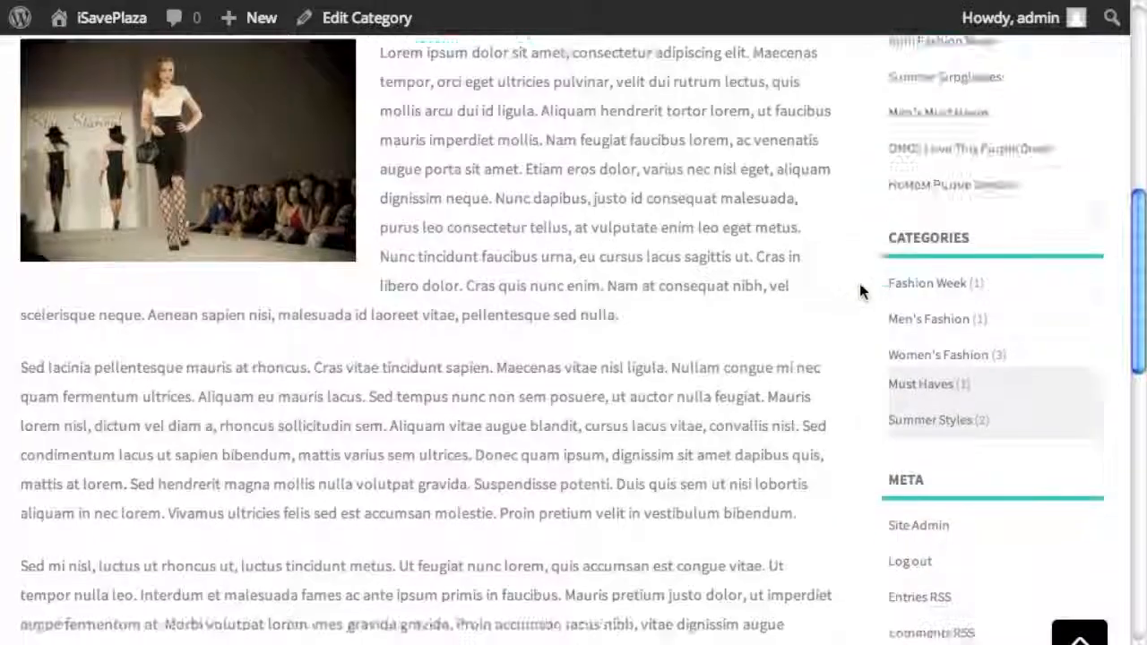
key("Home")
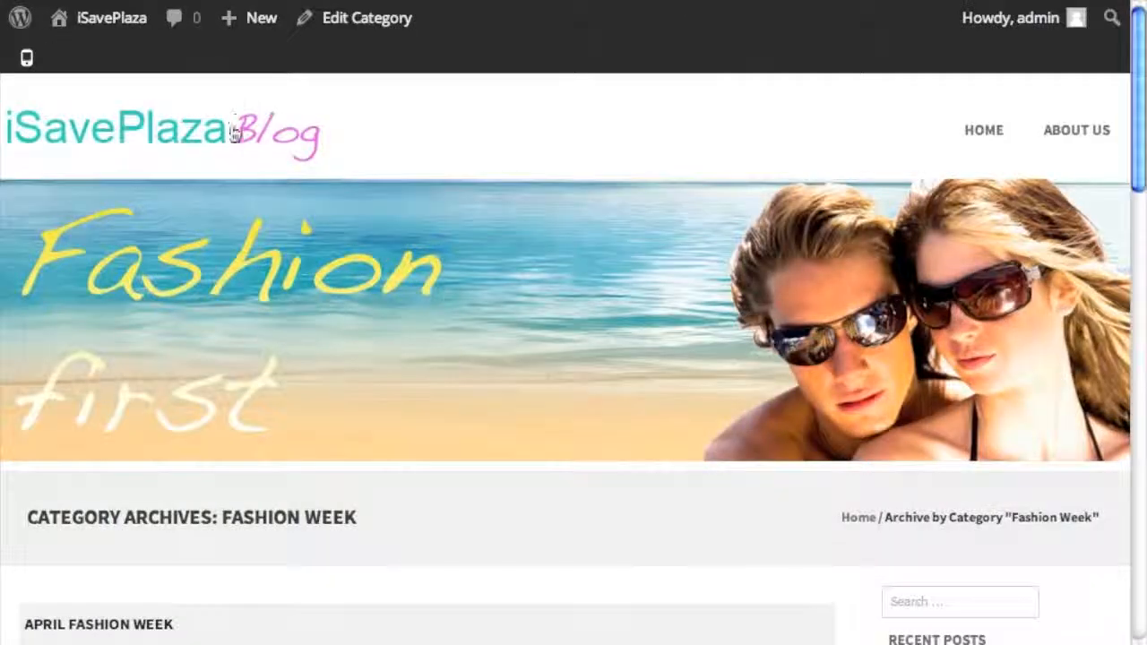
- Go to the blog's home page and look over its current content
left_click(235, 132)
scroll(463, 216, "down", 3)
scroll(463, 217, "down", 5)
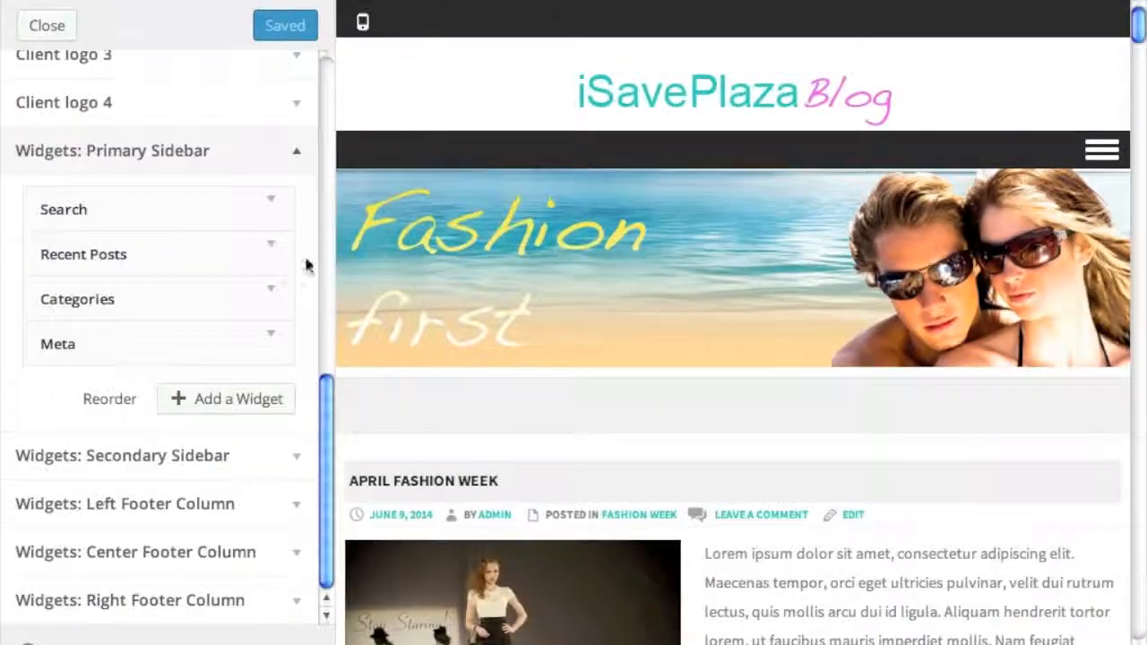
scroll(301, 278, "up", 10)
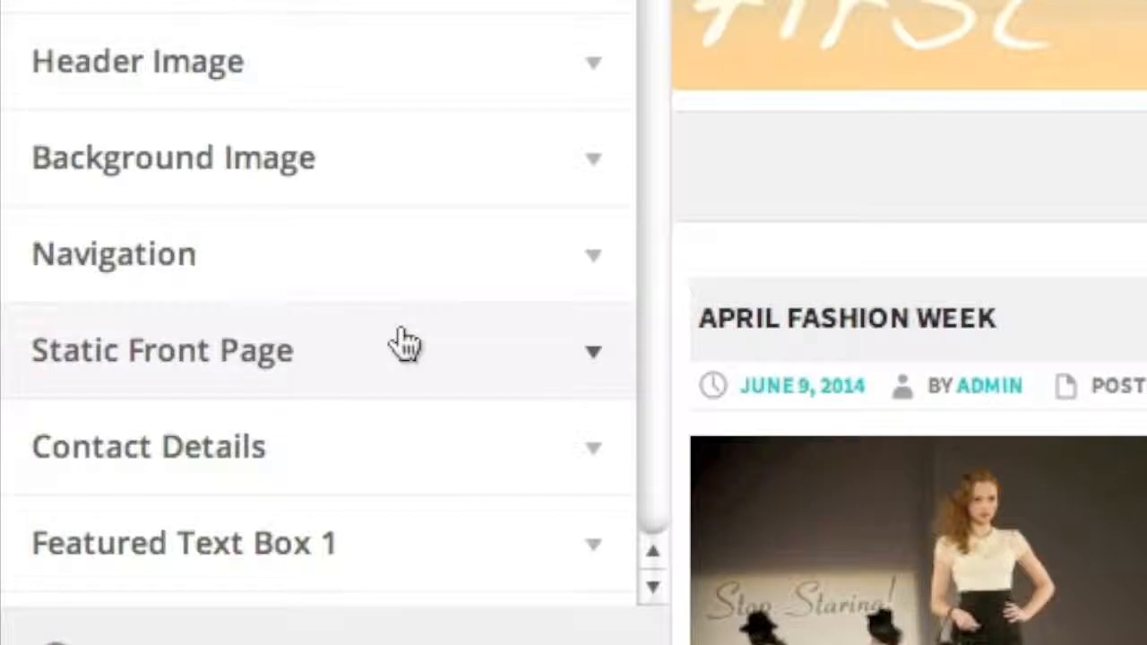
- Set the front page display to a static page, choosing About Us as the front page
left_click(405, 343)
scroll(436, 325, "down", 5)
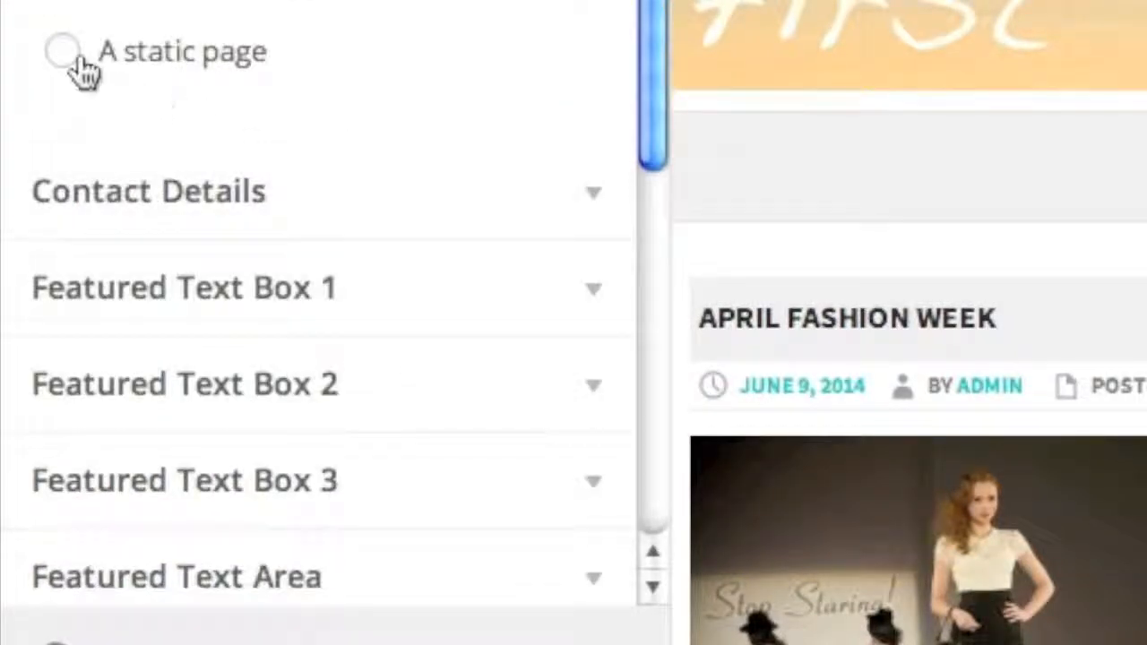
left_click(70, 56)
scroll(390, 179, "down", 1)
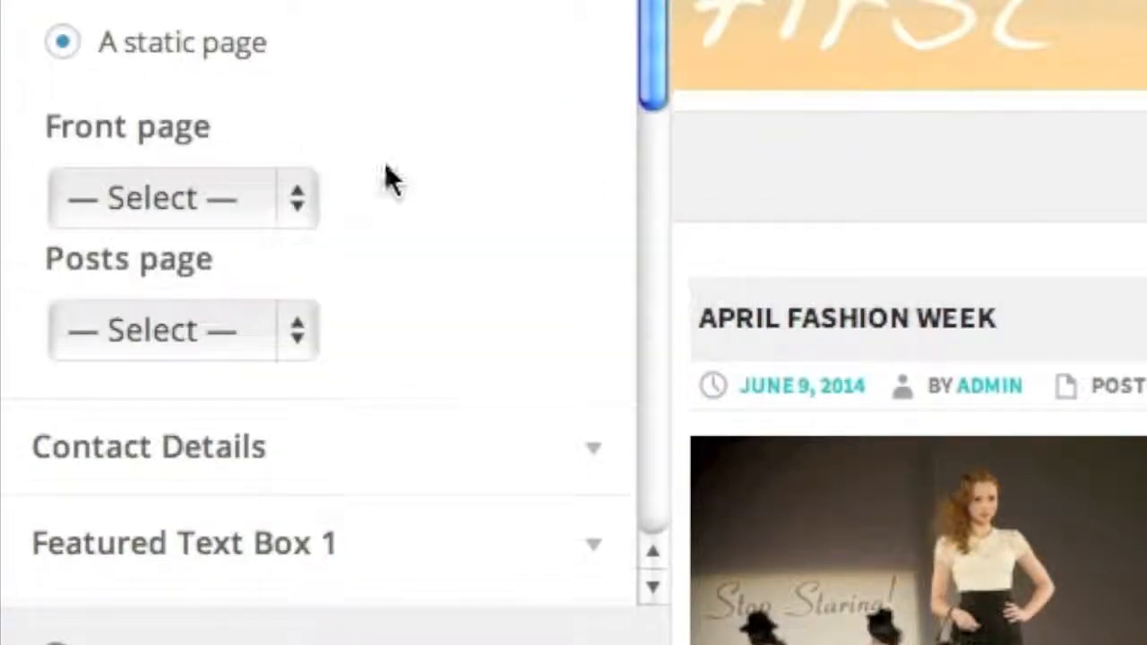
left_click(289, 208)
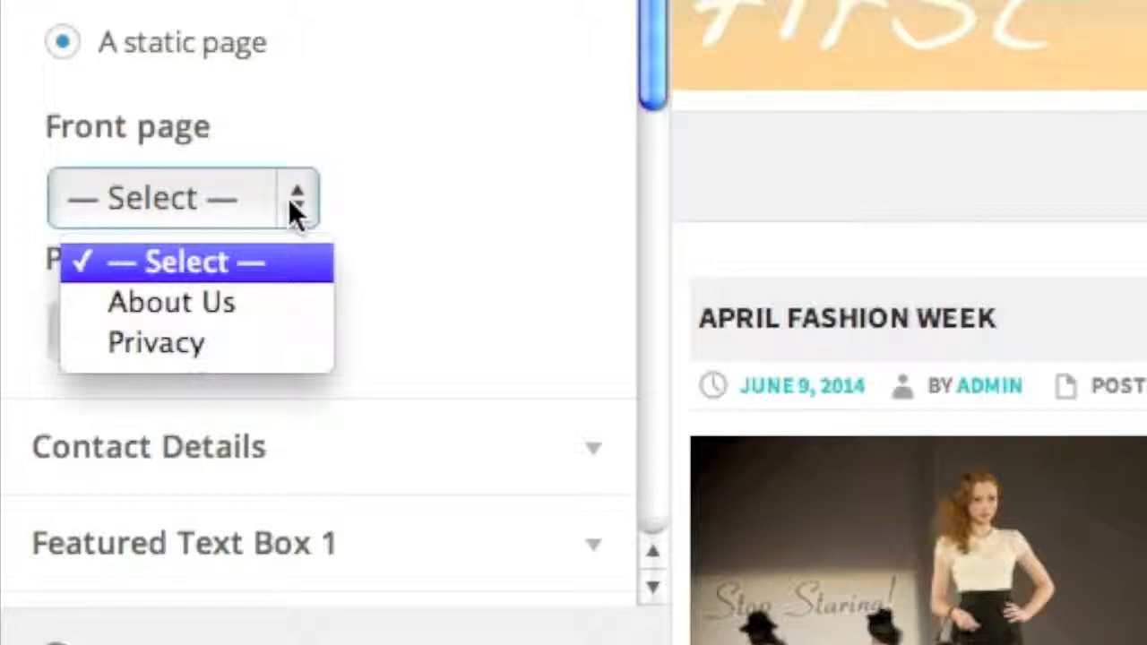
left_click(241, 303)
- Publish the static front page setting and check the About Us page on the live site
left_click(519, 51)
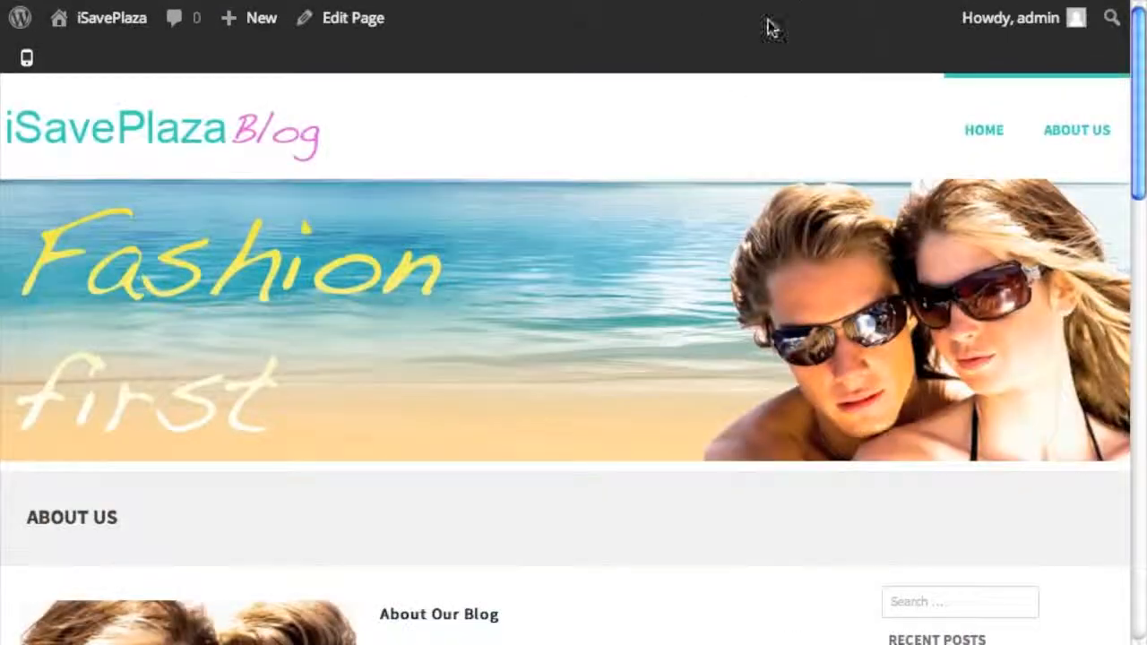
scroll(710, 275, "down", 5)
scroll(707, 274, "up", 5)
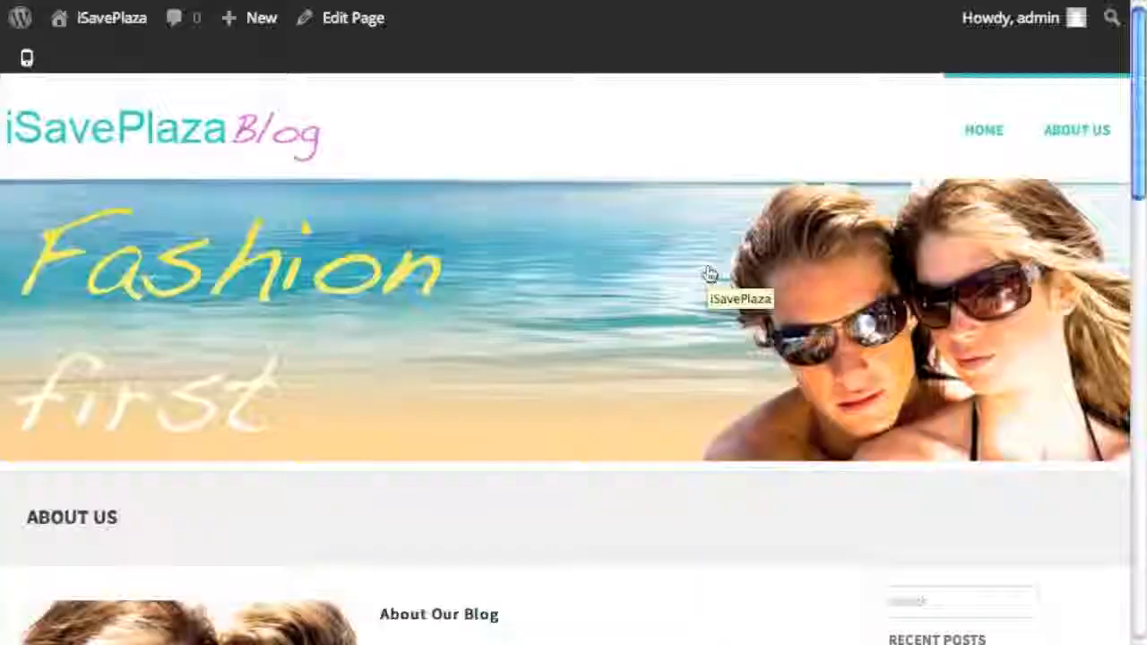
scroll(707, 274, "down", 5)
scroll(579, 250, "down", 3)
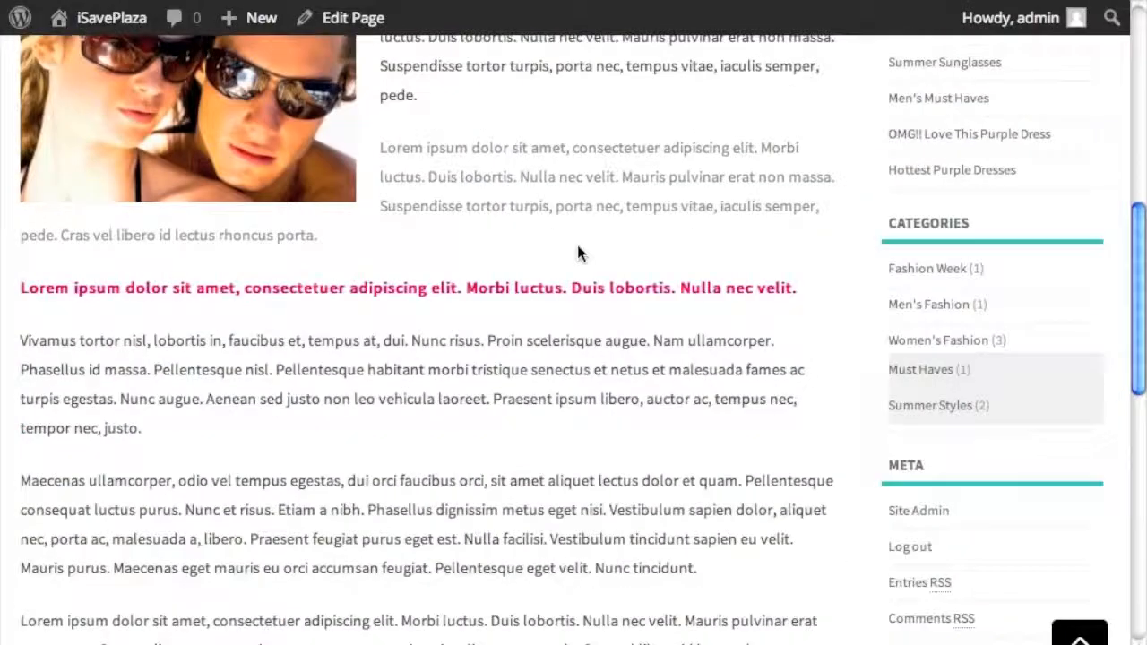
scroll(576, 241, "up", 8)
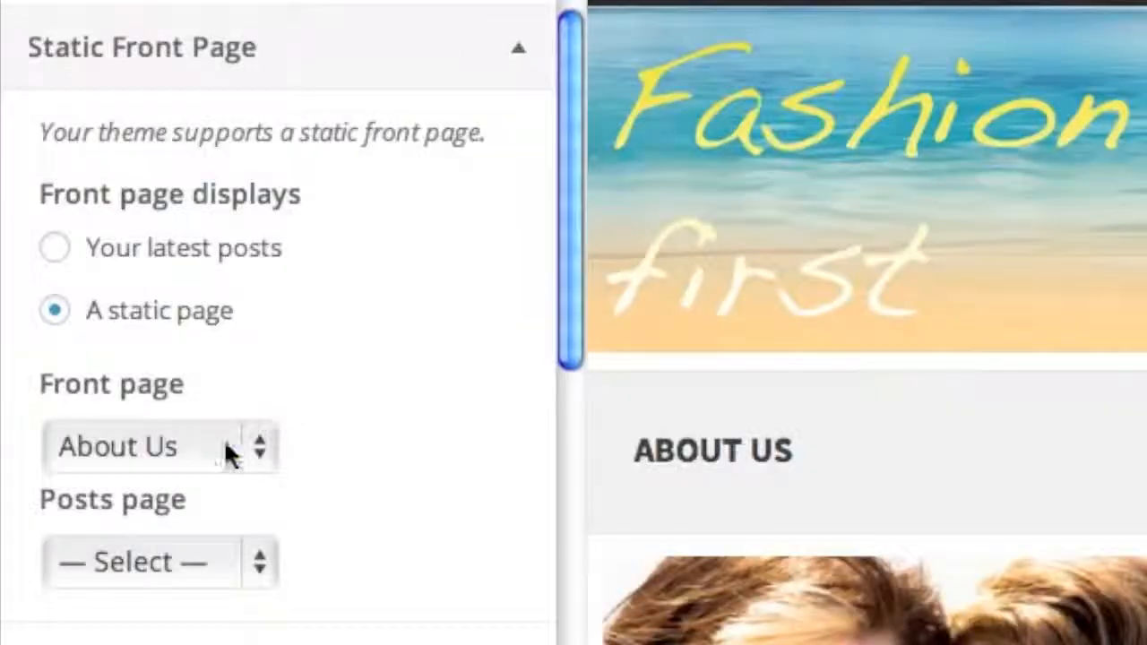
- Switch the front page back to 'Your latest posts' and publish the setting
left_click(128, 421)
left_click(34, 314)
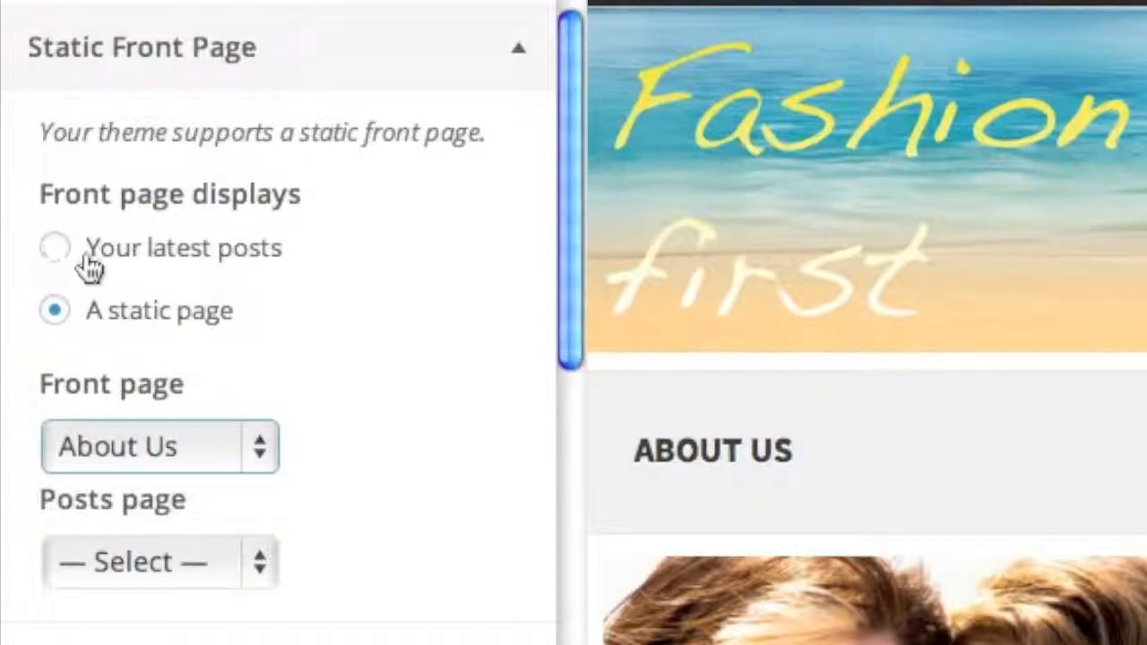
left_click(57, 260)
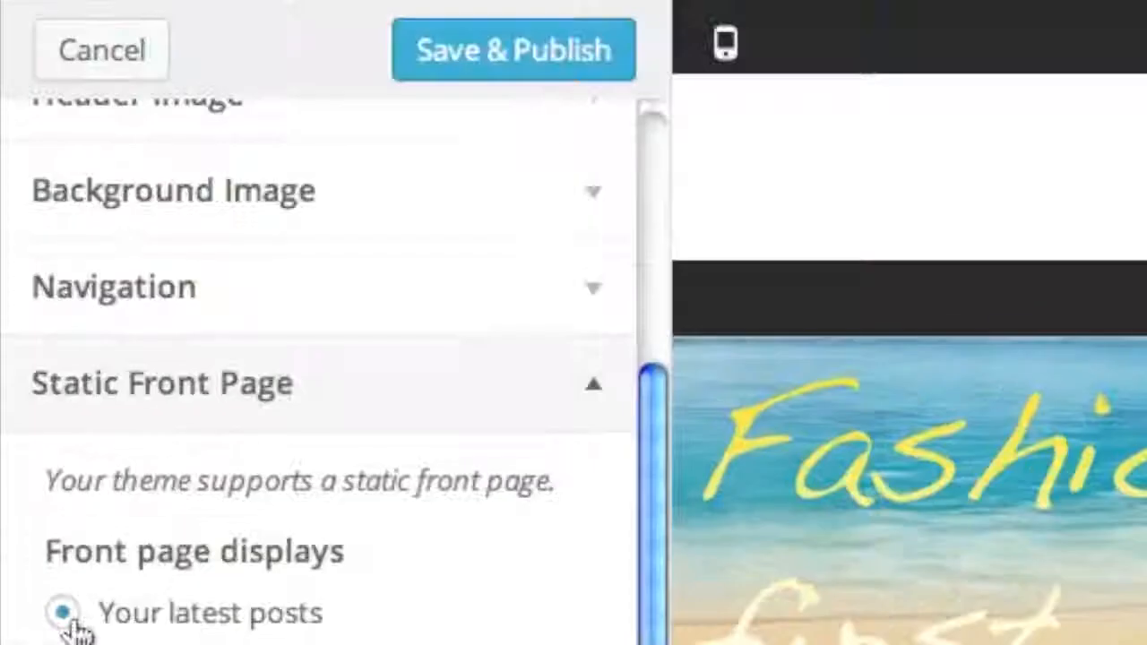
left_click(554, 71)
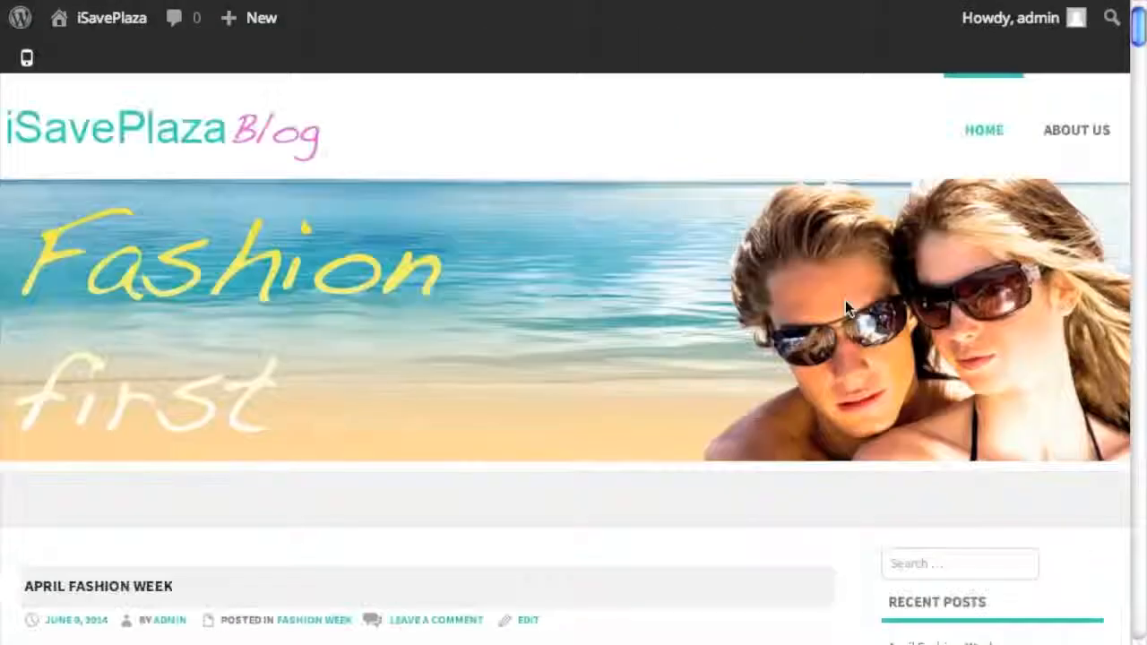
- Scroll the live blog's latest posts and open the Purple tag archive
scroll(845, 300, "down", 8)
scroll(845, 301, "down", 15)
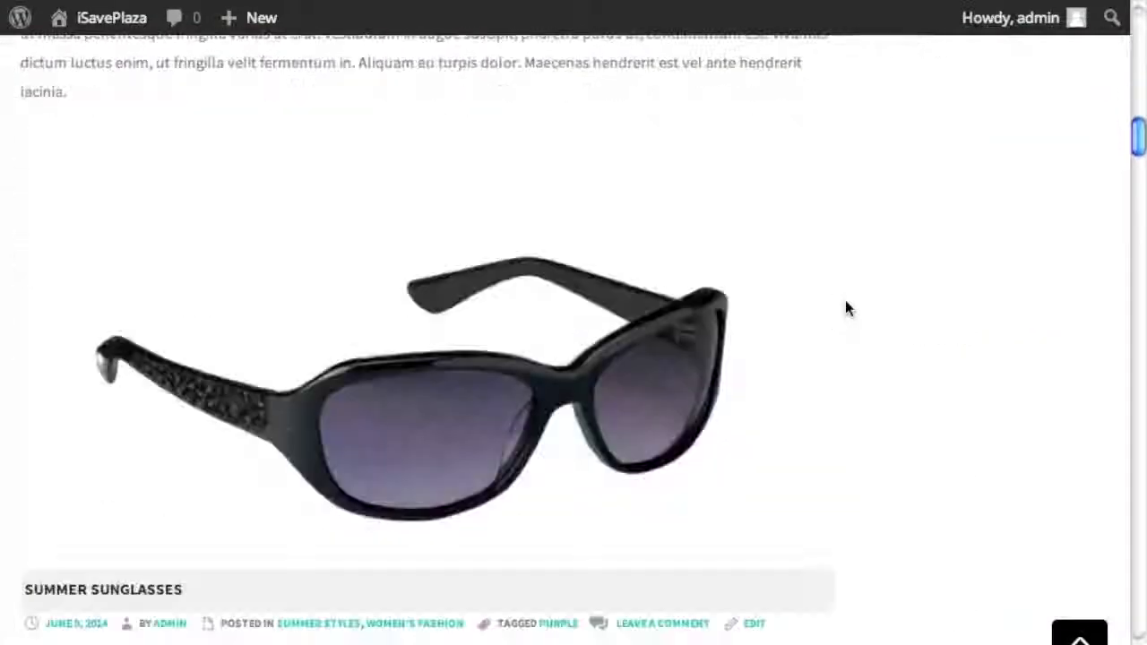
scroll(845, 309, "down", 15)
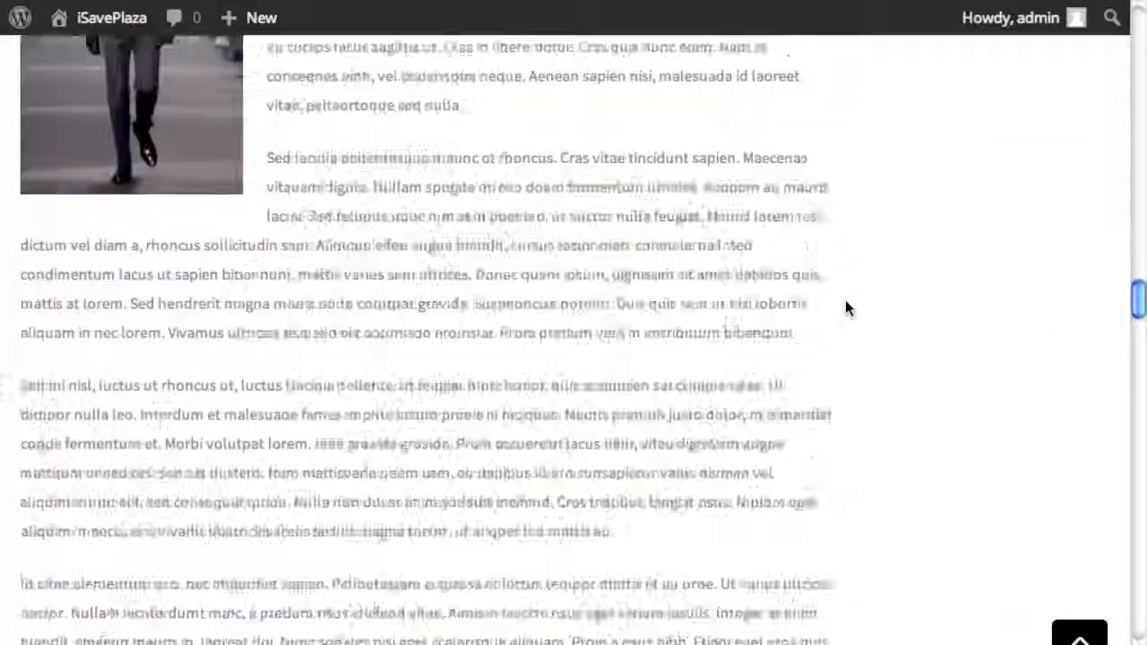
scroll(846, 305, "down", 5)
scroll(847, 304, "up", 20)
scroll(845, 305, "up", 15)
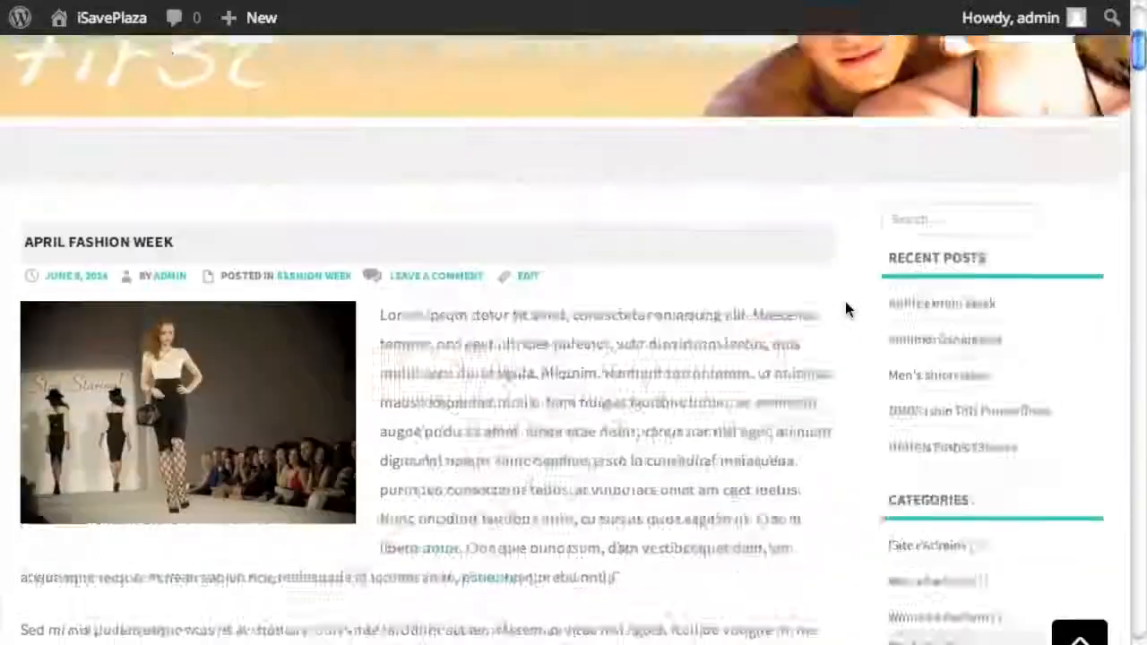
scroll(845, 305, "down", 5)
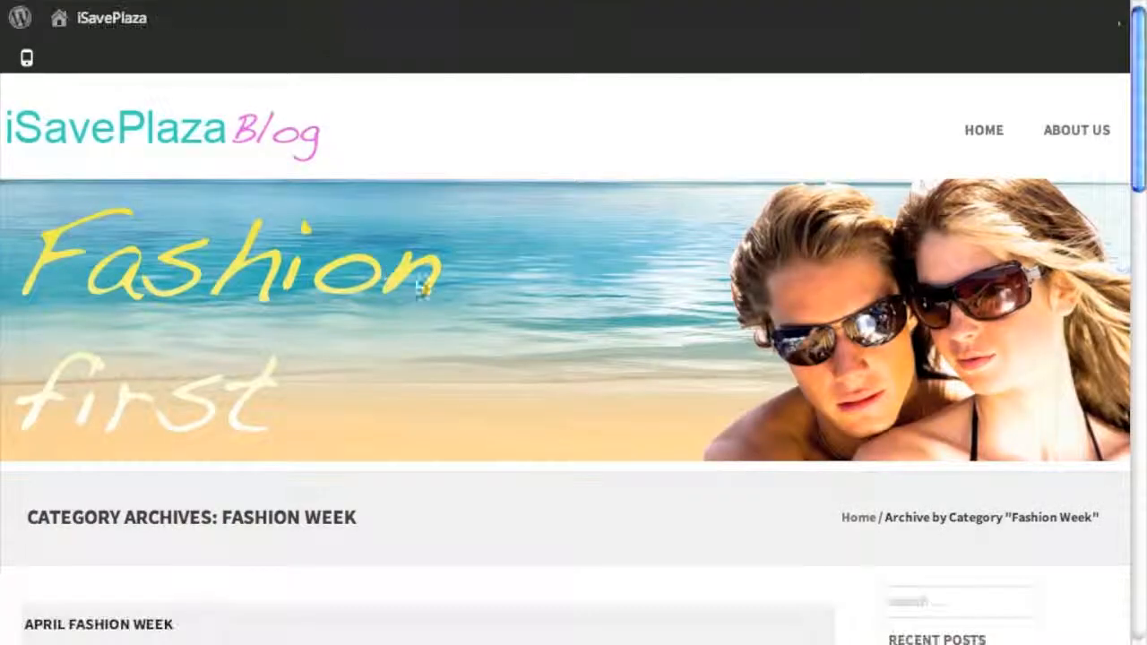
scroll(541, 352, "down", 12)
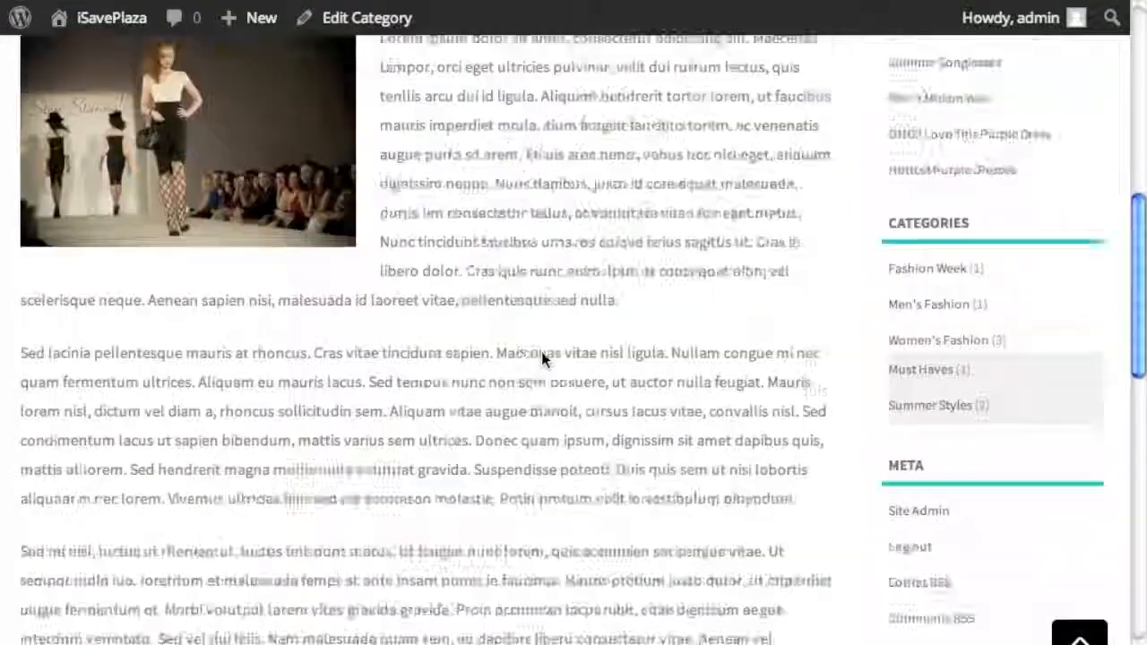
scroll(542, 352, "up", 12)
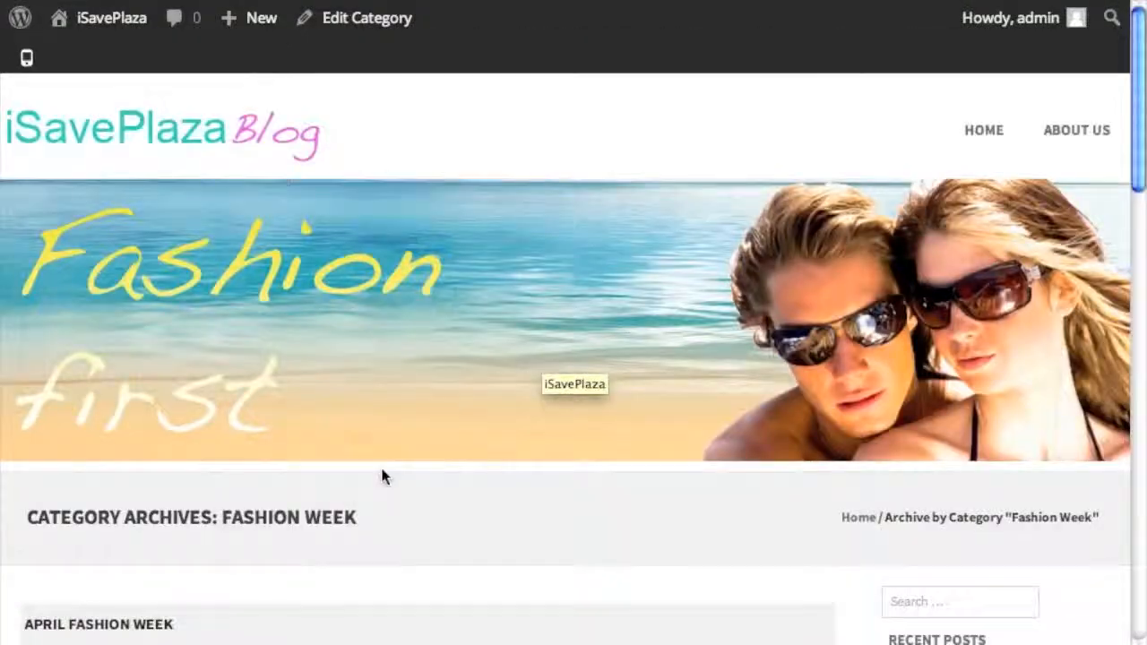
scroll(253, 554, "down", 5)
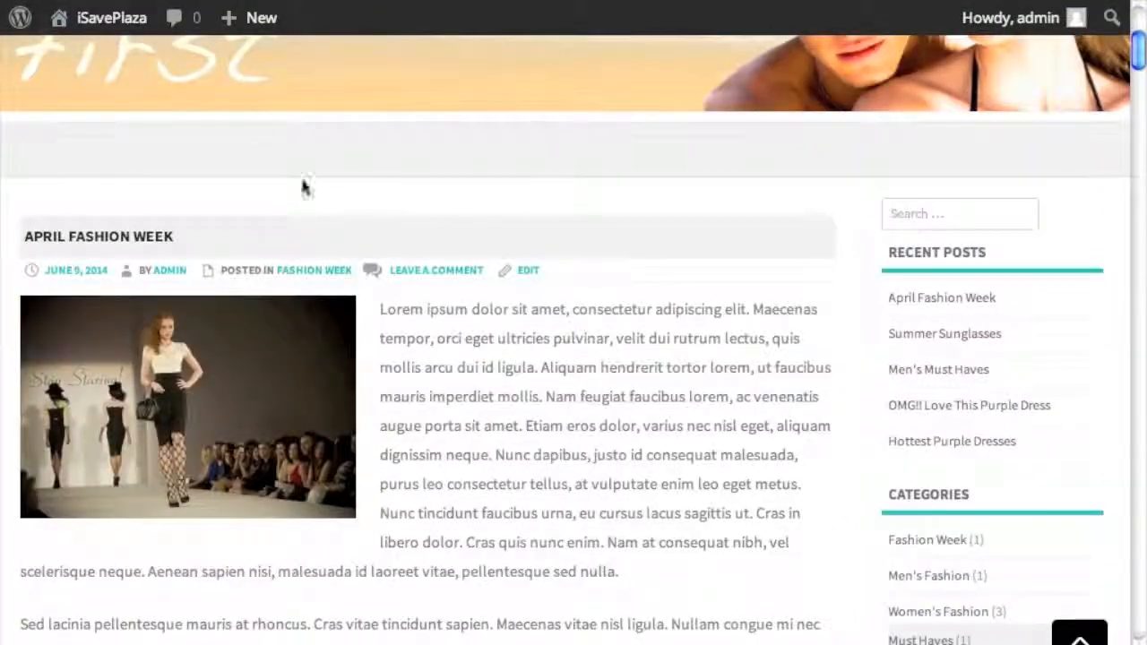
scroll(425, 352, "down", 8)
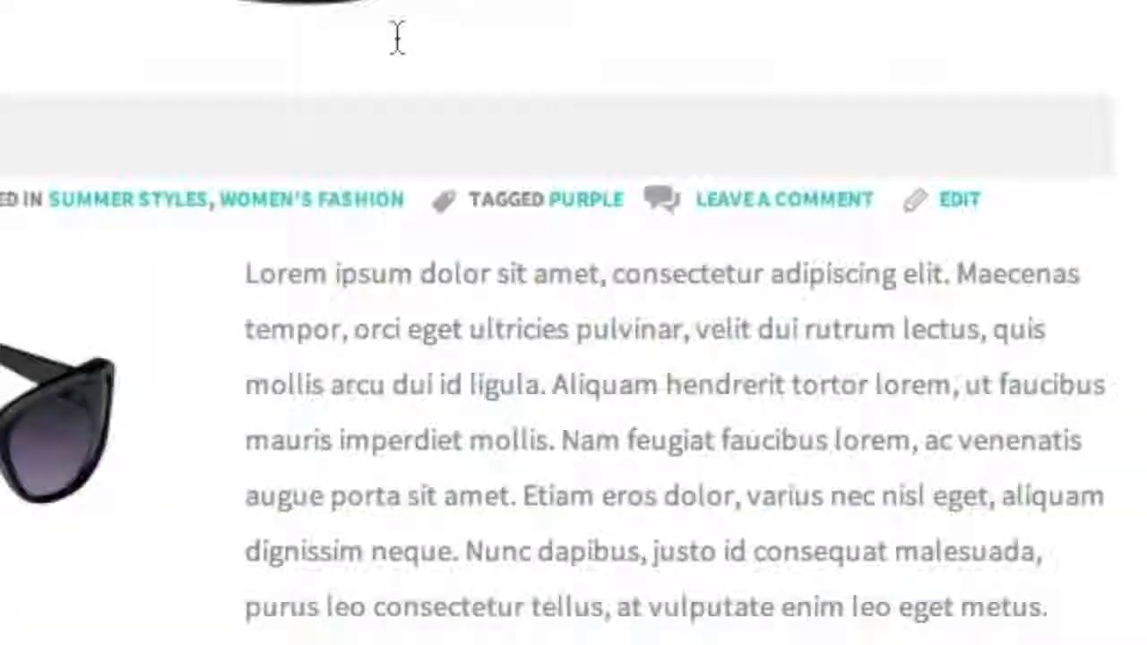
left_click(585, 200)
- From the Purple tag archive, open the purple dresses tag archive
scroll(595, 421, "down", 6)
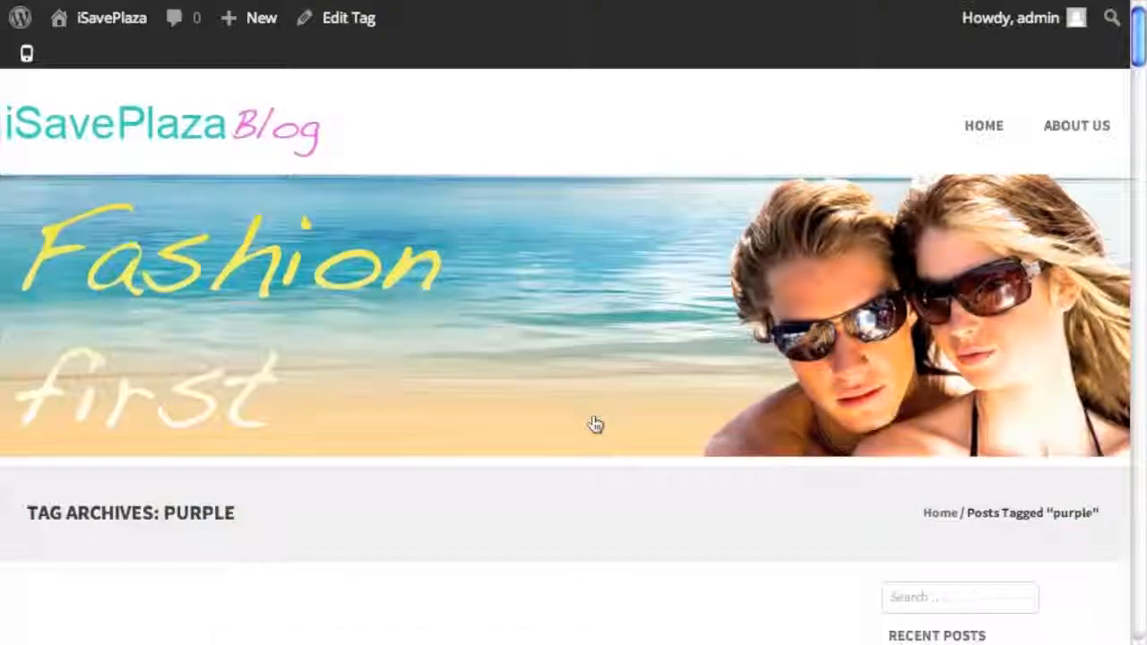
scroll(596, 419, "down", 15)
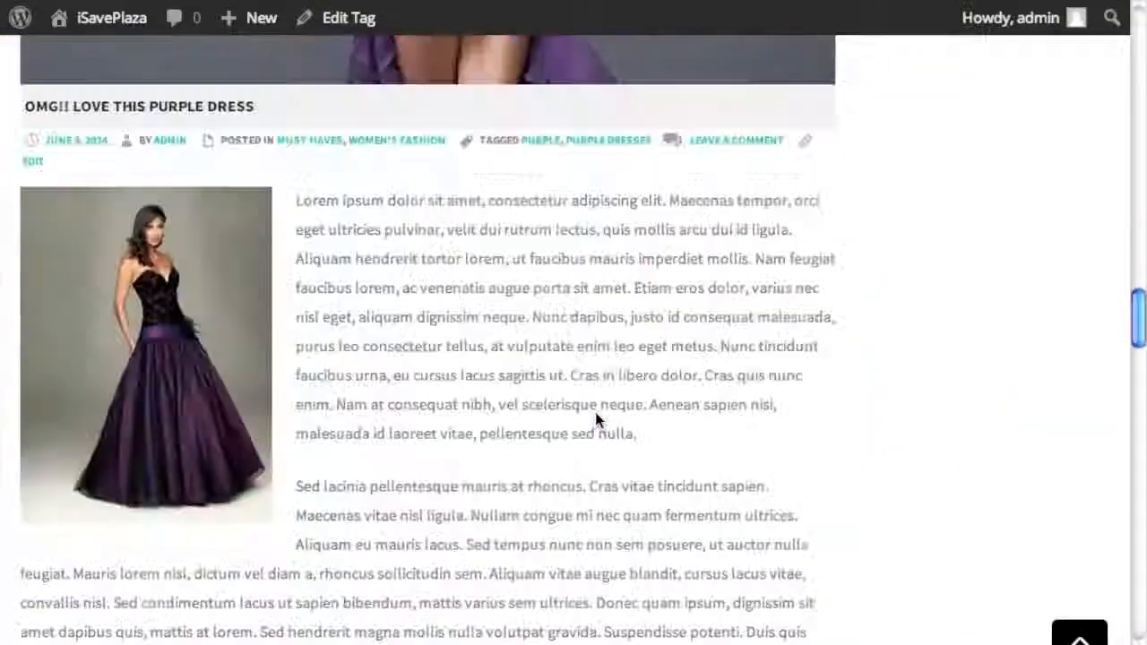
scroll(596, 418, "up", 8)
scroll(596, 417, "down", 3)
scroll(596, 418, "up", 3)
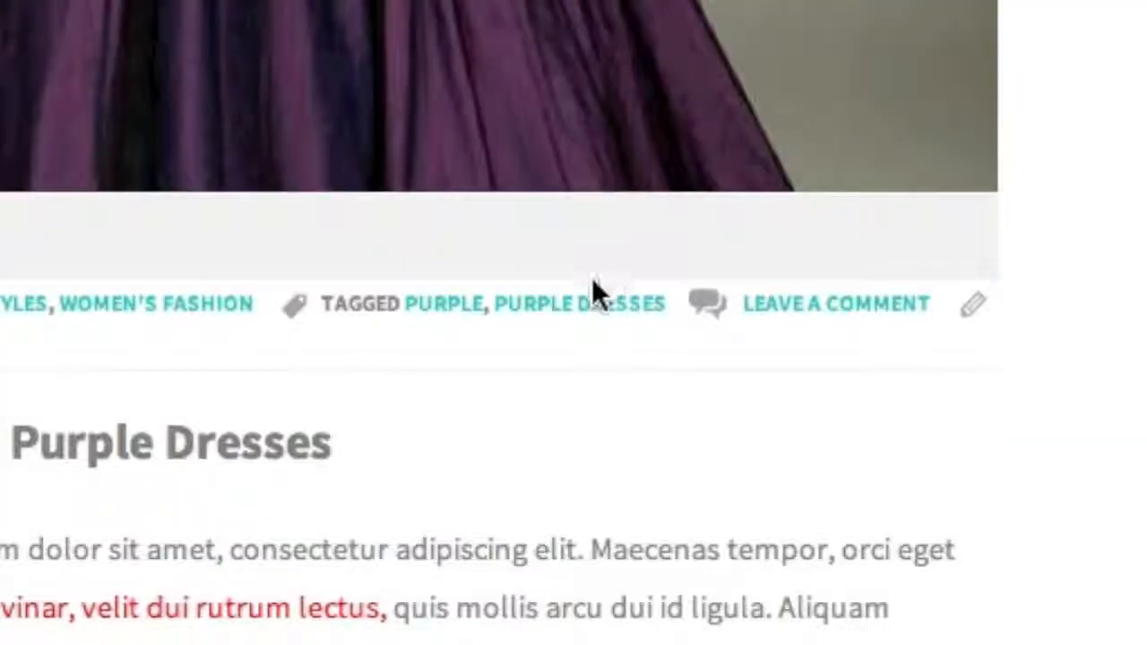
left_click(576, 300)
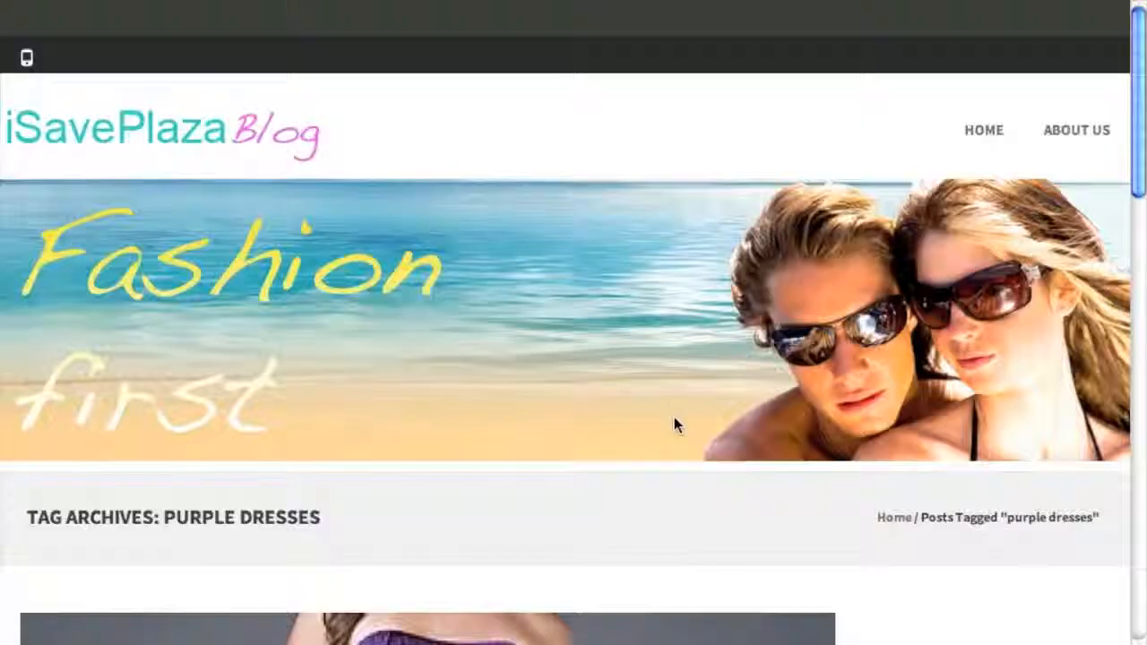
- Open and read the 'OMG!! Love This Purple Dress' post
scroll(675, 424, "down", 6)
scroll(676, 425, "down", 12)
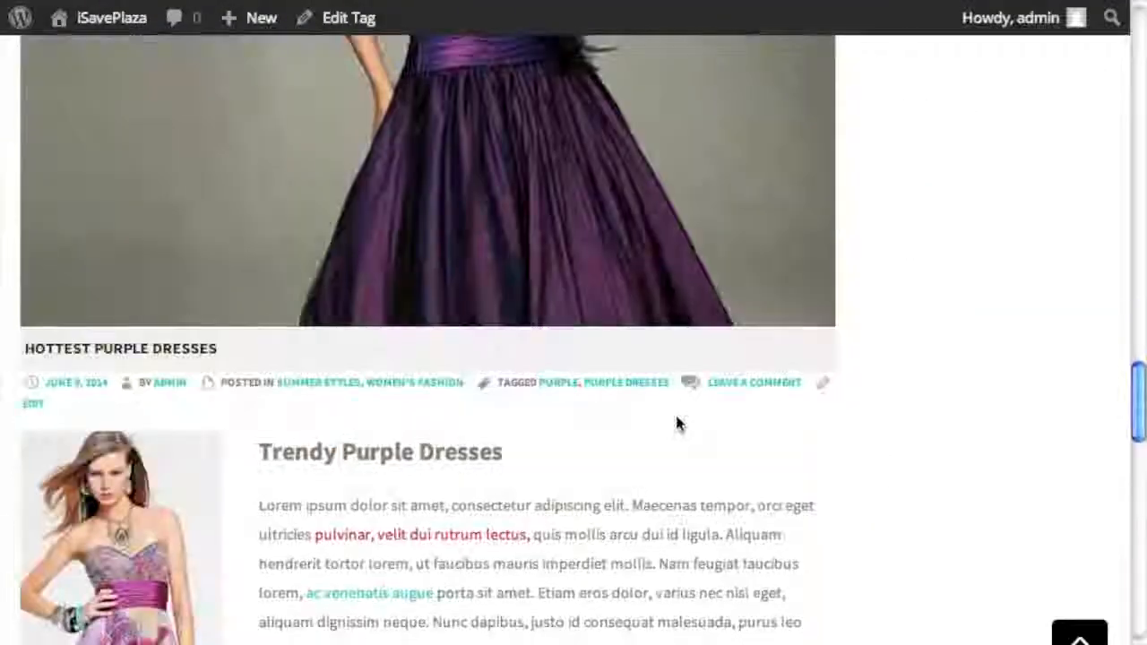
scroll(678, 423, "up", 15)
scroll(678, 423, "down", 3)
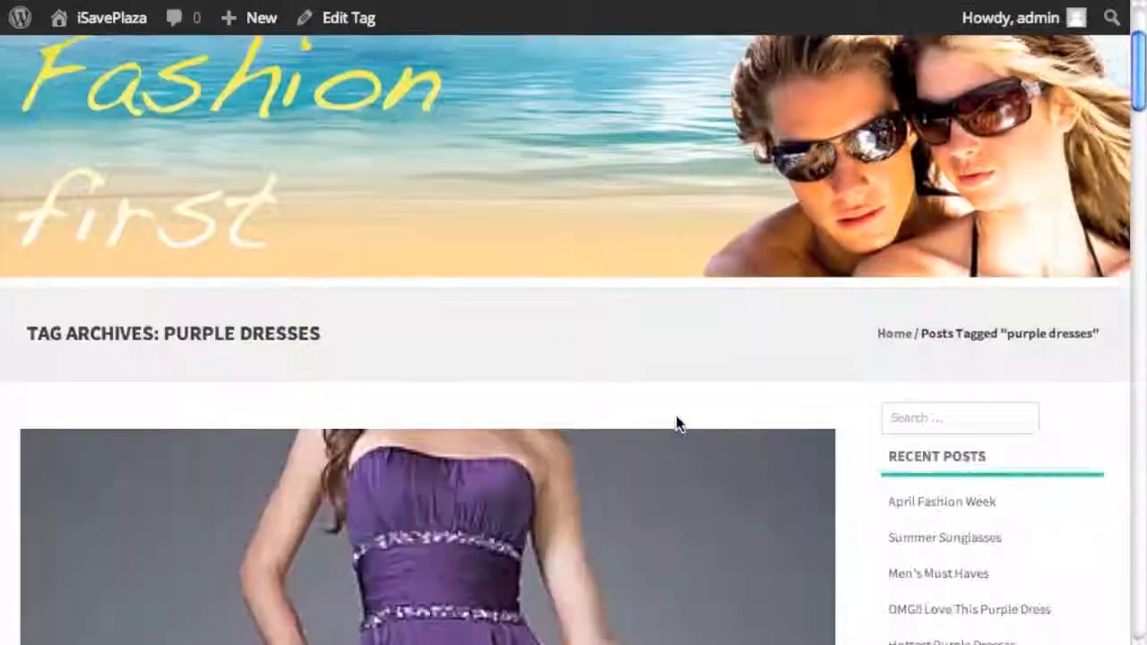
scroll(431, 374, "down", 12)
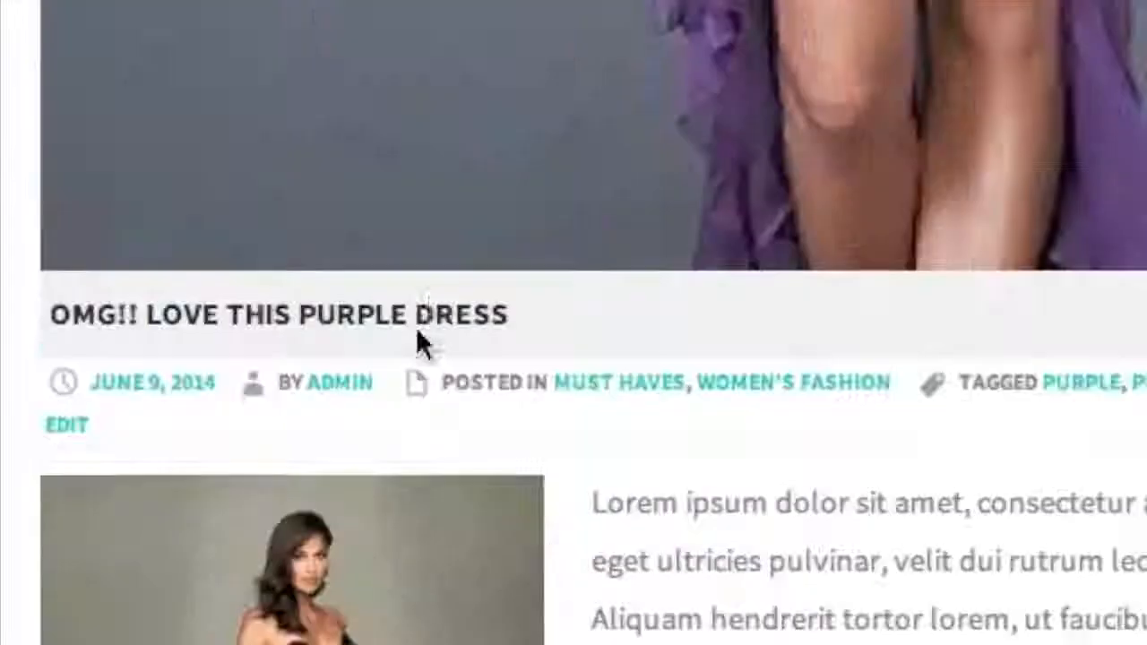
left_click(435, 310)
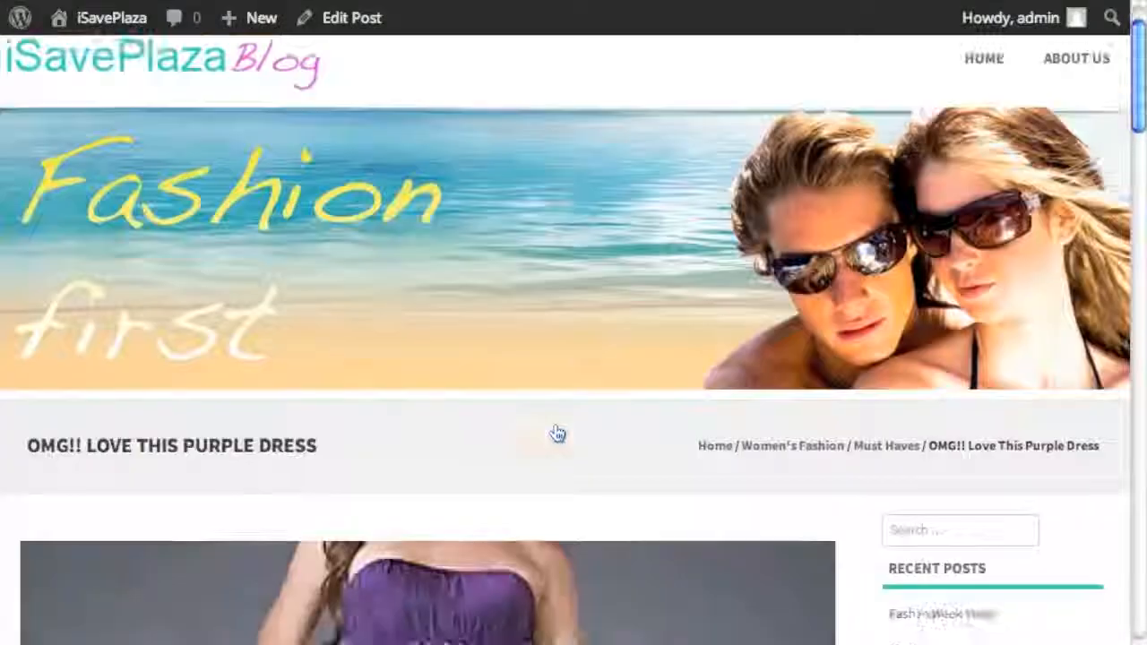
scroll(555, 433, "down", 10)
scroll(555, 430, "down", 12)
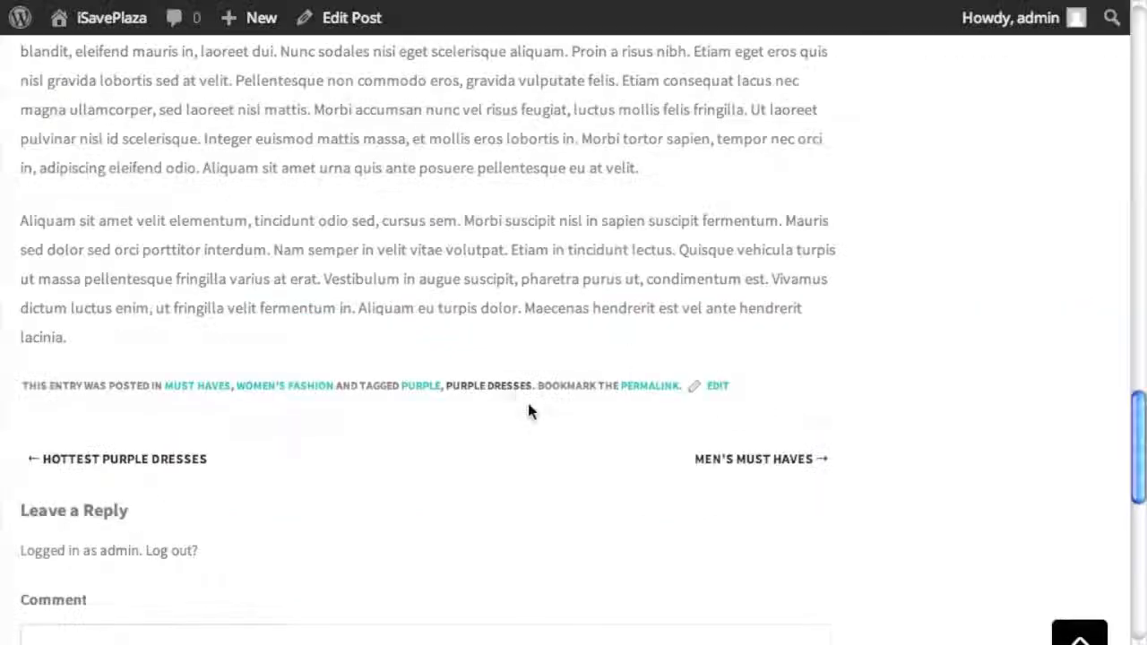
scroll(529, 411, "up", 20)
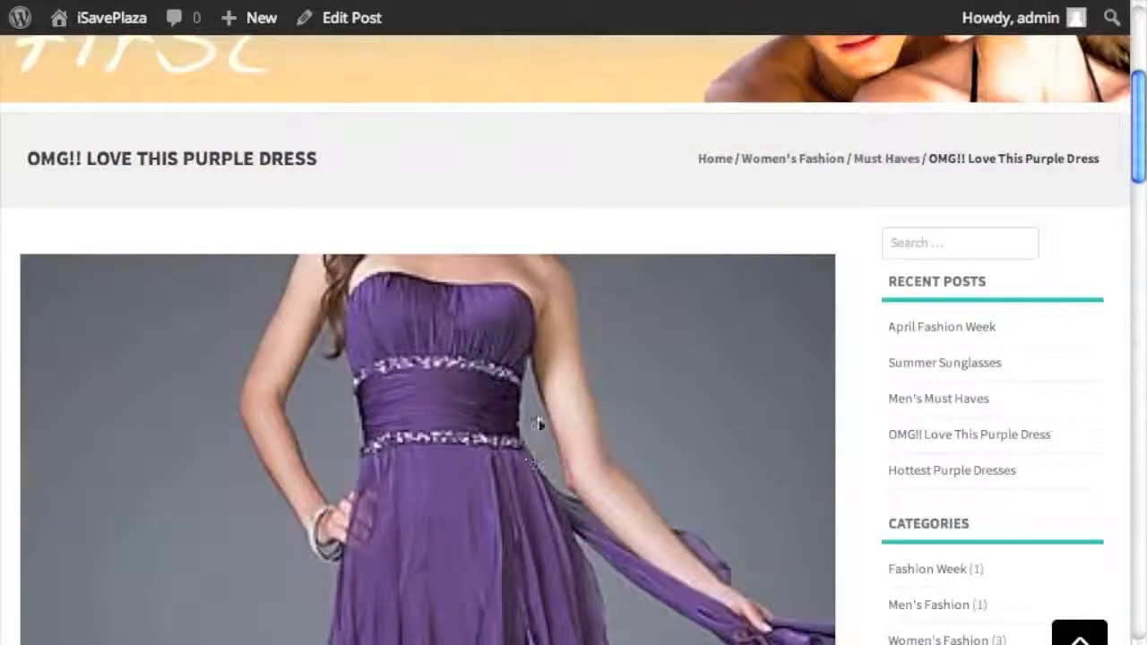
scroll(566, 431, "down", 5)
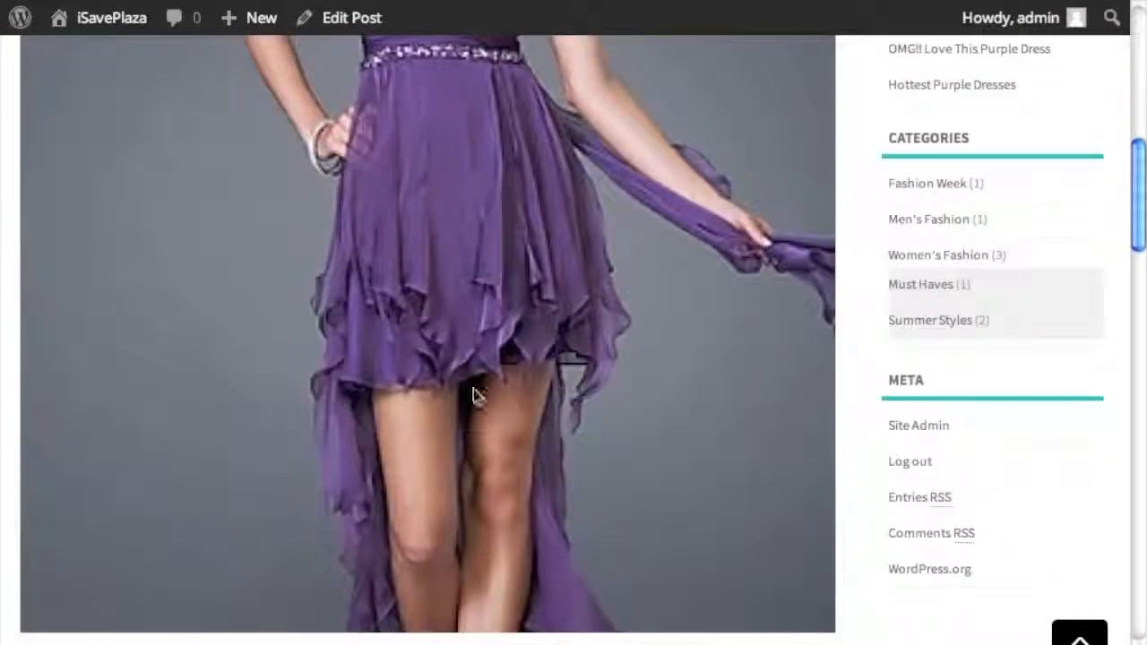
scroll(655, 395, "up", 5)
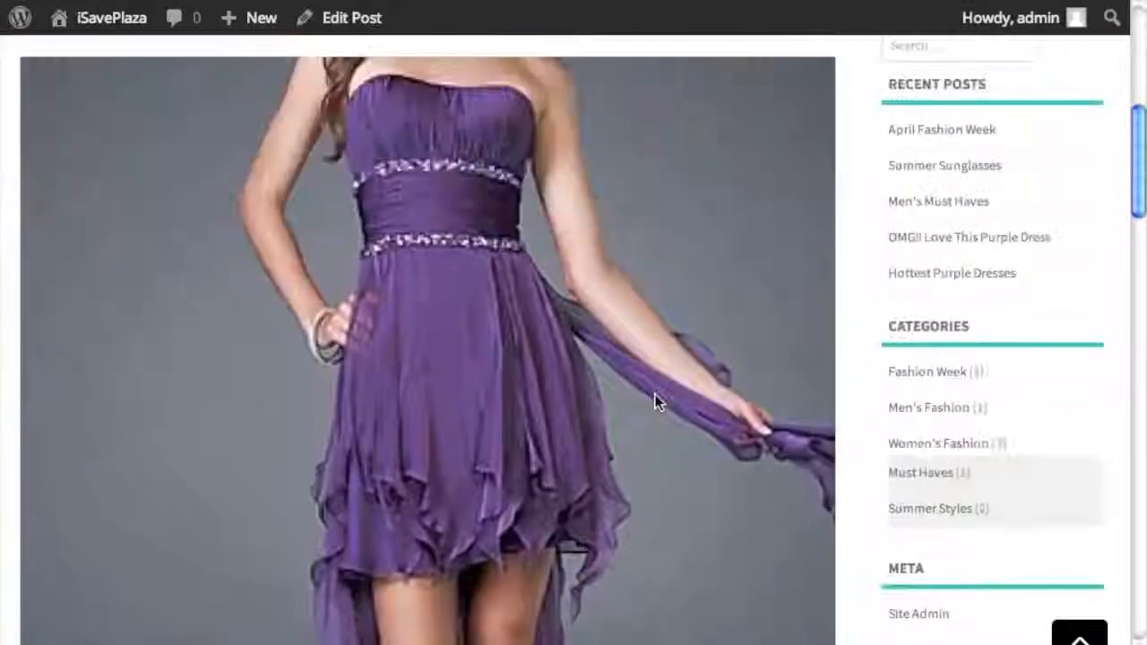